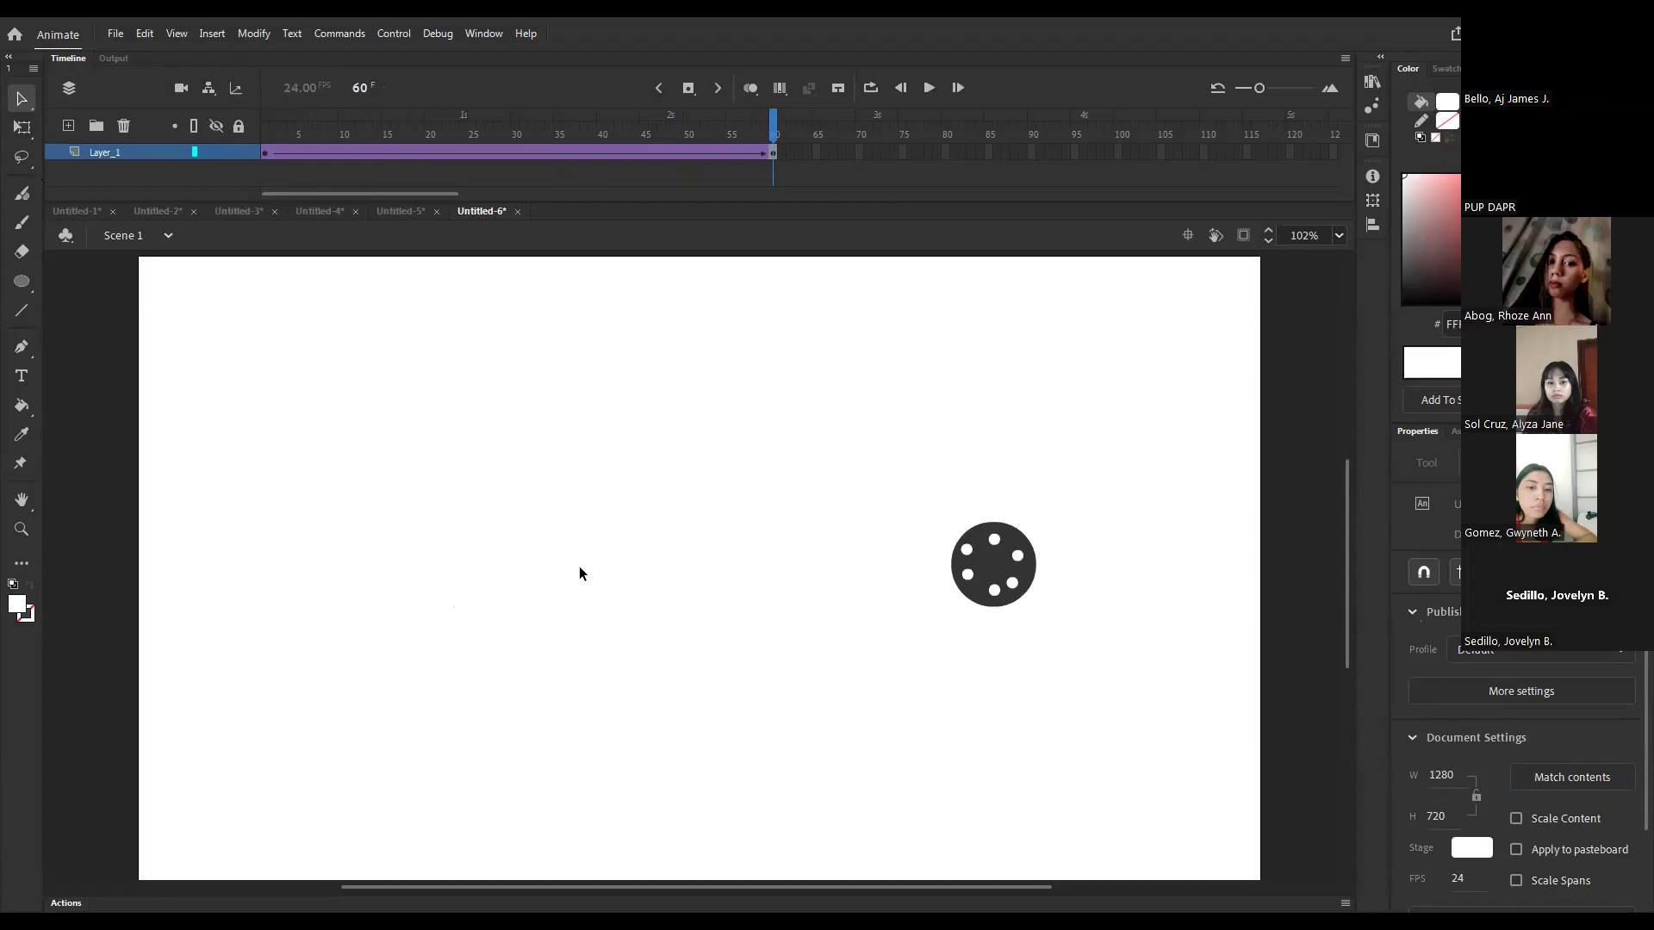
- Create a new HD 1280 × 720 document and draw a green circle about 202 px wide left of the stage's centre
{"action": "key", "text": "ctrl+Return"}
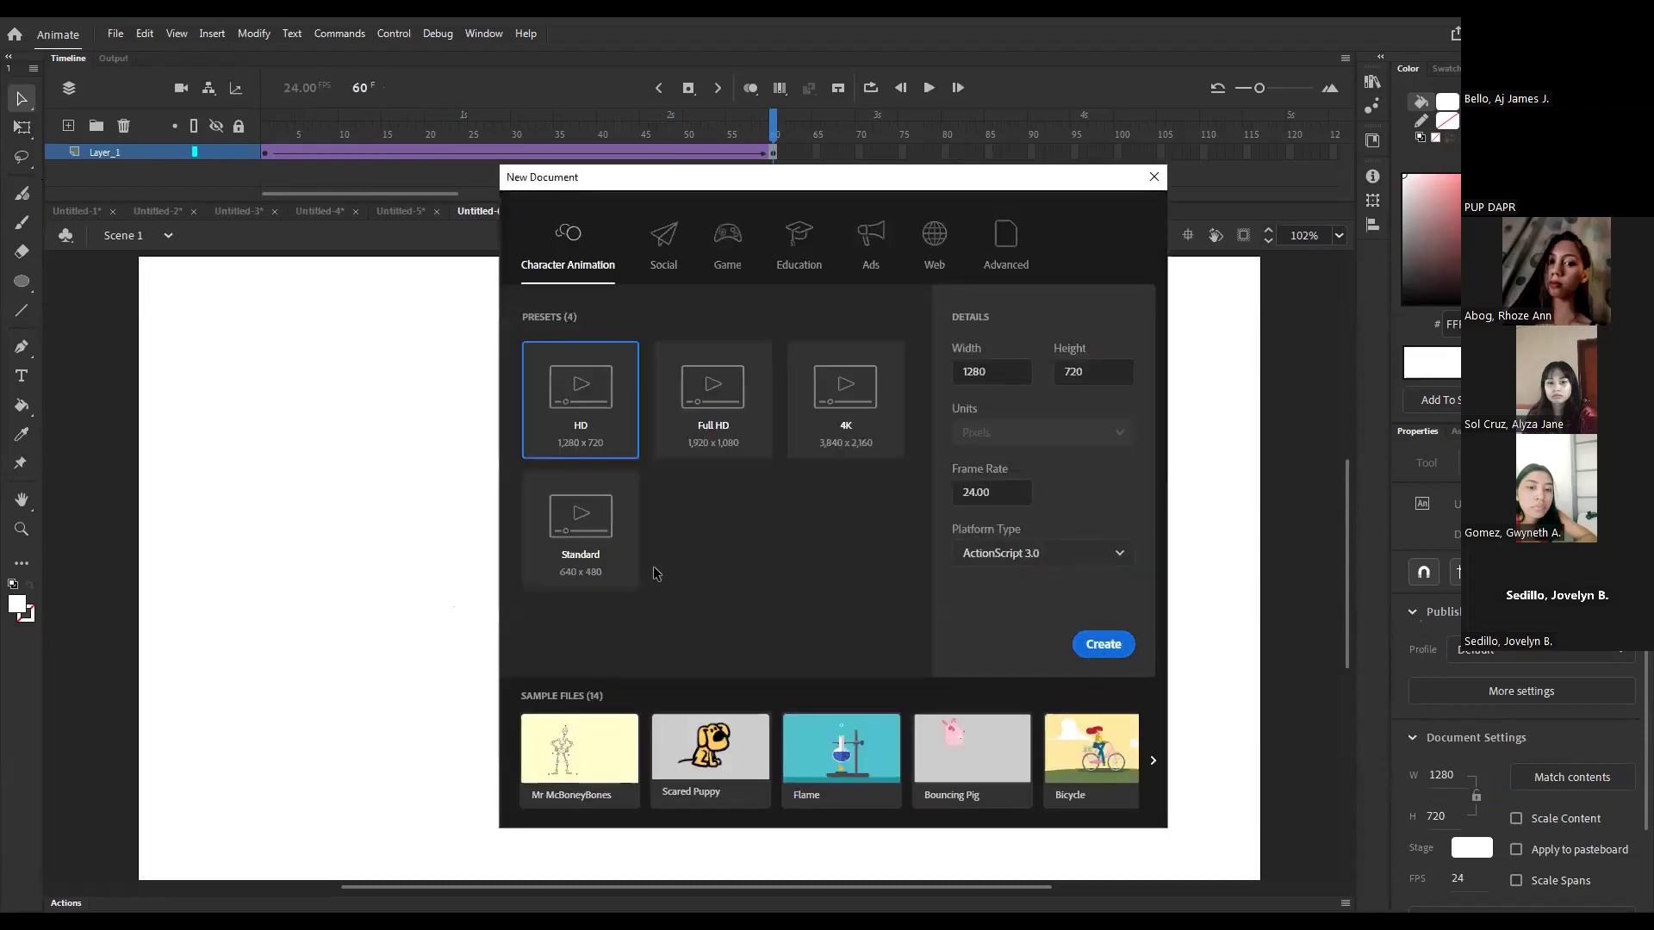
{"action": "key", "text": "Return"}
{"action": "left_click", "coordinate": [17, 606]}
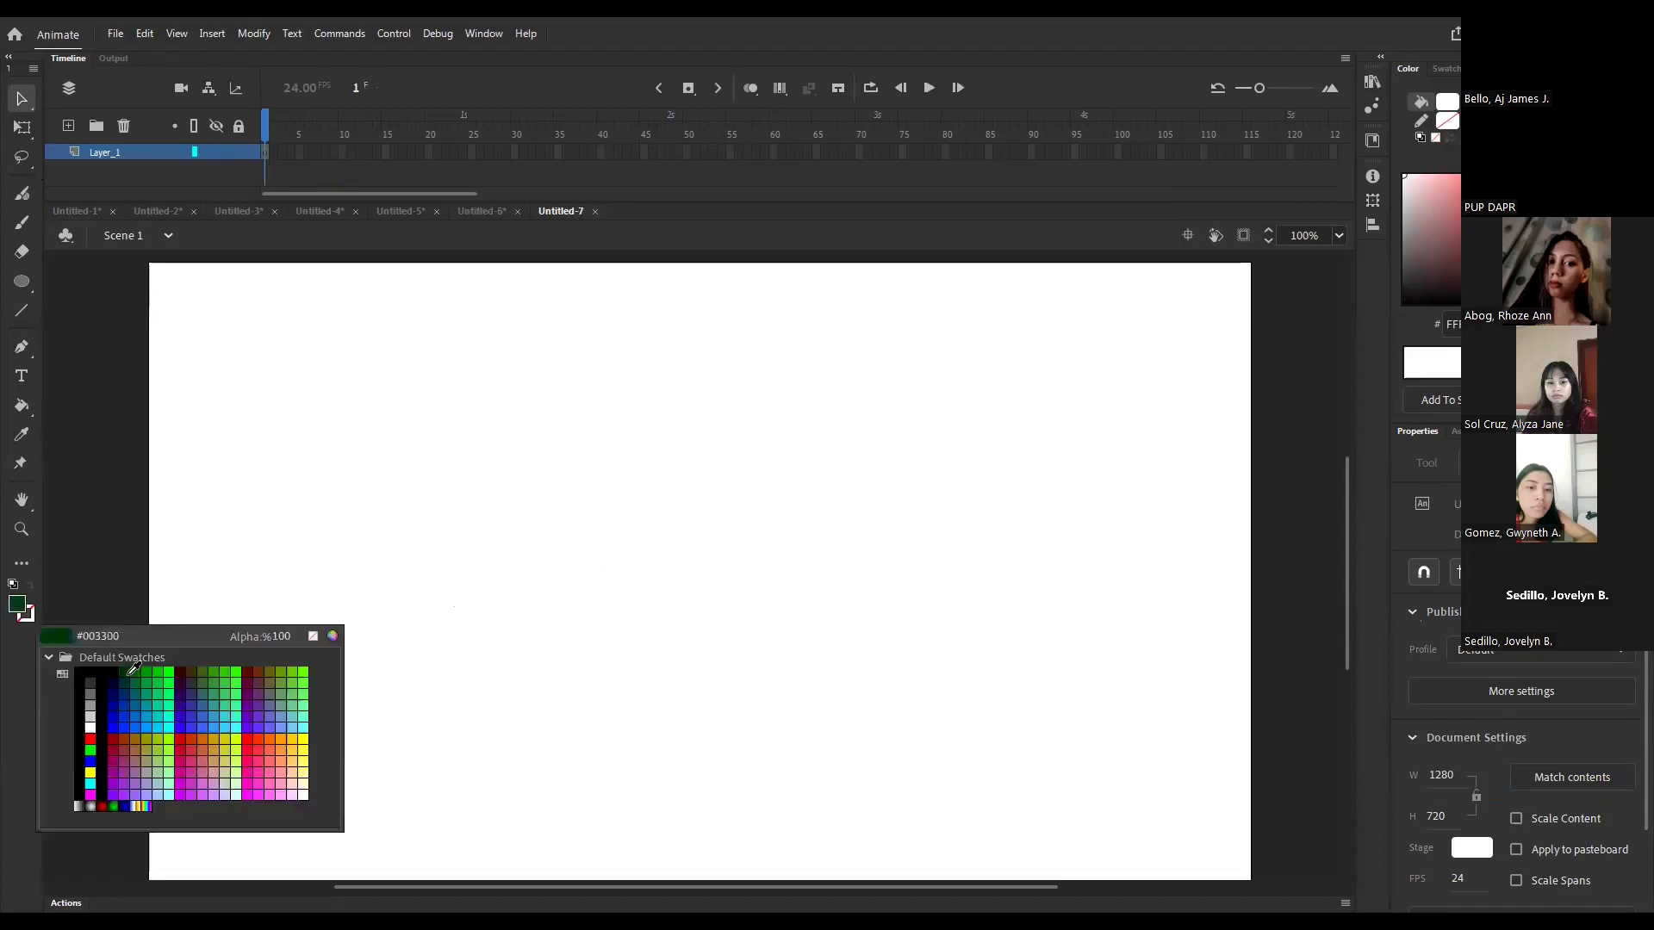
{"action": "left_click", "coordinate": [146, 670]}
{"action": "key", "text": "o"}
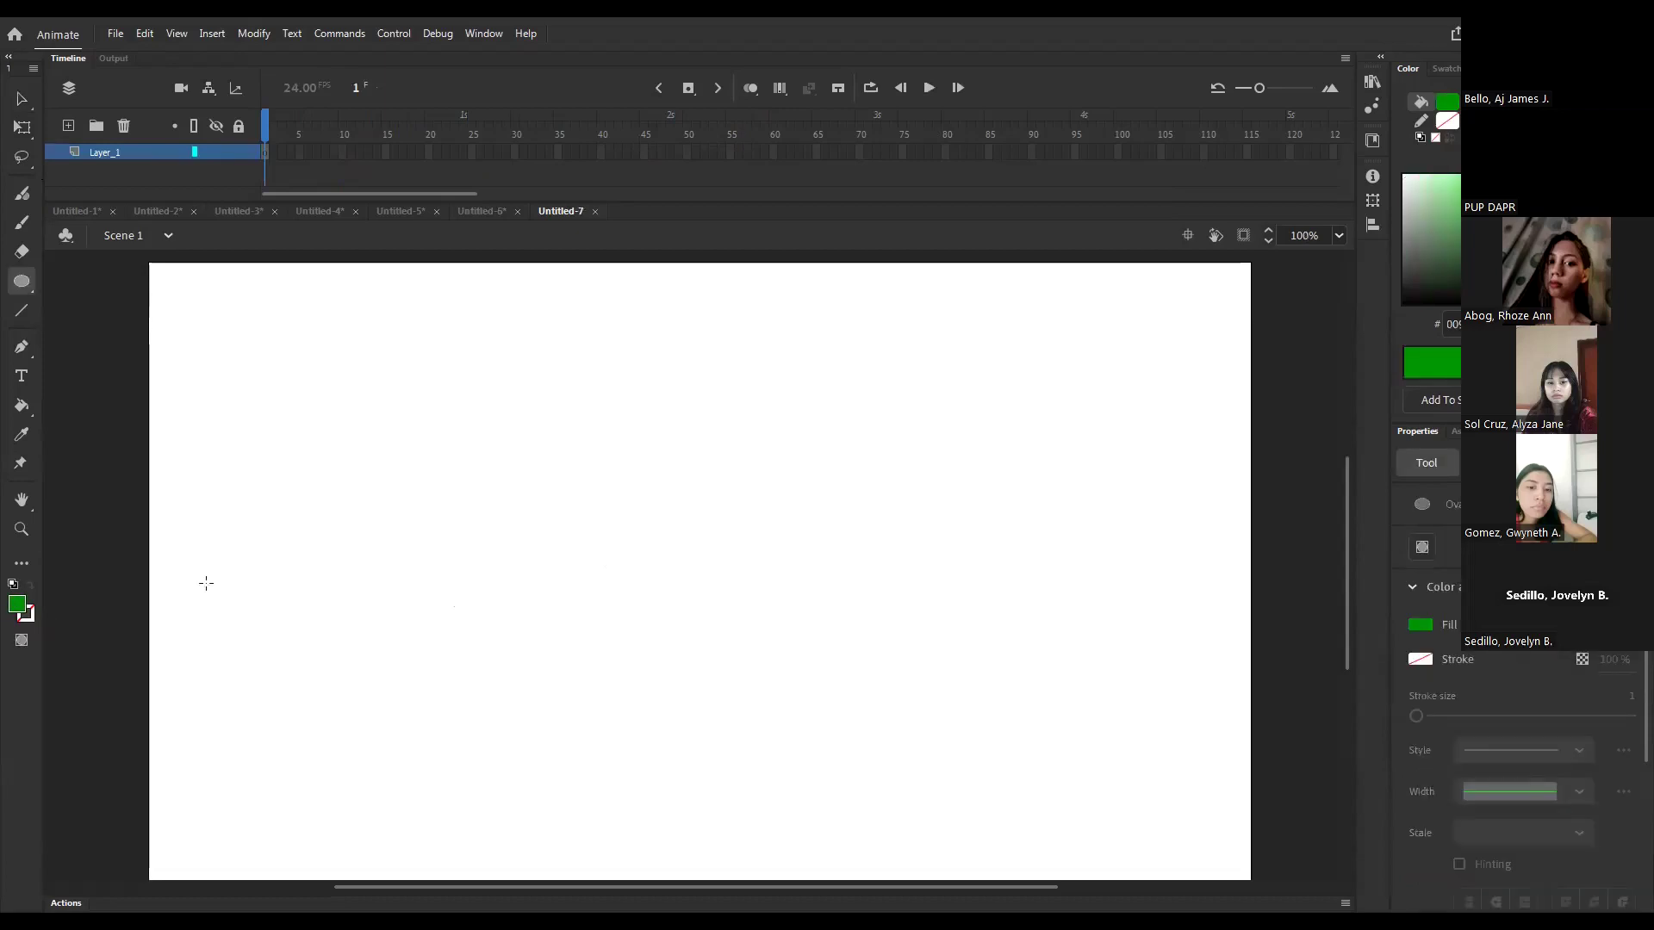
{"action": "left_click_drag", "start_coordinate": [491, 473], "coordinate": [635, 644]}
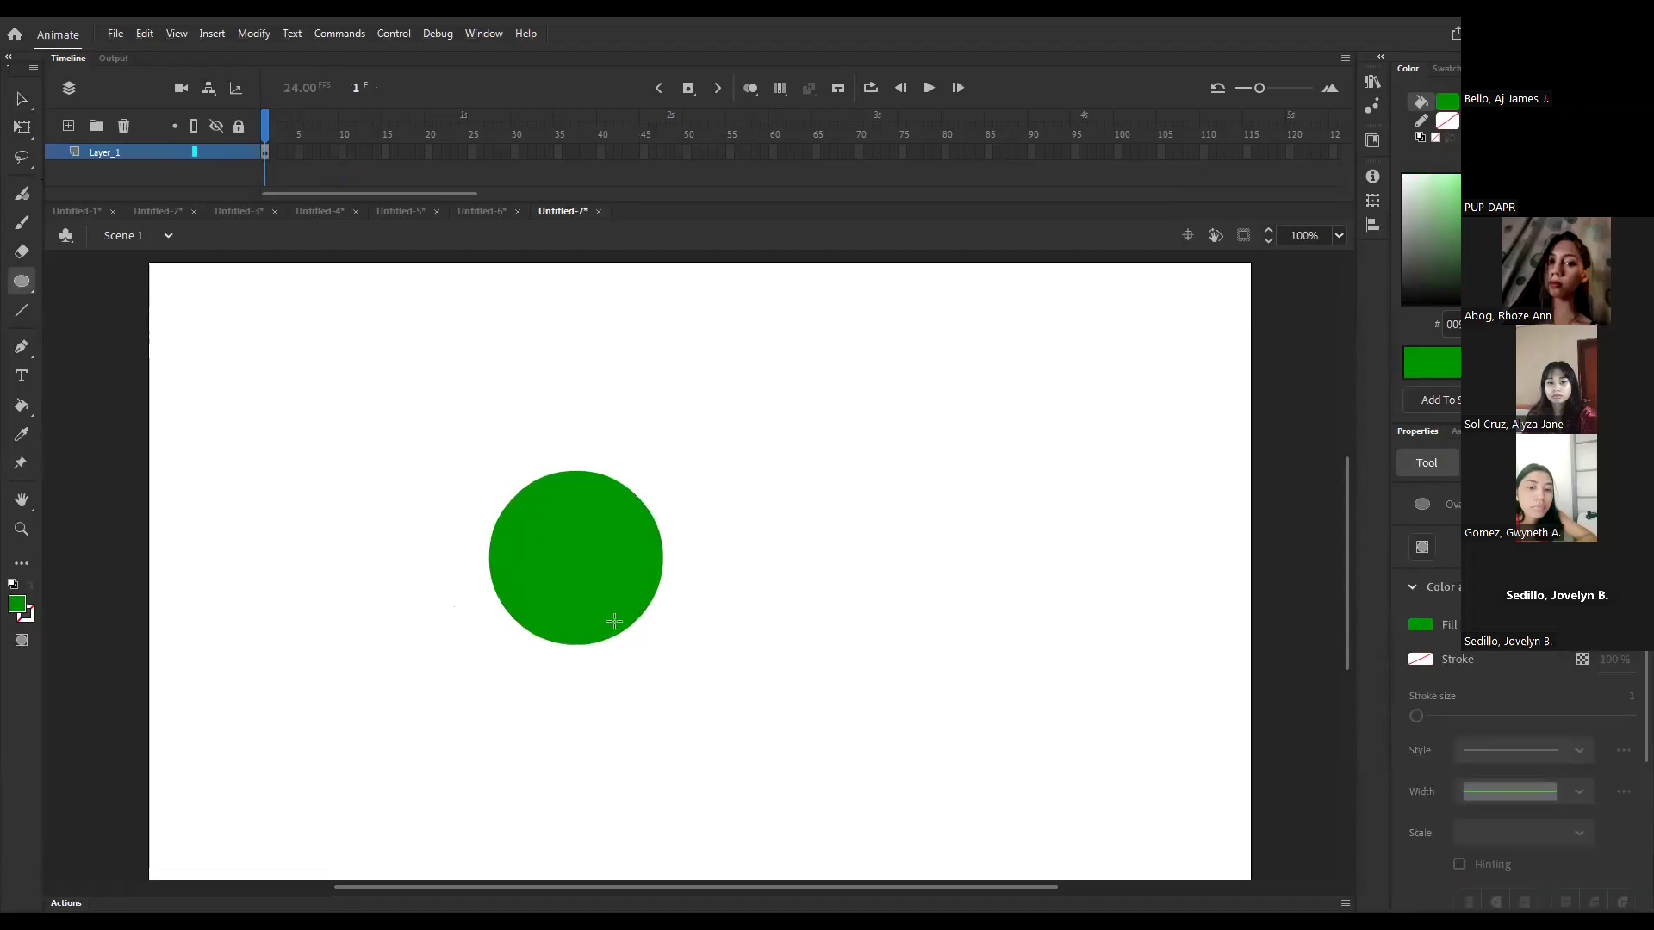
{"action": "key", "text": "v"}
{"action": "mouse_move", "coordinate": [579, 558]}
{"action": "left_mouse_down"}
{"action": "mouse_move", "coordinate": [625, 586]}
{"action": "mouse_move", "coordinate": [579, 575]}
{"action": "left_mouse_up"}
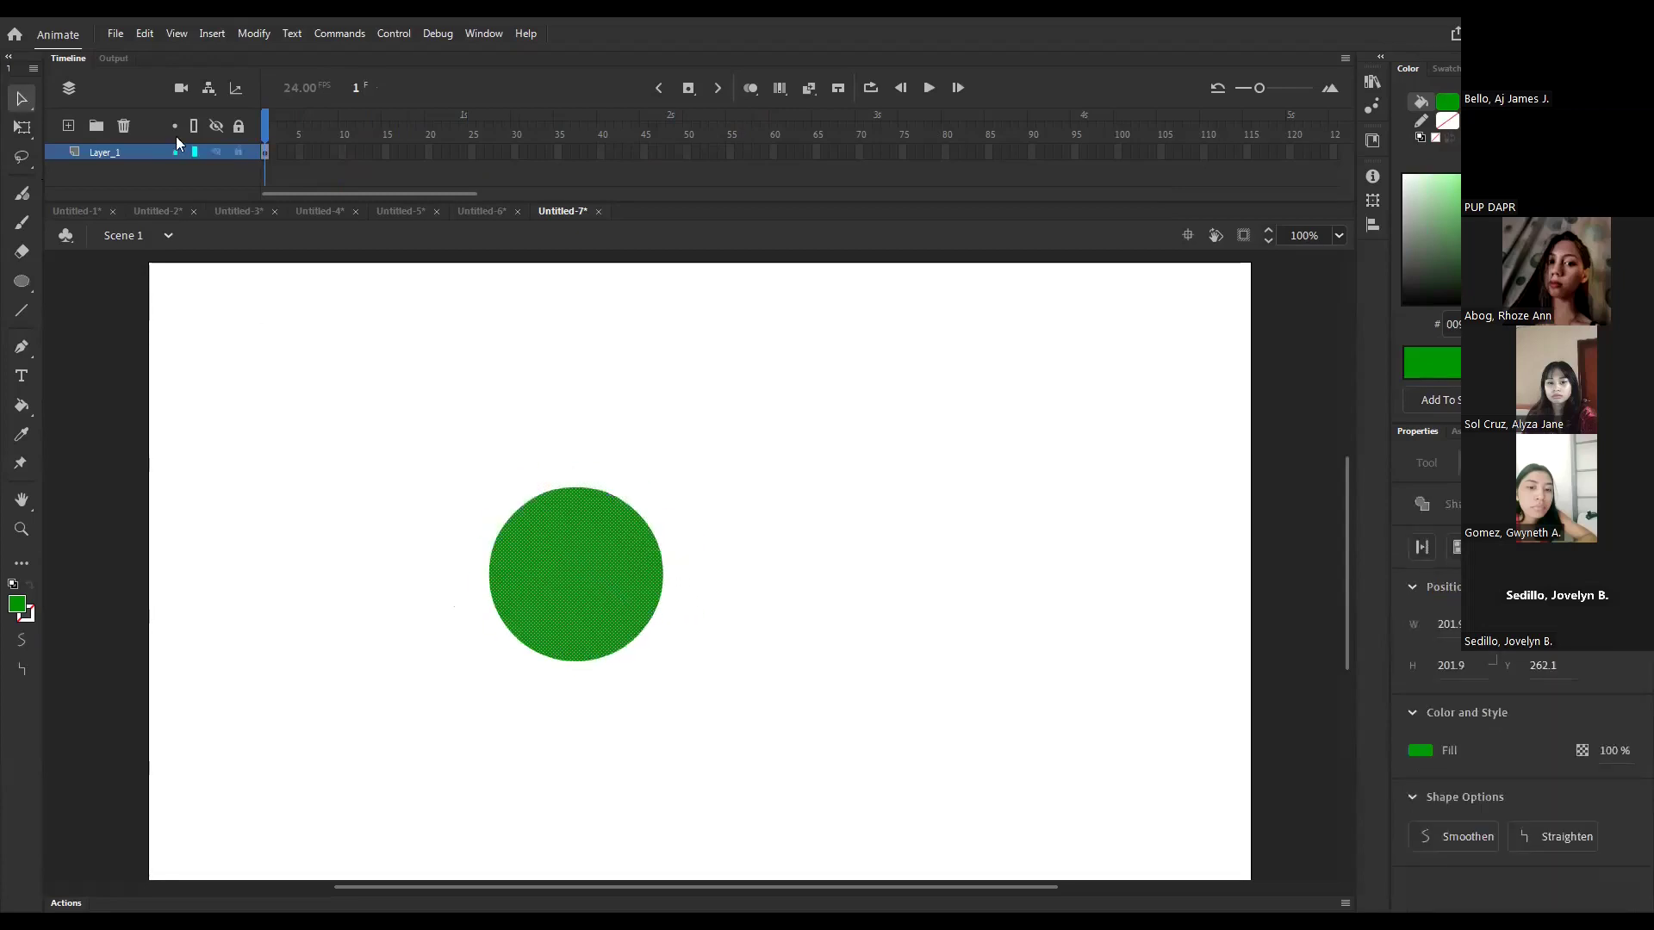
- Insert a blank keyframe at frame 5, draw a yellow circle there and bend its left edge inward into a curved form
{"action": "left_click", "coordinate": [299, 151]}
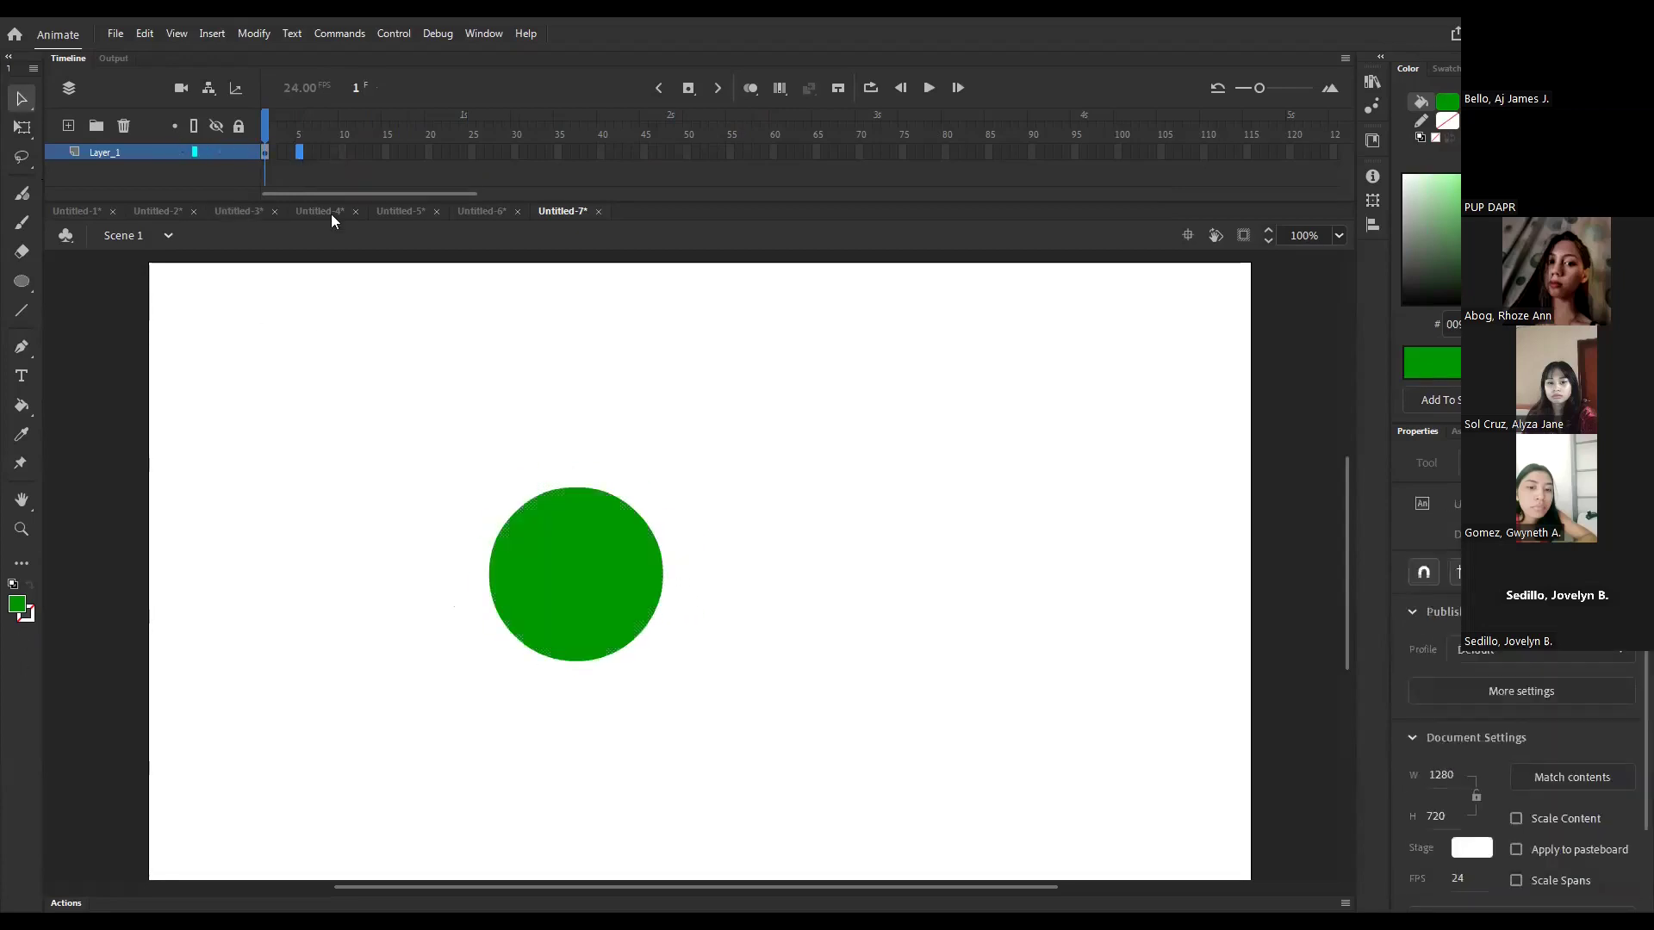
{"action": "key", "text": "F7"}
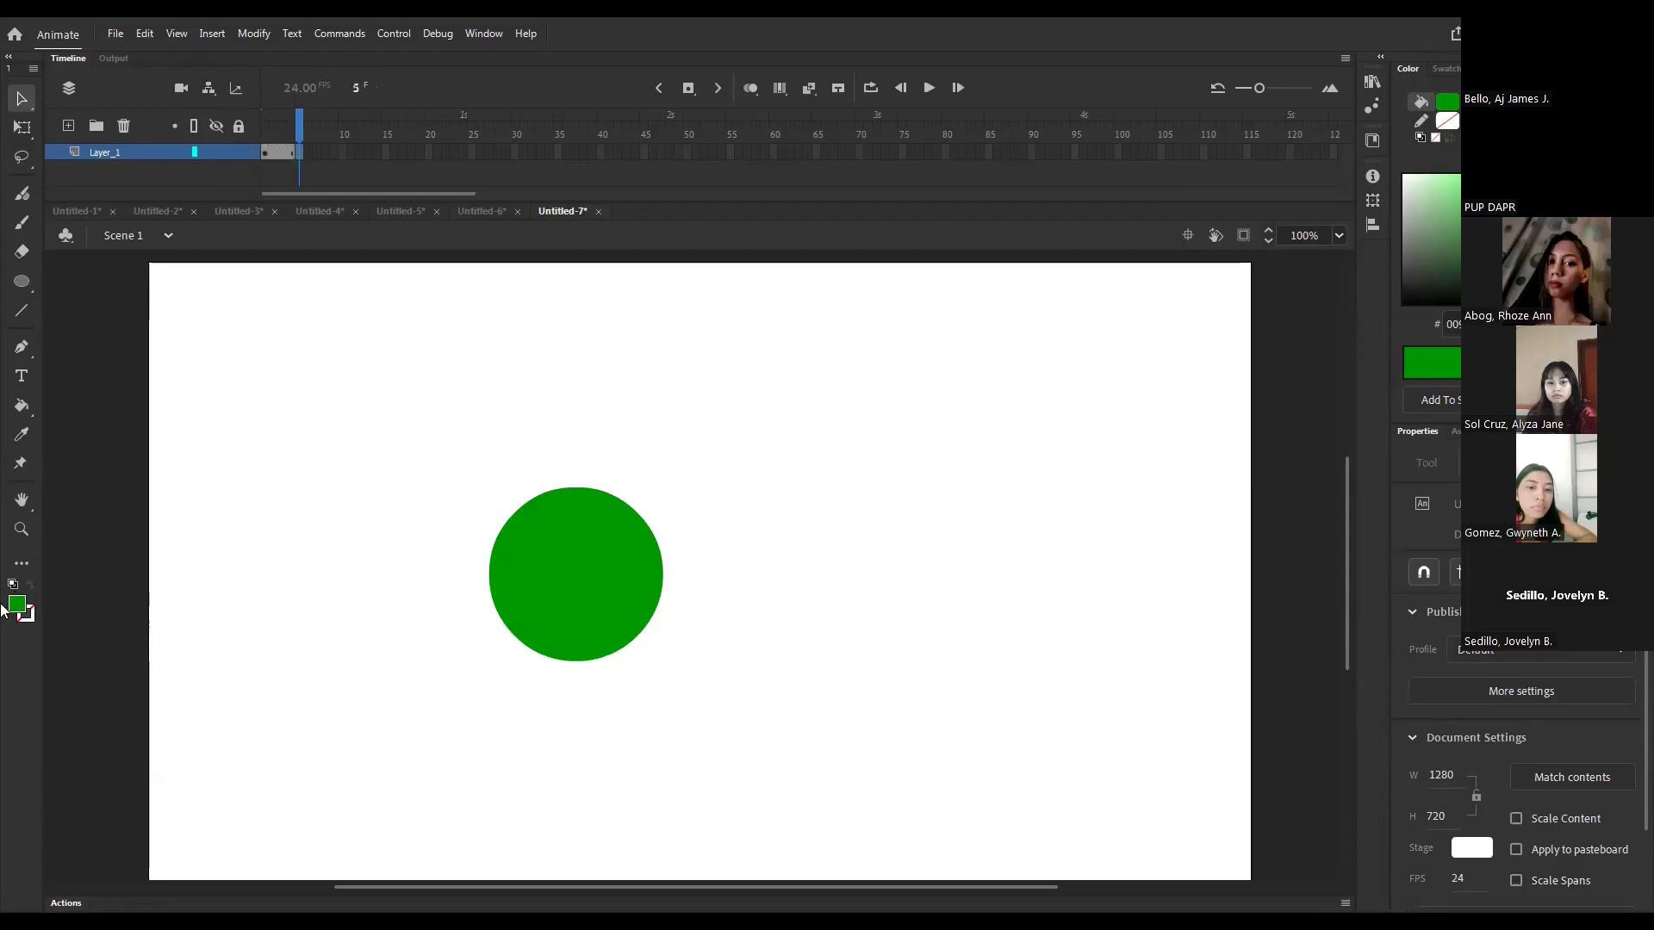
{"action": "left_click", "coordinate": [17, 604]}
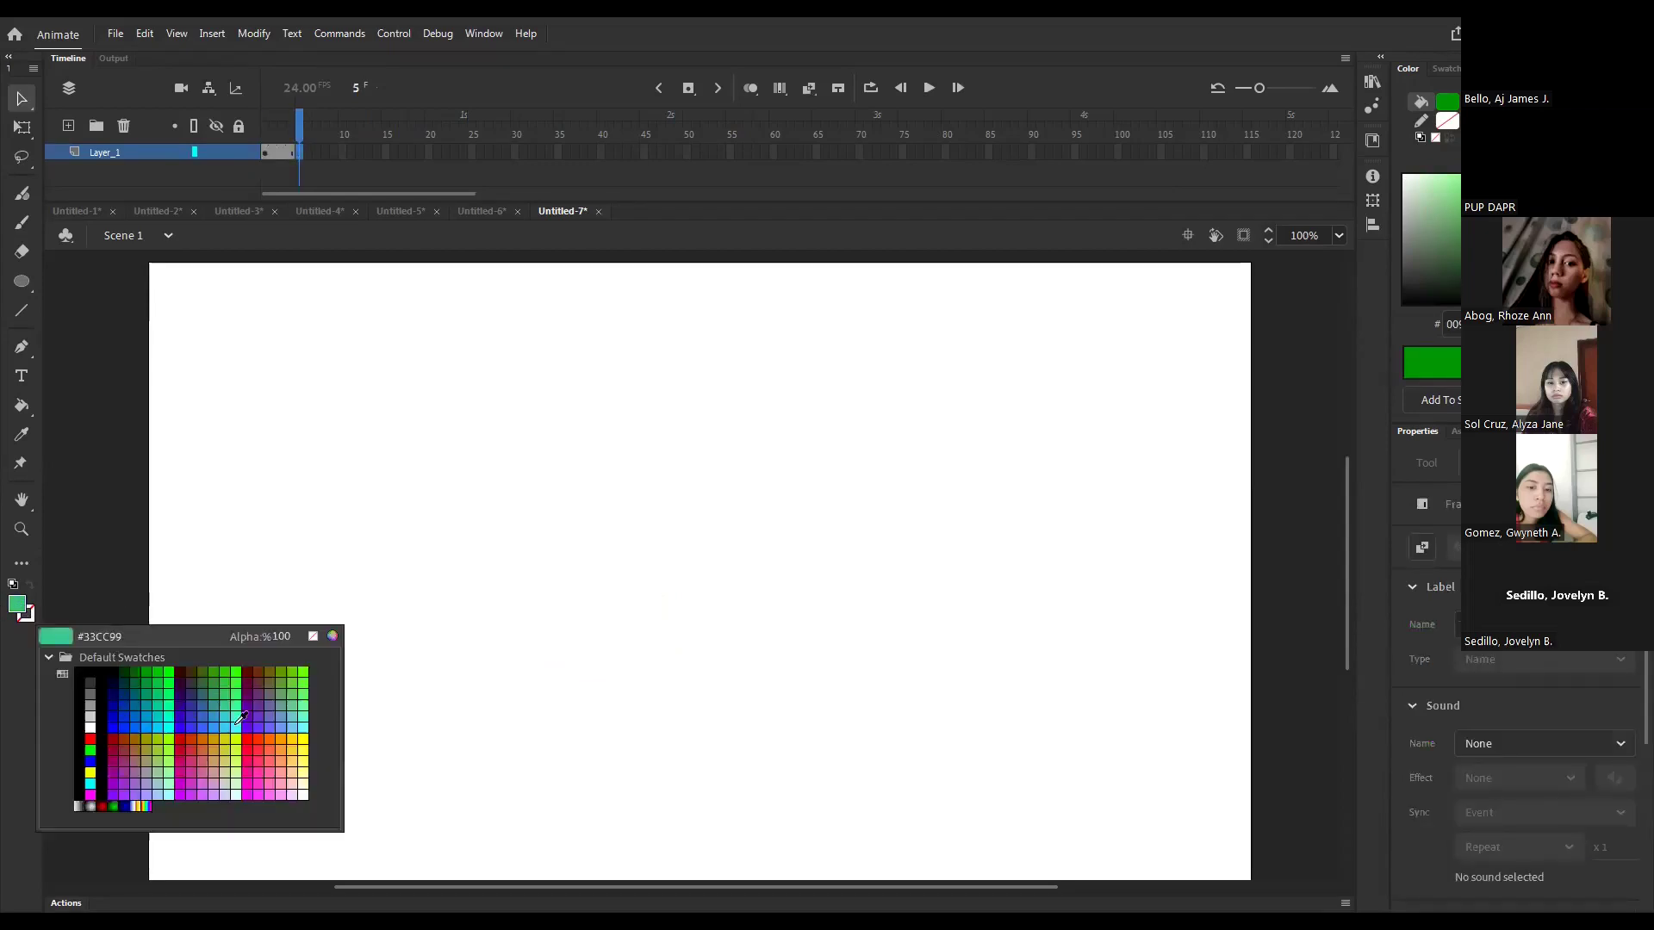
{"action": "left_click", "coordinate": [291, 741]}
{"action": "left_click_drag", "start_coordinate": [433, 488], "coordinate": [628, 683]}
{"action": "key", "text": "v"}
{"action": "left_click_drag", "start_coordinate": [438, 614], "coordinate": [474, 613]}
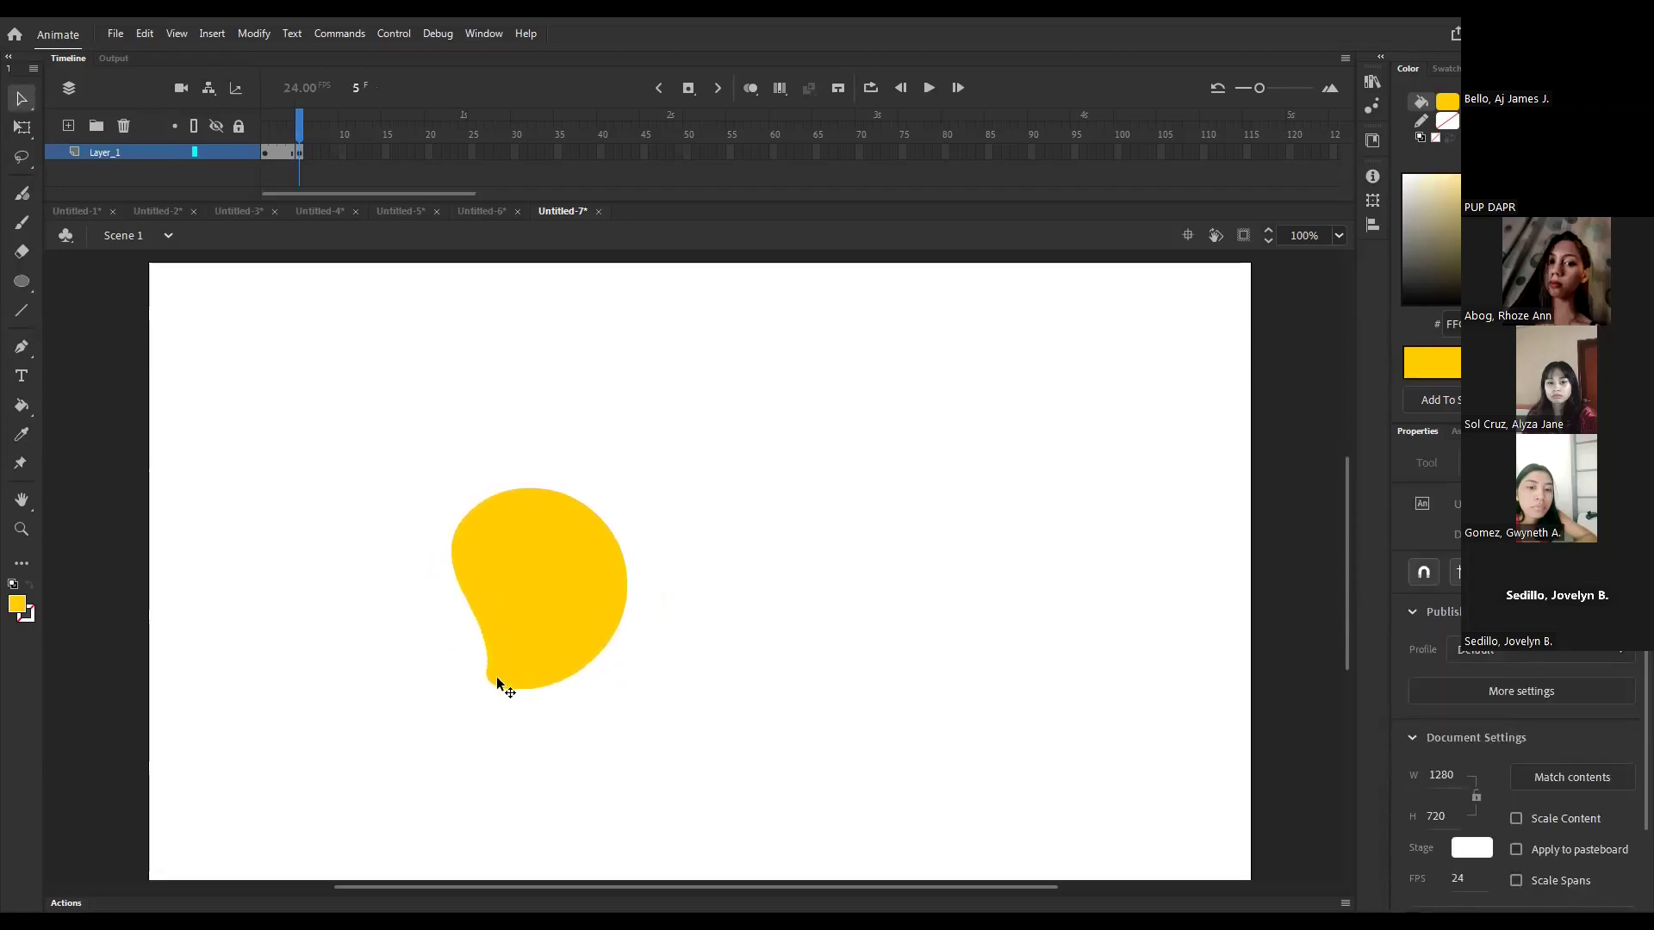
- Scale the green circle in the first frame span down to about 168 × 150 px
{"action": "left_click", "coordinate": [572, 566]}
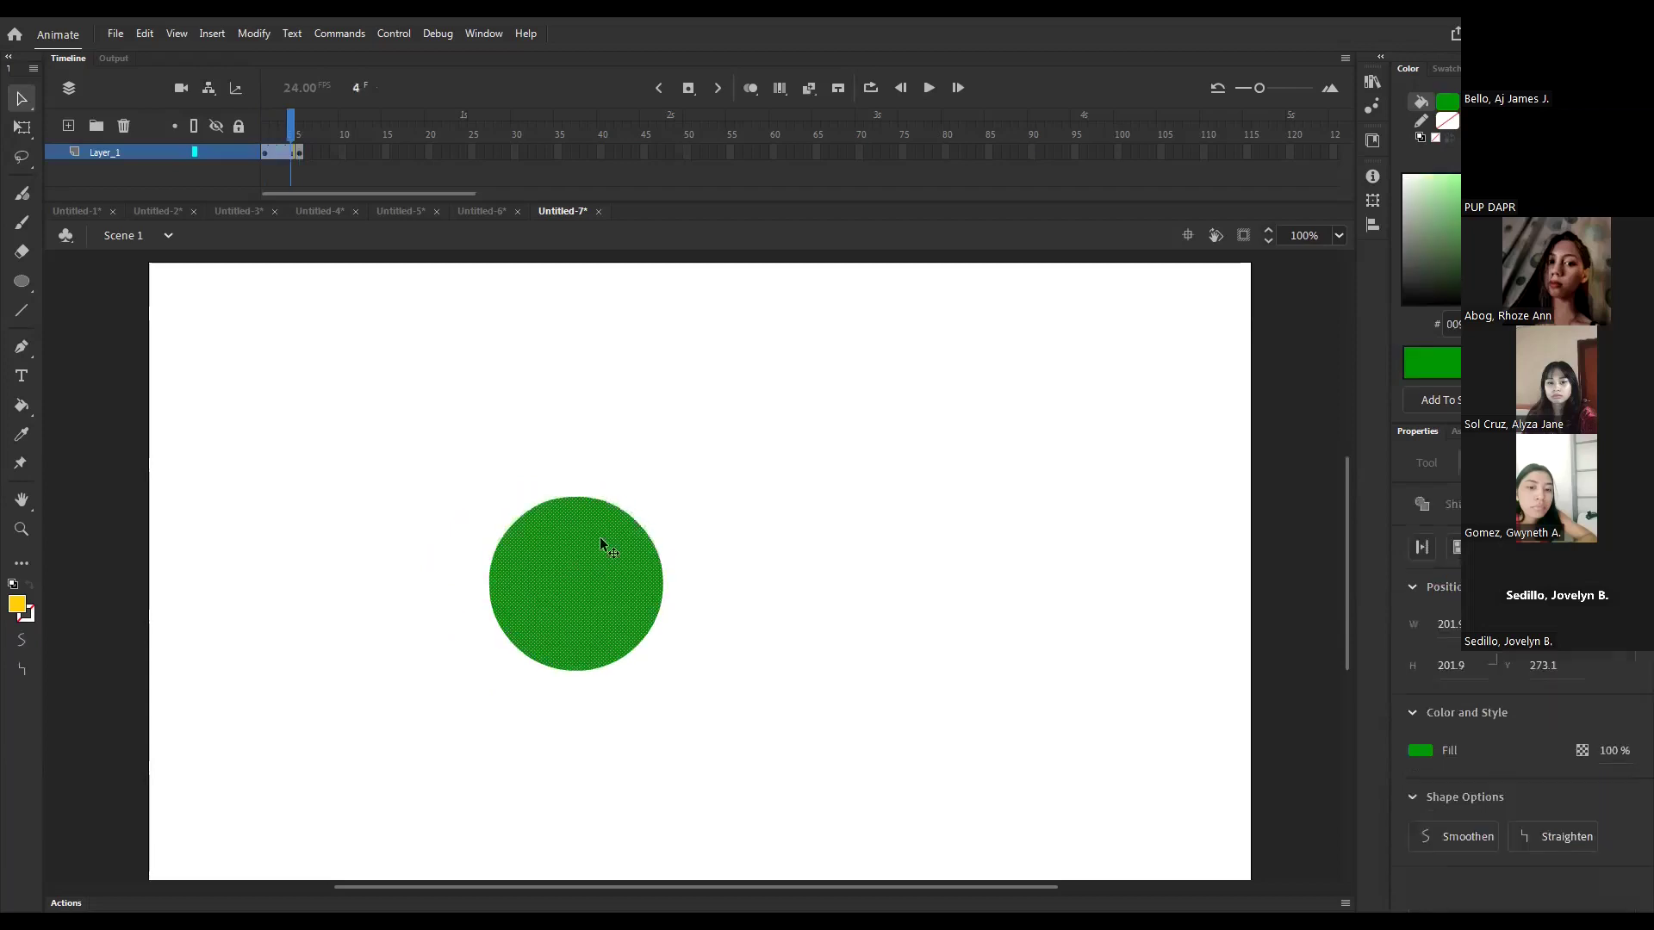
{"action": "key", "text": "q"}
{"action": "left_click_drag", "start_coordinate": [662, 495], "coordinate": [648, 520]}
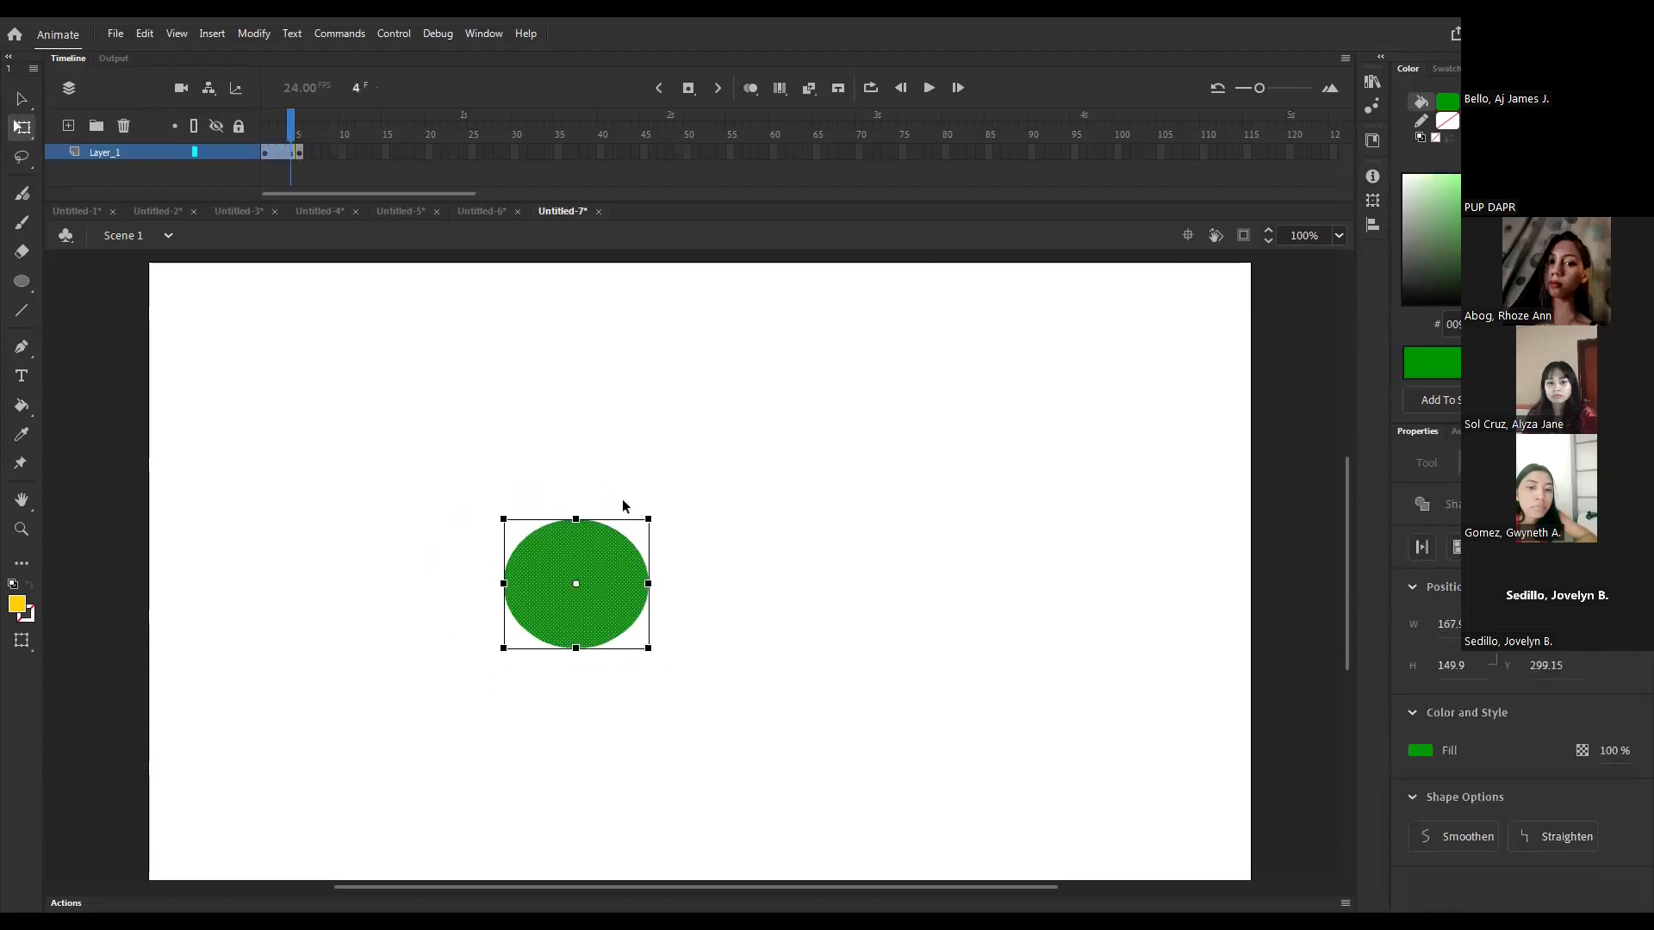
{"action": "key", "text": "v"}
{"action": "left_click", "coordinate": [554, 467]}
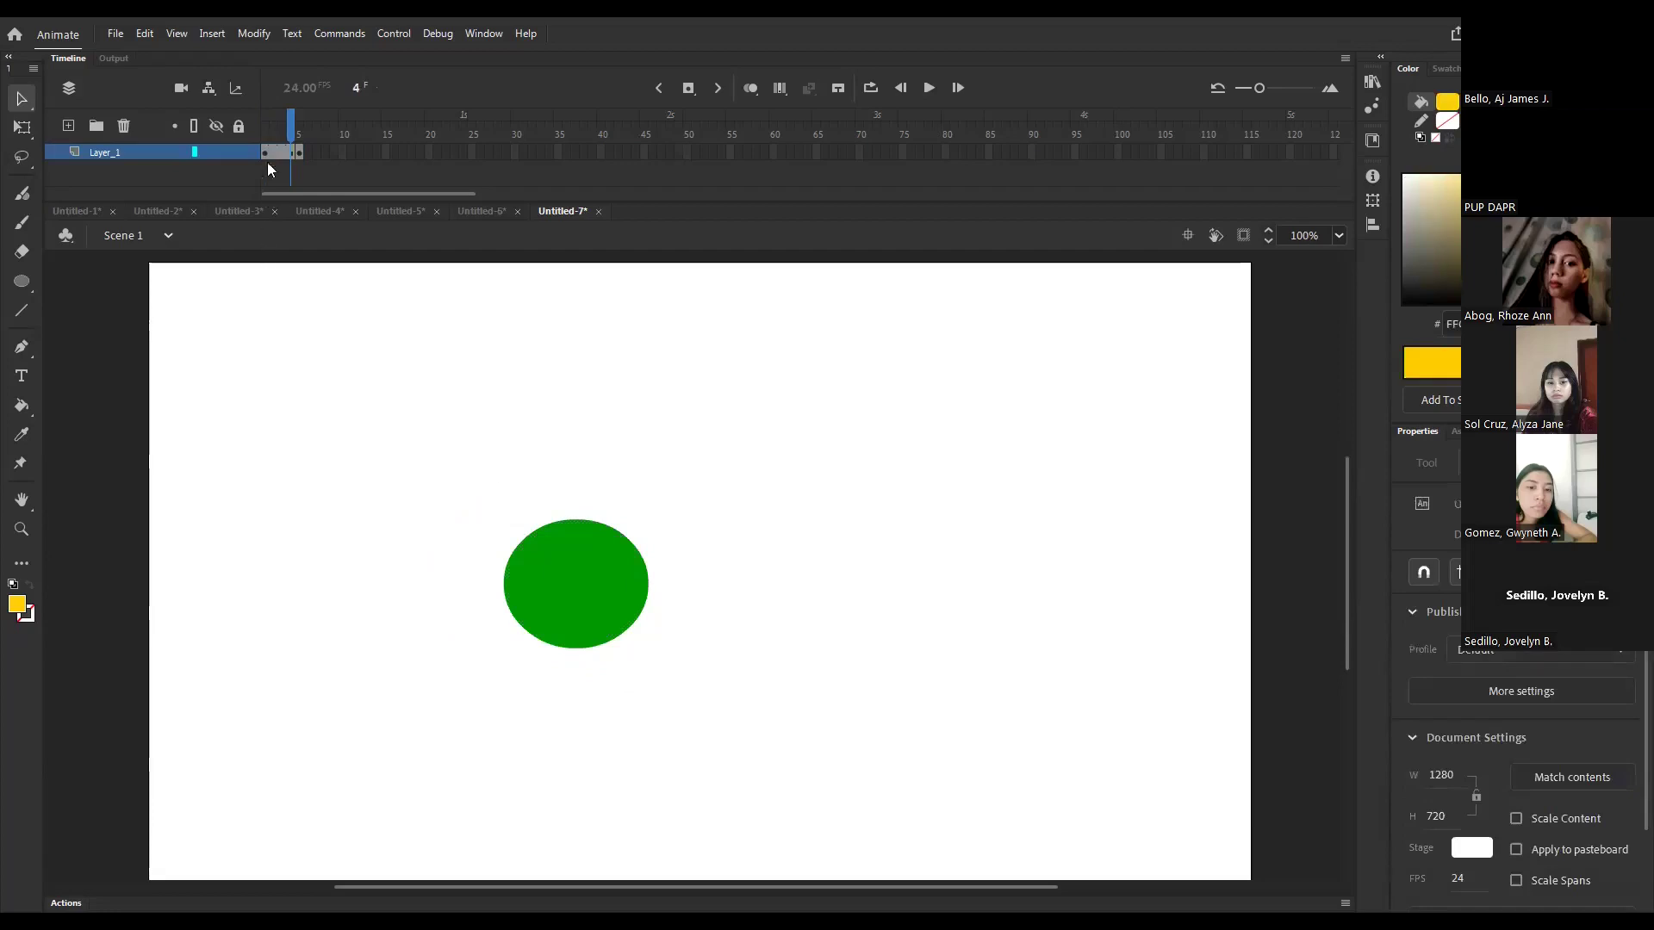
- Move the yellow shape on frame 5 slightly right, closer to the green circle's position
{"action": "left_click_drag", "start_coordinate": [293, 125], "coordinate": [300, 125]}
{"action": "left_click_drag", "start_coordinate": [534, 584], "coordinate": [559, 584]}
{"action": "left_click", "coordinate": [441, 451]}
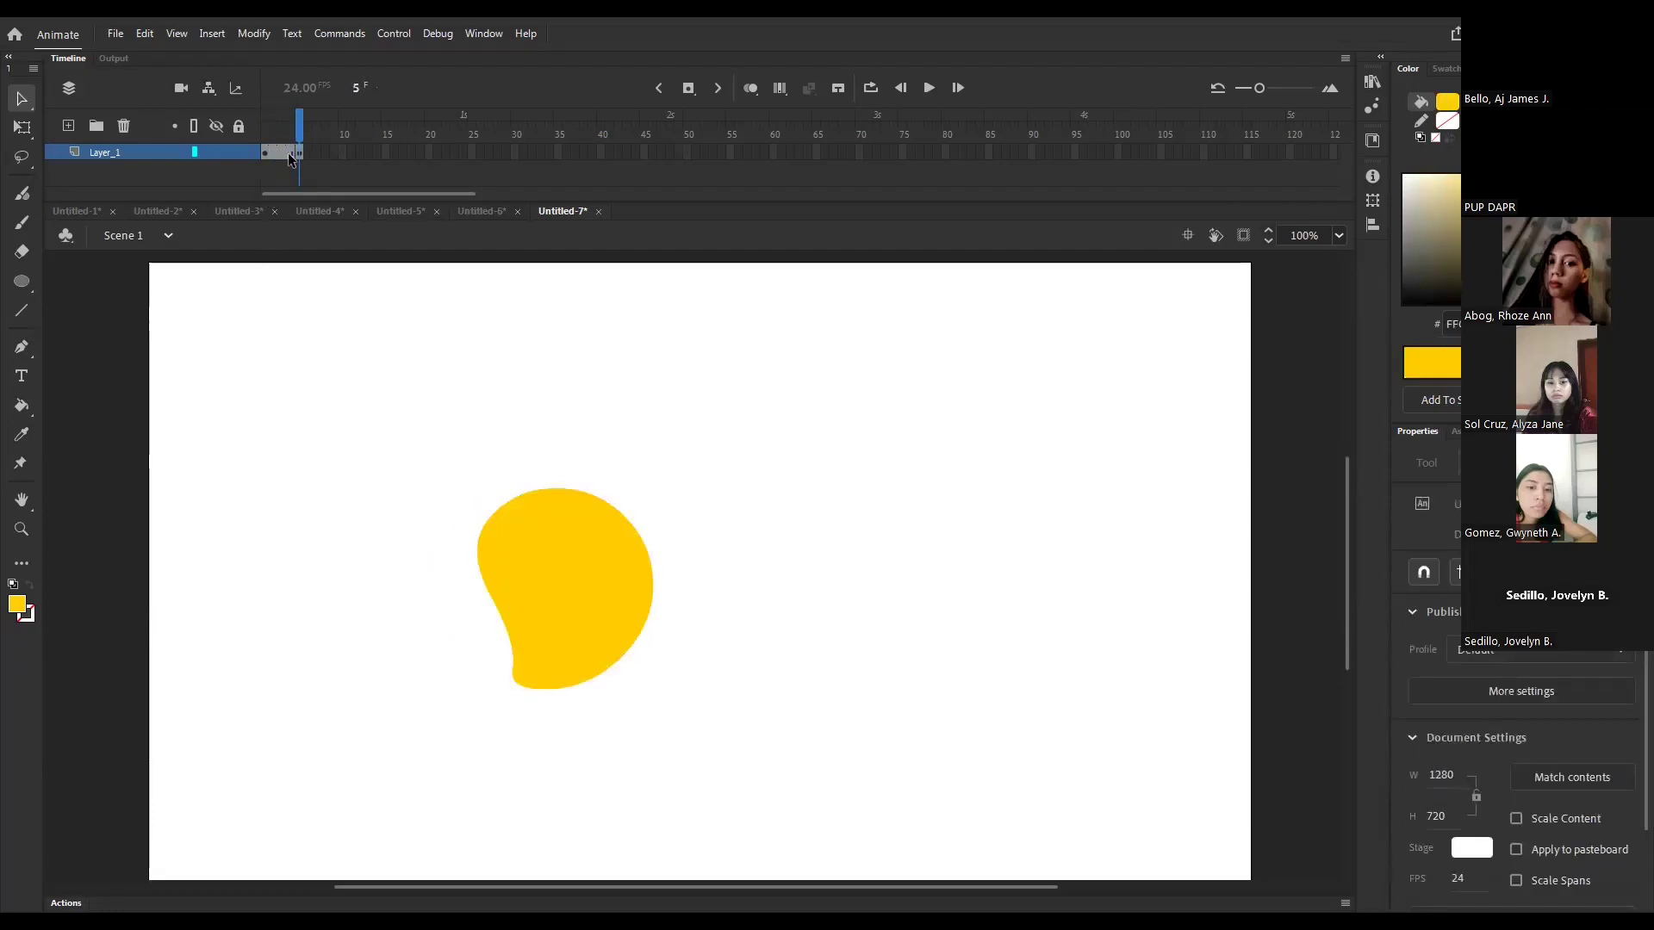
- Insert extra frames into the green circle's span to push the yellow shape's keyframe out to about frame 25
{"action": "key", "text": "comma"}
{"action": "key", "text": "F5"}
{"action": "key", "text": "F5"}
{"action": "key", "text": "F5"}
{"action": "key", "text": "F5"}
{"action": "key", "text": "F5"}
{"action": "key", "text": "F5"}
{"action": "key", "text": "F5"}
{"action": "key", "text": "F5"}
{"action": "key", "text": "F5"}
{"action": "key", "text": "F5"}
{"action": "key", "text": "F5"}
{"action": "key", "text": "F5"}
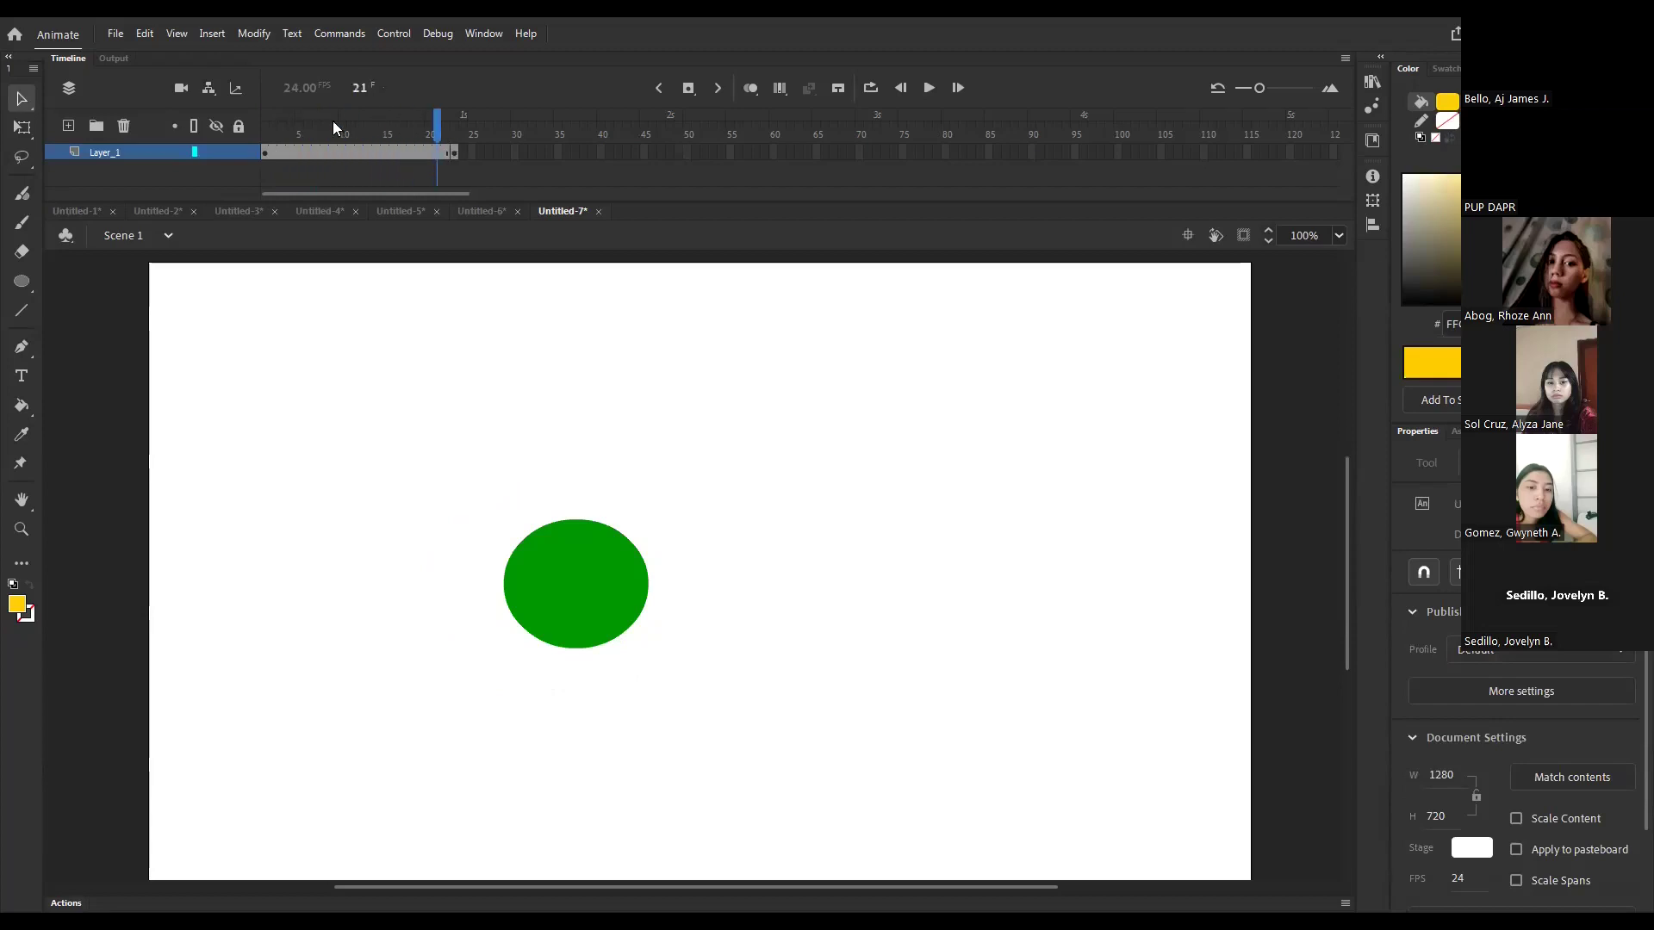
- Nudge the yellow shape a little further right and scrub the playhead to compare it with the green circle
{"action": "mouse_move", "coordinate": [457, 135]}
{"action": "left_mouse_down"}
{"action": "mouse_move", "coordinate": [492, 140]}
{"action": "mouse_move", "coordinate": [389, 138]}
{"action": "mouse_move", "coordinate": [474, 139]}
{"action": "left_mouse_up"}
{"action": "left_click_drag", "start_coordinate": [563, 578], "coordinate": [578, 578]}
{"action": "left_click_drag", "start_coordinate": [432, 134], "coordinate": [473, 142]}
- Create a shape tween from the green circle to the yellow shape and scrub through frames 1 to 25
{"action": "left_click", "coordinate": [360, 150]}
{"action": "right_click", "coordinate": [362, 151]}
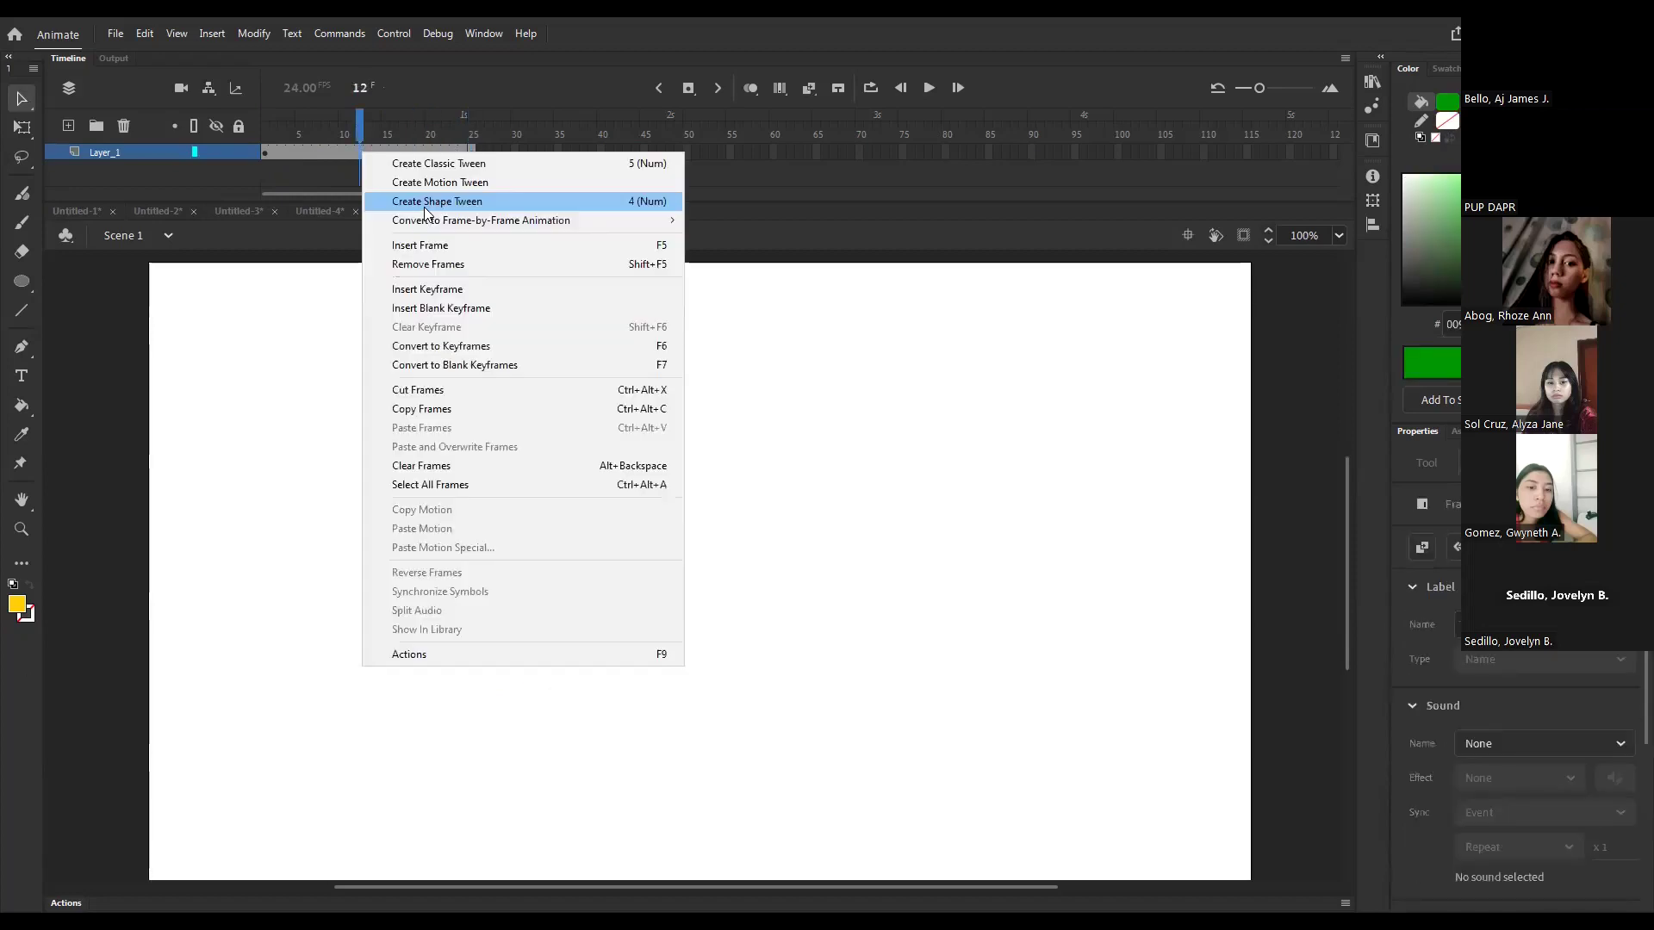
{"action": "left_click", "coordinate": [426, 211]}
{"action": "left_click_drag", "start_coordinate": [275, 142], "coordinate": [472, 198]}
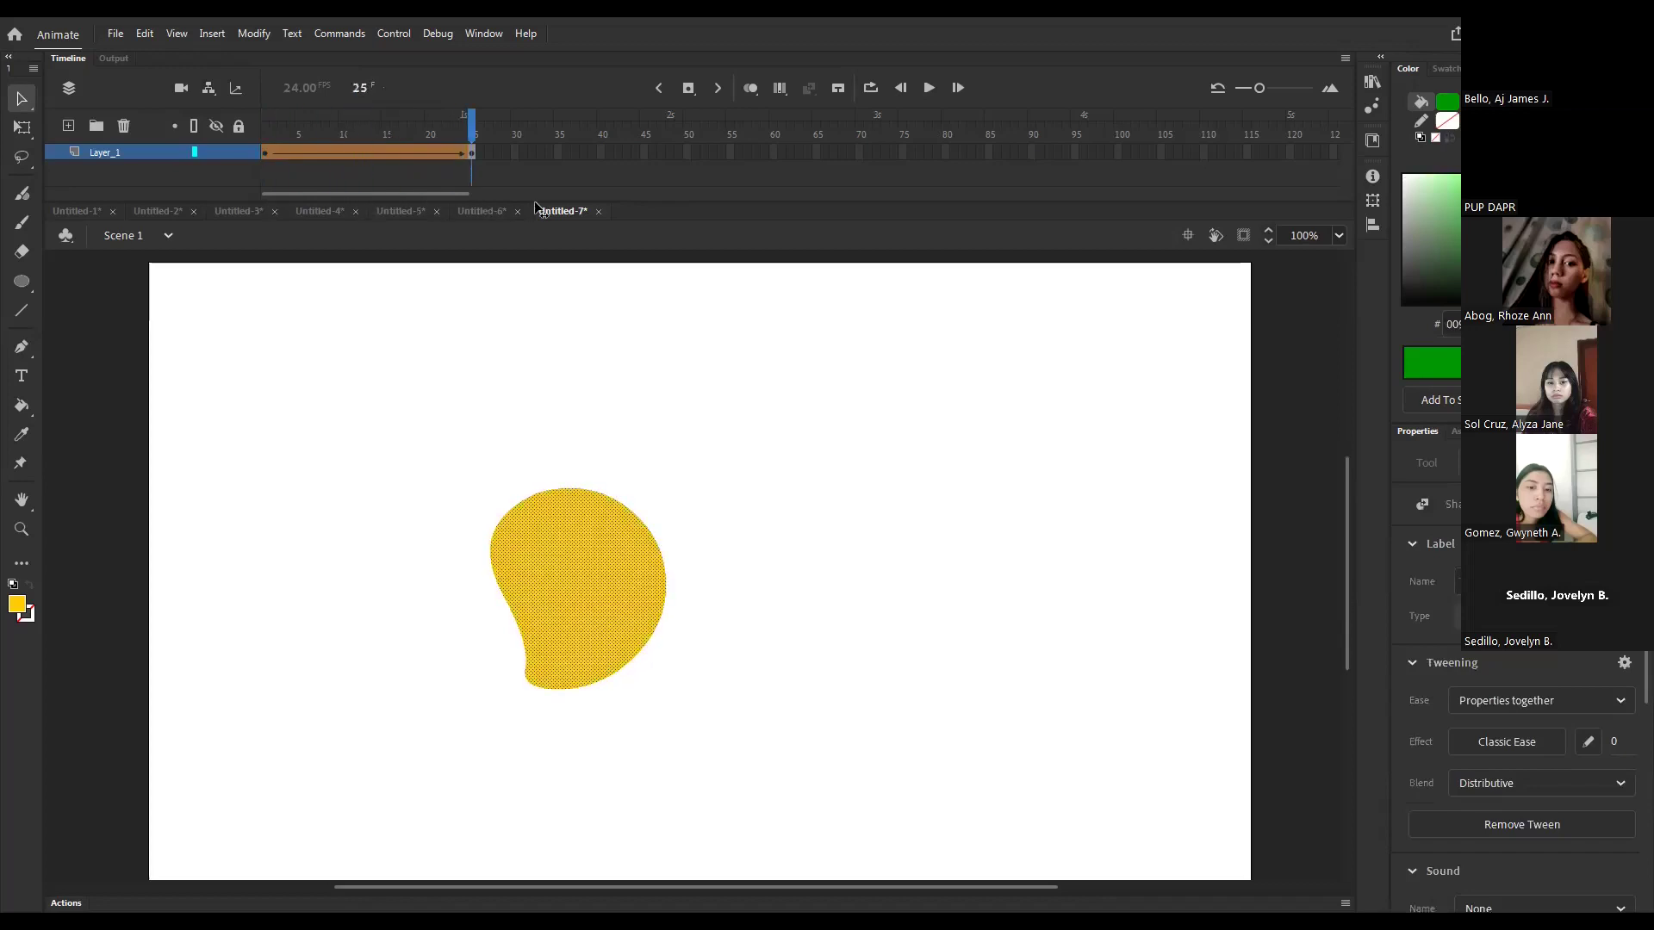
- Insert a keyframe at frame 37 and change the shape's fill there to red-orange
{"action": "left_click", "coordinate": [576, 153]}
{"action": "key", "text": "F6"}
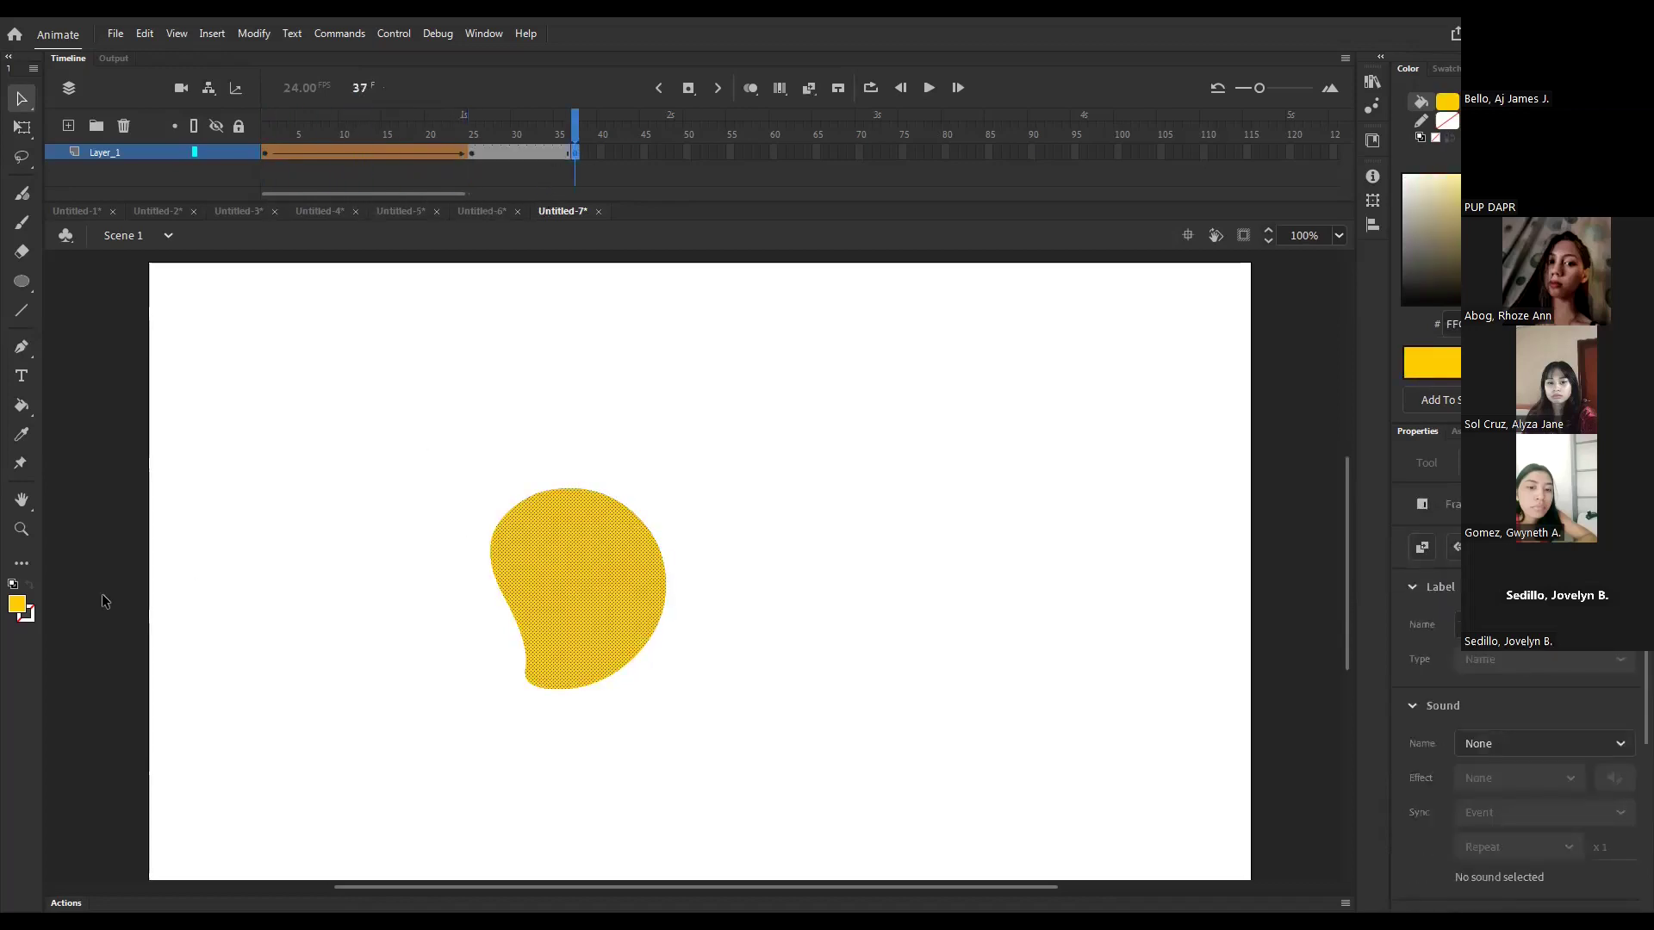
{"action": "left_click", "coordinate": [17, 606]}
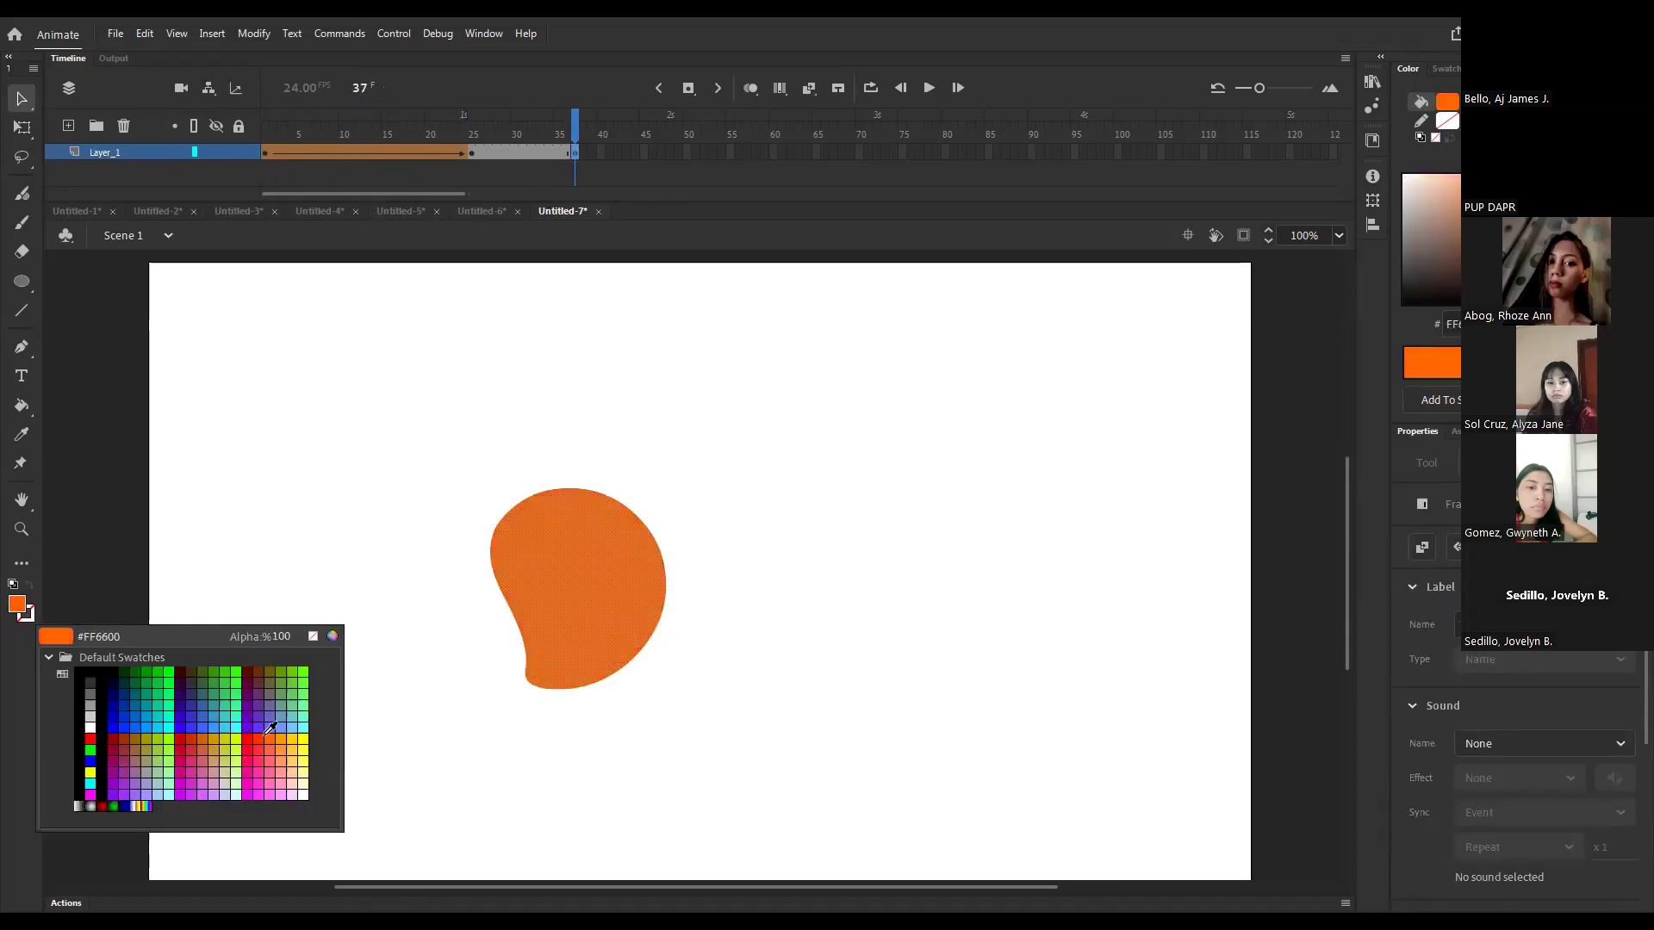
{"action": "left_click", "coordinate": [259, 736]}
{"action": "left_click", "coordinate": [419, 629]}
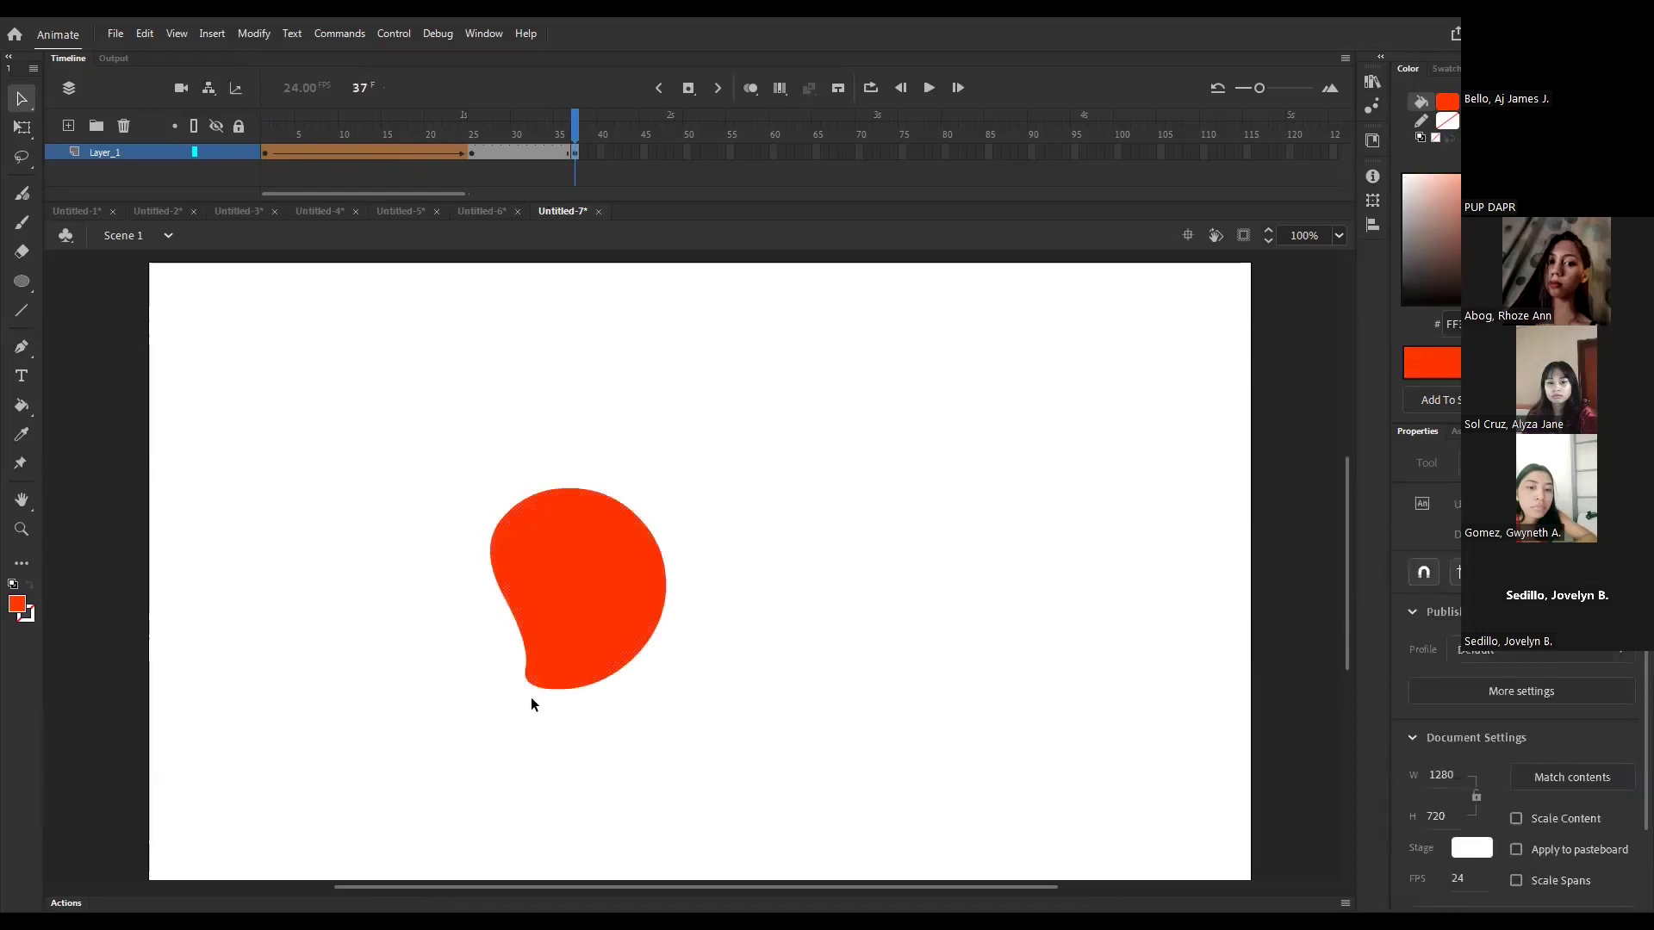
- Stretch the red-orange shape's lower end and lower-right edge downward and its upper edge slightly upward into a bean form
{"action": "left_click_drag", "start_coordinate": [553, 690], "coordinate": [537, 727]}
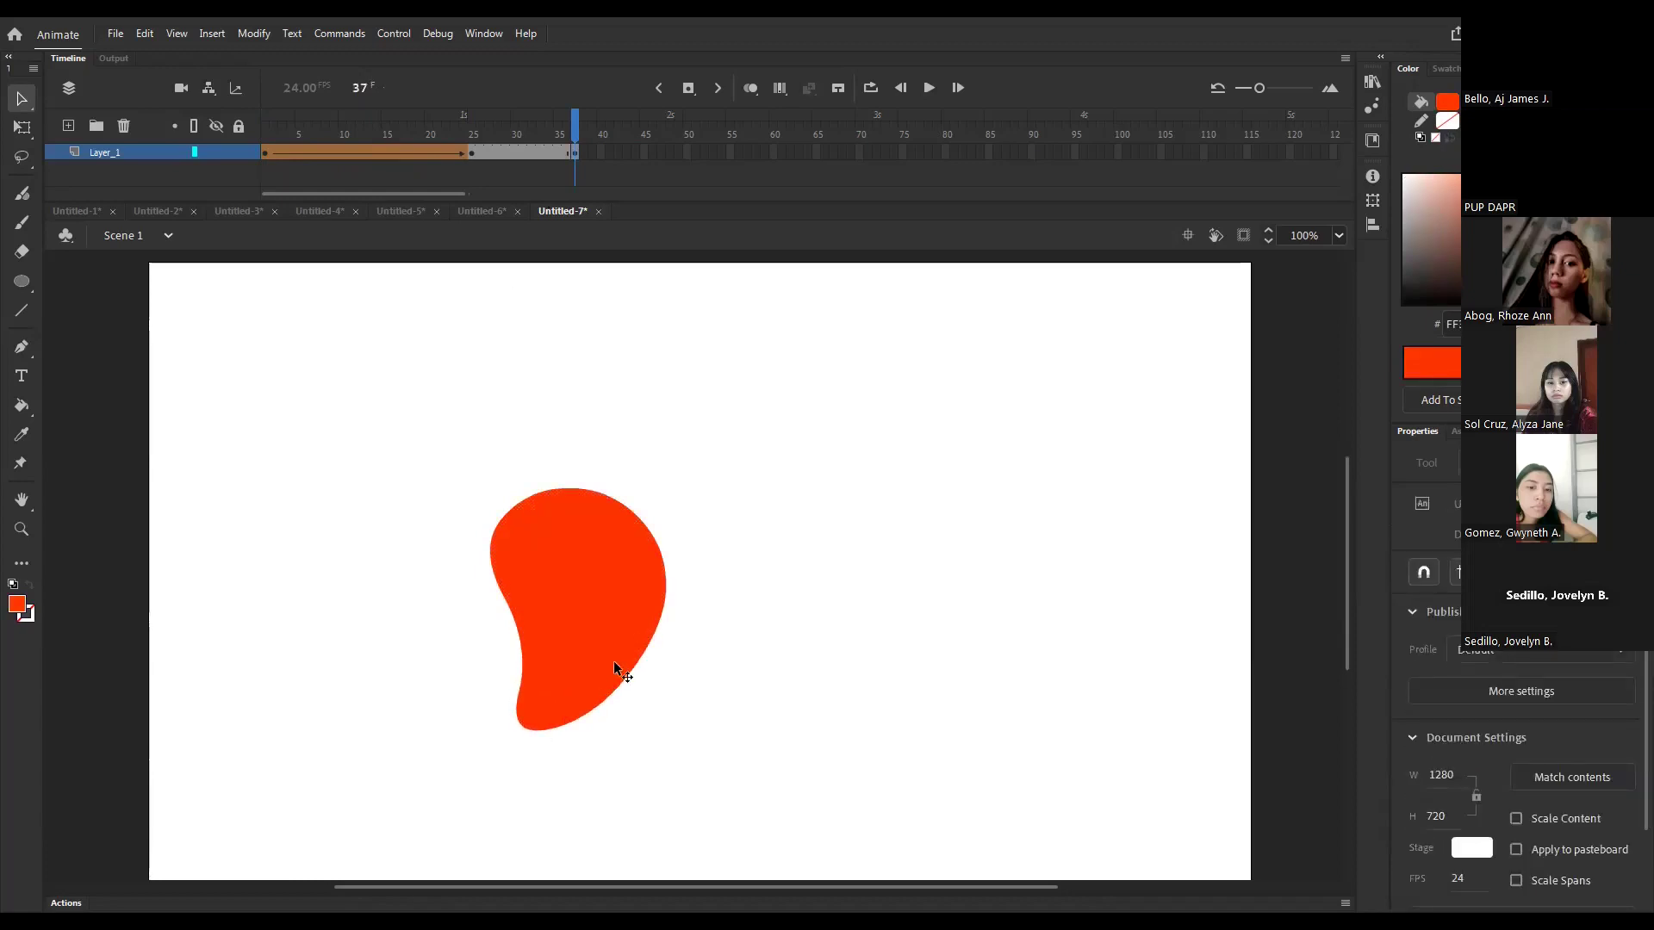
{"action": "left_click_drag", "start_coordinate": [631, 670], "coordinate": [613, 715]}
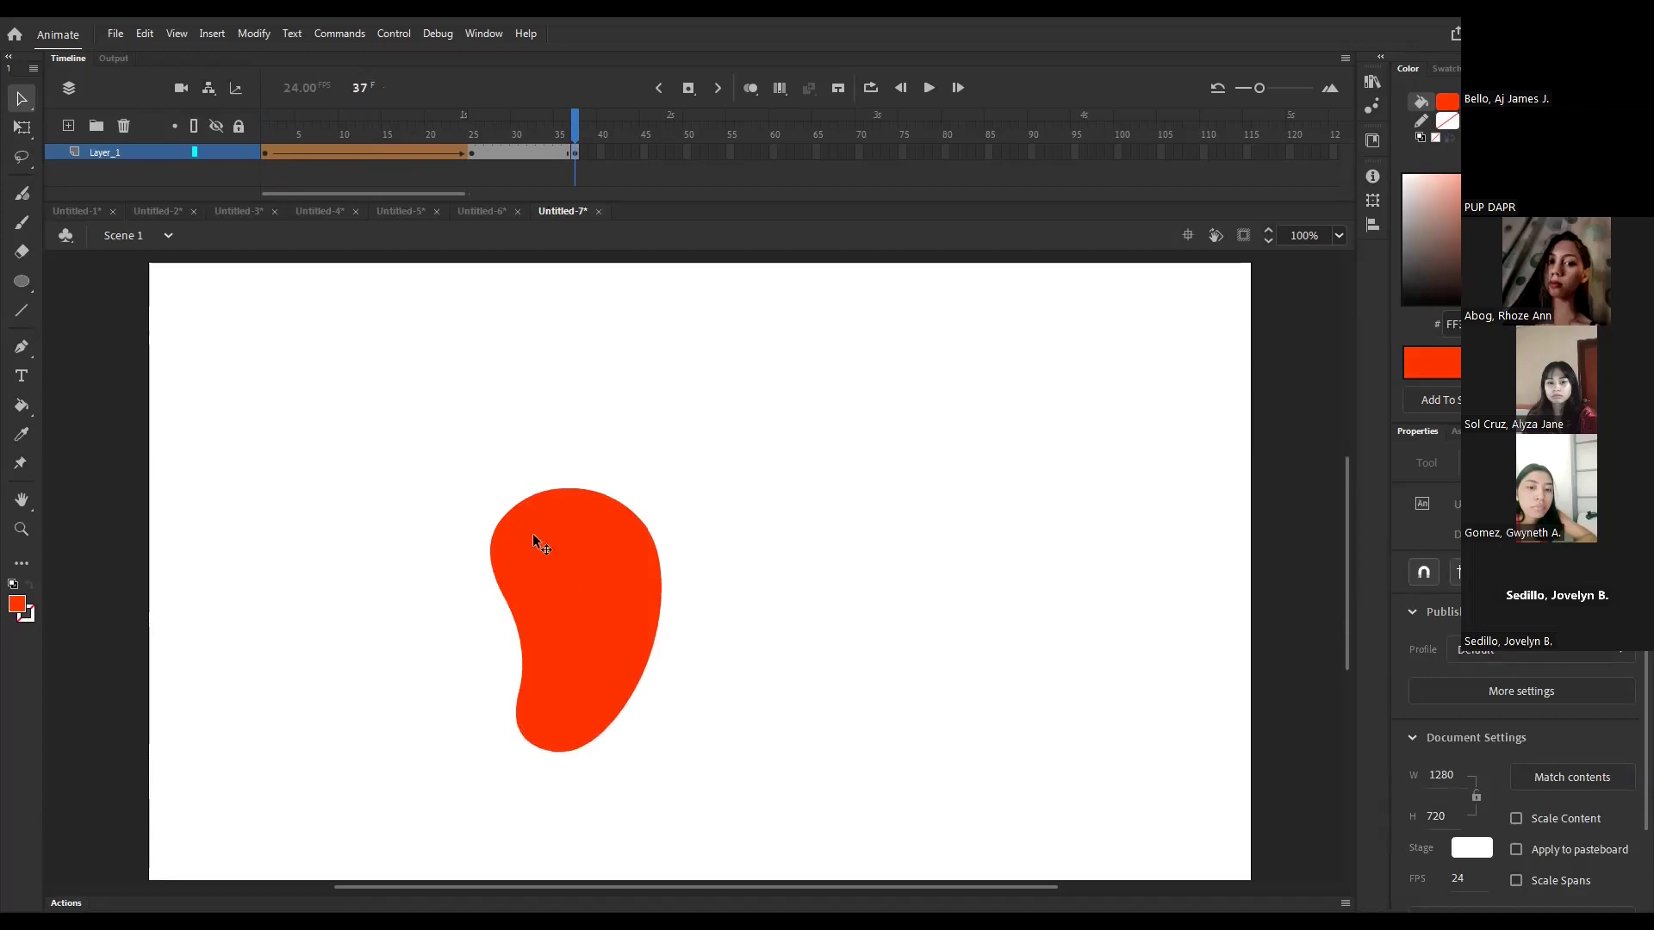
{"action": "left_click_drag", "start_coordinate": [564, 491], "coordinate": [565, 477]}
- Create a shape tween between frames 25 and 37 and preview the animation
{"action": "left_click", "coordinate": [516, 161]}
{"action": "right_click", "coordinate": [536, 153]}
{"action": "left_click", "coordinate": [586, 204]}
{"action": "key", "text": "Return"}
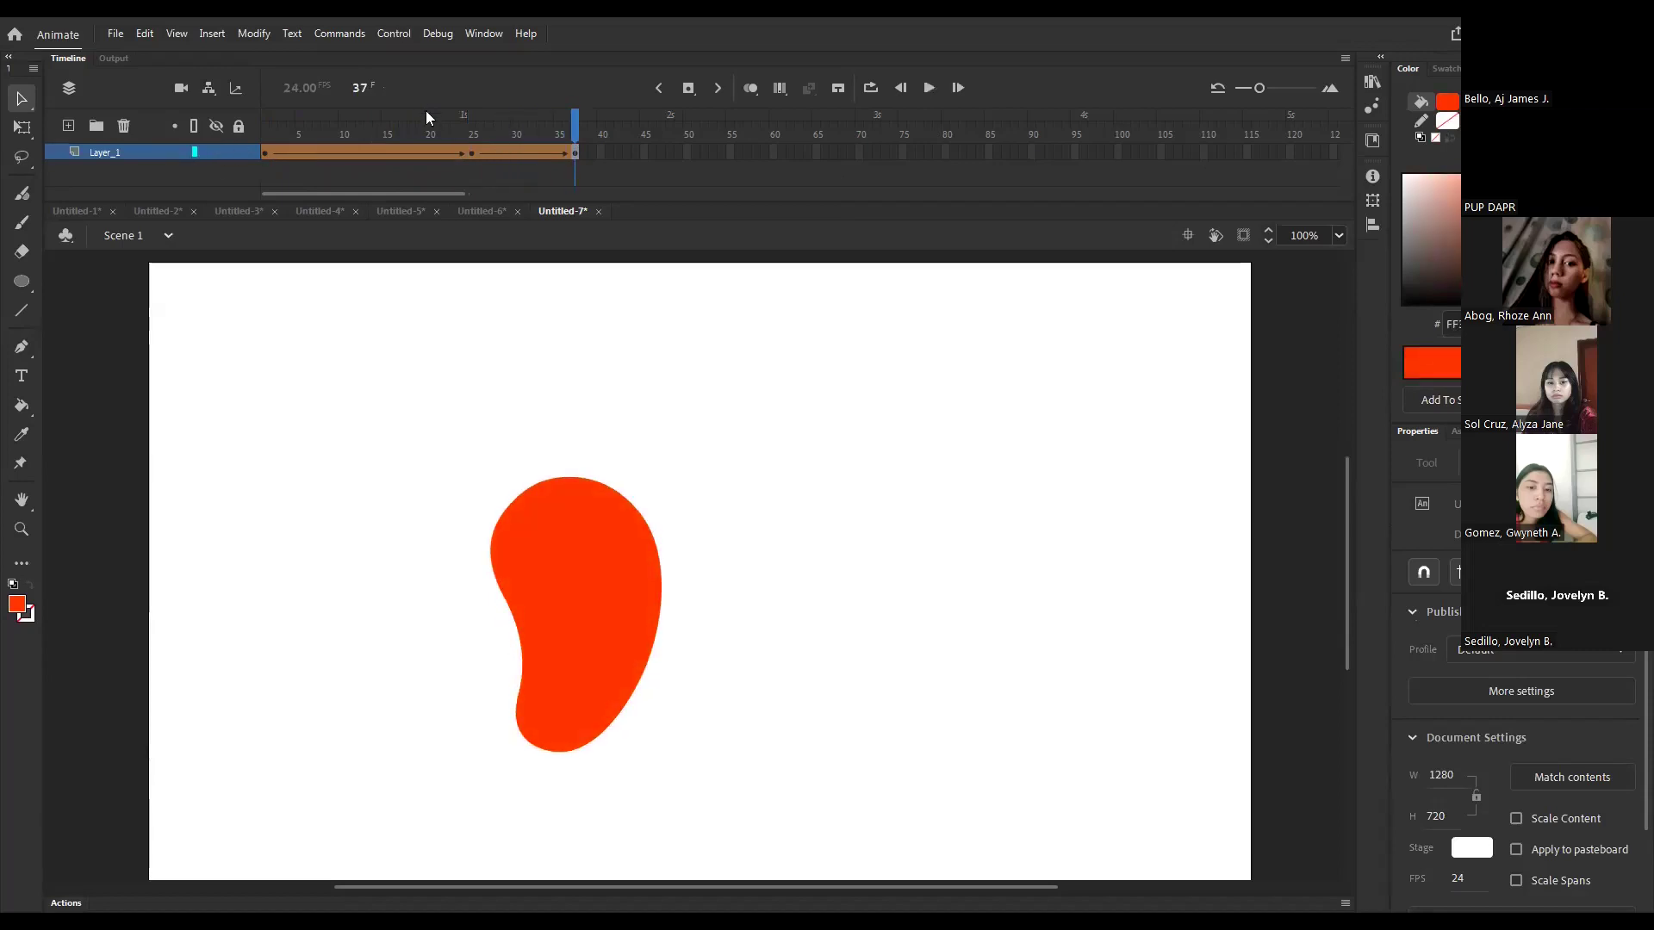
{"action": "left_click", "coordinate": [528, 165]}
{"action": "left_click_drag", "start_coordinate": [531, 169], "coordinate": [483, 160]}
- Add a shape hint at frame 25 and place it on the upper-left edge of both the yellow and red-orange shapes
{"action": "left_click", "coordinate": [473, 154]}
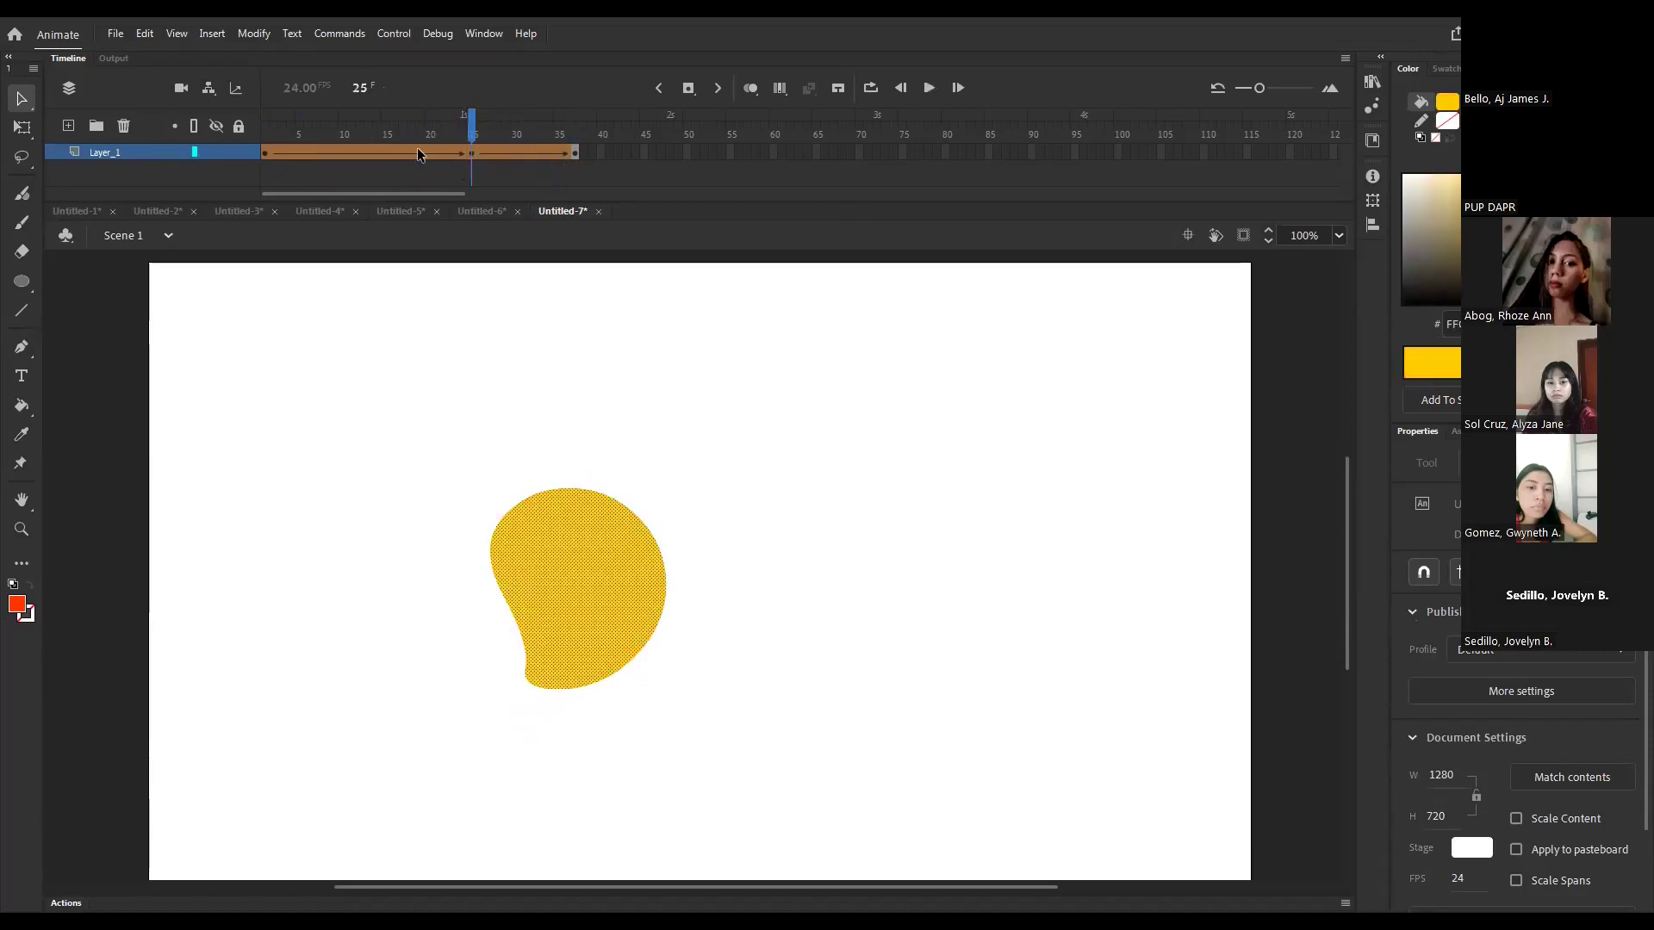
{"action": "left_click", "coordinate": [254, 34]}
{"action": "mouse_move", "coordinate": [327, 197]}
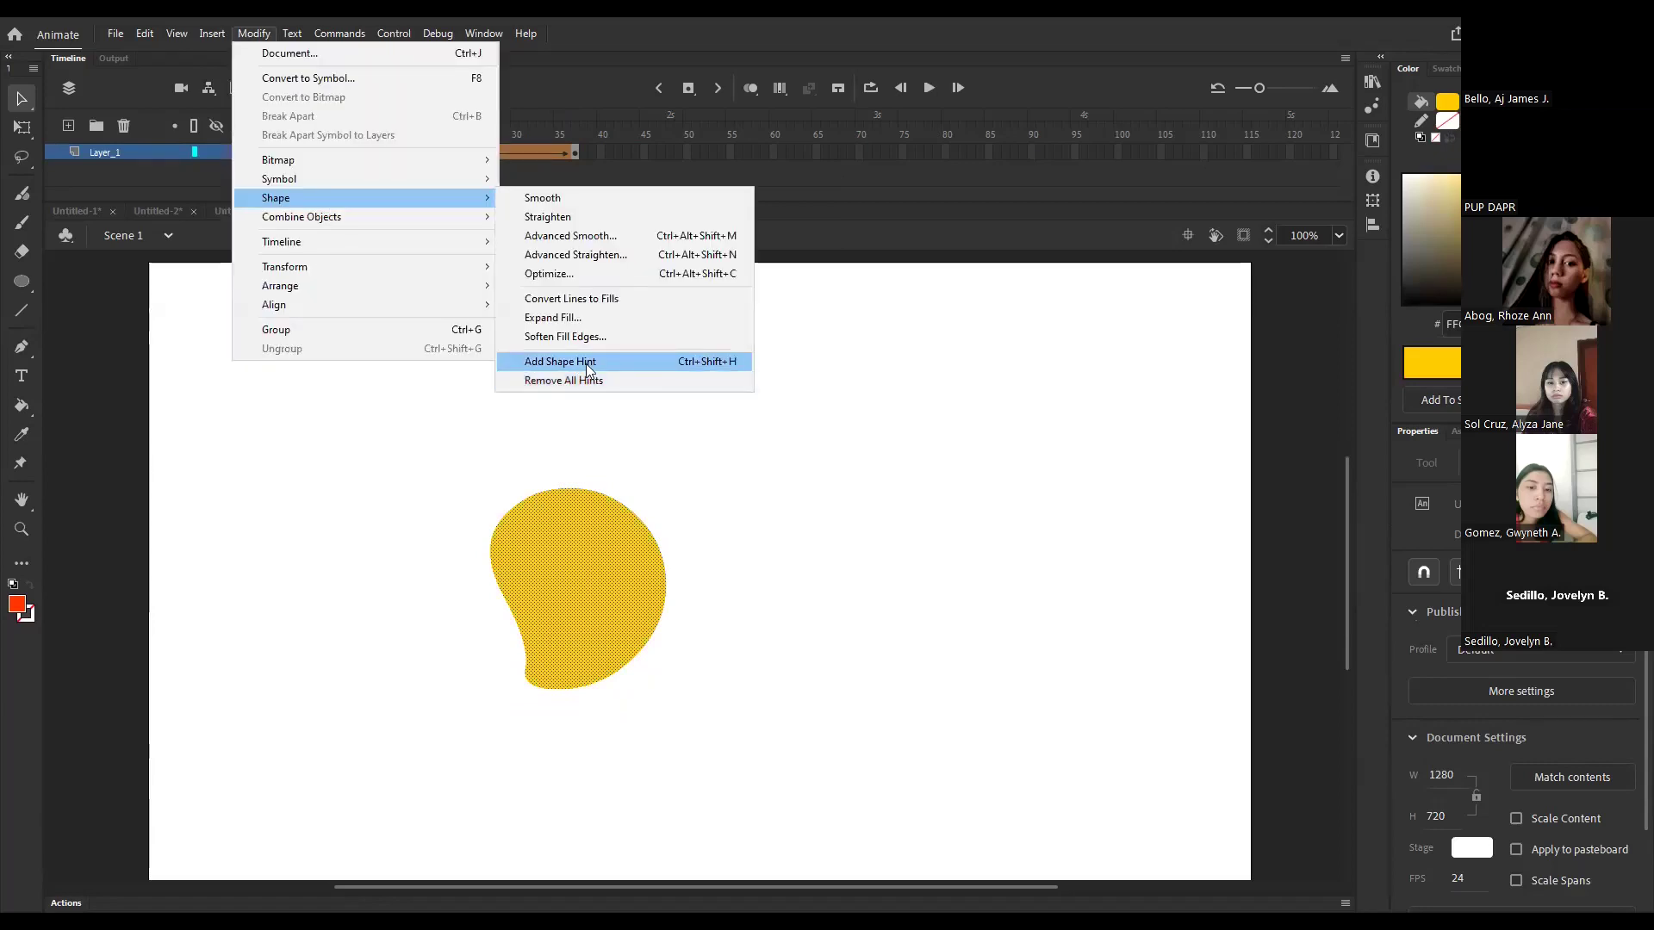
{"action": "left_click", "coordinate": [589, 362]}
{"action": "left_click_drag", "start_coordinate": [575, 586], "coordinate": [527, 638]}
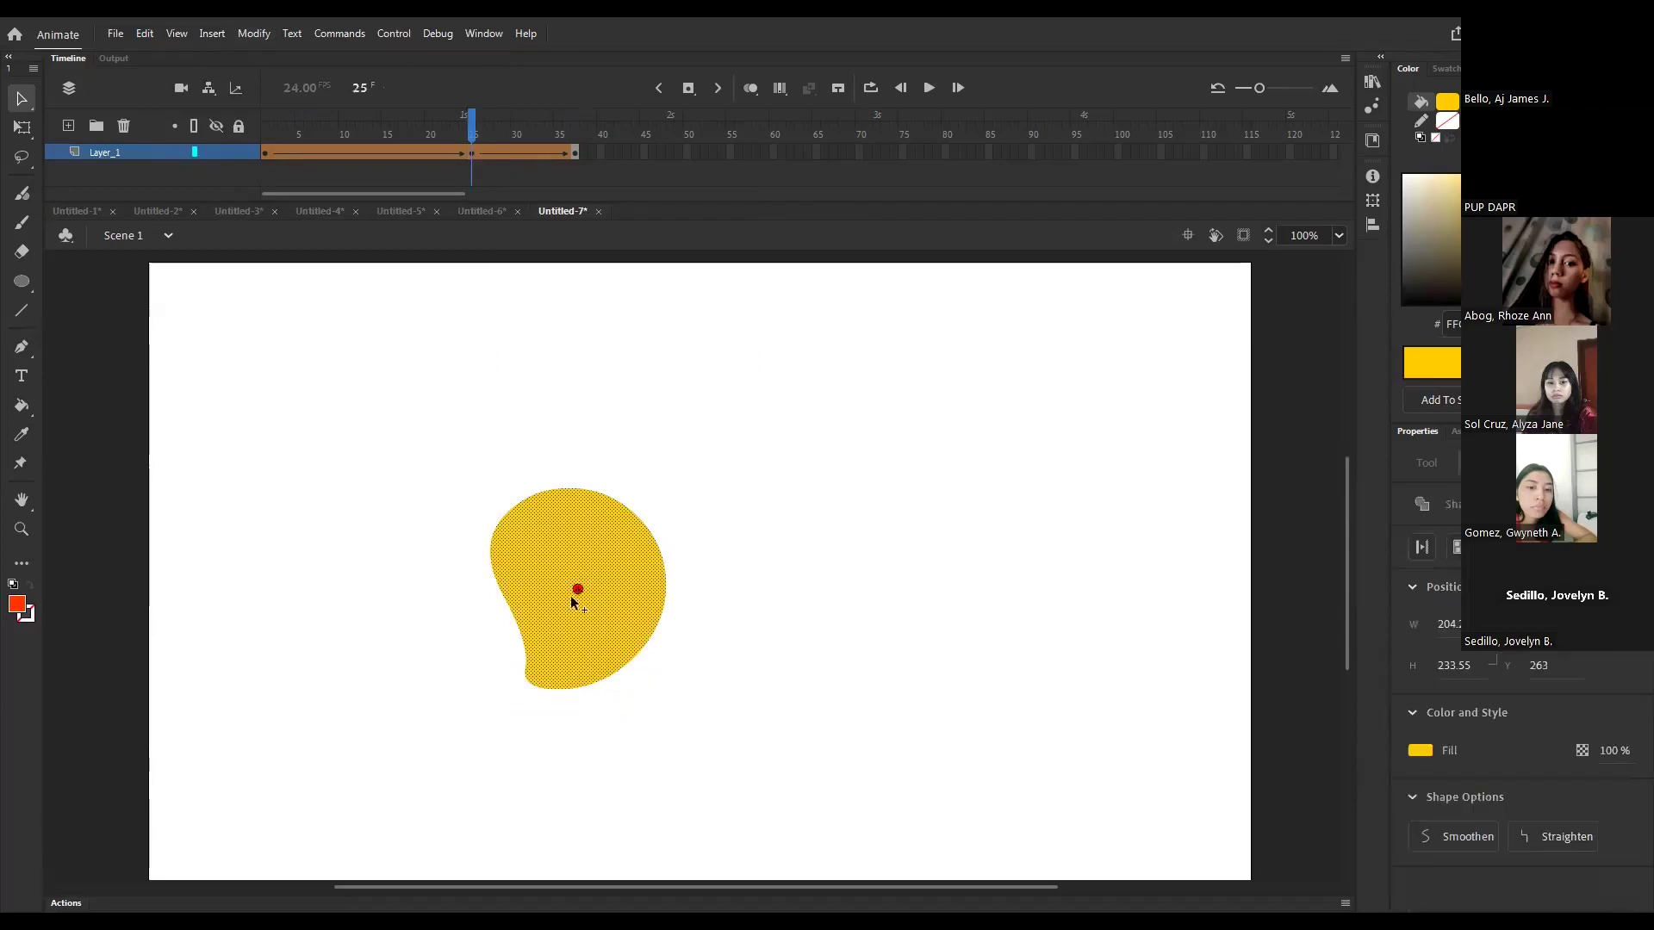
{"action": "left_click_drag", "start_coordinate": [492, 555], "coordinate": [493, 555]}
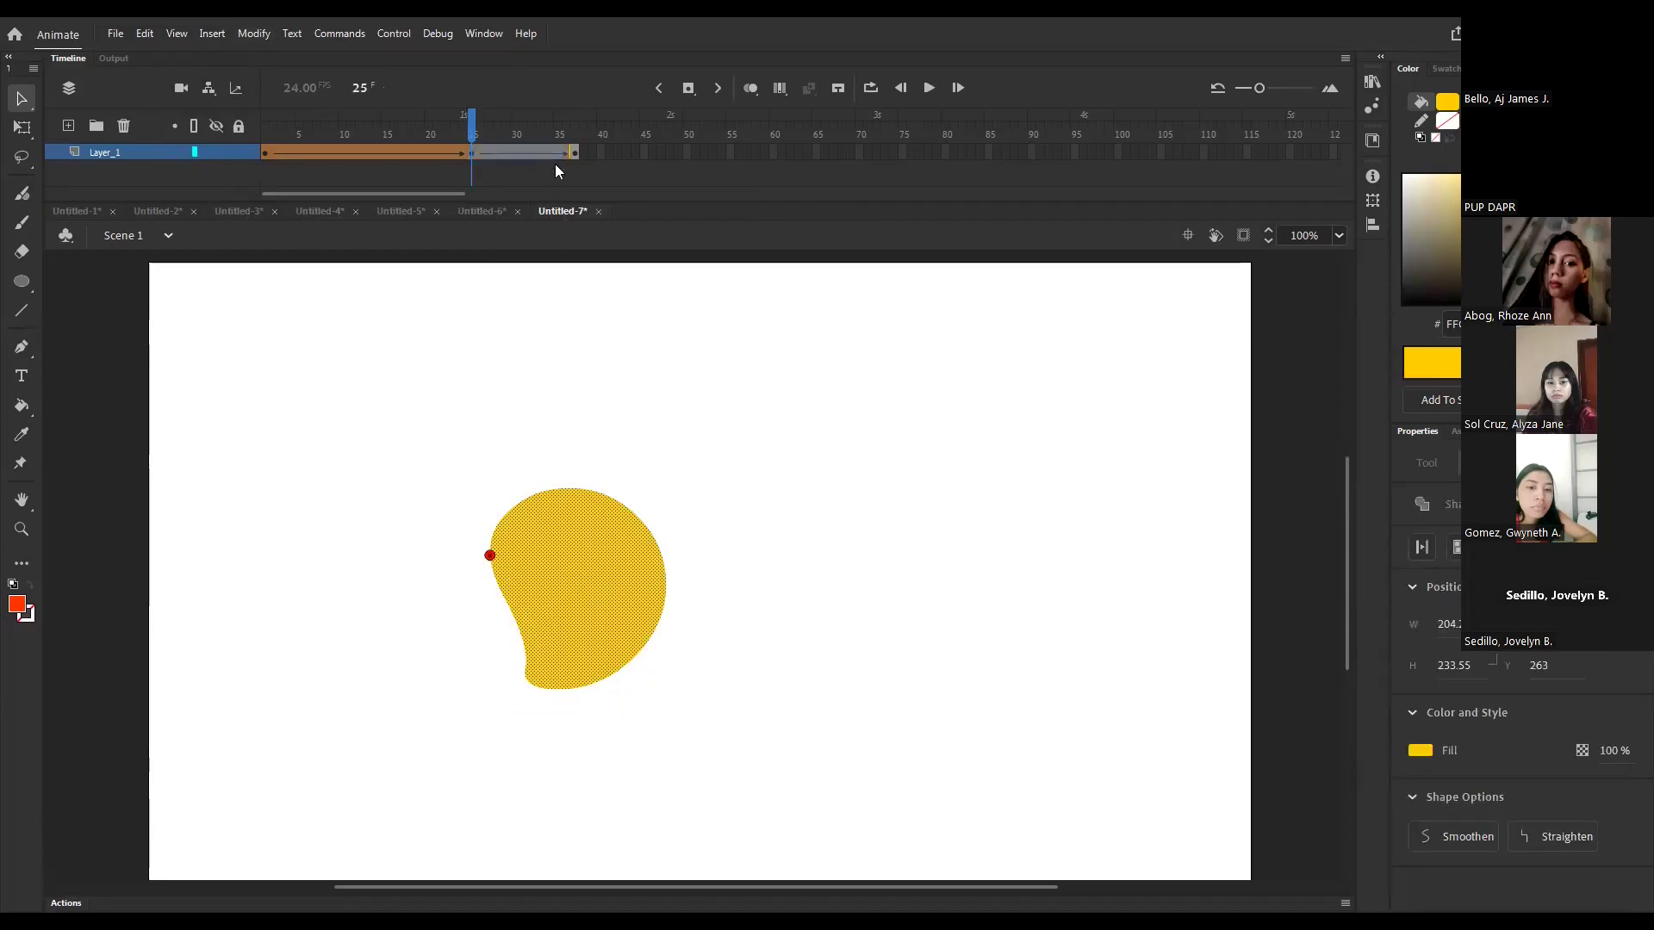
{"action": "left_click", "coordinate": [576, 132]}
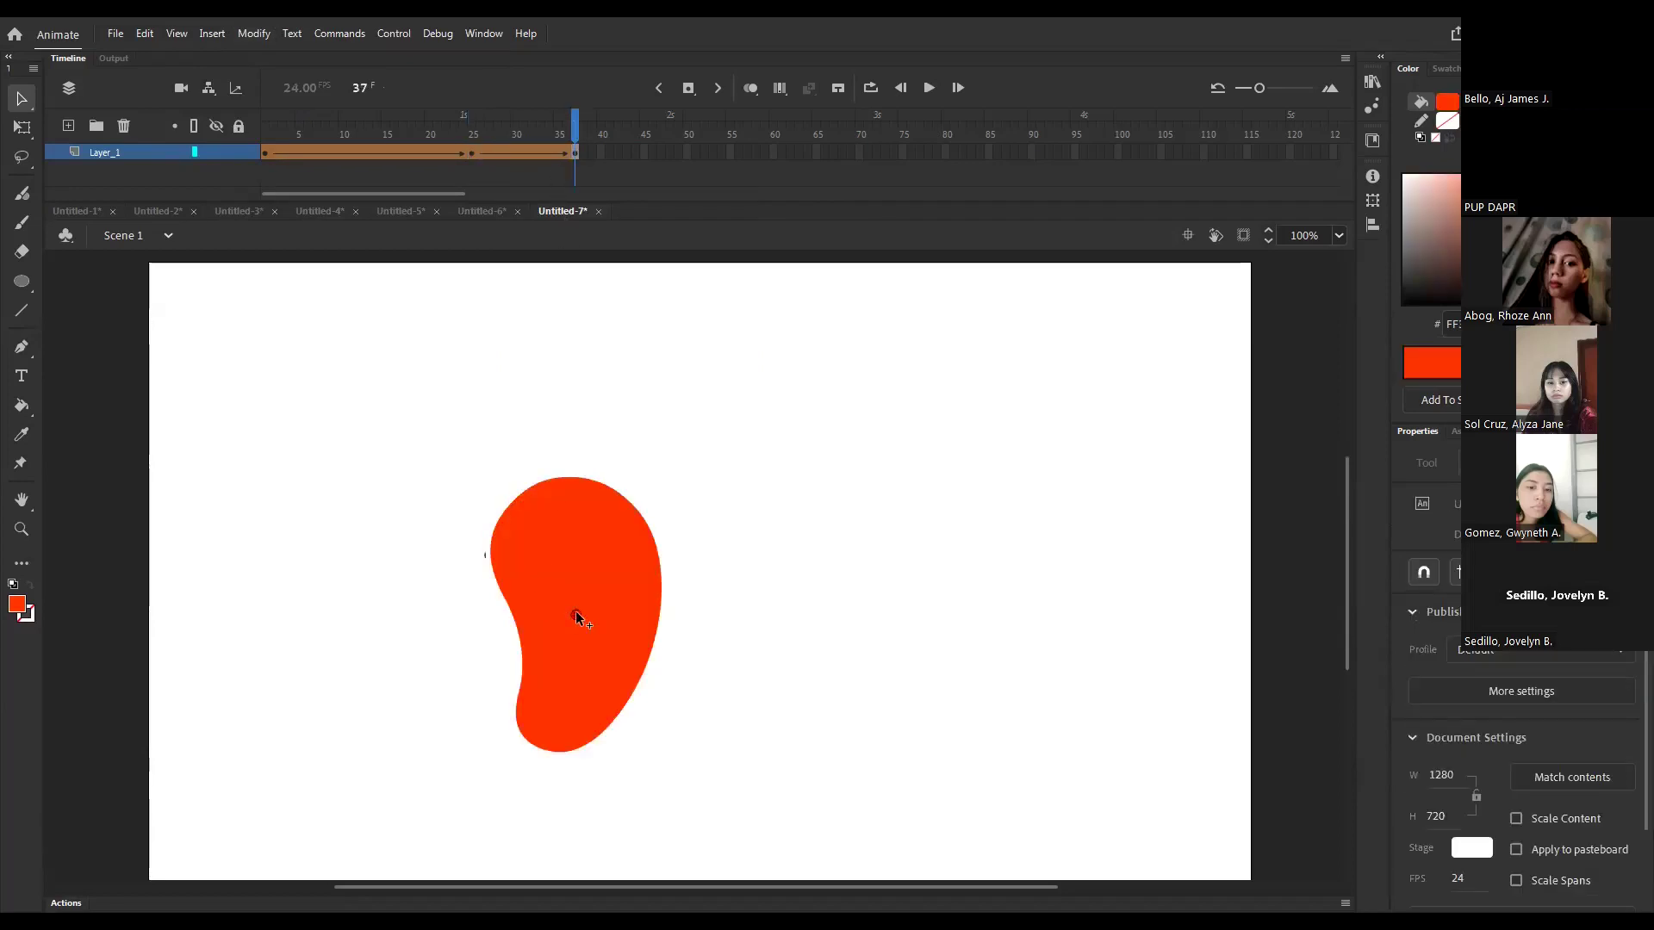
{"action": "left_click_drag", "start_coordinate": [488, 556], "coordinate": [490, 556]}
- Place a second shape hint on the lower-left inward curve of the shape at frames 25 and 37, and play the animation
{"action": "left_click_drag", "start_coordinate": [576, 117], "coordinate": [472, 131]}
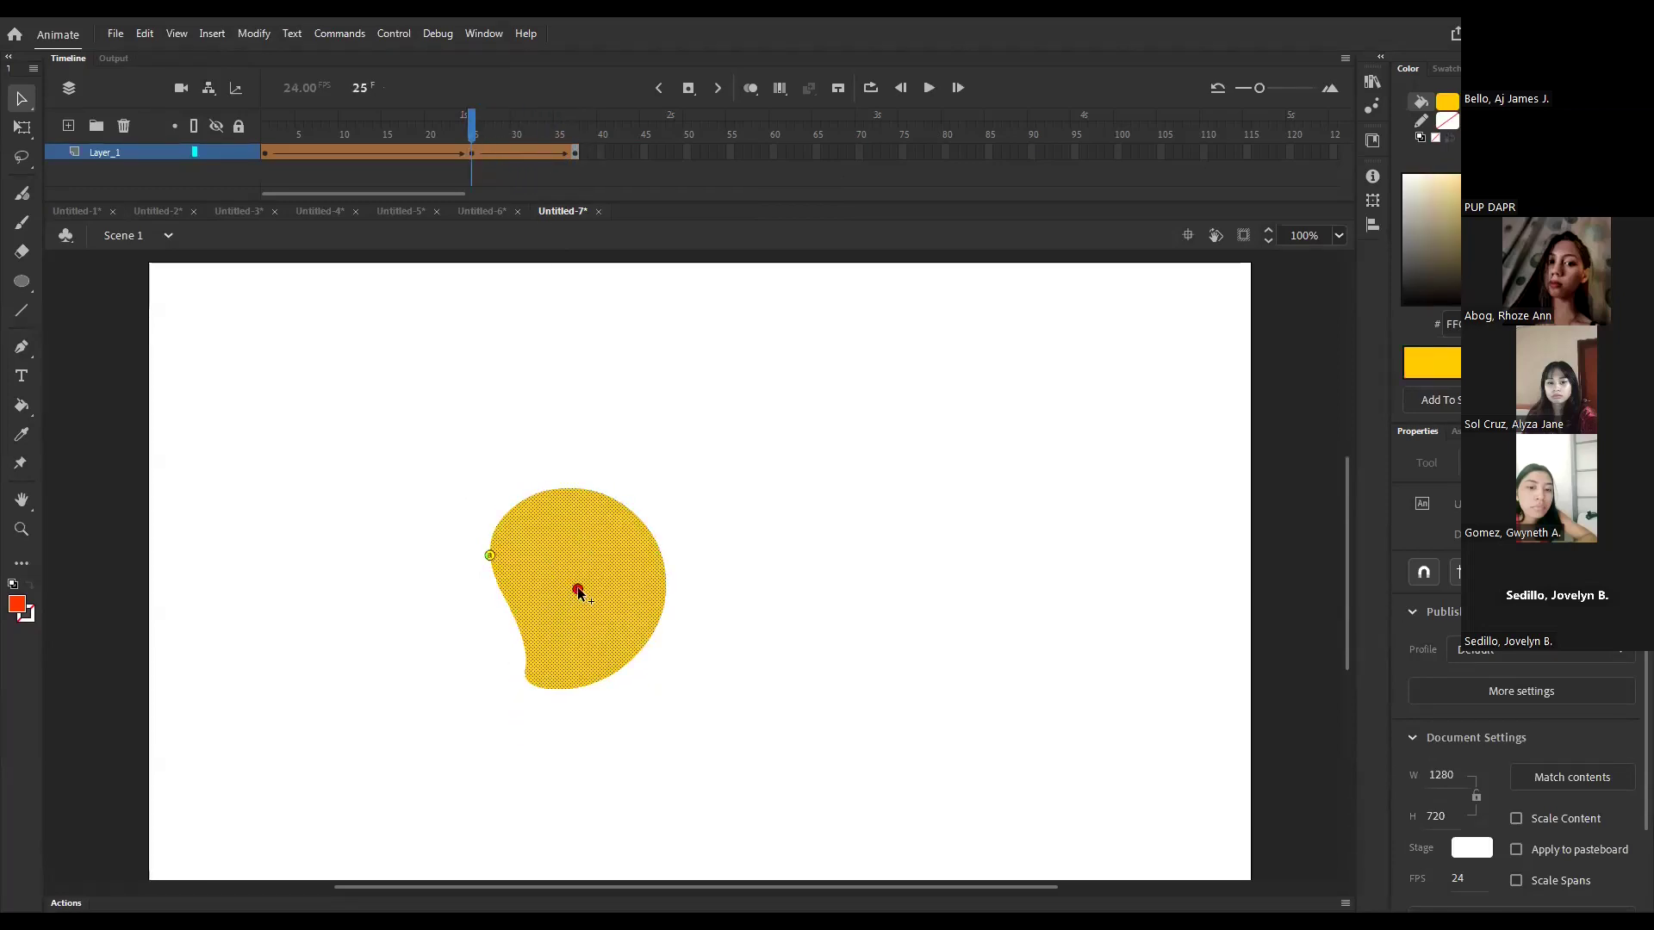
{"action": "left_click_drag", "start_coordinate": [578, 592], "coordinate": [532, 683]}
{"action": "left_click", "coordinate": [575, 143]}
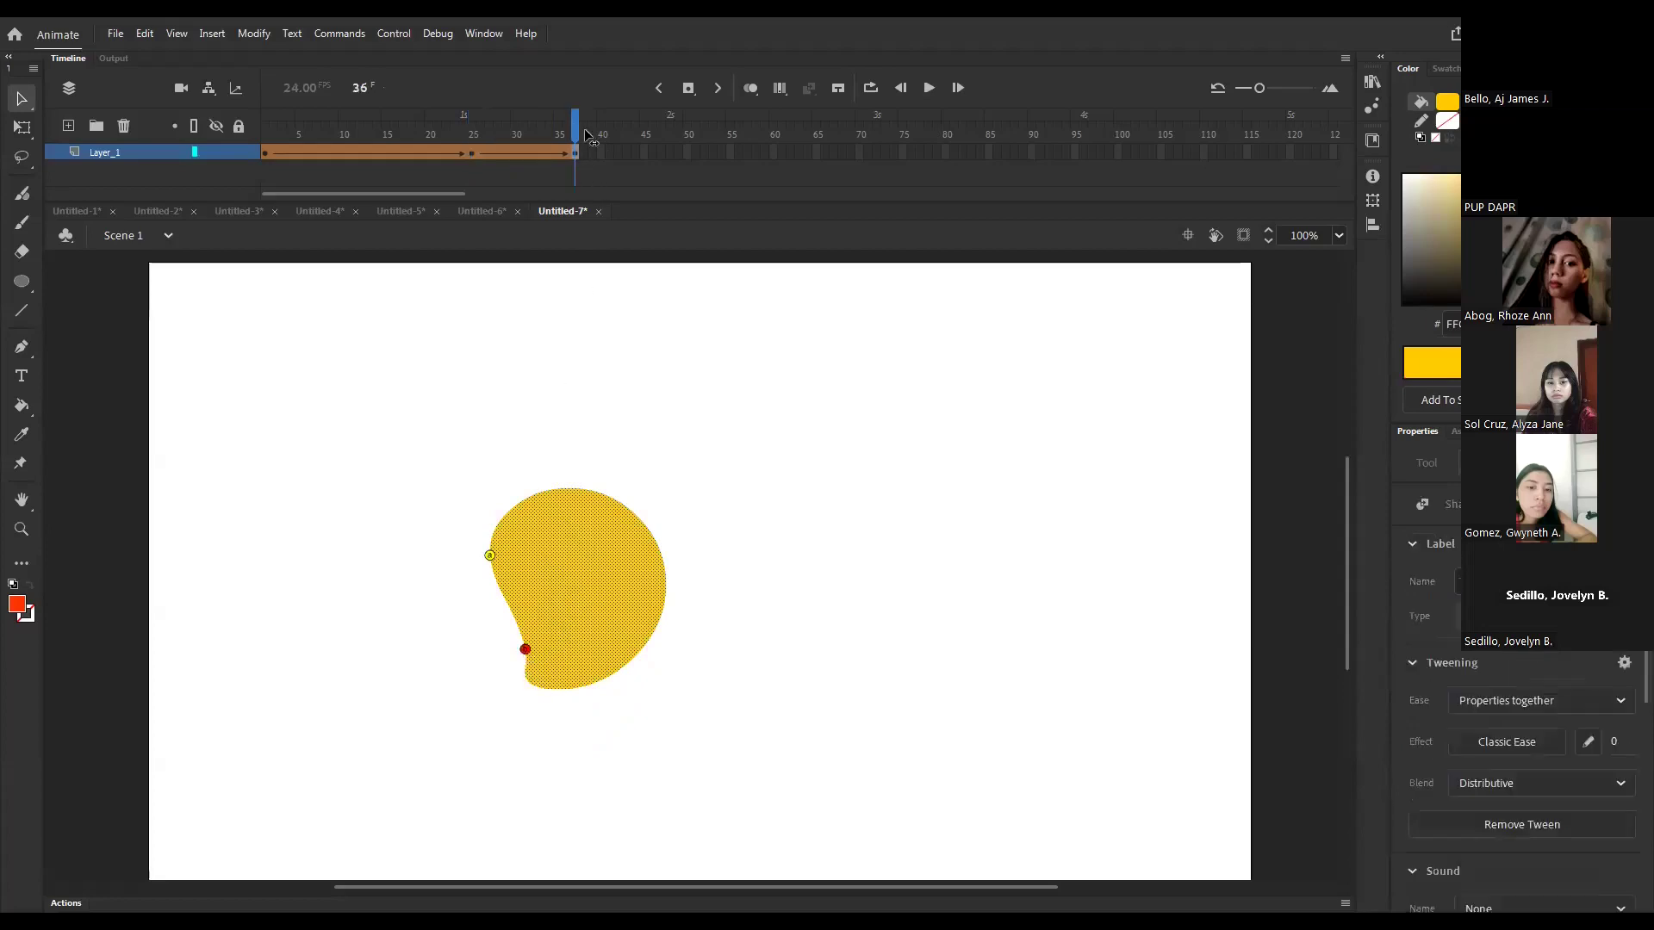
{"action": "left_click_drag", "start_coordinate": [576, 618], "coordinate": [522, 678]}
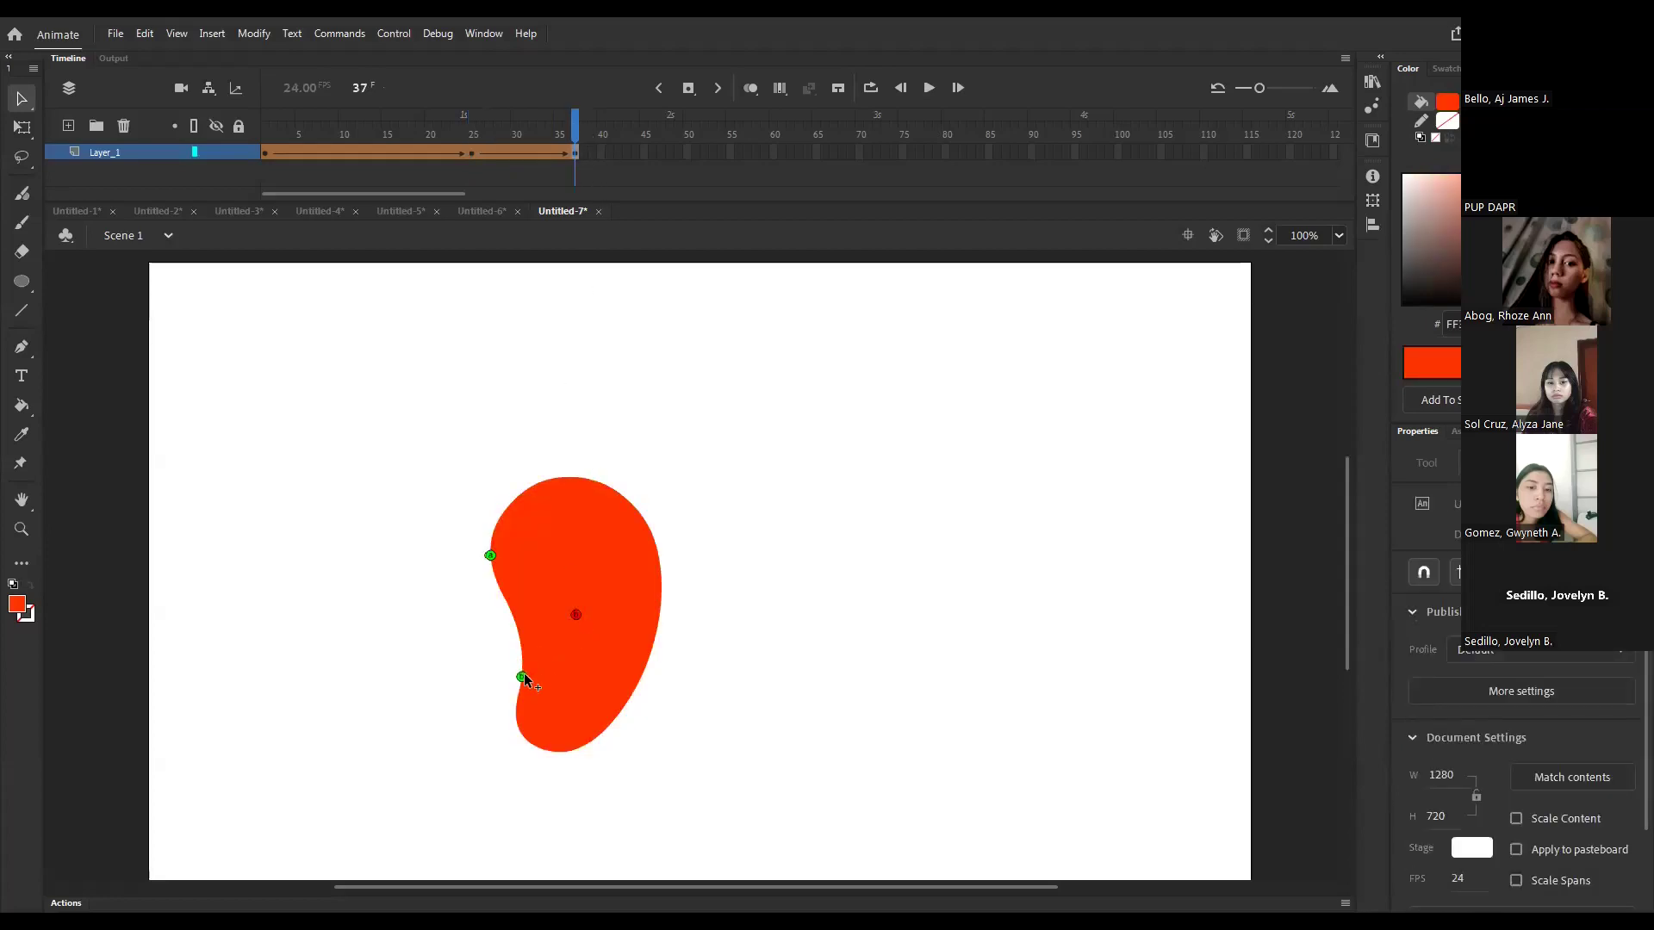
{"action": "key", "text": "Return"}
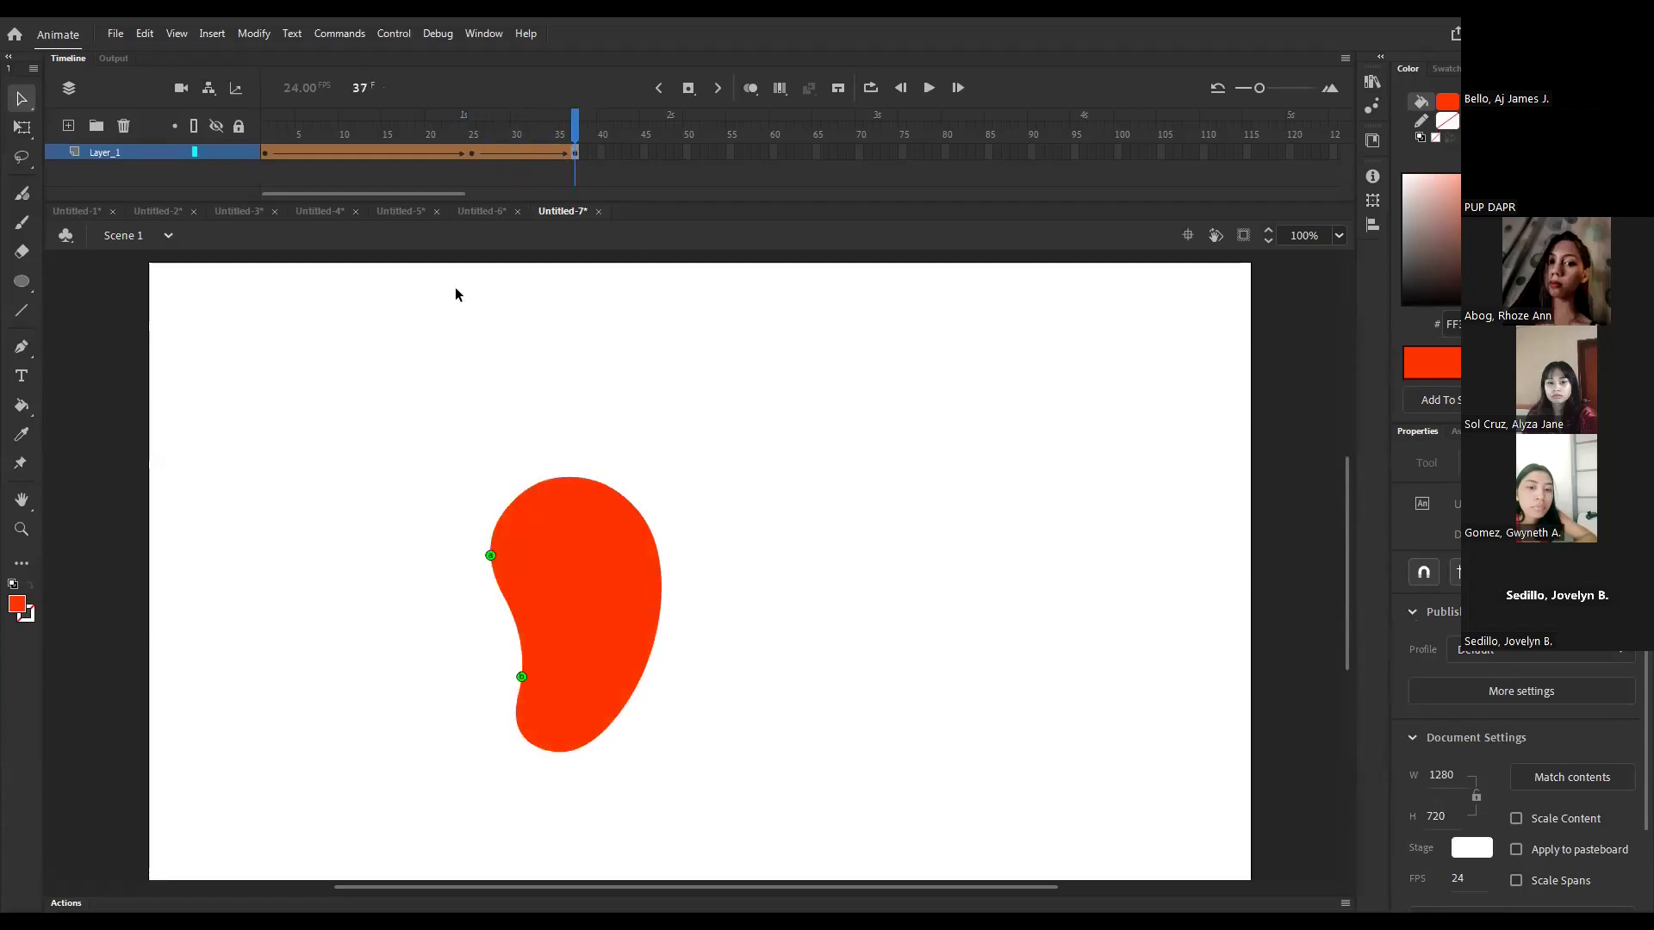
- Place a third shape hint on the right edge of the yellow shape at frame 25 and the red-orange shape at frame 37
{"action": "left_click", "coordinate": [471, 152]}
{"action": "left_click_drag", "start_coordinate": [580, 593], "coordinate": [661, 569]}
{"action": "left_click", "coordinate": [574, 138]}
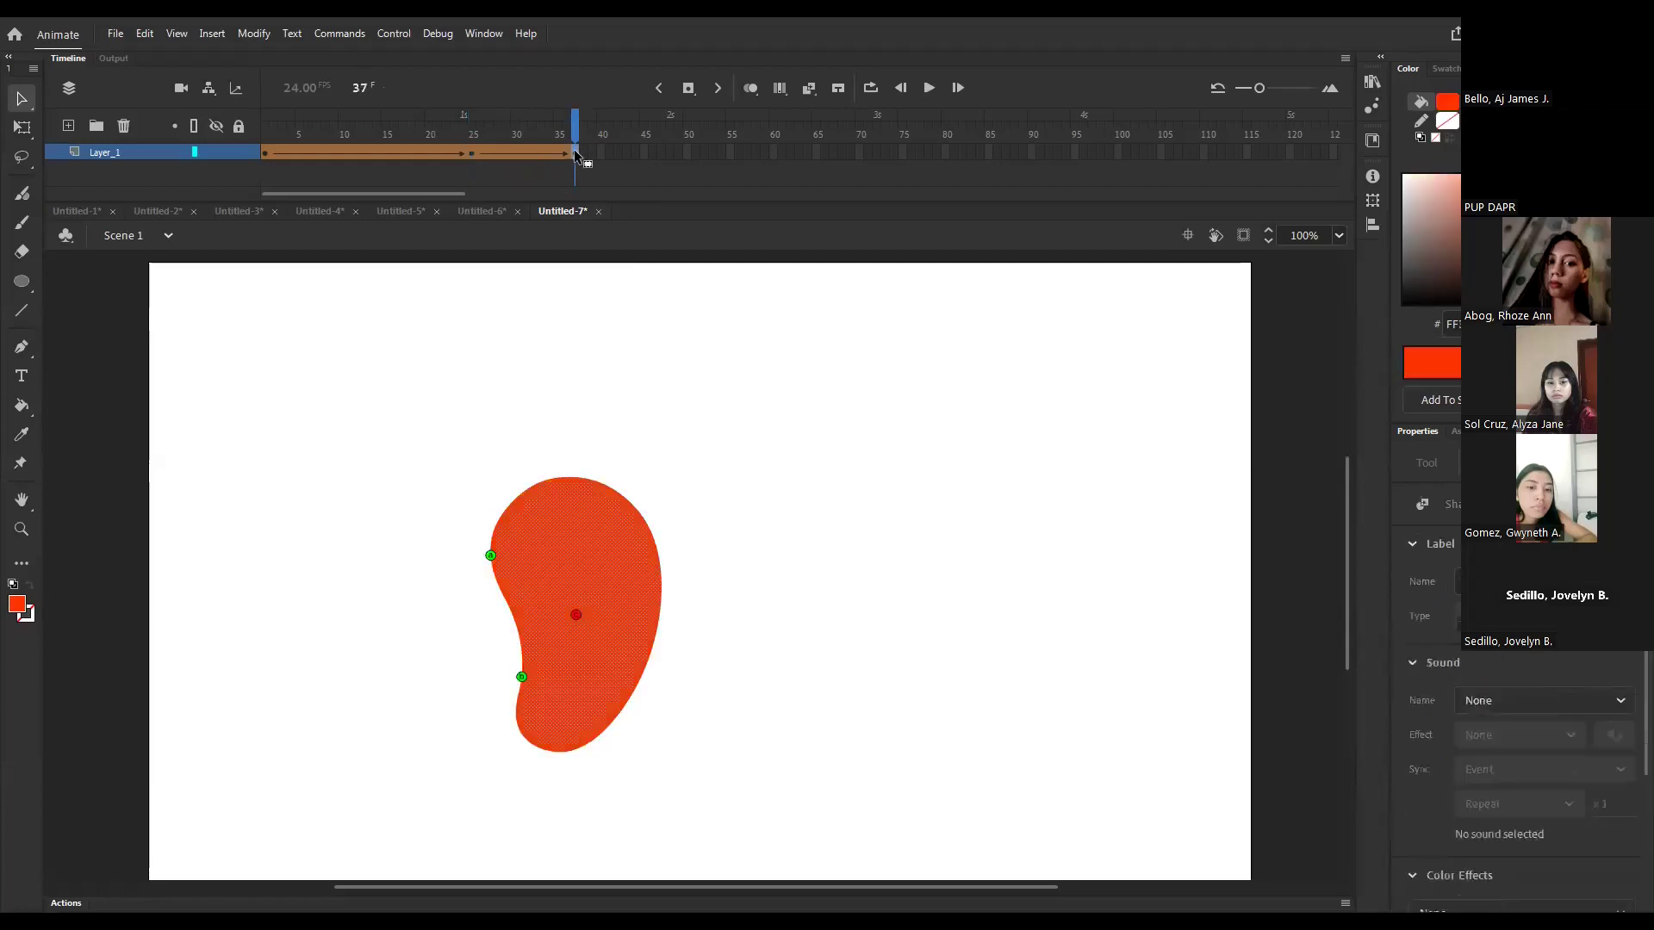
{"action": "left_click_drag", "start_coordinate": [577, 614], "coordinate": [665, 601]}
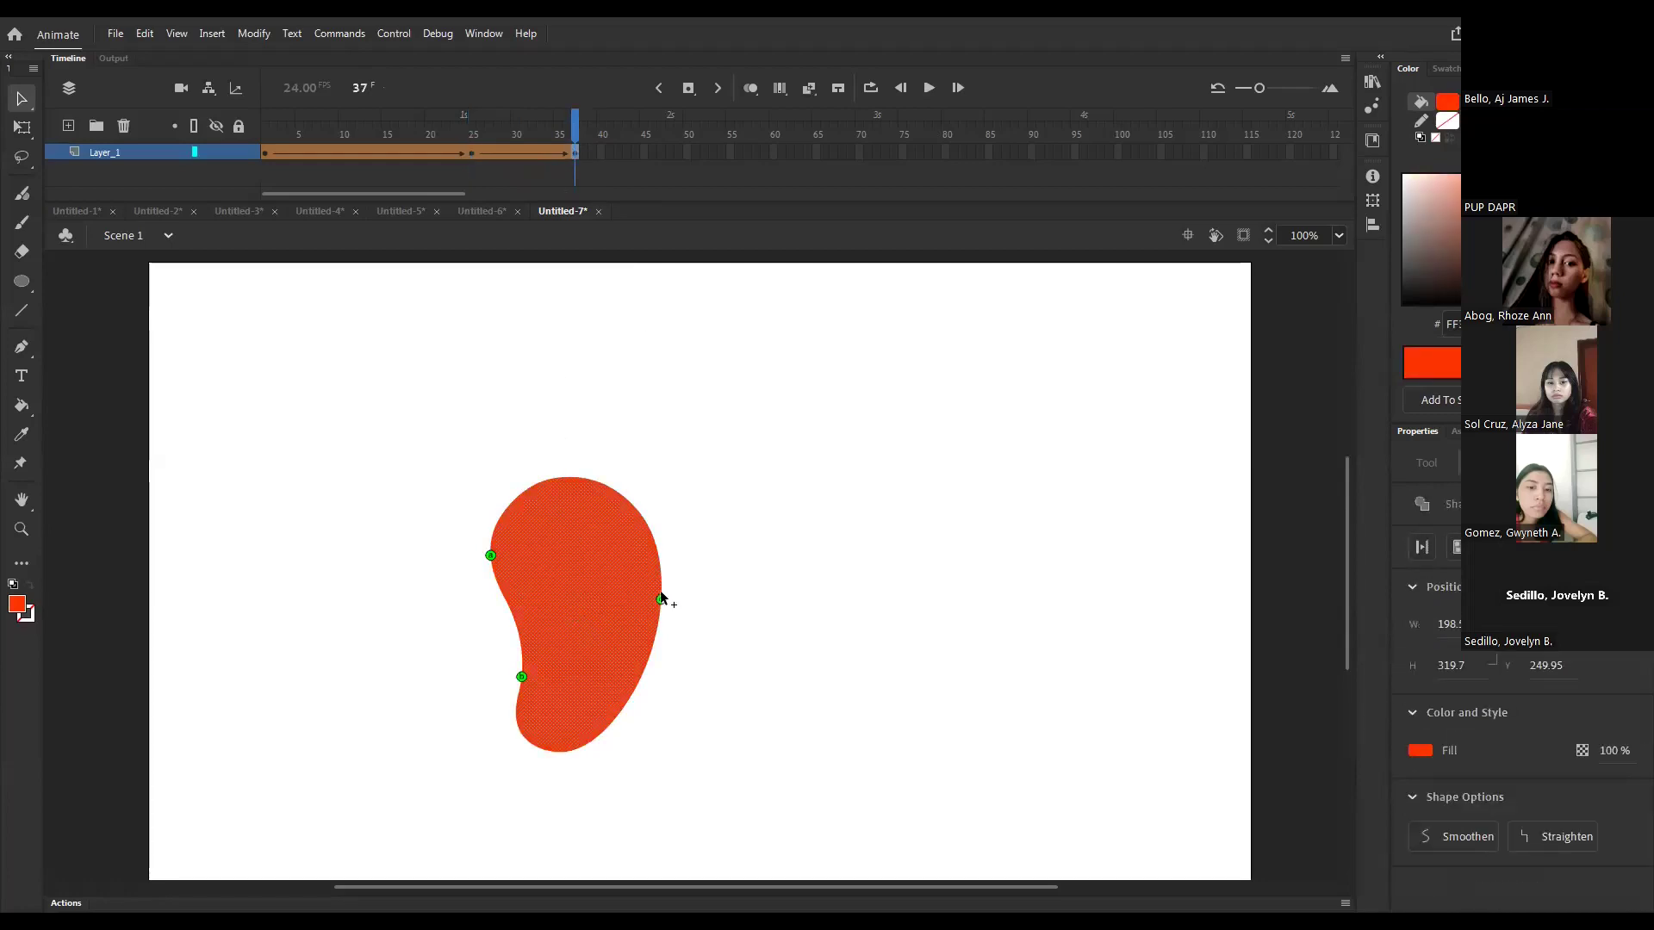
{"action": "mouse_move", "coordinate": [574, 138]}
{"action": "left_mouse_down"}
{"action": "mouse_move", "coordinate": [454, 138]}
{"action": "mouse_move", "coordinate": [597, 149]}
{"action": "left_mouse_up"}
- Add a fourth shape hint at frame 25 and place it on the bottom edge of the shape at frames 25 and 37
{"action": "left_click", "coordinate": [470, 148]}
{"action": "key", "text": "ctrl+shift+h"}
{"action": "left_click", "coordinate": [569, 609]}
{"action": "left_click_drag", "start_coordinate": [577, 589], "coordinate": [540, 701]}
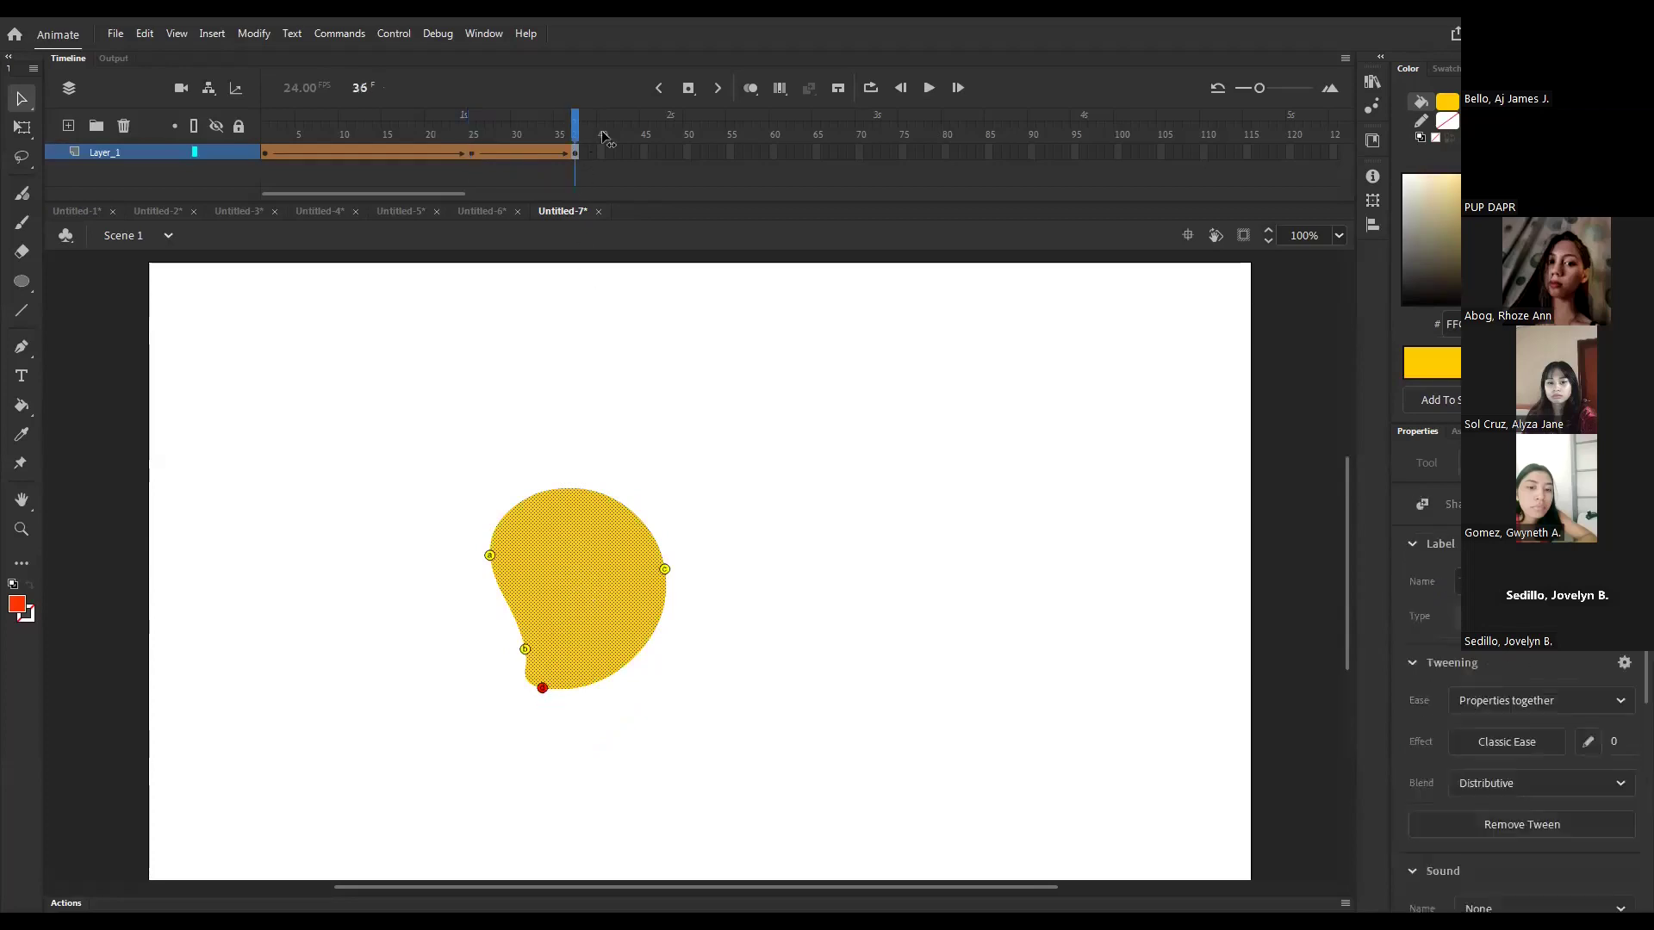
{"action": "left_click", "coordinate": [575, 136]}
{"action": "left_click_drag", "start_coordinate": [575, 615], "coordinate": [556, 728]}
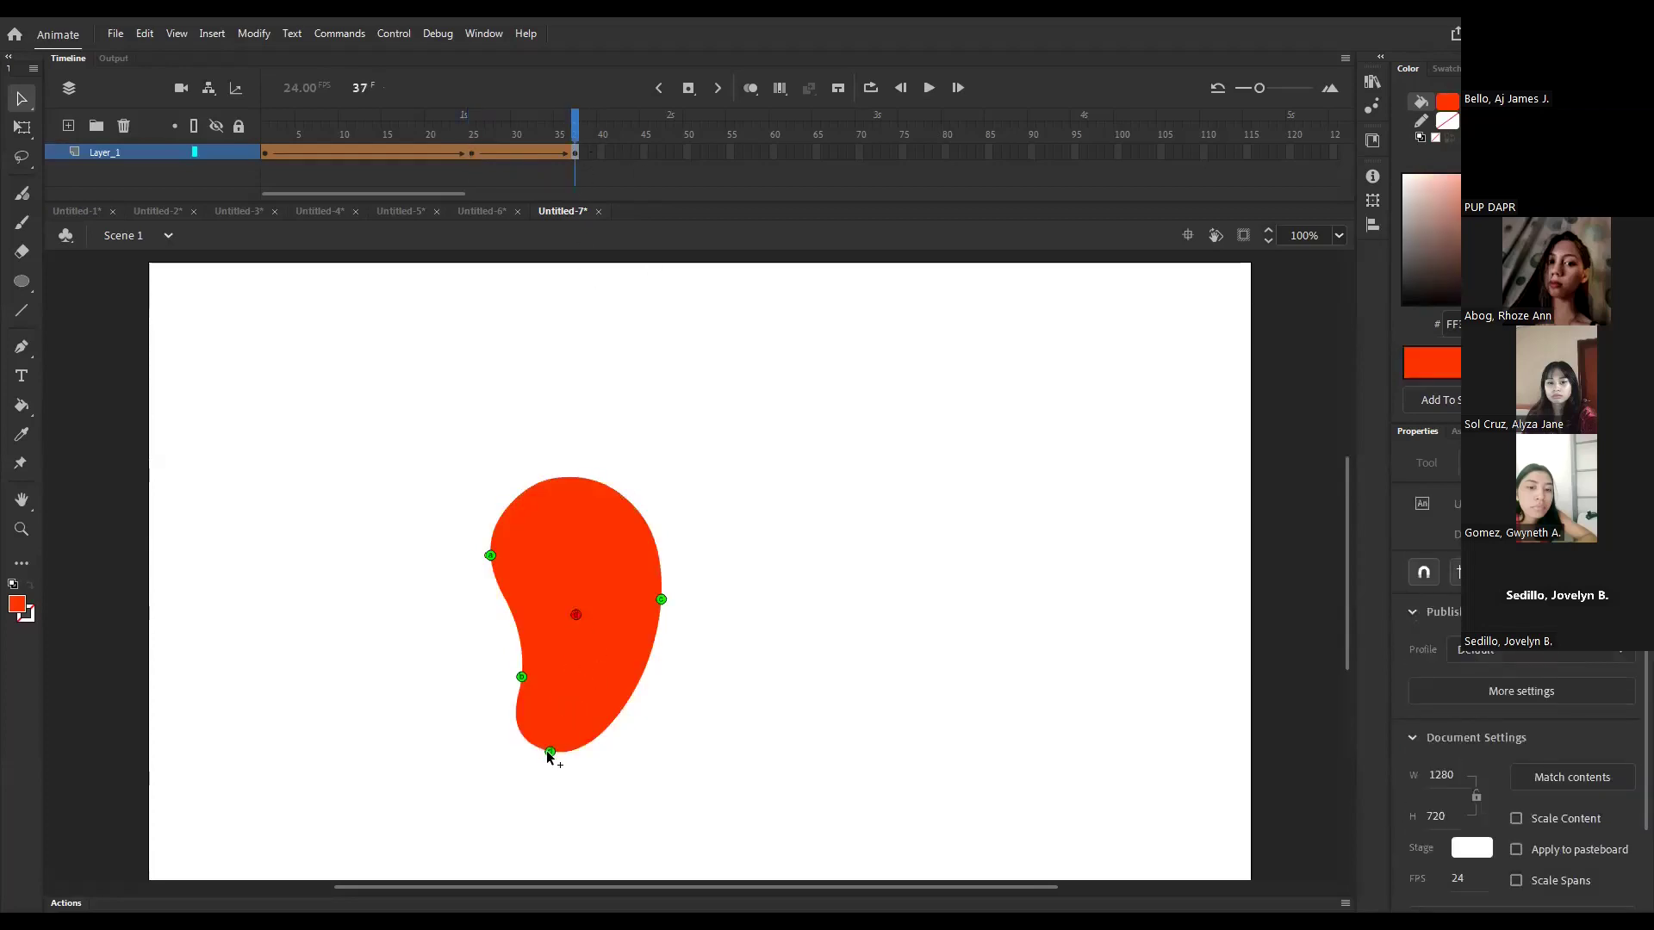
- Play the shape tween on the timeline, test the movie in a preview window, and close the preview
{"action": "mouse_move", "coordinate": [576, 136]}
{"action": "left_mouse_down"}
{"action": "mouse_move", "coordinate": [483, 136]}
{"action": "mouse_move", "coordinate": [575, 137]}
{"action": "left_mouse_up"}
{"action": "key", "text": "Return"}
{"action": "key", "text": "ctrl+Return"}
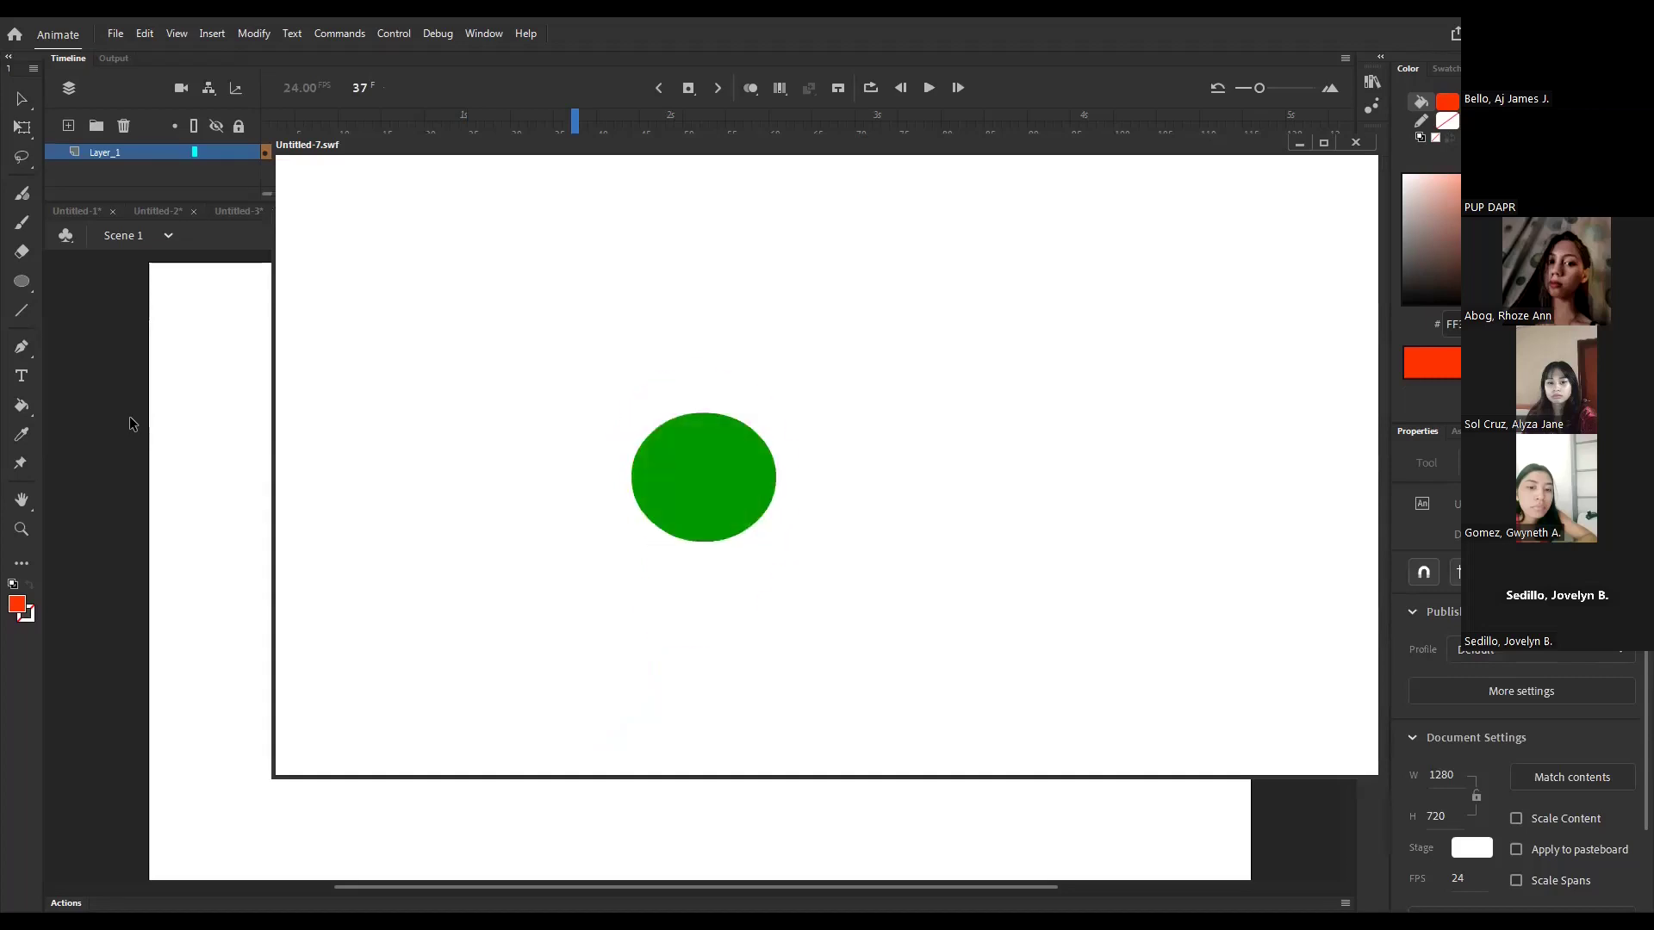
{"action": "left_click", "coordinate": [1358, 145]}
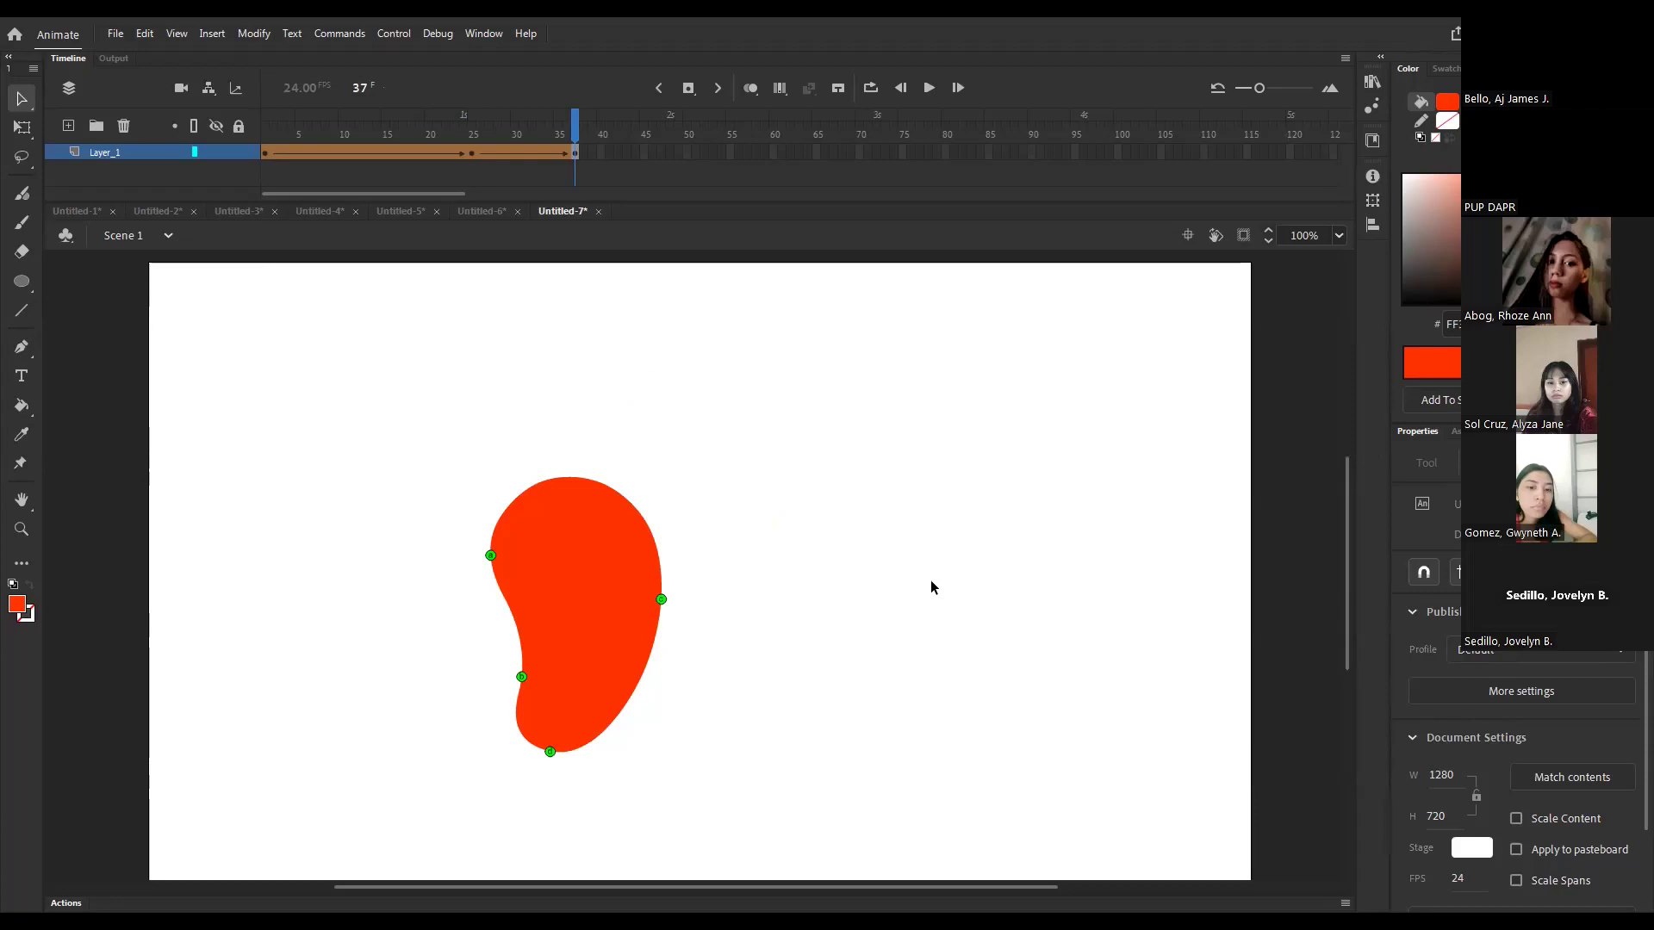
- Create a new 1280 x 720 HD document at 24 fps and draw a rectangle about 528 x 208 px mid-stage
{"action": "key", "text": "ctrl+n"}
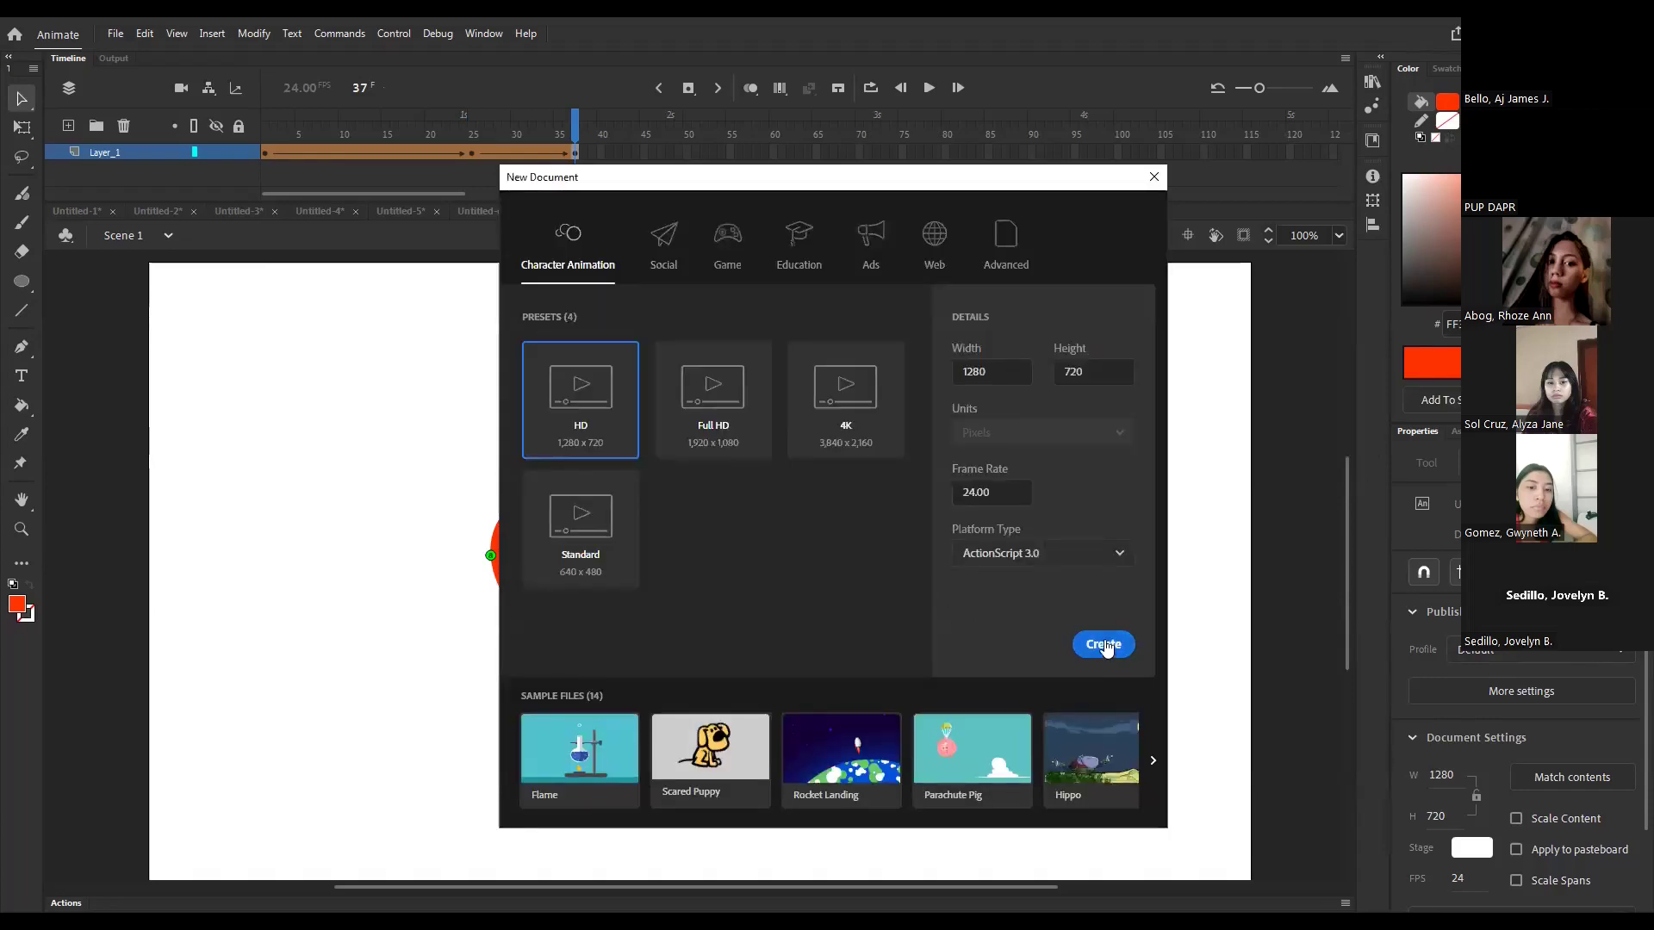
{"action": "key", "text": "Return"}
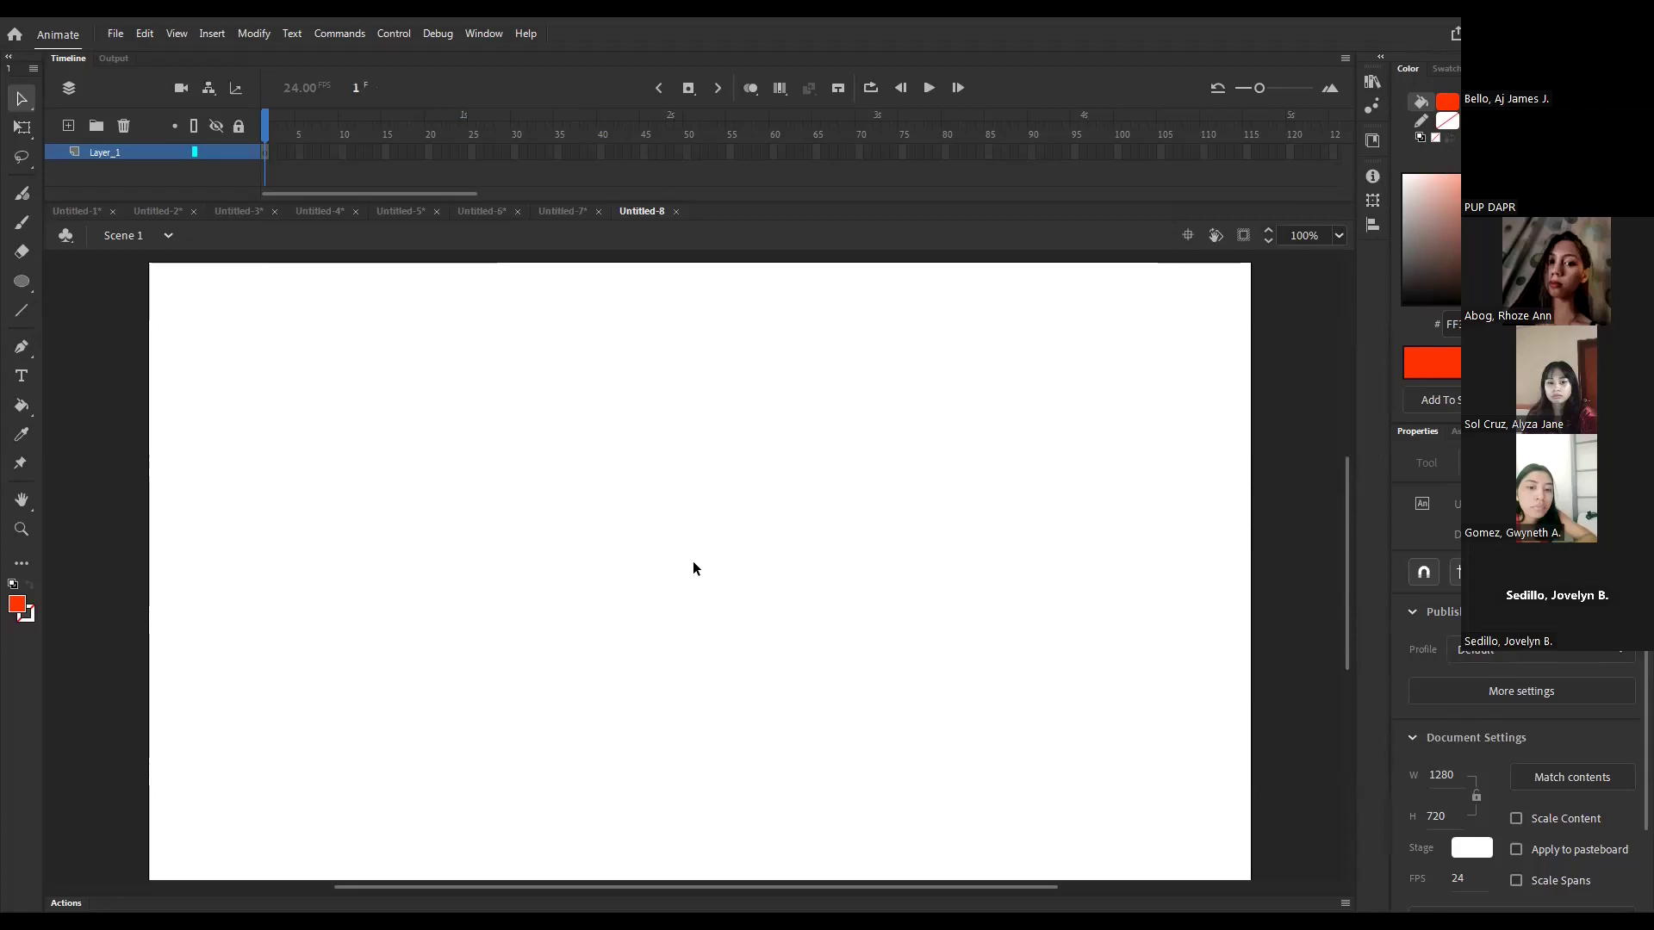
{"action": "key", "text": "r"}
{"action": "left_click_drag", "start_coordinate": [522, 496], "coordinate": [977, 675]}
{"action": "key", "text": "v"}
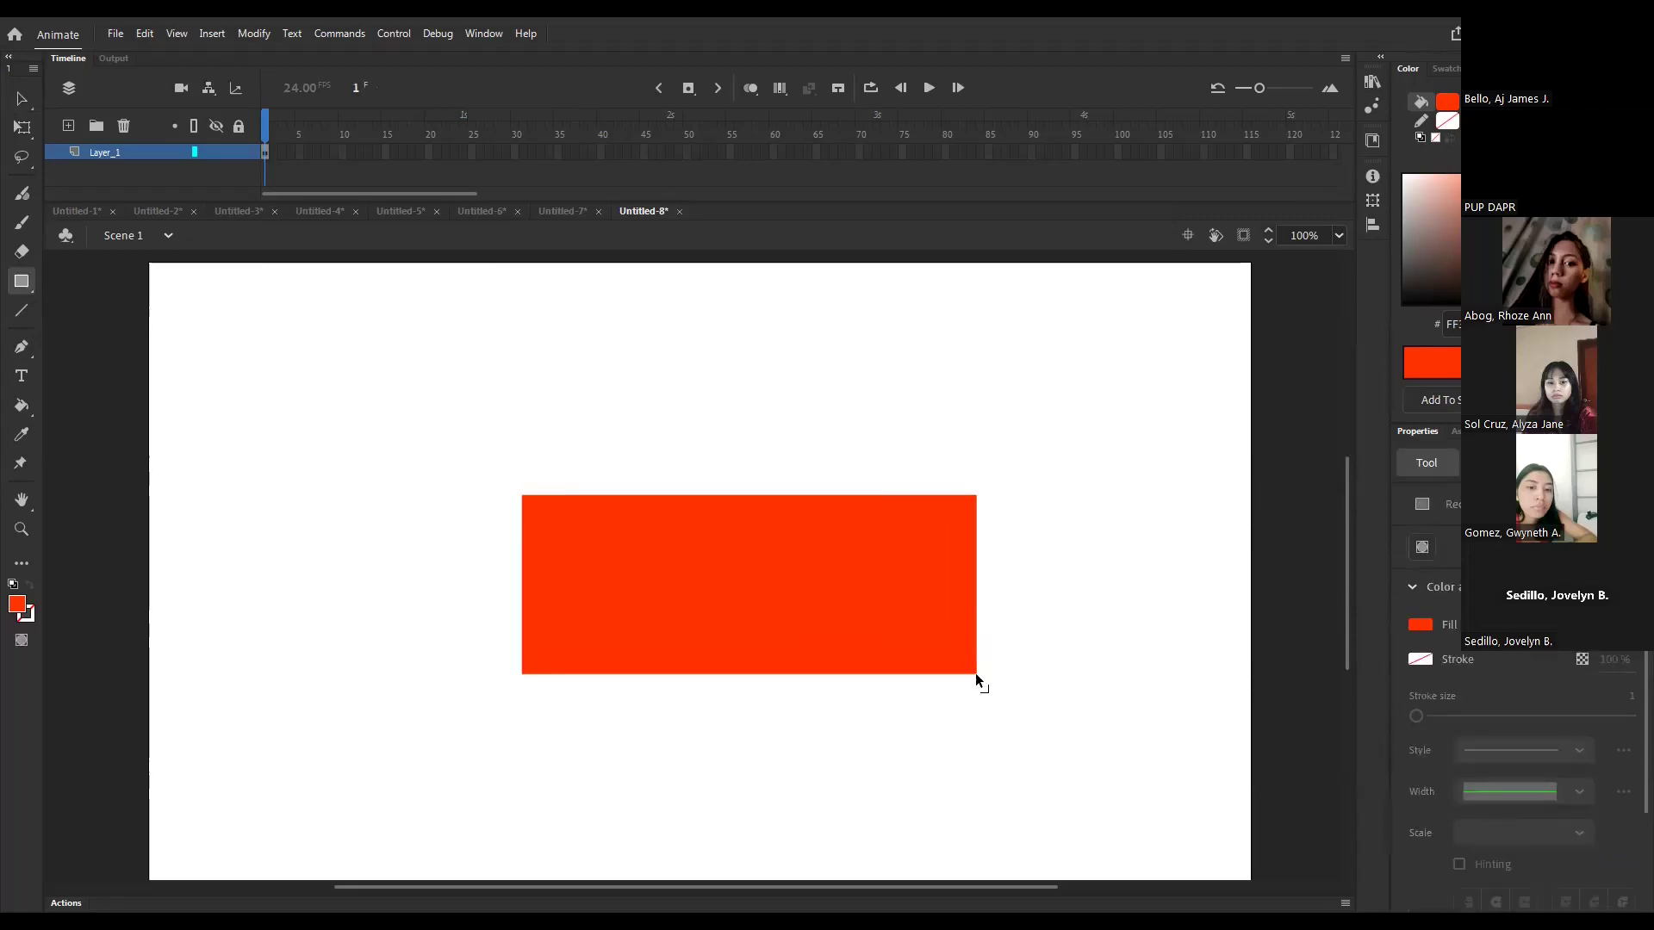
- Fill the rectangle with light blue
{"action": "left_click", "coordinate": [976, 674]}
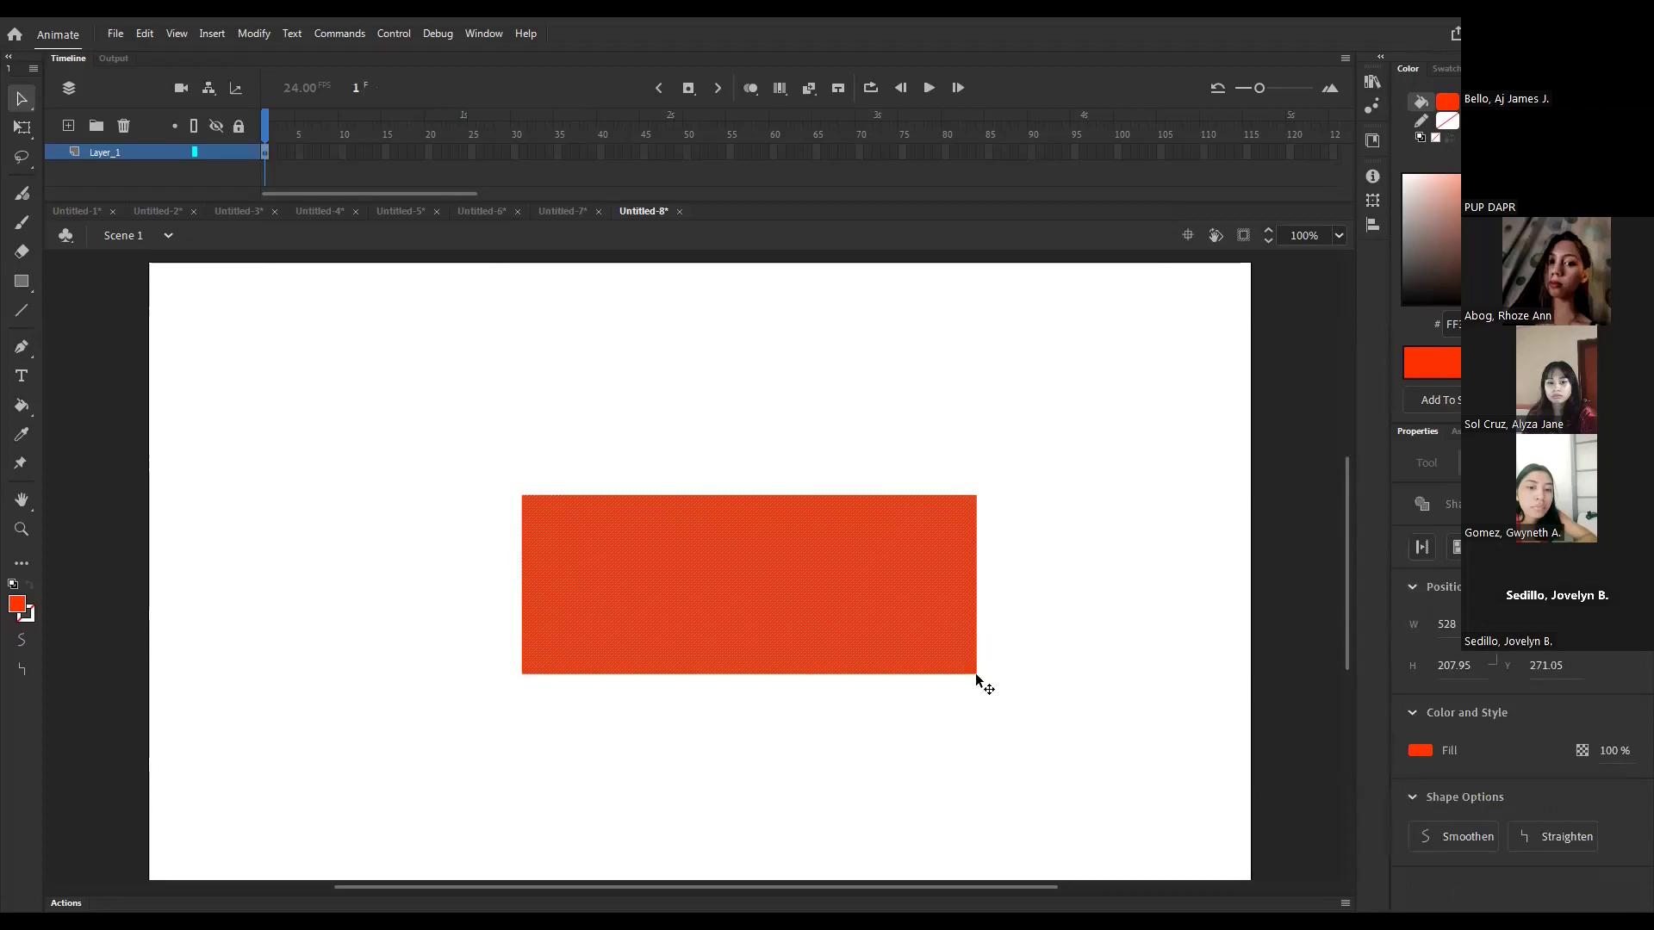
{"action": "left_click", "coordinate": [17, 606]}
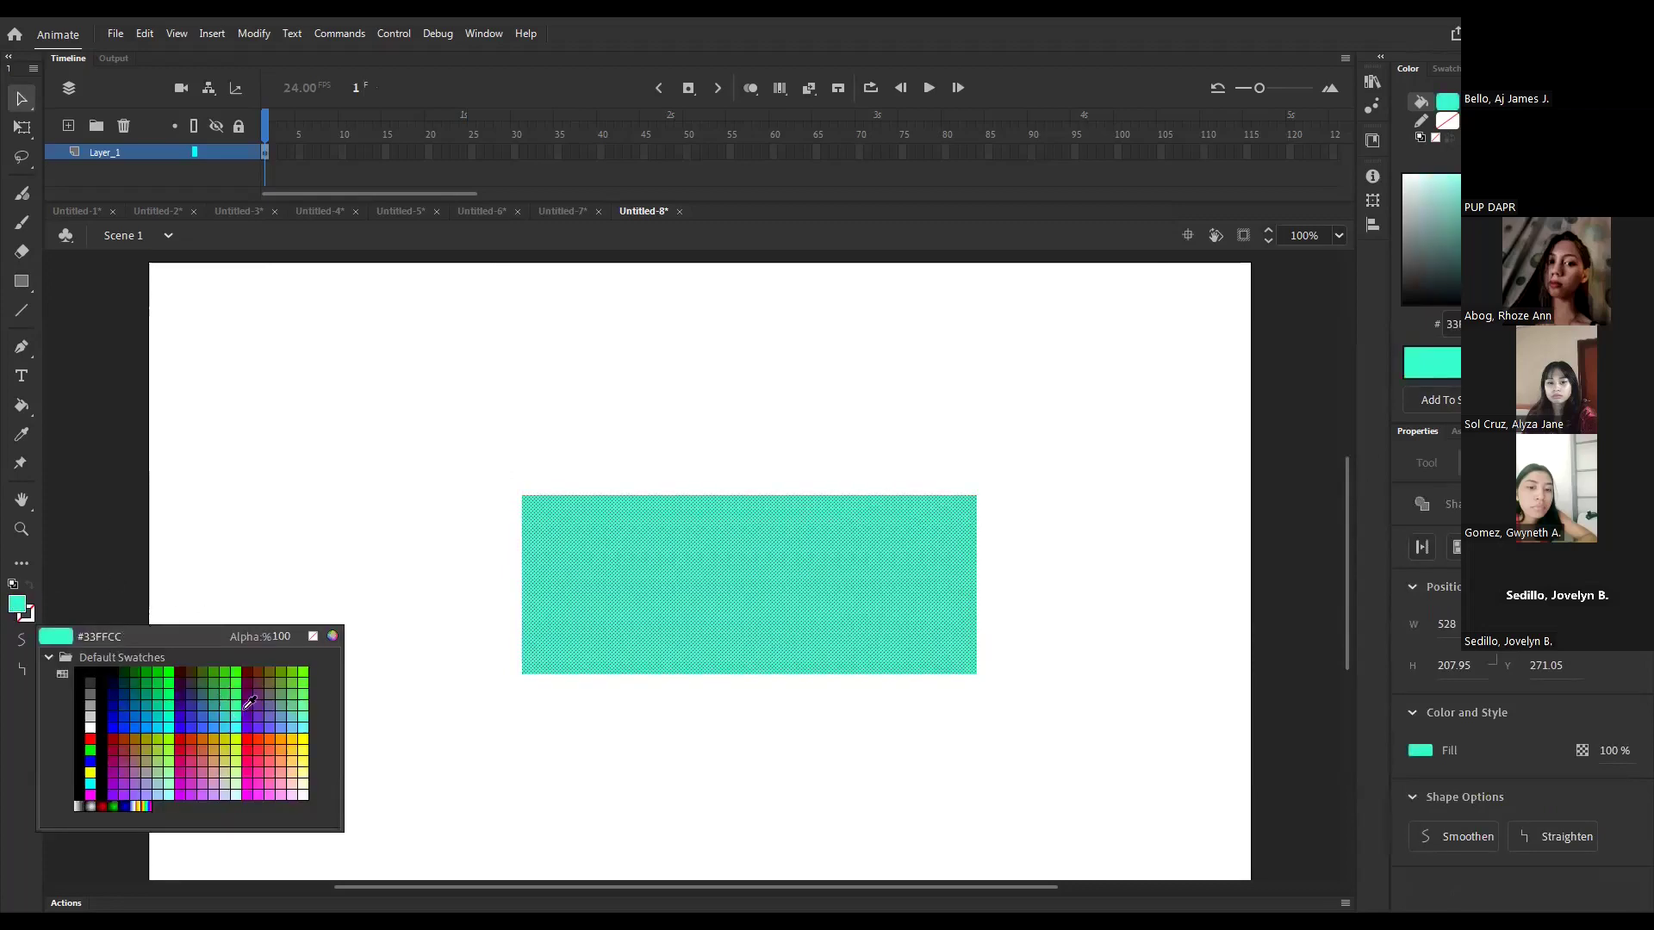
{"action": "left_click", "coordinate": [291, 722]}
- Draw a circle about 178 px wide beside the rectangle, fill it with #333333, and place a copy below the rectangle
{"action": "key", "text": "o"}
{"action": "mouse_move", "coordinate": [325, 646]}
{"action": "left_mouse_down"}
{"action": "mouse_move", "coordinate": [377, 735]}
{"action": "mouse_move", "coordinate": [370, 712]}
{"action": "left_mouse_up"}
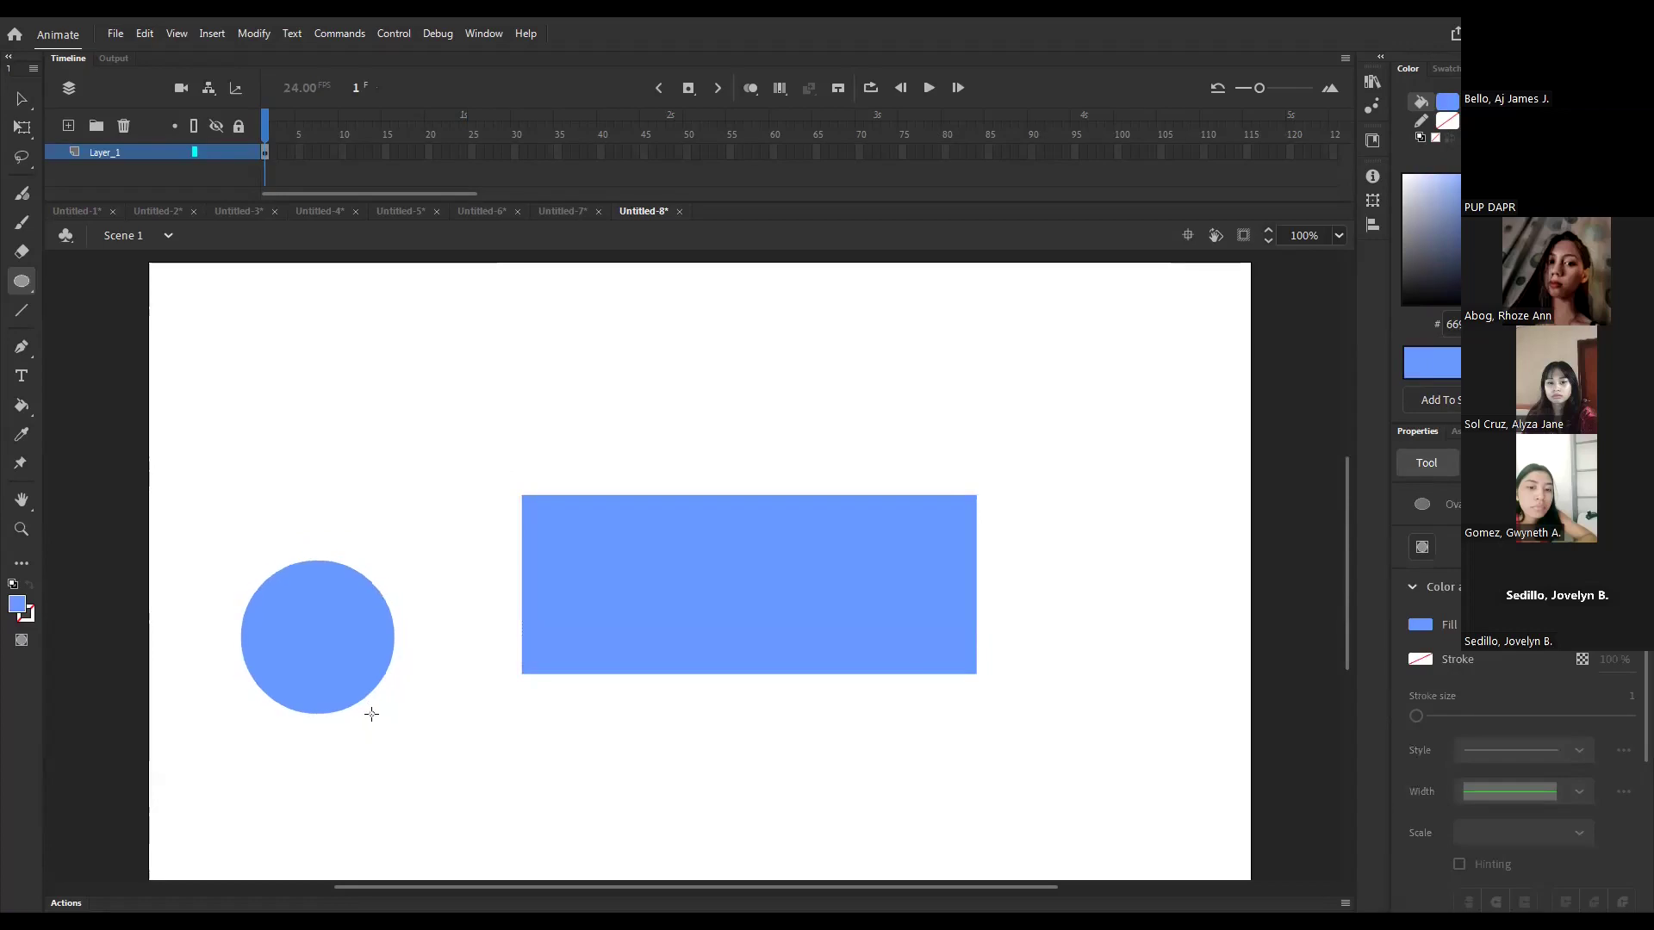
{"action": "key", "text": "v"}
{"action": "left_click", "coordinate": [303, 594]}
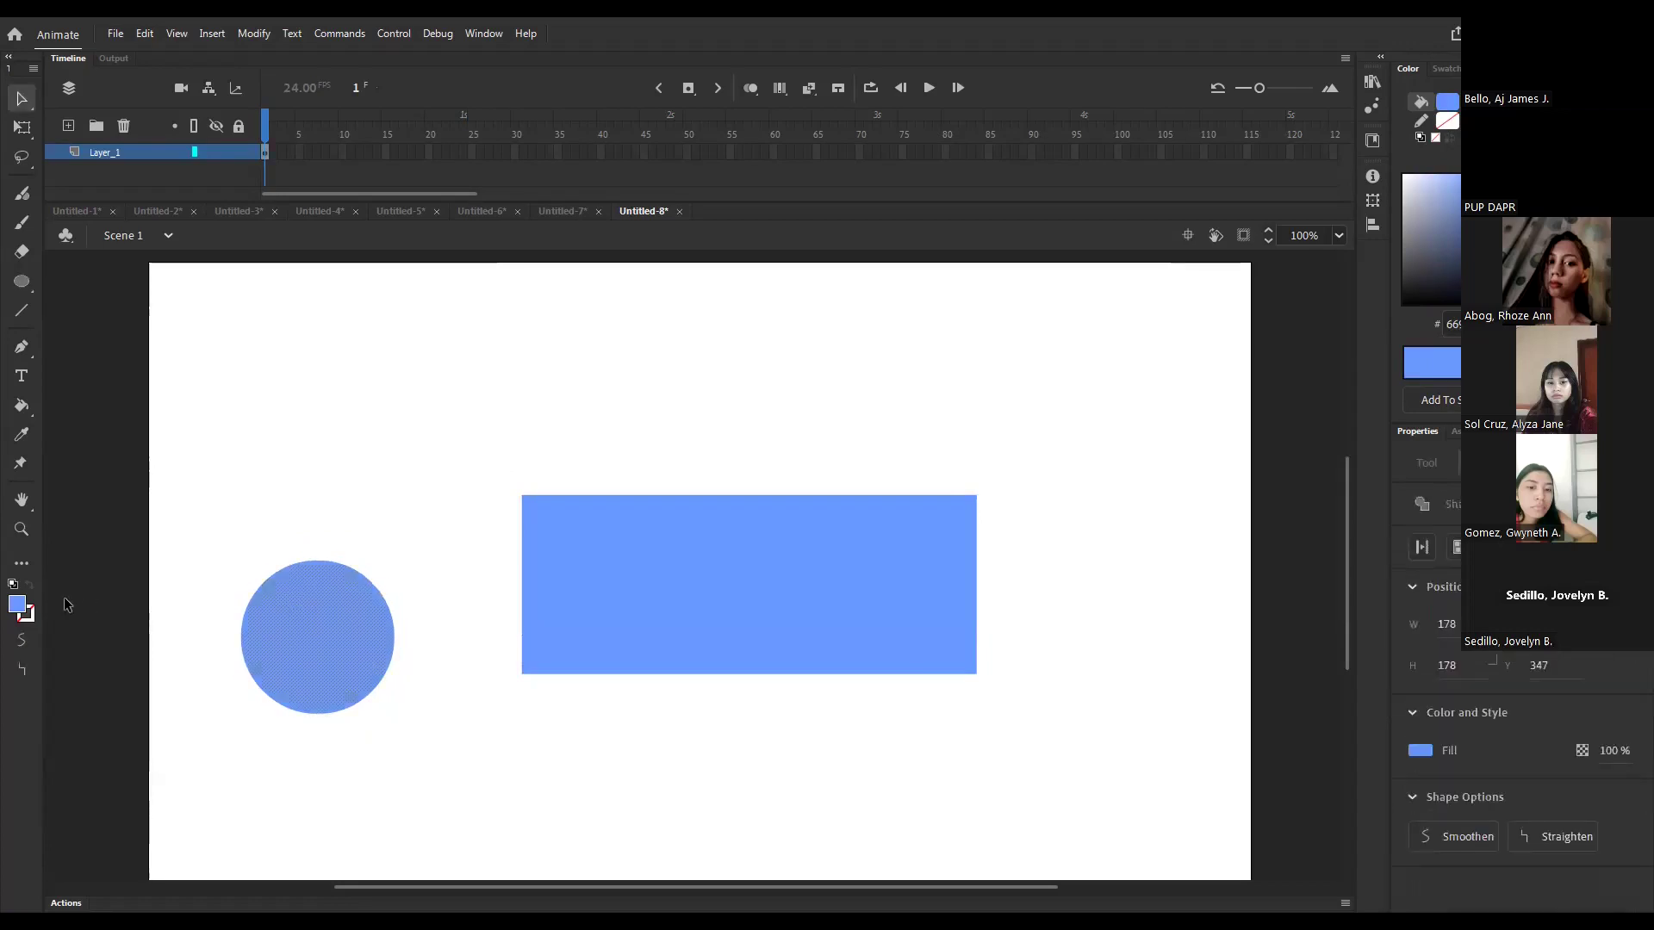
{"action": "left_click", "coordinate": [16, 607]}
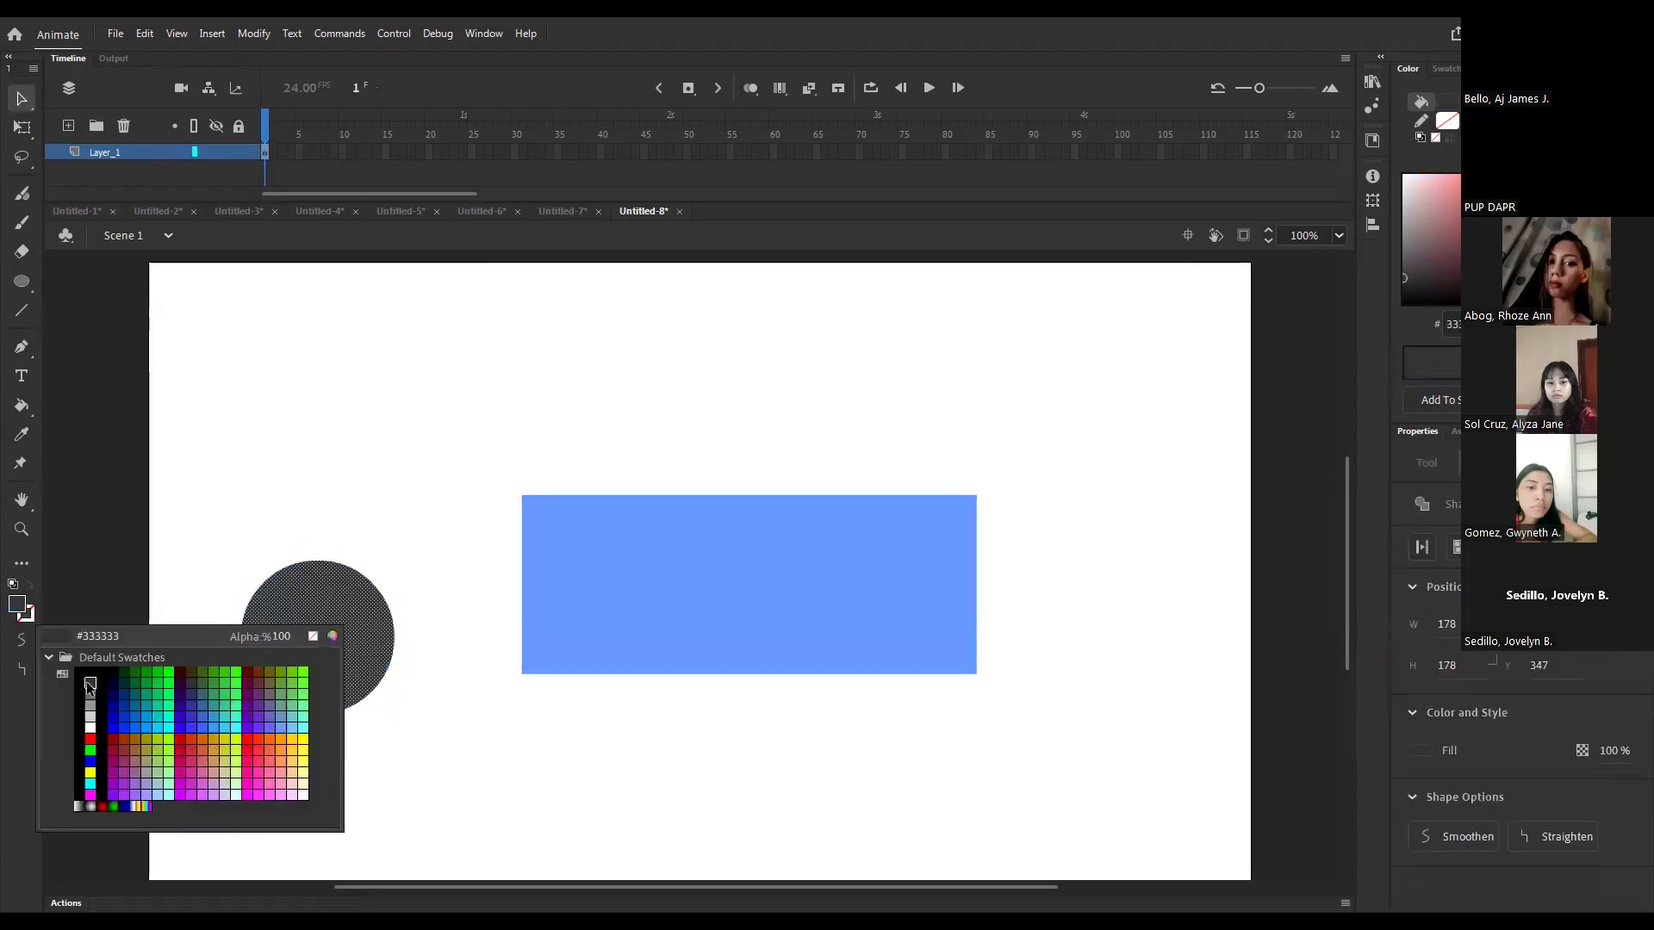
{"action": "left_click", "coordinate": [90, 685]}
{"action": "left_click_drag", "start_coordinate": [284, 594], "coordinate": [470, 741]}
{"action": "left_click", "coordinate": [340, 505]}
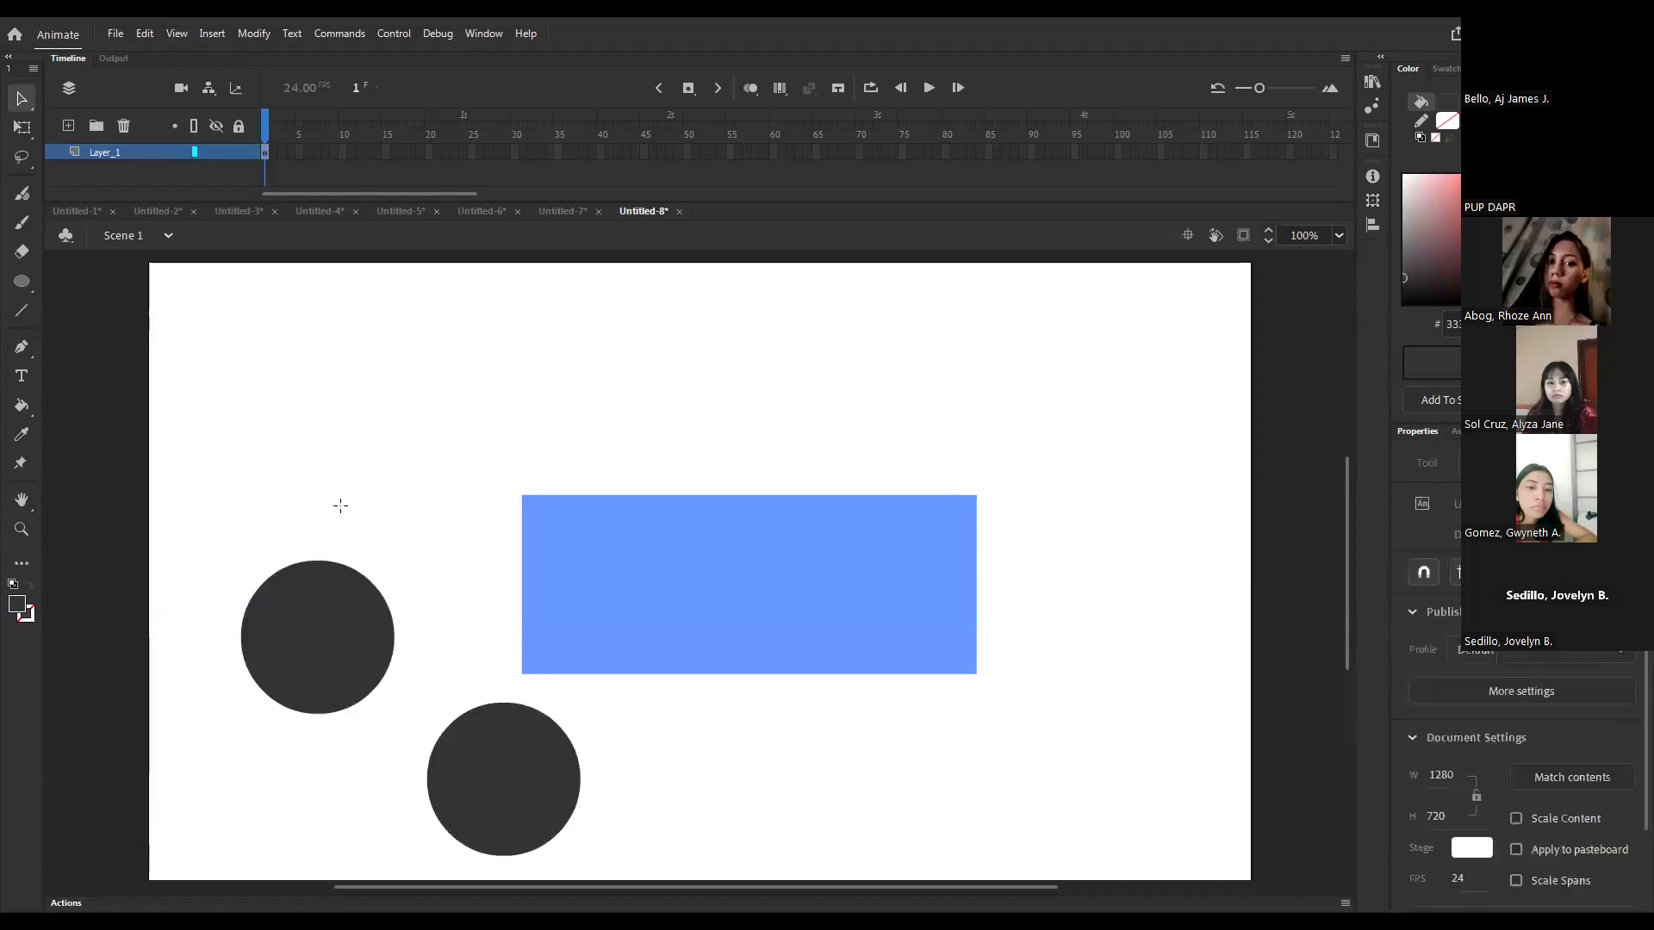
- Draw a smaller medium-gray circle centered inside each of the two dark circles
{"action": "key", "text": "o"}
{"action": "left_click", "coordinate": [16, 605]}
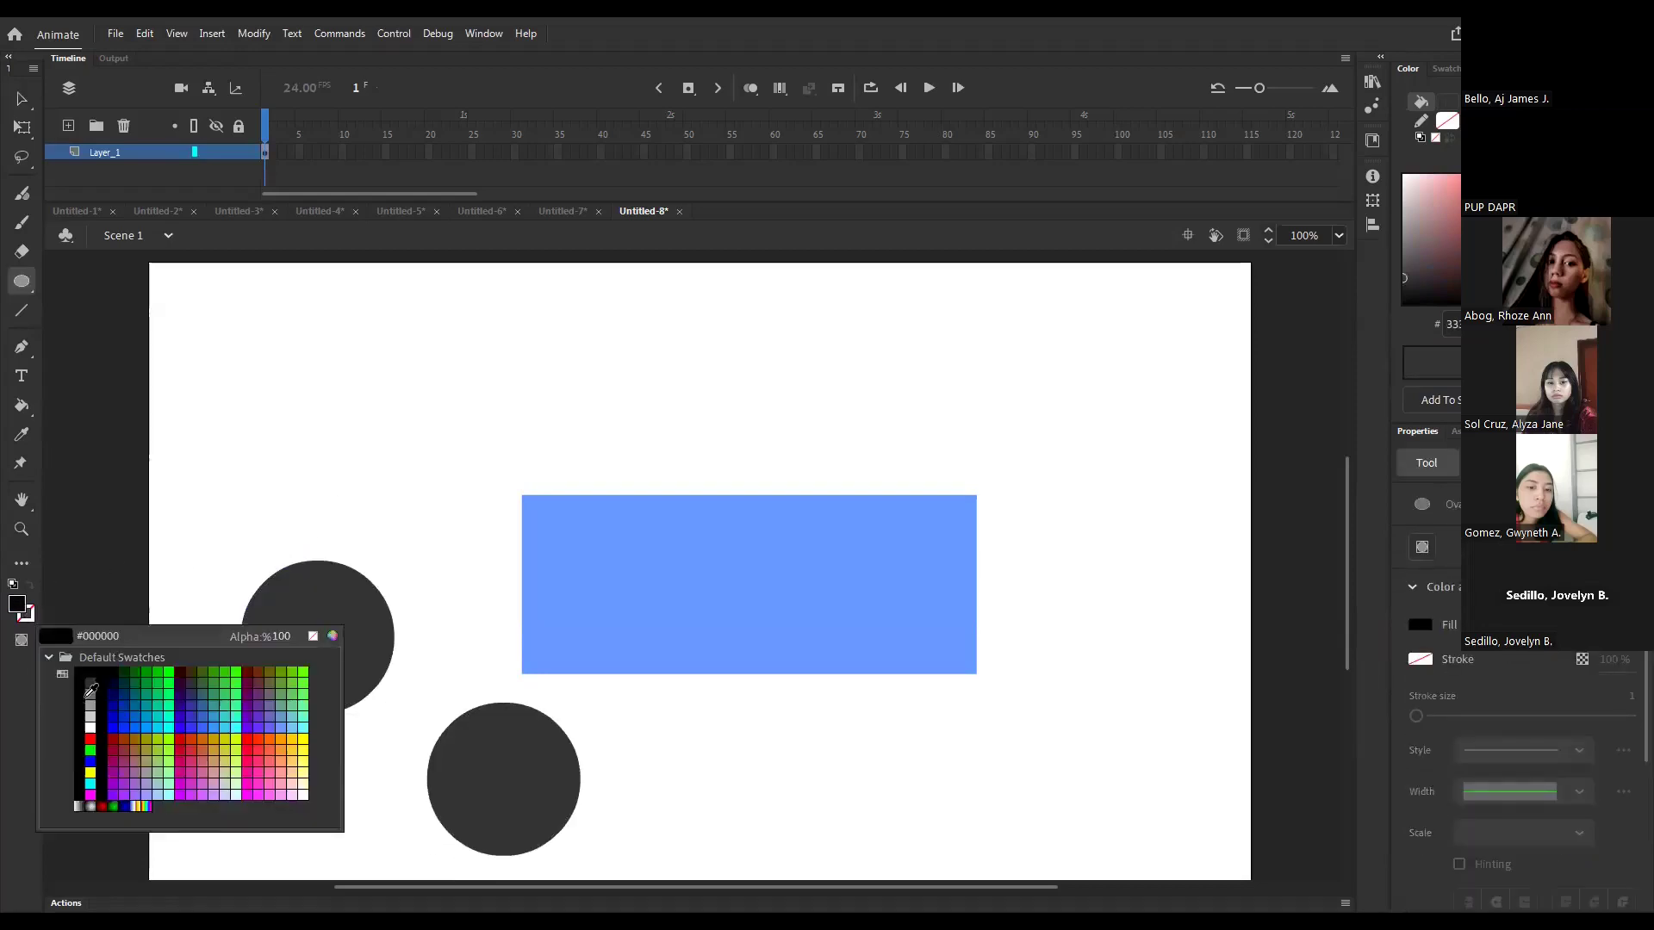
{"action": "left_click_drag", "start_coordinate": [263, 582], "coordinate": [555, 837]}
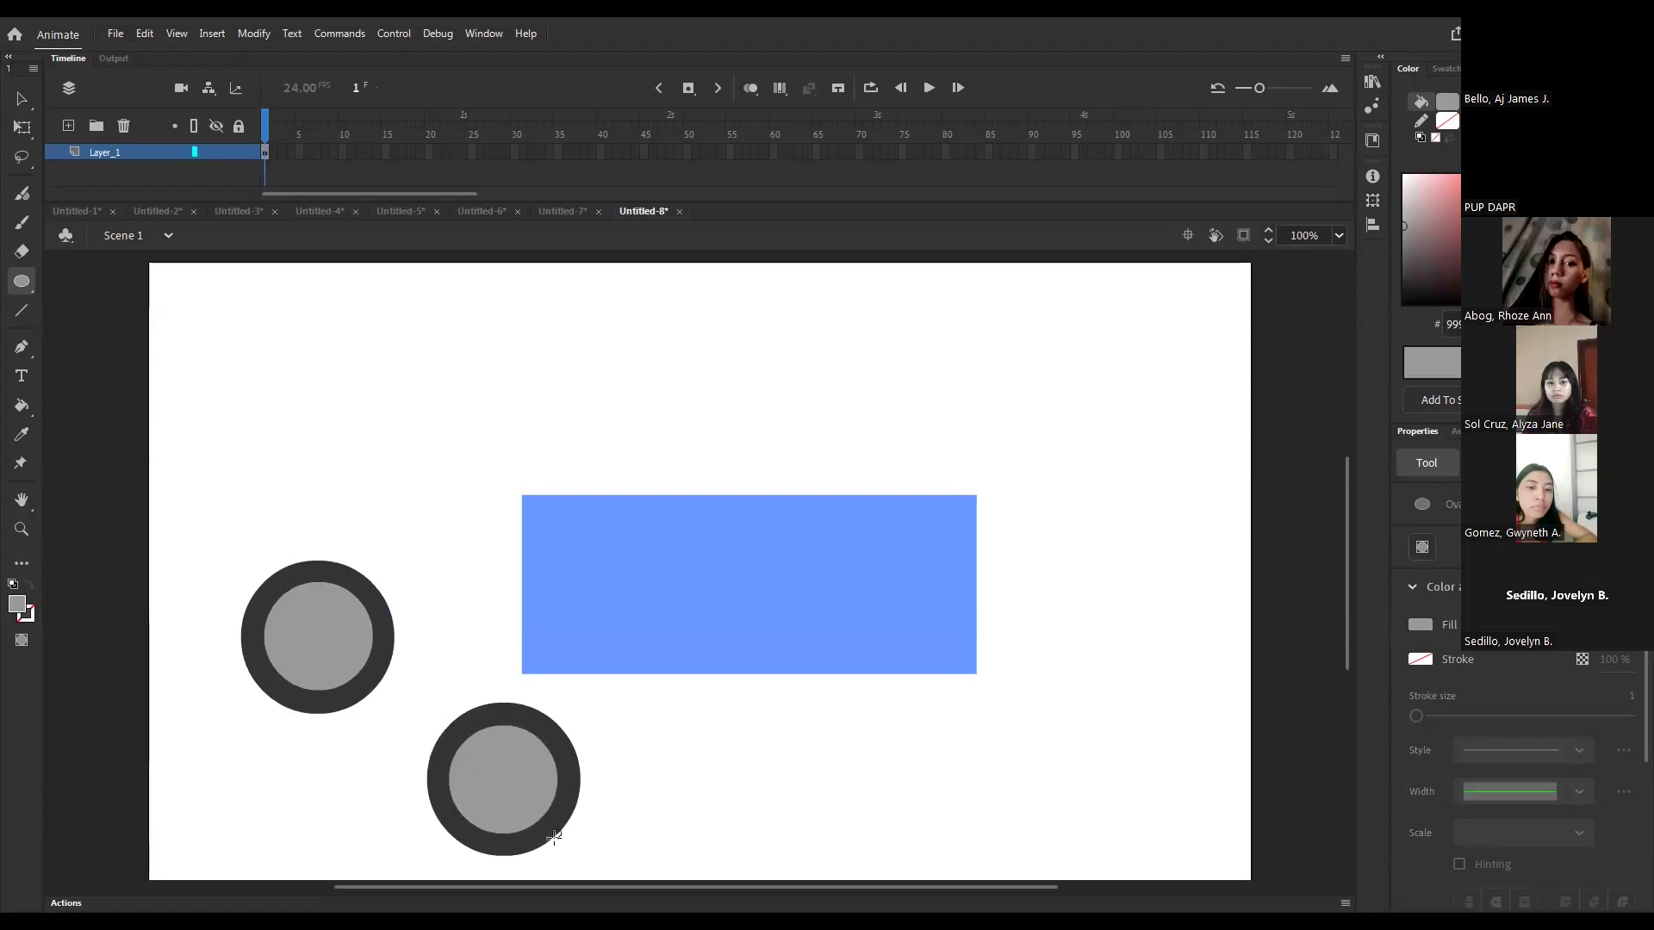
- Add two small white highlight circles inside the gray center of each wheel
{"action": "left_click", "coordinate": [16, 608]}
{"action": "left_click", "coordinate": [94, 720]}
{"action": "mouse_move", "coordinate": [265, 627]}
{"action": "left_mouse_down"}
{"action": "mouse_move", "coordinate": [292, 654]}
{"action": "mouse_move", "coordinate": [361, 651]}
{"action": "left_mouse_up"}
{"action": "left_click_drag", "start_coordinate": [461, 746], "coordinate": [531, 793]}
- Convert the rectangle and each wheel to symbols, and position the wheels along the rectangle's lower edge
{"action": "key", "text": "v"}
{"action": "left_click_drag", "start_coordinate": [195, 536], "coordinate": [414, 733]}
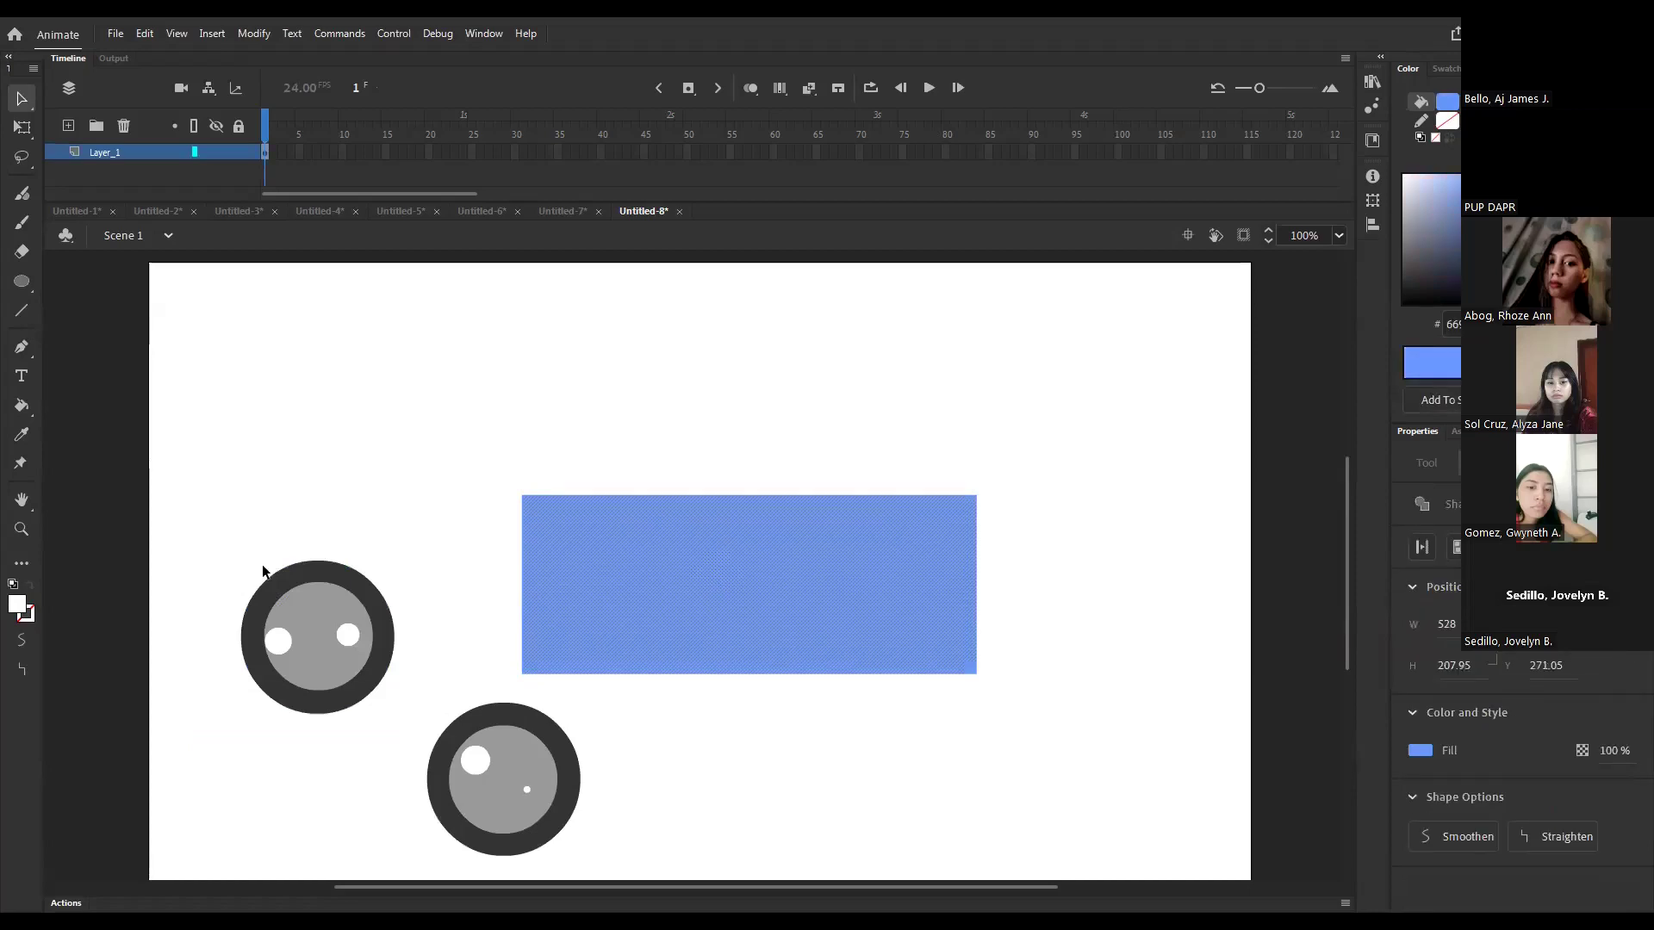
{"action": "mouse_move", "coordinate": [183, 521]}
{"action": "left_mouse_down"}
{"action": "mouse_move", "coordinate": [408, 721]}
{"action": "mouse_move", "coordinate": [642, 878]}
{"action": "left_mouse_up"}
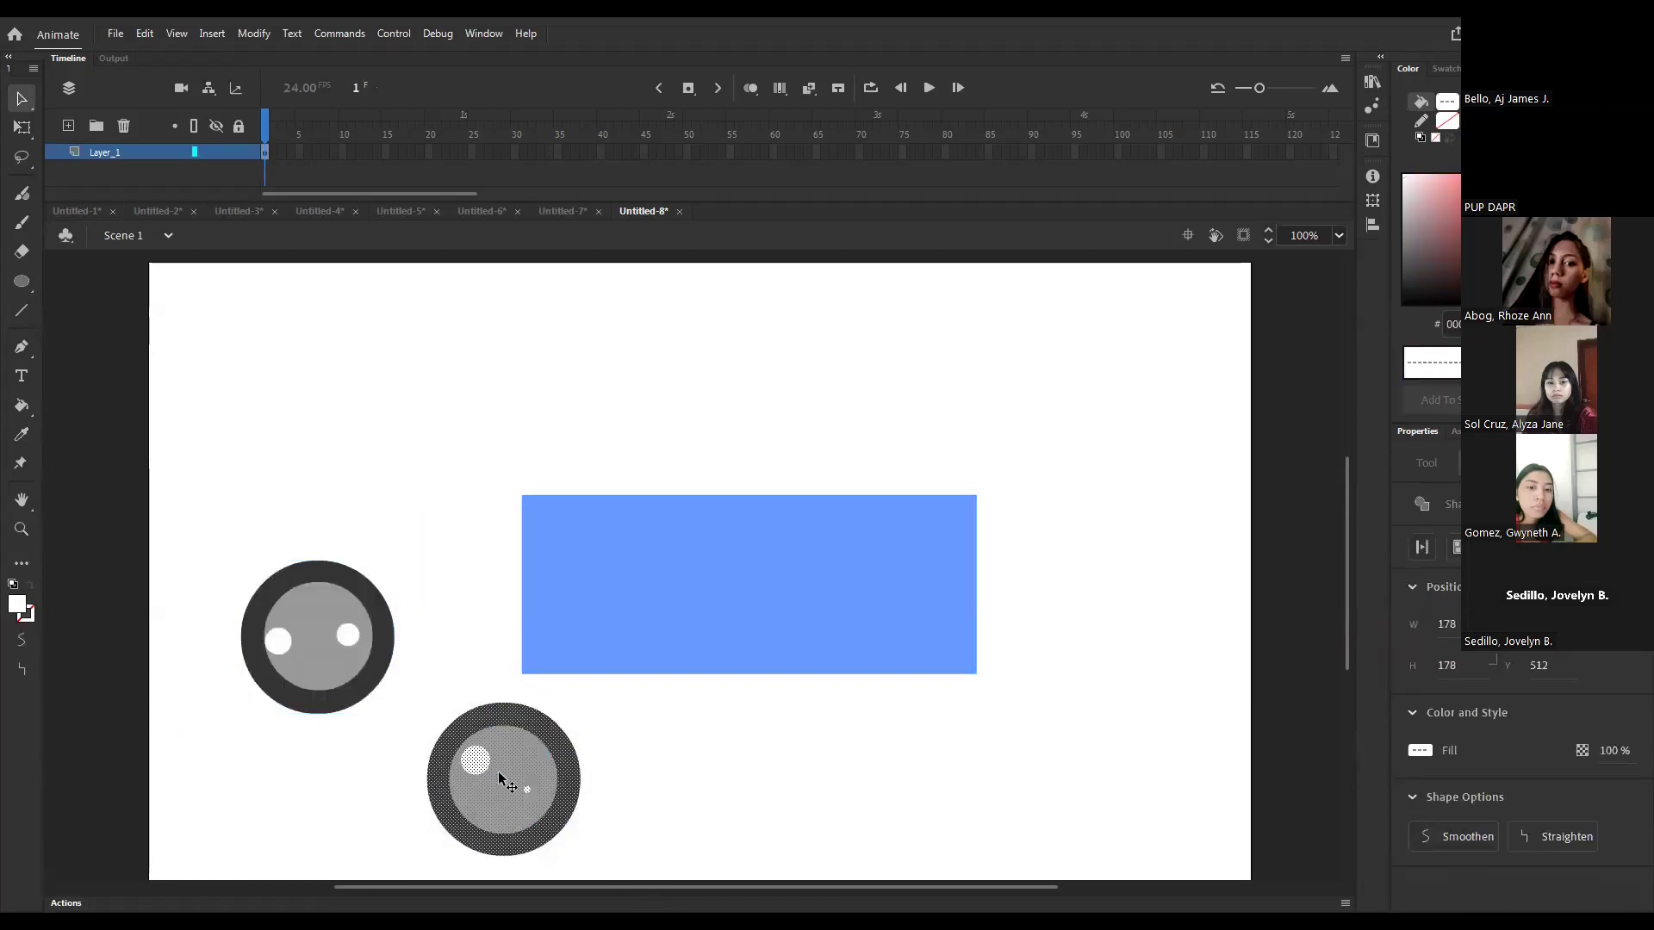
{"action": "left_click_drag", "start_coordinate": [500, 779], "coordinate": [858, 673]}
{"action": "left_click_drag", "start_coordinate": [338, 632], "coordinate": [631, 663]}
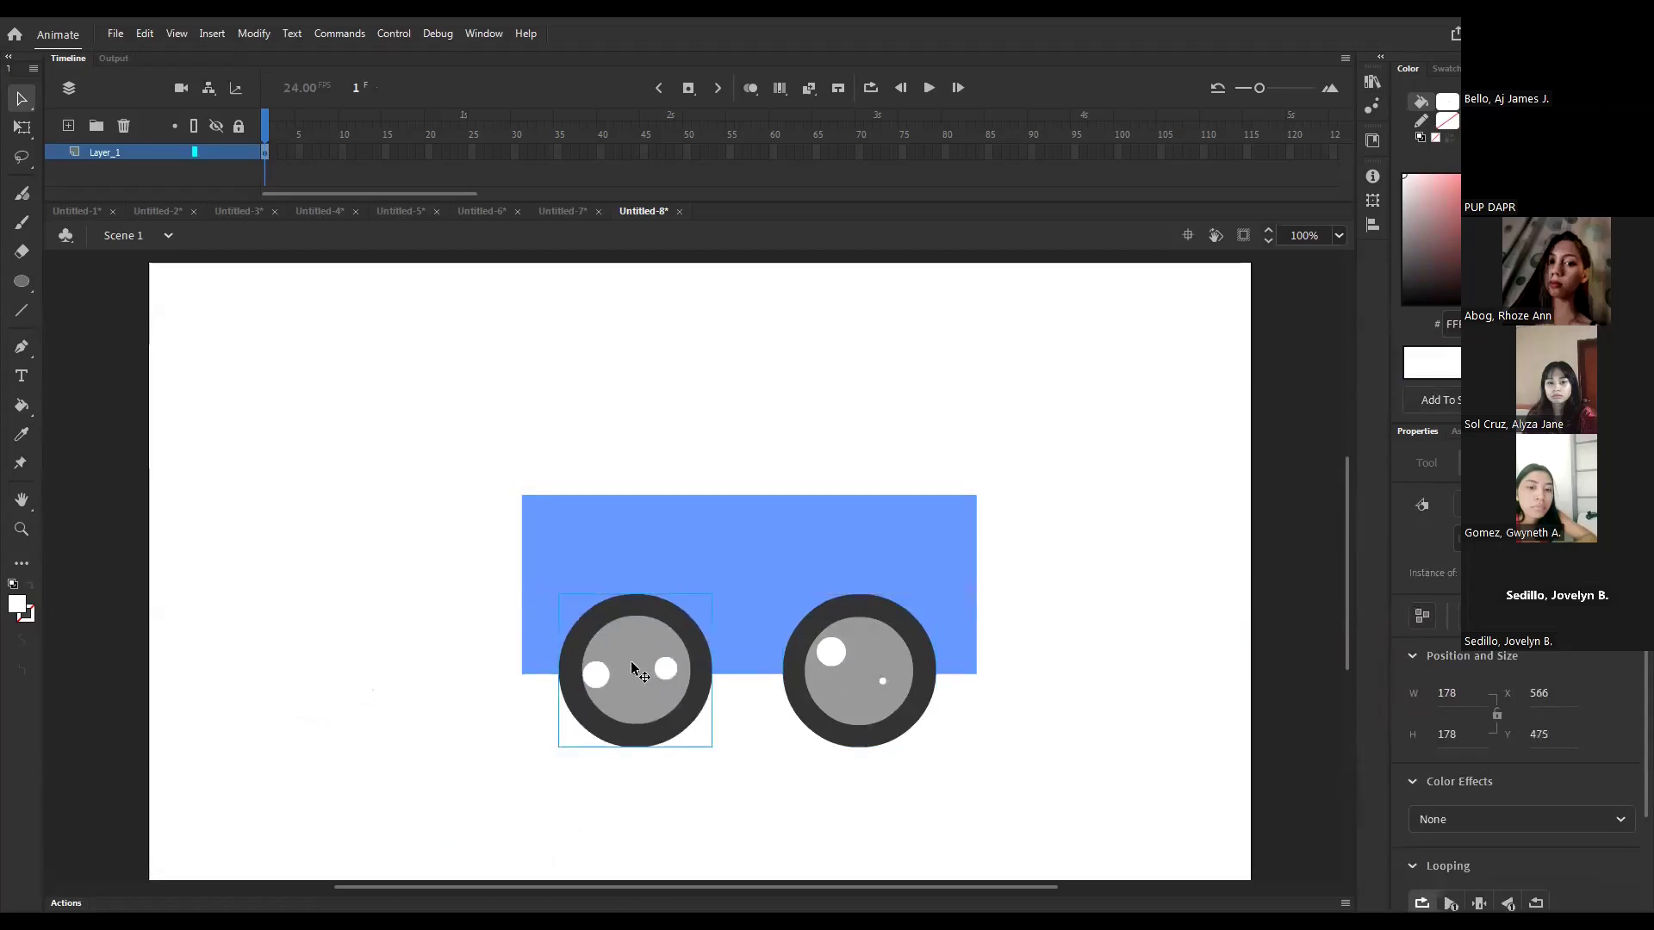
{"action": "left_click", "coordinate": [902, 437]}
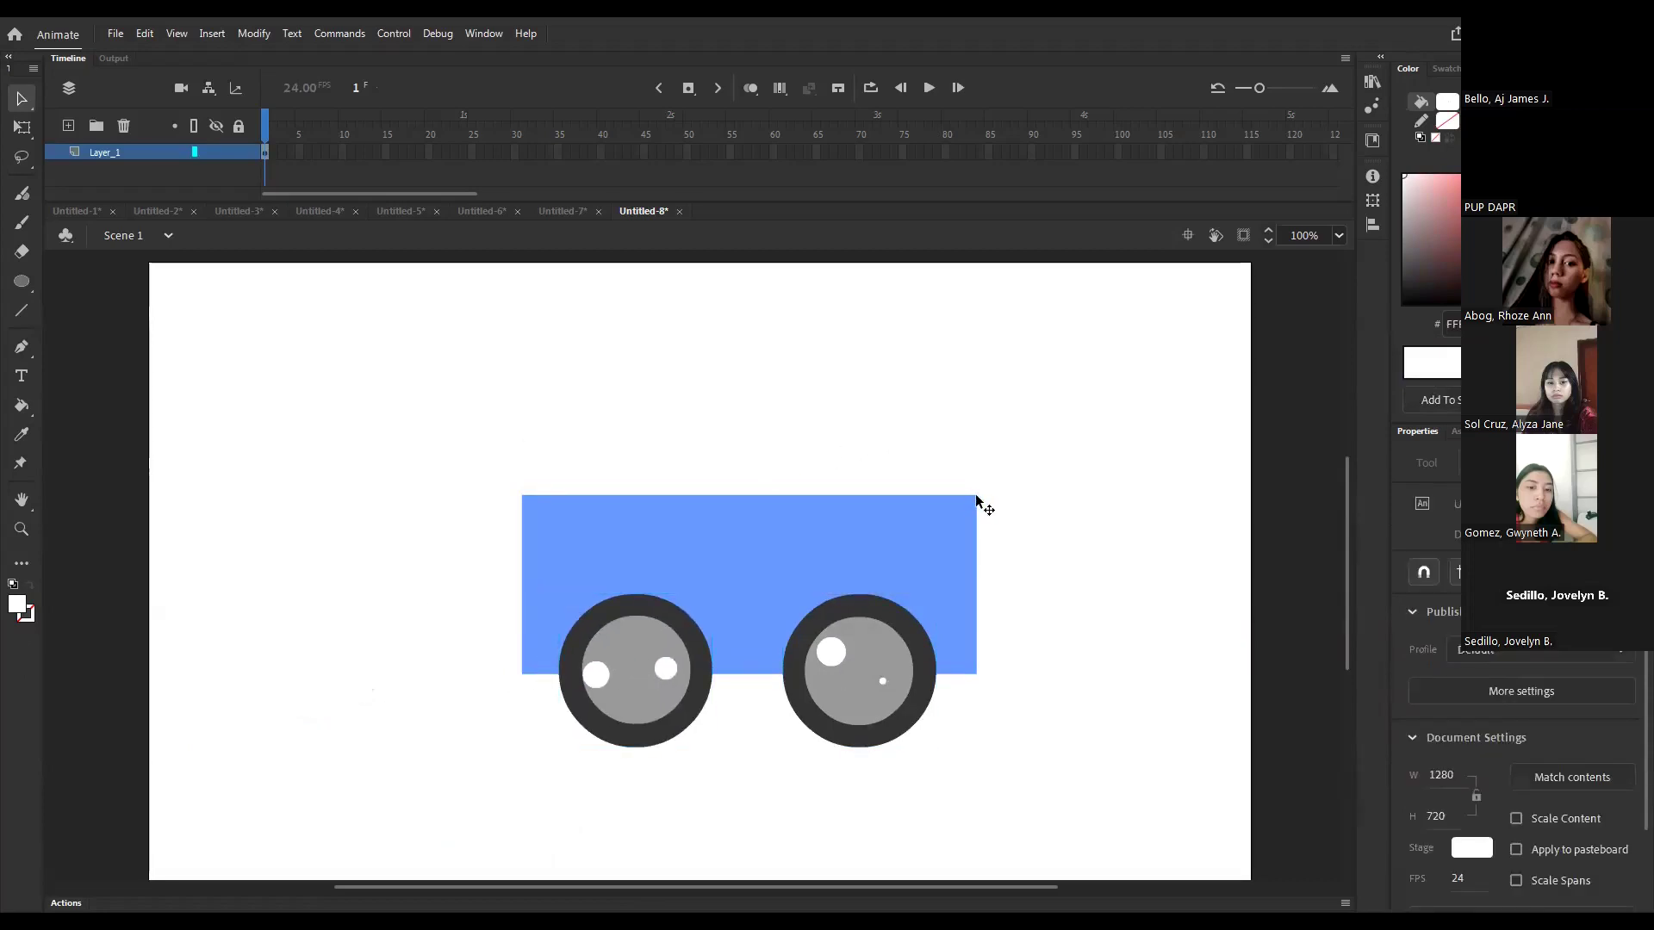
- Inside the rectangle's symbol, widen its top edge into a trapezoid and resize it to about 834 x 153 px
{"action": "left_click", "coordinate": [967, 515]}
{"action": "double_click", "coordinate": [953, 512]}
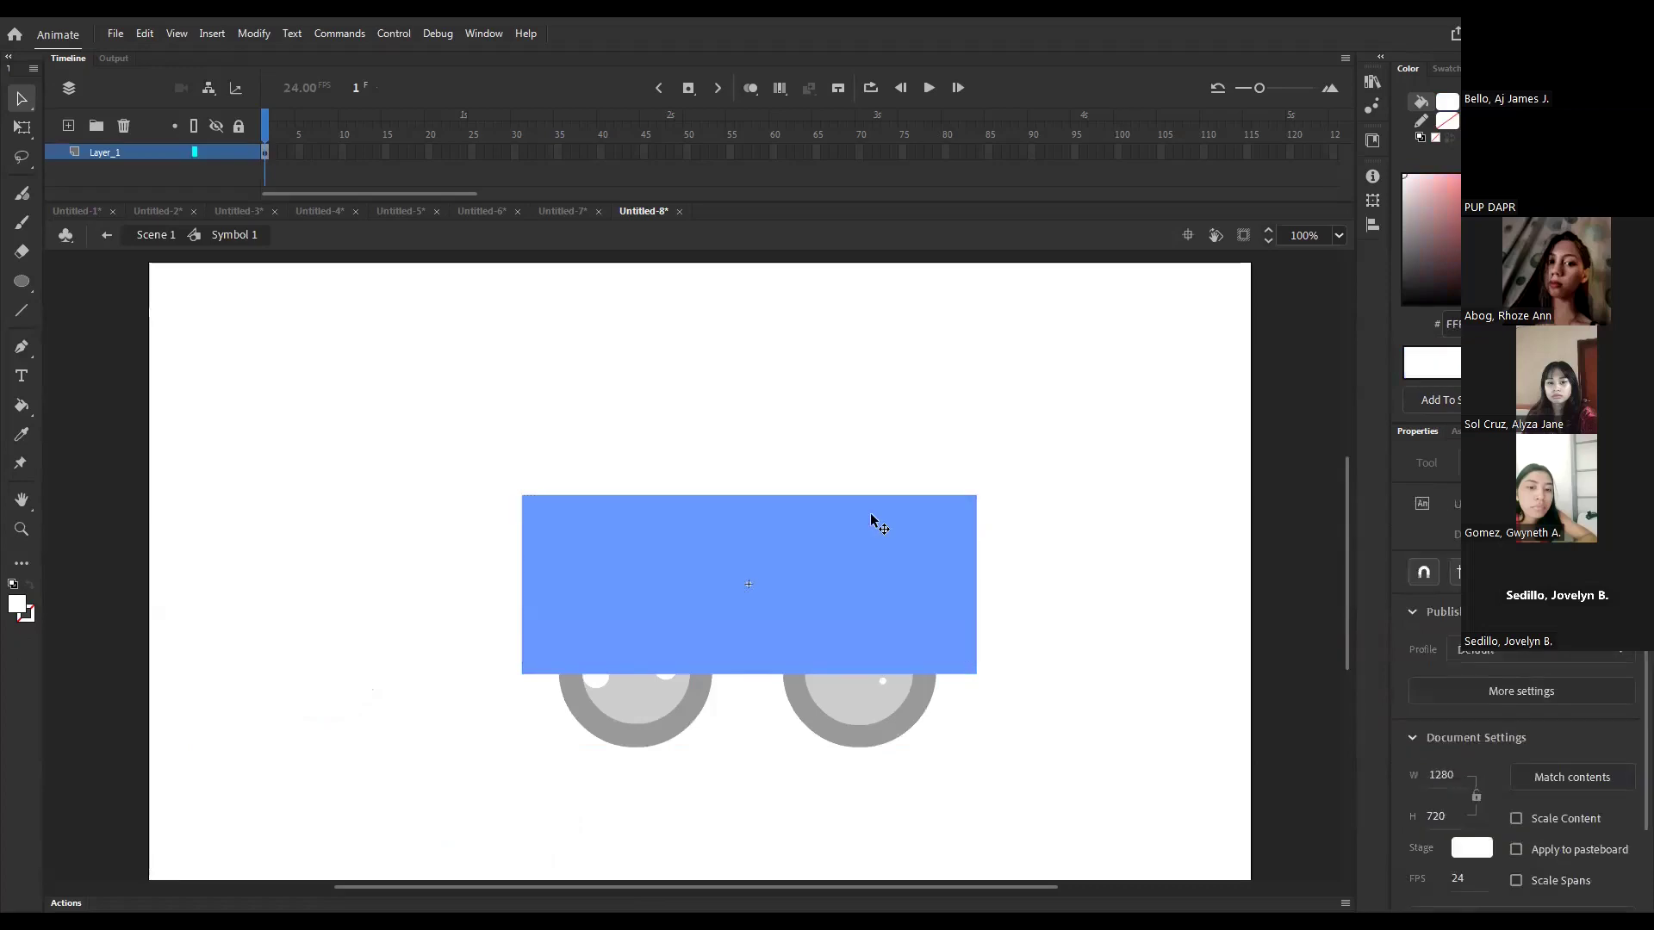
{"action": "double_click", "coordinate": [898, 418]}
{"action": "double_click", "coordinate": [939, 520]}
{"action": "left_click", "coordinate": [818, 515]}
{"action": "key", "text": "q"}
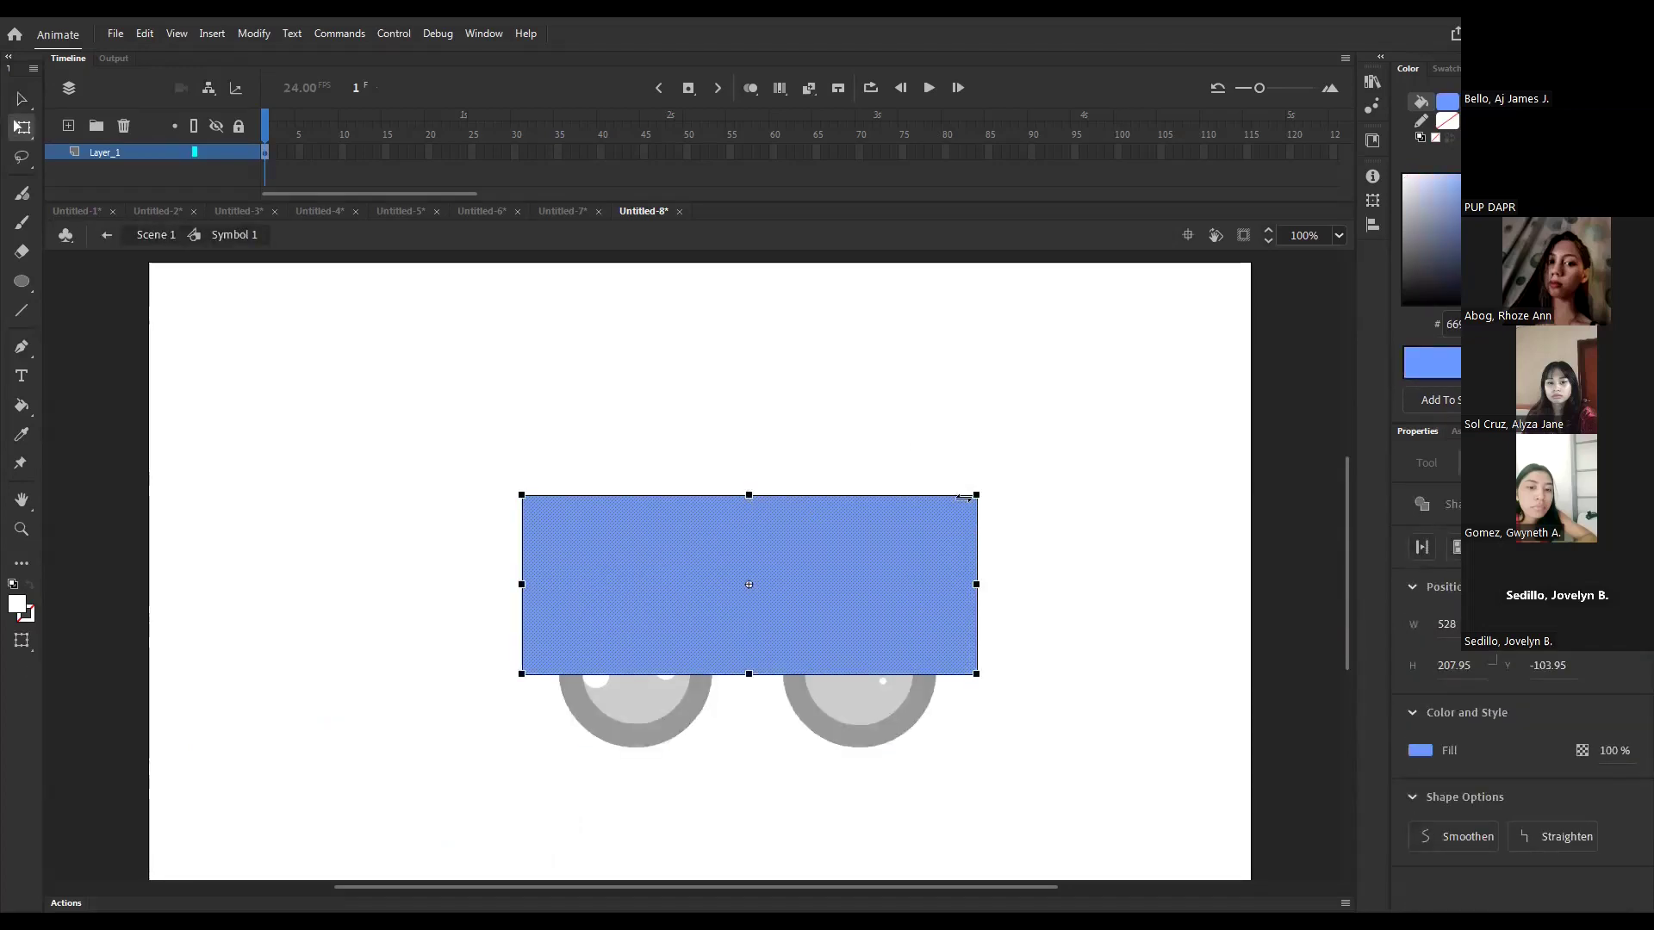
{"action": "left_click_drag", "start_coordinate": [979, 497], "coordinate": [1042, 496]}
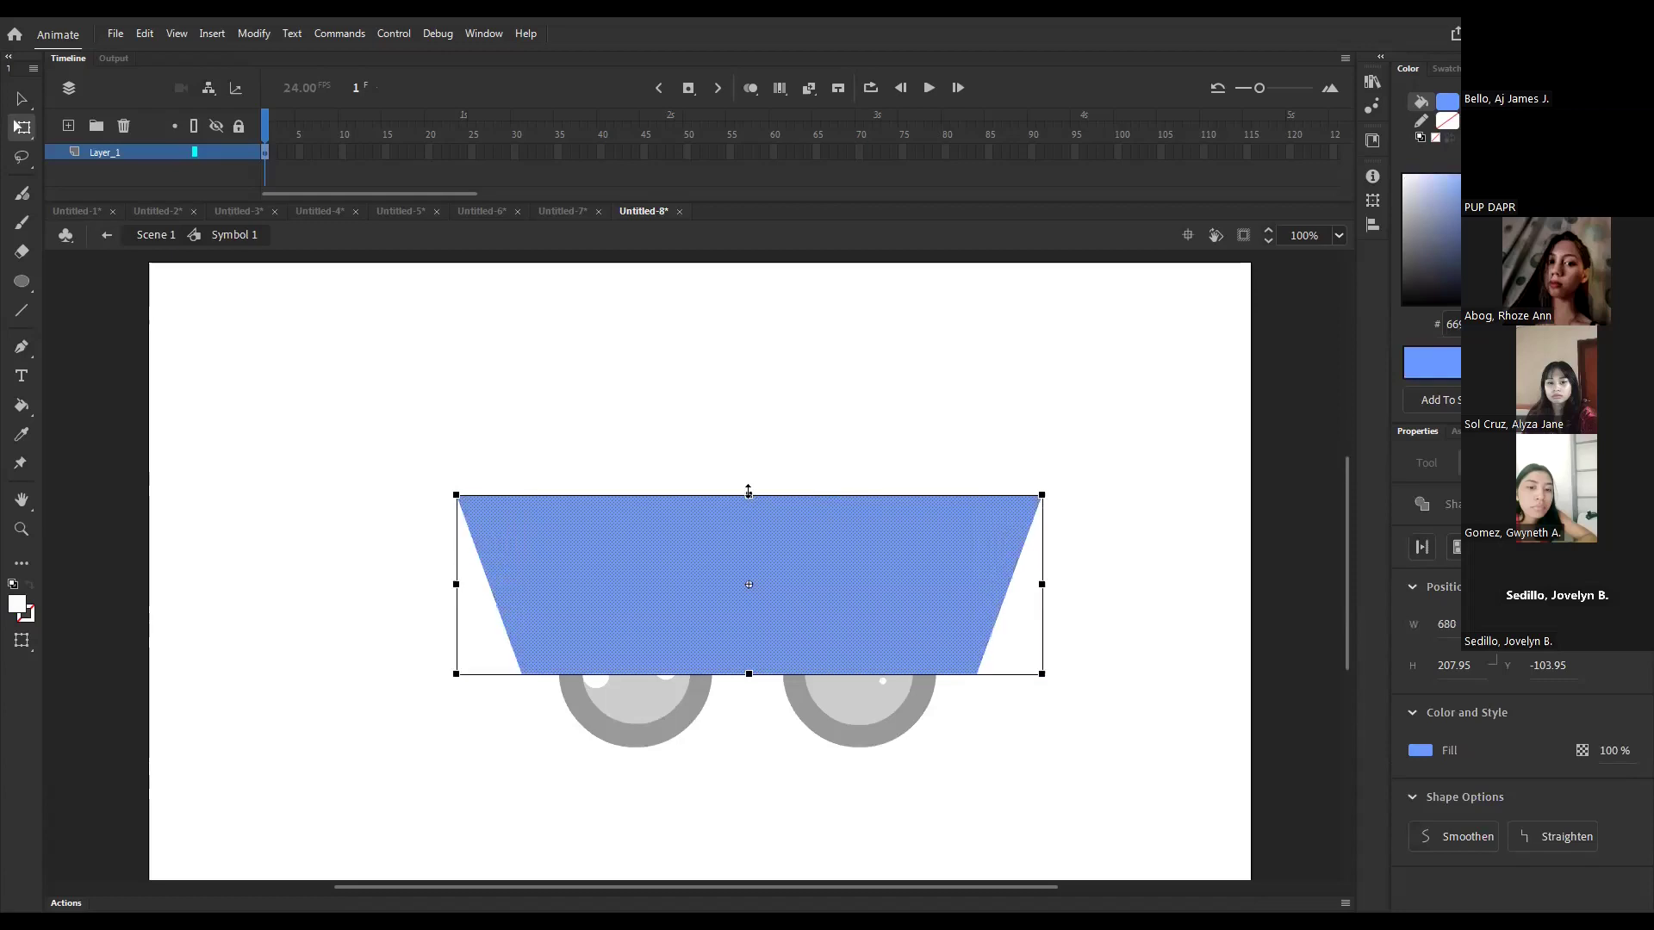
{"action": "left_click_drag", "start_coordinate": [749, 493], "coordinate": [749, 543]}
{"action": "key", "text": "alt"}
{"action": "left_click_drag", "start_coordinate": [1042, 608], "coordinate": [1108, 608]}
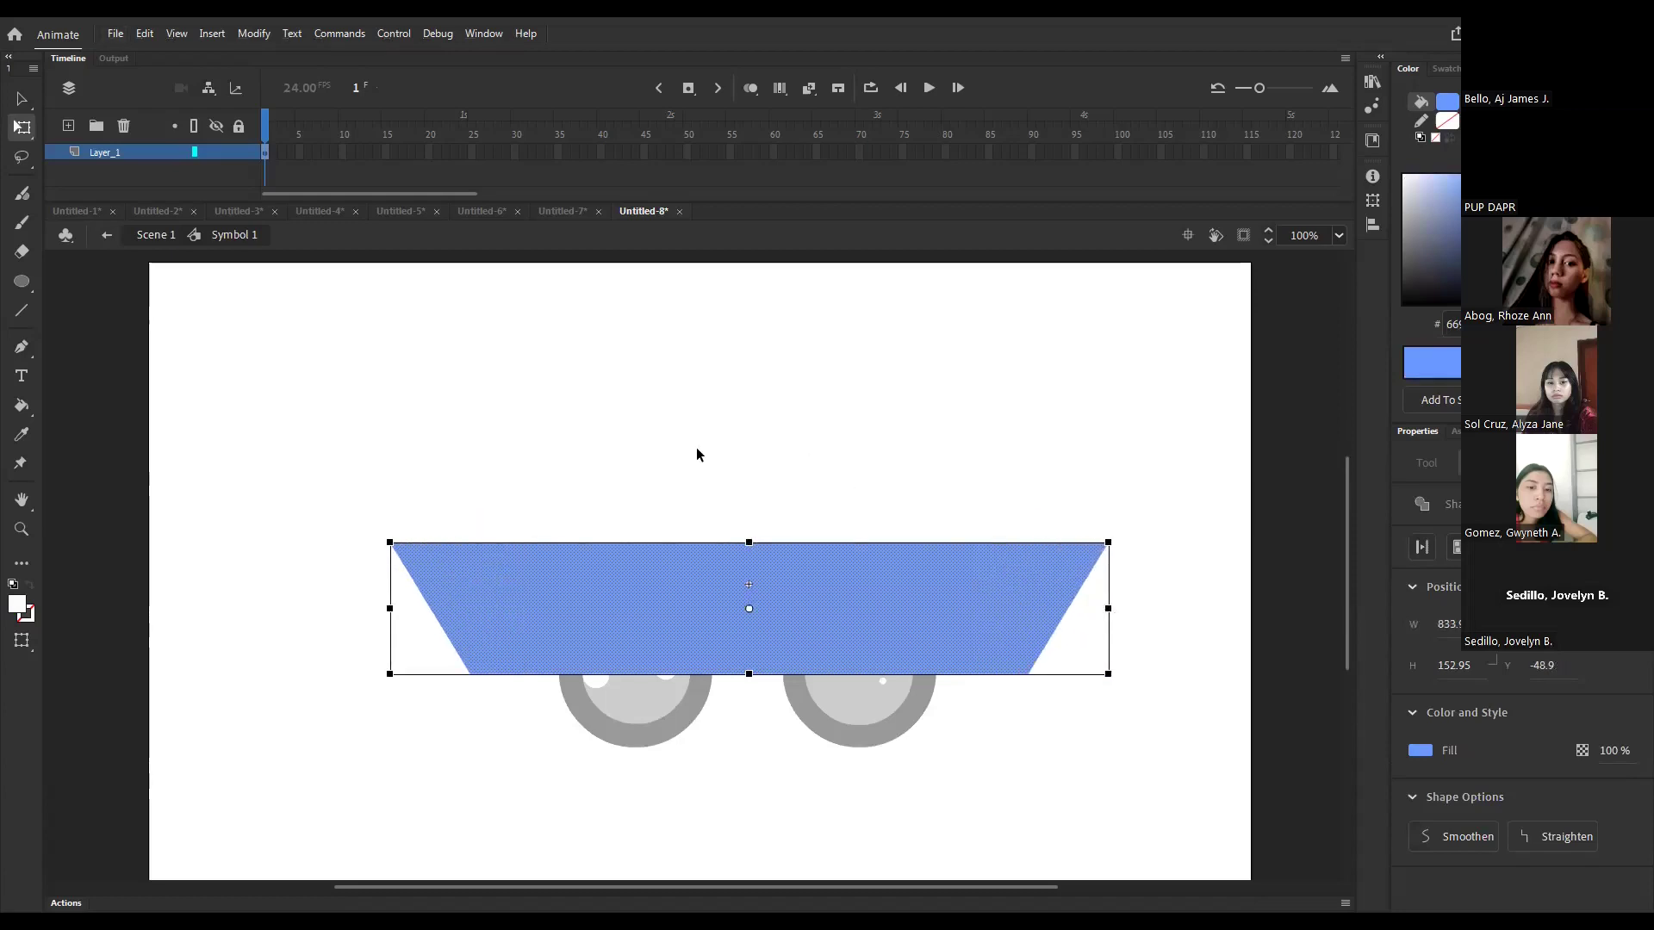
{"action": "left_click", "coordinate": [751, 448]}
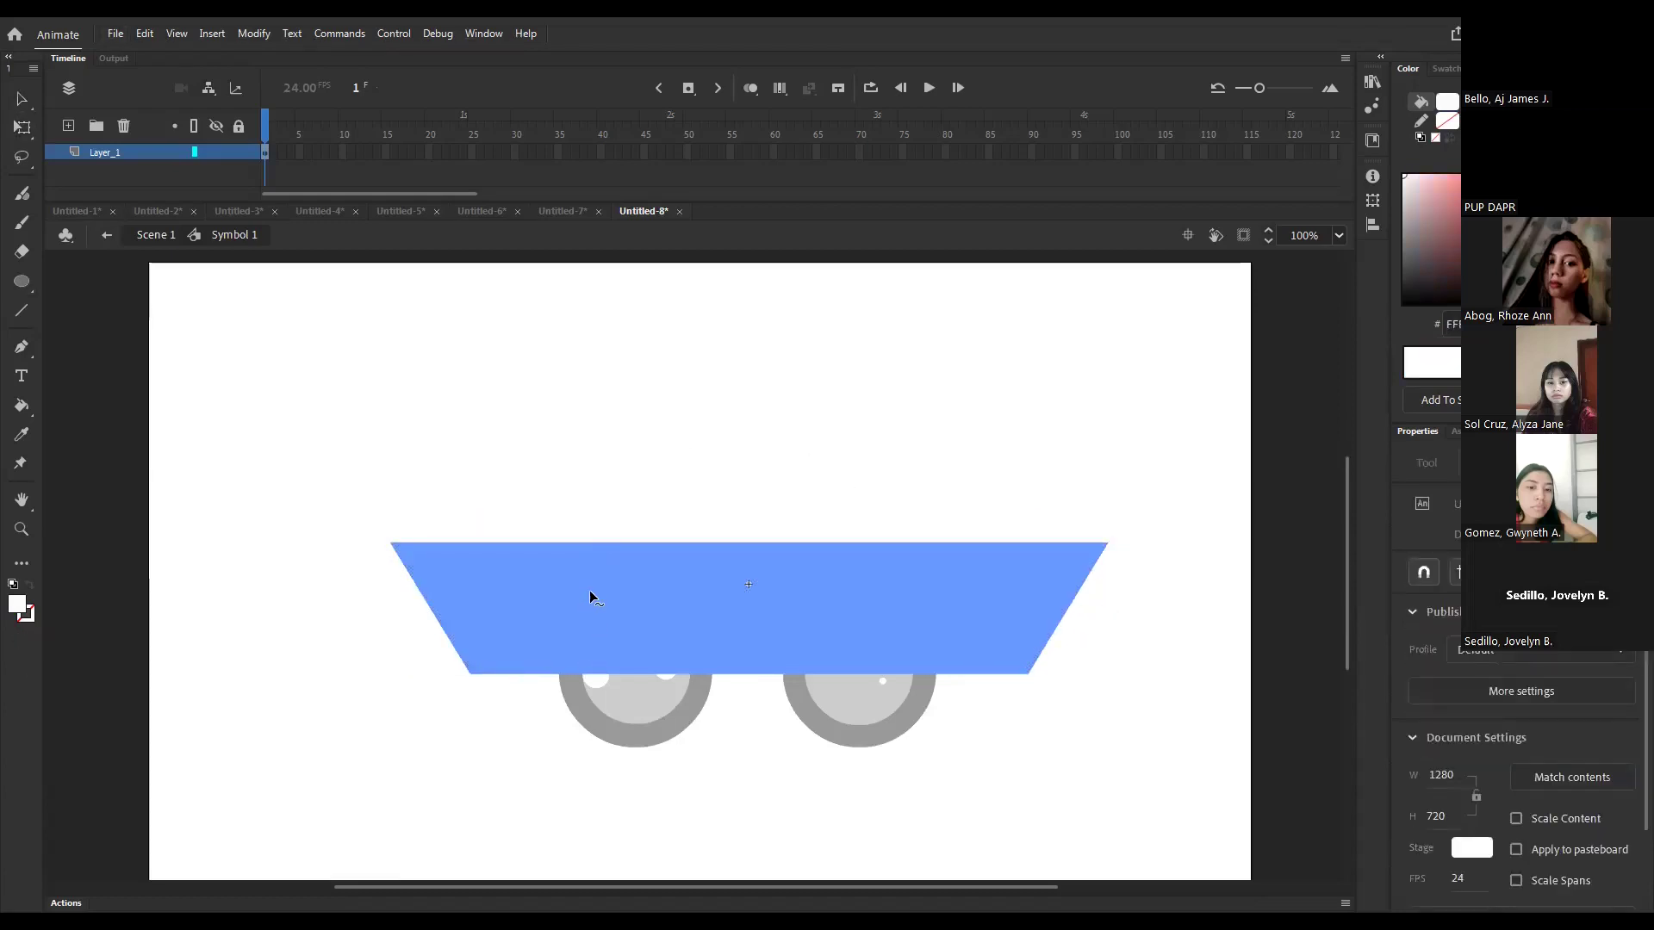
- Draw a cabin rectangle in the same blue on top of the car body and pull its upper corners inward into a slanted roof
{"action": "key", "text": "i"}
{"action": "left_click", "coordinate": [595, 587]}
{"action": "key", "text": "r"}
{"action": "left_click_drag", "start_coordinate": [539, 591], "coordinate": [972, 397]}
{"action": "key", "text": "v"}
{"action": "left_click_drag", "start_coordinate": [538, 397], "coordinate": [555, 455]}
{"action": "left_click_drag", "start_coordinate": [974, 396], "coordinate": [899, 407]}
- Draw a white front window in the cabin with its front edge slanted parallel to the windshield side
{"action": "key", "text": "i"}
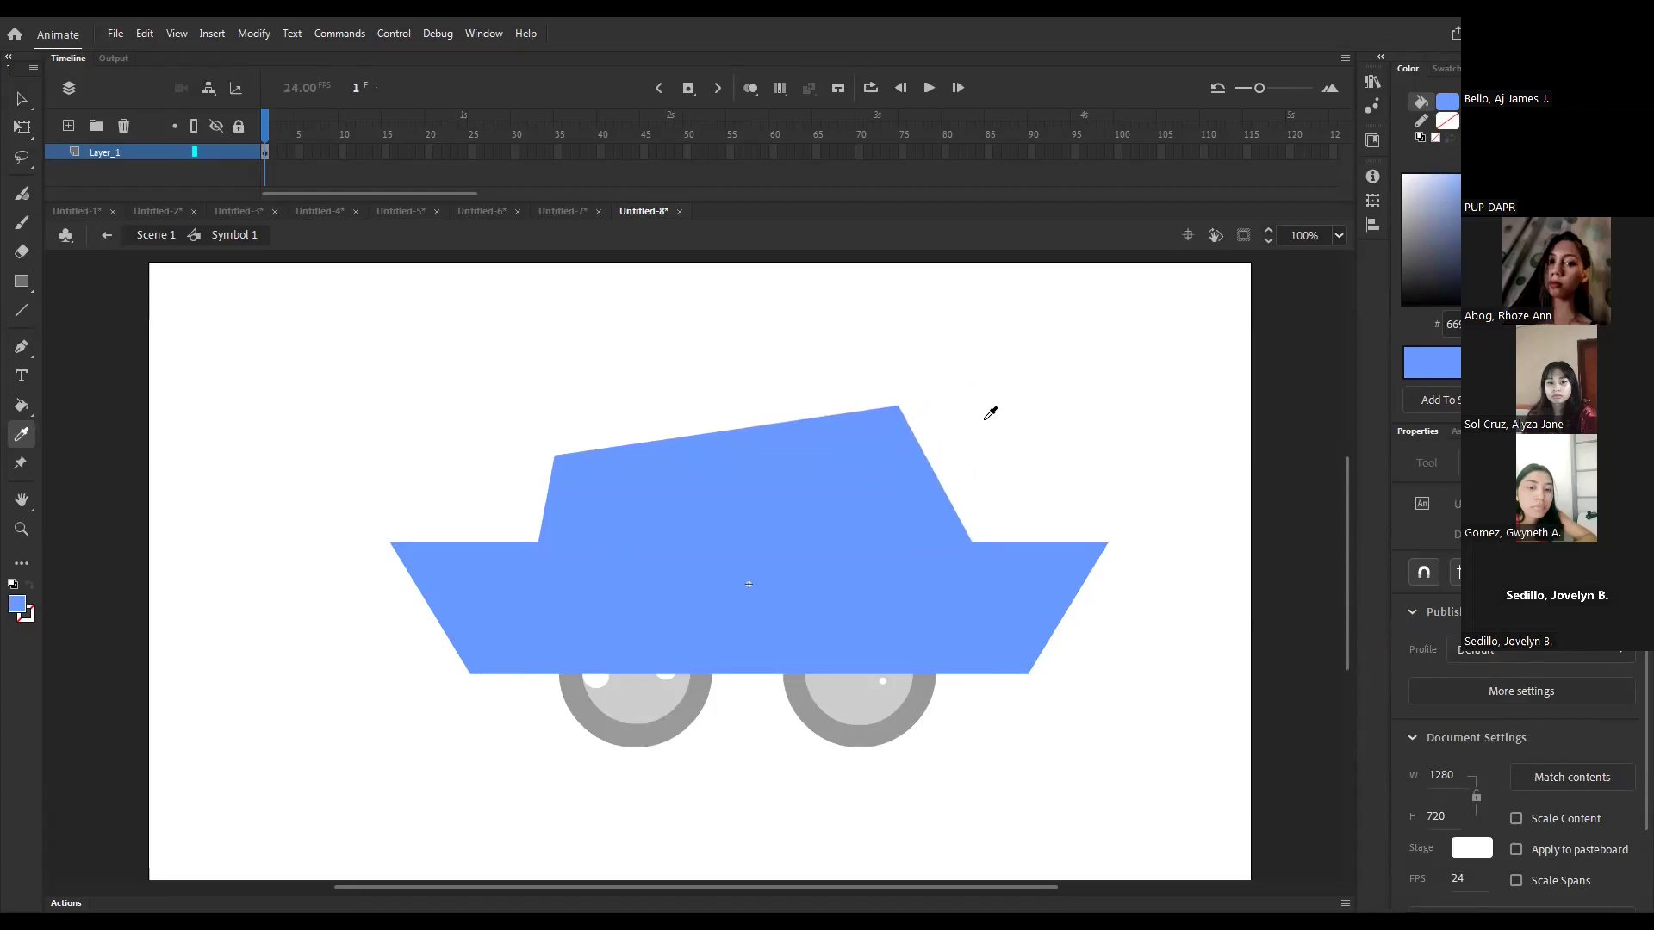
{"action": "left_click", "coordinate": [989, 414]}
{"action": "key", "text": "r"}
{"action": "left_click_drag", "start_coordinate": [769, 440], "coordinate": [935, 536]}
{"action": "key", "text": "v"}
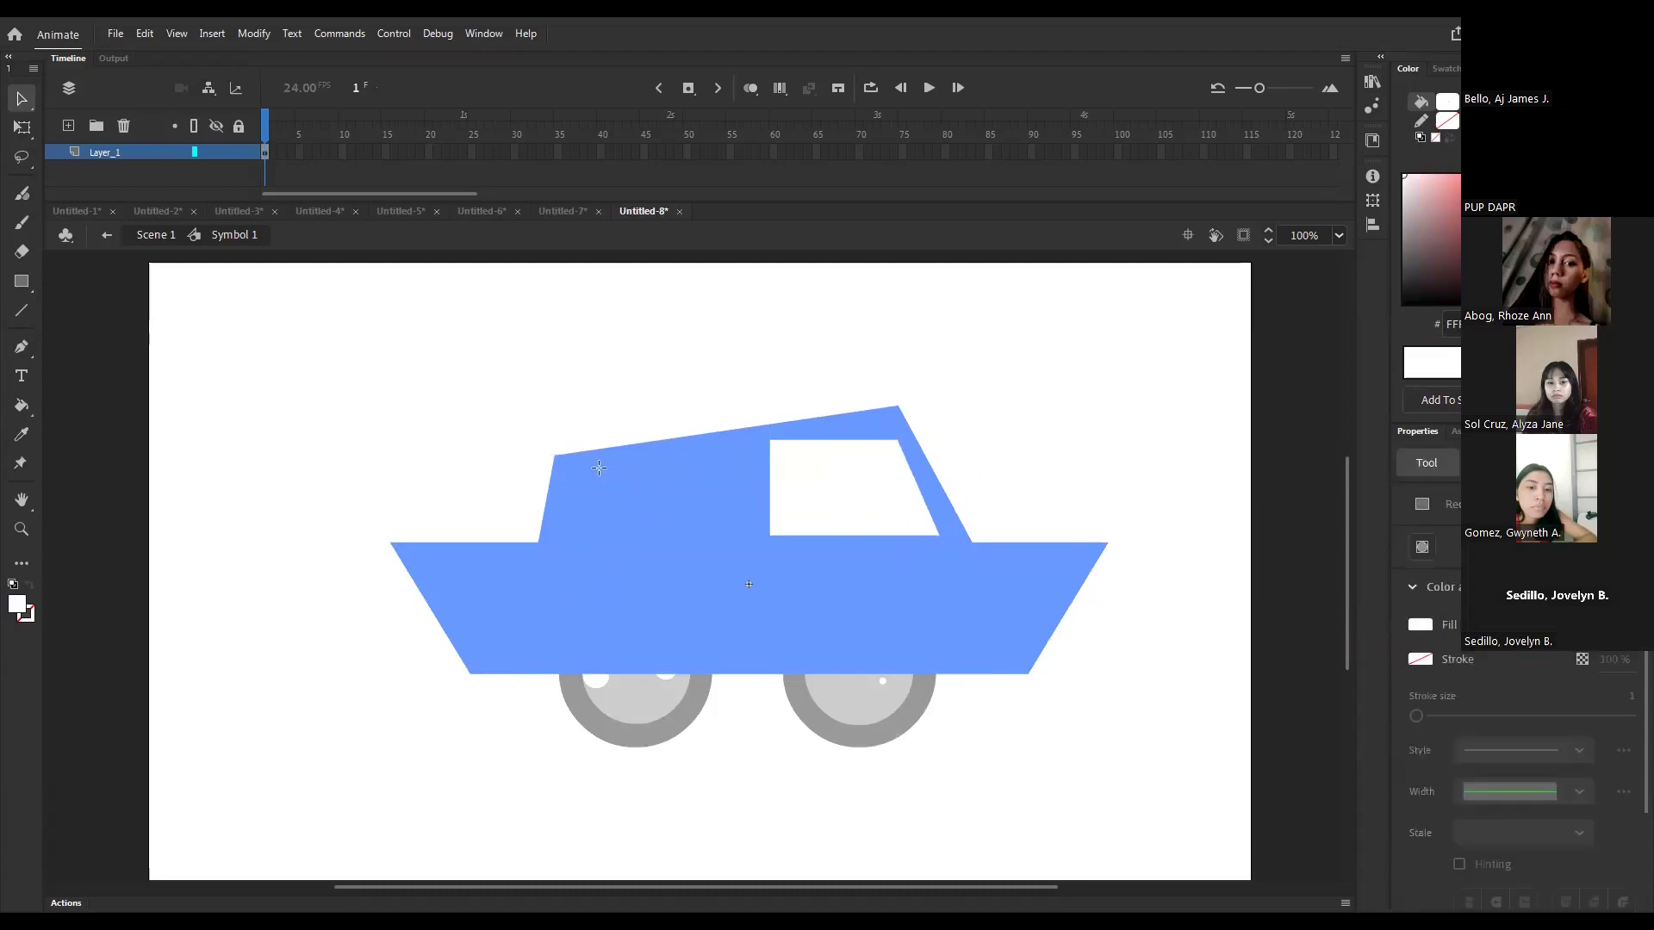
- Draw a white rear window, slope the top edges of both windows along the roofline, and return to the main scene
{"action": "key", "text": "r"}
{"action": "left_click_drag", "start_coordinate": [591, 465], "coordinate": [712, 535]}
{"action": "key", "text": "v"}
{"action": "left_click_drag", "start_coordinate": [769, 439], "coordinate": [755, 460]}
{"action": "left_click", "coordinate": [728, 472]}
{"action": "left_click", "coordinate": [699, 413]}
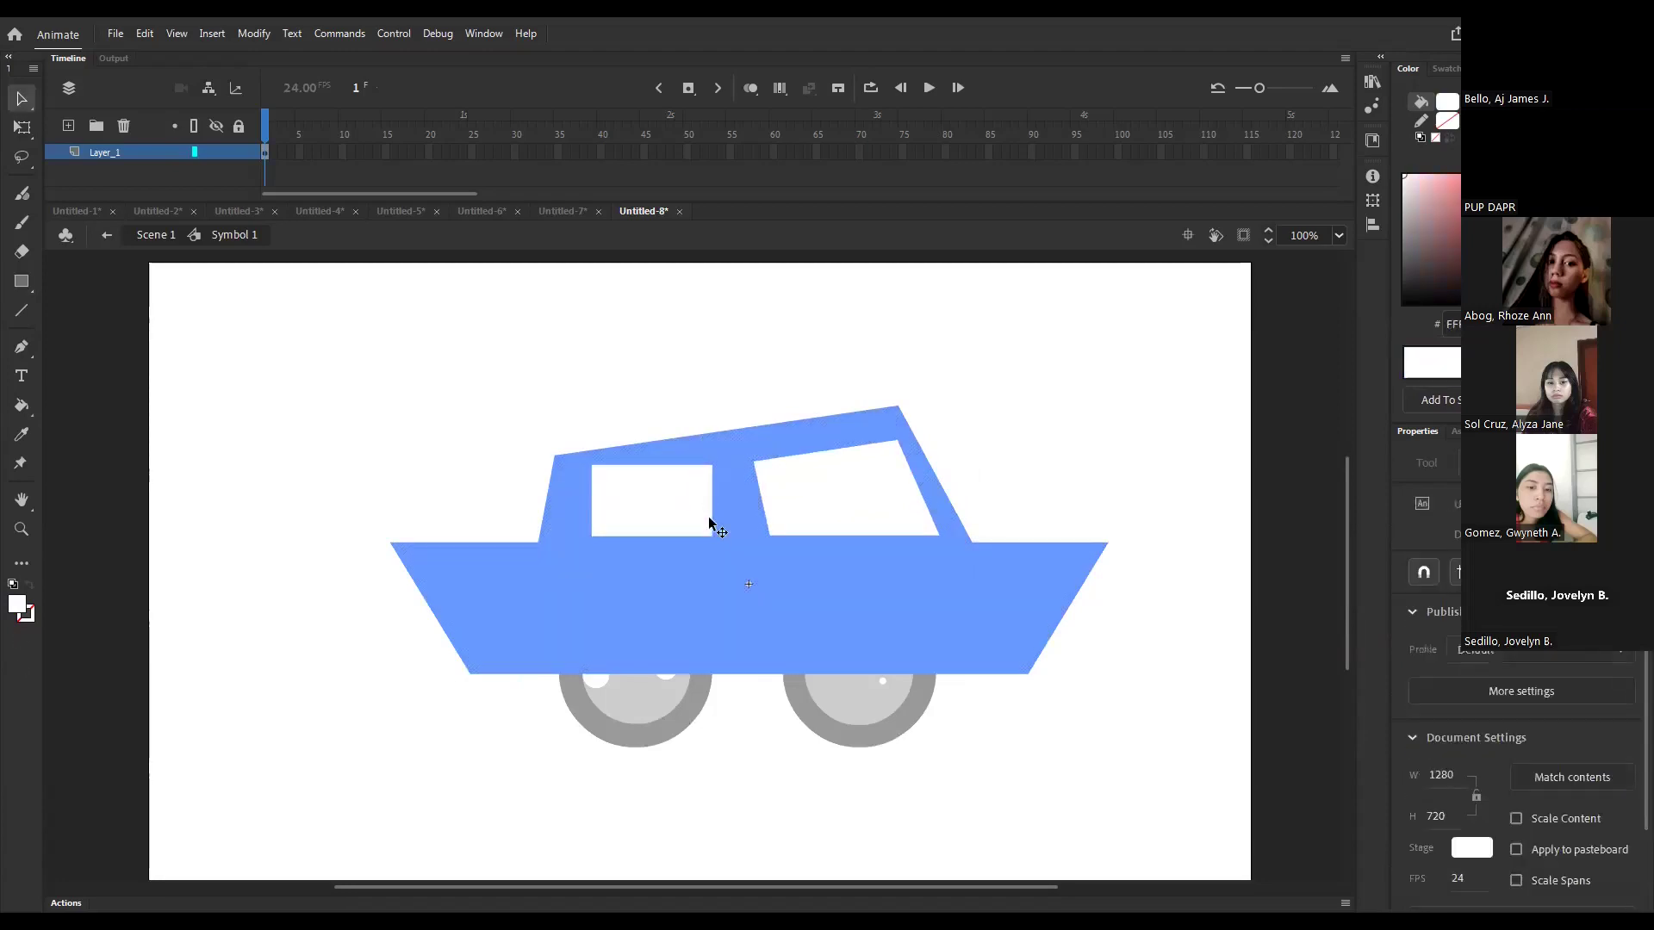
{"action": "mouse_move", "coordinate": [593, 465]}
{"action": "left_mouse_down"}
{"action": "mouse_move", "coordinate": [592, 489]}
{"action": "mouse_move", "coordinate": [593, 475]}
{"action": "left_mouse_up"}
{"action": "double_click", "coordinate": [647, 390]}
{"action": "left_click", "coordinate": [647, 391]}
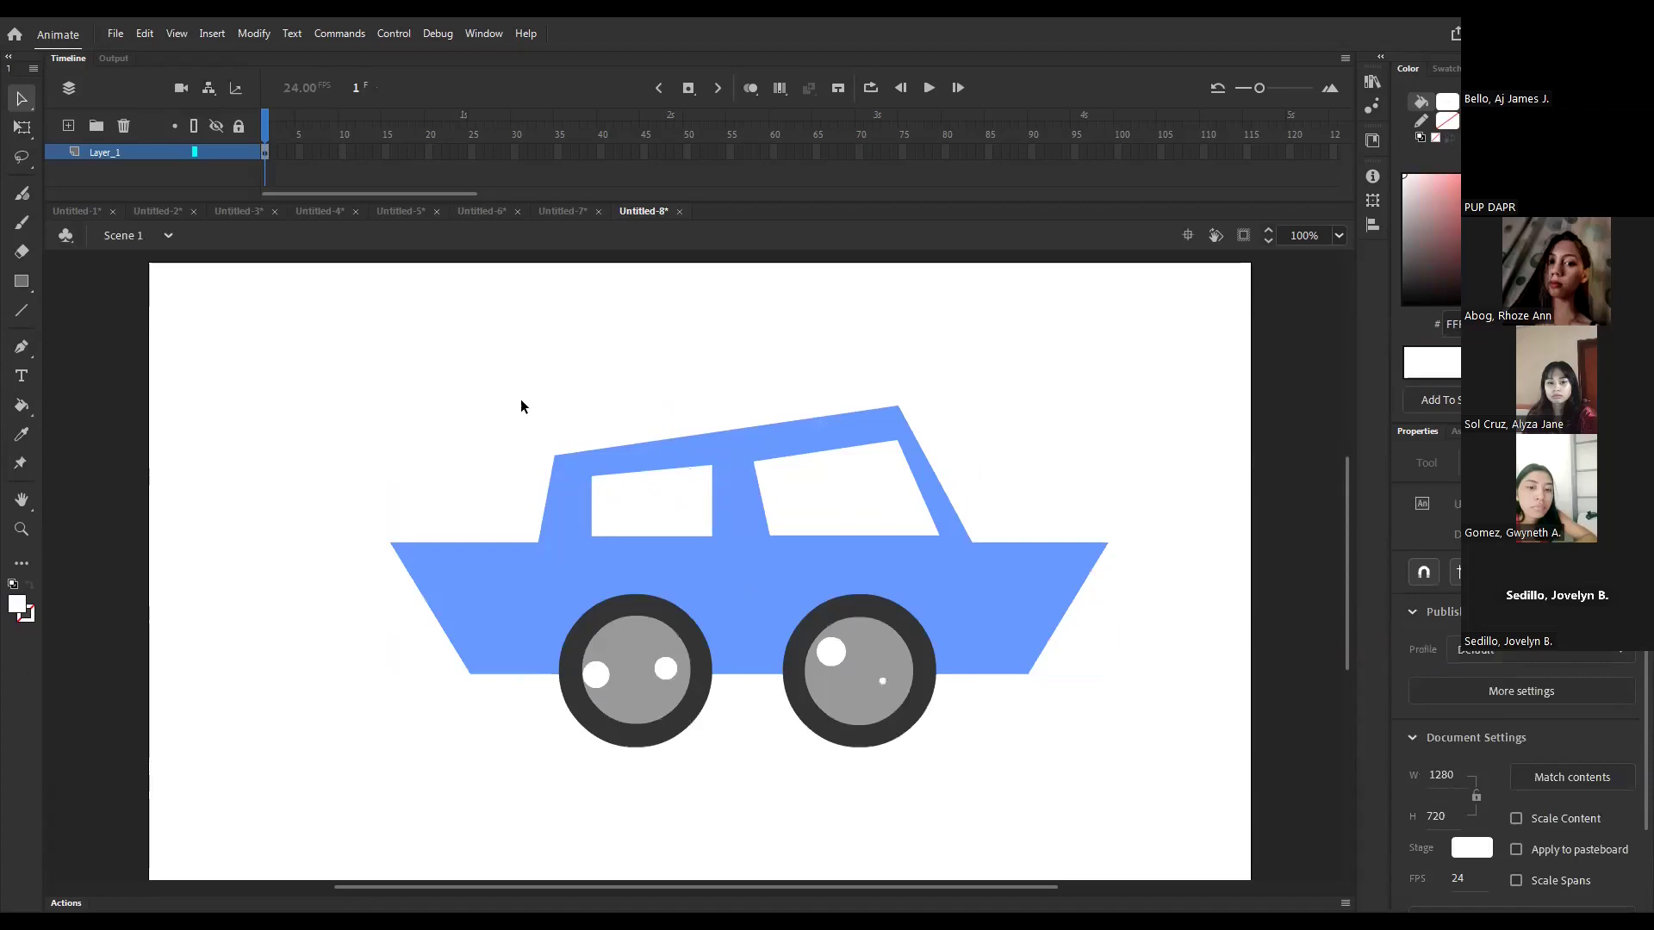
- Convert the car body and wheels together to a graphic symbol, scale it to about 316 x 150 px and move it toward the stage's left side
{"action": "left_click_drag", "start_coordinate": [406, 369], "coordinate": [1112, 819]}
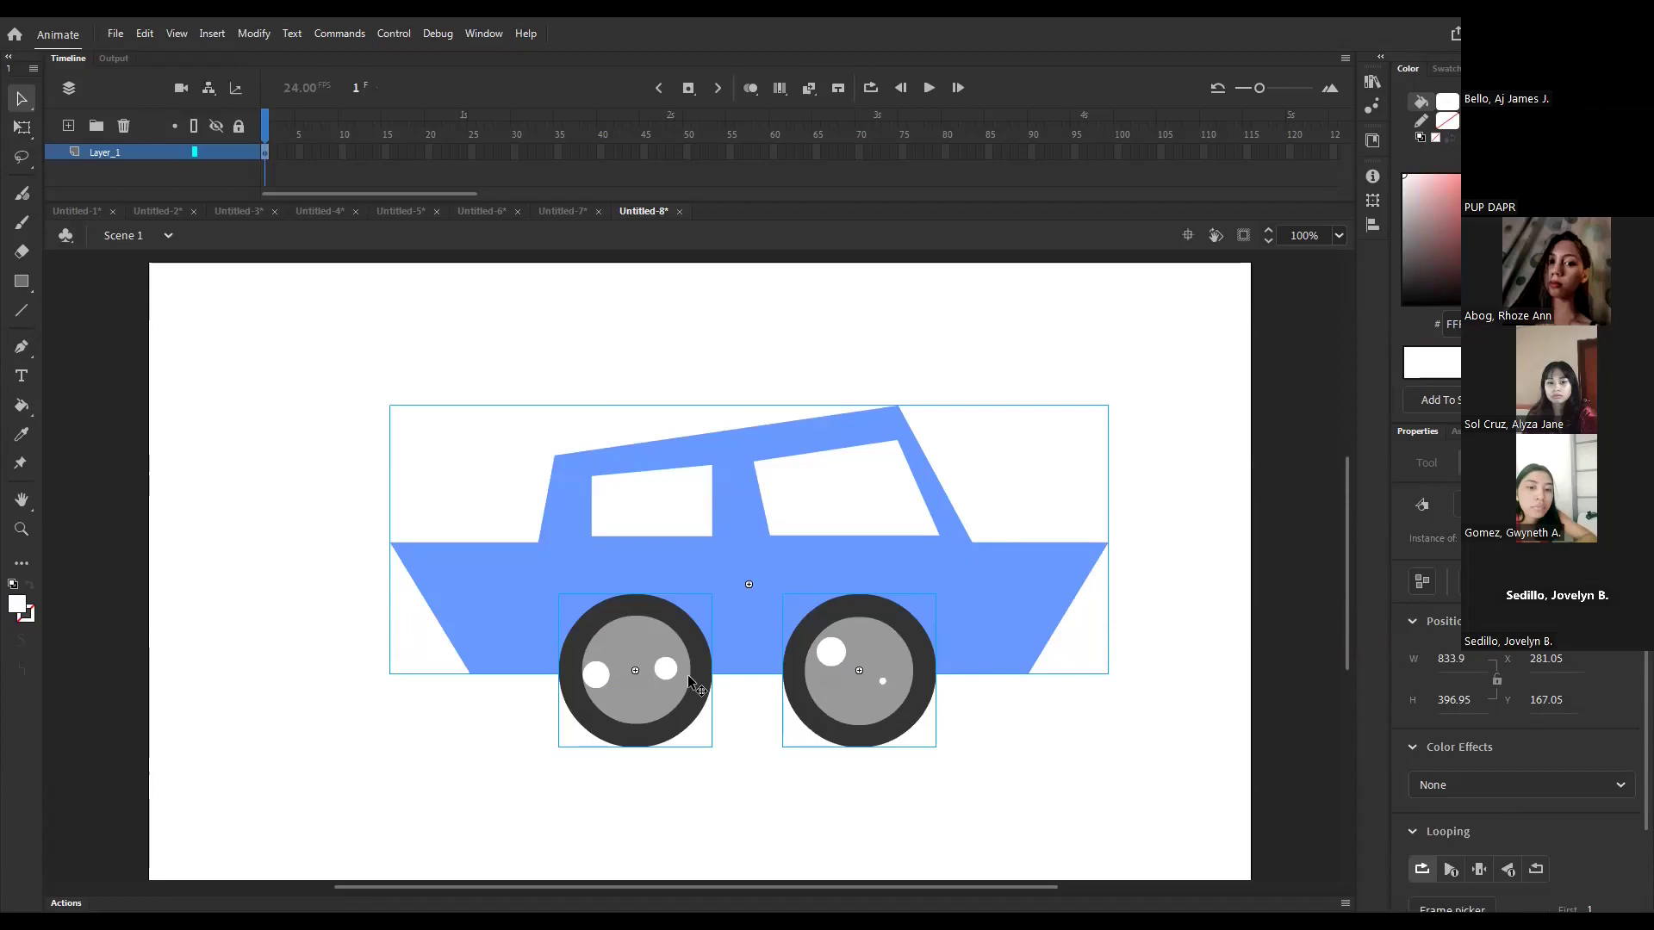
{"action": "key", "text": "F8"}
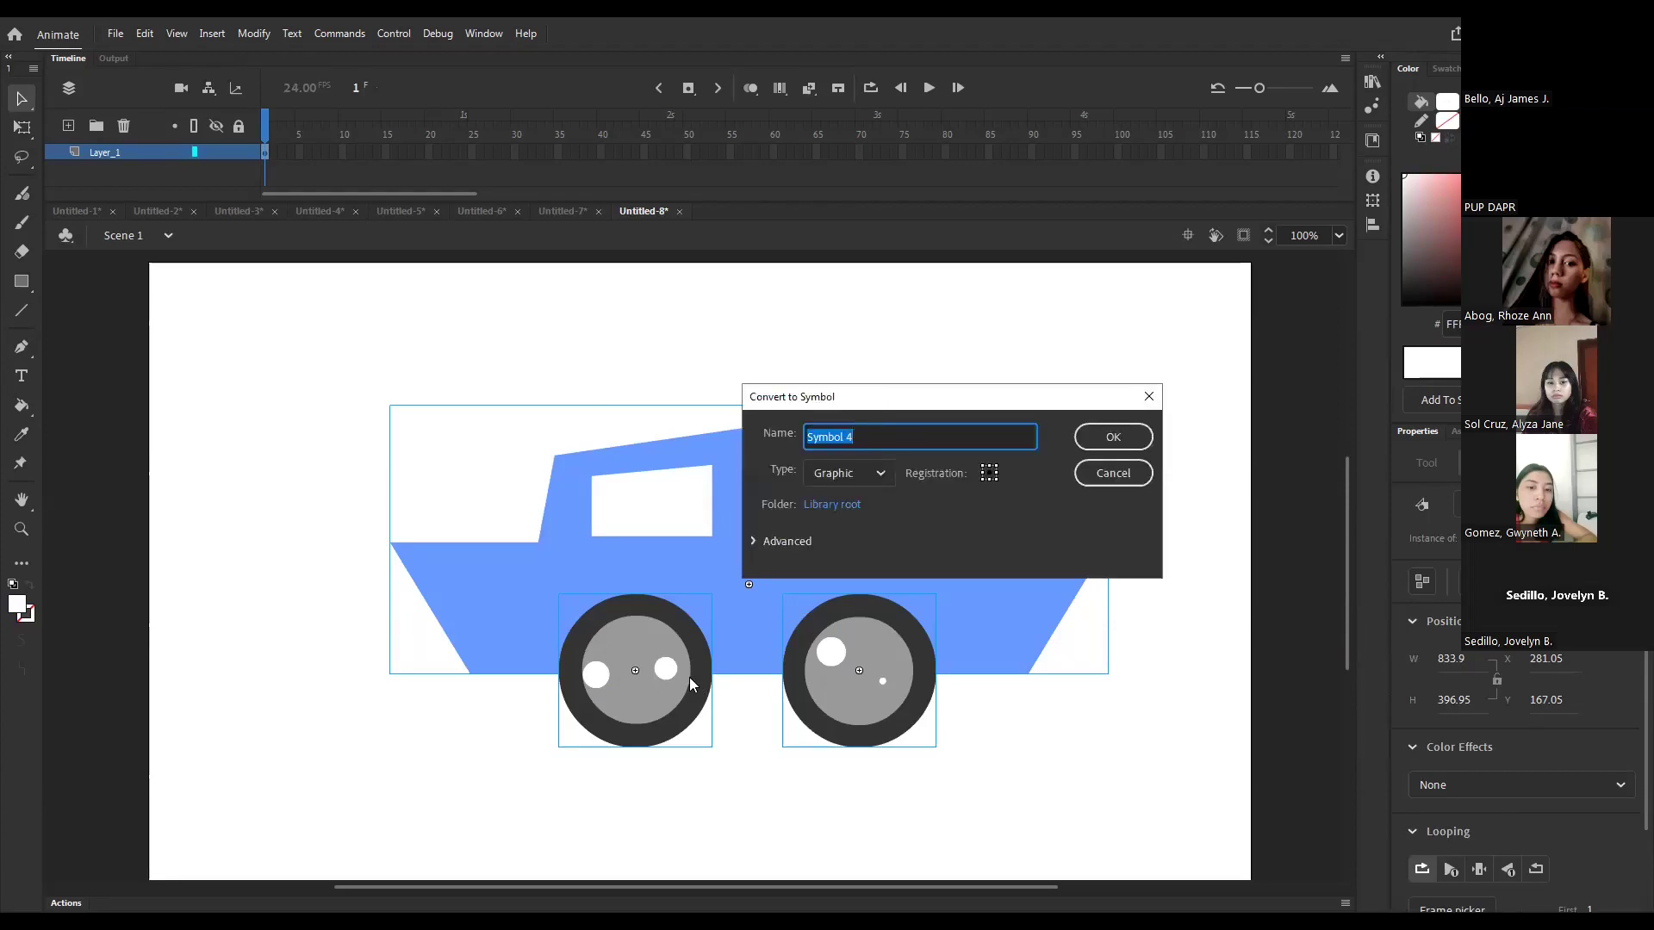
{"action": "key", "text": "Return"}
{"action": "key", "text": "q"}
{"action": "left_click_drag", "start_coordinate": [1106, 405], "coordinate": [886, 451]}
{"action": "key", "text": "v"}
{"action": "left_click_drag", "start_coordinate": [750, 603], "coordinate": [395, 597]}
- Open the car symbol to examine its nested body and wheel symbols, and return to the main scene
{"action": "key", "text": "ctrl+="}
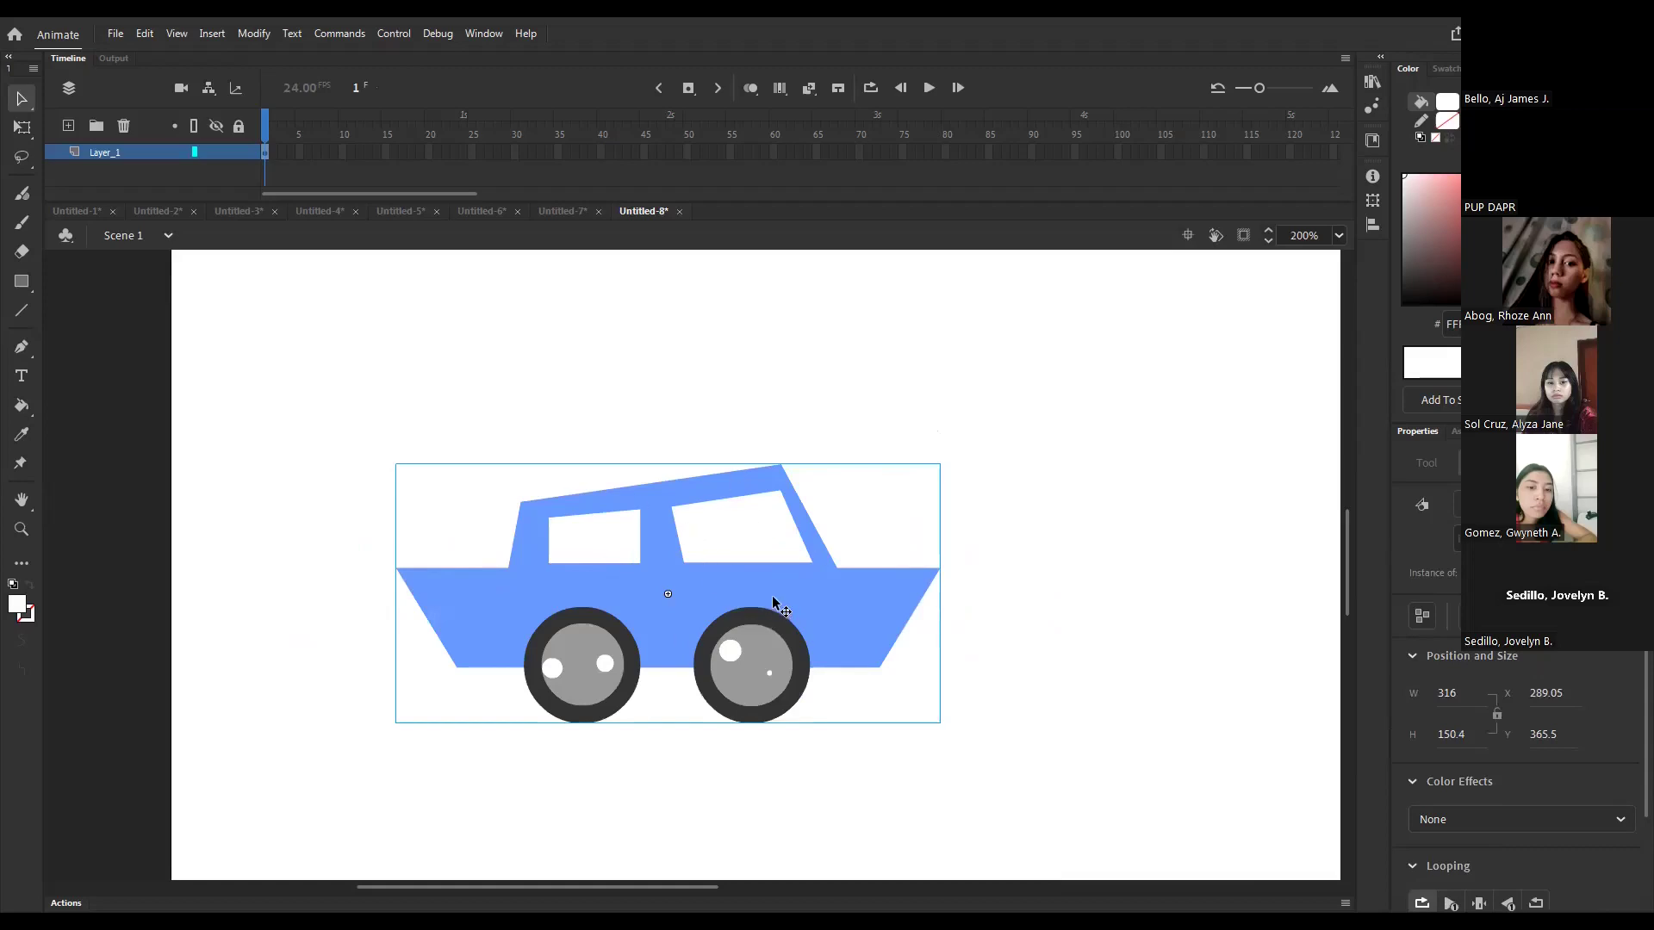
{"action": "double_click", "coordinate": [708, 589]}
{"action": "left_click_drag", "start_coordinate": [429, 417], "coordinate": [936, 743]}
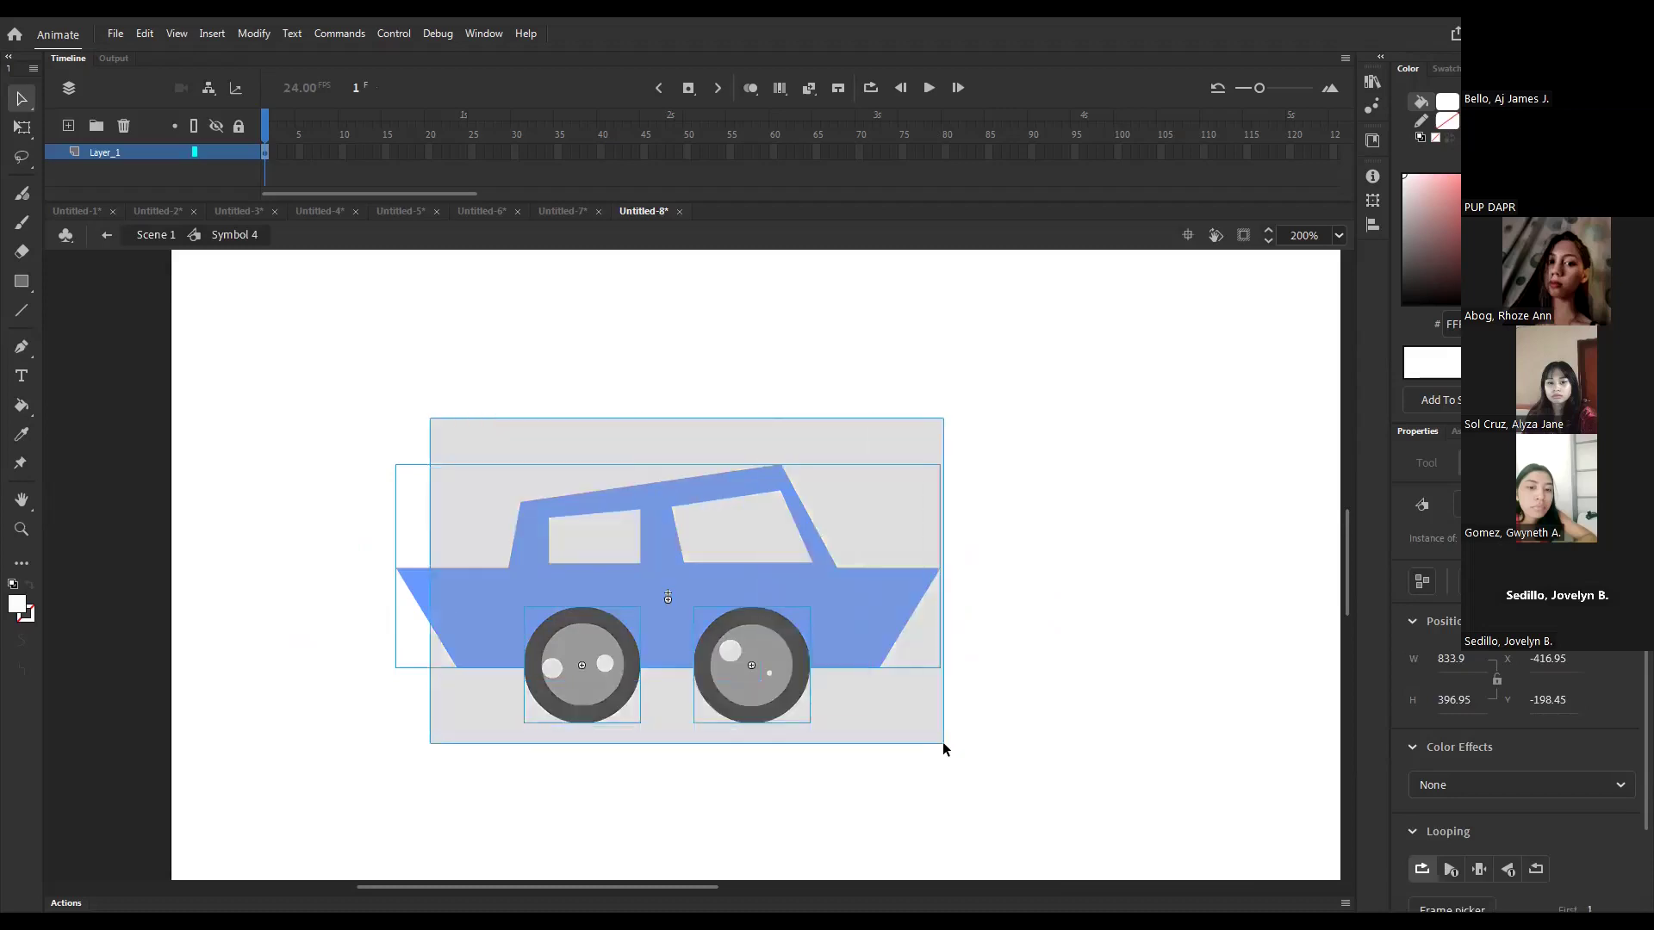
{"action": "double_click", "coordinate": [683, 771]}
{"action": "left_click", "coordinate": [1111, 627]}
- Draw a white circle about 204 px wide in front of the car and delete its outline
{"action": "key", "text": "space"}
{"action": "left_click_drag", "start_coordinate": [1187, 631], "coordinate": [845, 630]}
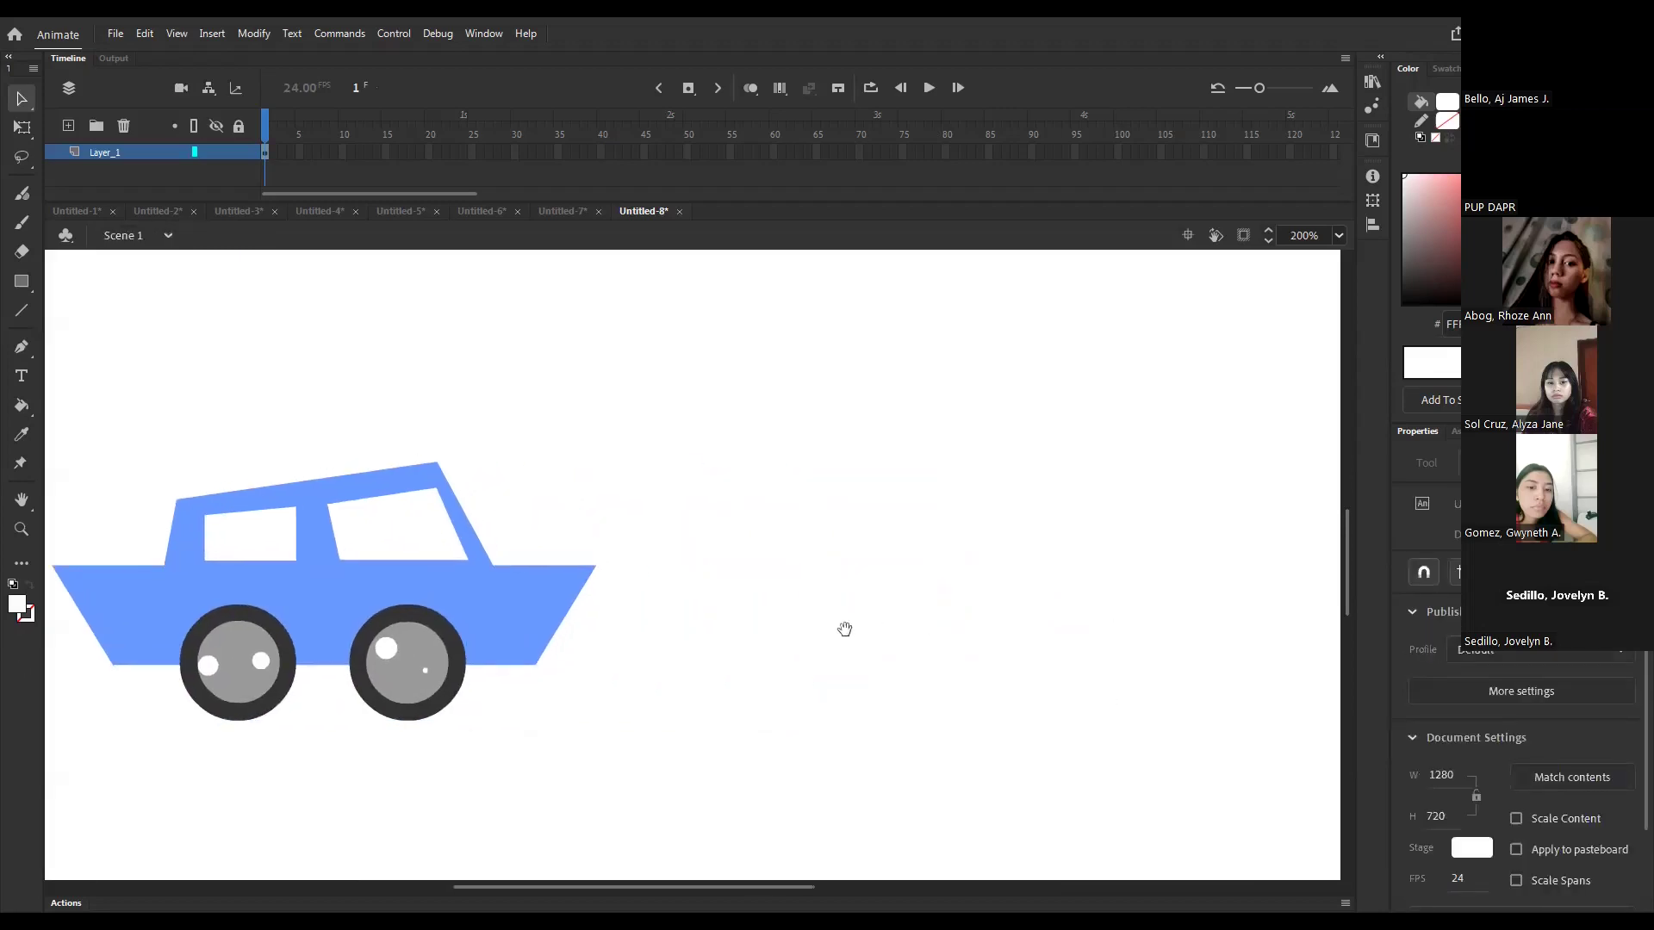
{"action": "key", "text": "p"}
{"action": "key", "text": "o"}
{"action": "left_click_drag", "start_coordinate": [770, 466], "coordinate": [1120, 819]}
{"action": "left_click", "coordinate": [1104, 721]}
{"action": "key", "text": "Delete"}
- Fill the large circle with orange #FF9933
{"action": "left_click", "coordinate": [1034, 694]}
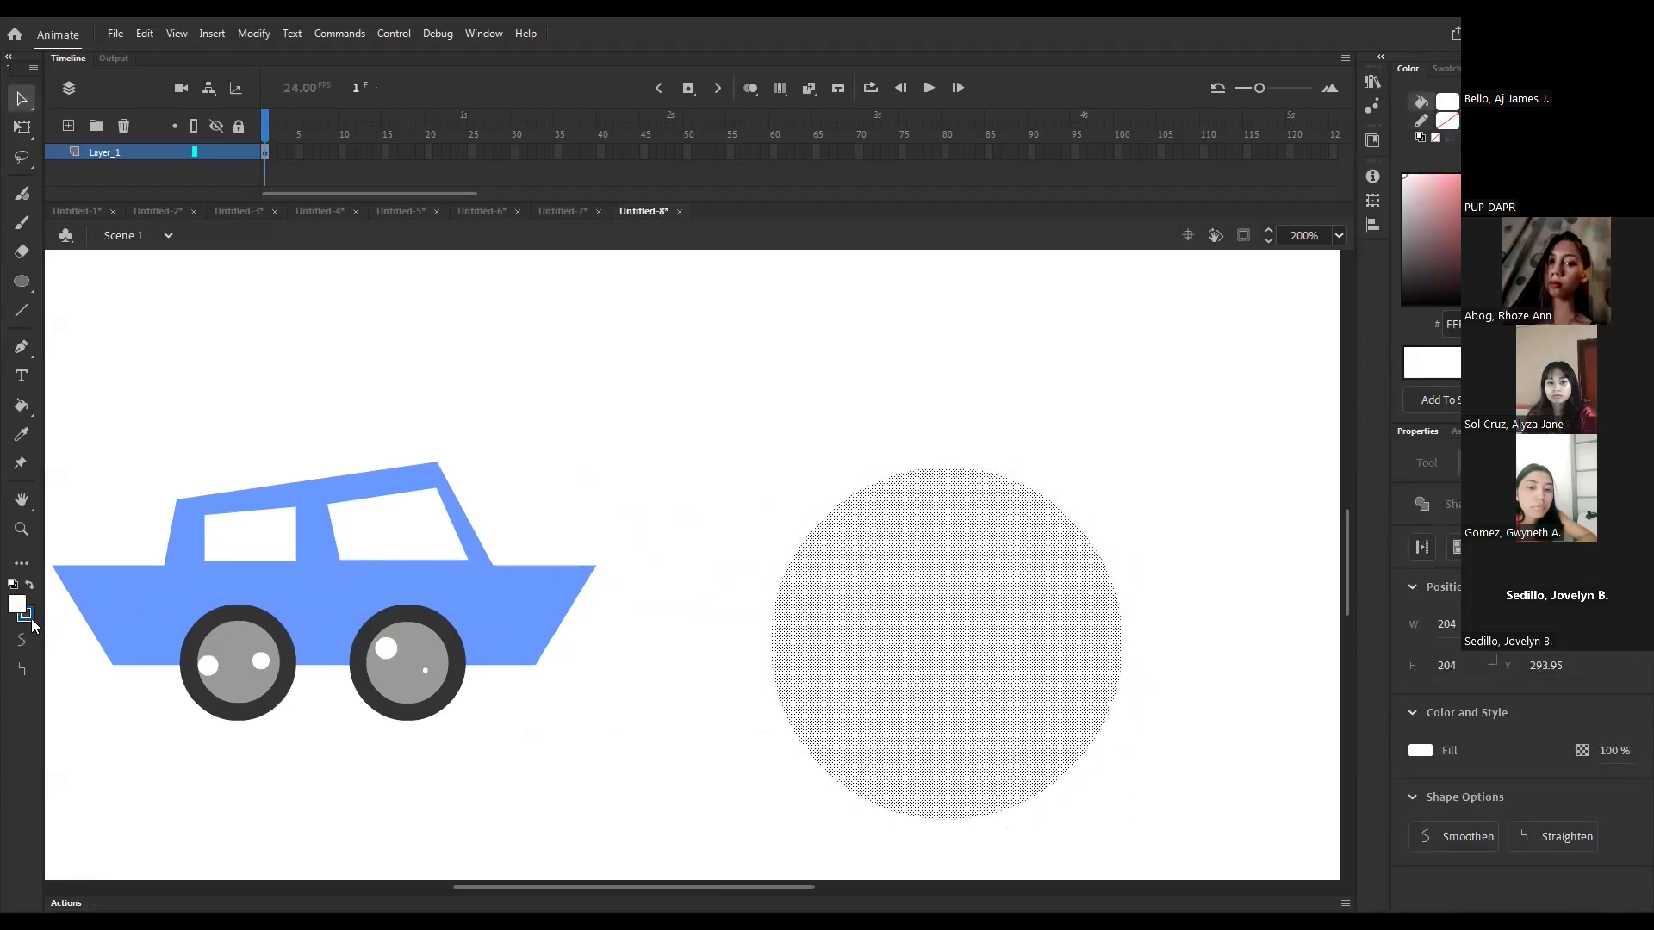
{"action": "left_click", "coordinate": [19, 614]}
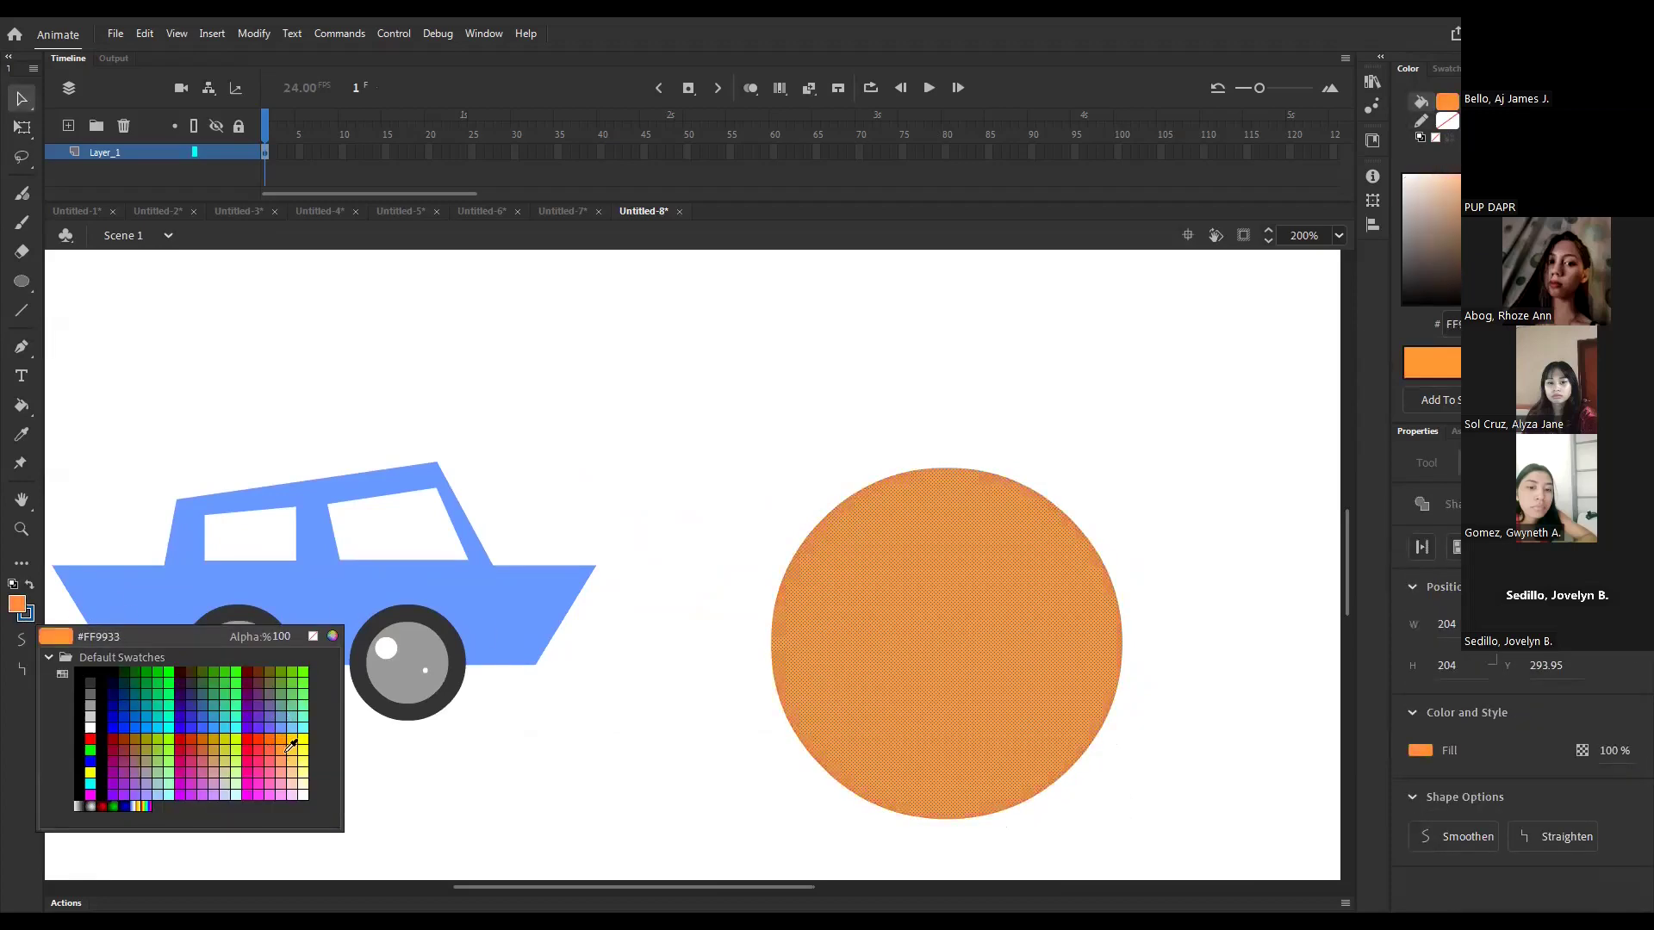
{"action": "left_click", "coordinate": [288, 746]}
{"action": "left_click", "coordinate": [677, 639]}
- Draw a small white circle with a blue outline to the right of the orange circle
{"action": "scroll", "coordinate": [1034, 603], "scroll_direction": "right", "scroll_amount": 3}
{"action": "key", "text": "i"}
{"action": "left_click", "coordinate": [1010, 544]}
{"action": "key", "text": "o"}
{"action": "left_click_drag", "start_coordinate": [973, 545], "coordinate": [1078, 654]}
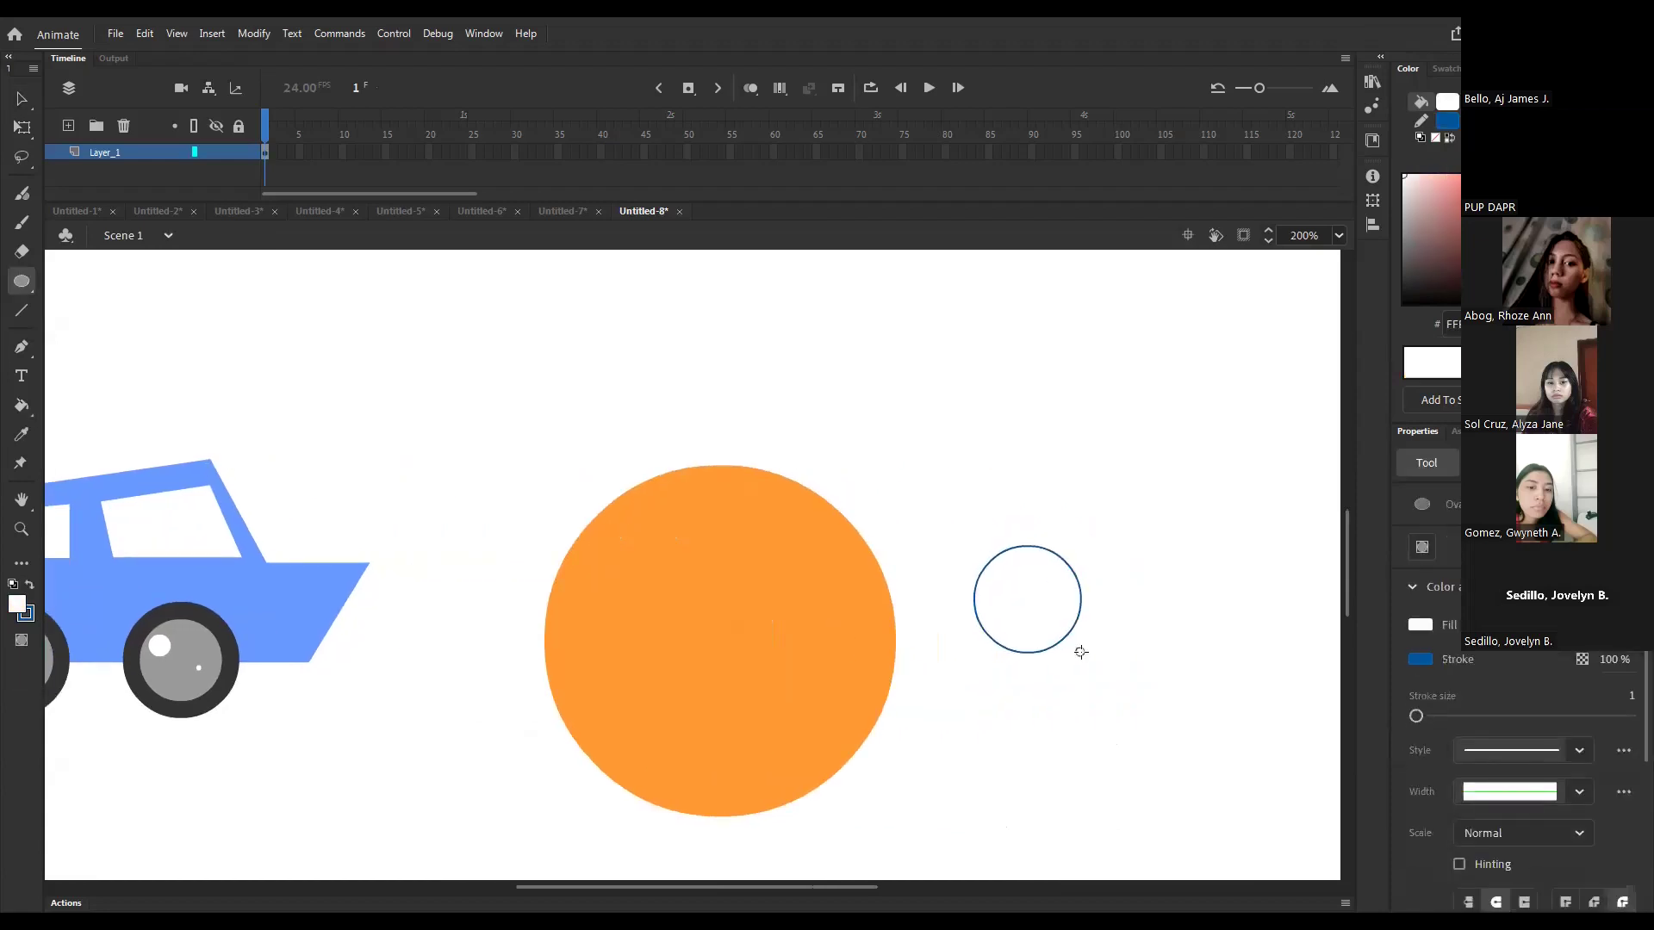
{"action": "key", "text": "v"}
{"action": "scroll", "coordinate": [1034, 646], "scroll_direction": "right", "scroll_amount": 3}
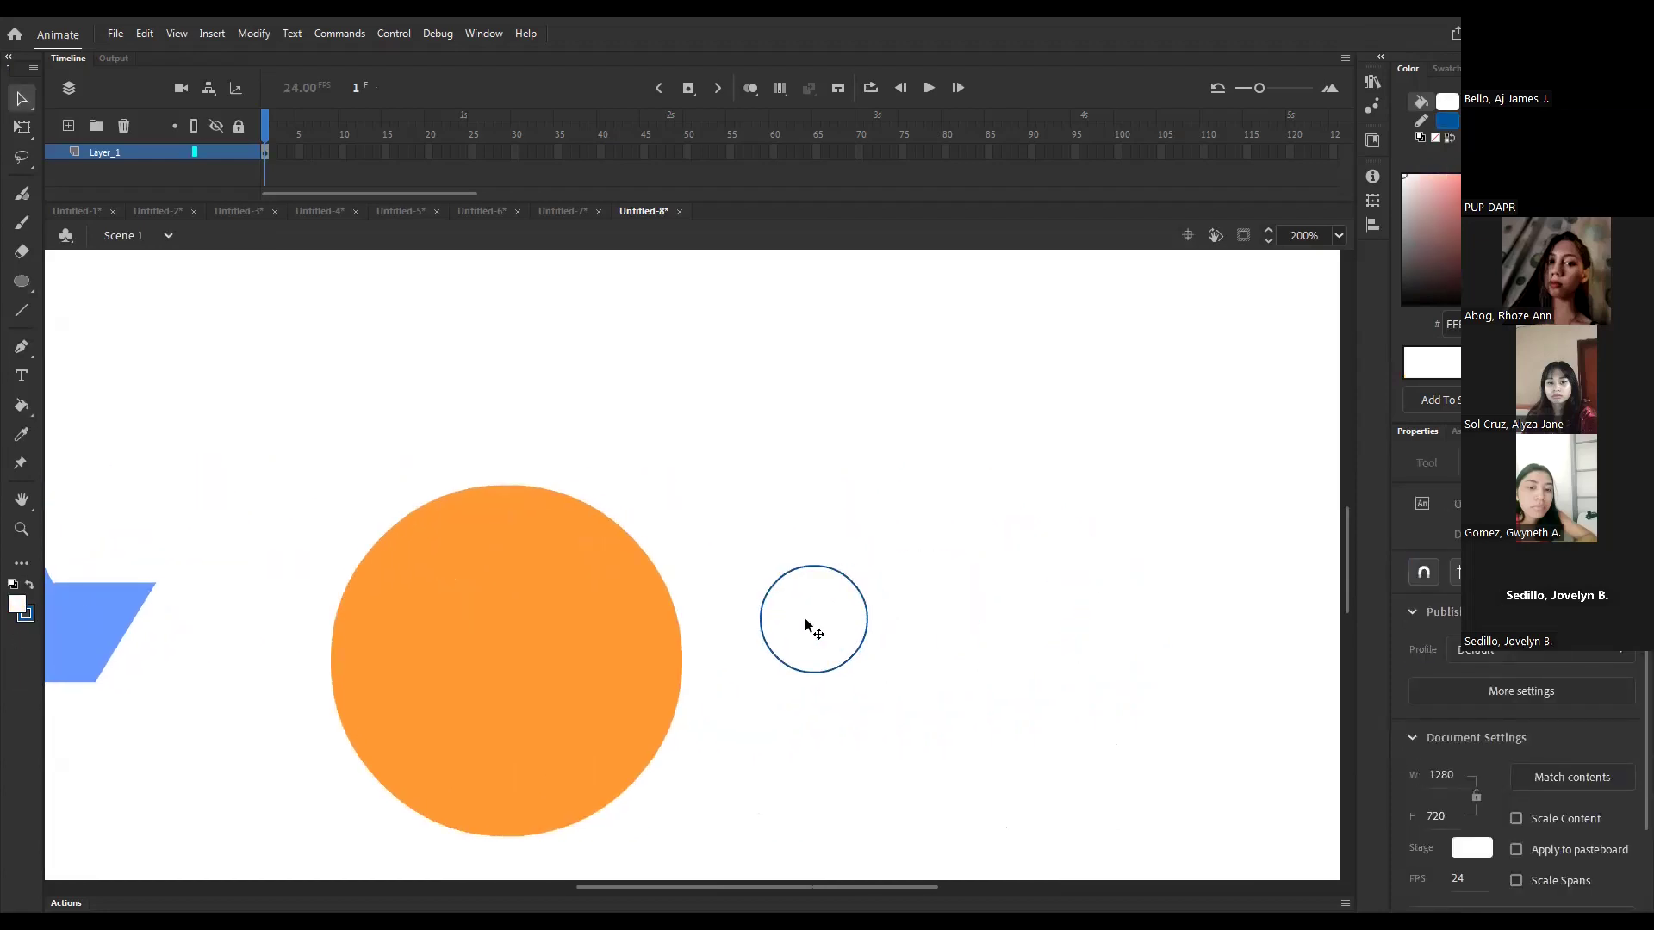
- Duplicate the small blue-outlined white circle to its right to make the second eye
{"action": "key", "text": "alt"}
{"action": "left_click_drag", "start_coordinate": [736, 569], "coordinate": [929, 743]}
{"action": "left_click_drag", "start_coordinate": [735, 498], "coordinate": [972, 763]}
{"action": "left_click_drag", "start_coordinate": [808, 617], "coordinate": [1051, 617], "text": "alt"}
- Draw a smaller circle about 34 px wide below the first eye circle
{"action": "left_click", "coordinate": [1007, 635]}
{"action": "left_click", "coordinate": [820, 748]}
{"action": "left_click_drag", "start_coordinate": [810, 770], "coordinate": [870, 732]}
{"action": "key", "text": "o"}
{"action": "key", "text": "v"}
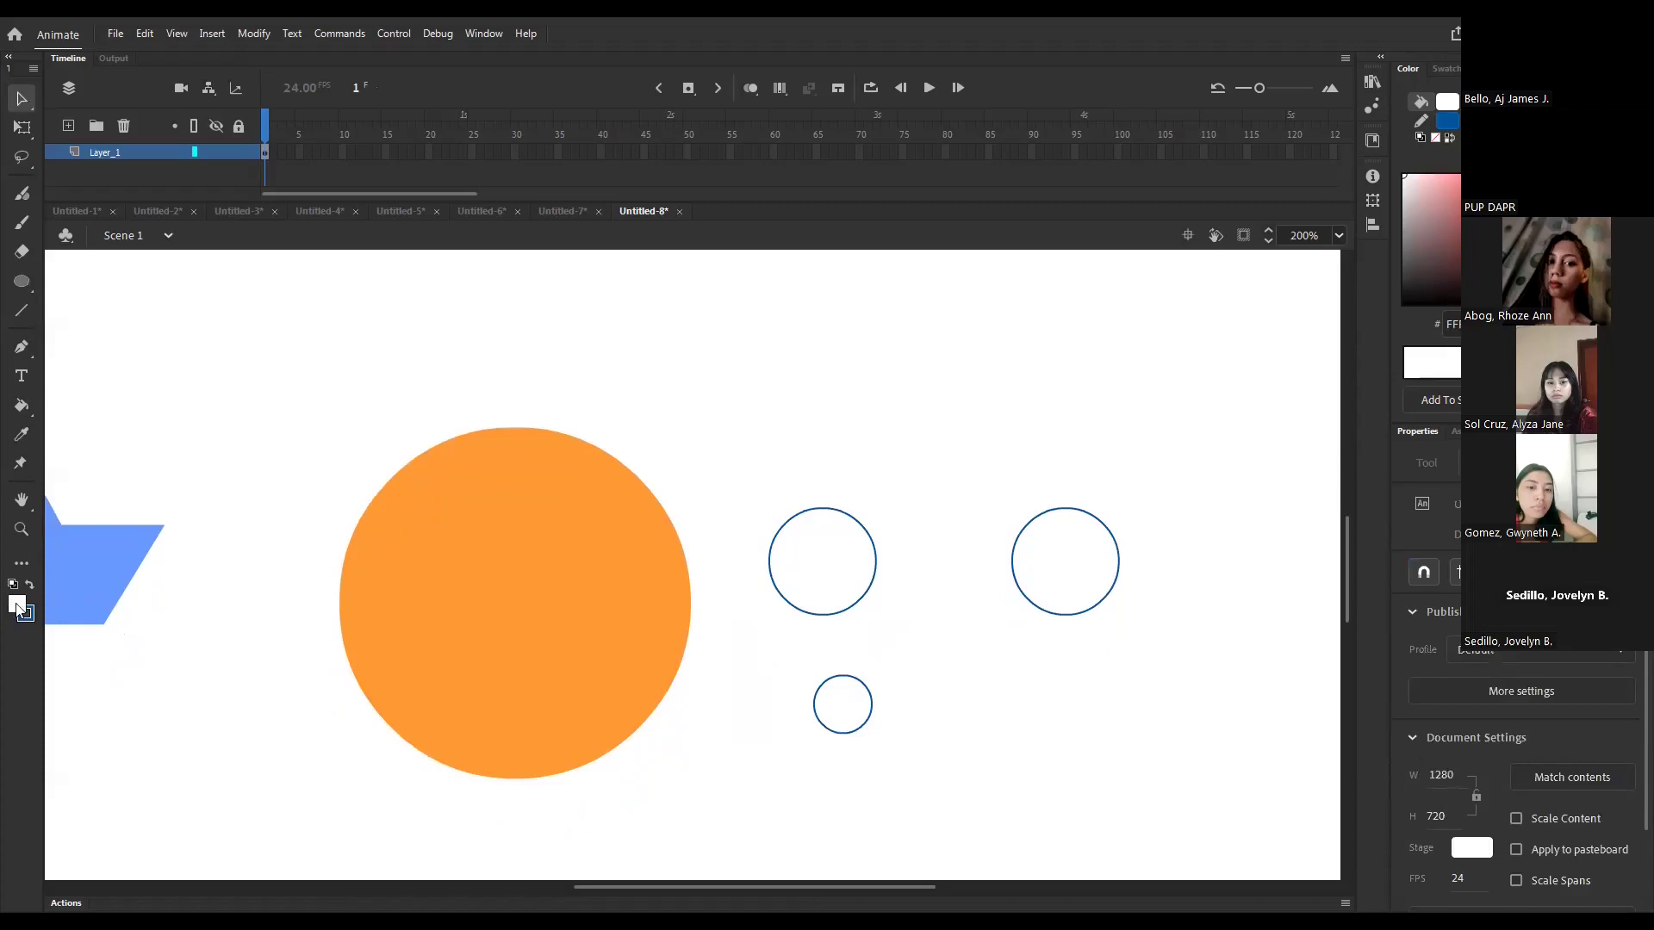
- Fill the smallest circle with black #000000 to form a pupil
{"action": "left_click", "coordinate": [21, 605]}
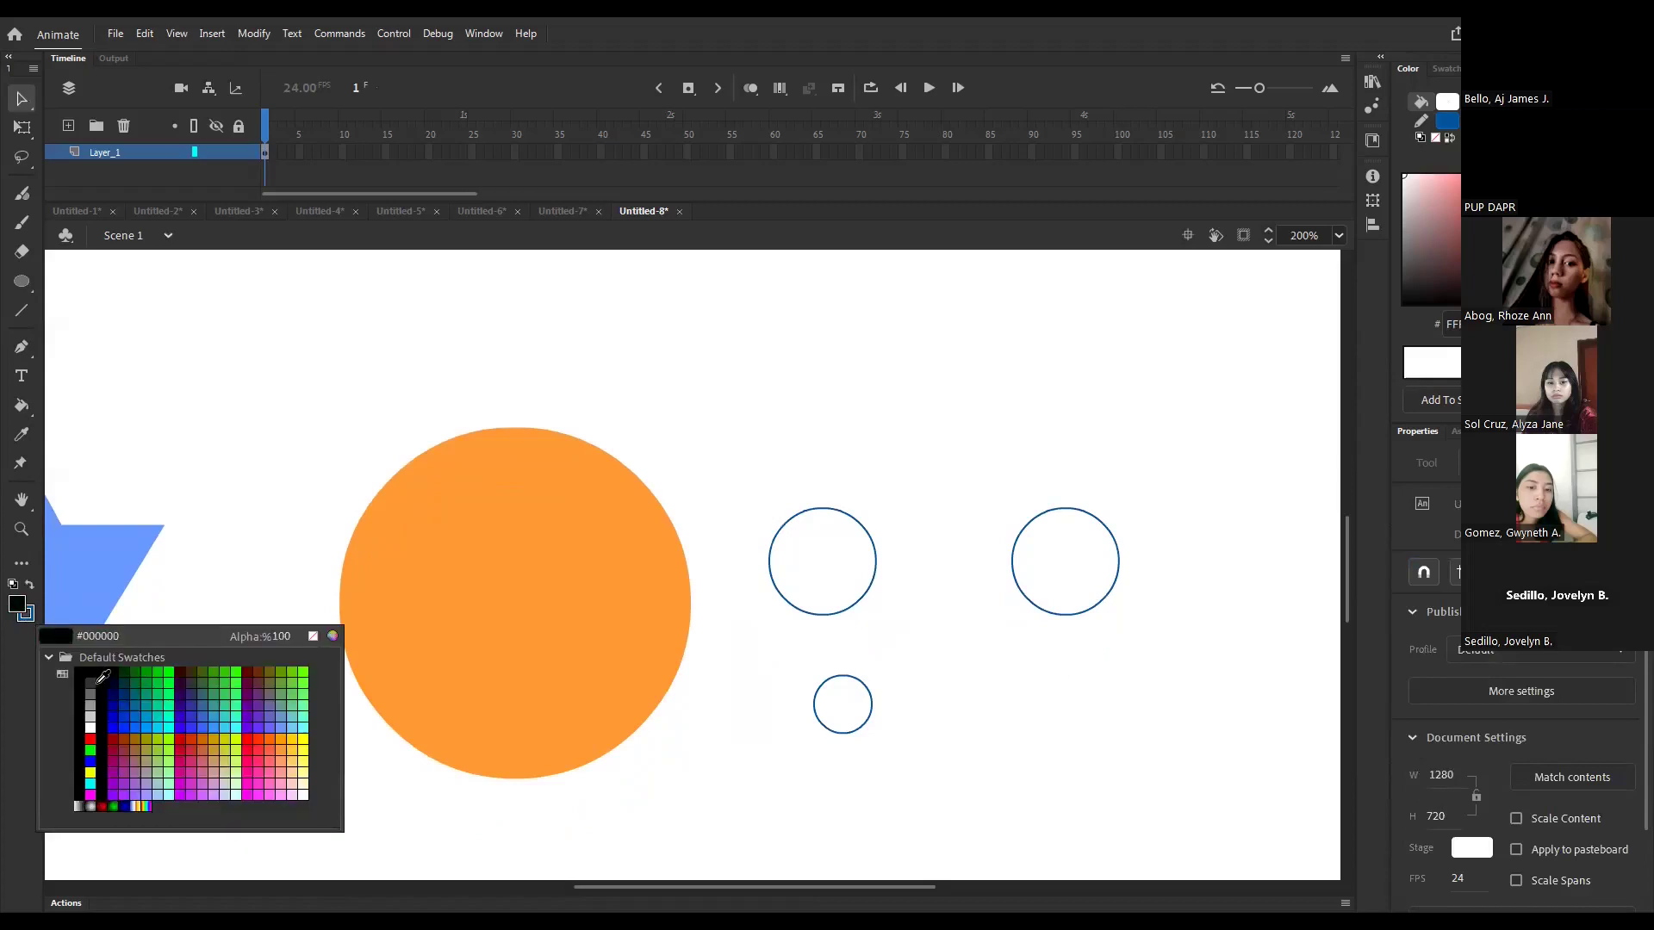
{"action": "left_click", "coordinate": [101, 680]}
{"action": "key", "text": "k"}
{"action": "left_click", "coordinate": [853, 708]}
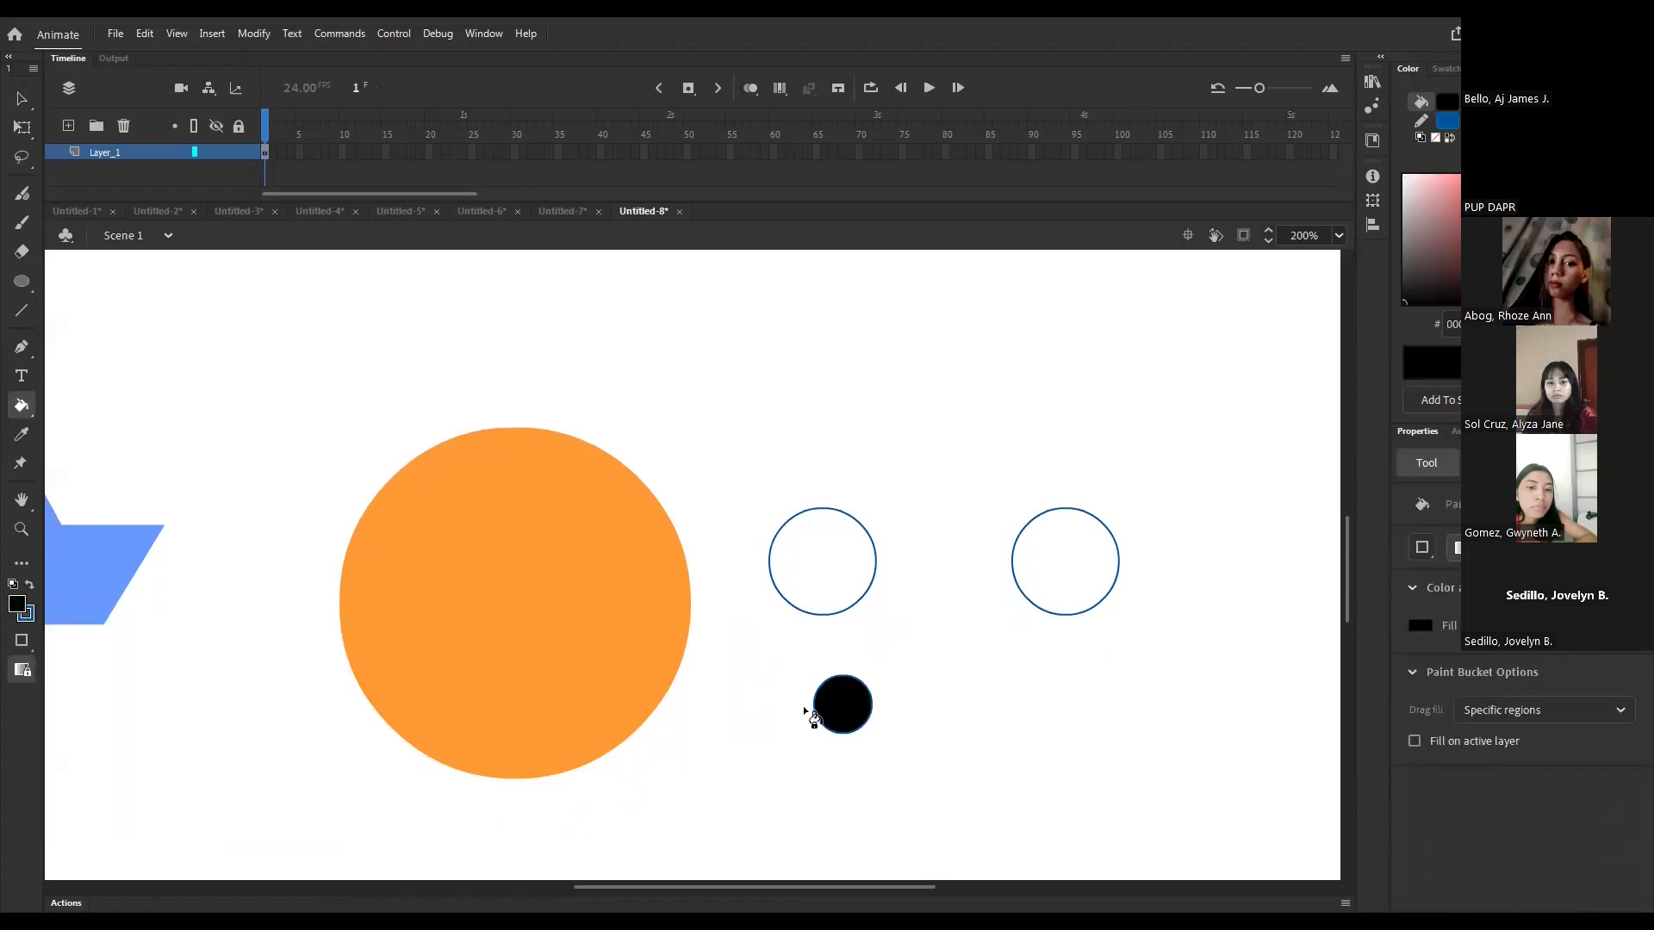
- Add a tiny white highlight circle in the upper-left part of the black pupil
{"action": "key", "text": "v"}
{"action": "key", "text": "i"}
{"action": "left_click", "coordinate": [817, 564]}
{"action": "key", "text": "o"}
{"action": "left_click_drag", "start_coordinate": [824, 682], "coordinate": [838, 697]}
{"action": "key", "text": "v"}
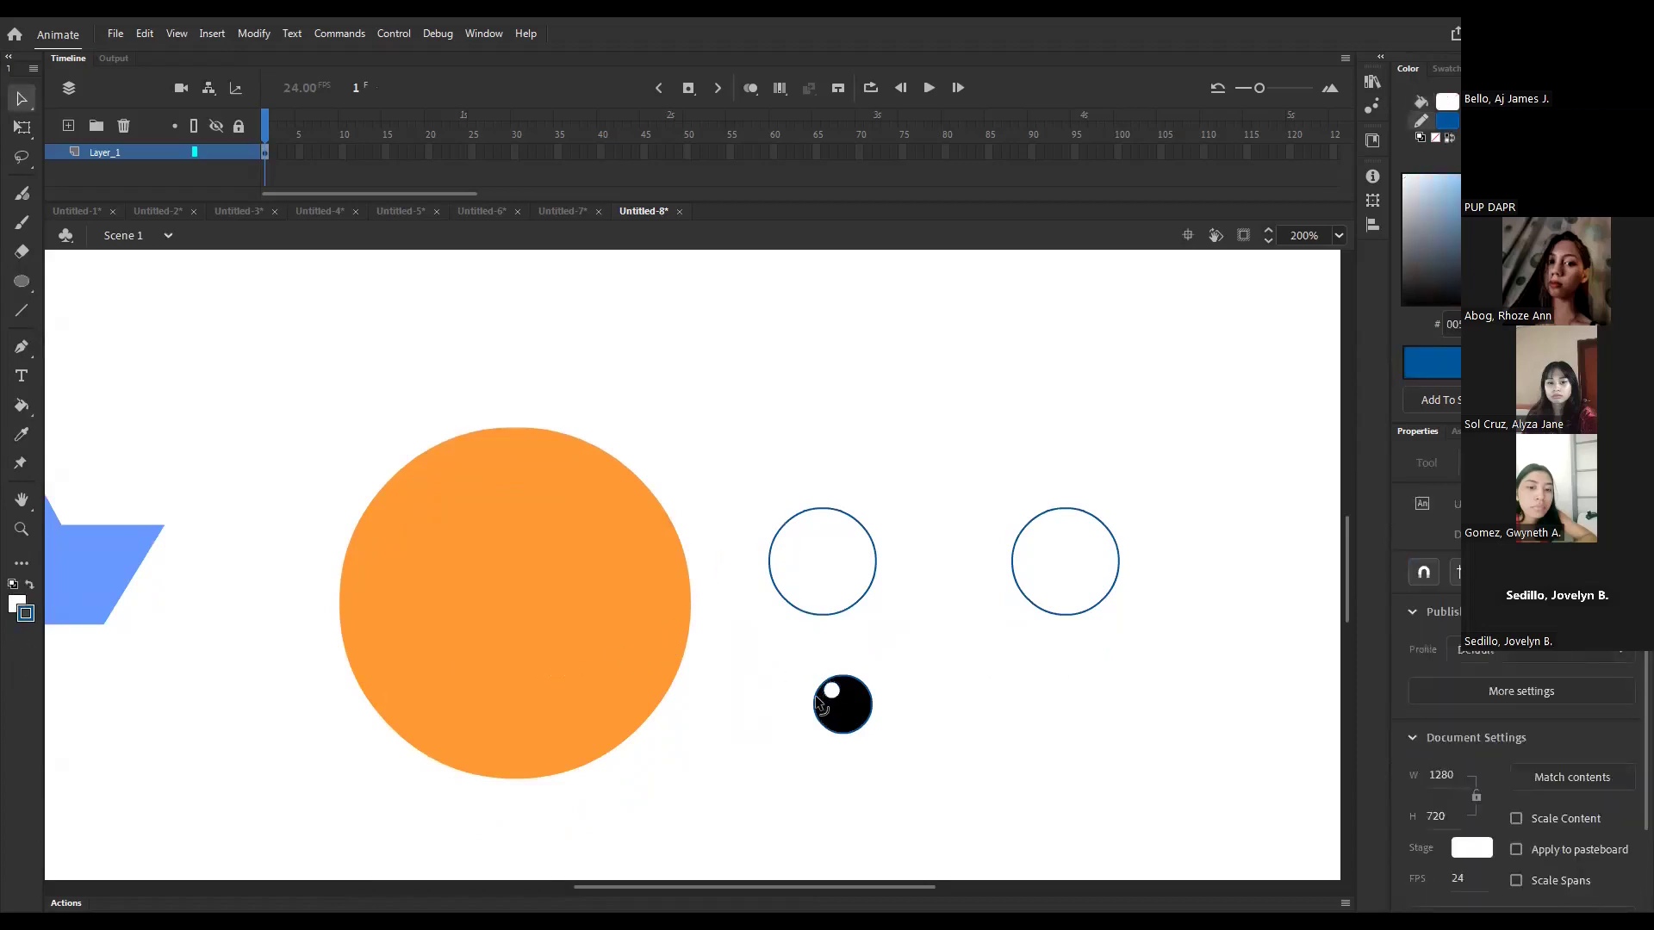
- Delete the blue outlines of both eye circles
{"action": "left_click", "coordinate": [797, 614]}
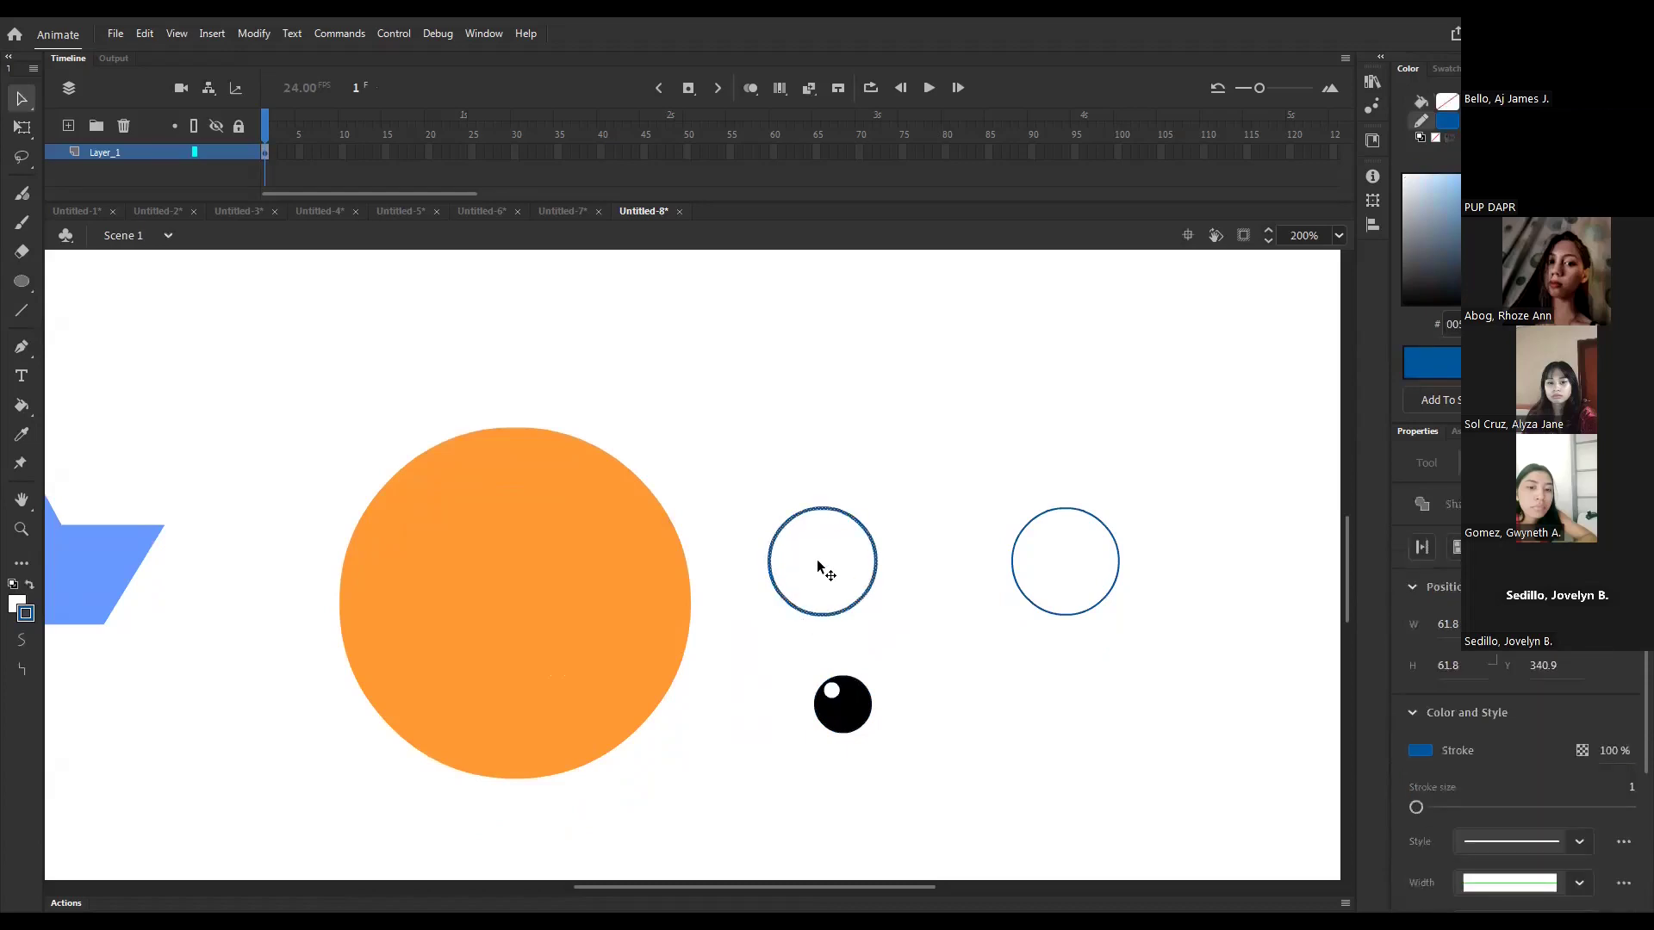
{"action": "key", "text": "Delete"}
{"action": "left_click", "coordinate": [1015, 573]}
{"action": "key", "text": "Delete"}
{"action": "left_click", "coordinate": [1026, 568]}
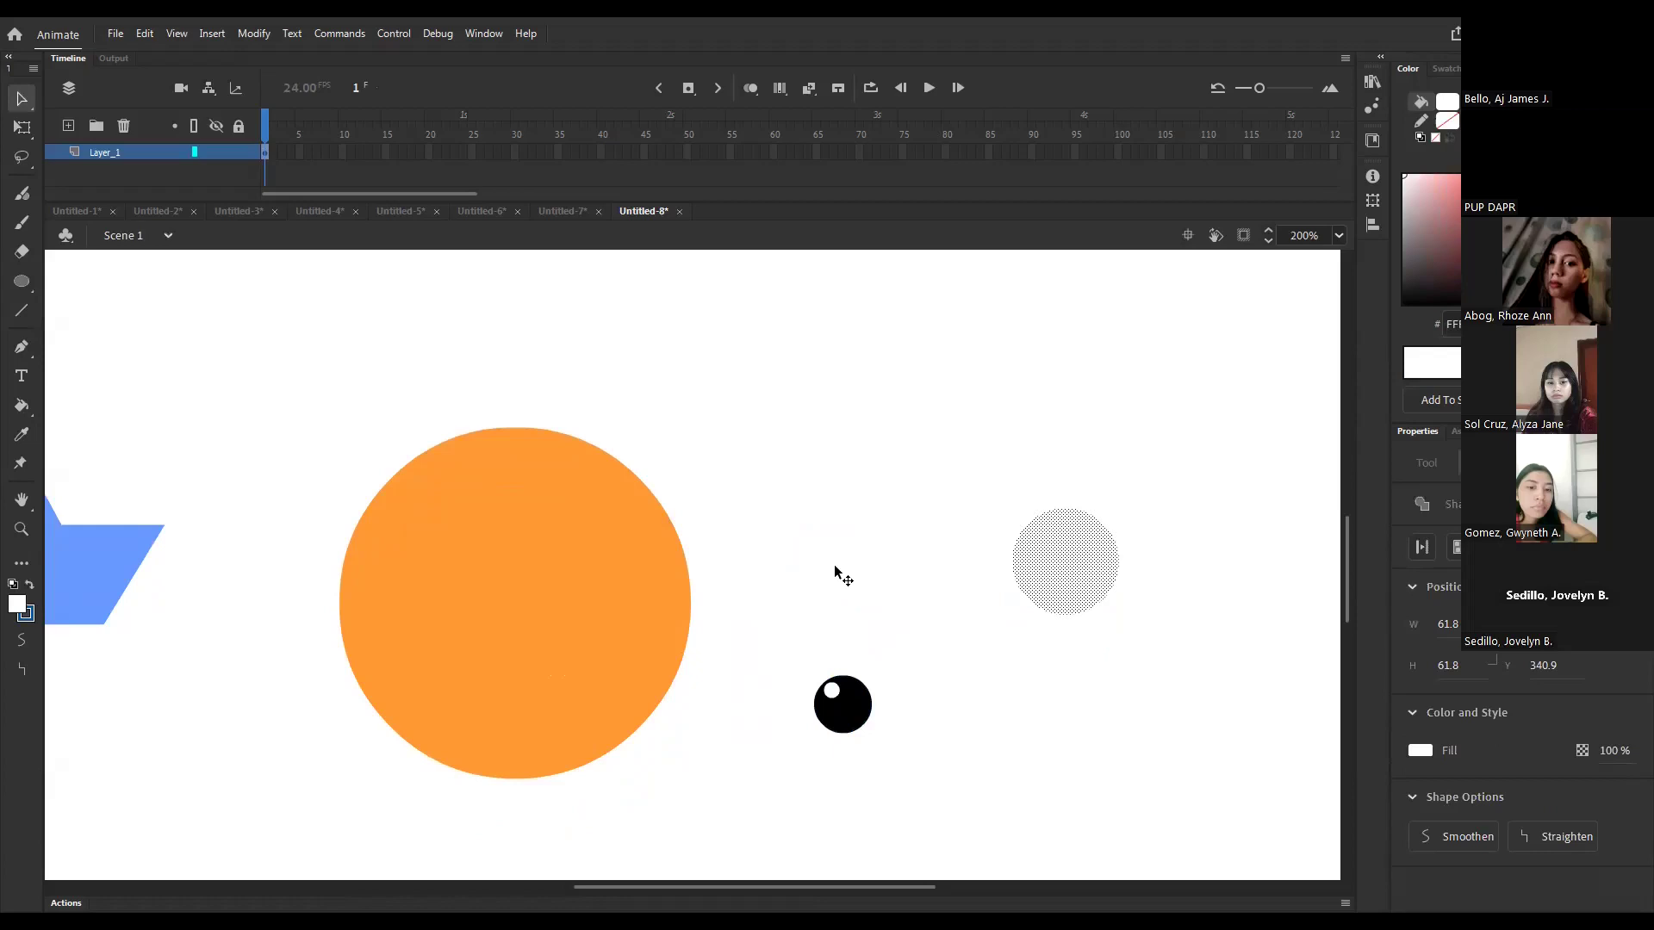
- Move the orange circle to the right and arrange both white eyes with their black pupils on it
{"action": "left_click_drag", "start_coordinate": [741, 649], "coordinate": [898, 760]}
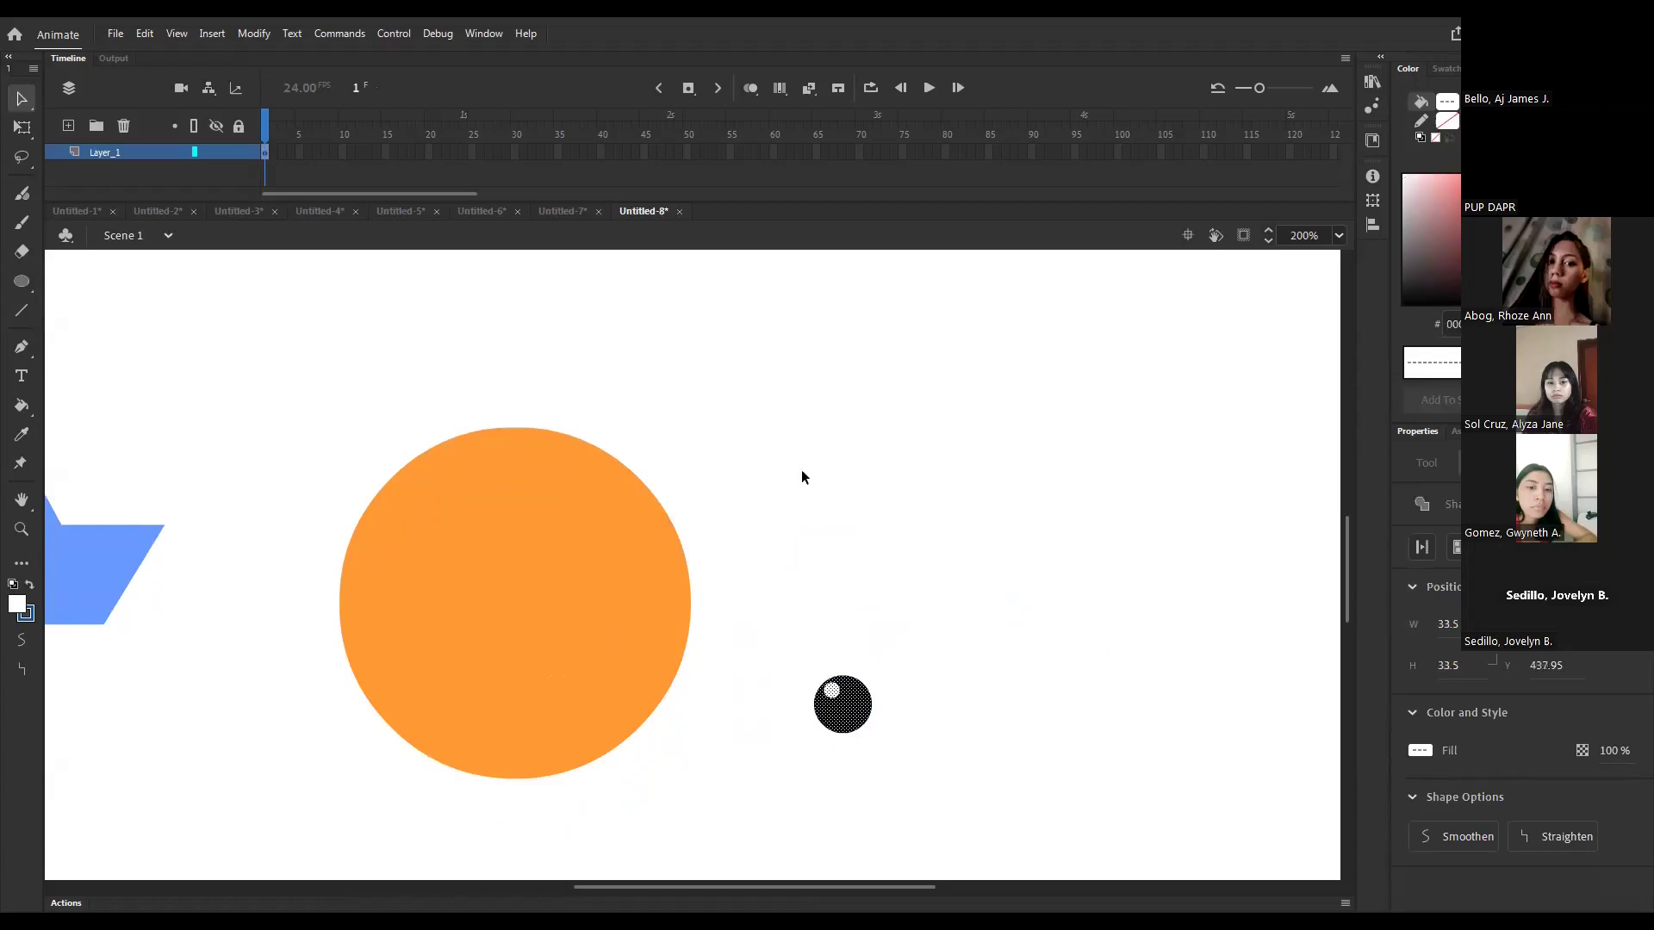
{"action": "left_click", "coordinate": [872, 598]}
{"action": "left_click", "coordinate": [528, 602]}
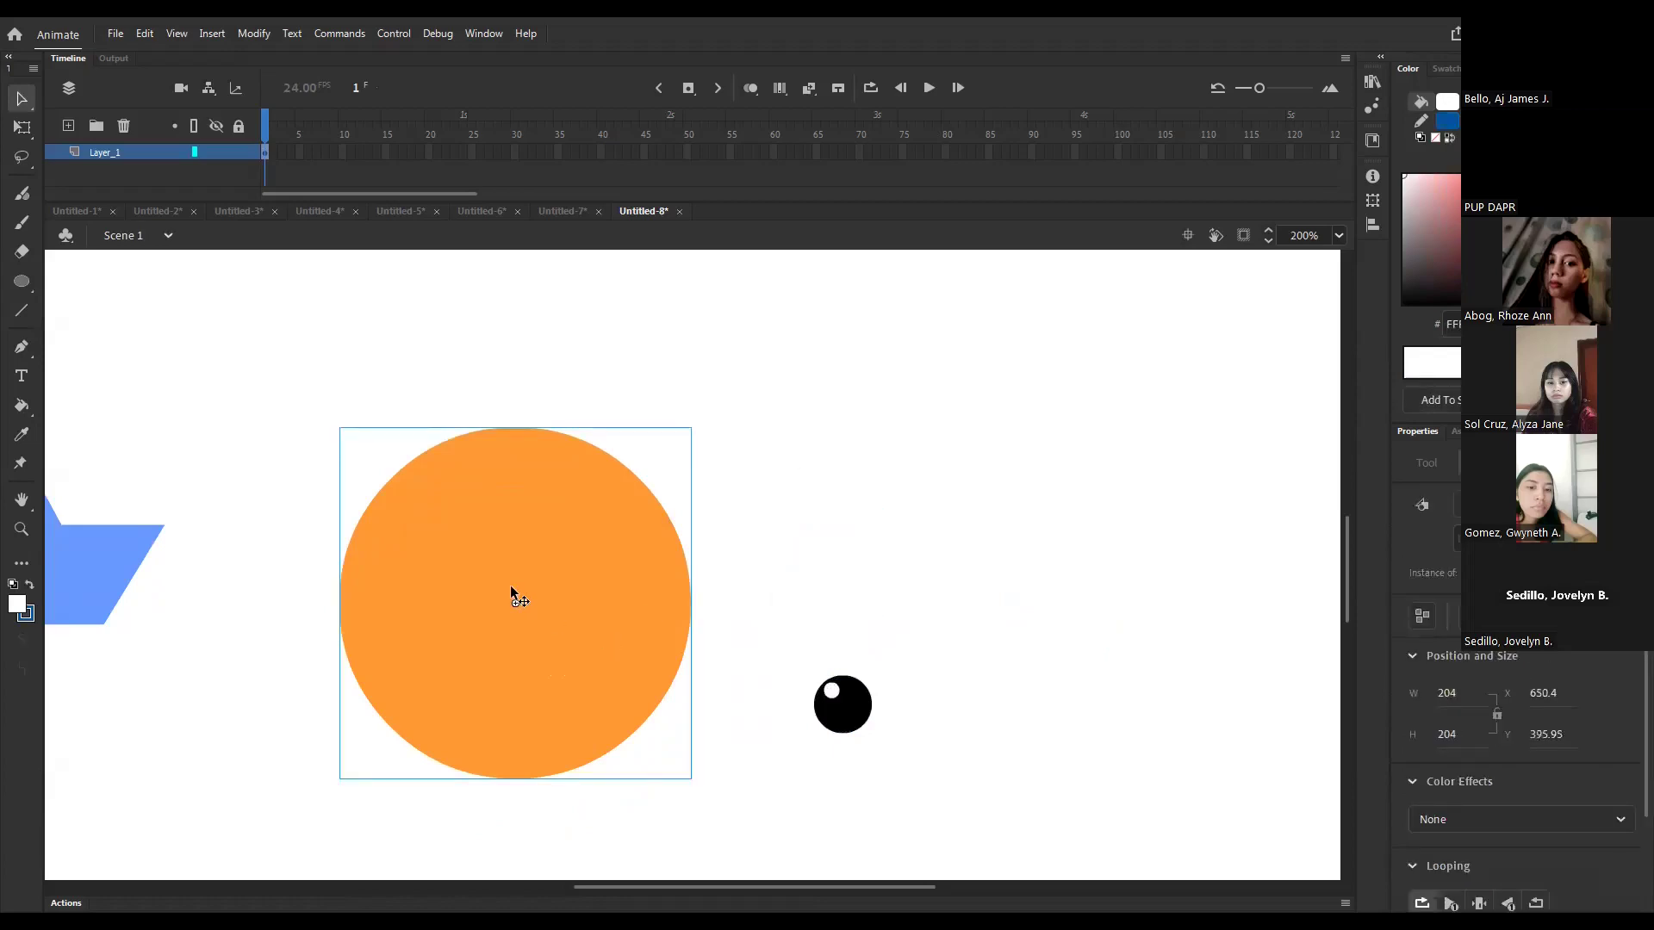
{"action": "left_click_drag", "start_coordinate": [514, 596], "coordinate": [888, 629]}
{"action": "left_click", "coordinate": [1007, 417]}
{"action": "left_click_drag", "start_coordinate": [1082, 583], "coordinate": [942, 635]}
{"action": "left_click_drag", "start_coordinate": [805, 570], "coordinate": [802, 627]}
{"action": "mouse_move", "coordinate": [839, 720]}
{"action": "left_mouse_down"}
{"action": "mouse_move", "coordinate": [822, 633]}
{"action": "mouse_move", "coordinate": [966, 633]}
{"action": "left_mouse_up"}
- Draw a circle about 141 px wide to the left of the orange face and recolour its fill red
{"action": "key", "text": "o"}
{"action": "left_click_drag", "start_coordinate": [380, 548], "coordinate": [623, 794]}
{"action": "key", "text": "v"}
{"action": "left_click", "coordinate": [554, 713]}
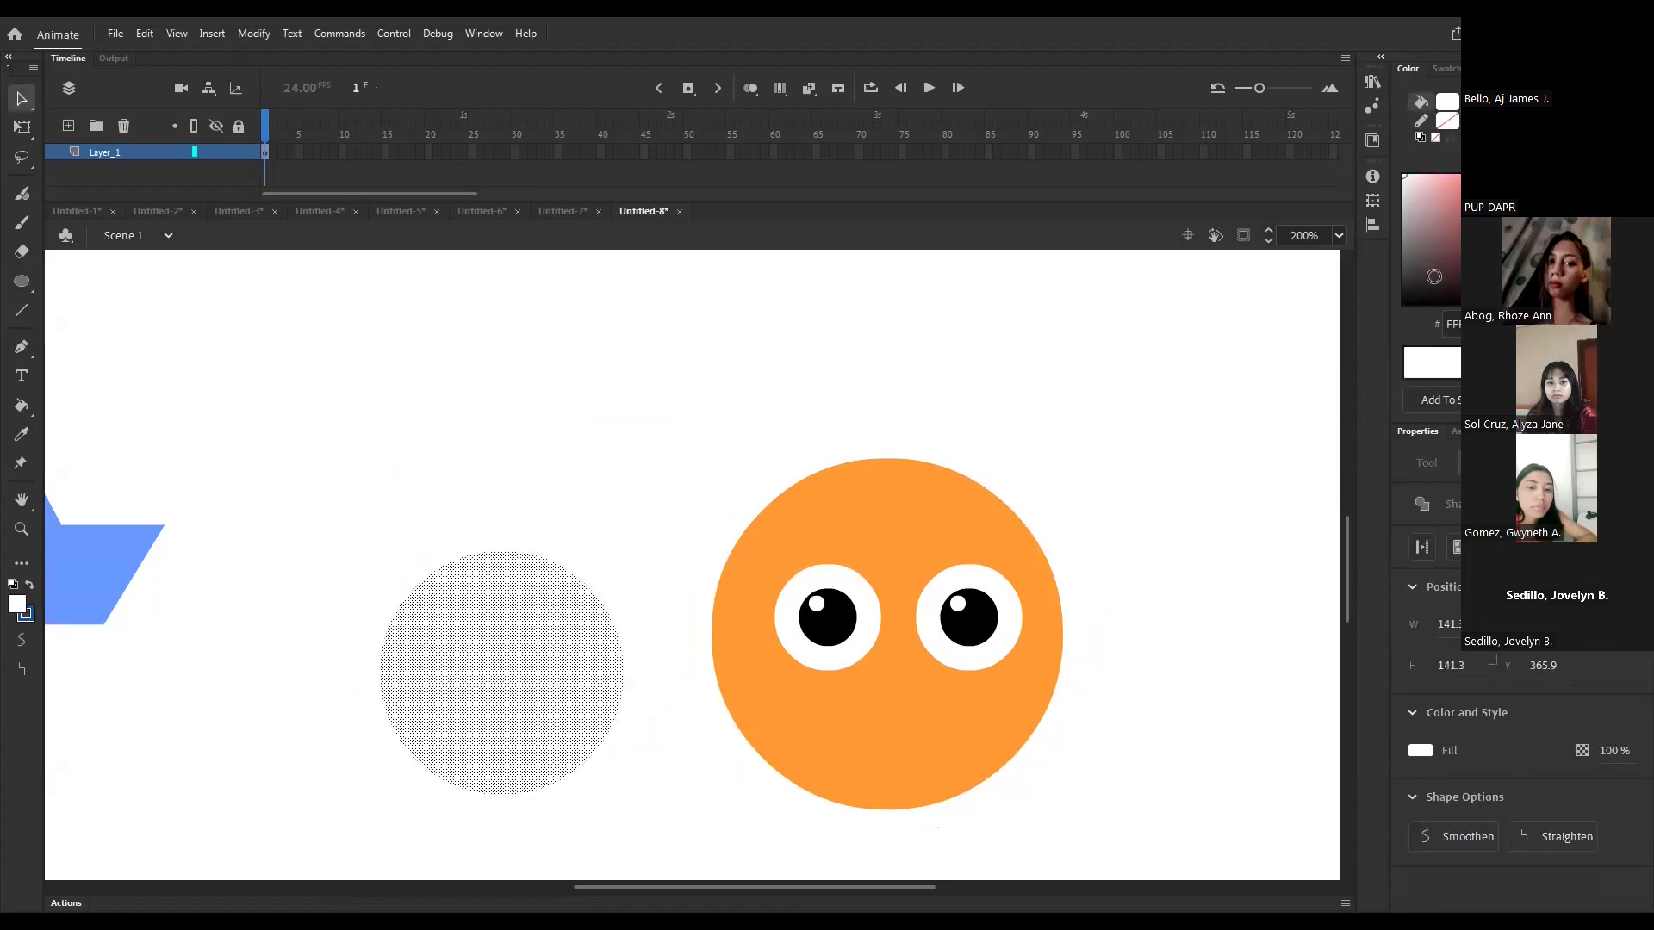
{"action": "left_click", "coordinate": [1495, 203]}
- Delete the upper half of the red circle and colour the remaining shape's top strip light grey as teeth
{"action": "left_click_drag", "start_coordinate": [315, 489], "coordinate": [660, 674]}
{"action": "key", "text": "Delete"}
{"action": "left_click_drag", "start_coordinate": [339, 616], "coordinate": [646, 700]}
{"action": "left_click_drag", "start_coordinate": [1452, 196], "coordinate": [1400, 191]}
- Colour the lowest part of the mouth pink and bend its upper edge upward into a tongue
{"action": "left_click_drag", "start_coordinate": [390, 816], "coordinate": [641, 752]}
{"action": "left_click_drag", "start_coordinate": [1501, 213], "coordinate": [1463, 184]}
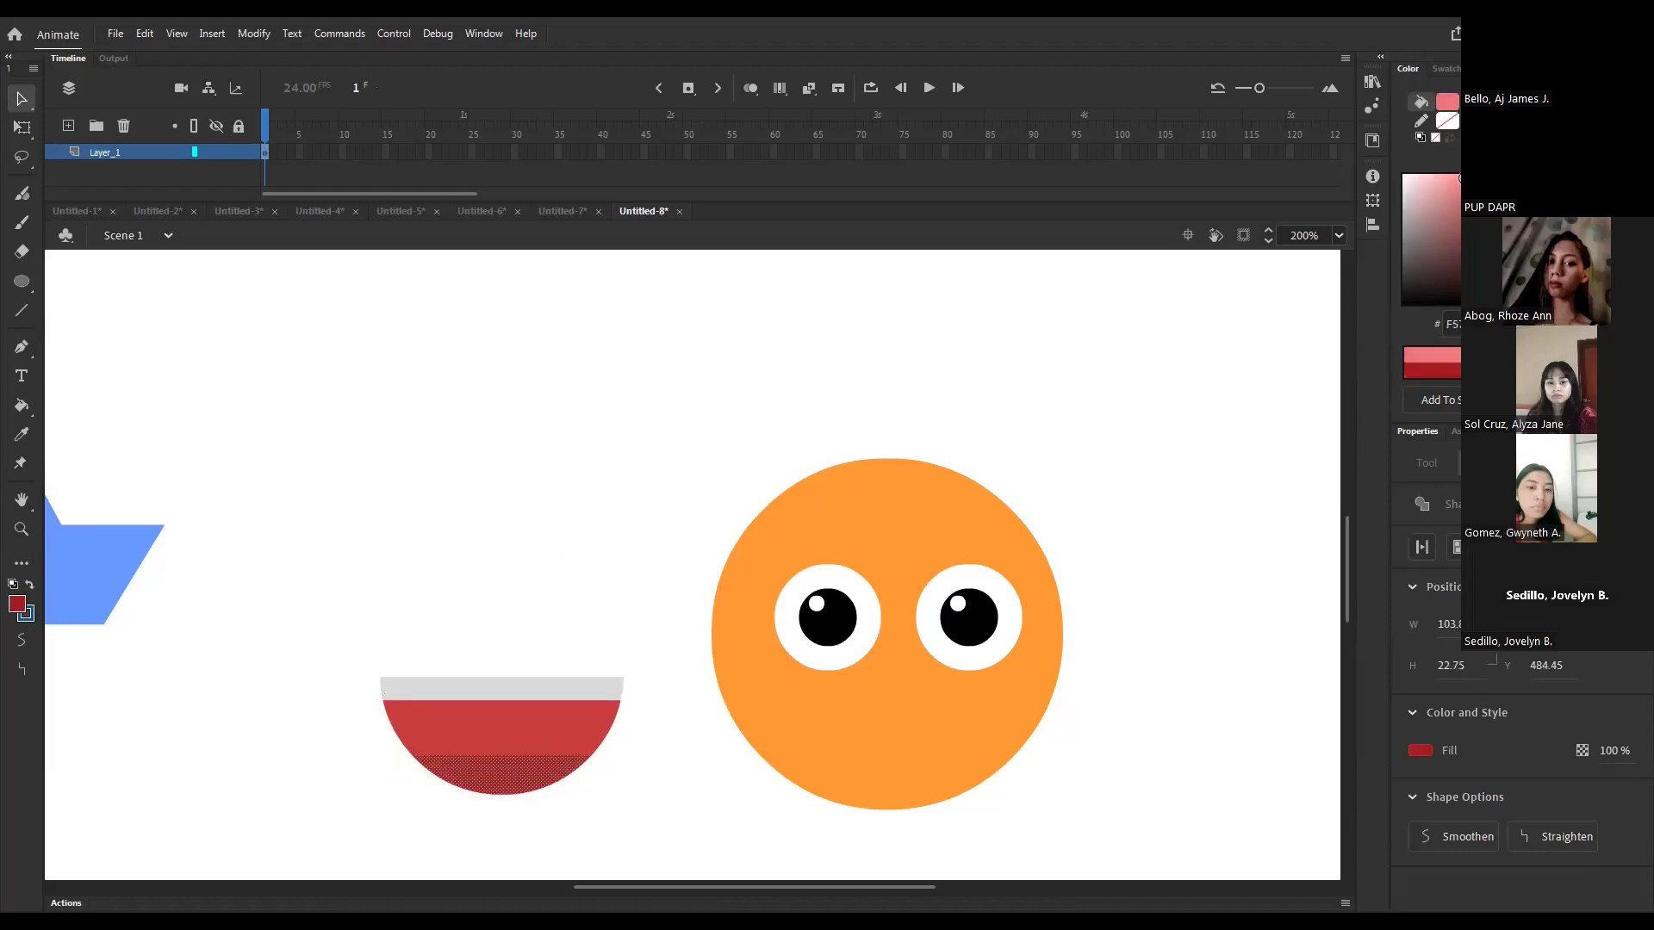
{"action": "left_click", "coordinate": [543, 597]}
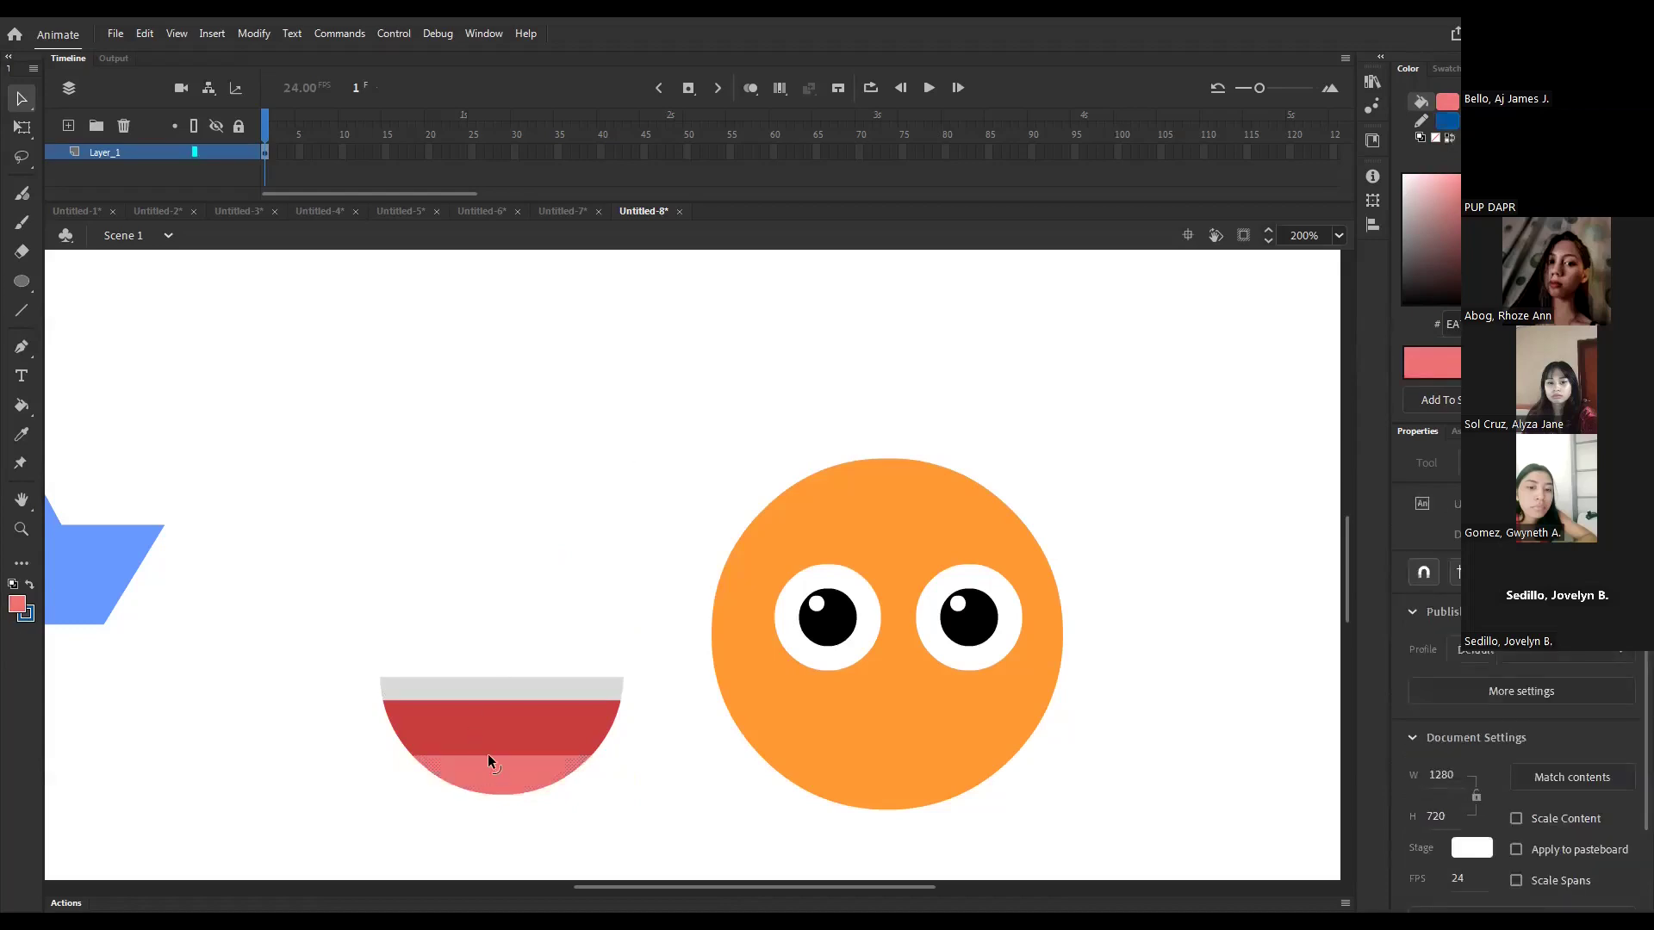
{"action": "left_click_drag", "start_coordinate": [488, 753], "coordinate": [488, 728]}
- Place the complete mouth on the orange face just below the eyes
{"action": "left_click_drag", "start_coordinate": [344, 622], "coordinate": [677, 865]}
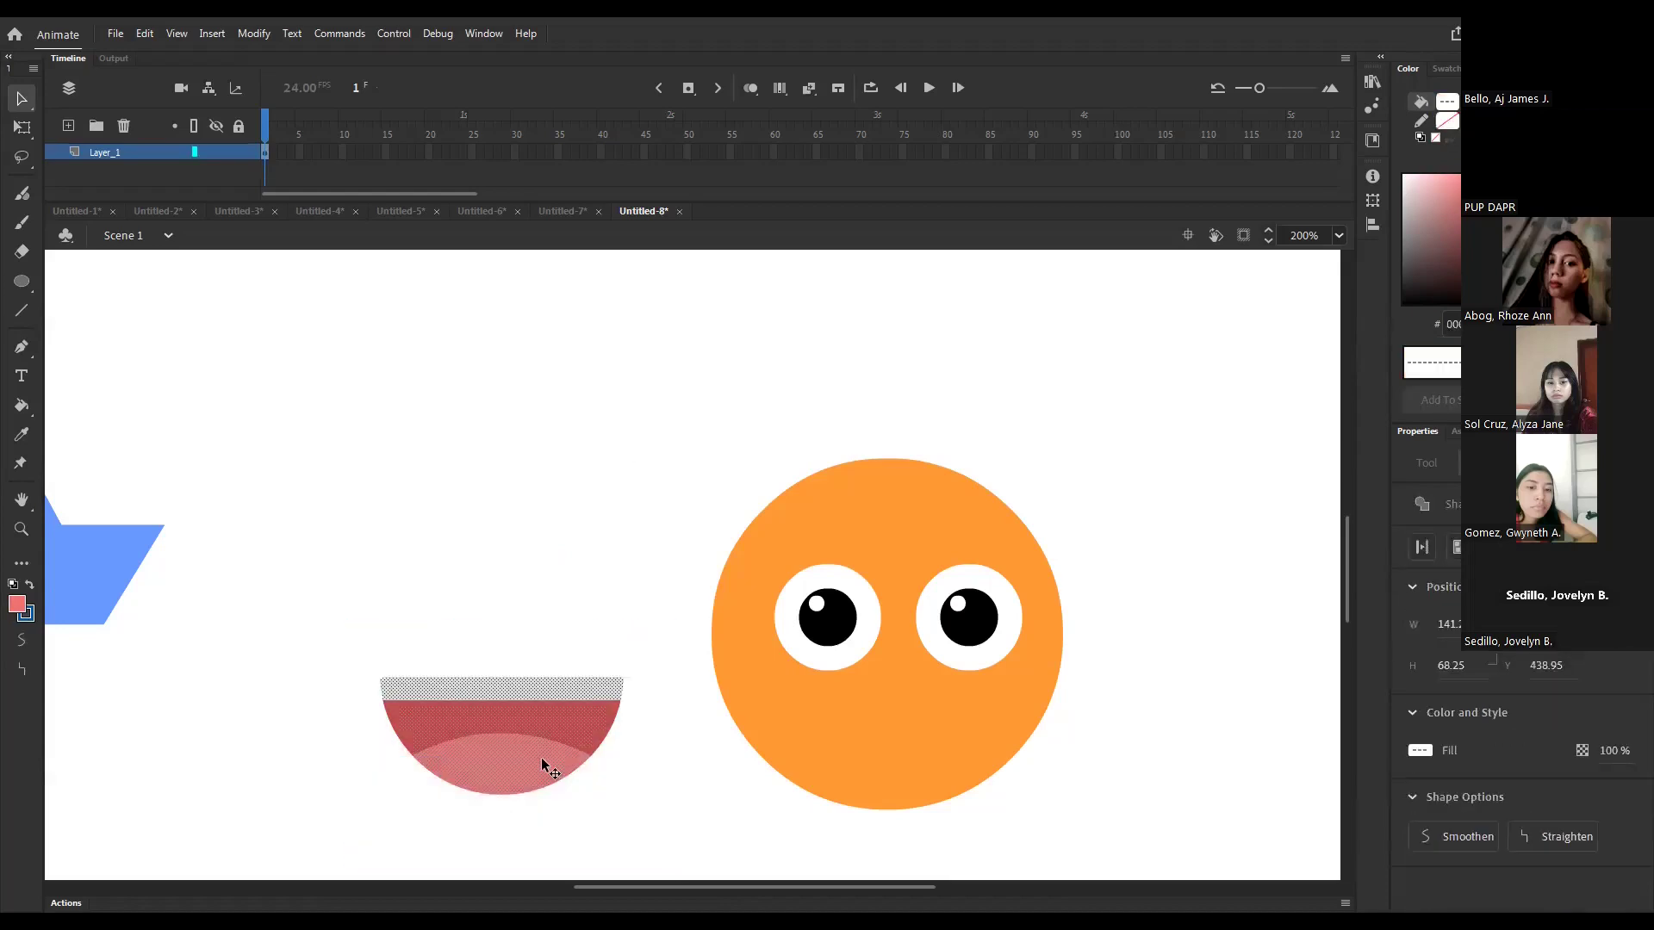
{"action": "left_click_drag", "start_coordinate": [506, 738], "coordinate": [892, 737]}
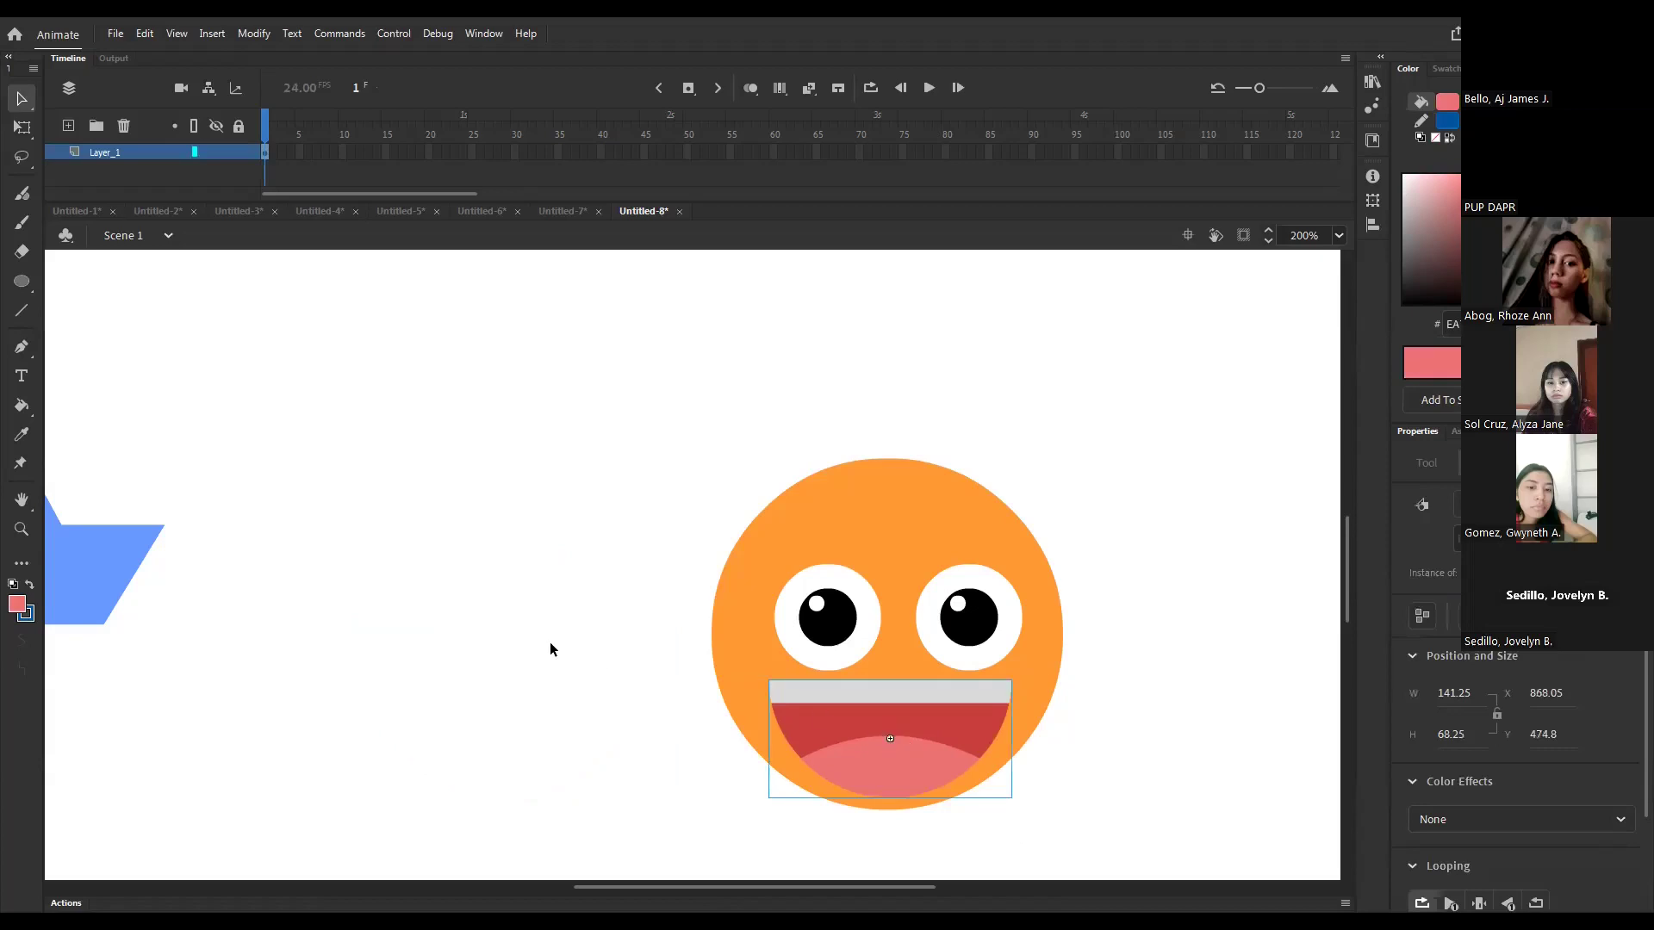
{"action": "key", "text": "ctrl+2"}
- Convert the complete face to a Graphic symbol and move it closer to the car
{"action": "left_click_drag", "start_coordinate": [833, 520], "coordinate": [1117, 767]}
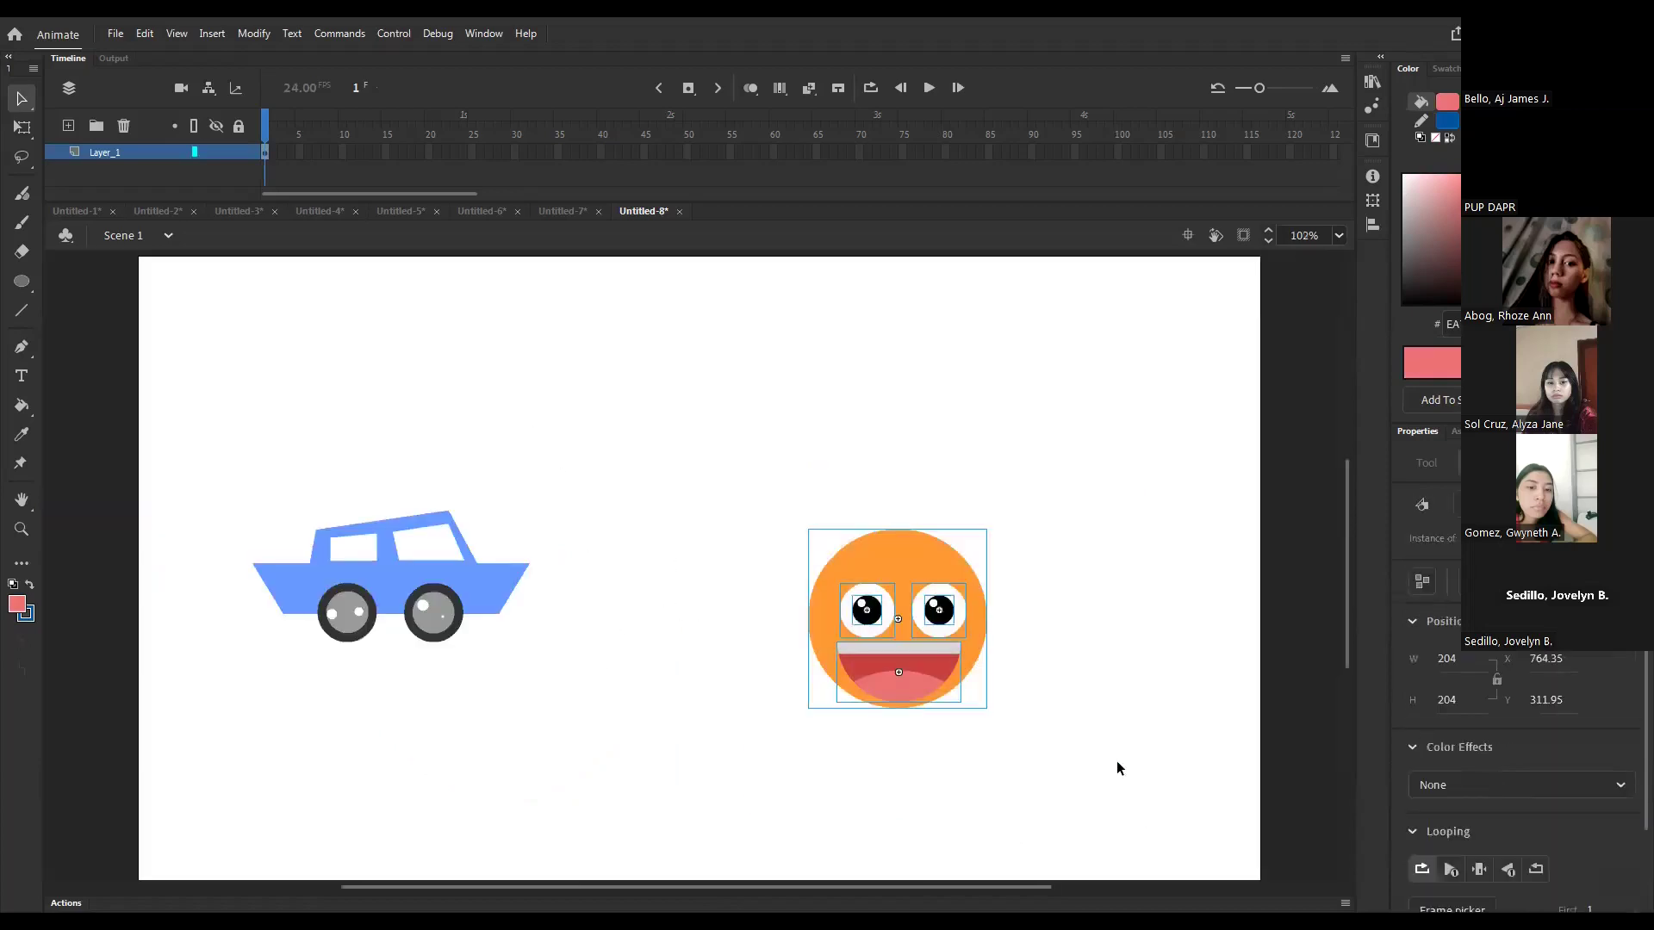
{"action": "key", "text": "F8"}
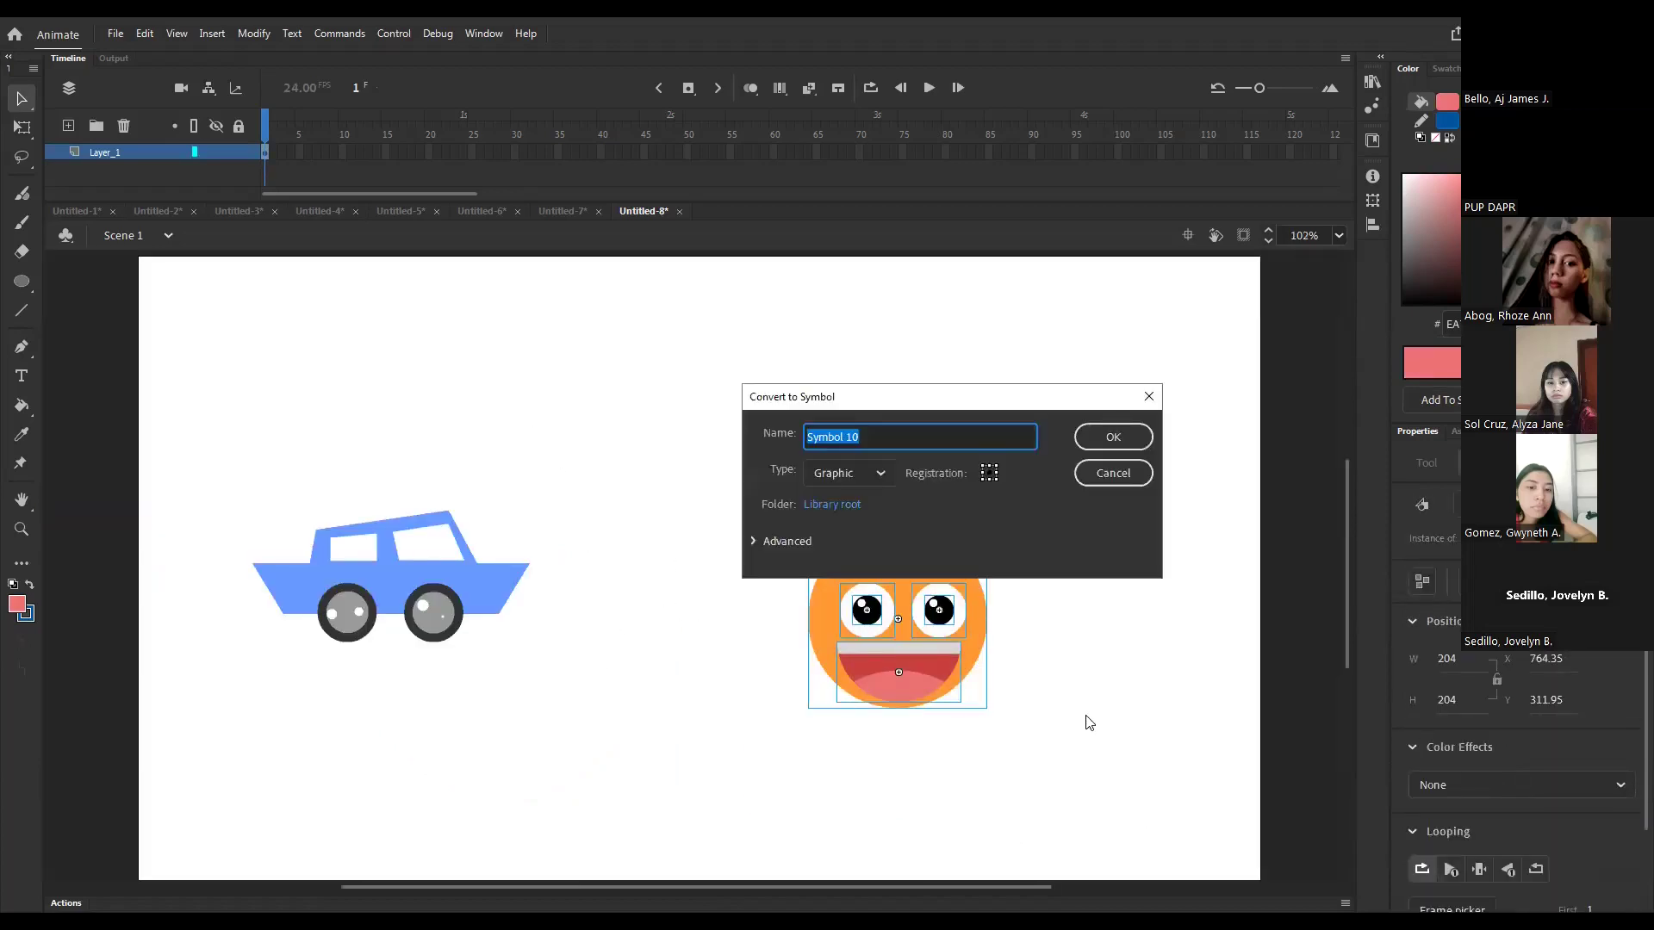
{"action": "key", "text": "Return"}
{"action": "left_click_drag", "start_coordinate": [929, 633], "coordinate": [722, 601]}
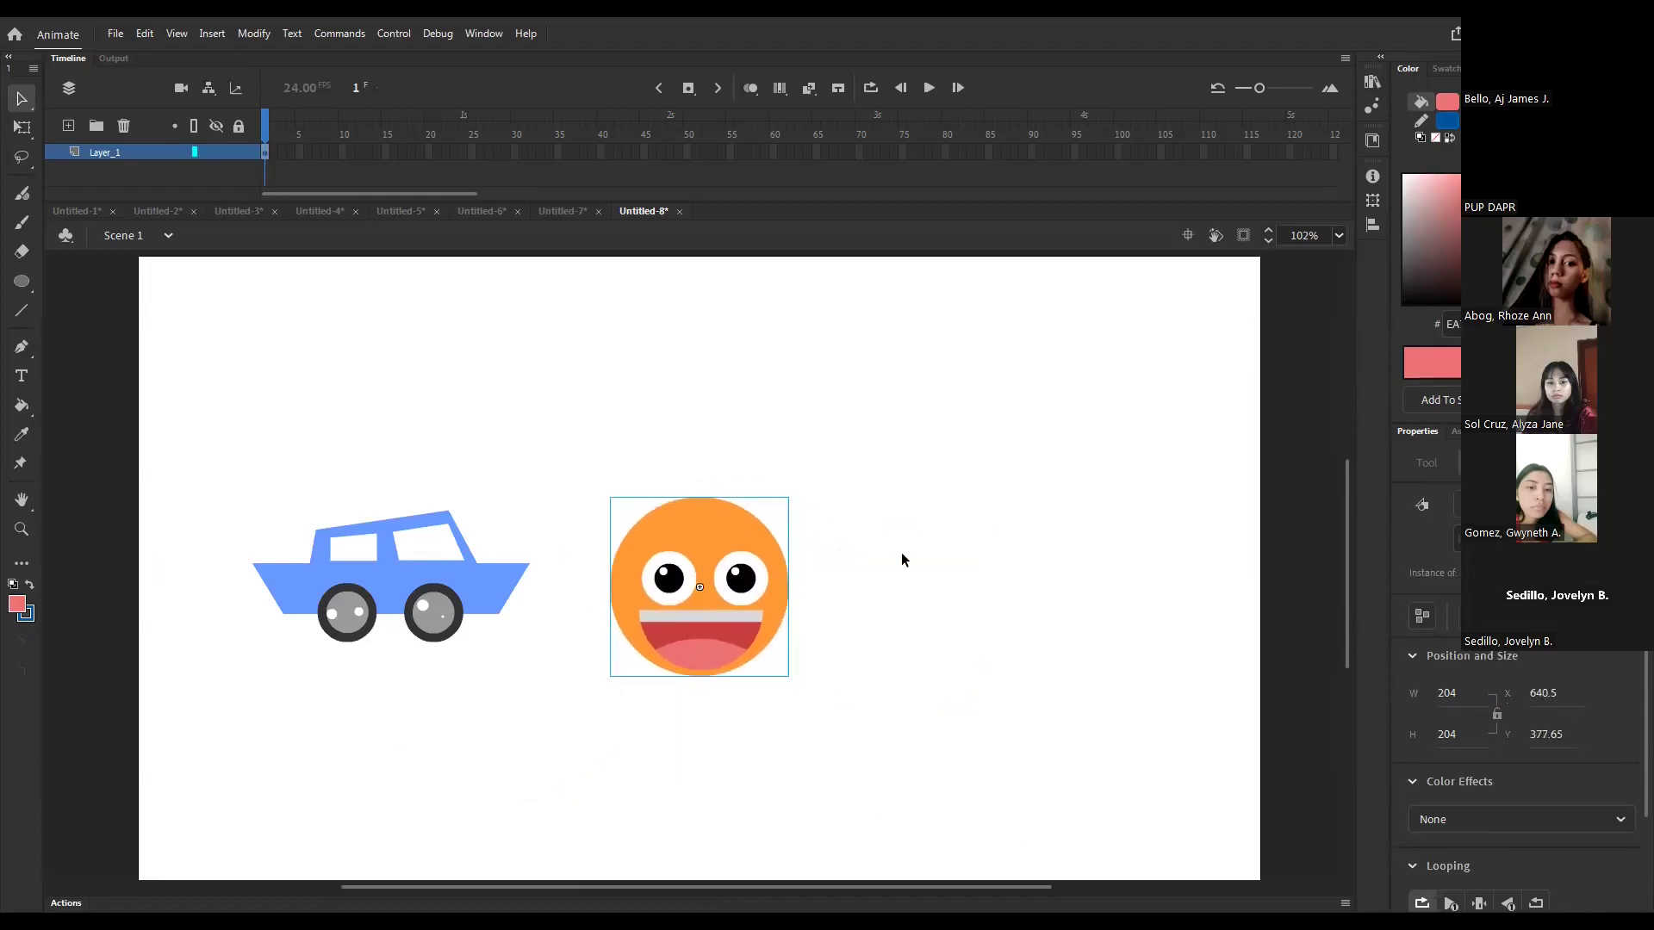
{"action": "left_click", "coordinate": [903, 559]}
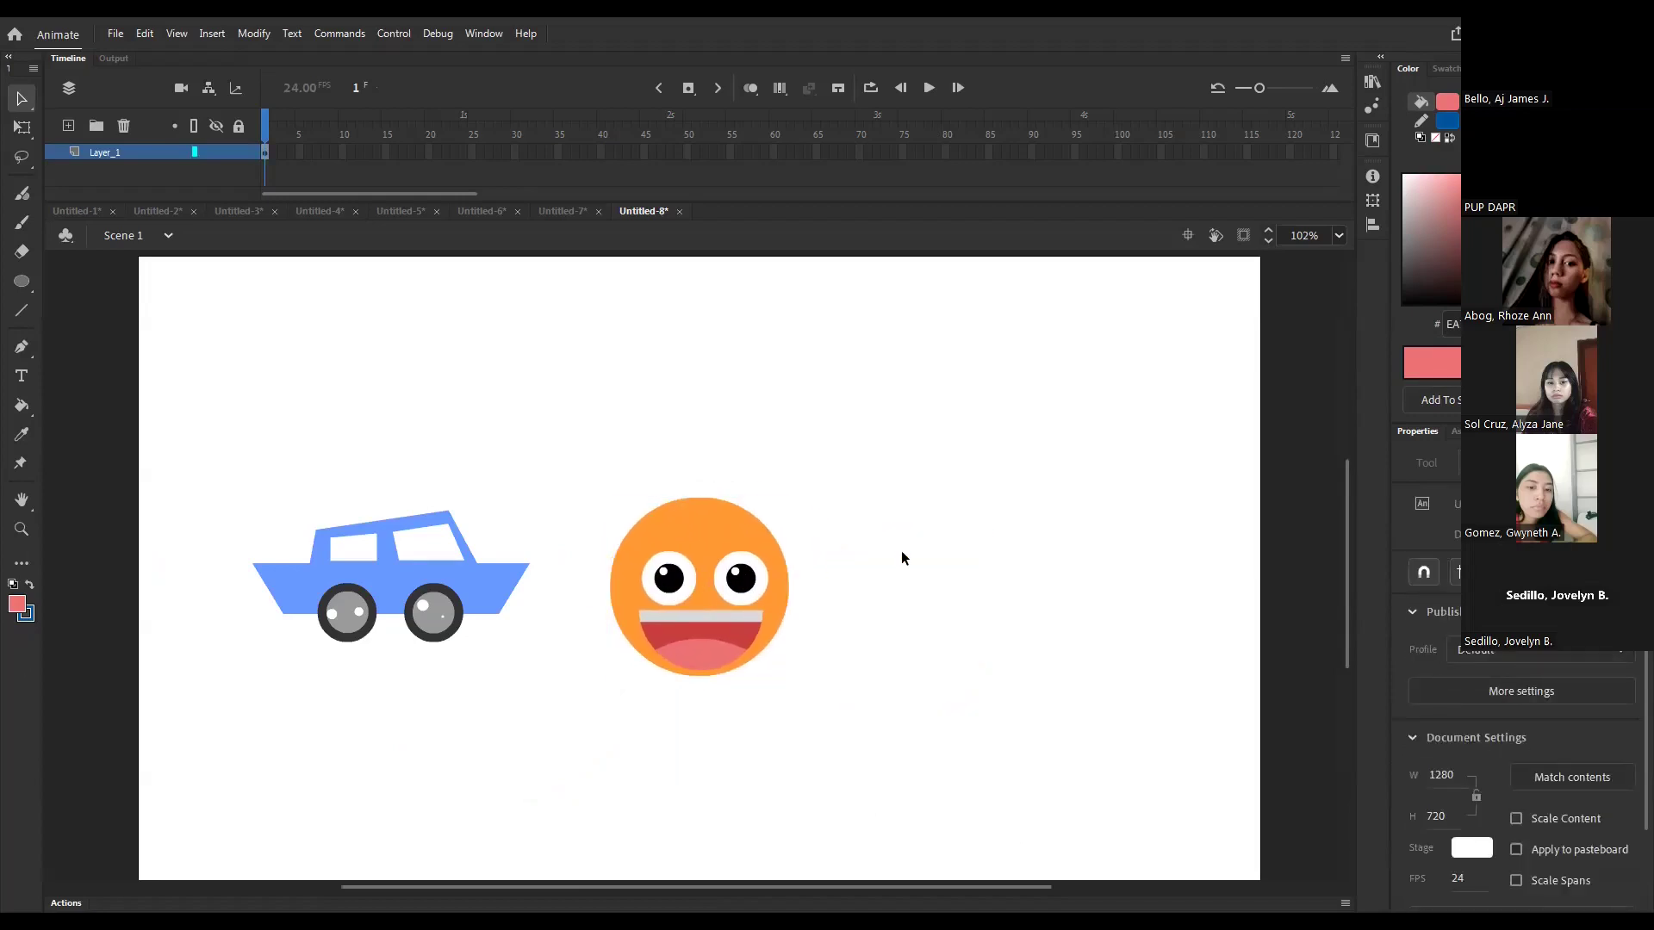
- Shift the car slightly down and the face slightly to the right
{"action": "left_click_drag", "start_coordinate": [398, 579], "coordinate": [398, 599]}
{"action": "left_click_drag", "start_coordinate": [744, 589], "coordinate": [784, 584]}
{"action": "left_click", "coordinate": [955, 575]}
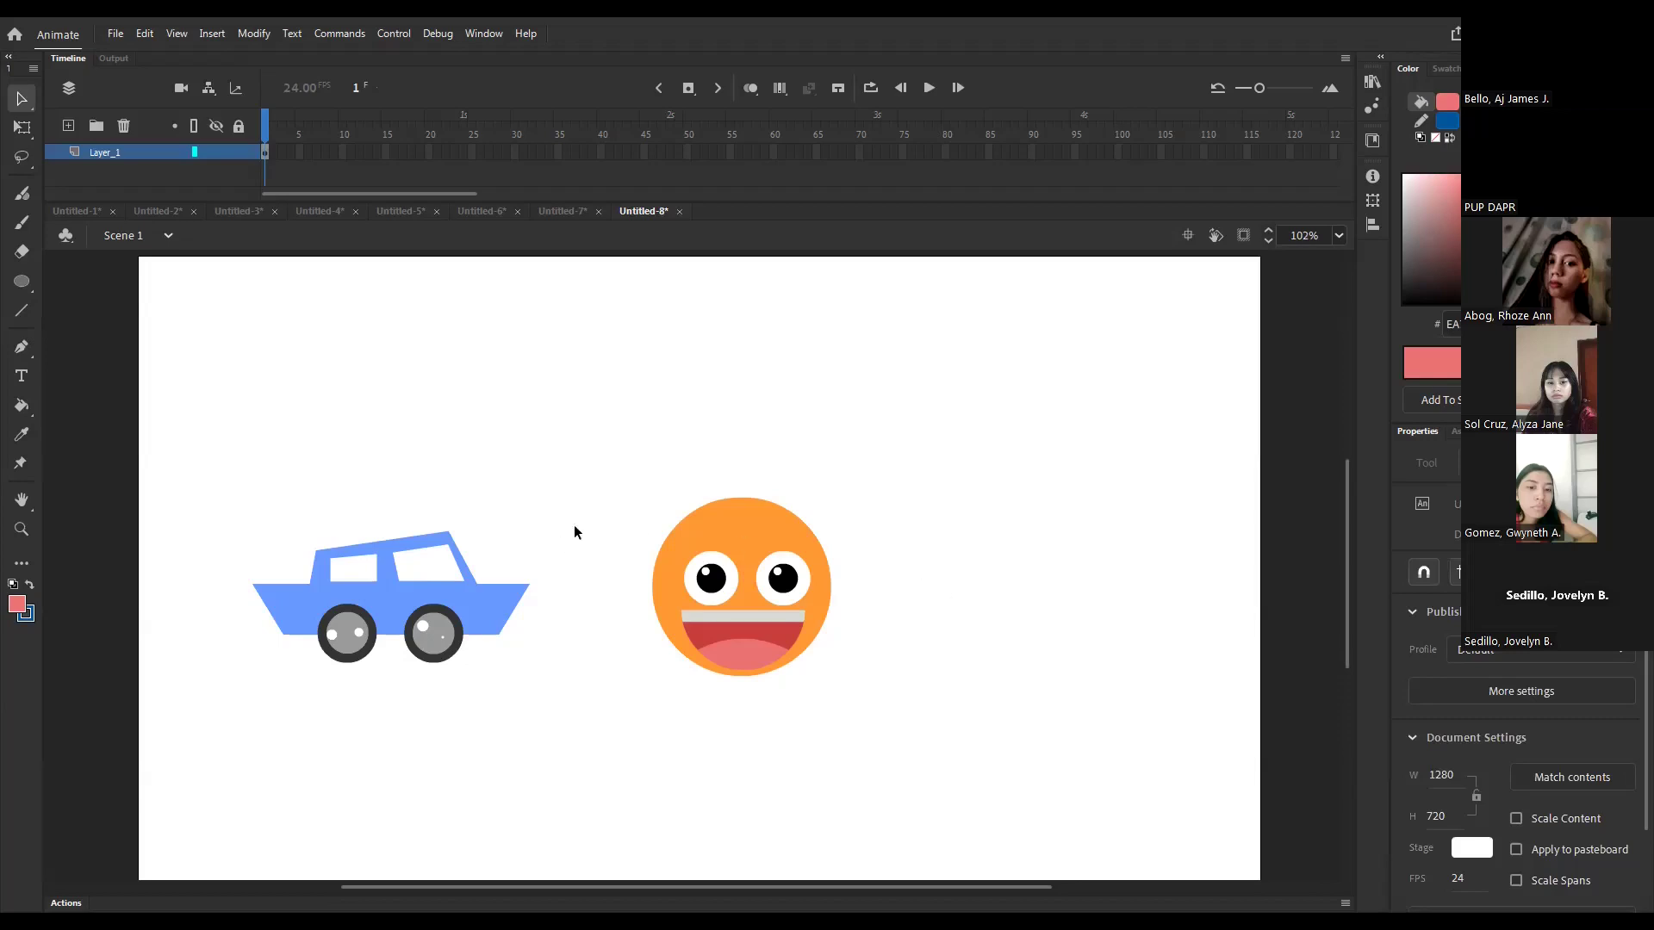
- Open the face symbol to examine its nested eyes and mouth, and return to the main scene
{"action": "left_click_drag", "start_coordinate": [261, 436], "coordinate": [946, 688]}
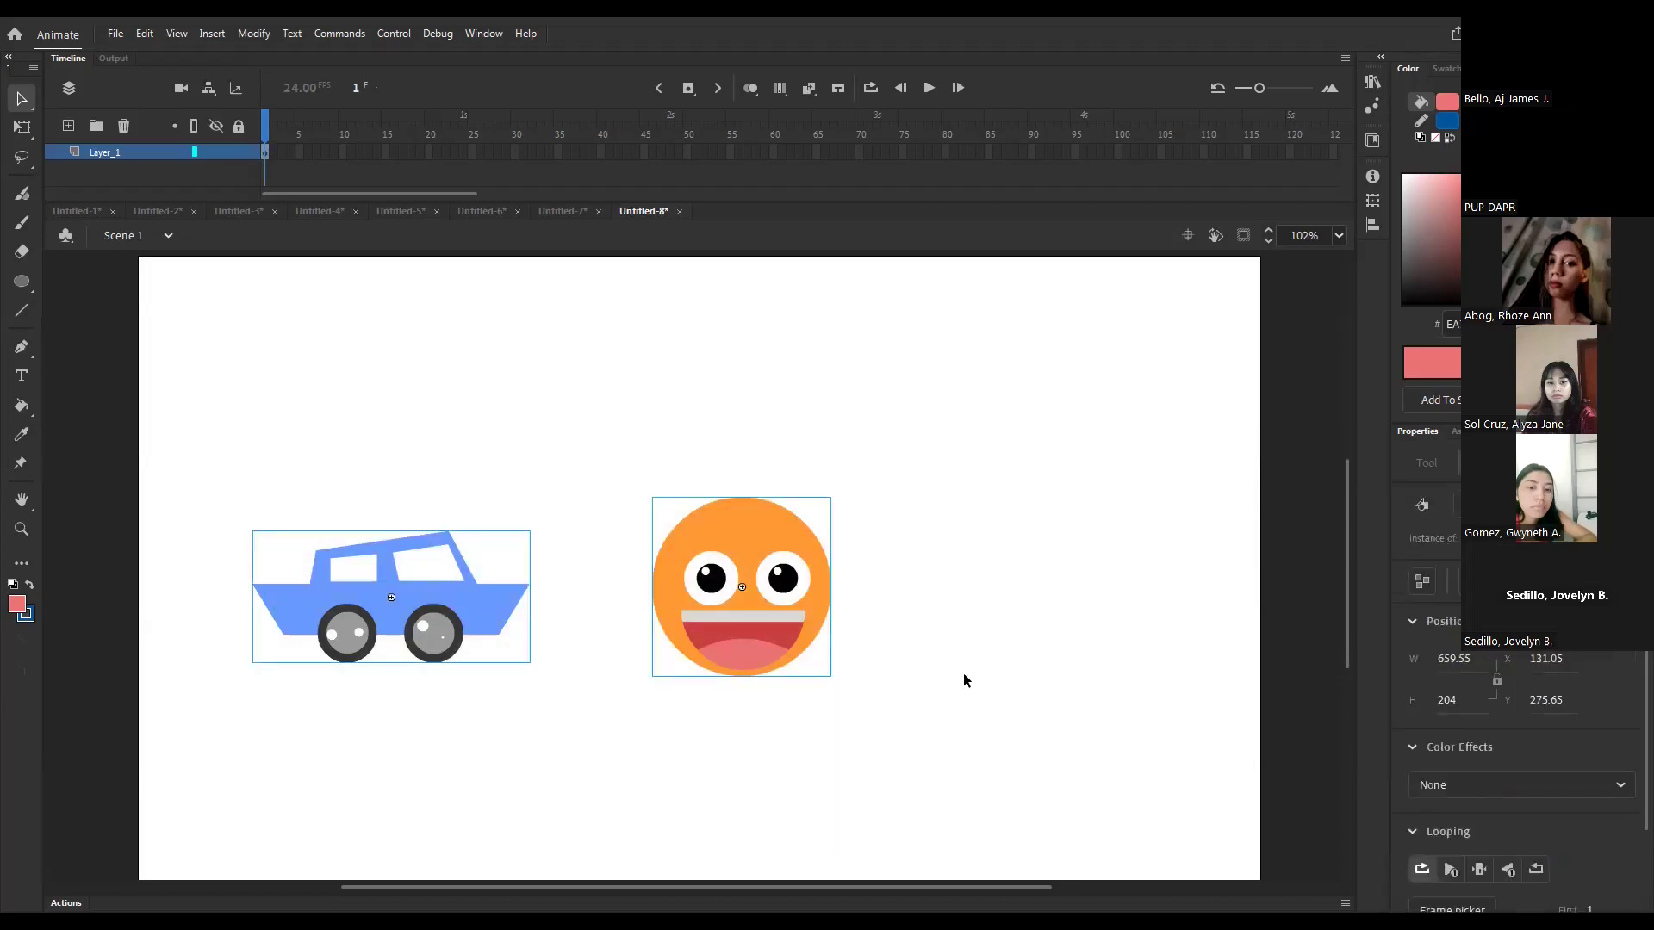
{"action": "left_click", "coordinate": [963, 677]}
{"action": "key", "text": "ctrl+="}
{"action": "left_click_drag", "start_coordinate": [554, 370], "coordinate": [910, 615]}
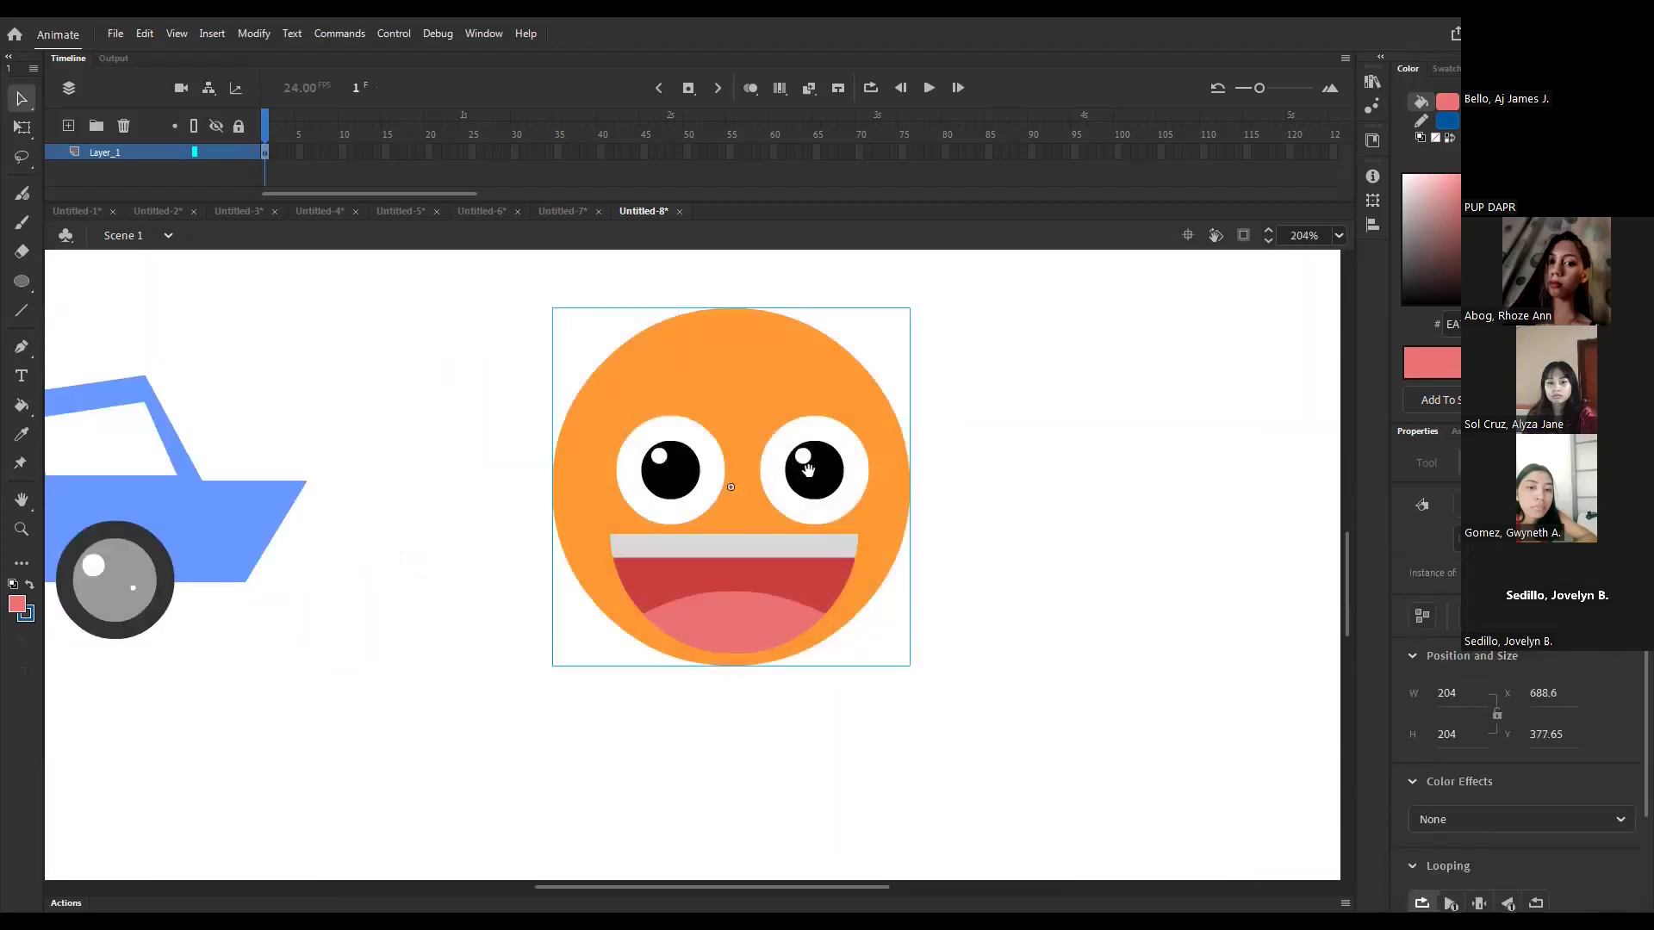
{"action": "left_click_drag", "start_coordinate": [777, 446], "coordinate": [805, 538]}
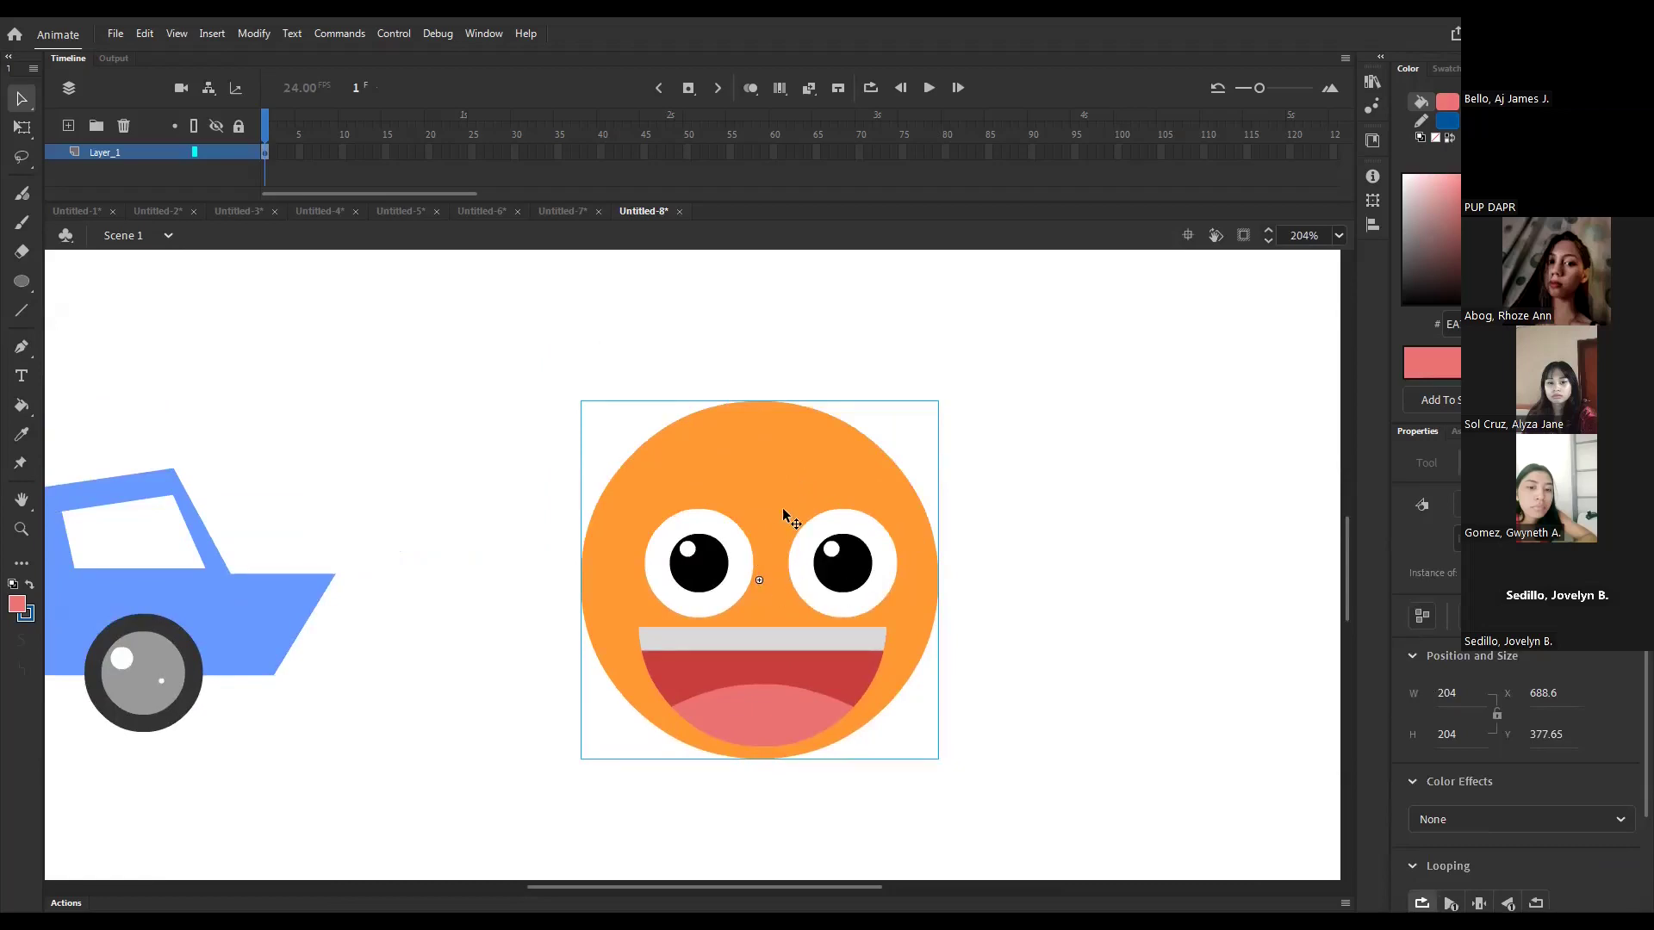
{"action": "double_click", "coordinate": [834, 588]}
{"action": "left_click", "coordinate": [558, 459]}
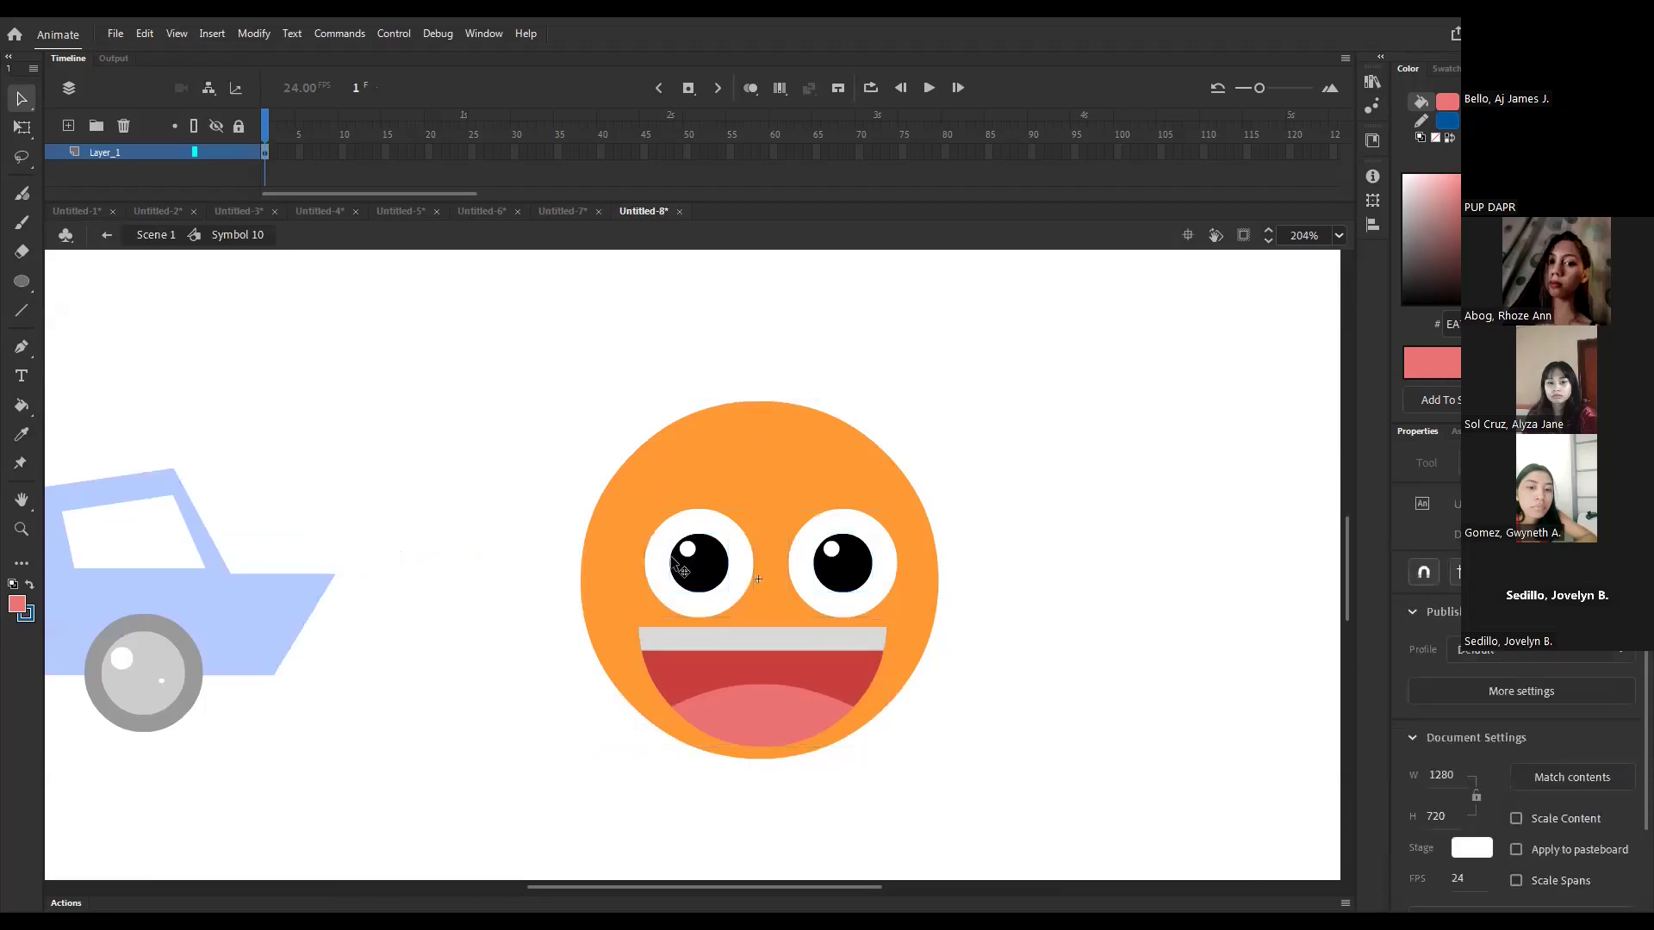
{"action": "left_click", "coordinate": [702, 562]}
{"action": "left_click", "coordinate": [775, 680]}
{"action": "double_click", "coordinate": [466, 597]}
- Open the car symbol and distribute its body and two wheels to separate layers
{"action": "left_click", "coordinate": [424, 597]}
{"action": "left_click_drag", "start_coordinate": [385, 600], "coordinate": [982, 620]}
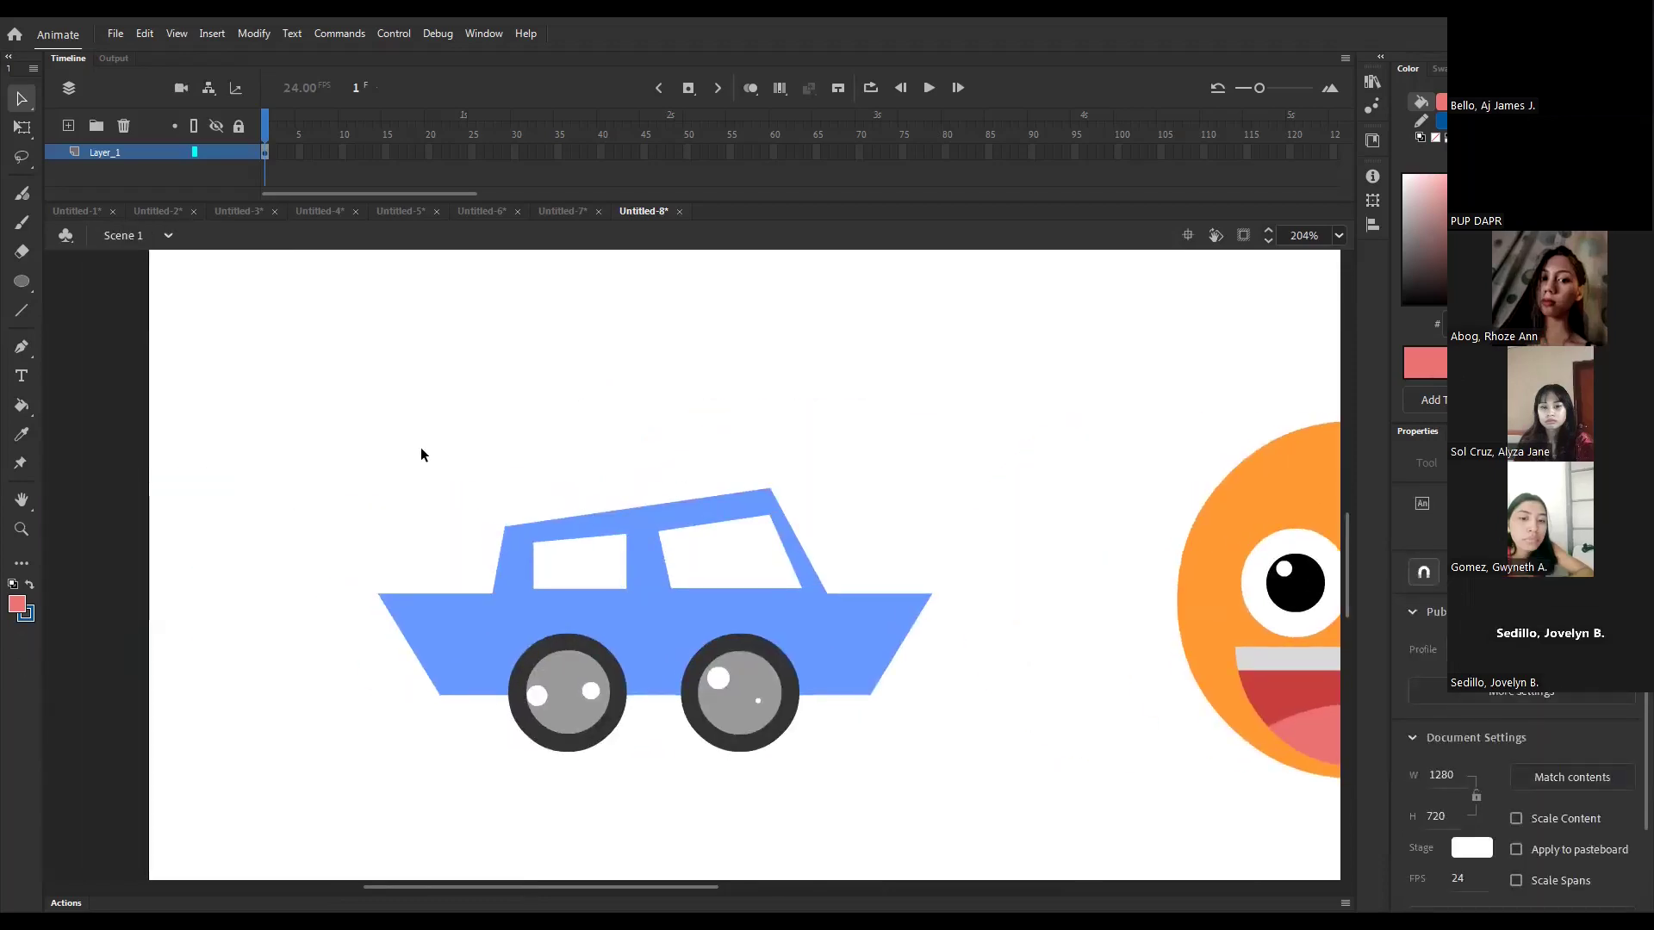
{"action": "left_click_drag", "start_coordinate": [442, 465], "coordinate": [784, 720]}
{"action": "left_click", "coordinate": [638, 427]}
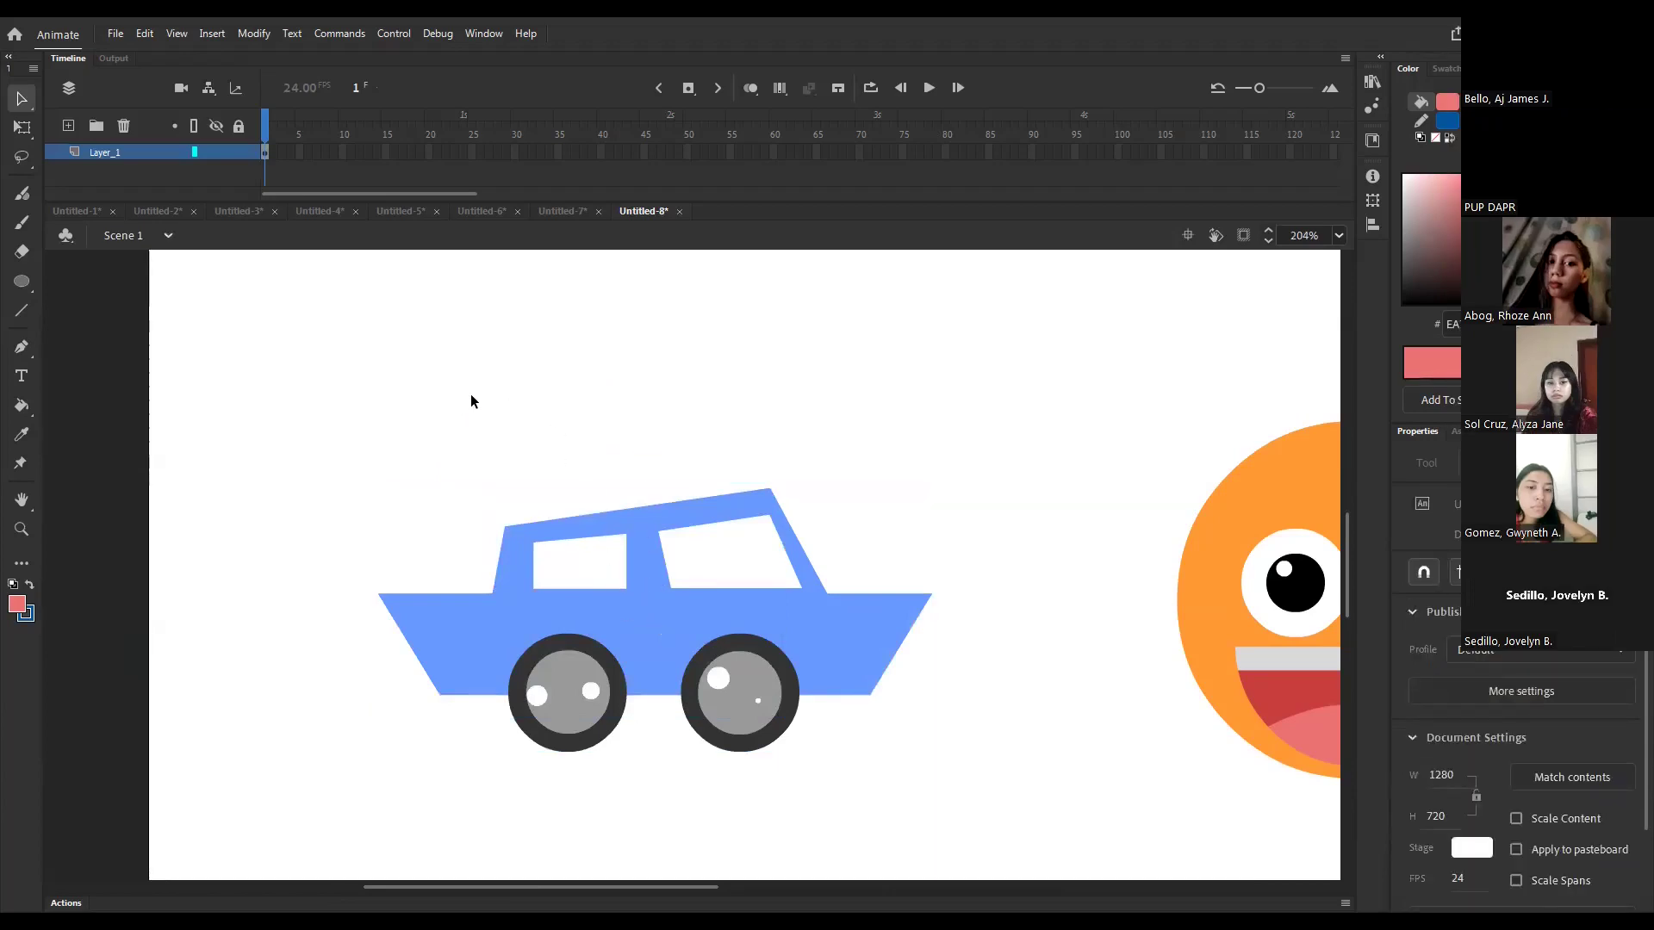
{"action": "double_click", "coordinate": [669, 647]}
{"action": "left_click_drag", "start_coordinate": [353, 410], "coordinate": [995, 778]}
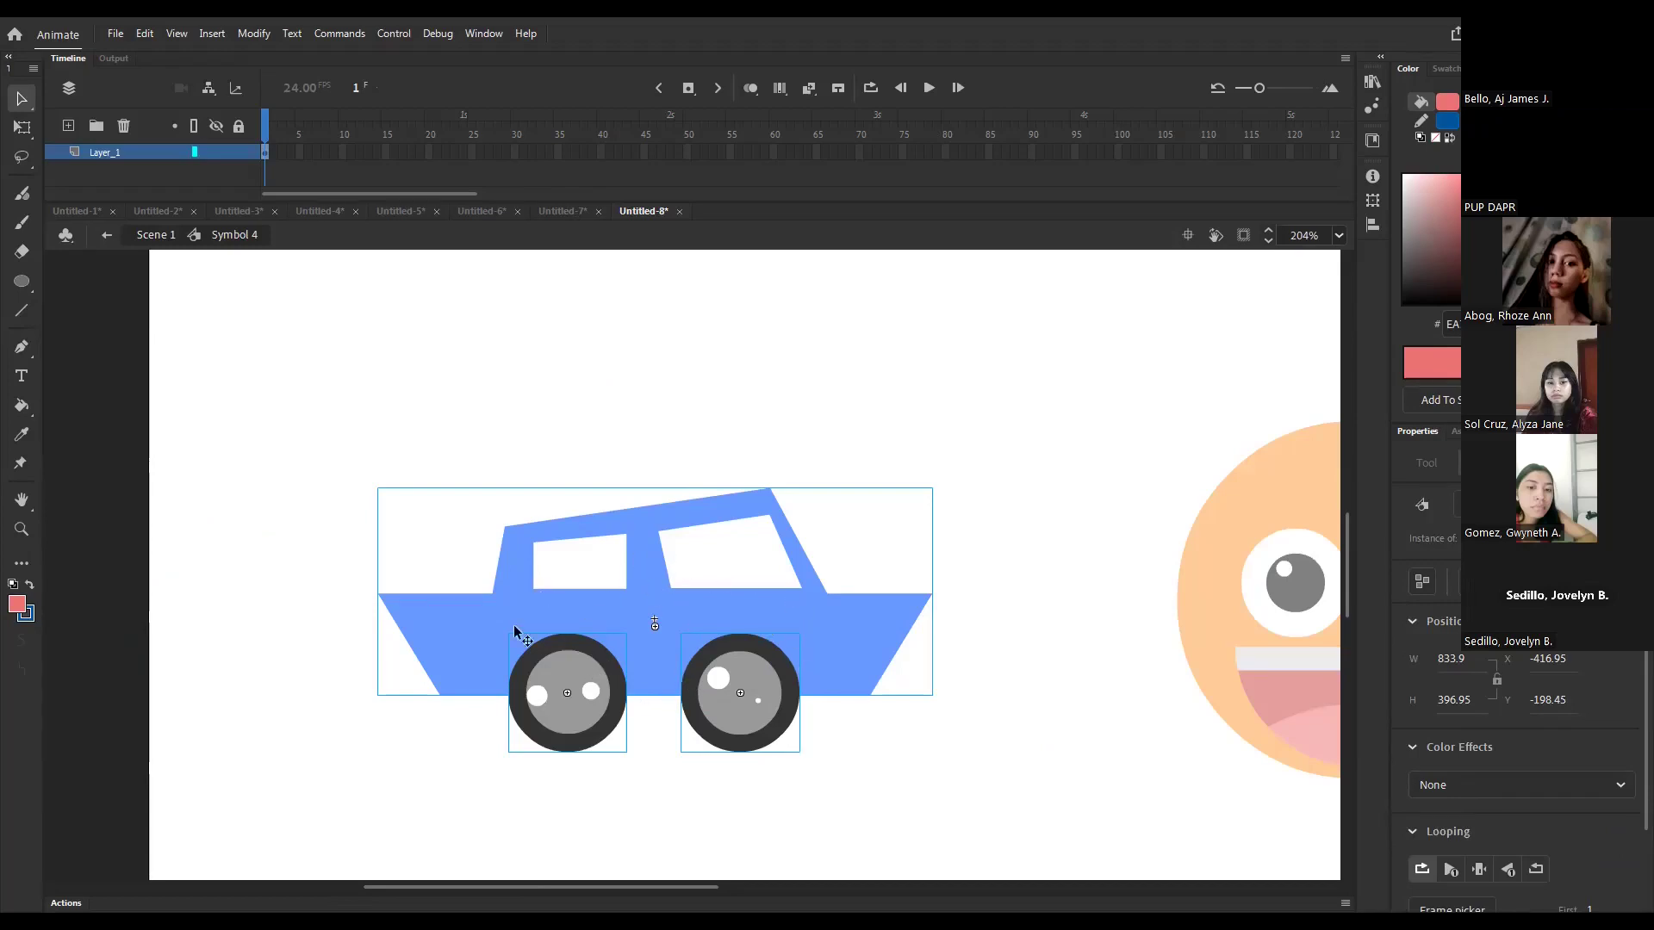
{"action": "right_click", "coordinate": [633, 605]}
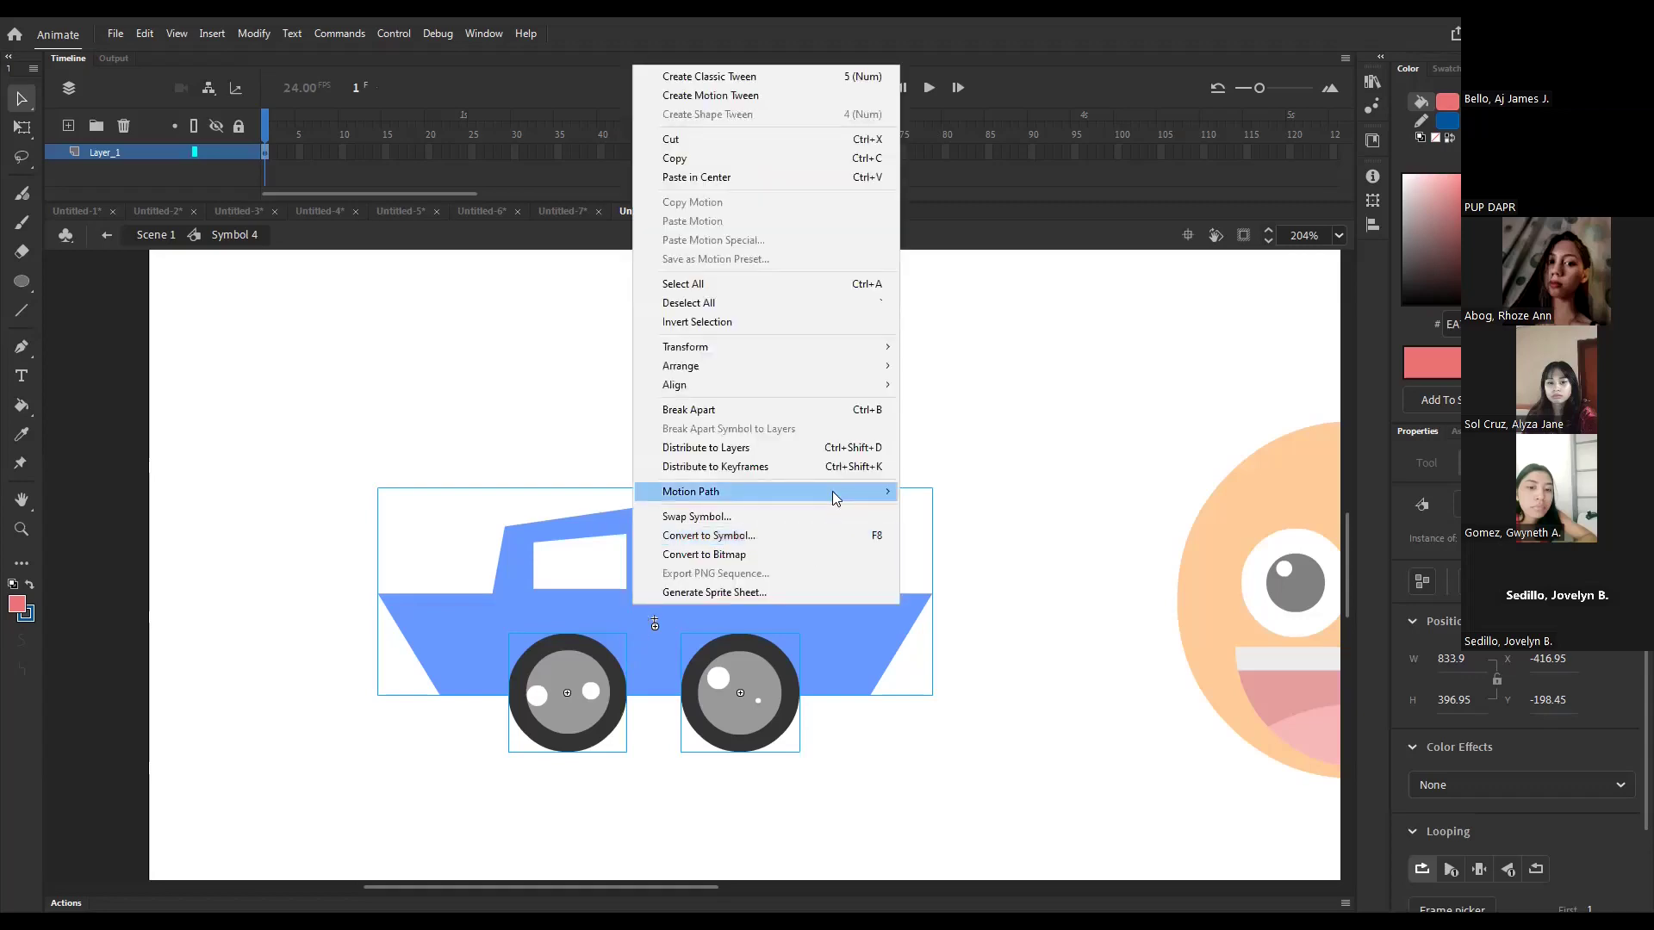
{"action": "left_click", "coordinate": [802, 458]}
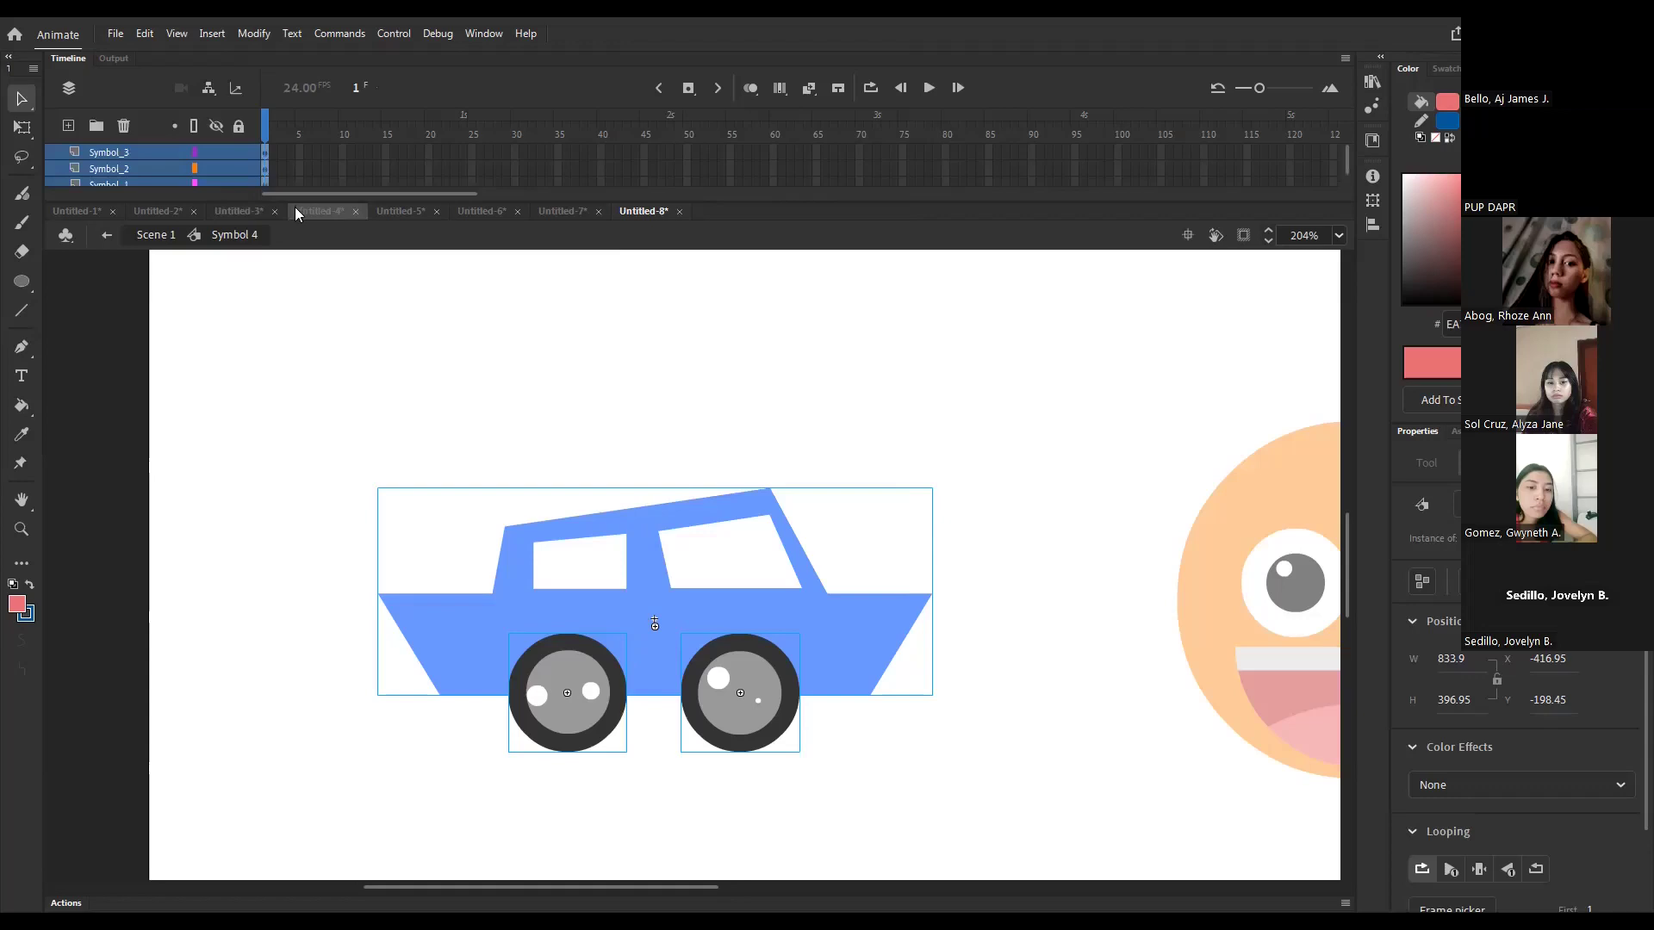
- Enlarge the timeline to show every layer and extend all three car layers to frame 20
{"action": "left_click_drag", "start_coordinate": [298, 203], "coordinate": [303, 262]}
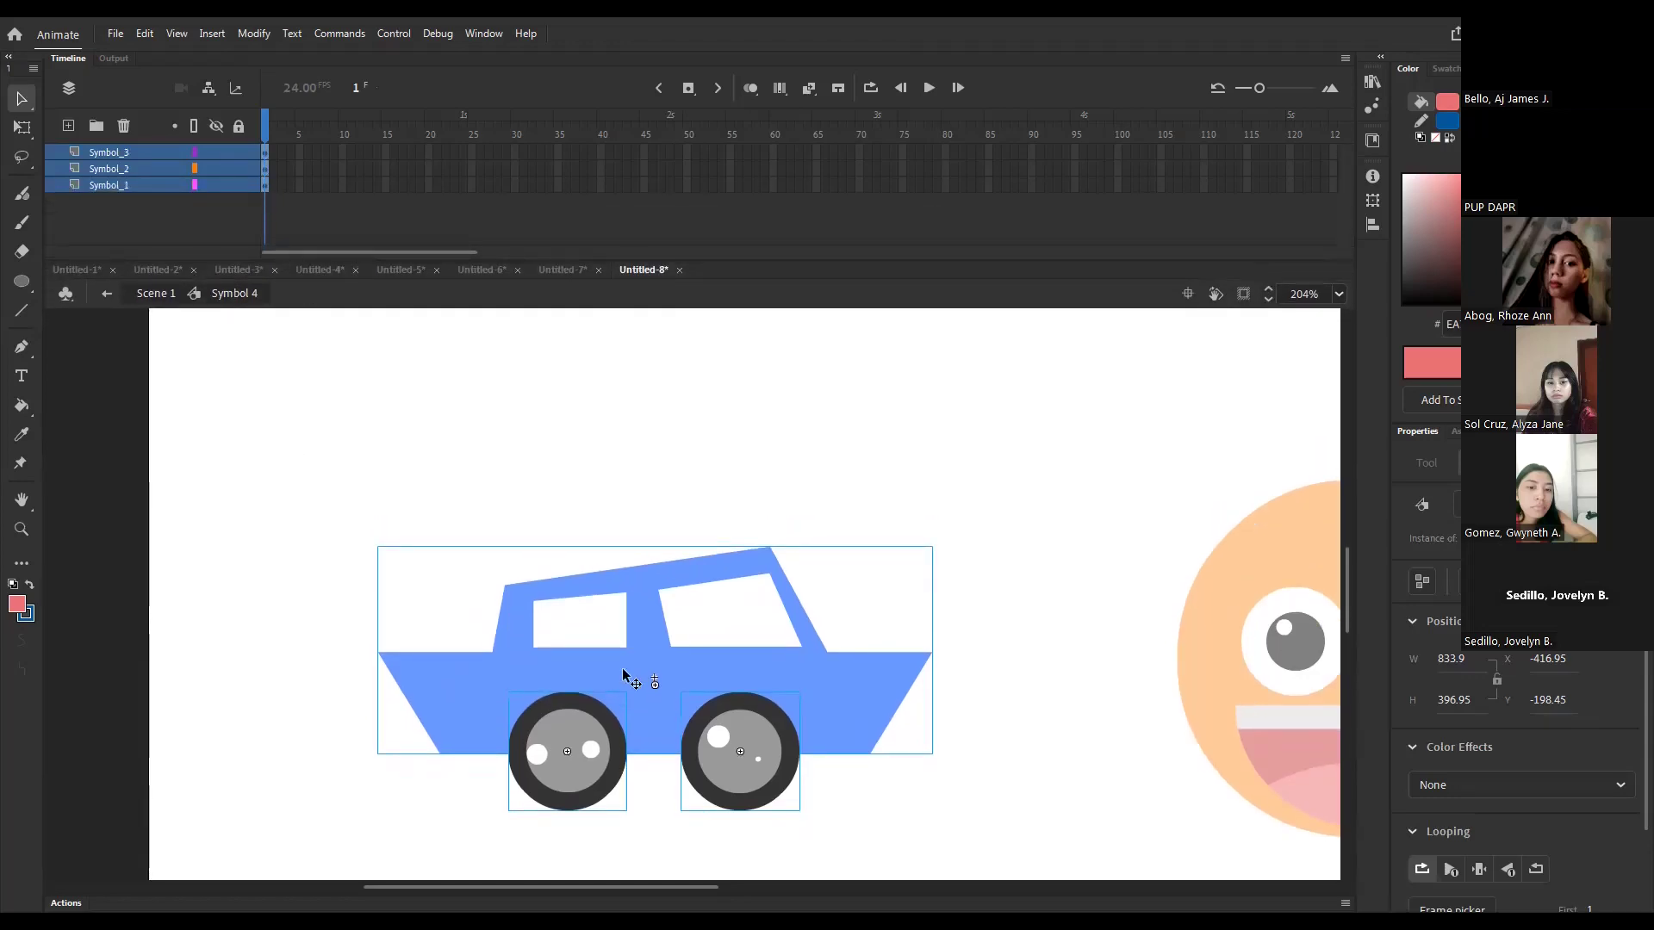
{"action": "left_click", "coordinate": [584, 488]}
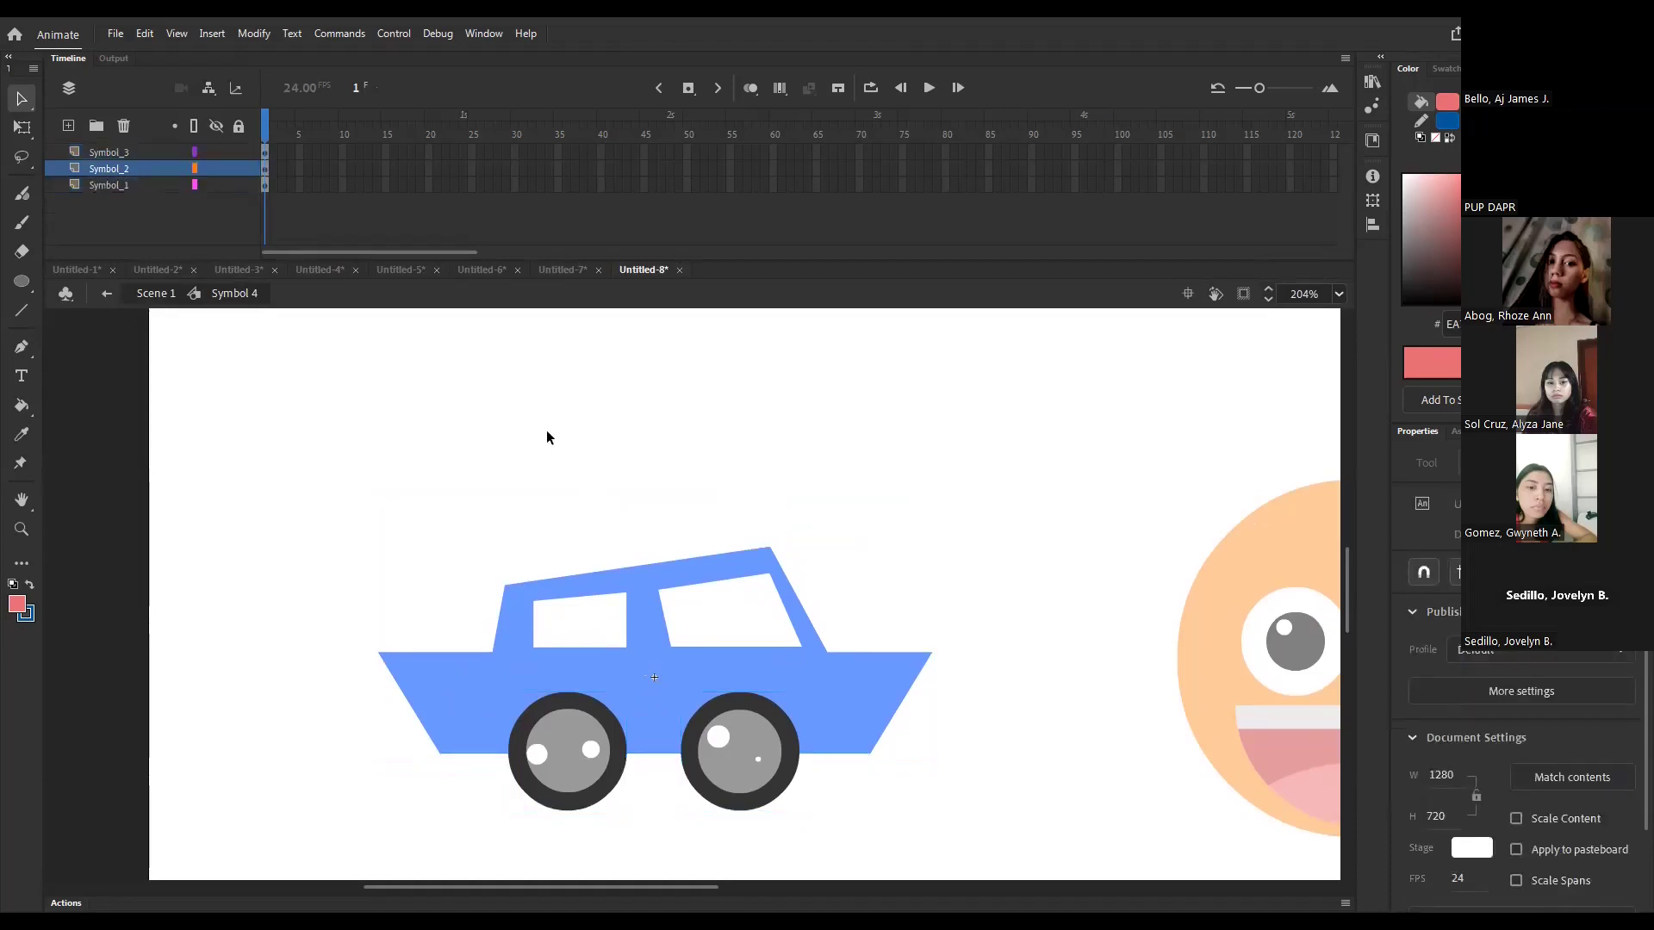
{"action": "key", "text": "F5"}
{"action": "key", "text": "F5"}
{"action": "key", "text": "F5"}
{"action": "key", "text": "F5"}
{"action": "key", "text": "F5"}
{"action": "key", "text": "F5"}
{"action": "key", "text": "F5"}
{"action": "key", "text": "F5"}
{"action": "key", "text": "F5"}
{"action": "key", "text": "F5"}
{"action": "key", "text": "F5"}
{"action": "key", "text": "F5"}
{"action": "key", "text": "F5"}
{"action": "key", "text": "F5"}
{"action": "key", "text": "F5"}
{"action": "key", "text": "F5"}
{"action": "key", "text": "F5"}
{"action": "key", "text": "F5"}
{"action": "key", "text": "F5"}
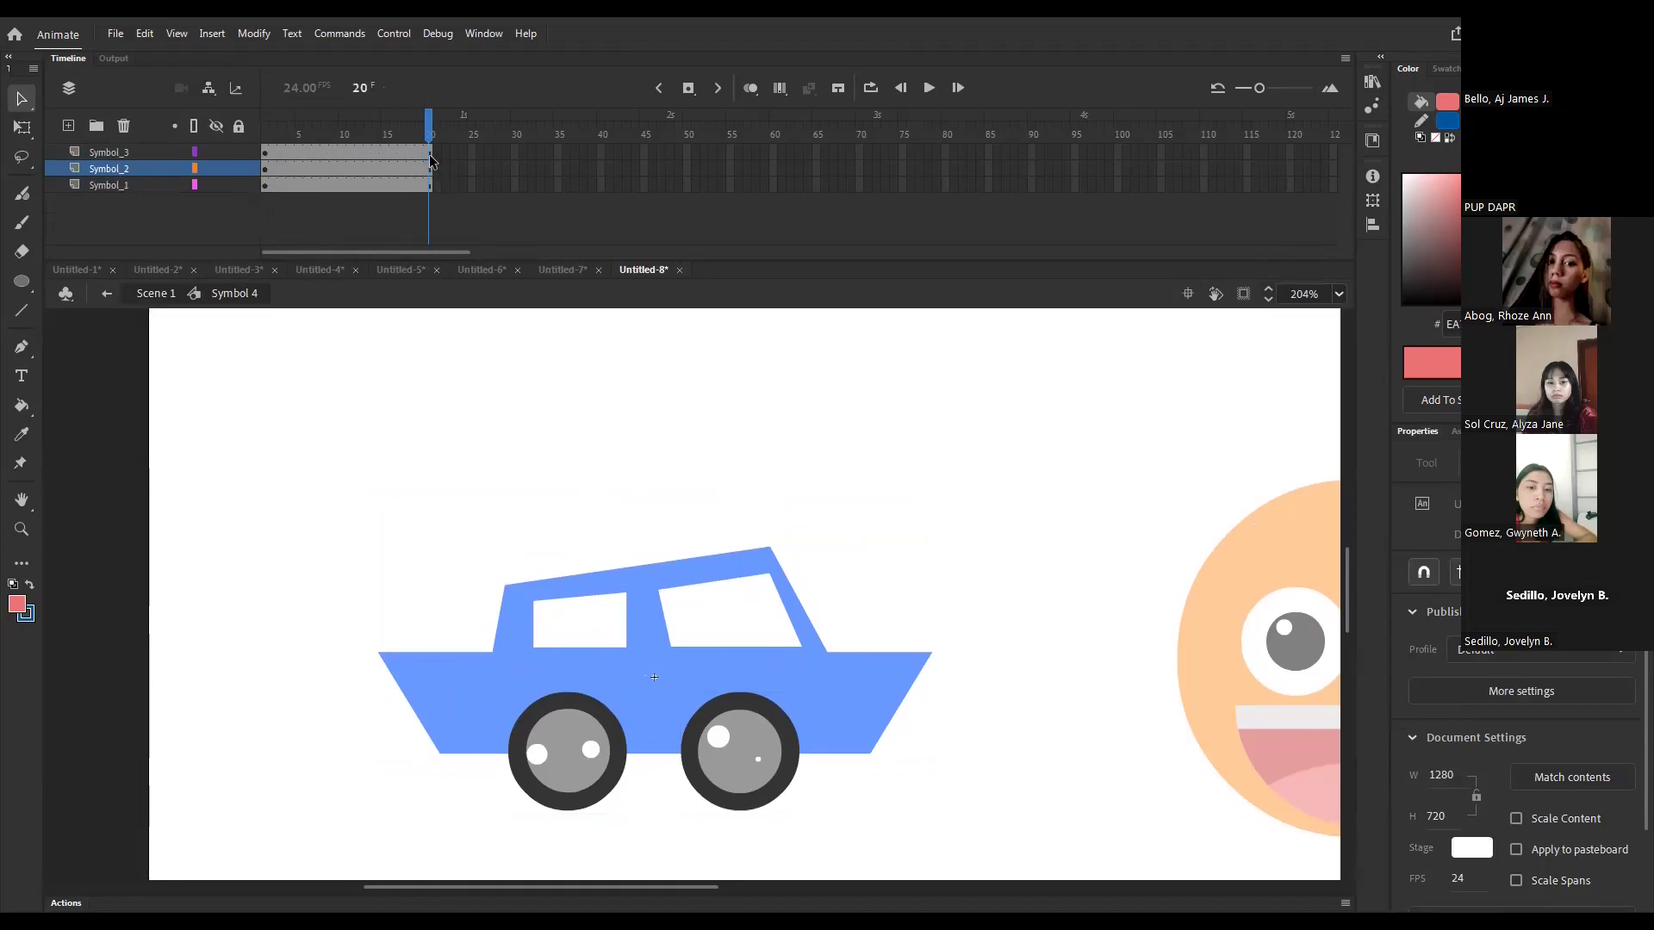
- Insert keyframes at frame 20 on all three car layers
{"action": "left_click_drag", "start_coordinate": [393, 148], "coordinate": [408, 189]}
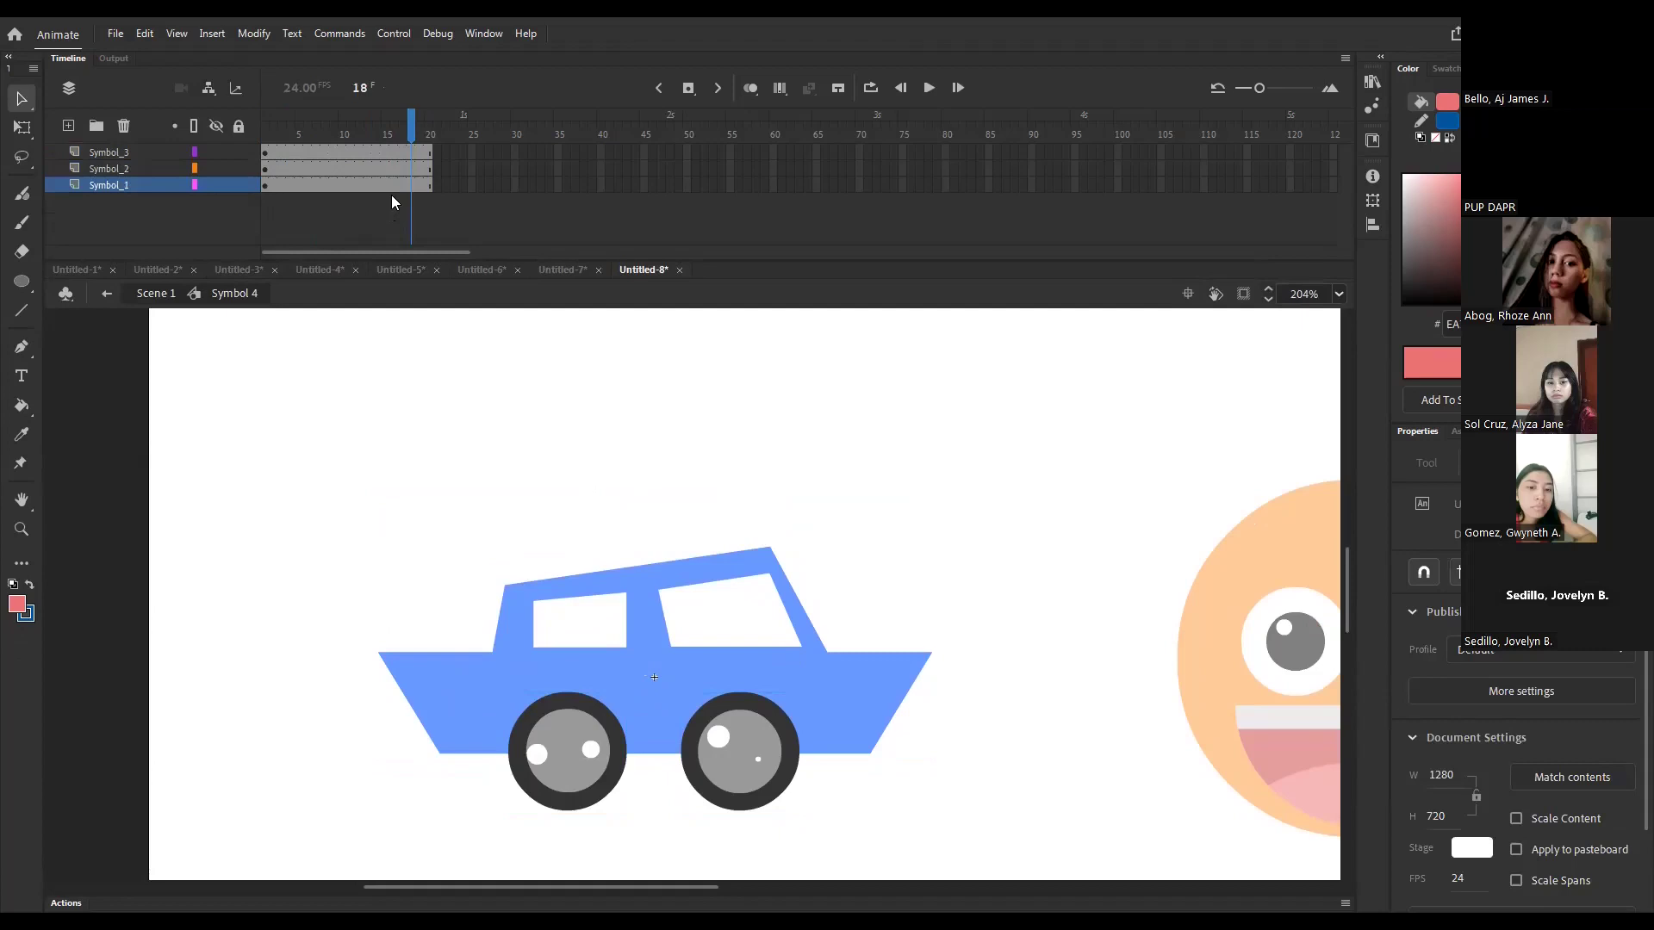
{"action": "left_click", "coordinate": [430, 154]}
{"action": "left_click_drag", "start_coordinate": [429, 153], "coordinate": [430, 214]}
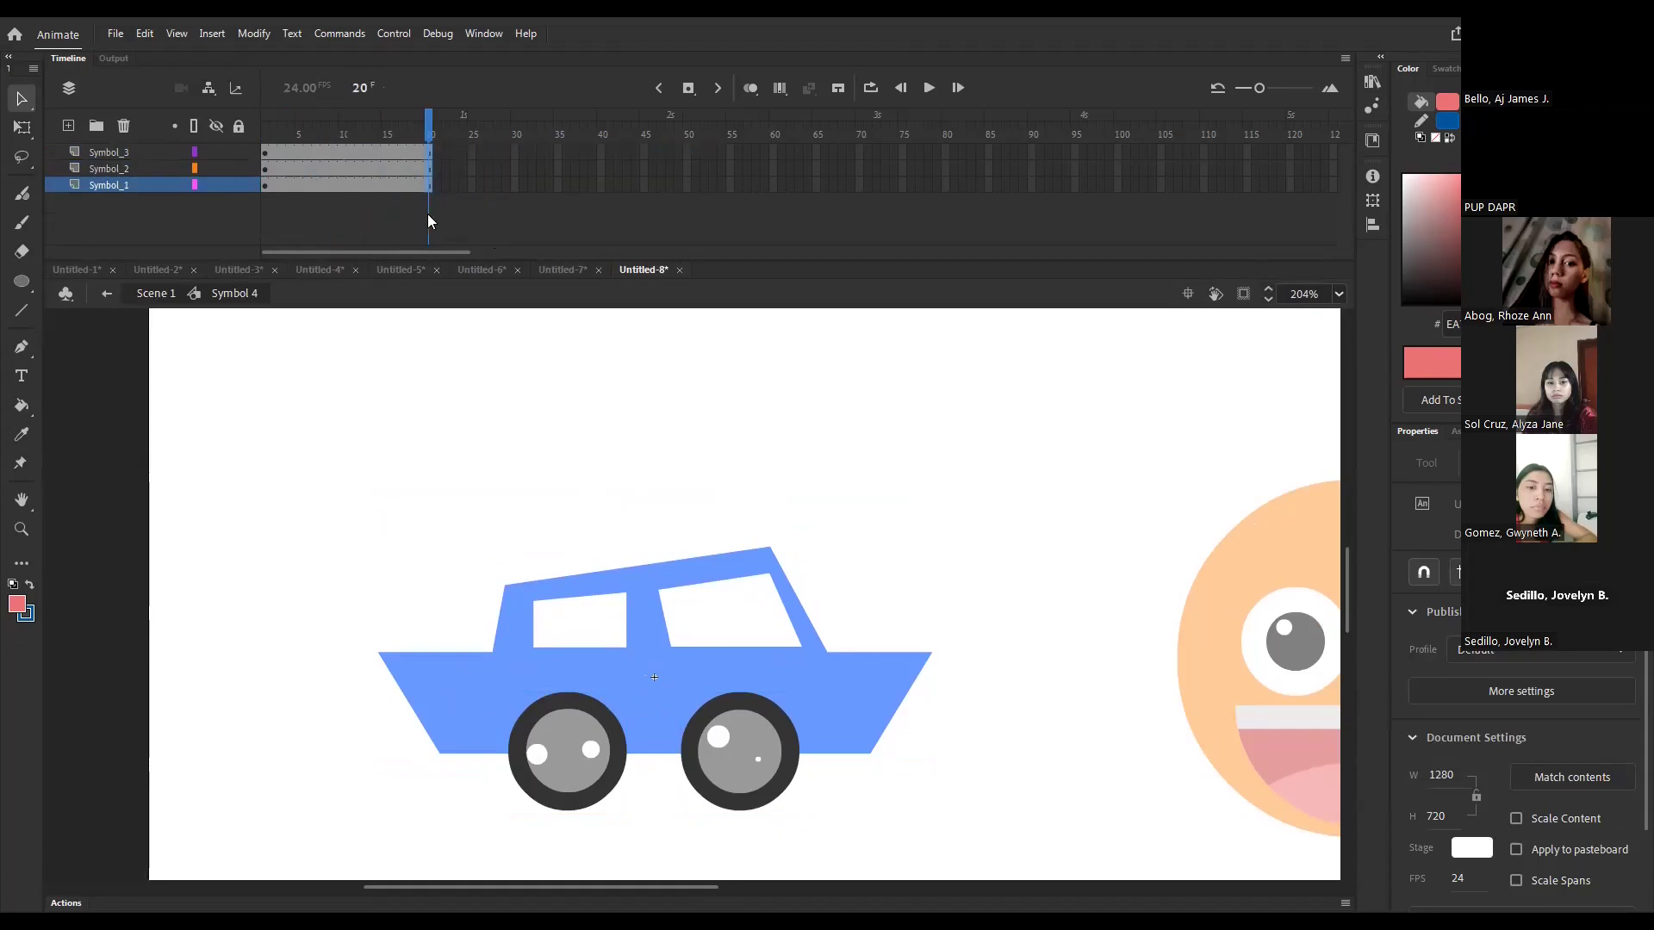
{"action": "left_click_drag", "start_coordinate": [427, 214], "coordinate": [427, 214]}
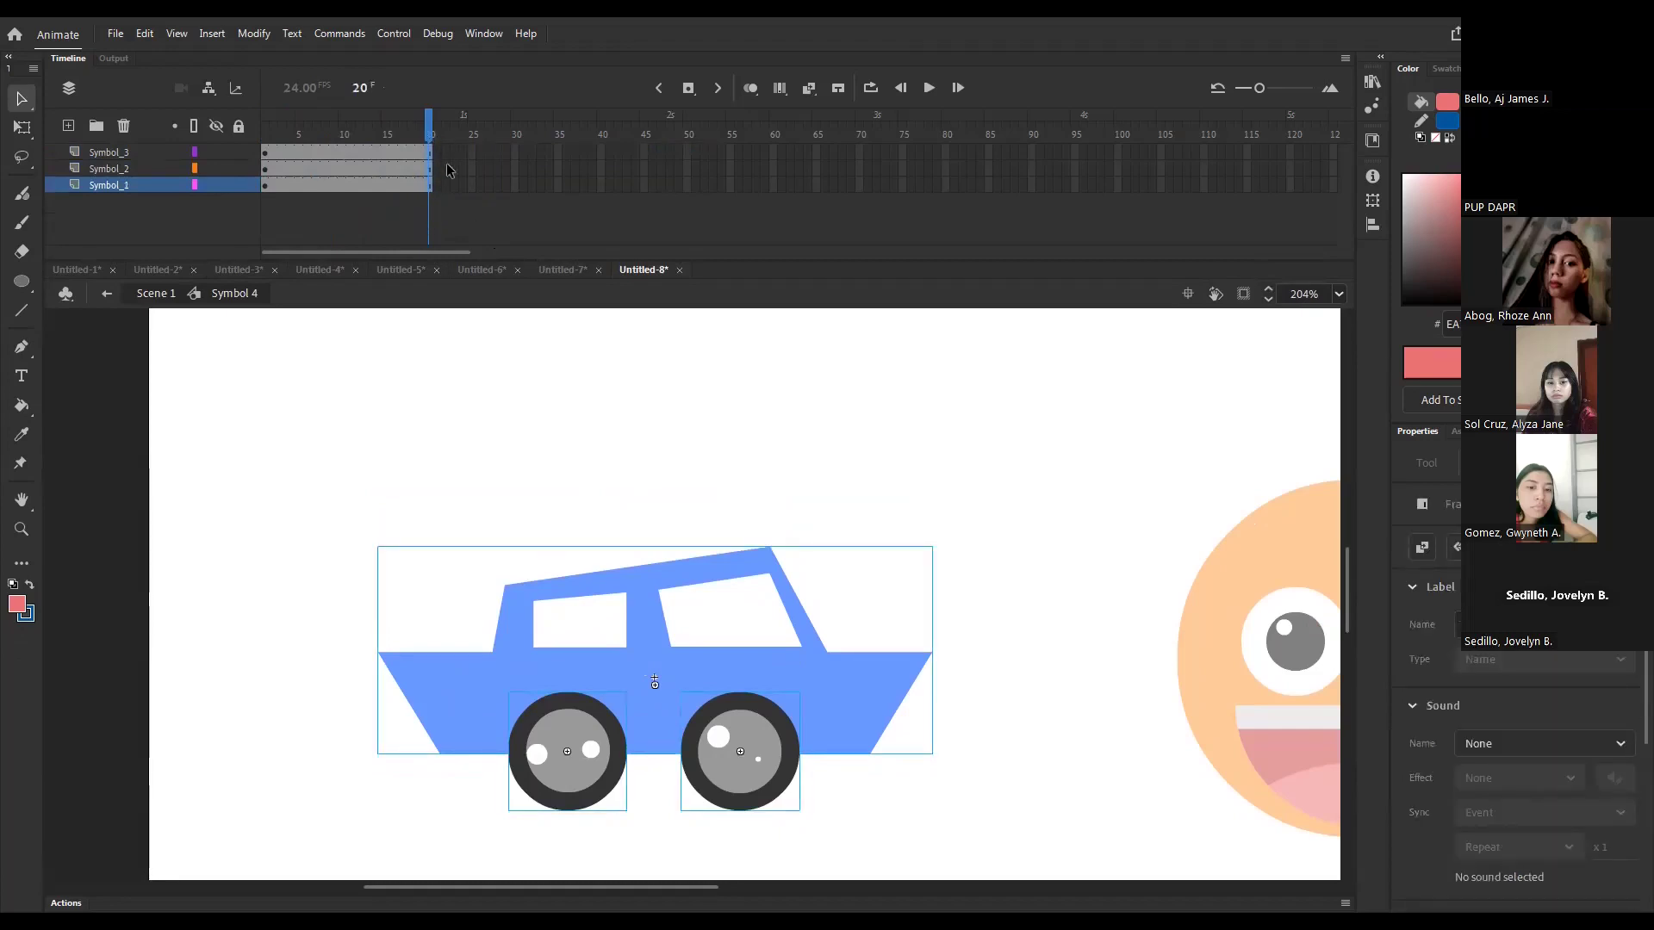
{"action": "key", "text": "F6"}
- Create classic tweens on the two wheel layers between frames 1 and 20
{"action": "left_click_drag", "start_coordinate": [429, 133], "coordinate": [408, 134]}
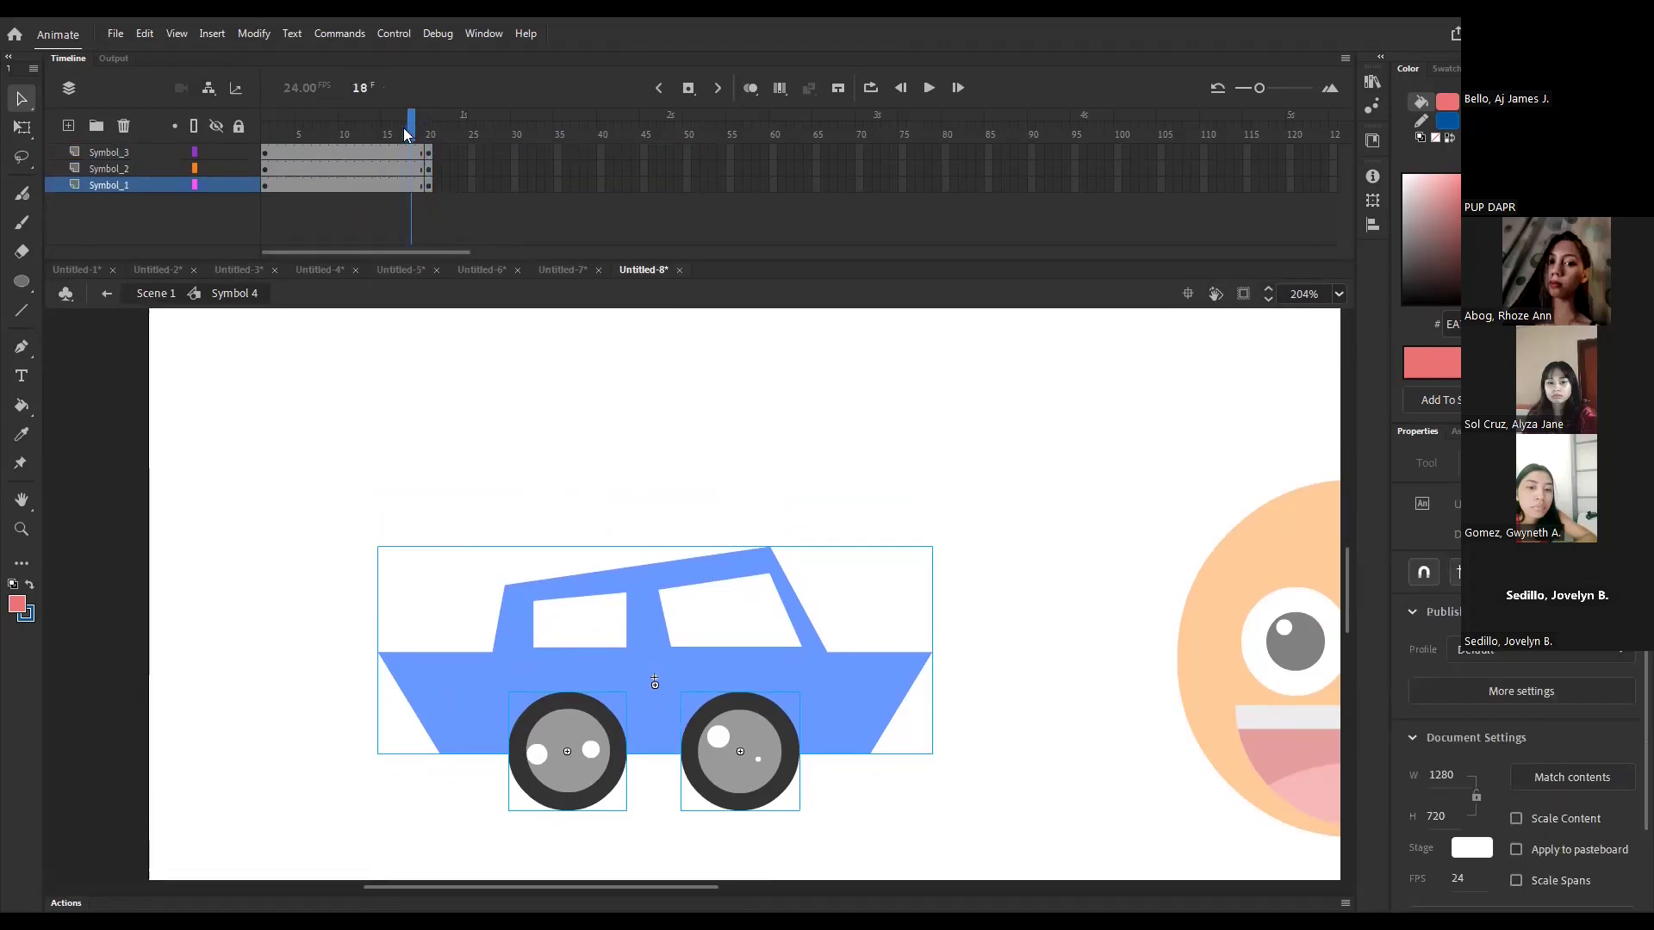
{"action": "left_click", "coordinate": [403, 410]}
{"action": "left_click_drag", "start_coordinate": [469, 780], "coordinate": [781, 836]}
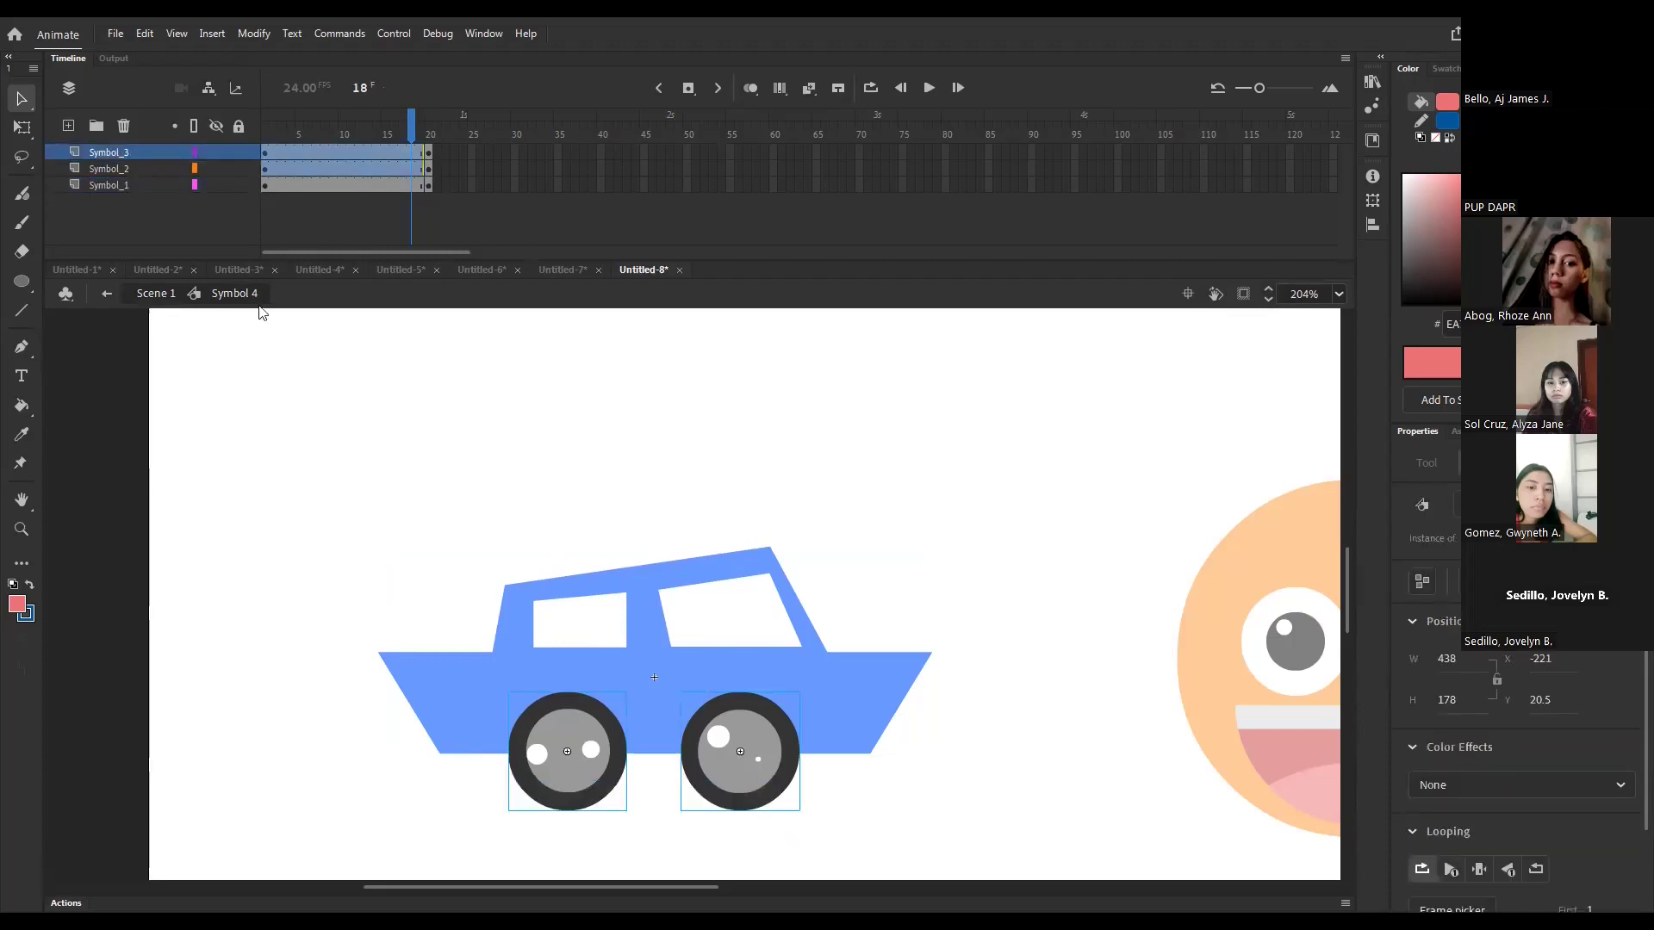
{"action": "right_click", "coordinate": [334, 151]}
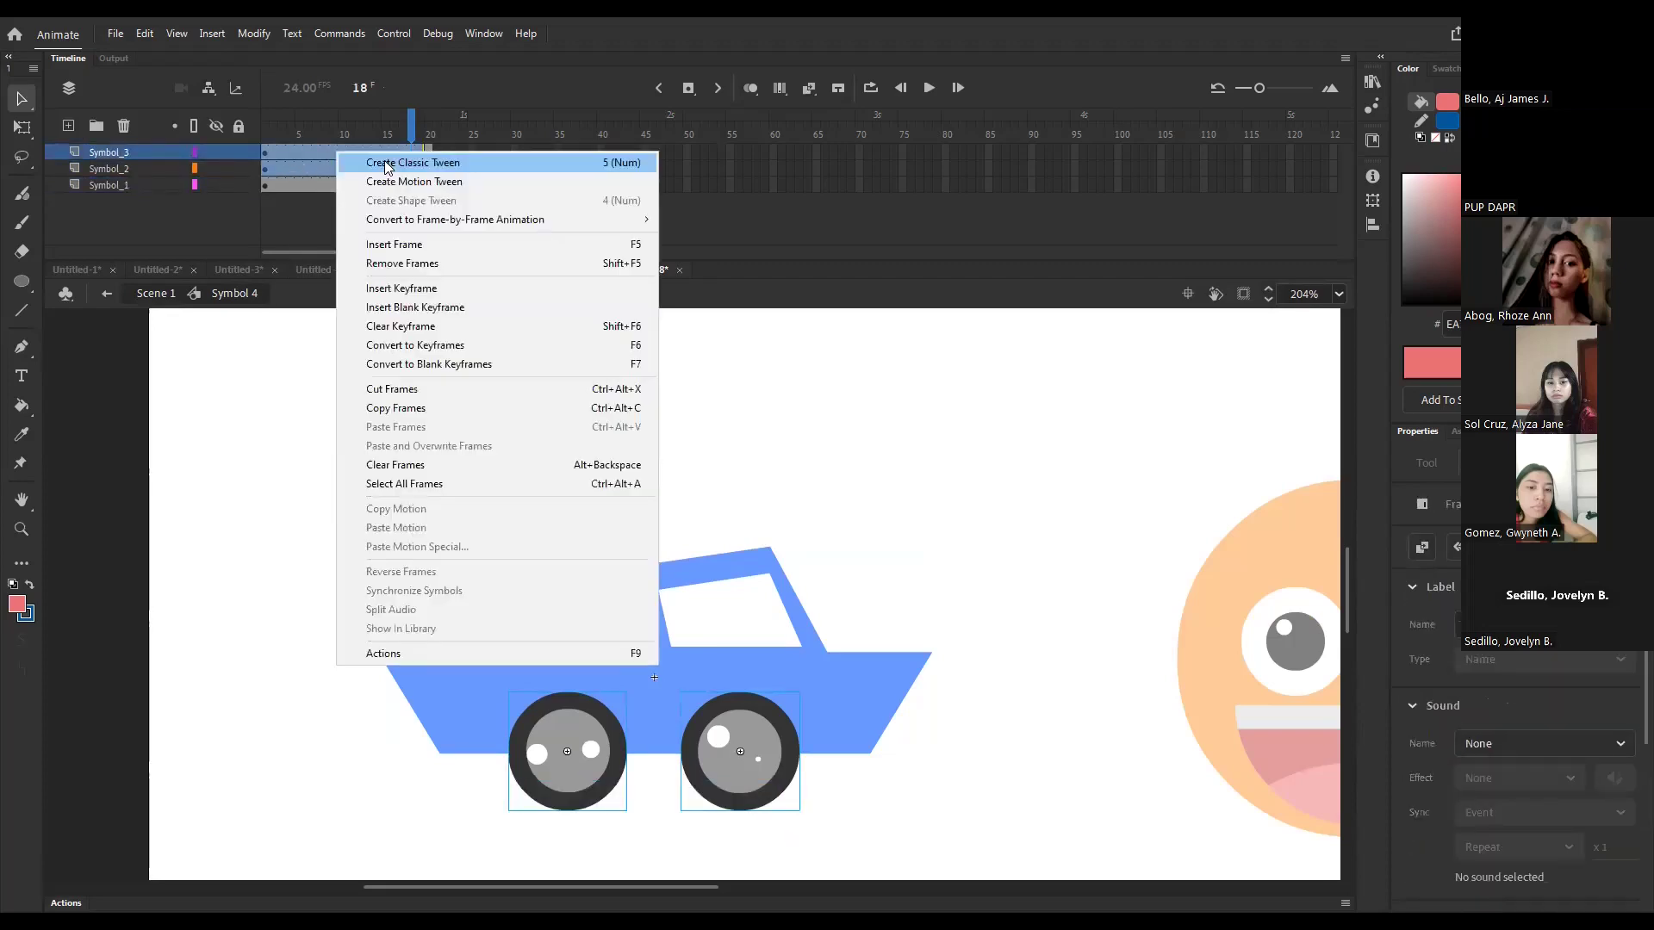
{"action": "left_click", "coordinate": [343, 160]}
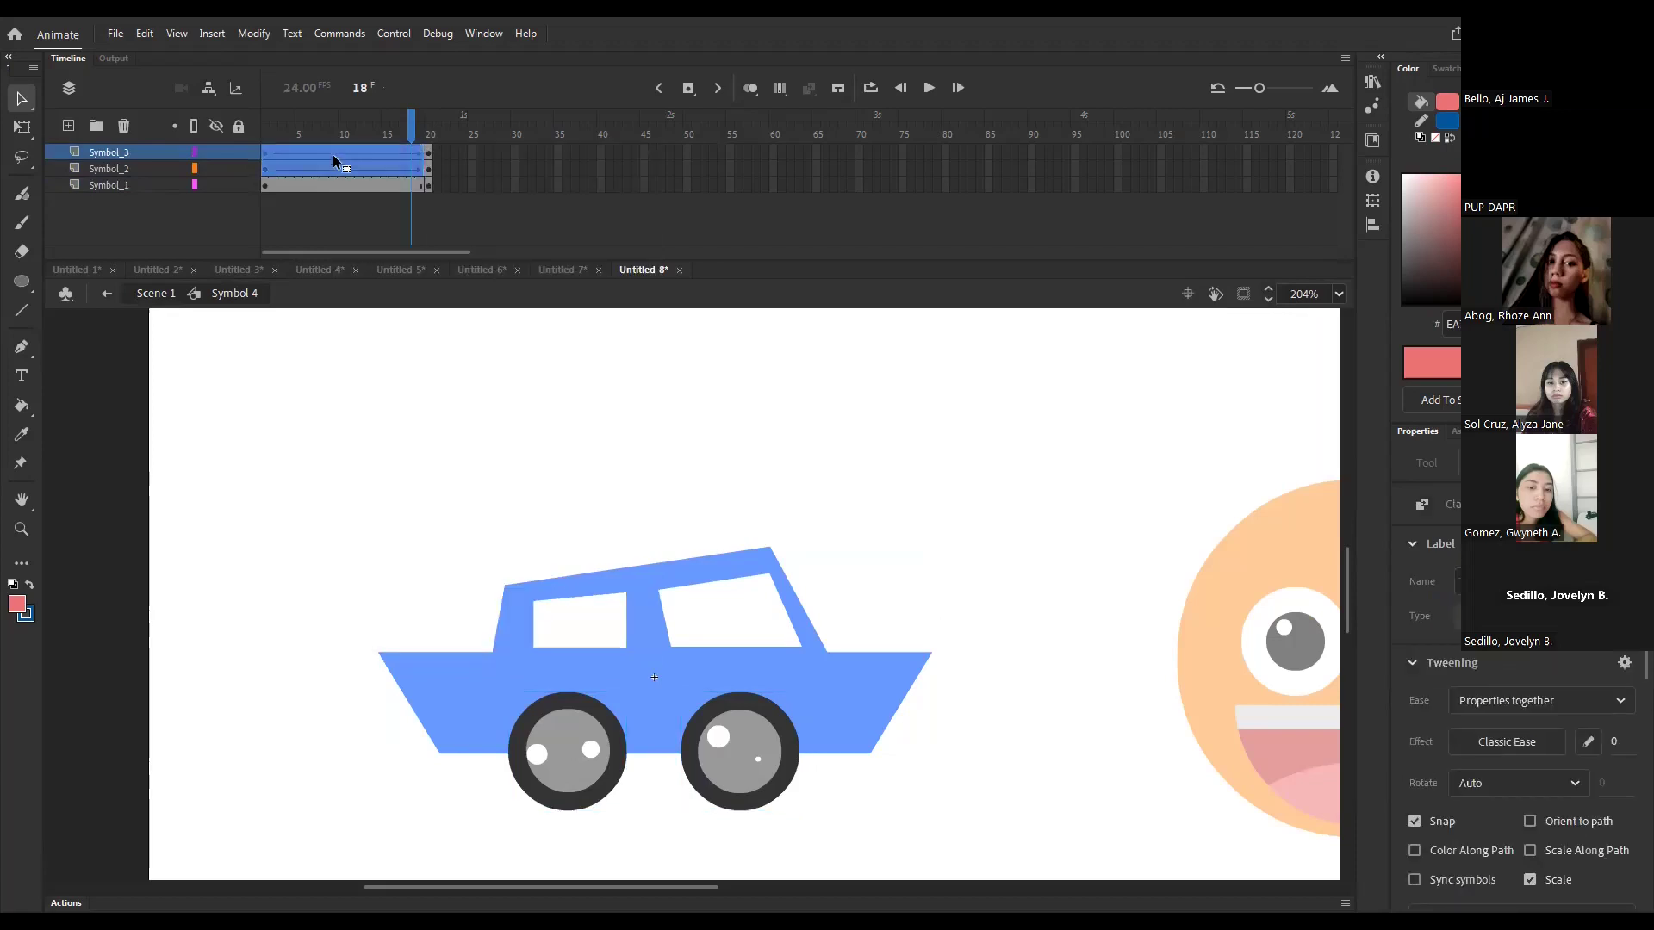
- Set the rotation of both wheel tweens to clockwise and preview the spin
{"action": "left_click", "coordinate": [337, 136]}
{"action": "left_click_drag", "start_coordinate": [347, 152], "coordinate": [351, 169]}
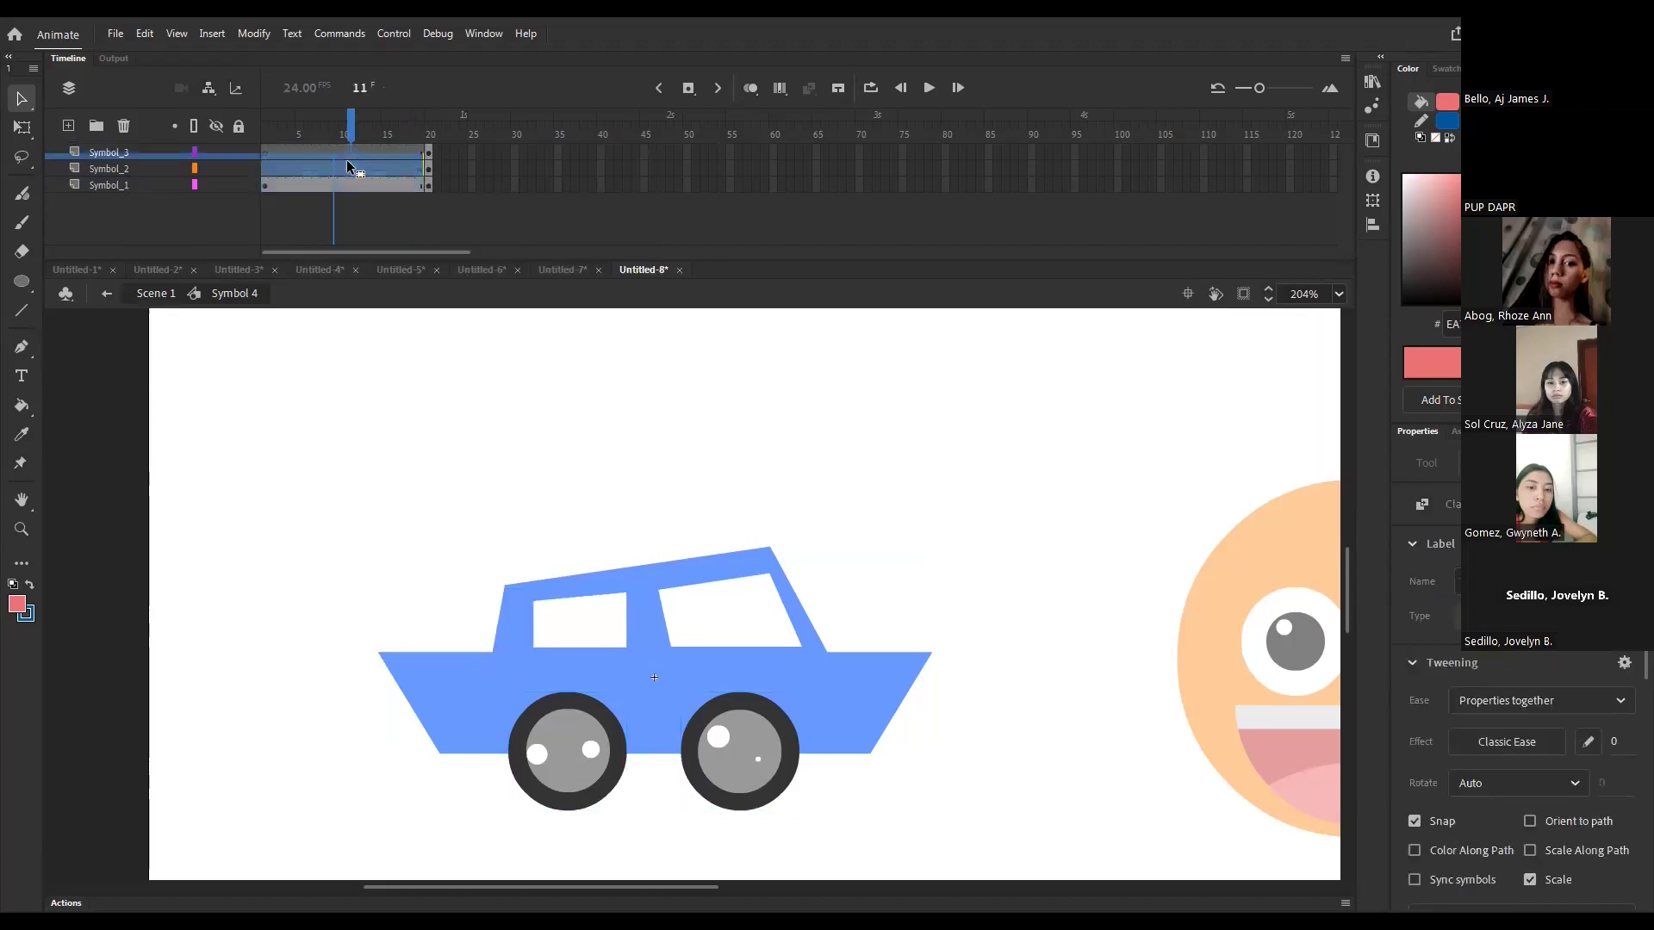
{"action": "key", "text": "ctrl+z"}
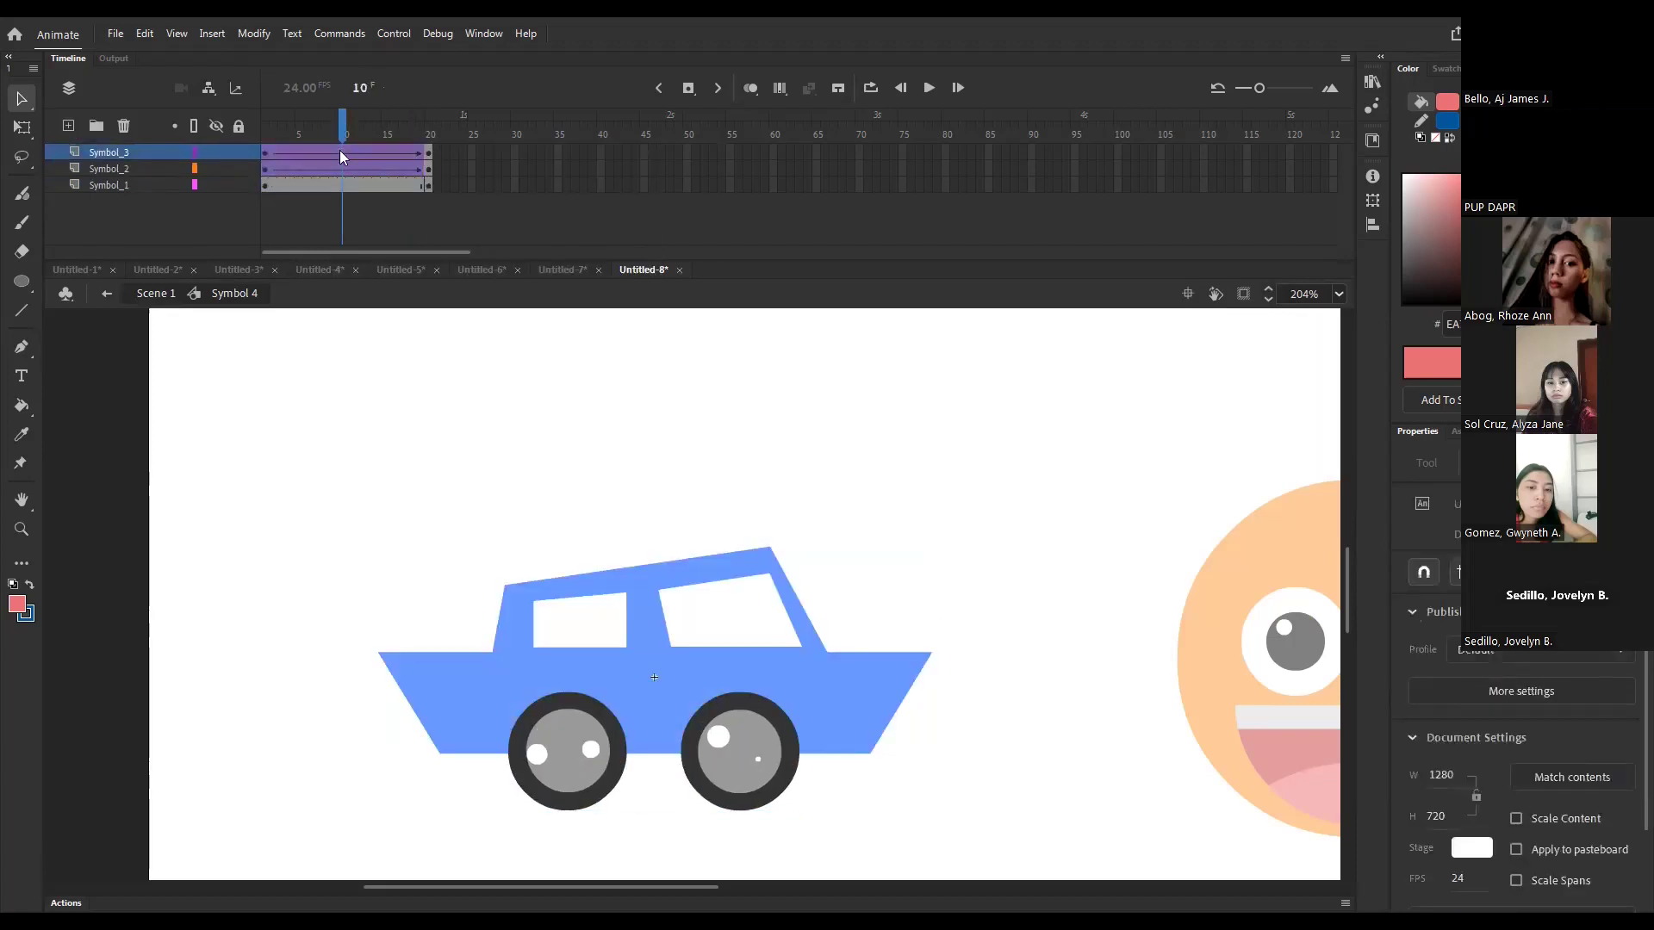
{"action": "left_click", "coordinate": [342, 169]}
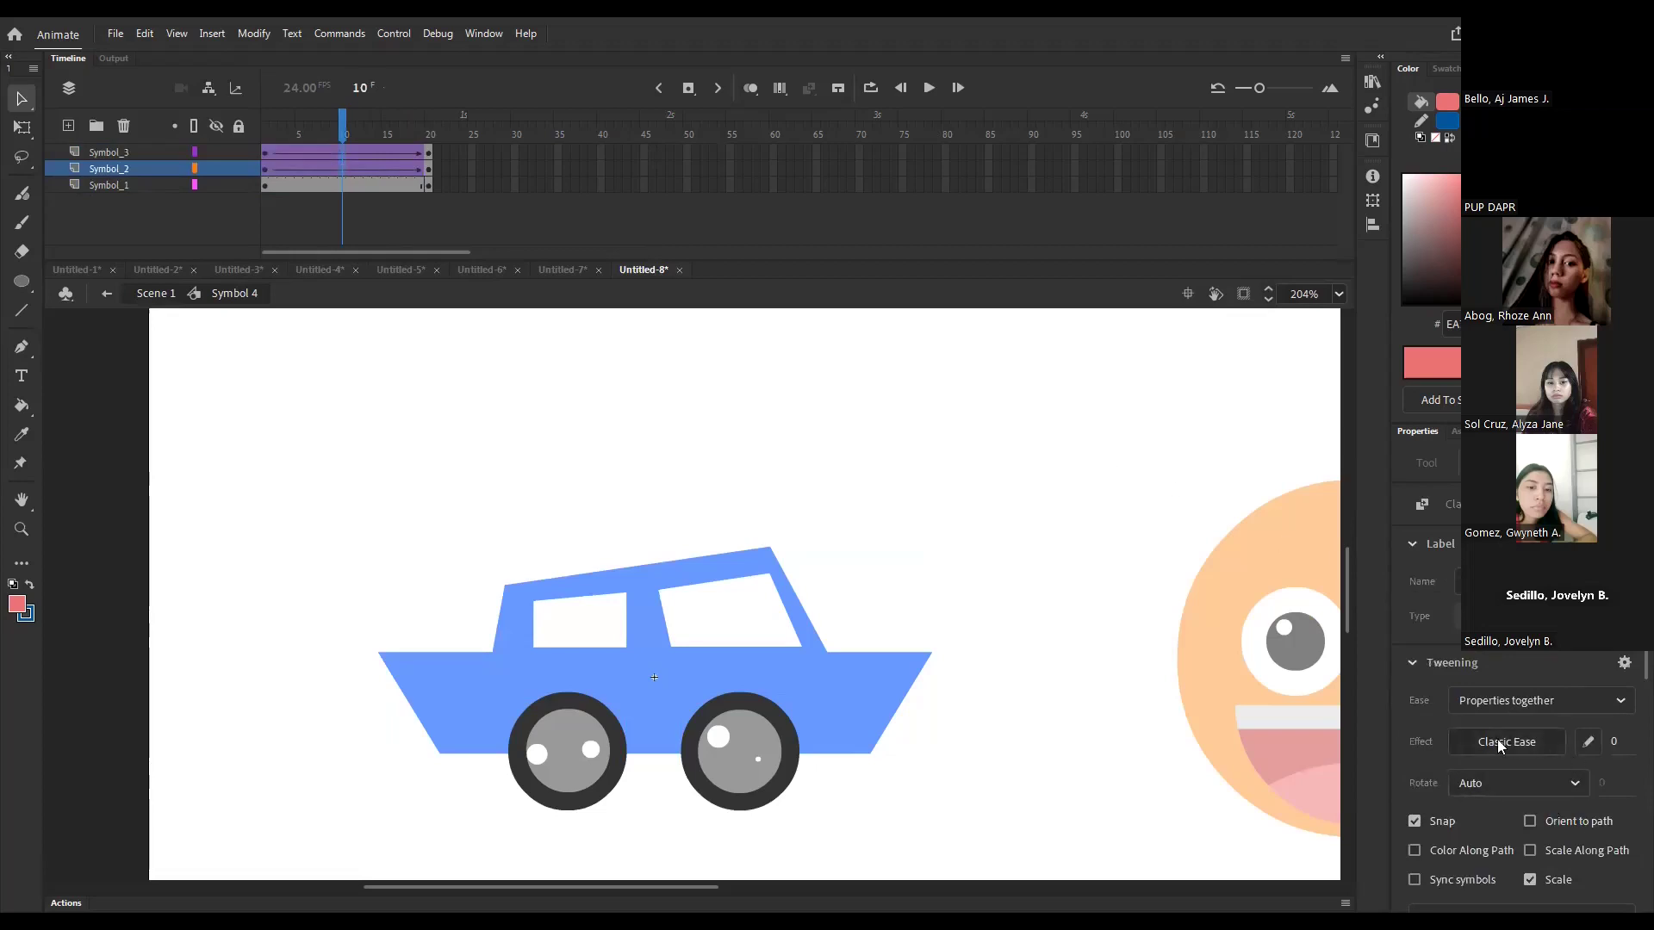
{"action": "left_click", "coordinate": [1493, 785]}
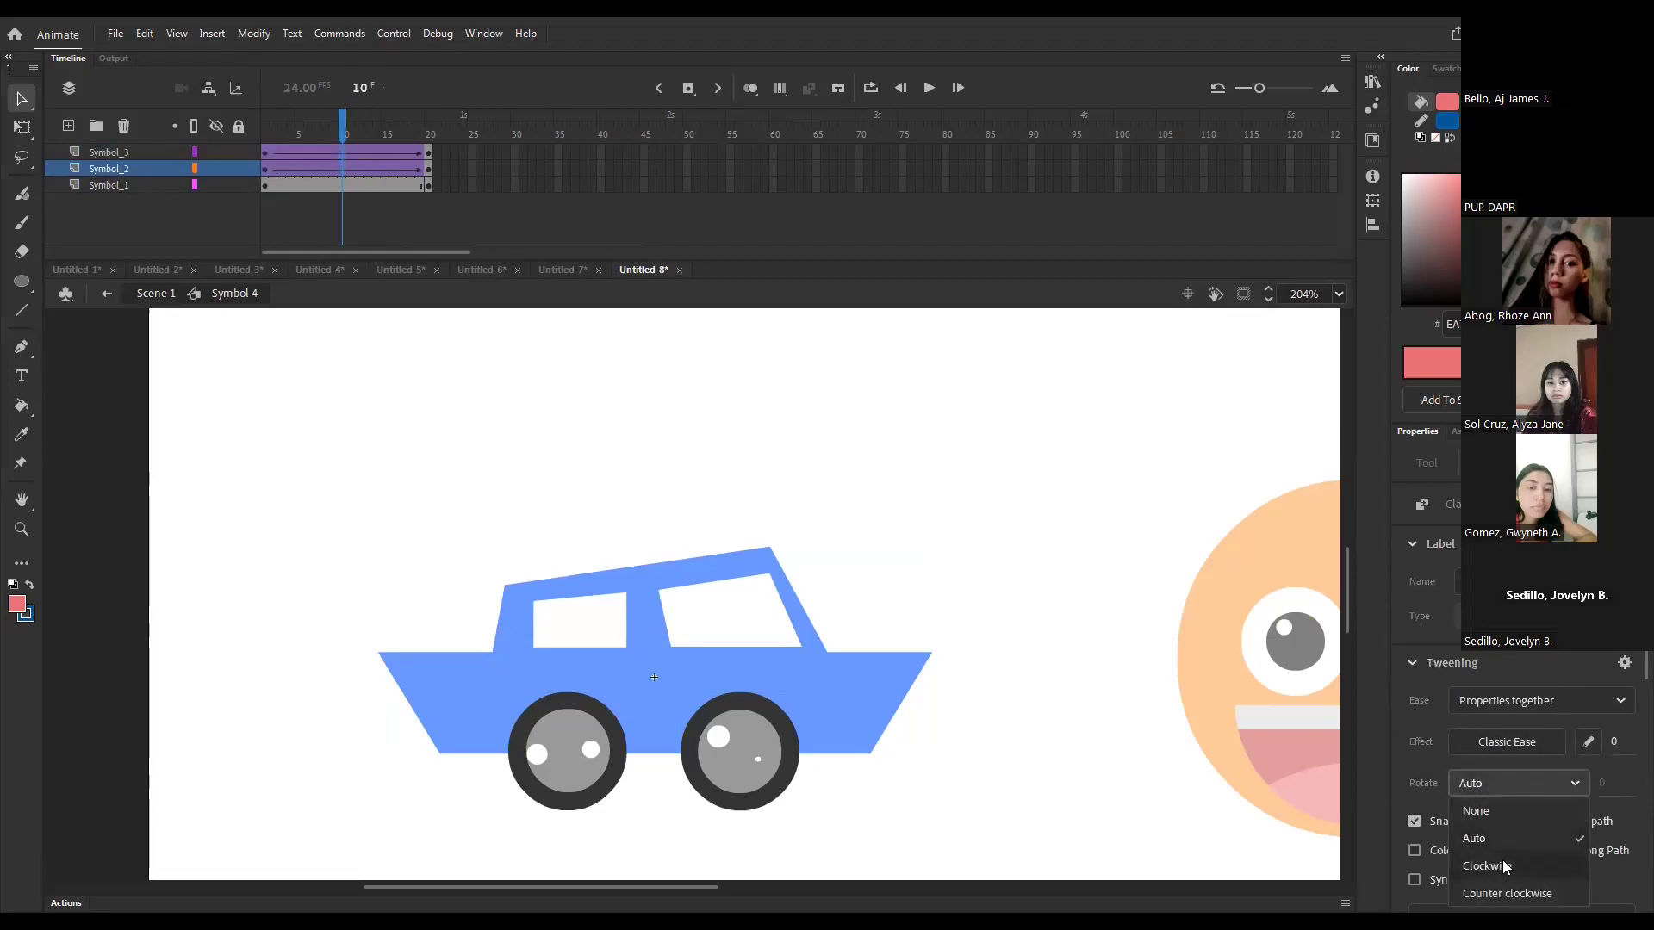
{"action": "left_click", "coordinate": [1502, 866]}
{"action": "left_click_drag", "start_coordinate": [344, 138], "coordinate": [386, 186]}
- Insert a keyframe at frame 3 on the car body layer and nudge the body slightly upward
{"action": "left_click", "coordinate": [284, 186]}
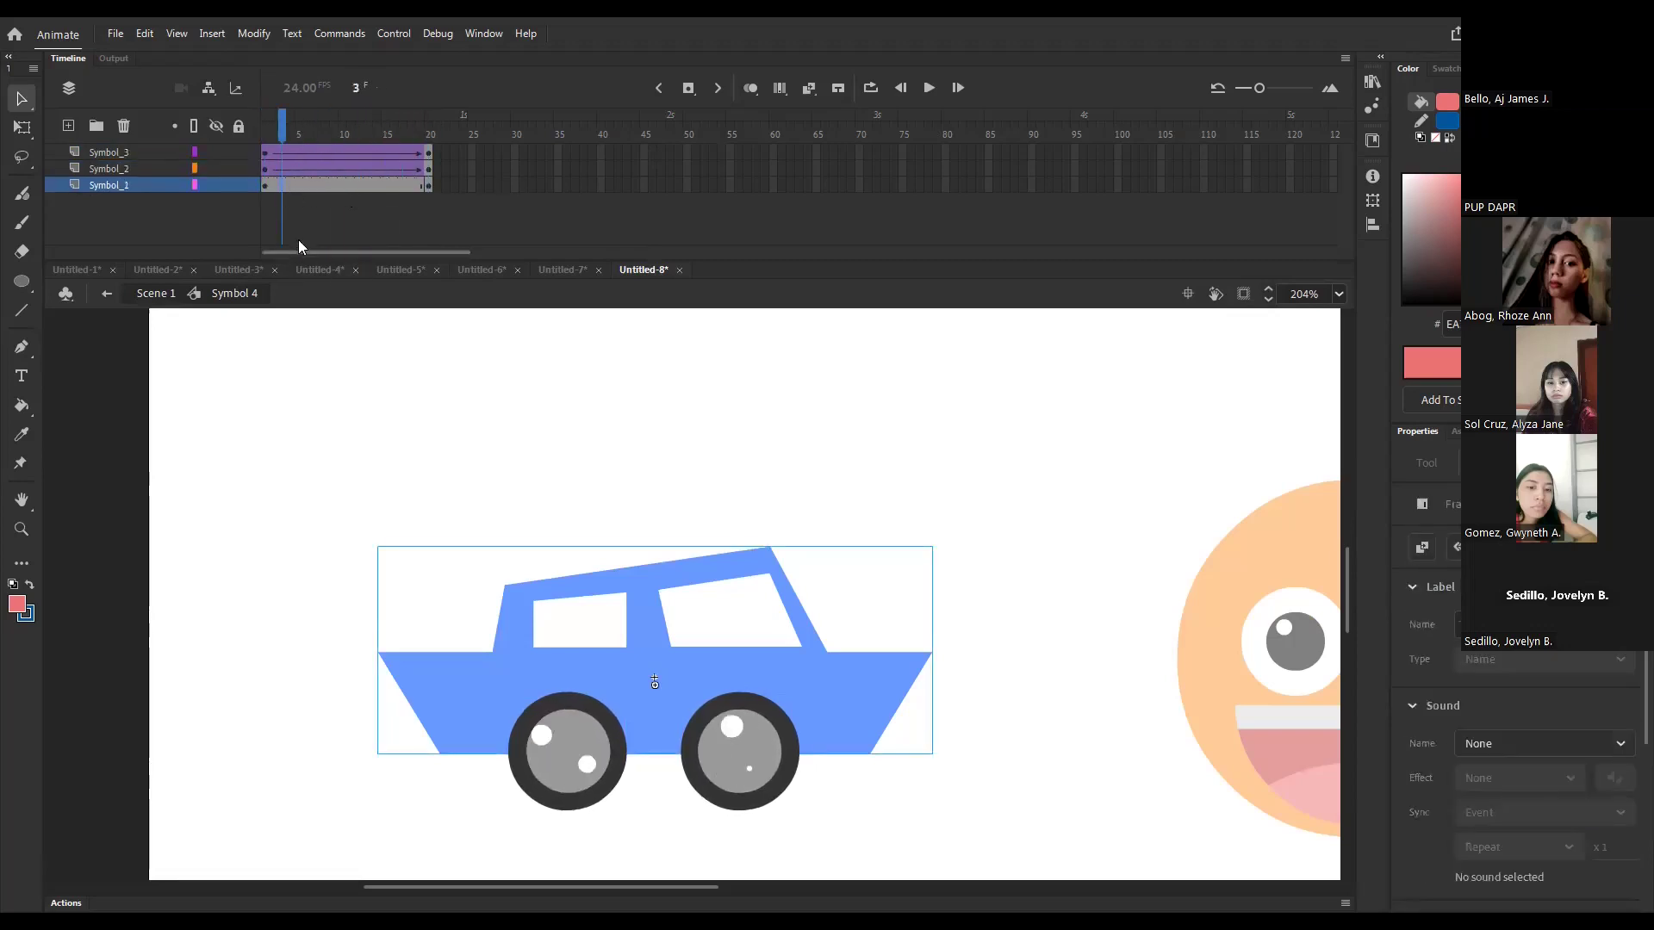
{"action": "left_click", "coordinate": [642, 669]}
{"action": "left_click_drag", "start_coordinate": [635, 664], "coordinate": [635, 660]}
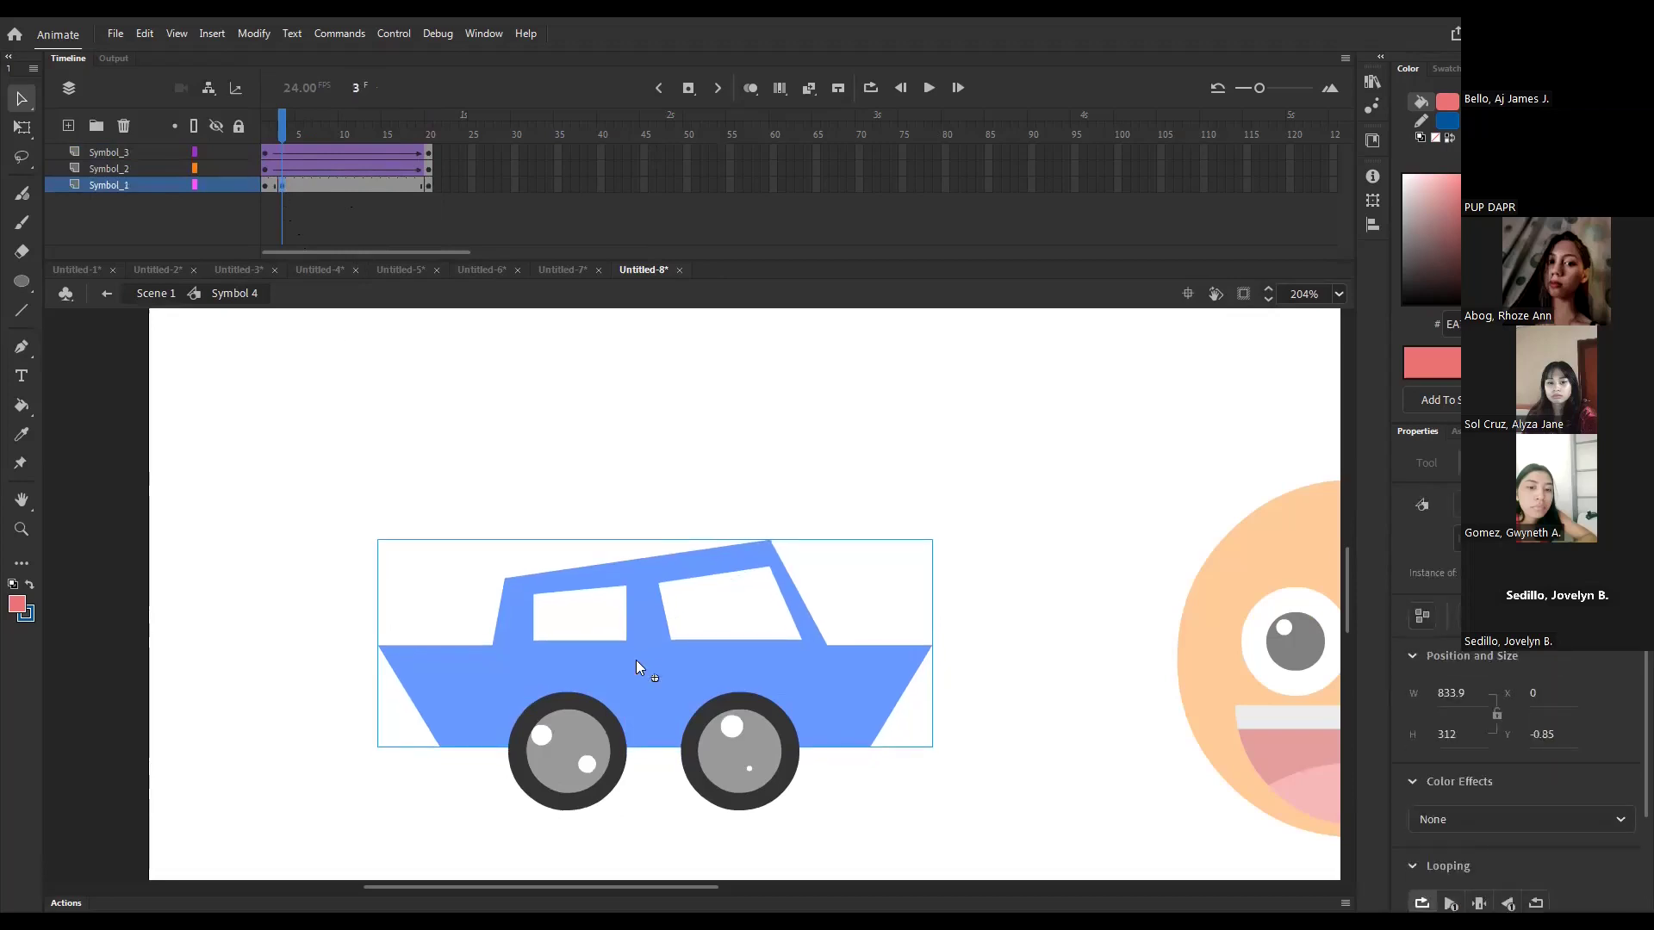
{"action": "left_click", "coordinate": [339, 401]}
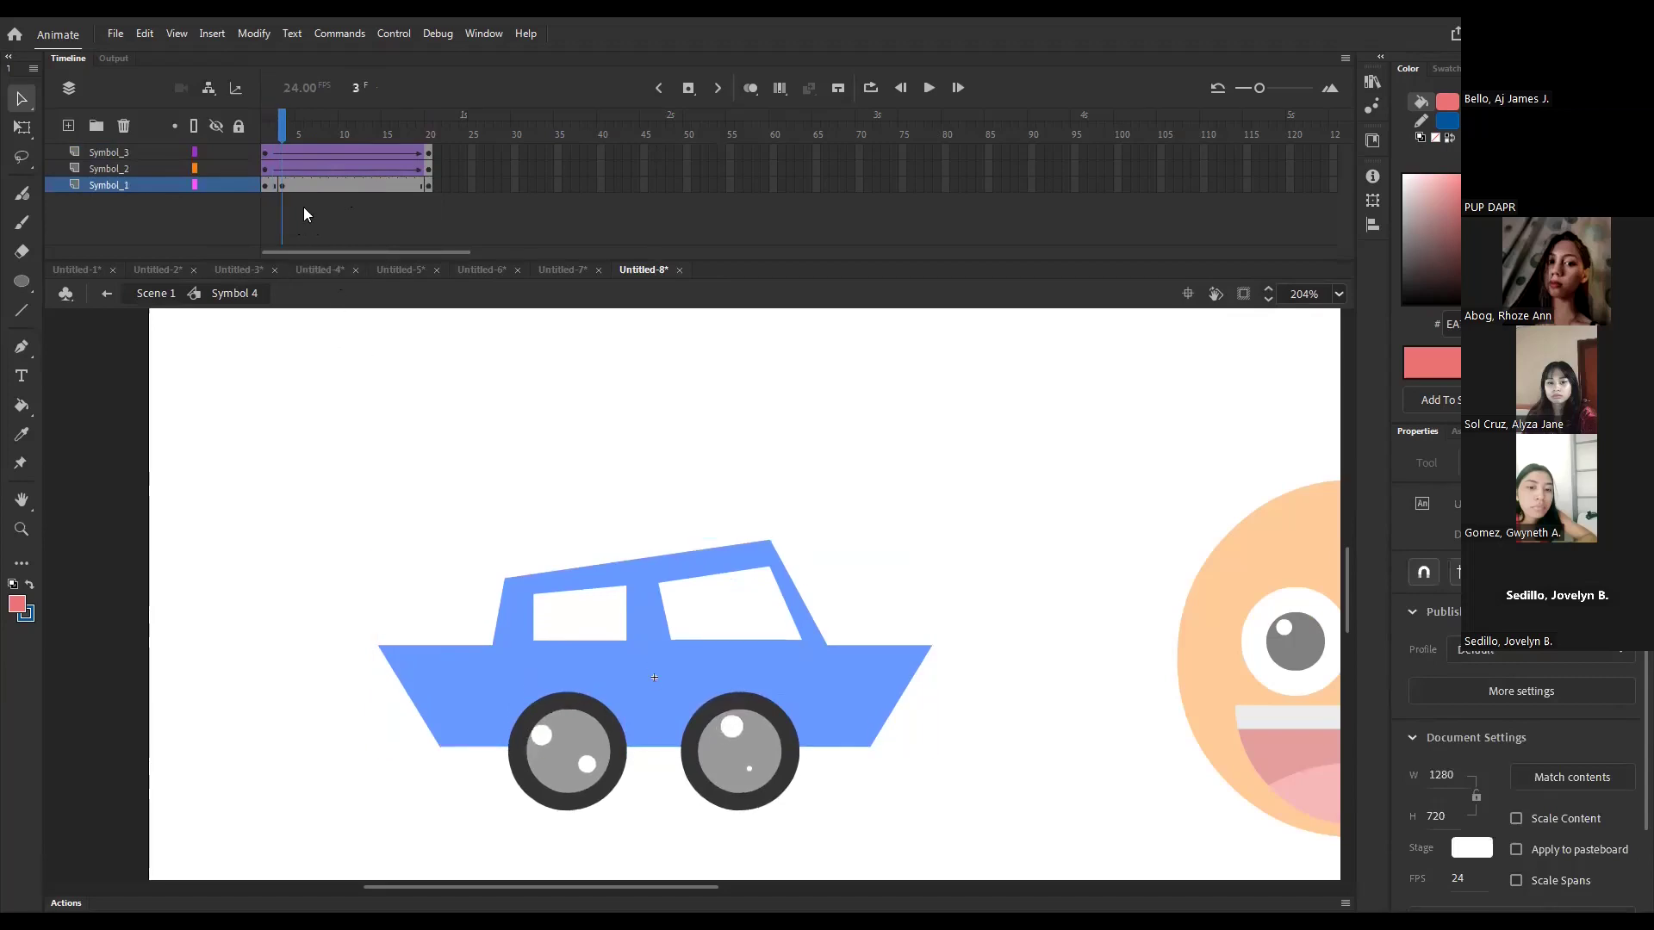
- Repeat the alternating low and raised body keyframes every two frames along the car body layer up to frame 20
{"action": "left_click", "coordinate": [272, 184]}
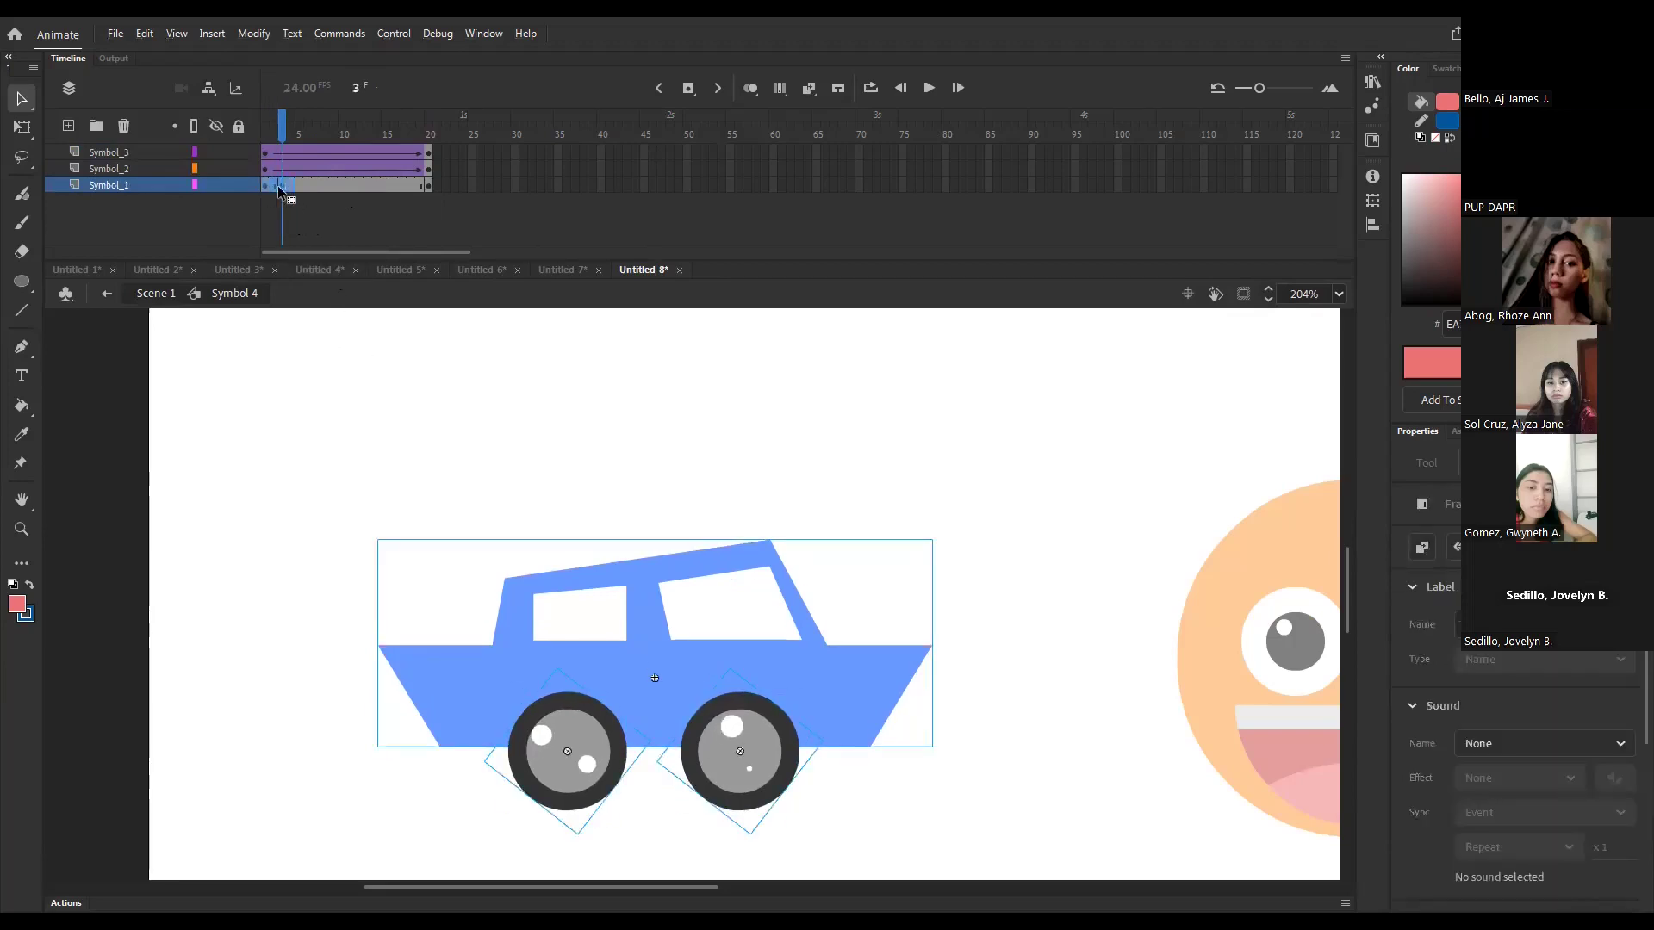
{"action": "left_click_drag", "start_coordinate": [302, 185], "coordinate": [341, 184]}
{"action": "left_click_drag", "start_coordinate": [340, 185], "coordinate": [409, 184]}
{"action": "left_click_drag", "start_coordinate": [414, 116], "coordinate": [250, 133]}
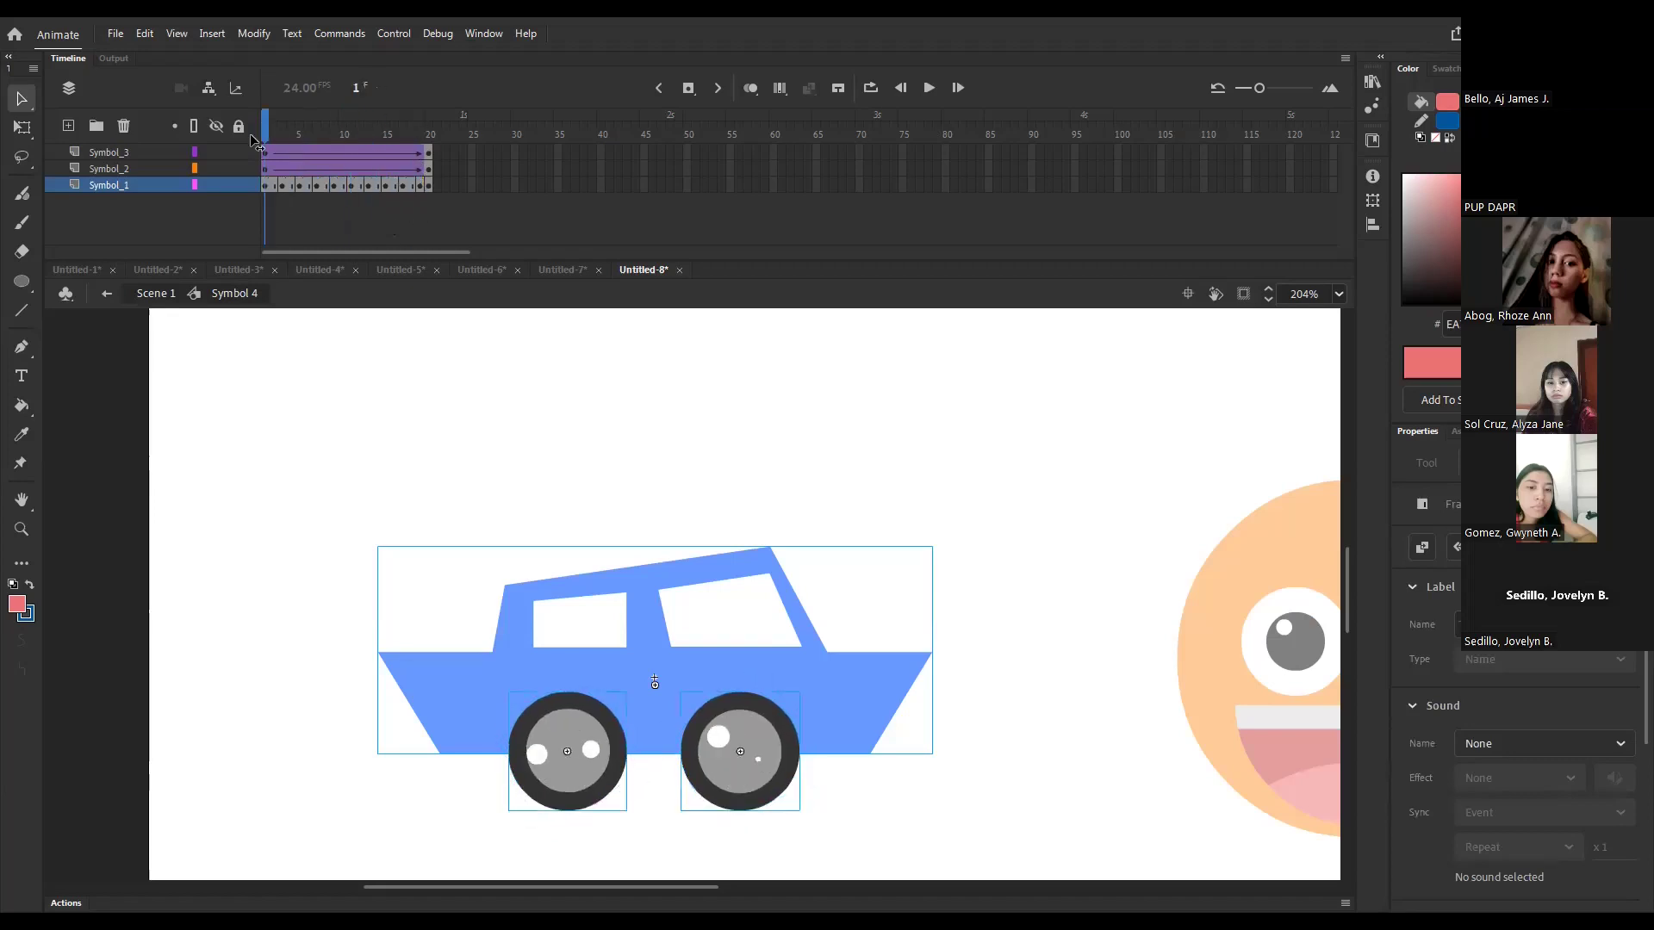
- Create classic tweens between all keyframes of the car body layer and play the animation
{"action": "left_click", "coordinate": [138, 186]}
{"action": "right_click", "coordinate": [279, 186]}
{"action": "left_click", "coordinate": [299, 199]}
{"action": "key", "text": "Return"}
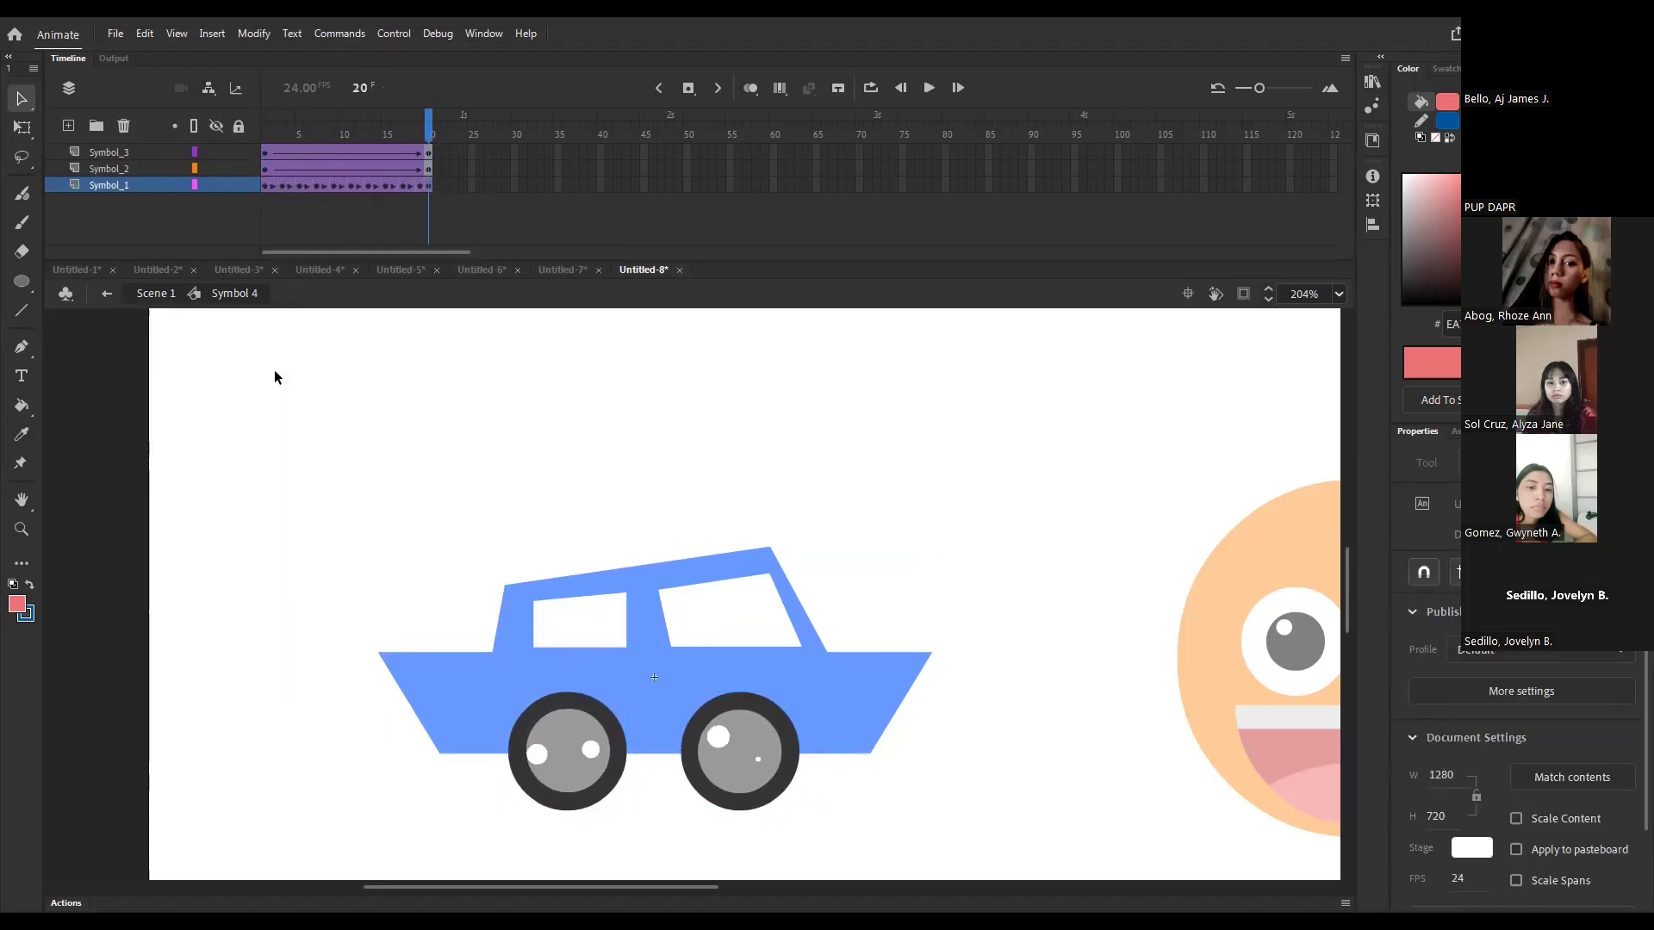
- Return to the main scene, extend its layer to frame 100 and play the car animation
{"action": "left_click_drag", "start_coordinate": [431, 131], "coordinate": [249, 128]}
{"action": "double_click", "coordinate": [514, 423]}
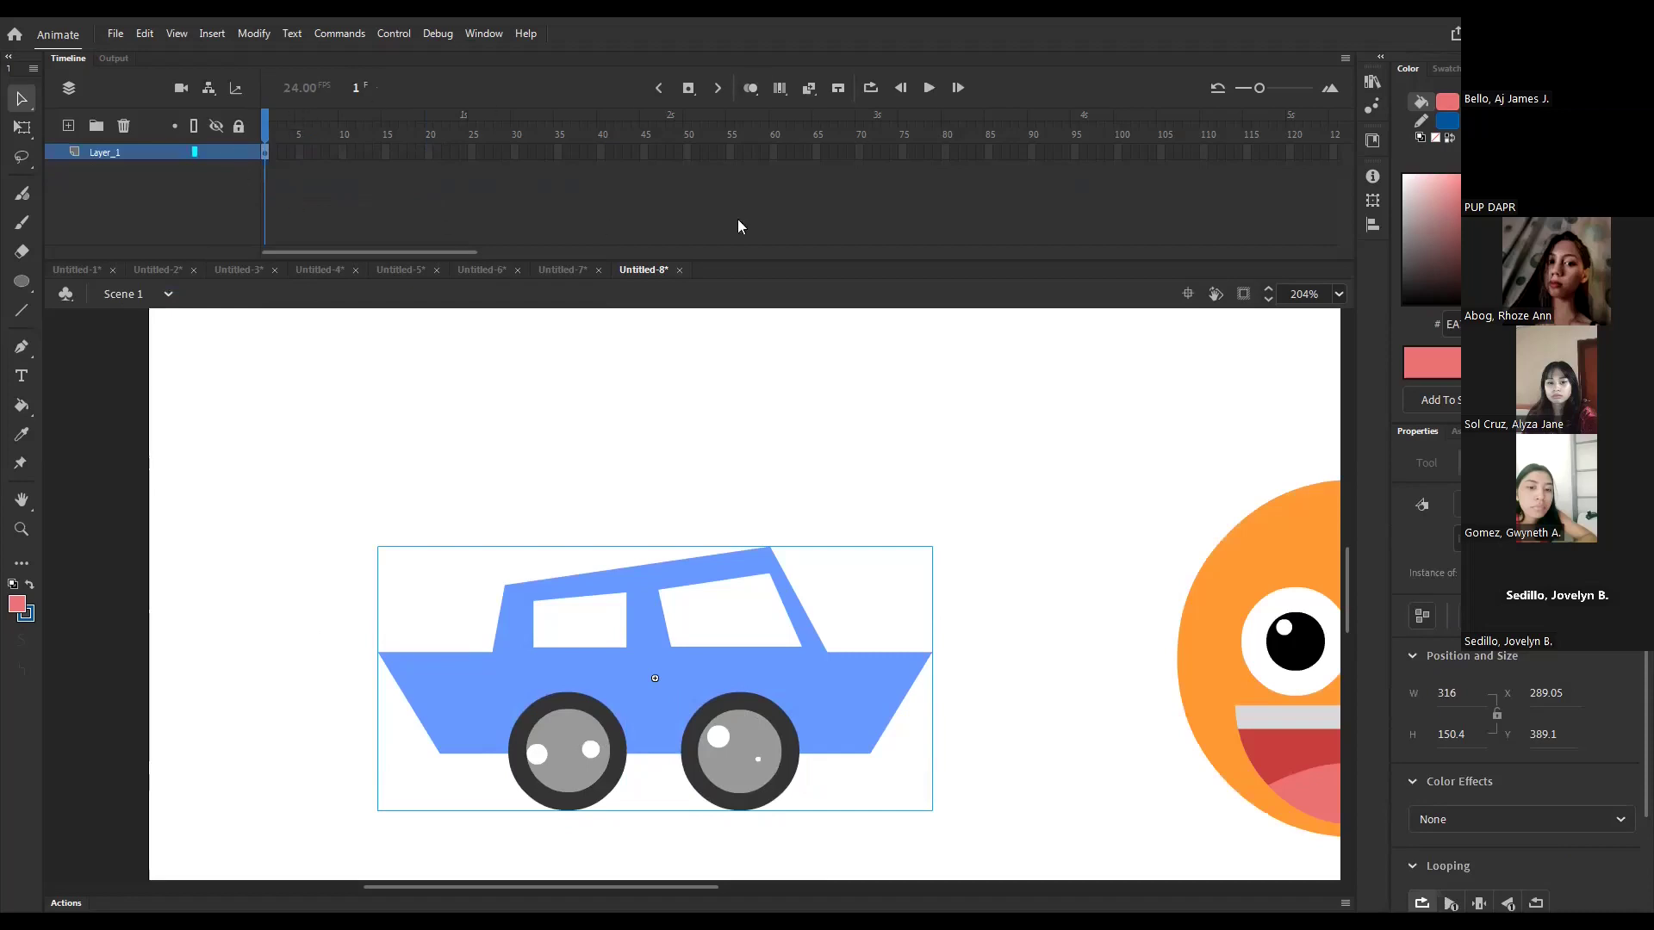
{"action": "left_click", "coordinate": [630, 398]}
{"action": "key", "text": "ctrl+2"}
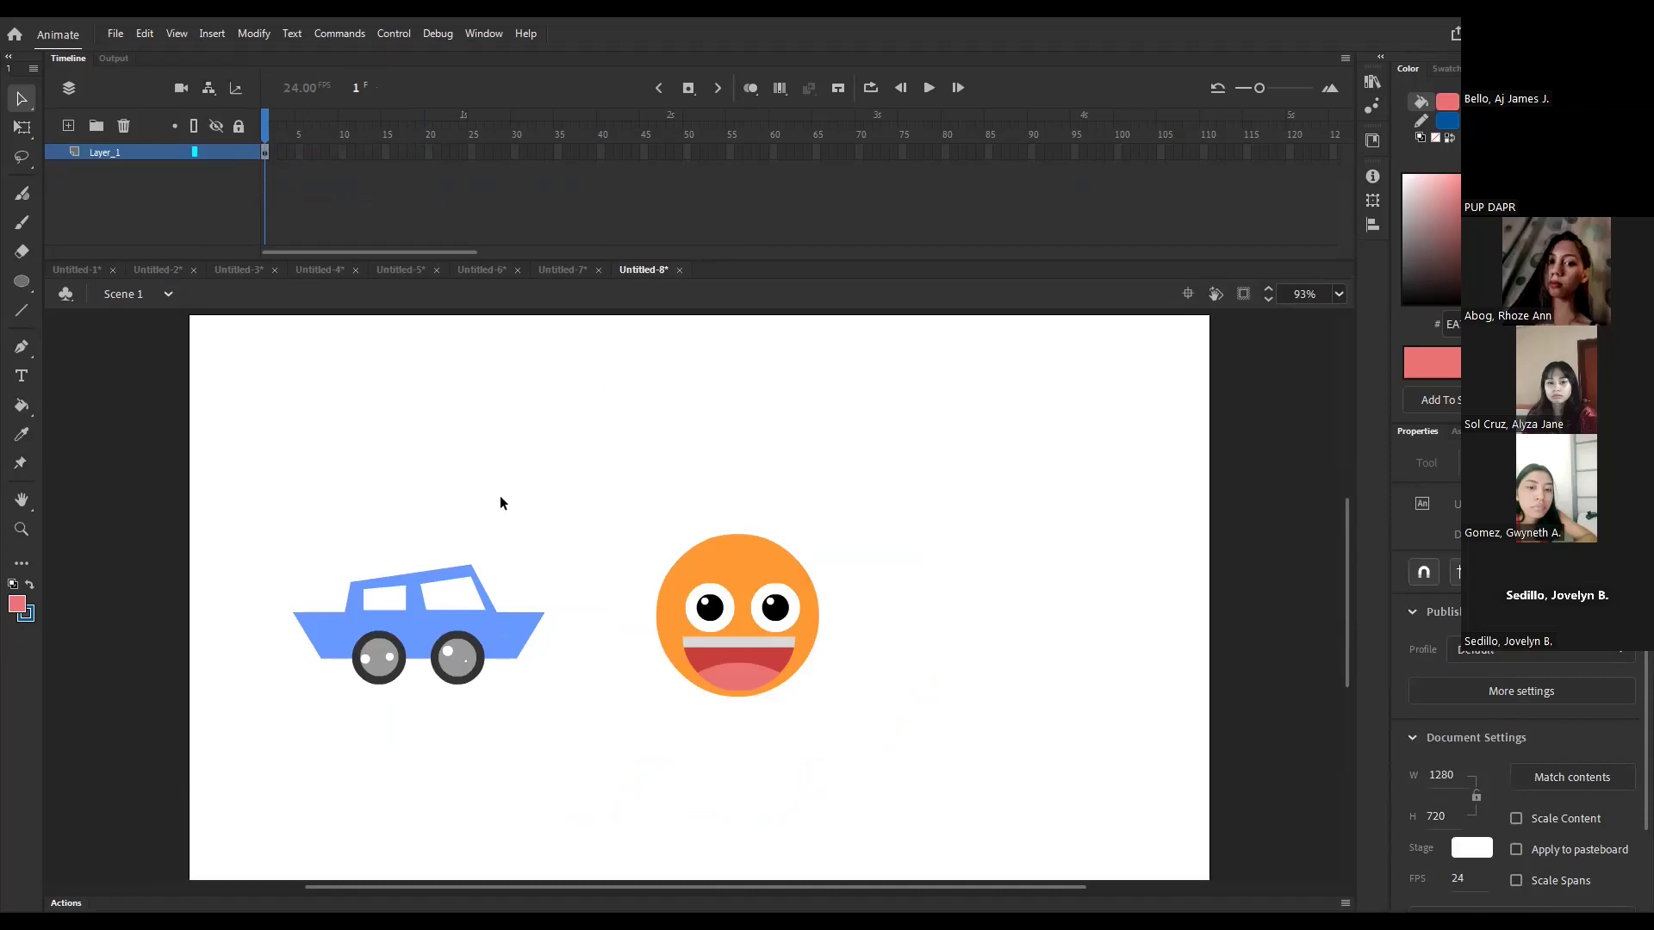
{"action": "key", "text": "Return"}
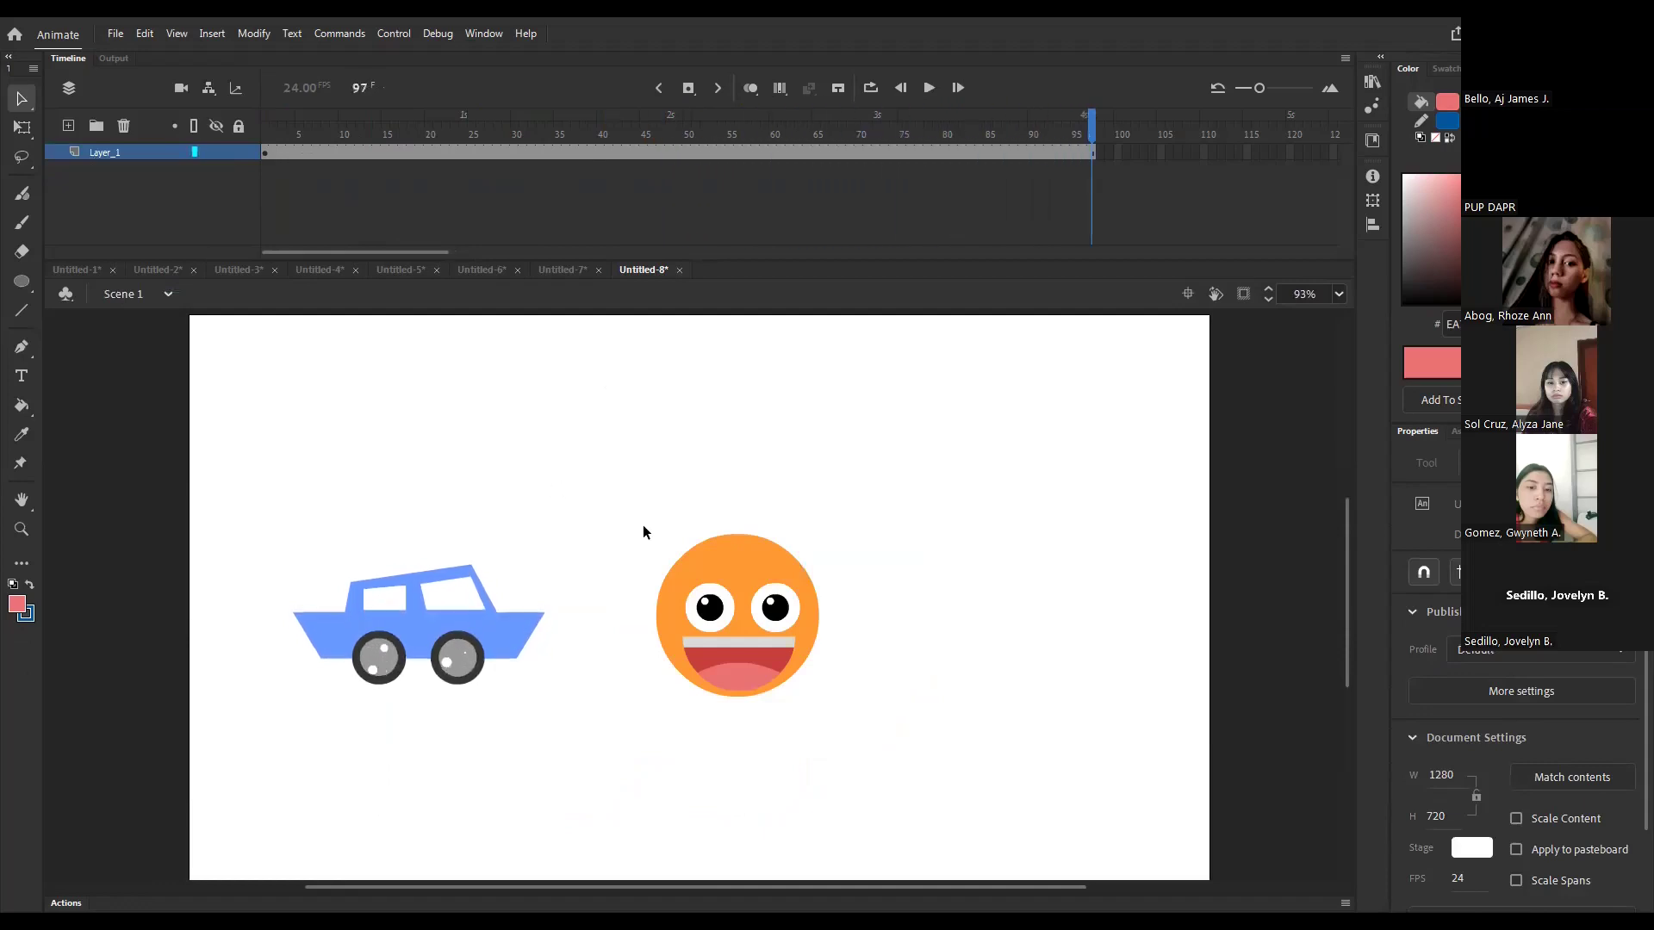
{"action": "key", "text": "Return"}
{"action": "key", "text": "Return"}
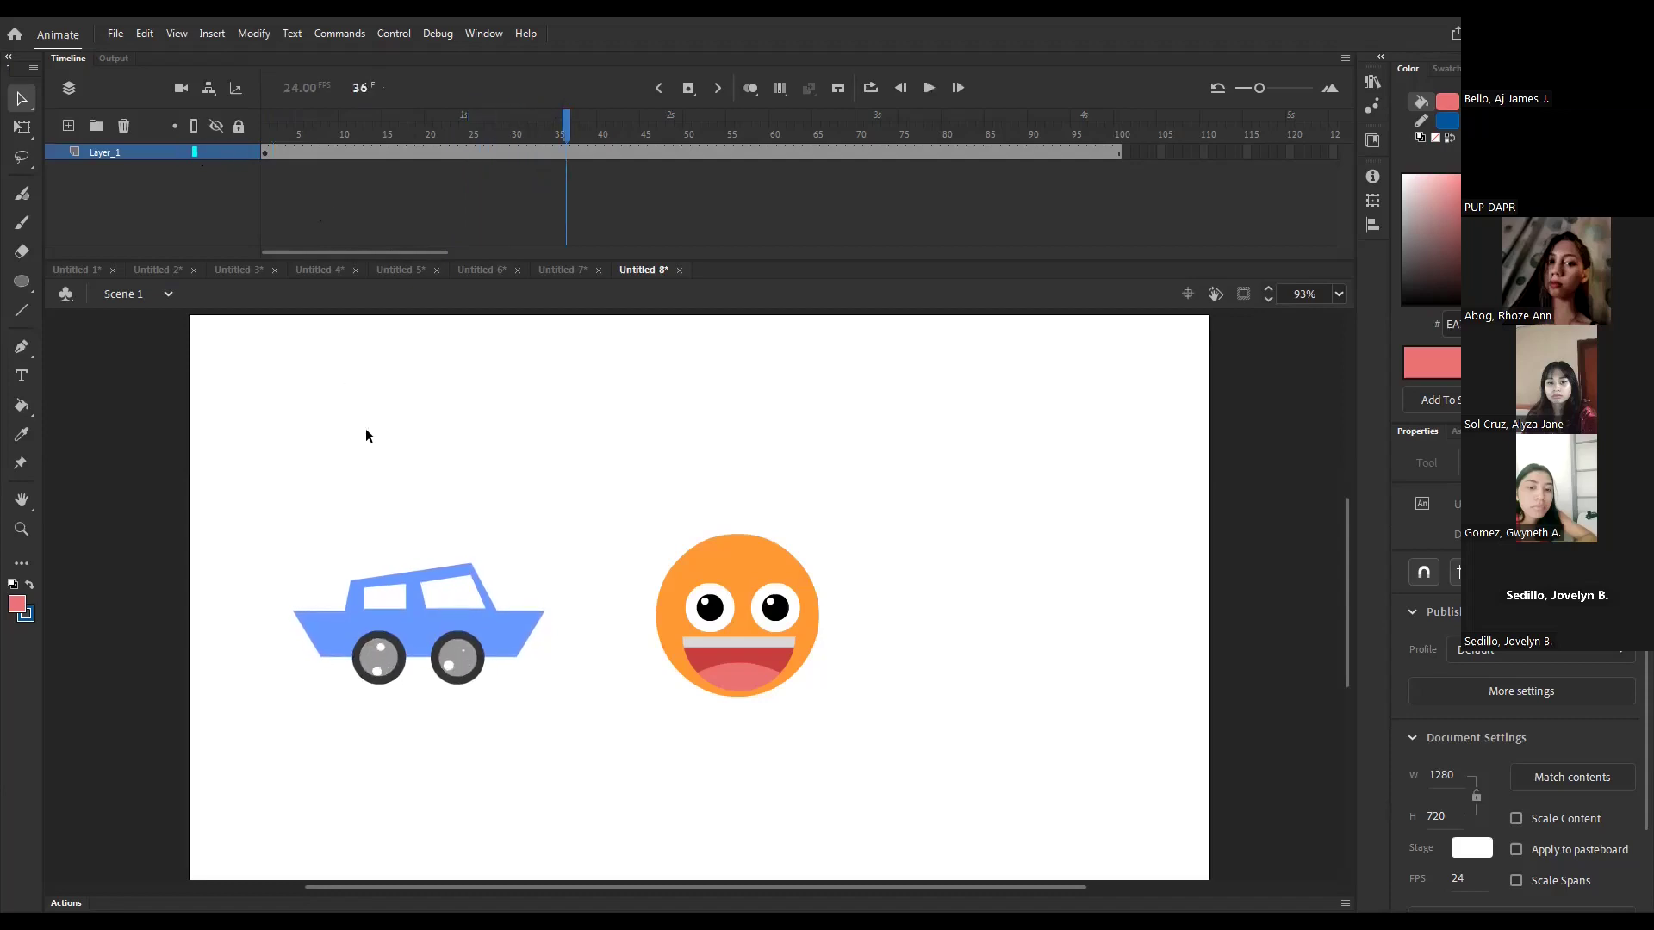
- Check frame 20 inside the car symbol and compare it with frame 20 of the main scene
{"action": "left_click", "coordinate": [425, 618]}
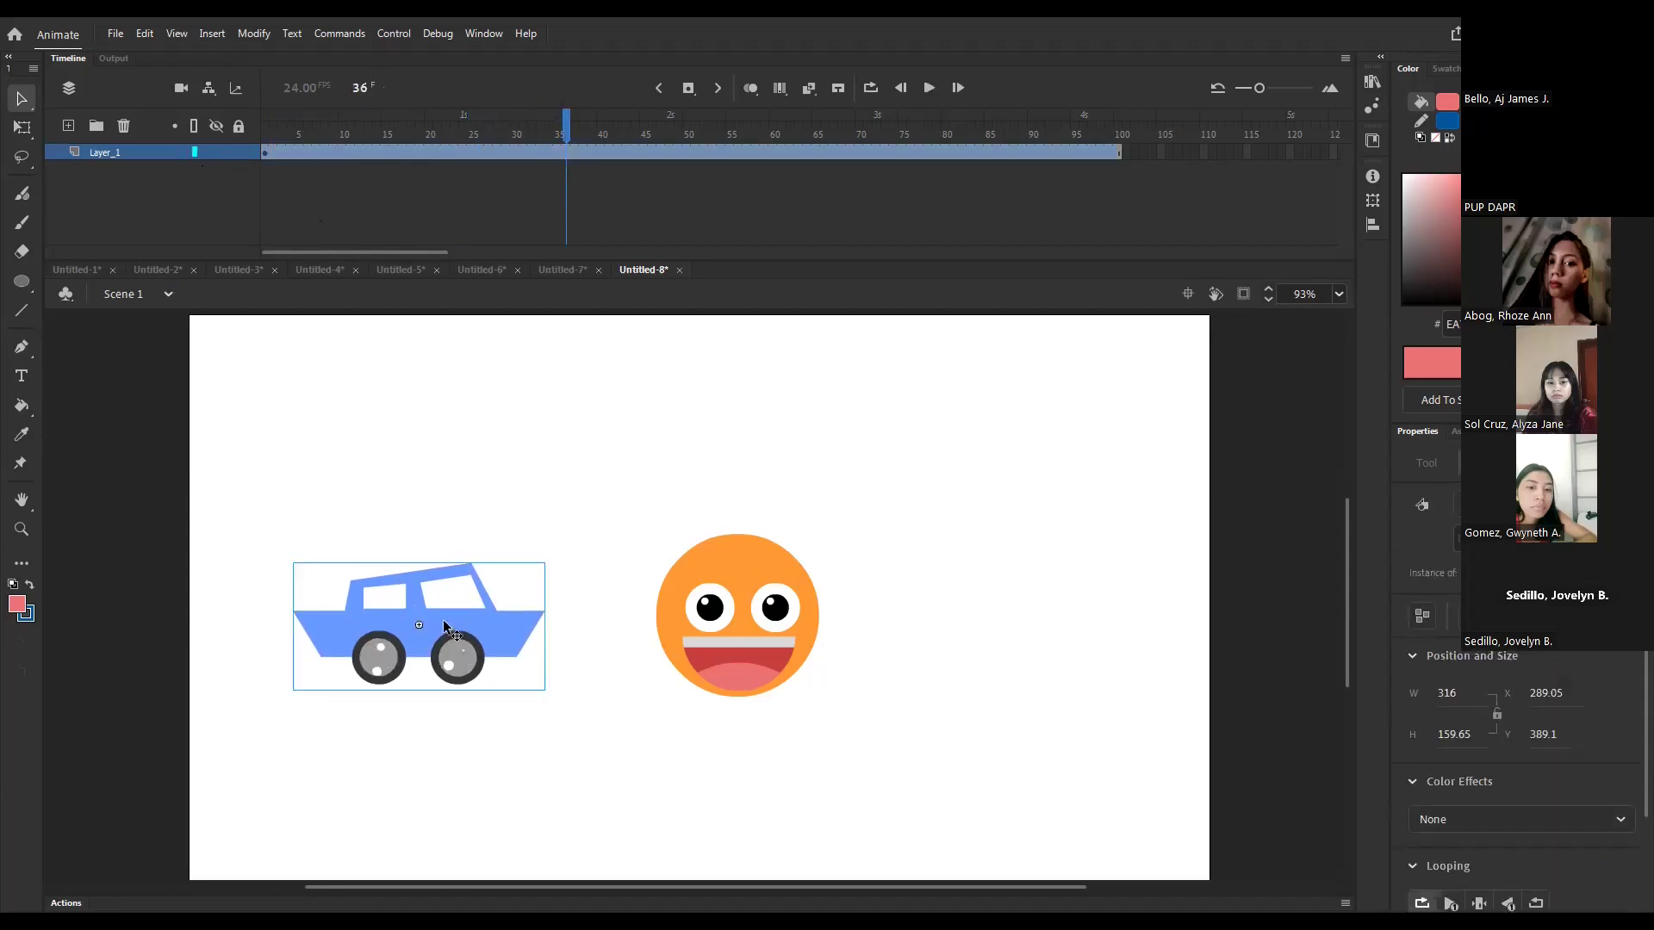
{"action": "double_click", "coordinate": [441, 621]}
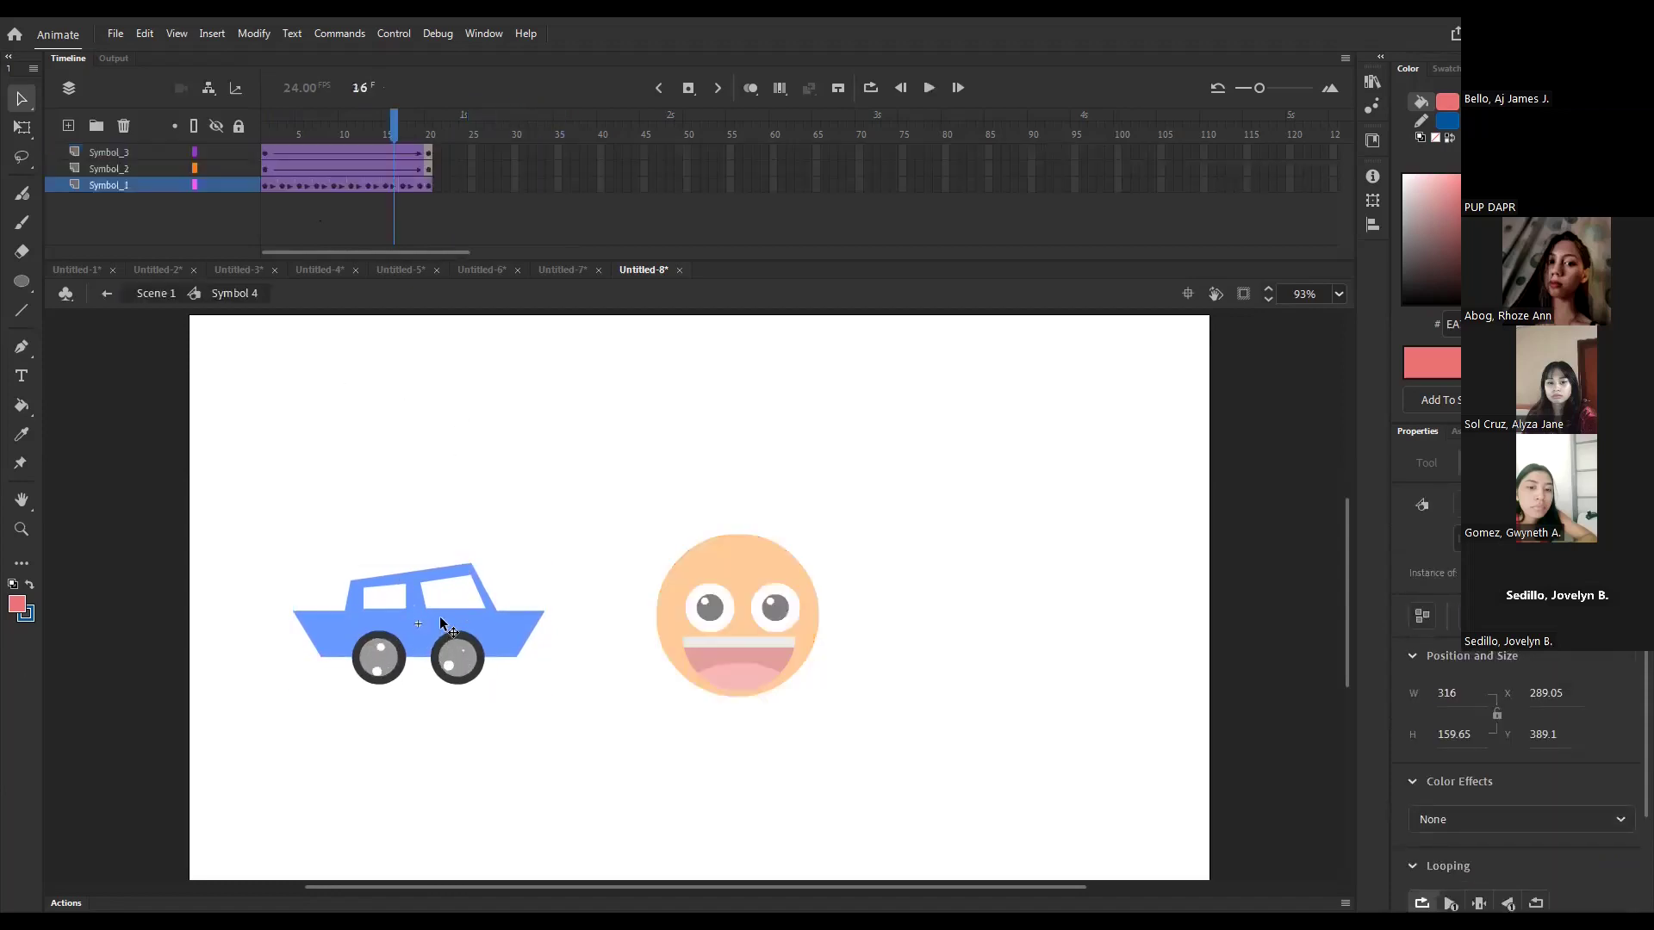
{"action": "left_click", "coordinate": [428, 135]}
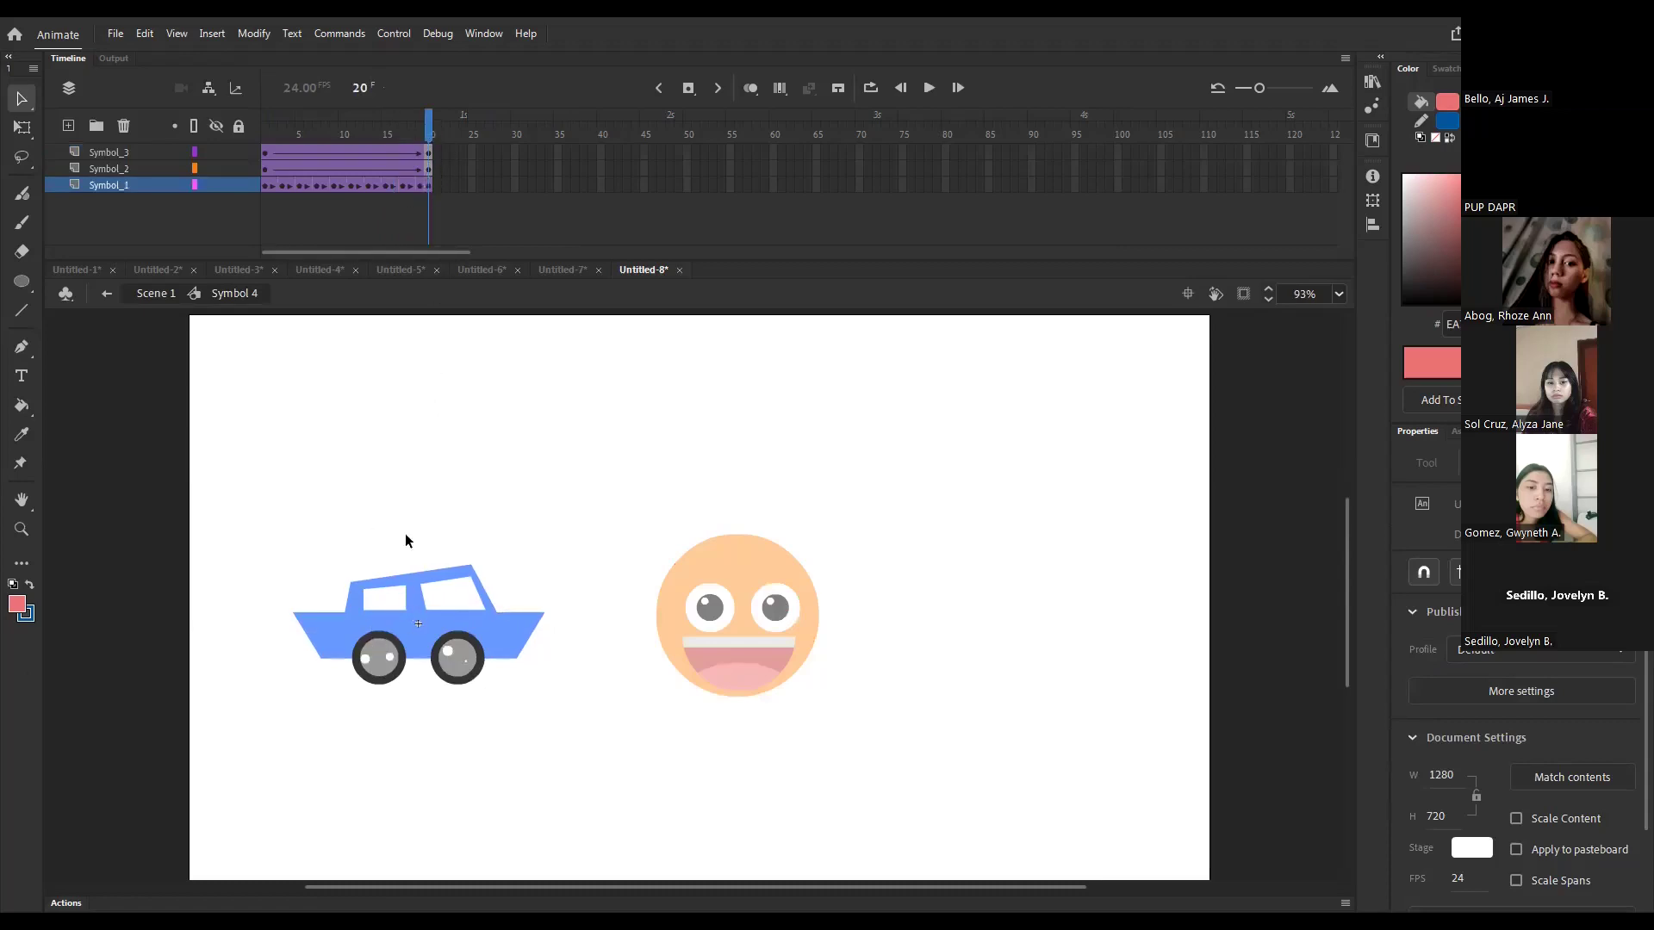
{"action": "double_click", "coordinate": [450, 504]}
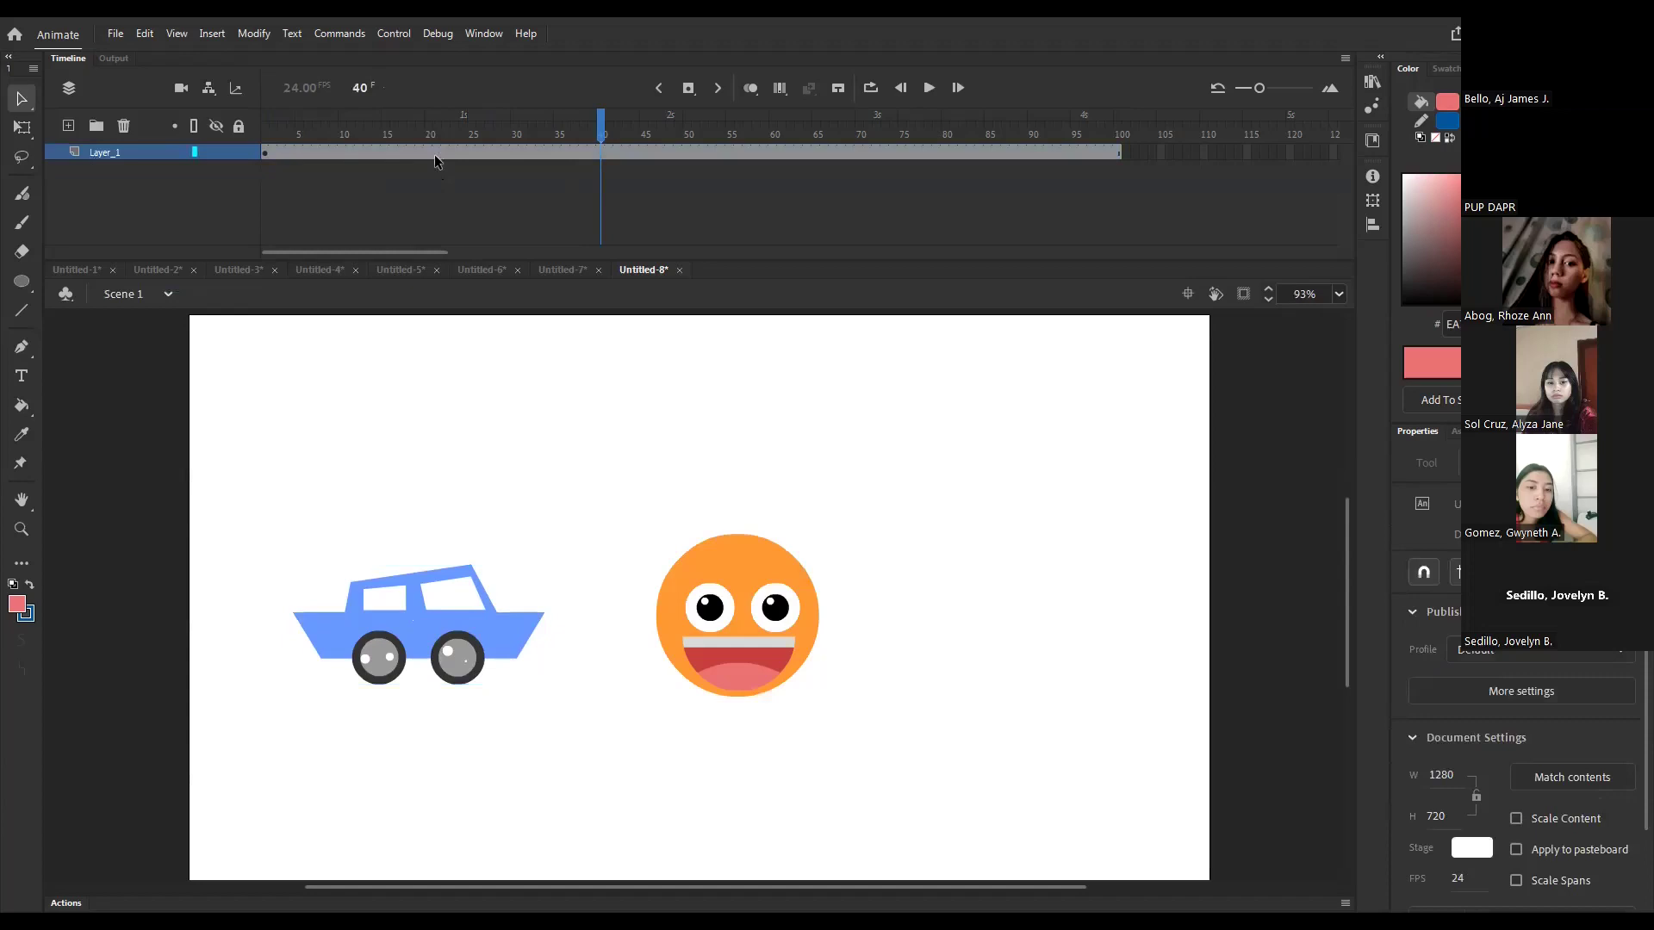
{"action": "left_click_drag", "start_coordinate": [388, 131], "coordinate": [428, 142]}
- Set the car instance's looping to play the graphic once and preview it from frame 1
{"action": "left_click_drag", "start_coordinate": [294, 477], "coordinate": [556, 765]}
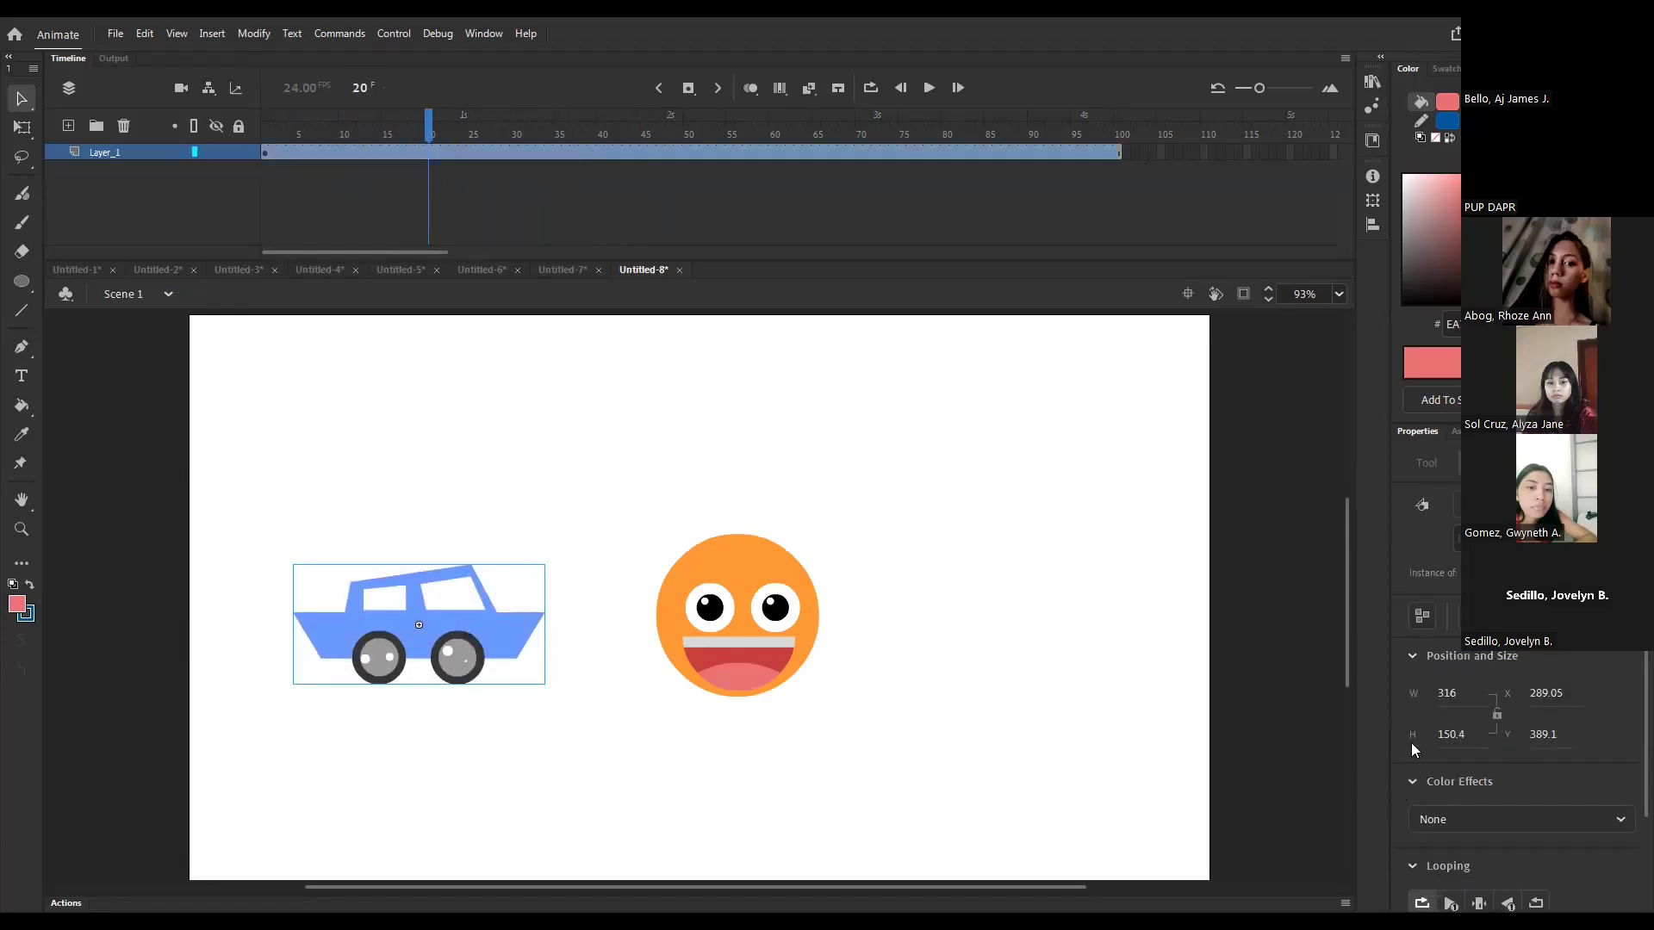
{"action": "scroll", "coordinate": [1413, 743], "scroll_direction": "down", "scroll_amount": 3}
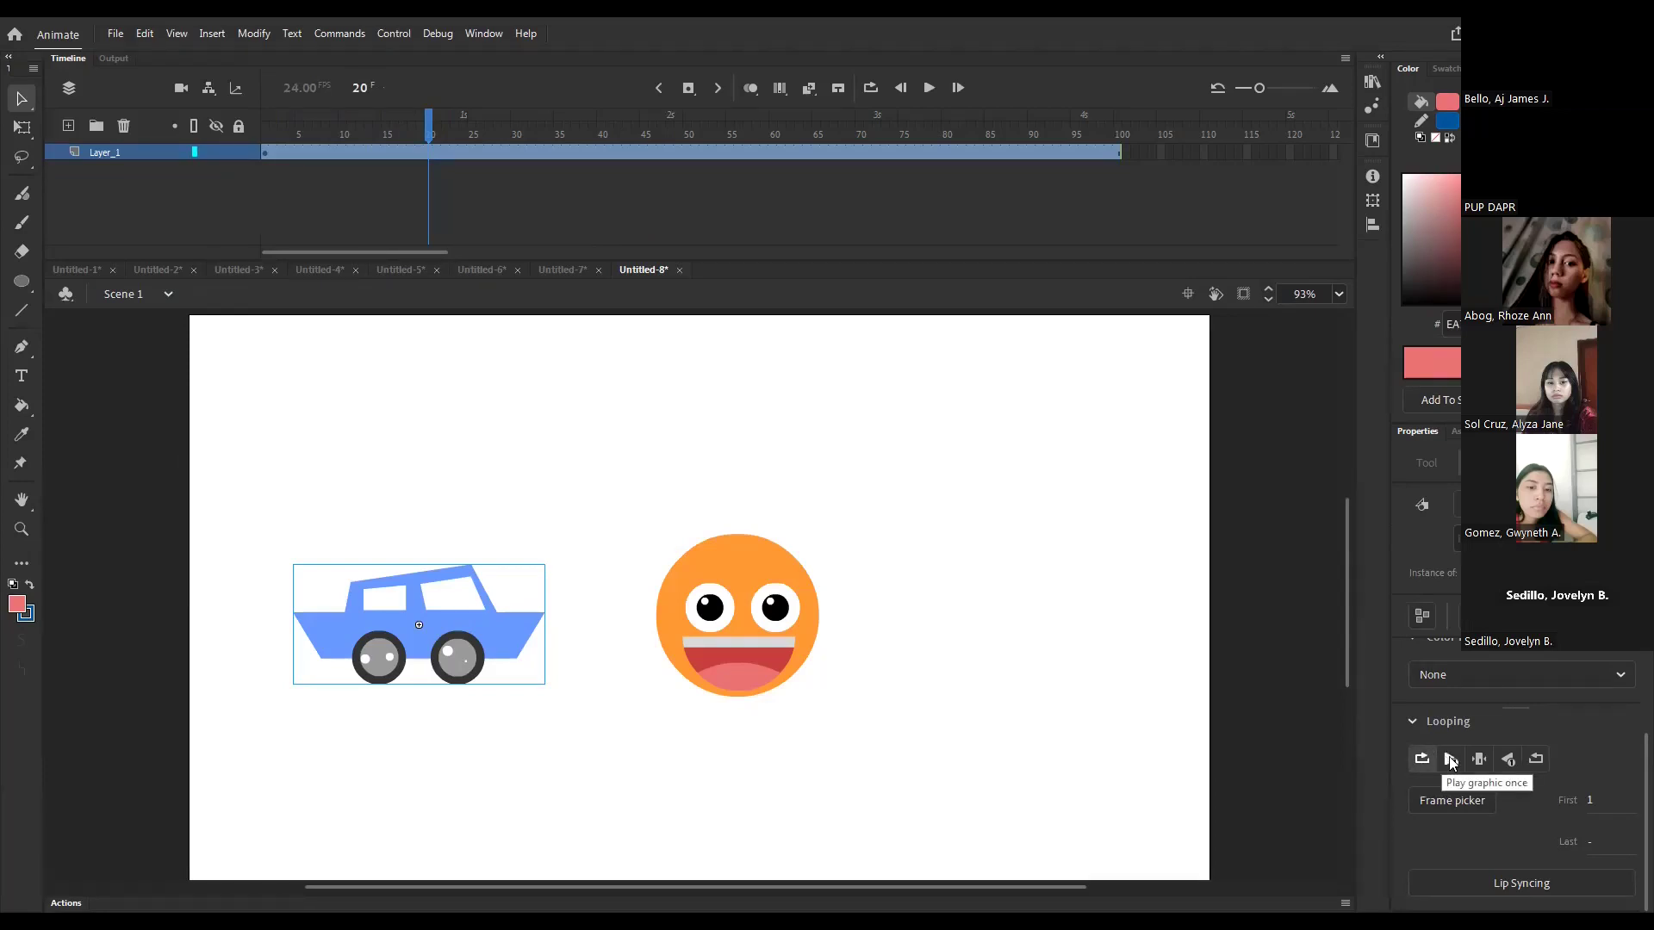
{"action": "left_click", "coordinate": [1451, 761]}
{"action": "left_click_drag", "start_coordinate": [429, 129], "coordinate": [229, 133]}
{"action": "left_click_drag", "start_coordinate": [266, 479], "coordinate": [551, 612]}
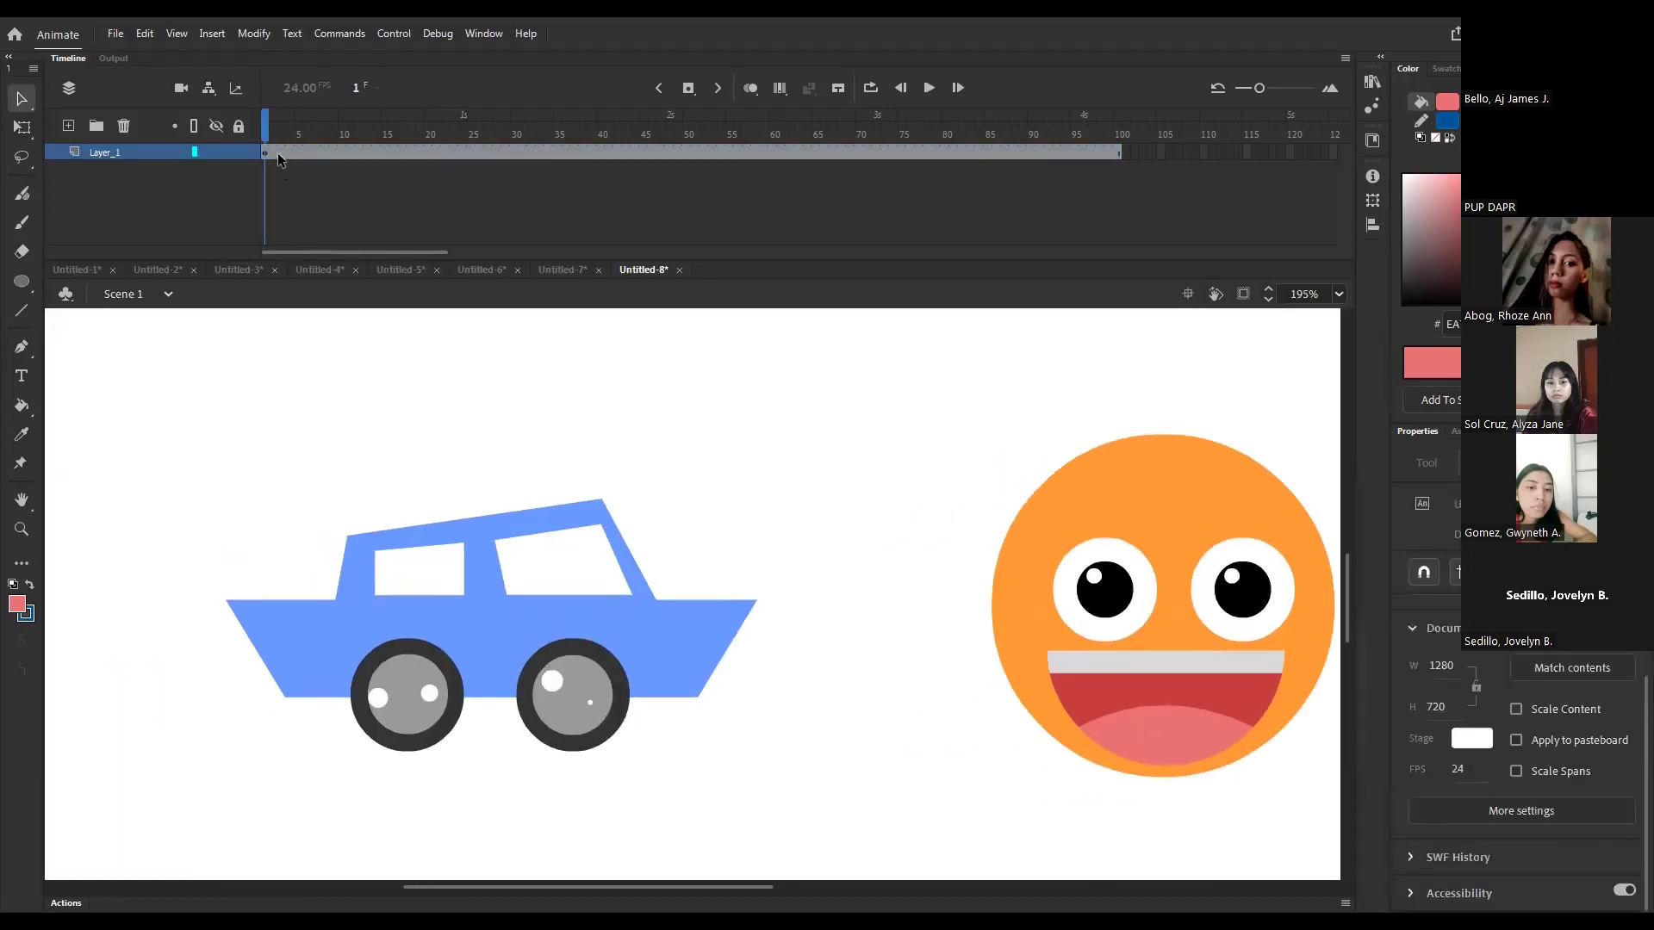
{"action": "left_click_drag", "start_coordinate": [264, 125], "coordinate": [249, 180]}
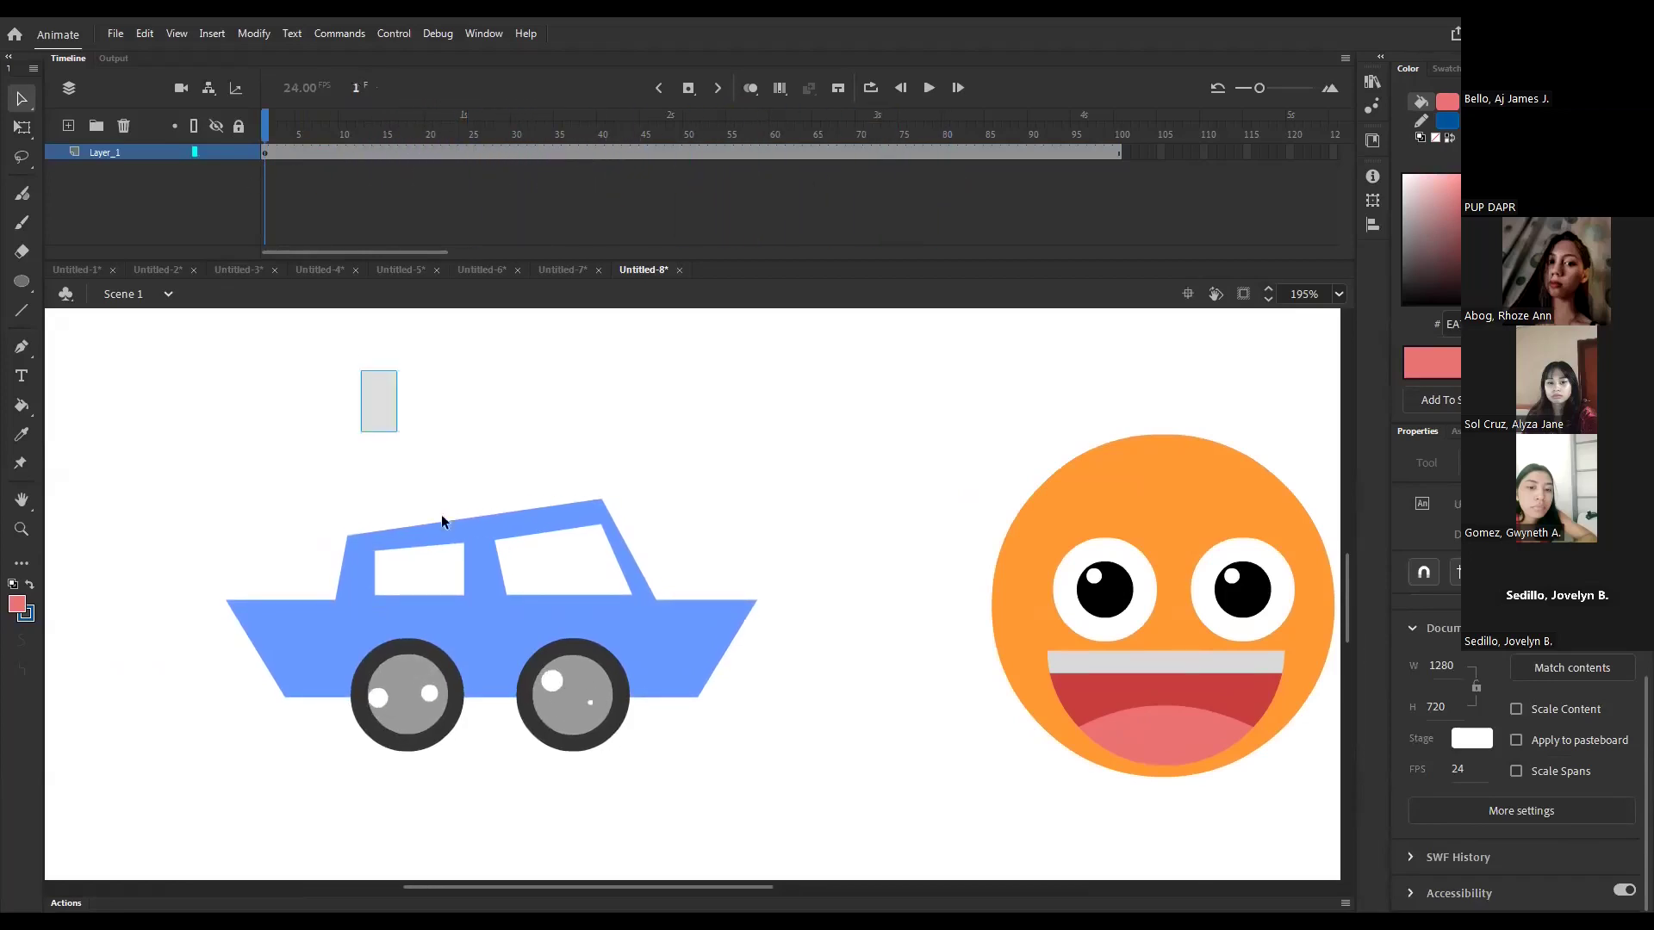
- Set the car instance's looping to play a single frame and preview it on the timeline
{"action": "left_click", "coordinate": [491, 624]}
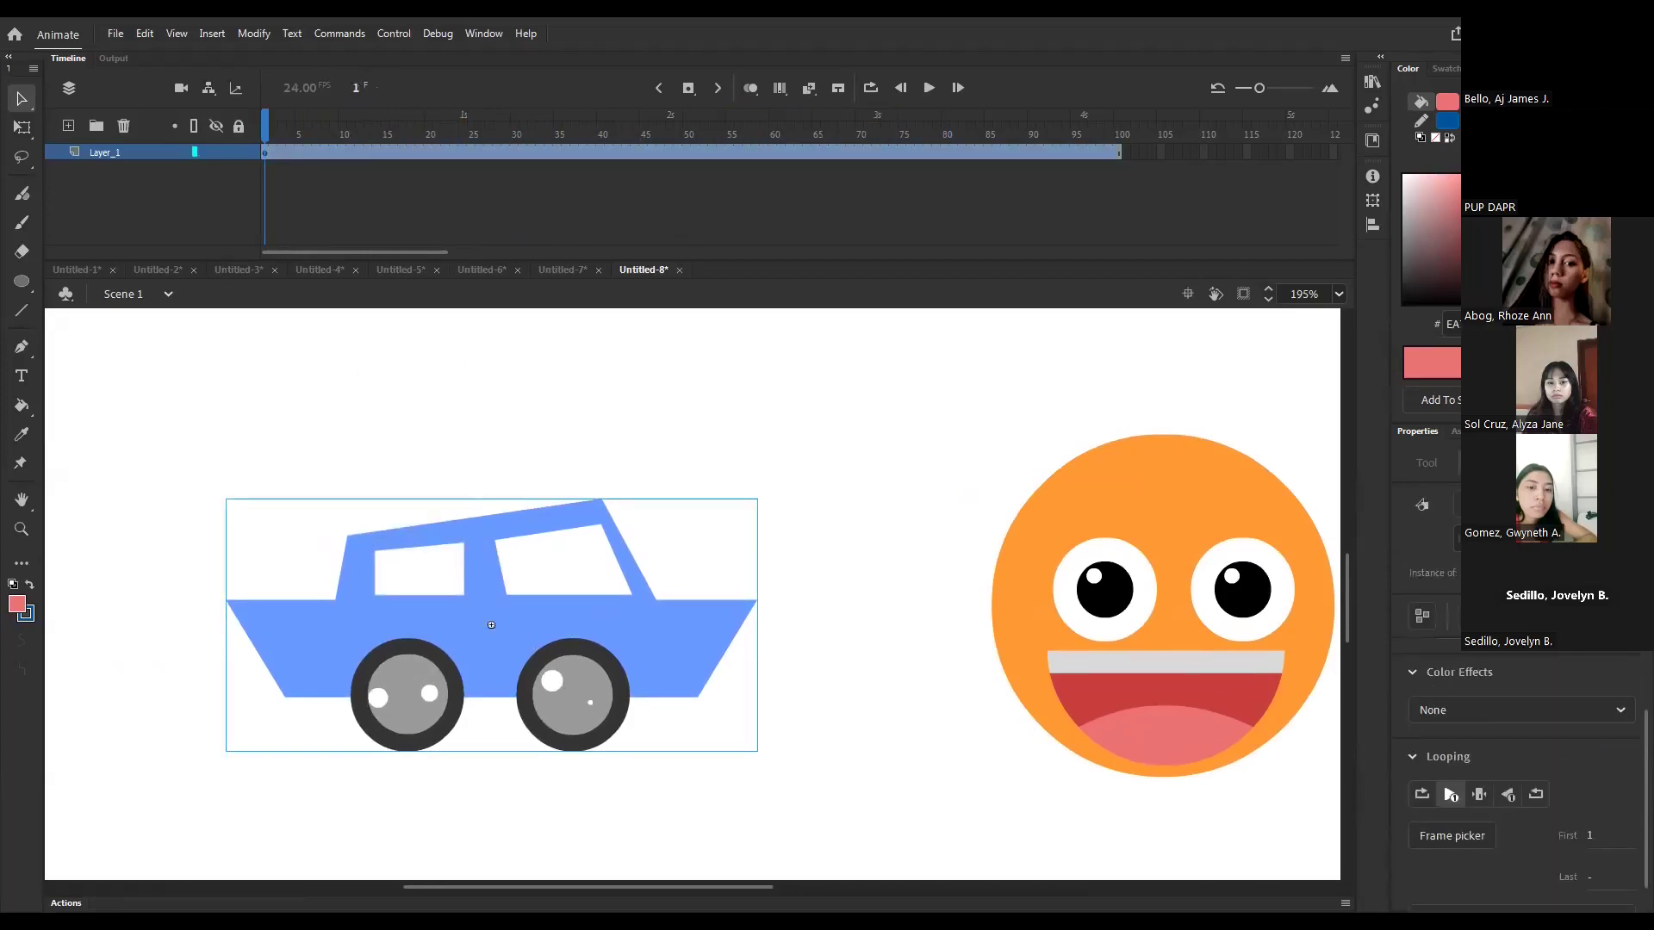
{"action": "left_click", "coordinate": [1480, 794]}
{"action": "left_click_drag", "start_coordinate": [279, 131], "coordinate": [301, 159]}
{"action": "left_click_drag", "start_coordinate": [402, 471], "coordinate": [550, 715]}
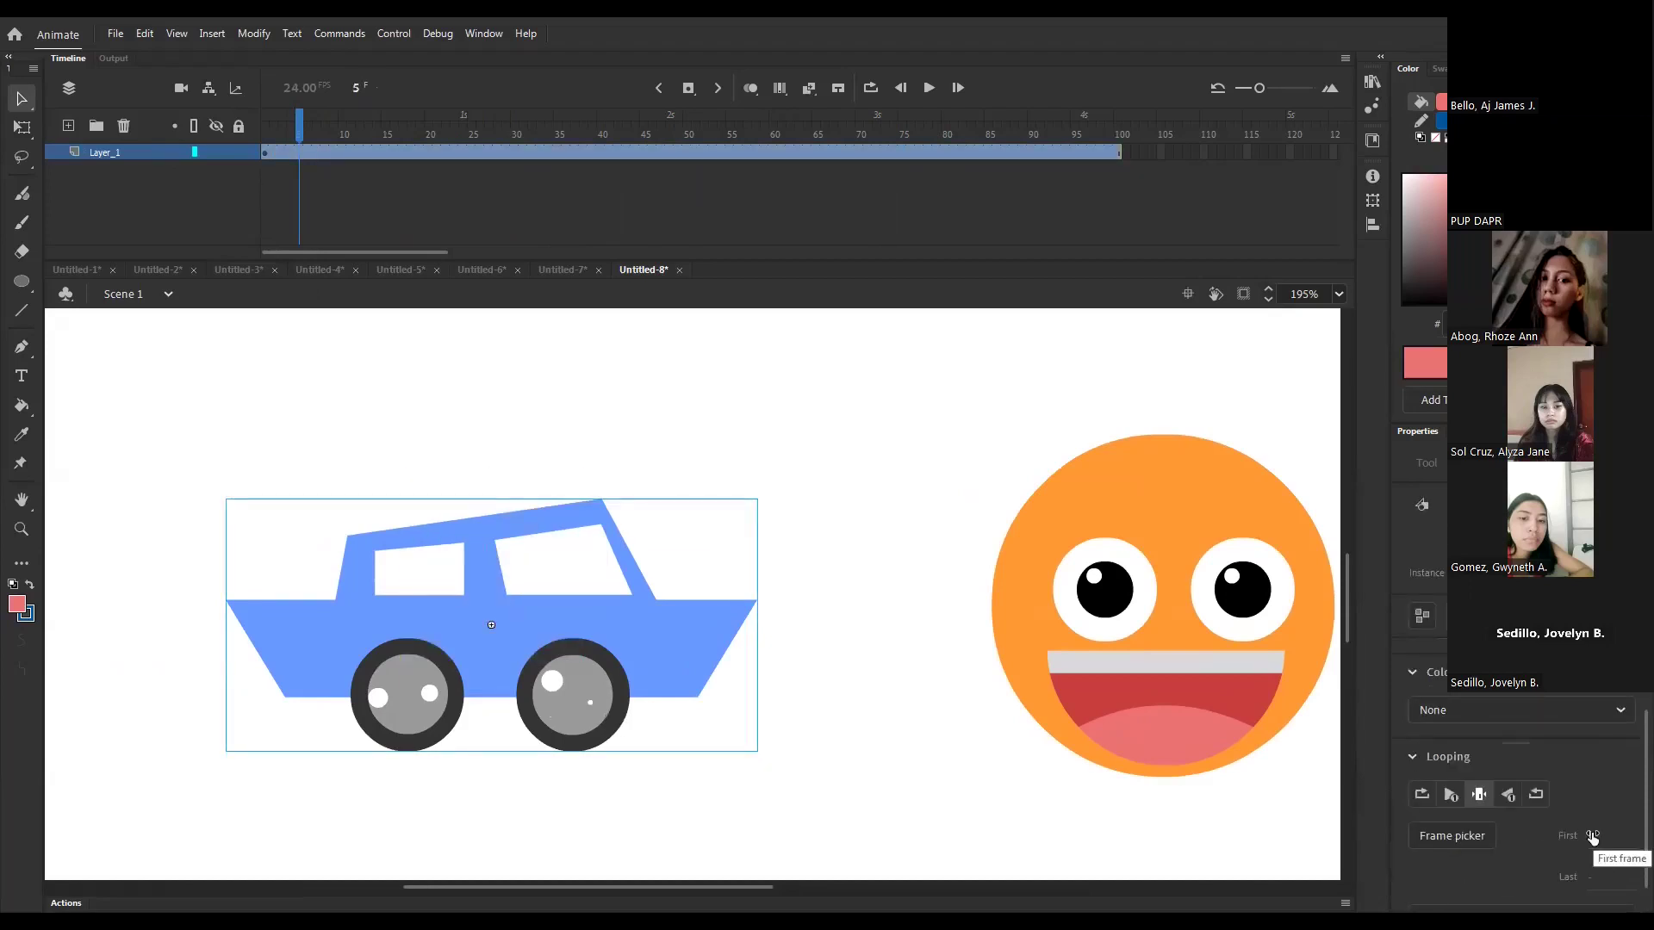
- Set the car instance's first frame to 10 and inspect that pose of the car
{"action": "left_click", "coordinate": [1592, 840]}
{"action": "type", "text": "10"}
{"action": "left_click", "coordinate": [838, 512]}
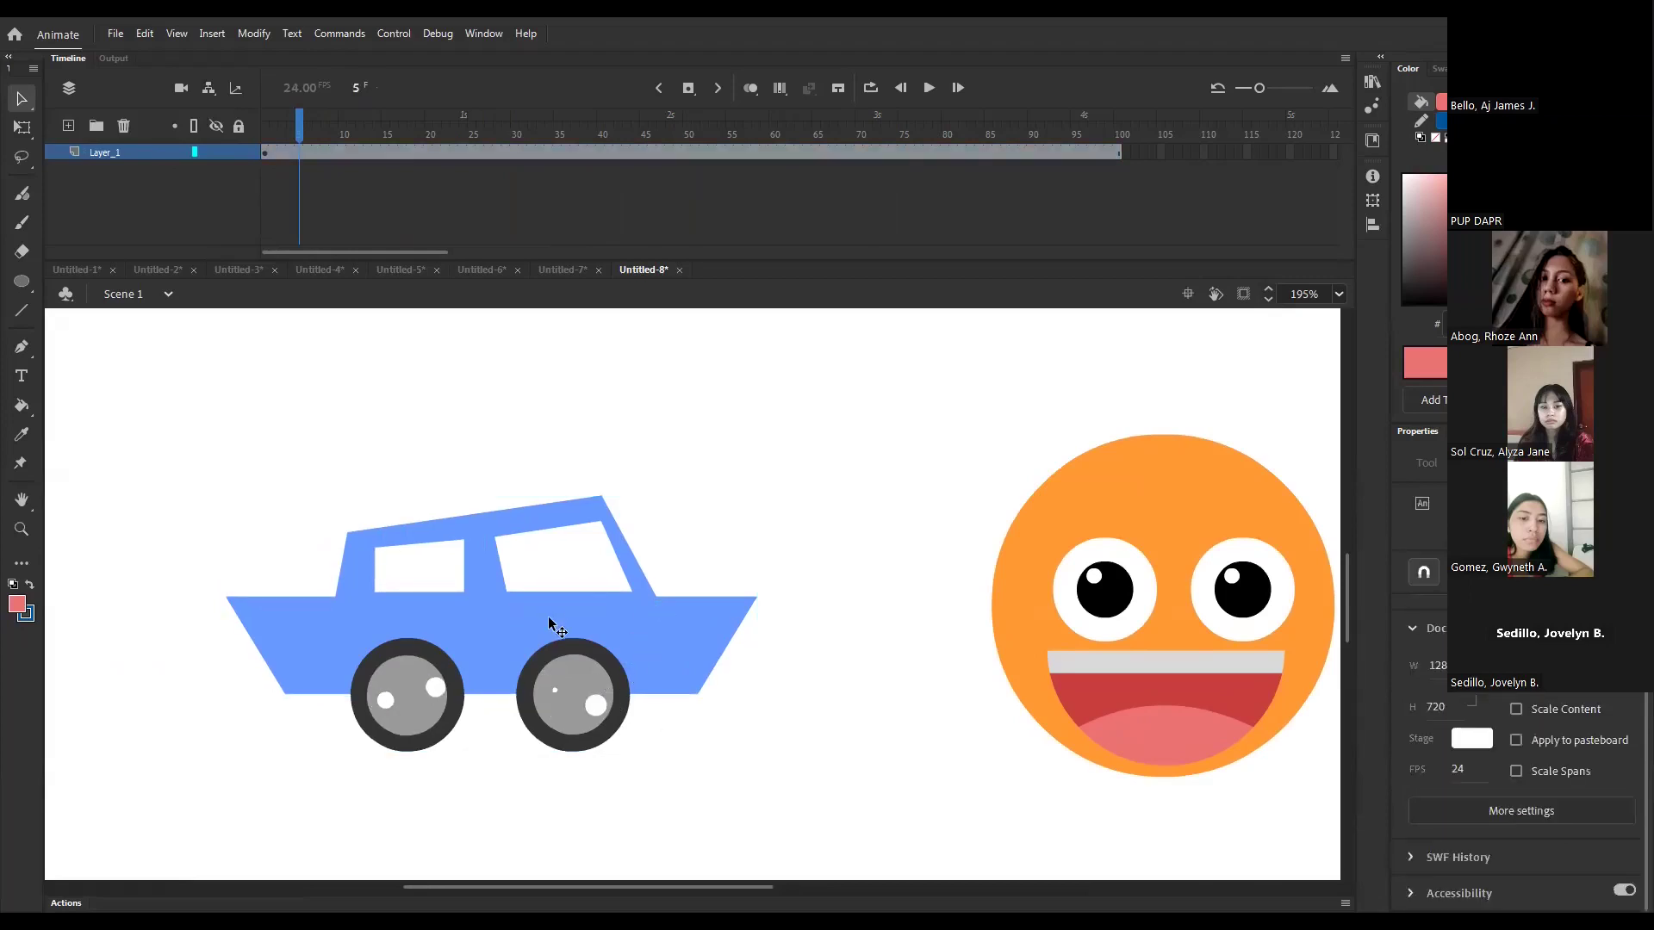
{"action": "double_click", "coordinate": [556, 626]}
{"action": "double_click", "coordinate": [701, 473]}
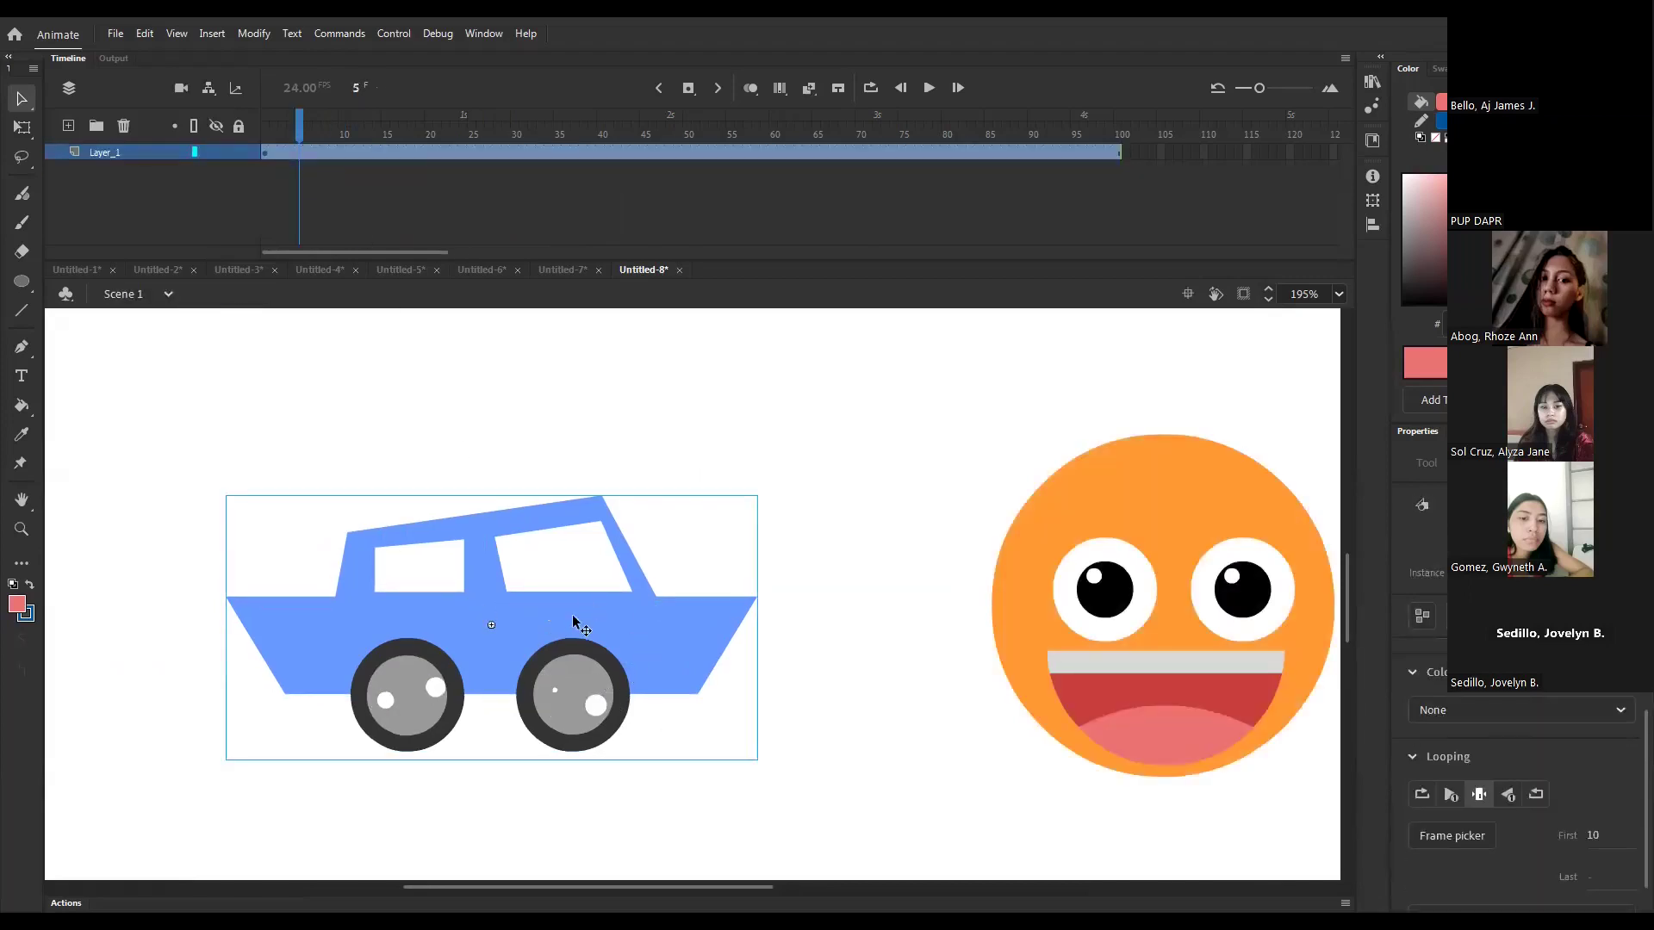
- Reset the car's first frame to 1, try the reverse loop option, and restore continuous looping of the graphic
{"action": "left_click", "coordinate": [1594, 840]}
{"action": "type", "text": "1"}
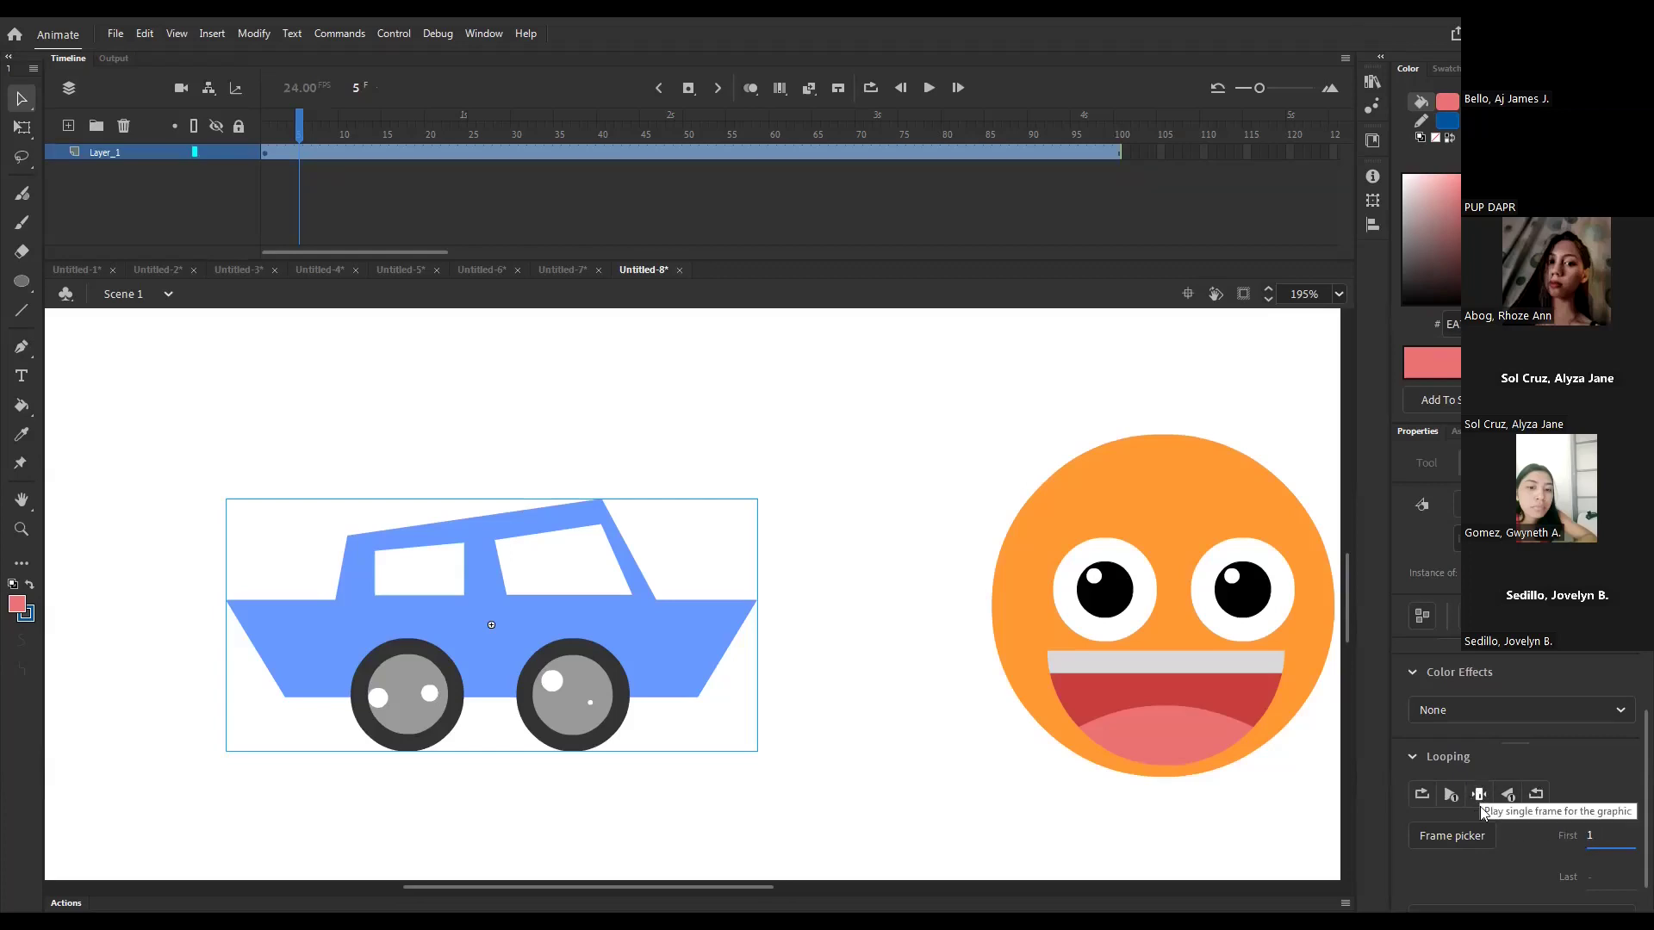
{"action": "left_click", "coordinate": [1537, 796]}
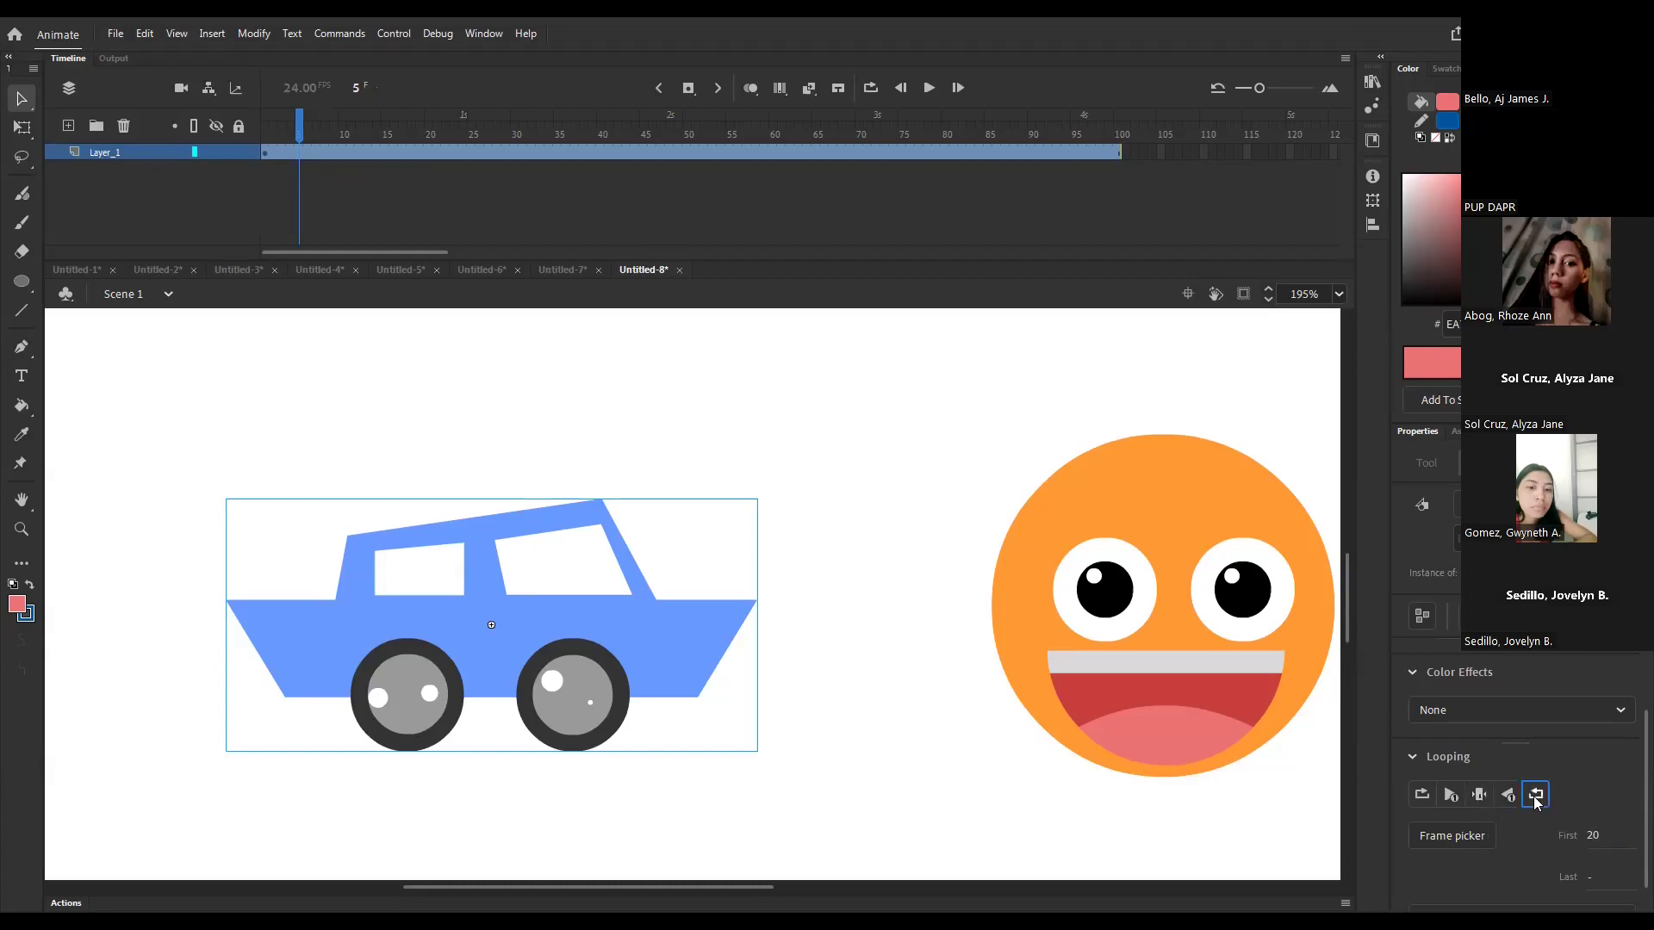
{"action": "left_click", "coordinate": [1420, 795]}
{"action": "left_click", "coordinate": [427, 374]}
{"action": "key", "text": "ctrl+2"}
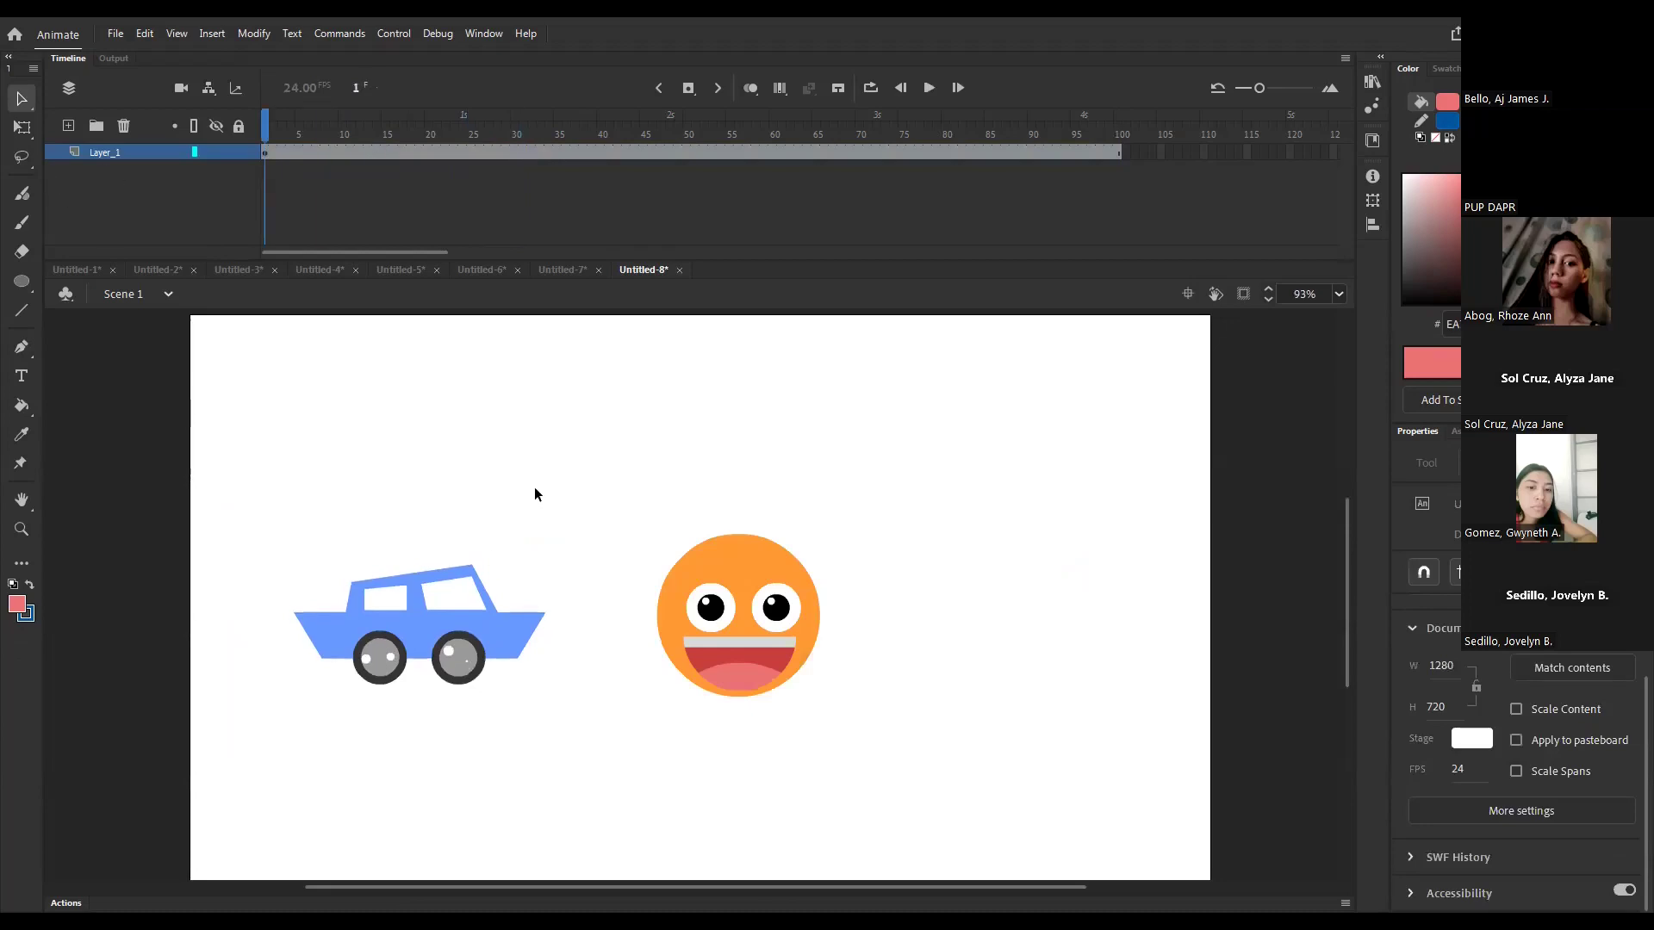
- Open the orange smiley face symbol for editing
{"action": "left_click", "coordinate": [652, 600]}
{"action": "left_click", "coordinate": [790, 554]}
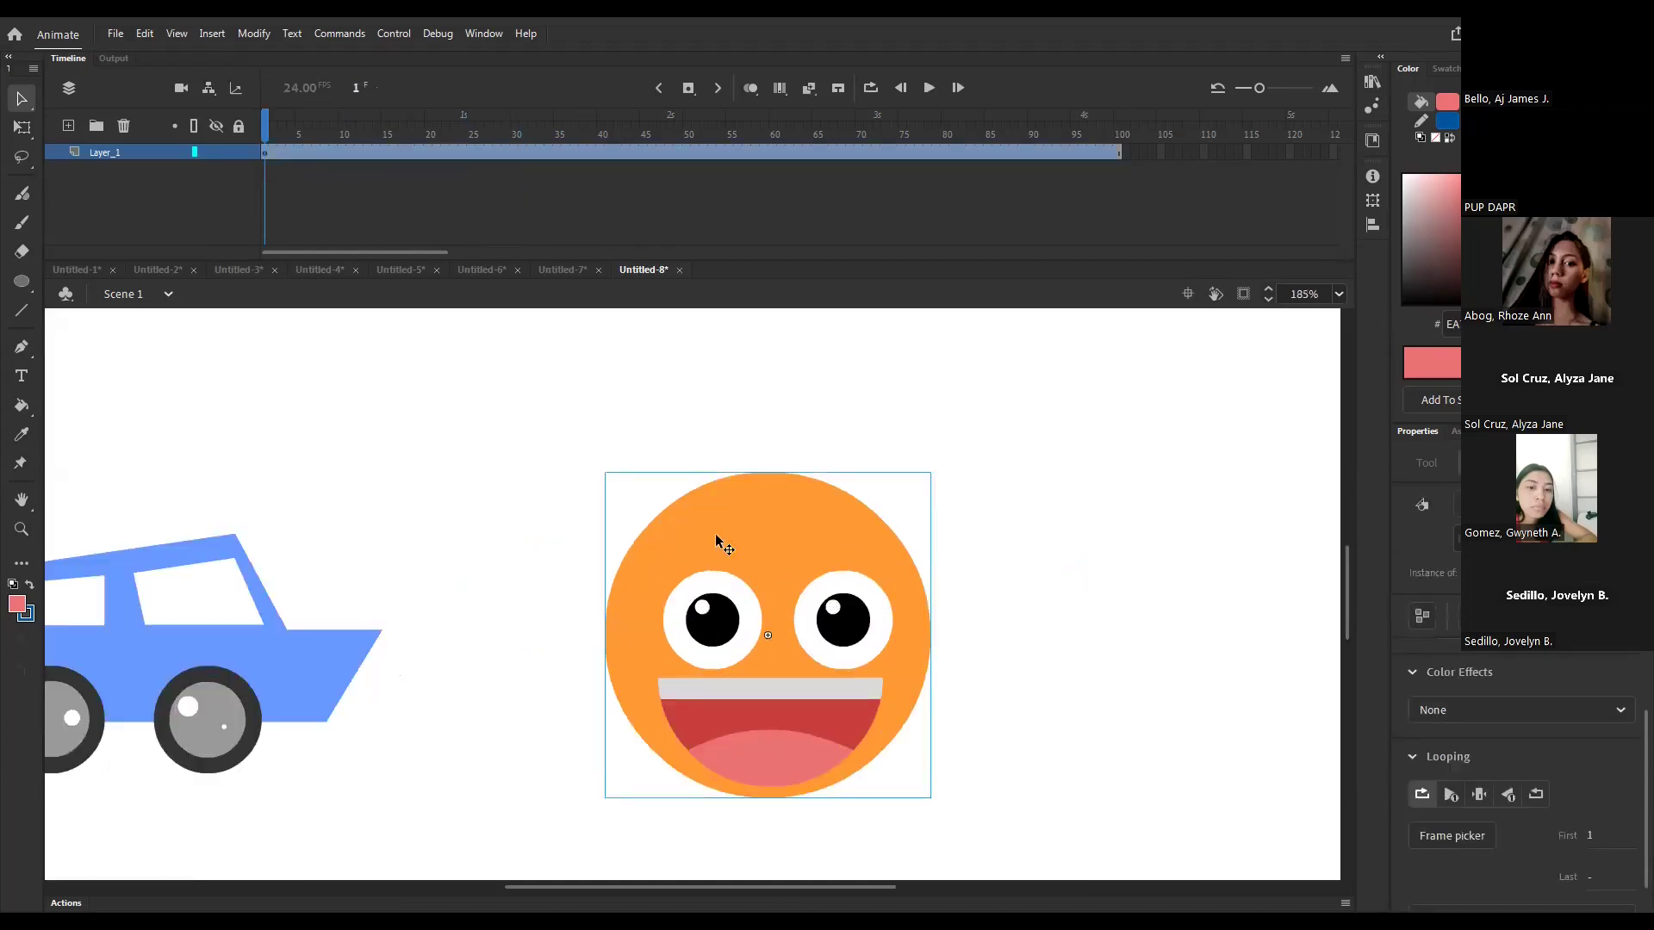
{"action": "double_click", "coordinate": [780, 560]}
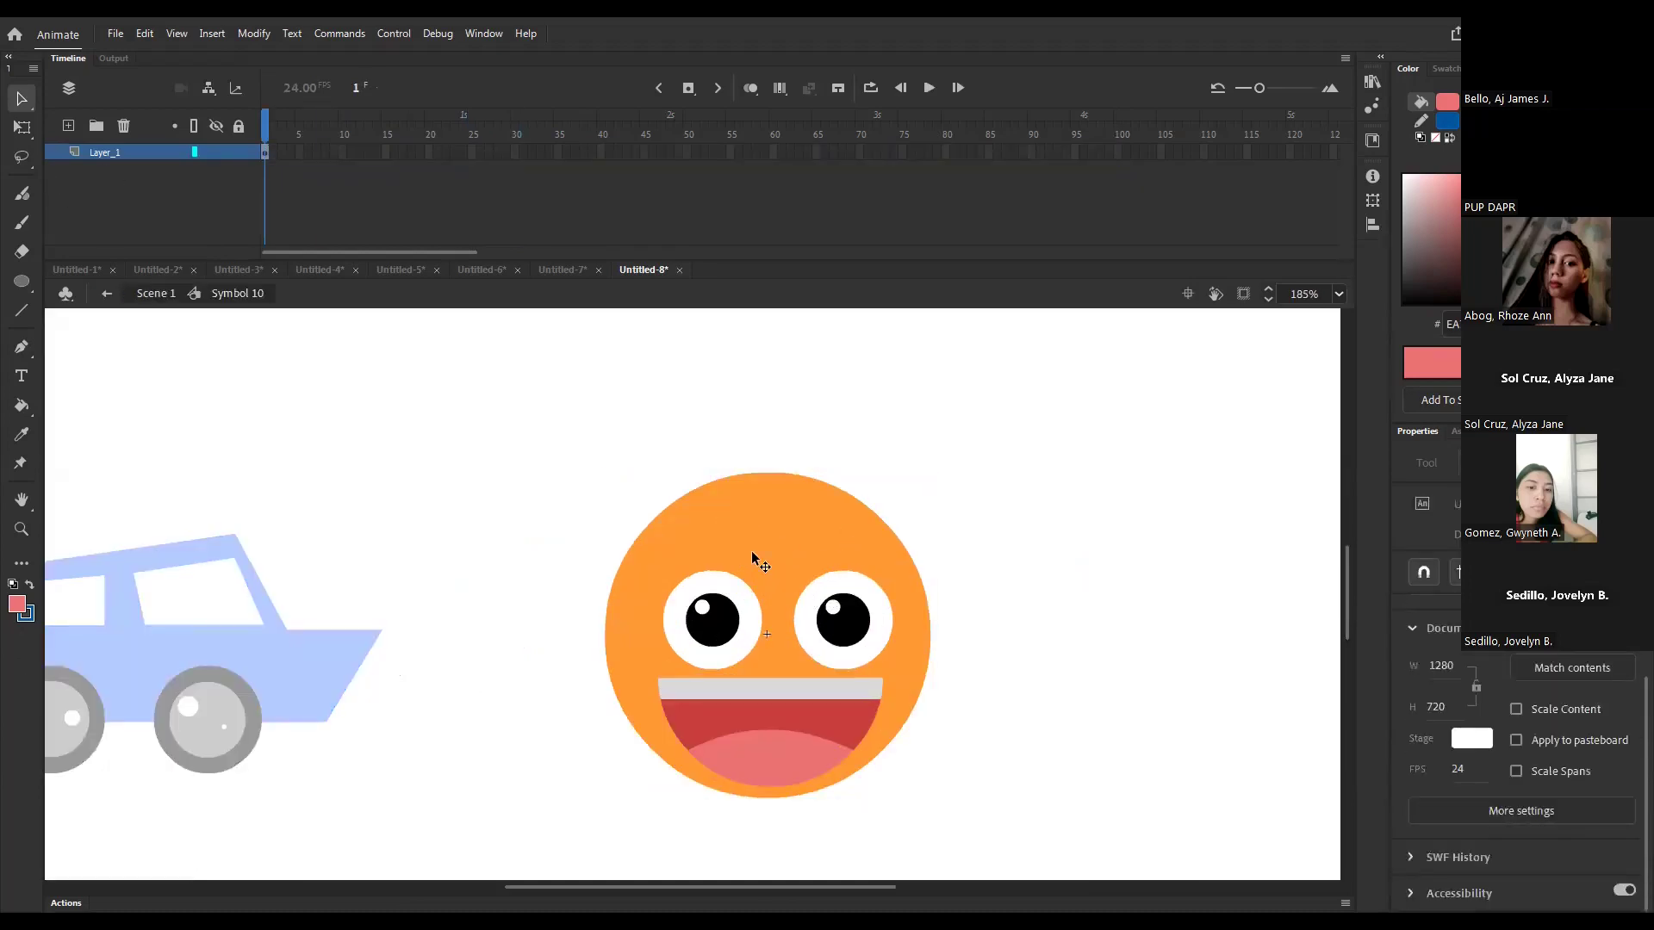
- Distribute all parts of the smiley face symbol onto separate layers
{"action": "key", "text": "ctrl+a"}
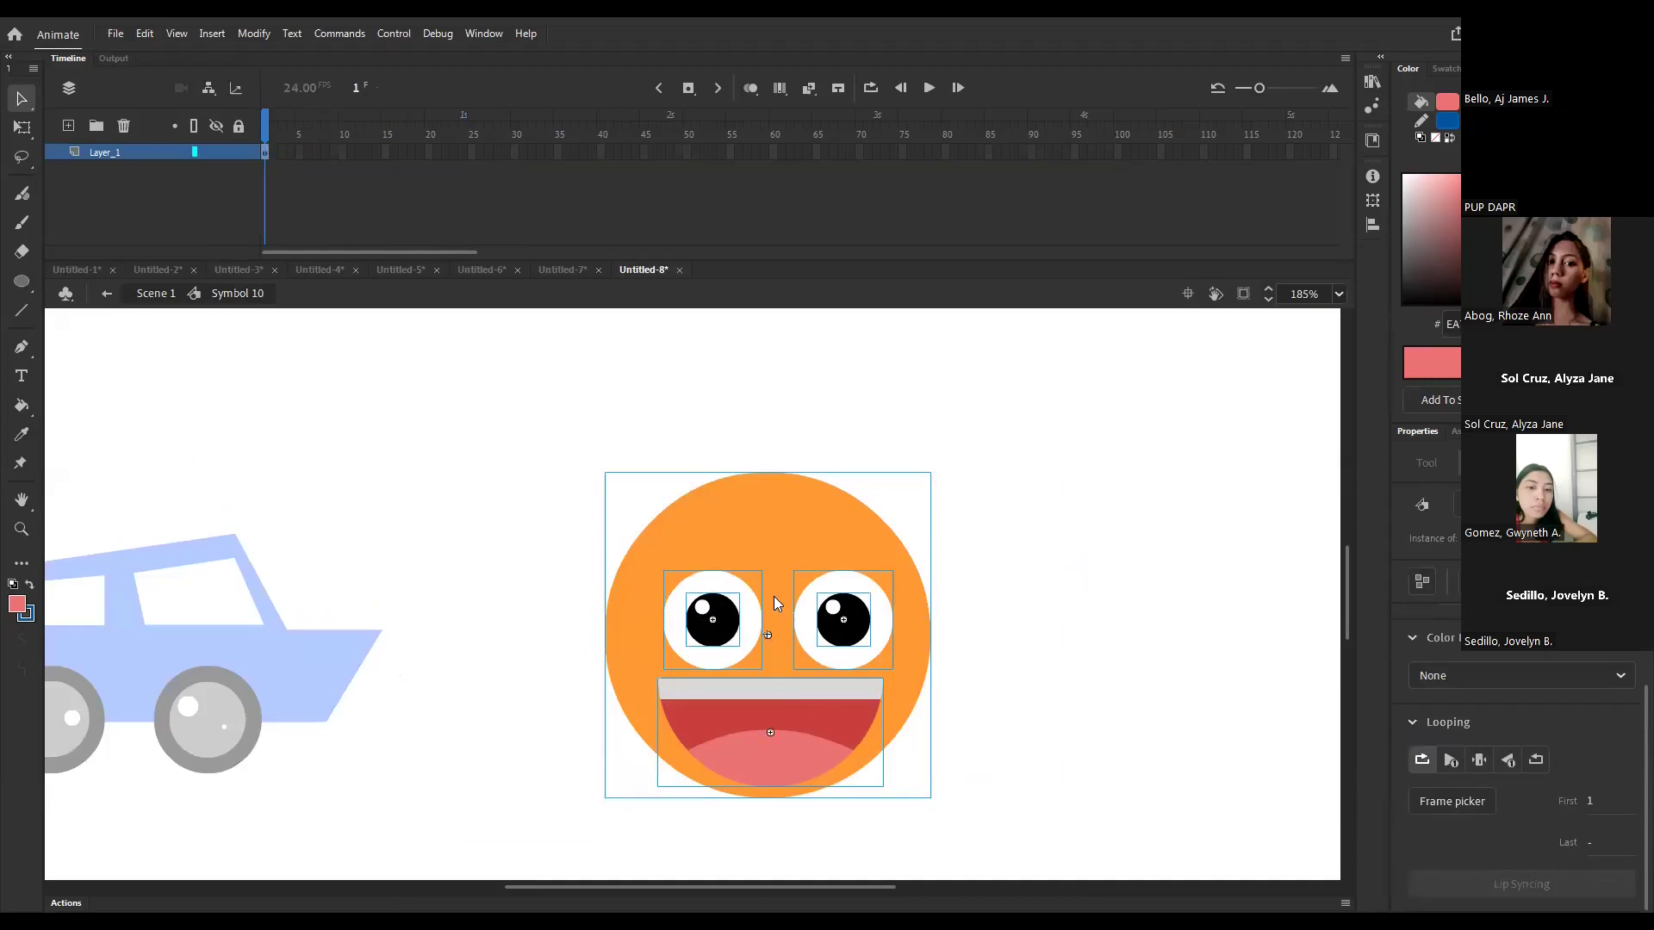
{"action": "right_click", "coordinate": [778, 570]}
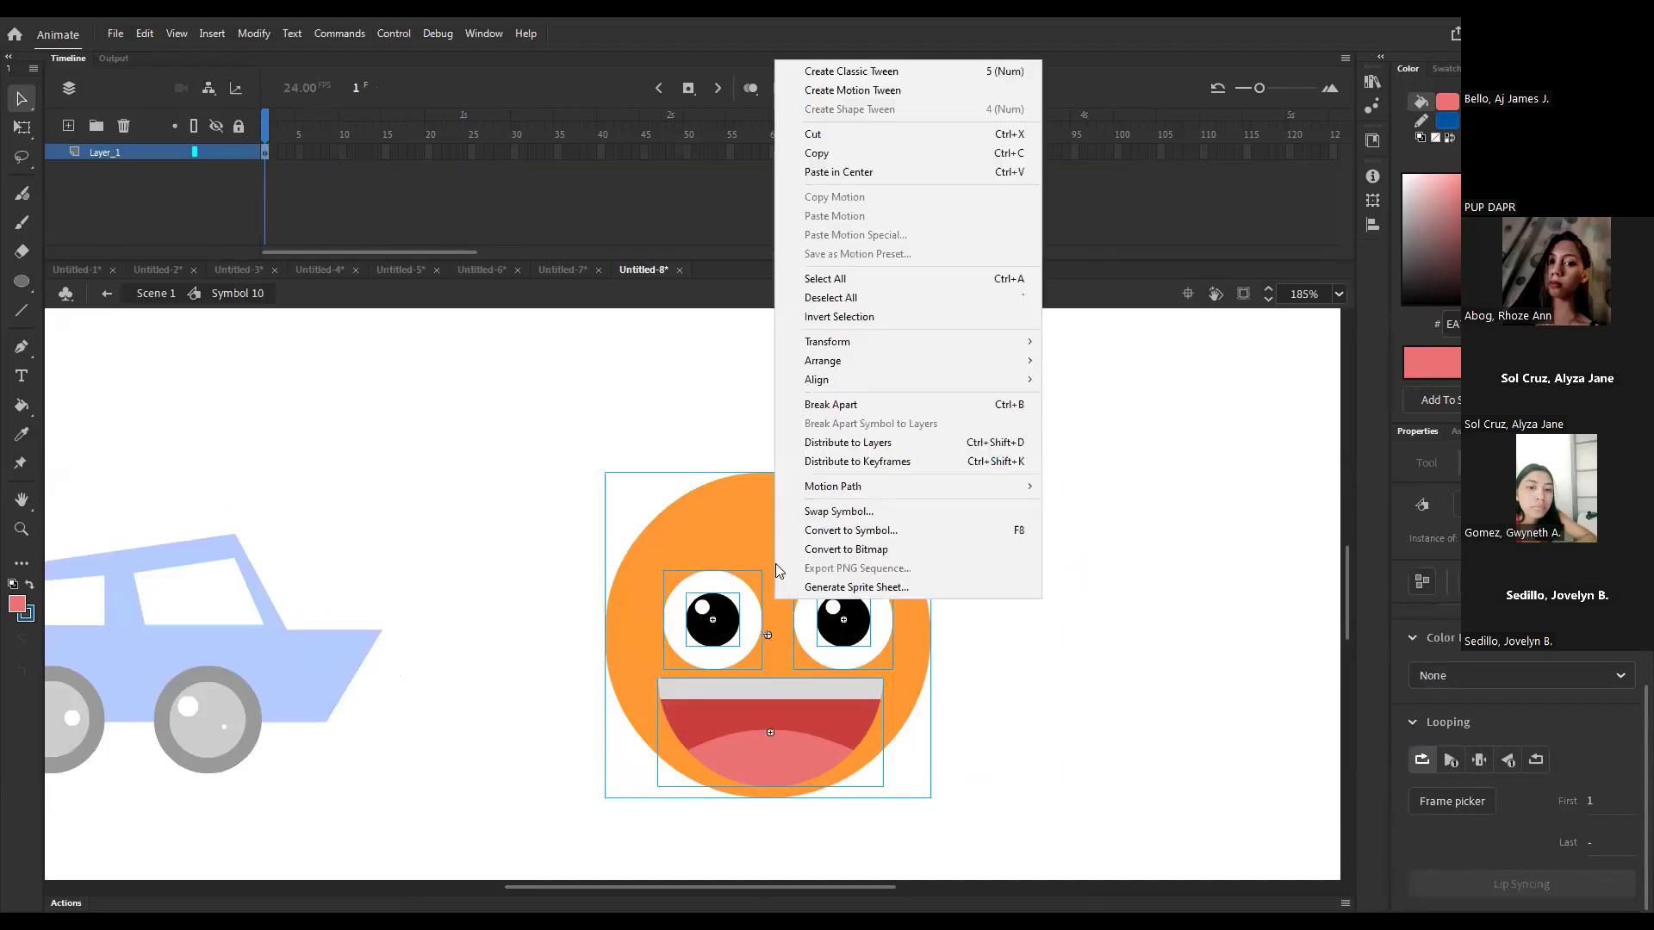
{"action": "left_click", "coordinate": [826, 445]}
- Extend the frames of all the smiley's part layers to frame 60
{"action": "key", "text": "F5"}
{"action": "key", "text": "F5"}
{"action": "key", "text": "F5"}
{"action": "key", "text": "F5"}
{"action": "key", "text": "F5"}
{"action": "key", "text": "F5"}
{"action": "key", "text": "F5"}
{"action": "key", "text": "F5"}
{"action": "key", "text": "F5"}
{"action": "key", "text": "F5"}
{"action": "key", "text": "F5"}
{"action": "key", "text": "F5"}
{"action": "key", "text": "F5"}
{"action": "key", "text": "F5"}
{"action": "key", "text": "F5"}
{"action": "key", "text": "F5"}
{"action": "key", "text": "F5"}
{"action": "key", "text": "F5"}
{"action": "key", "text": "F5"}
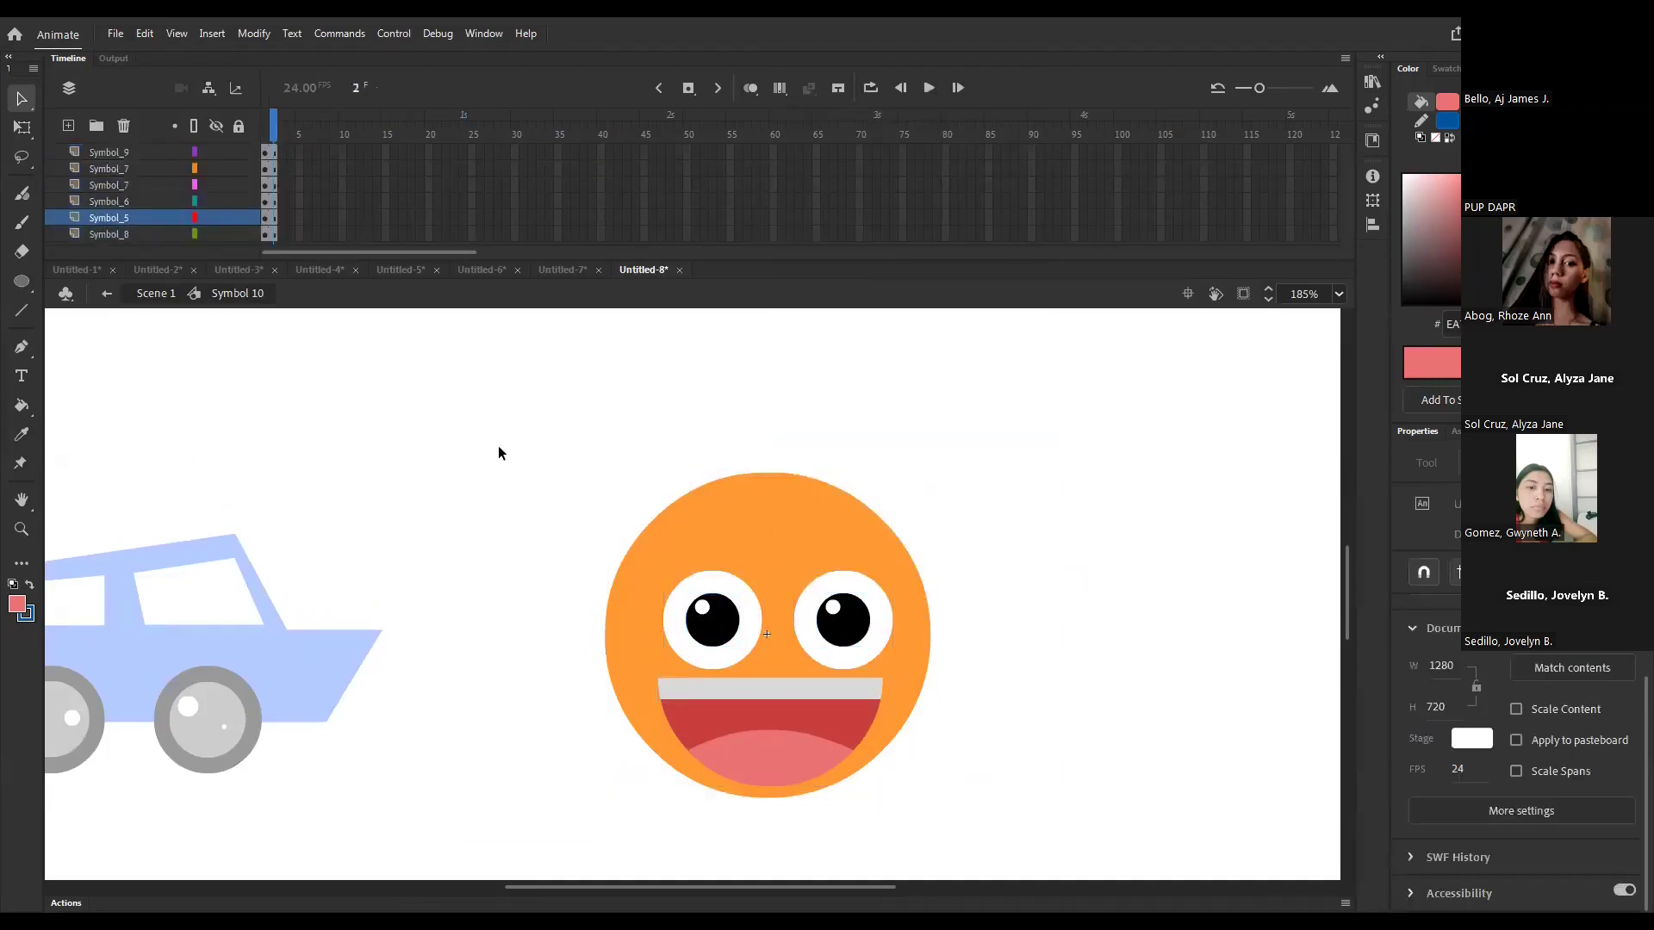
{"action": "key", "text": "F5"}
{"action": "key", "text": "F5"}
{"action": "key", "text": "F5"}
{"action": "key", "text": "F5"}
{"action": "key", "text": "F5"}
{"action": "key", "text": "F5"}
{"action": "key", "text": "F5"}
{"action": "key", "text": "F5"}
{"action": "key", "text": "F5"}
{"action": "key", "text": "F5"}
{"action": "key", "text": "F5"}
{"action": "key", "text": "F5"}
{"action": "key", "text": "F5"}
{"action": "key", "text": "F5"}
{"action": "key", "text": "F5"}
{"action": "key", "text": "F5"}
{"action": "key", "text": "F5"}
{"action": "key", "text": "F5"}
{"action": "key", "text": "F5"}
{"action": "key", "text": "F5"}
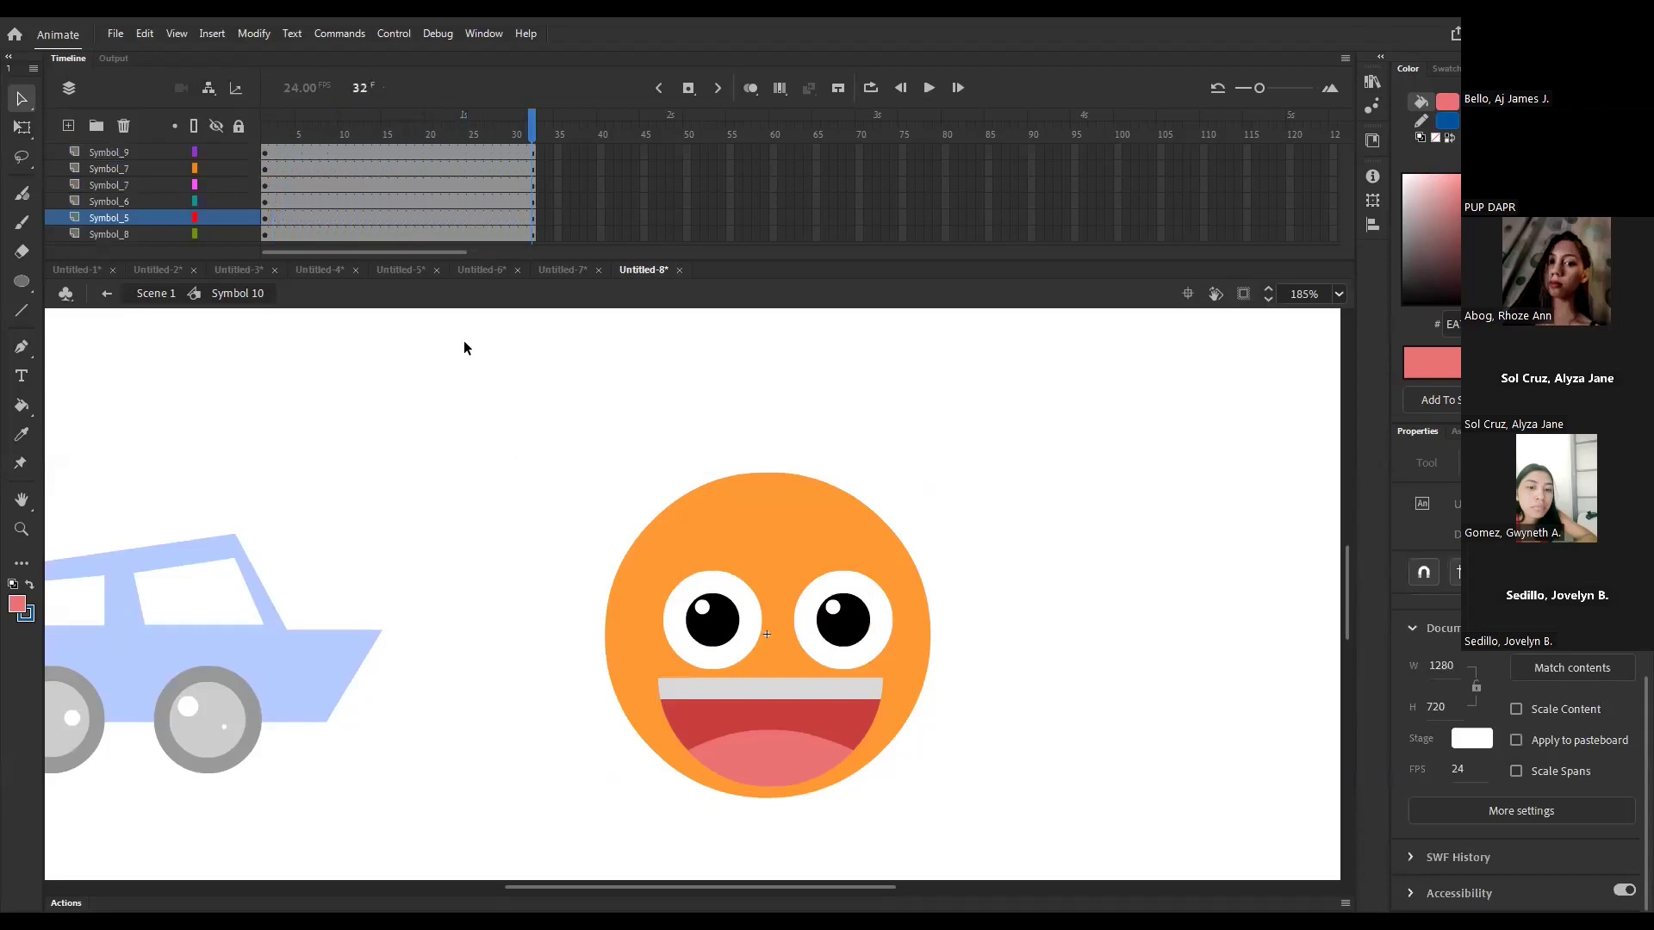
{"action": "key", "text": "F5"}
{"action": "key", "text": "F5"}
{"action": "key", "text": "F5"}
{"action": "key", "text": "F5"}
{"action": "key", "text": "F5"}
{"action": "key", "text": "F5"}
{"action": "key", "text": "F5"}
{"action": "key", "text": "F5"}
{"action": "key", "text": "F5"}
{"action": "key", "text": "F5"}
{"action": "key", "text": "F5"}
{"action": "key", "text": "F5"}
{"action": "key", "text": "F5"}
{"action": "key", "text": "F5"}
{"action": "key", "text": "F5"}
{"action": "key", "text": "F5"}
{"action": "key", "text": "F5"}
{"action": "key", "text": "F5"}
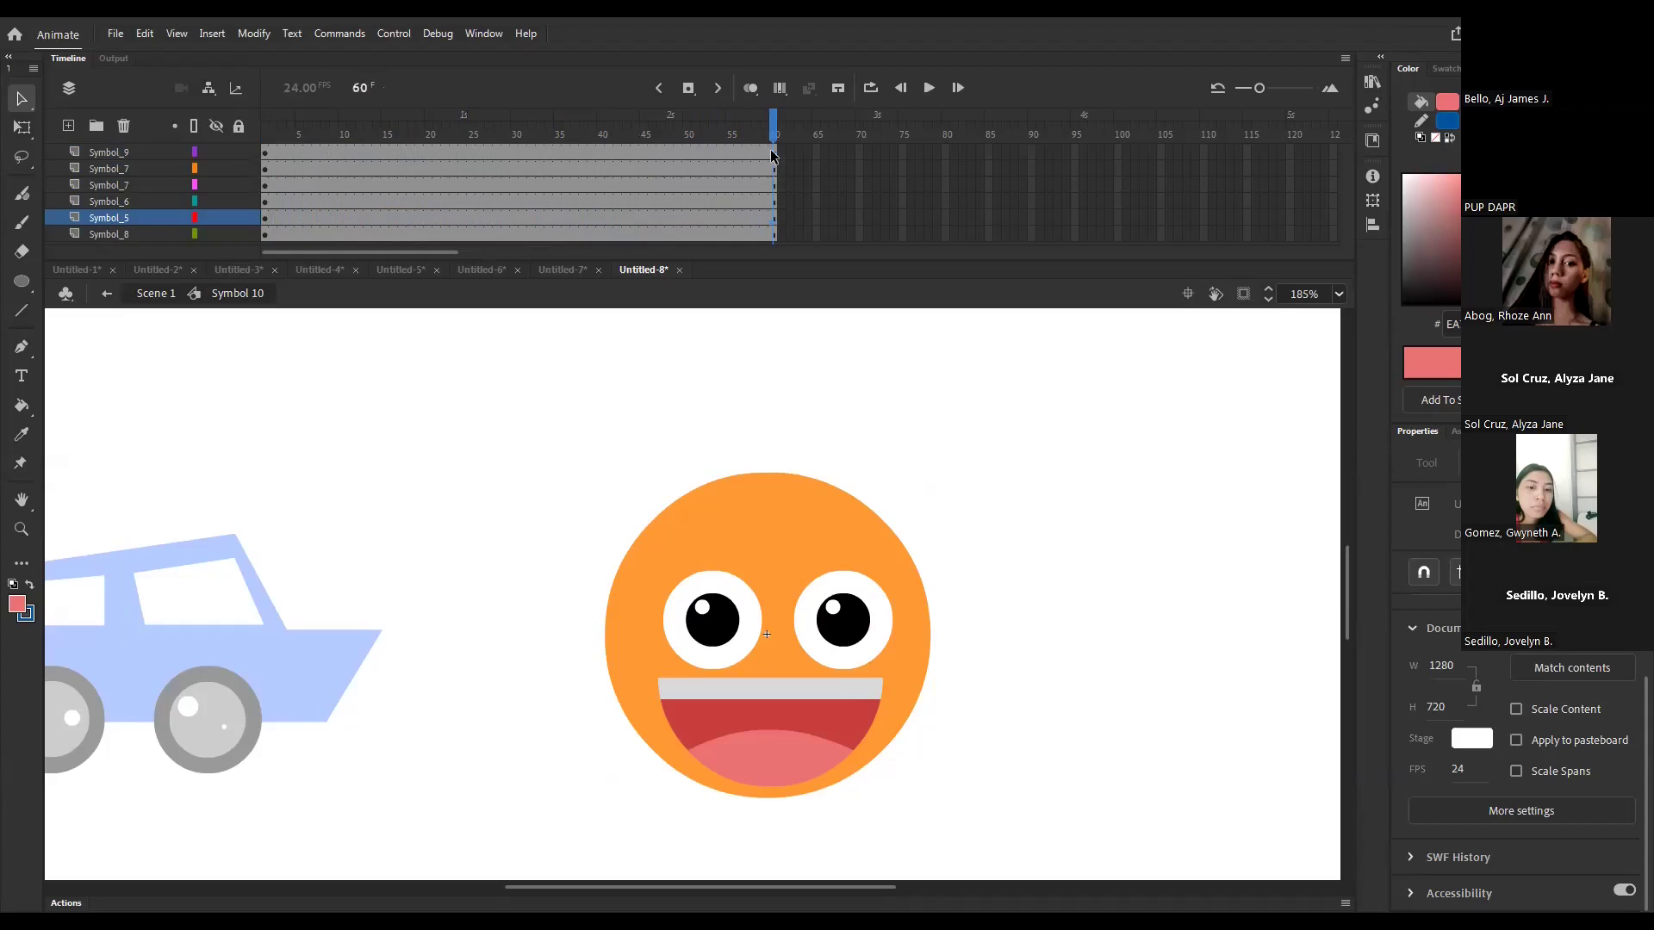
- Insert keyframes at frame 60 on all six part layers and enlarge the timeline area
{"action": "left_click_drag", "start_coordinate": [771, 166], "coordinate": [772, 259]}
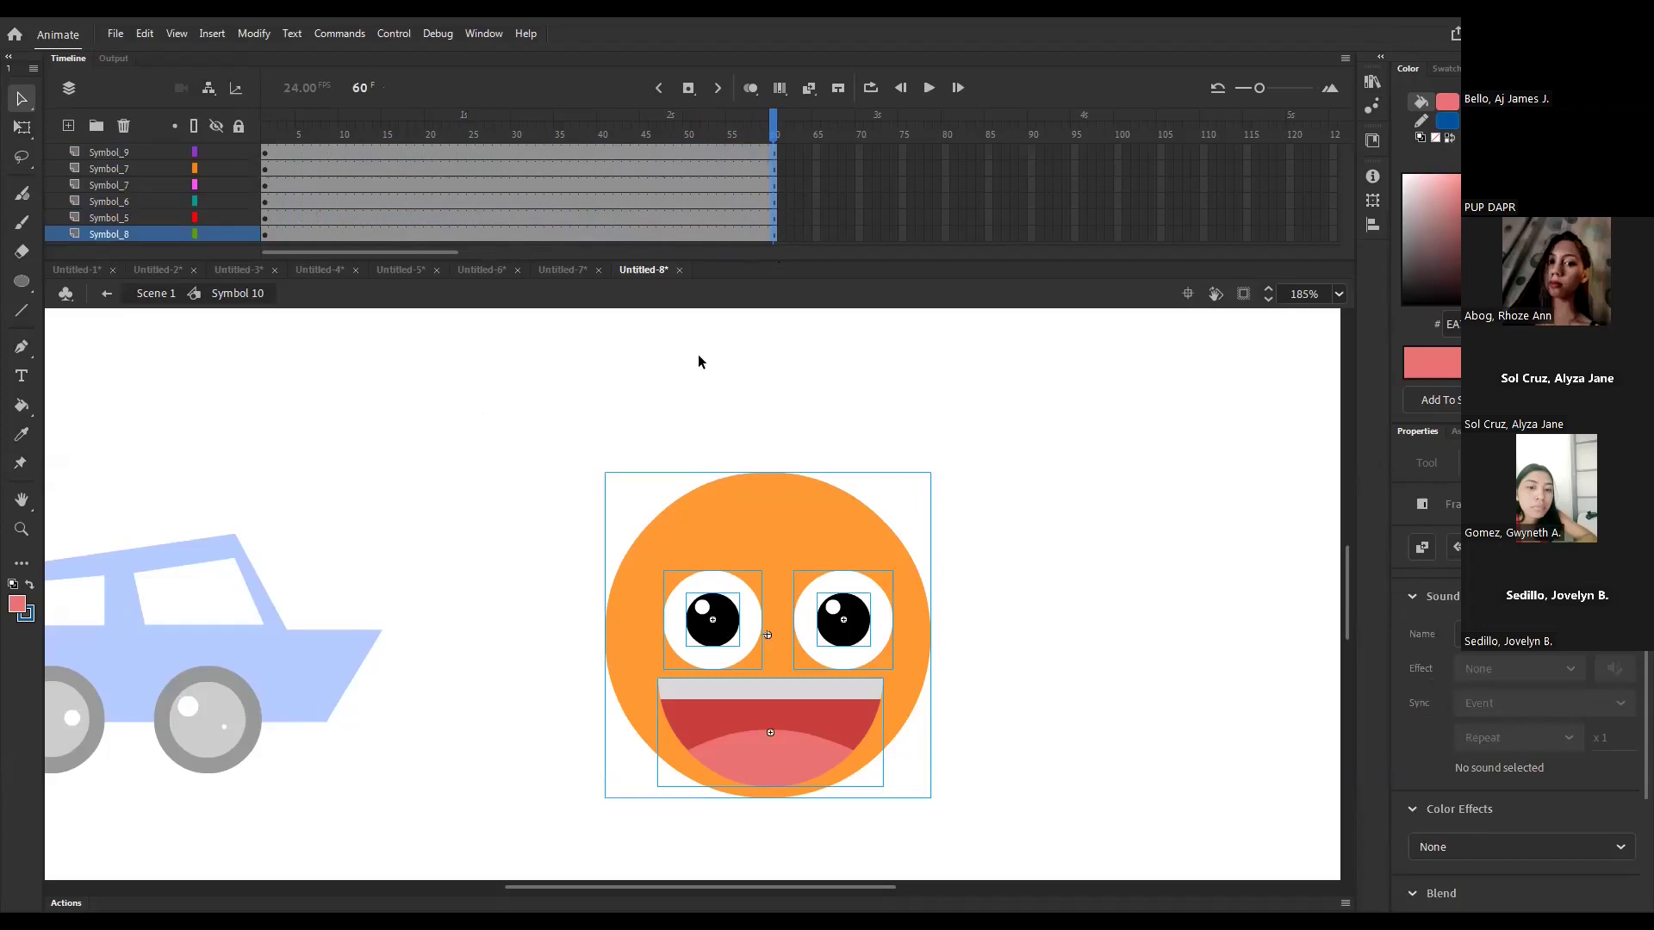
{"action": "key", "text": "F6"}
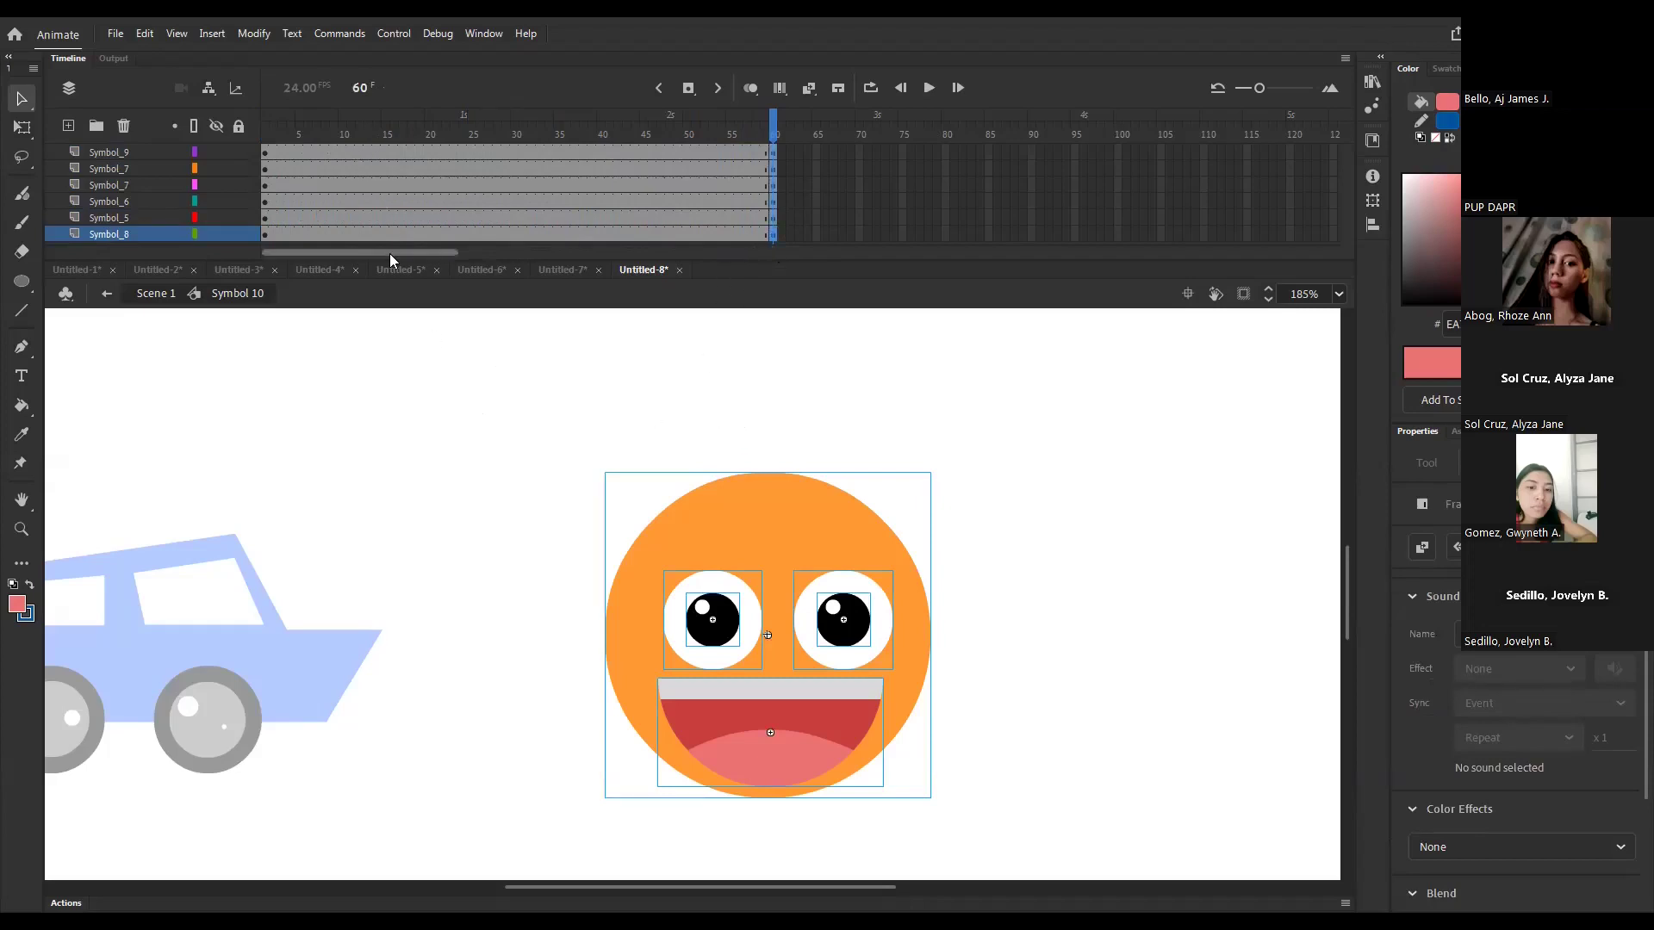
{"action": "left_click_drag", "start_coordinate": [392, 263], "coordinate": [405, 315]}
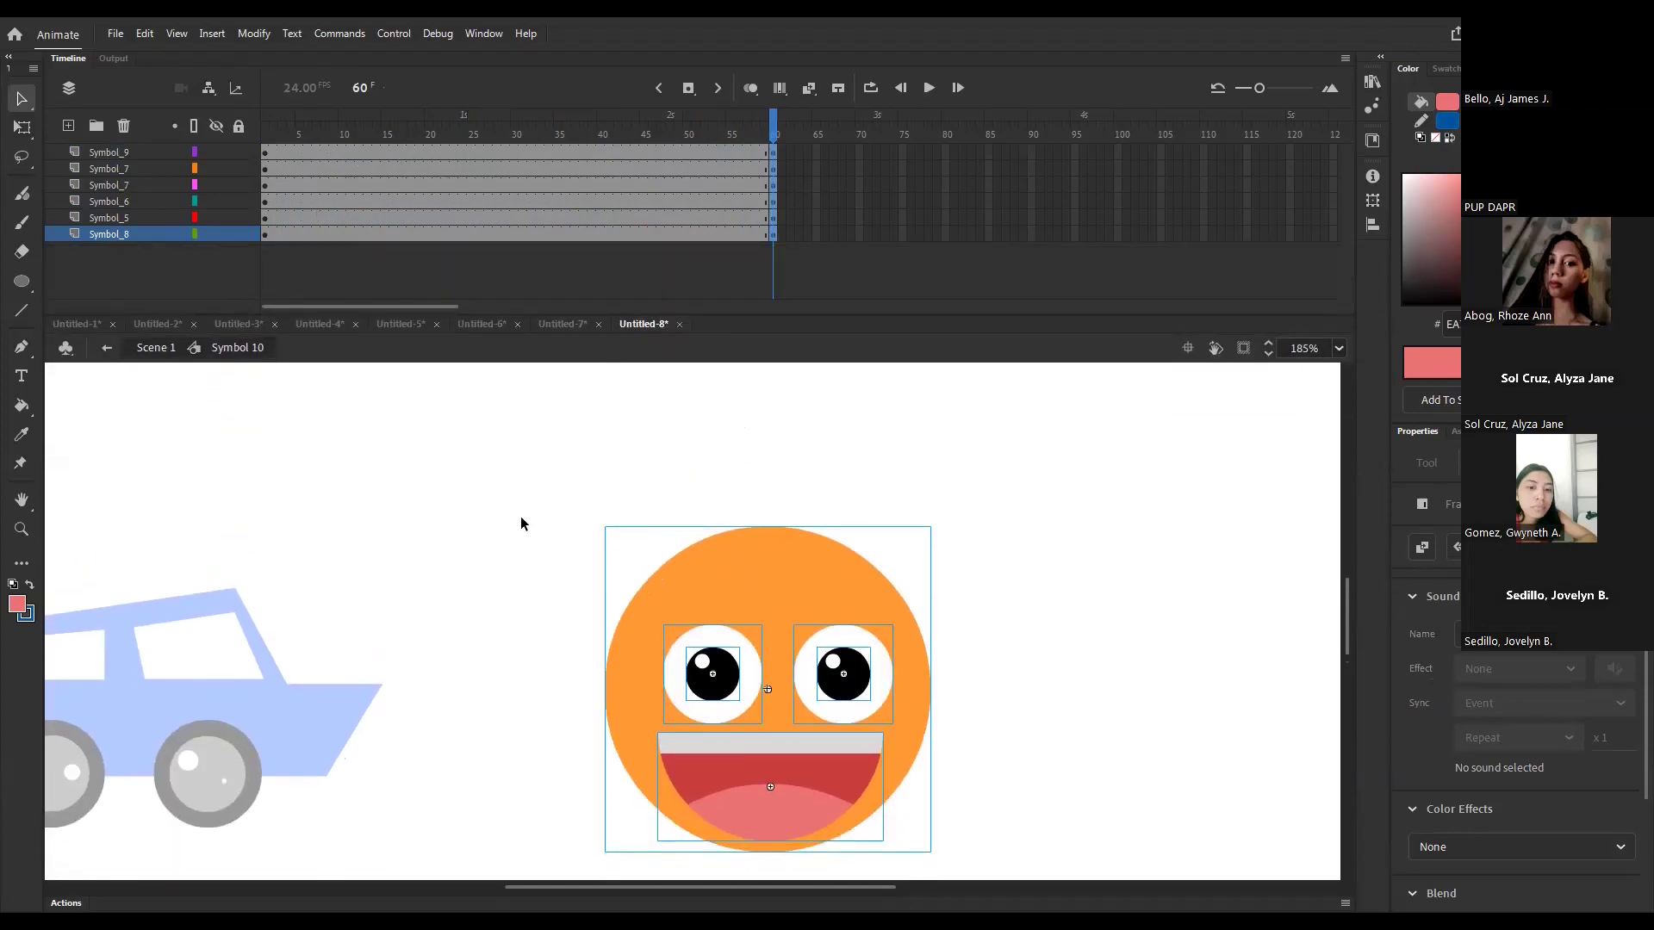
{"action": "left_click", "coordinate": [773, 131]}
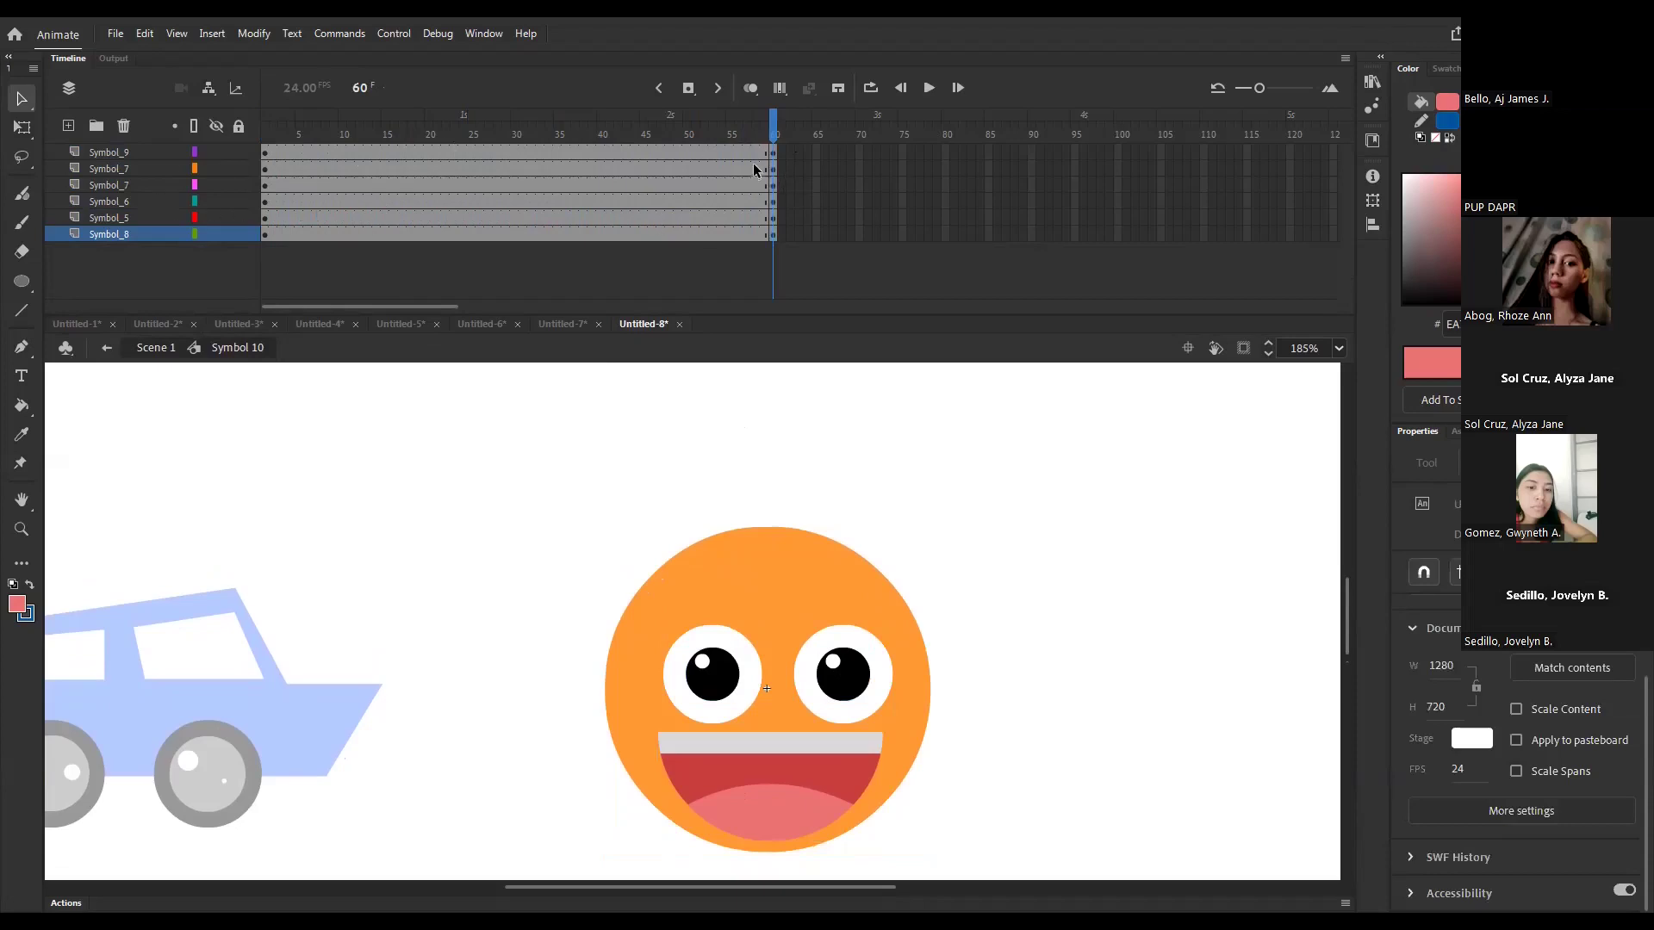
{"action": "left_click_drag", "start_coordinate": [773, 238], "coordinate": [767, 193]}
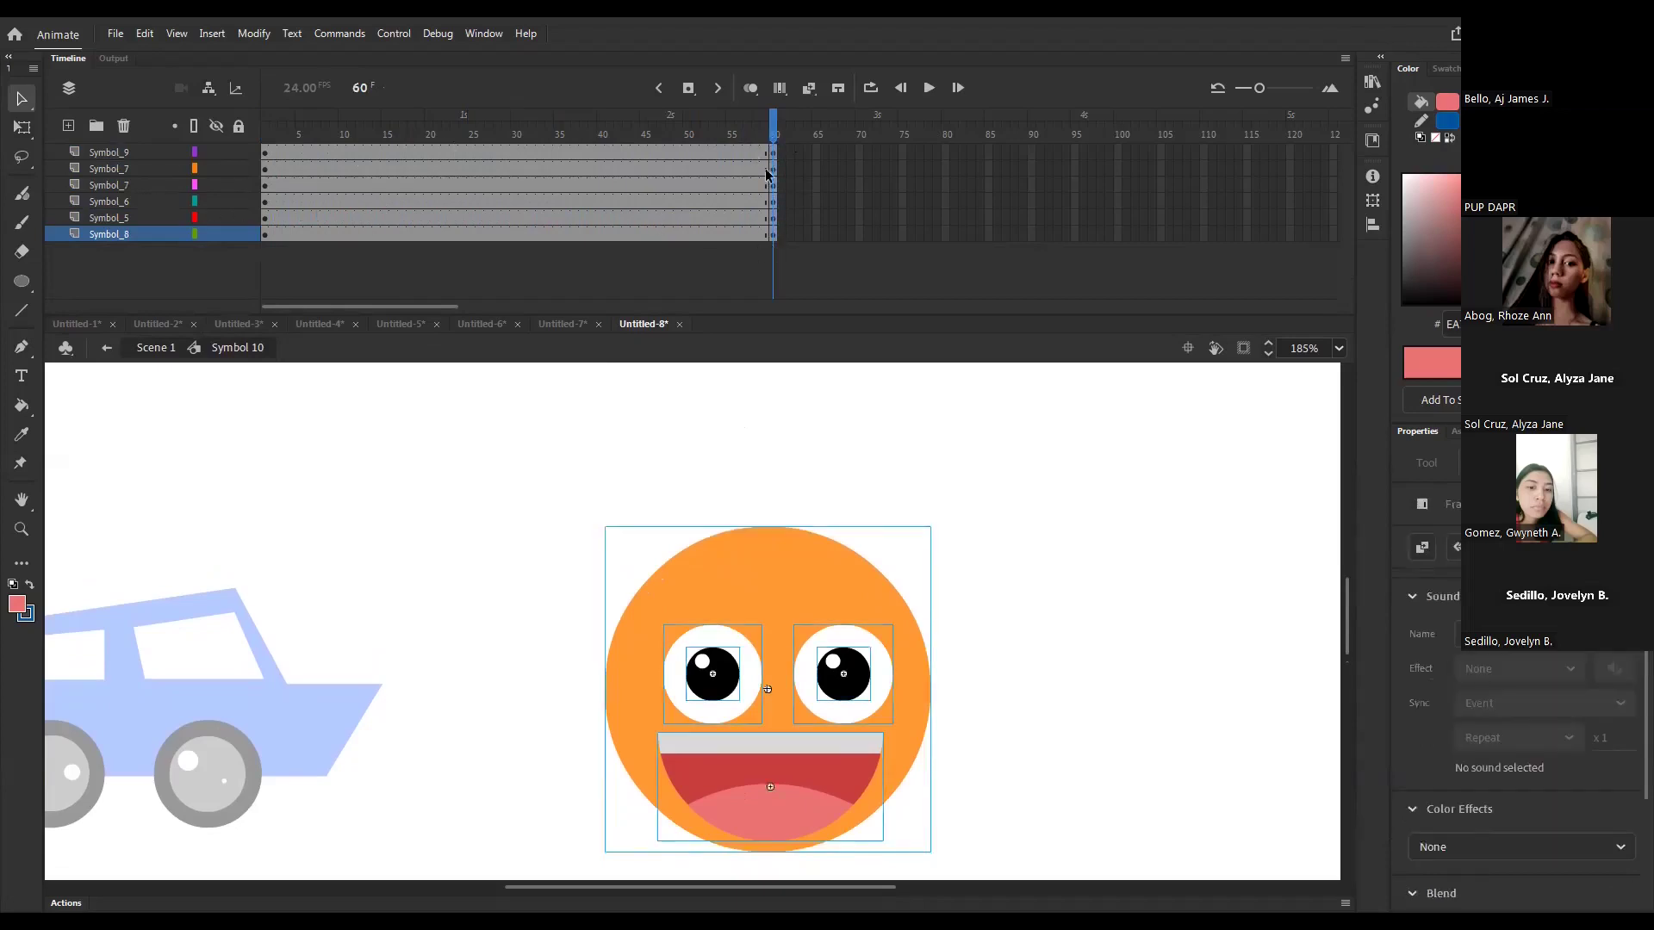
- Insert keyframes on all part layers at frames 10, 20, 28 and 37
{"action": "left_click", "coordinate": [267, 134]}
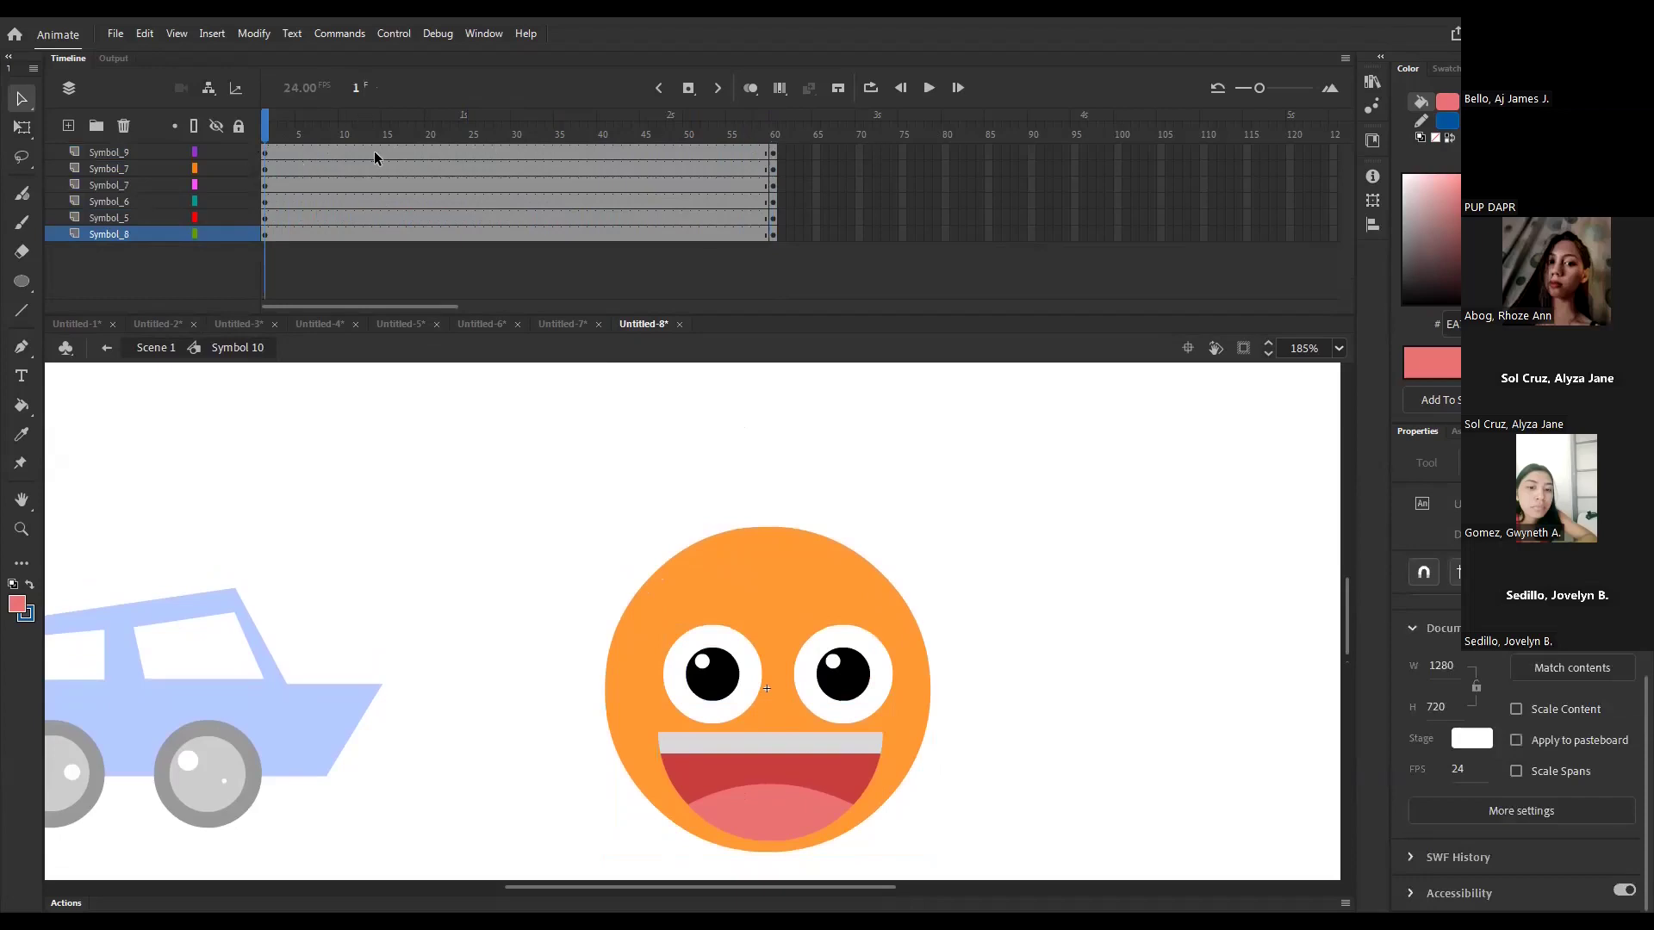
{"action": "left_click_drag", "start_coordinate": [343, 147], "coordinate": [343, 237]}
{"action": "key", "text": "F6"}
{"action": "left_click_drag", "start_coordinate": [425, 148], "coordinate": [422, 231]}
{"action": "key", "text": "F6"}
{"action": "left_click_drag", "start_coordinate": [493, 148], "coordinate": [491, 228]}
{"action": "key", "text": "F6"}
{"action": "left_click_drag", "start_coordinate": [574, 149], "coordinate": [574, 222]}
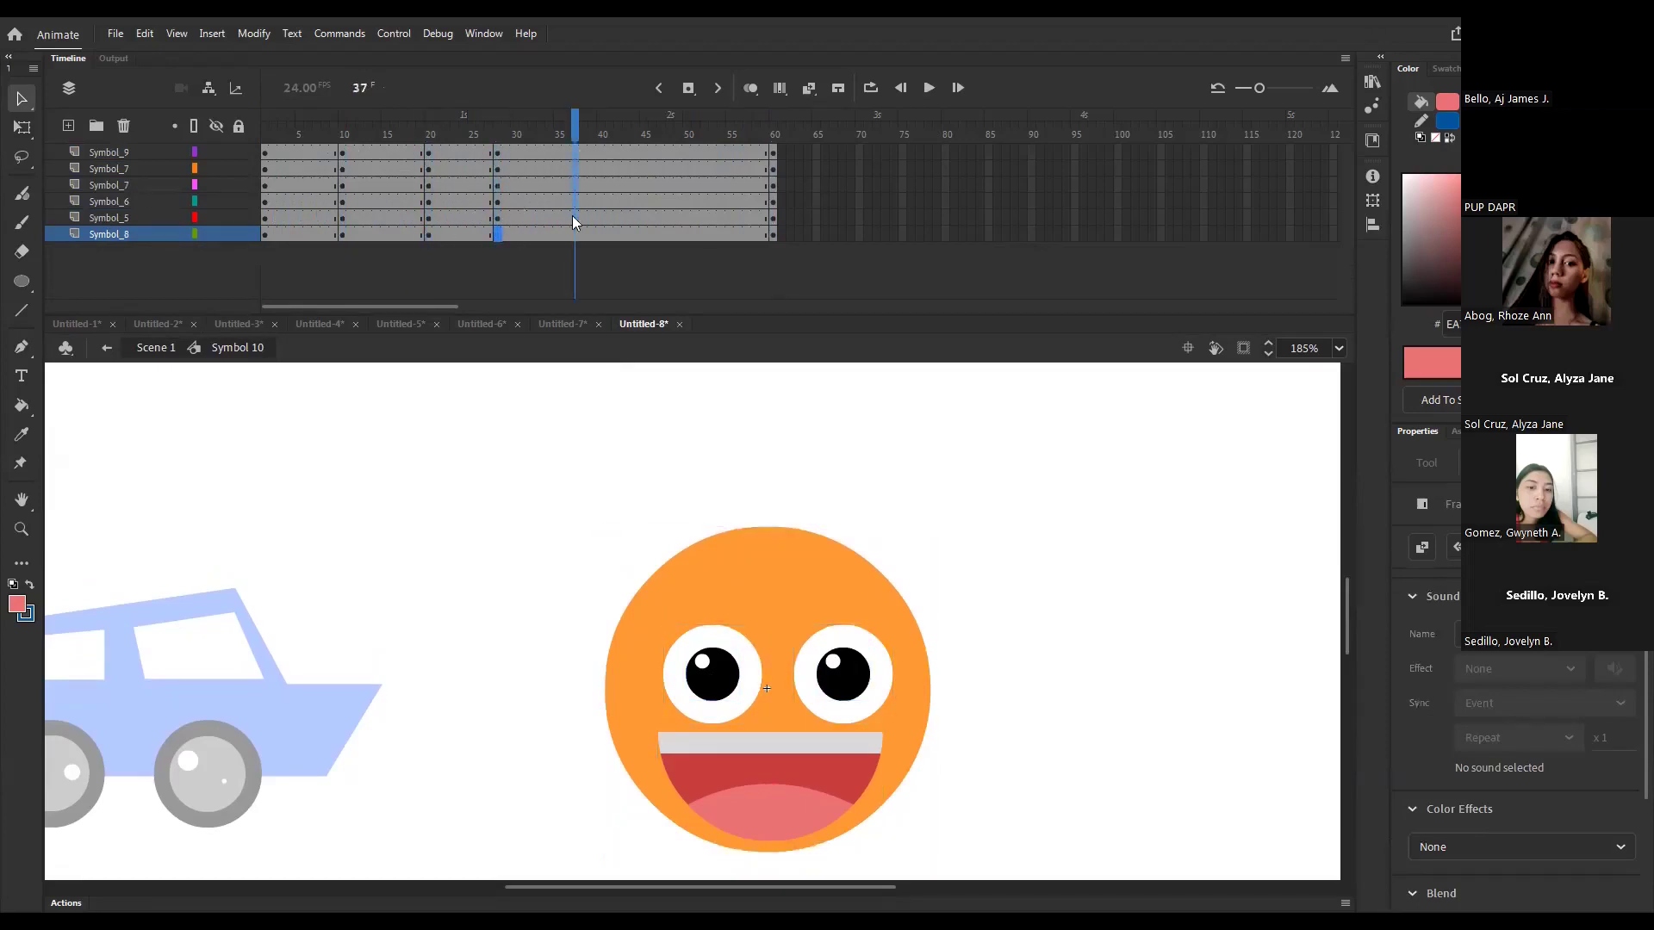
{"action": "key", "text": "F6"}
- At frame 20, shift the eyes and mouth up and left, moving the pupils further in the same direction
{"action": "mouse_move", "coordinate": [432, 130]}
{"action": "left_mouse_down"}
{"action": "mouse_move", "coordinate": [270, 135]}
{"action": "mouse_move", "coordinate": [443, 139]}
{"action": "mouse_move", "coordinate": [430, 149]}
{"action": "left_mouse_up"}
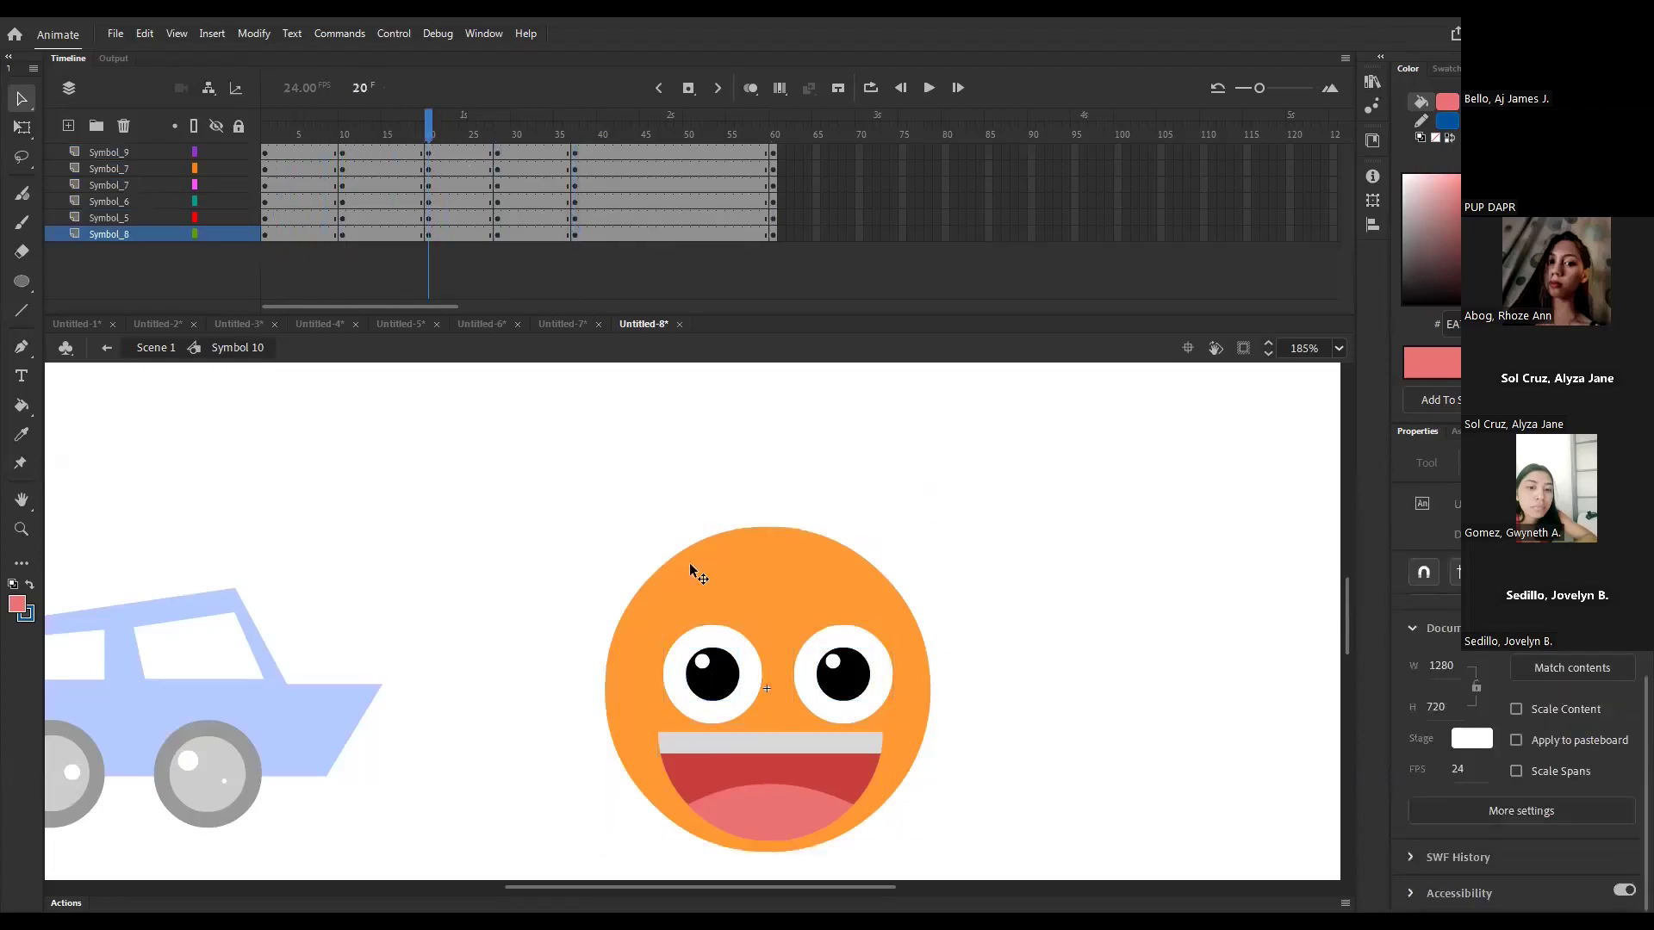
{"action": "left_click", "coordinate": [724, 676]}
{"action": "left_click", "coordinate": [831, 682], "text": "shift"}
{"action": "left_click_drag", "start_coordinate": [849, 676], "coordinate": [831, 653]}
{"action": "left_click", "coordinate": [721, 688], "text": "shift"}
{"action": "left_click", "coordinate": [833, 699], "text": "shift"}
{"action": "left_click", "coordinate": [801, 777], "text": "shift"}
{"action": "left_click_drag", "start_coordinate": [803, 783], "coordinate": [783, 770]}
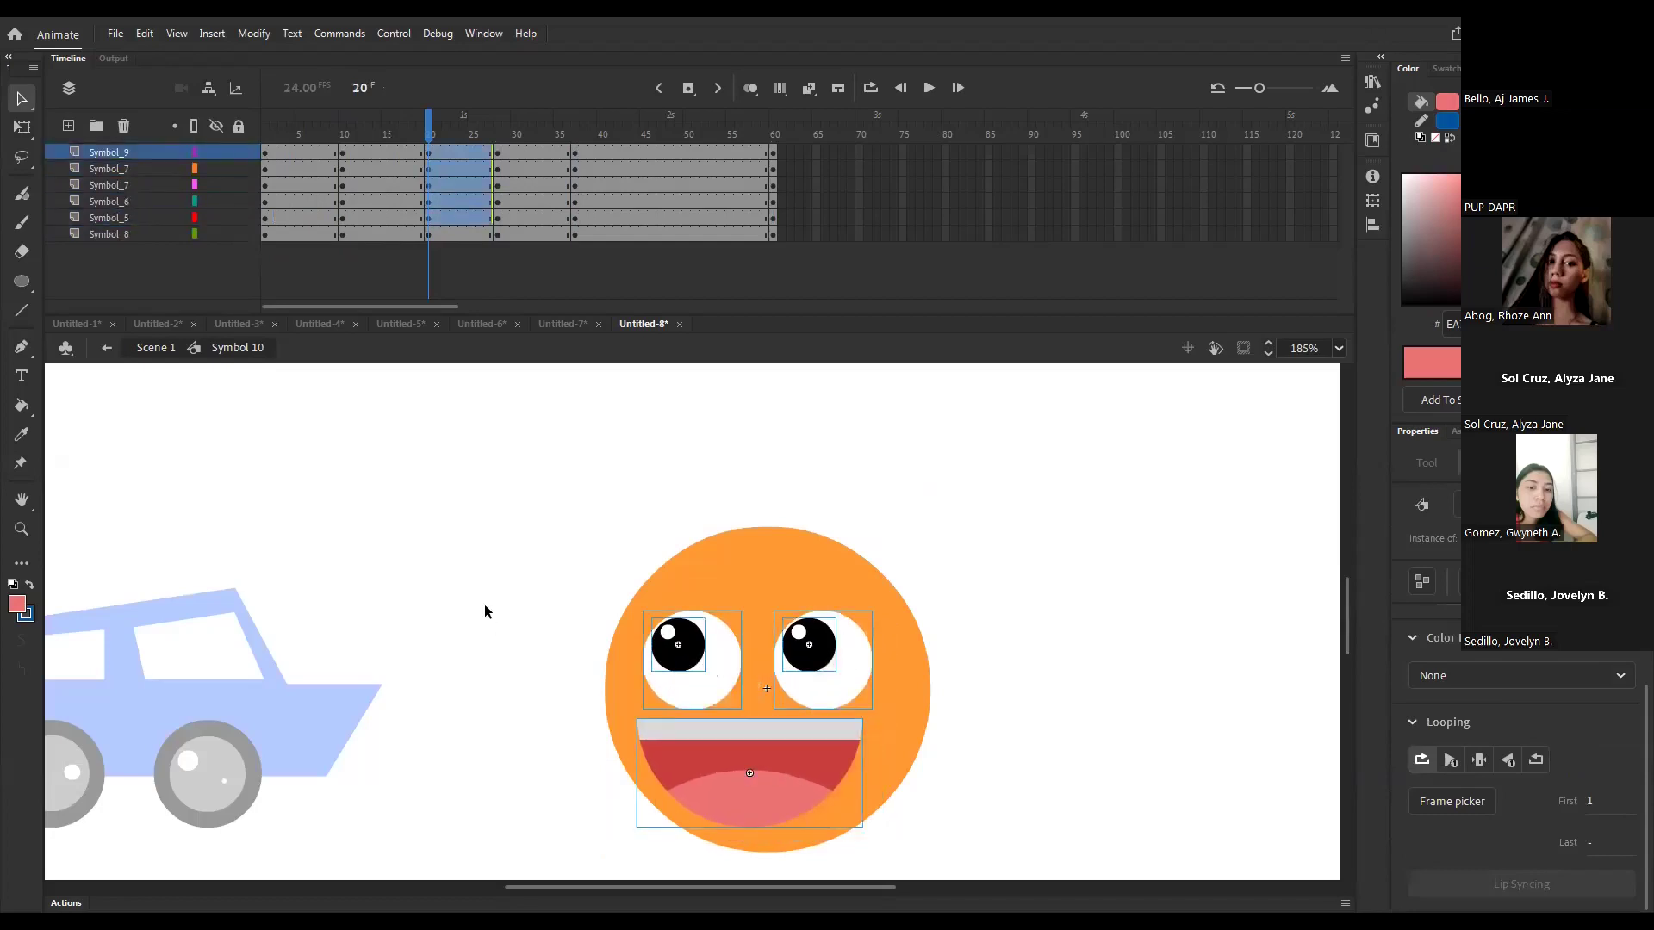
{"action": "left_click", "coordinate": [483, 605]}
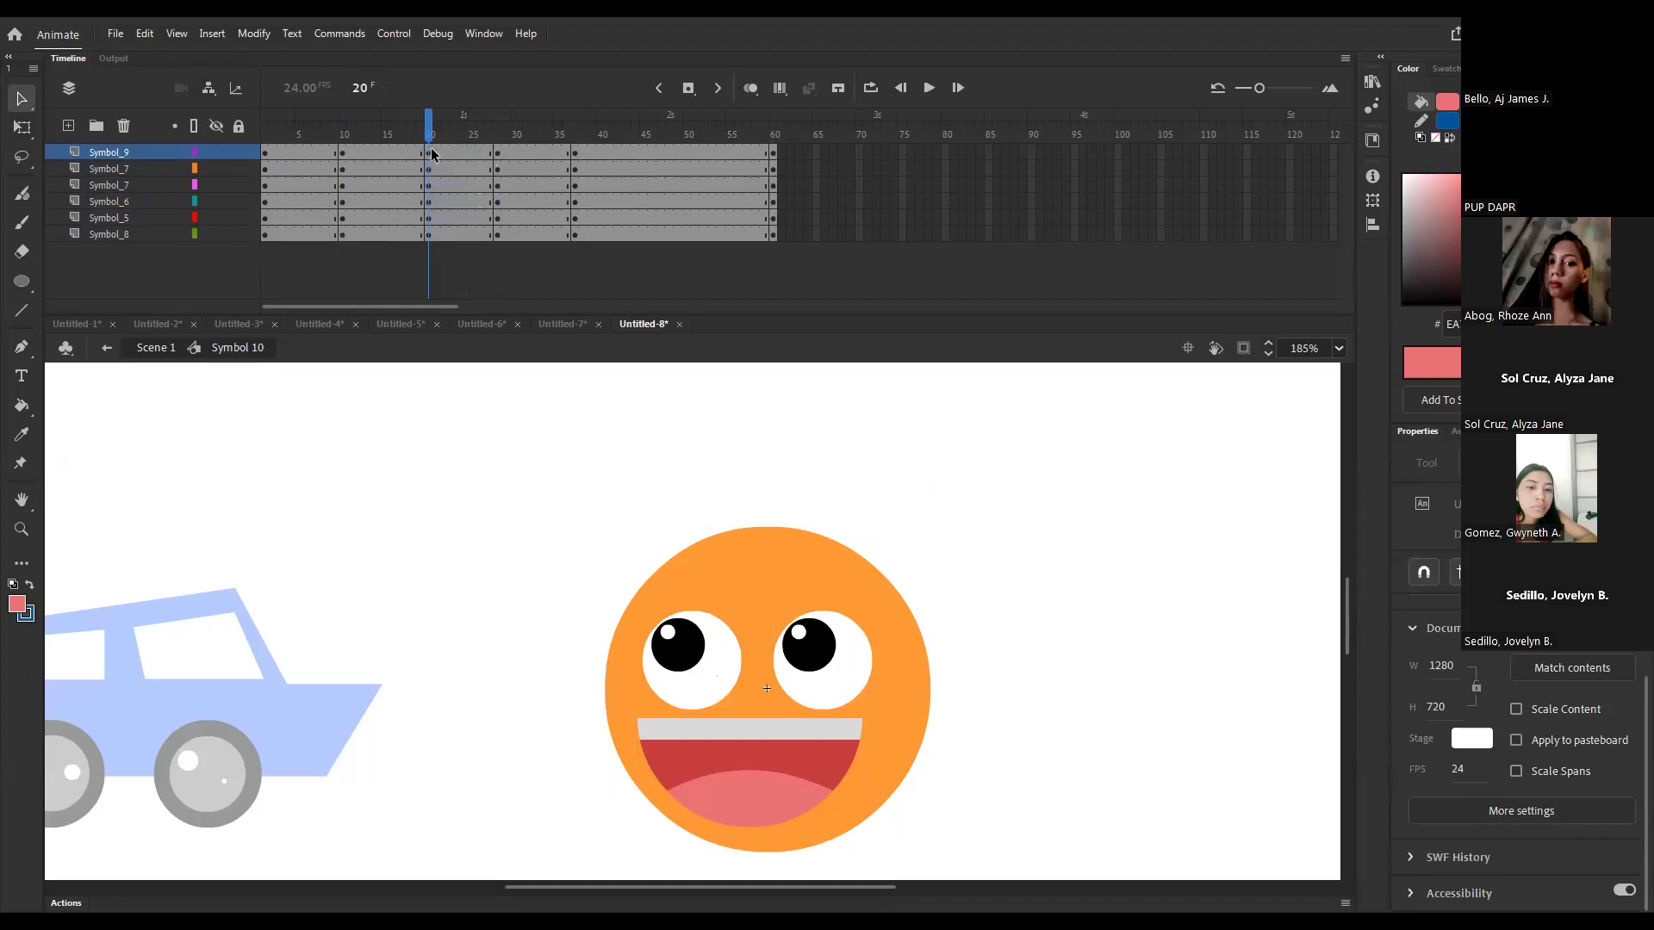
- Move the keyframes at frames 28 and 37 to frames 31 and 41 on all layers, and add keyframes at frame 51
{"action": "left_click", "coordinate": [425, 233]}
{"action": "left_click_drag", "start_coordinate": [498, 231], "coordinate": [523, 234]}
{"action": "left_click", "coordinate": [511, 270]}
{"action": "left_click_drag", "start_coordinate": [575, 153], "coordinate": [573, 174]}
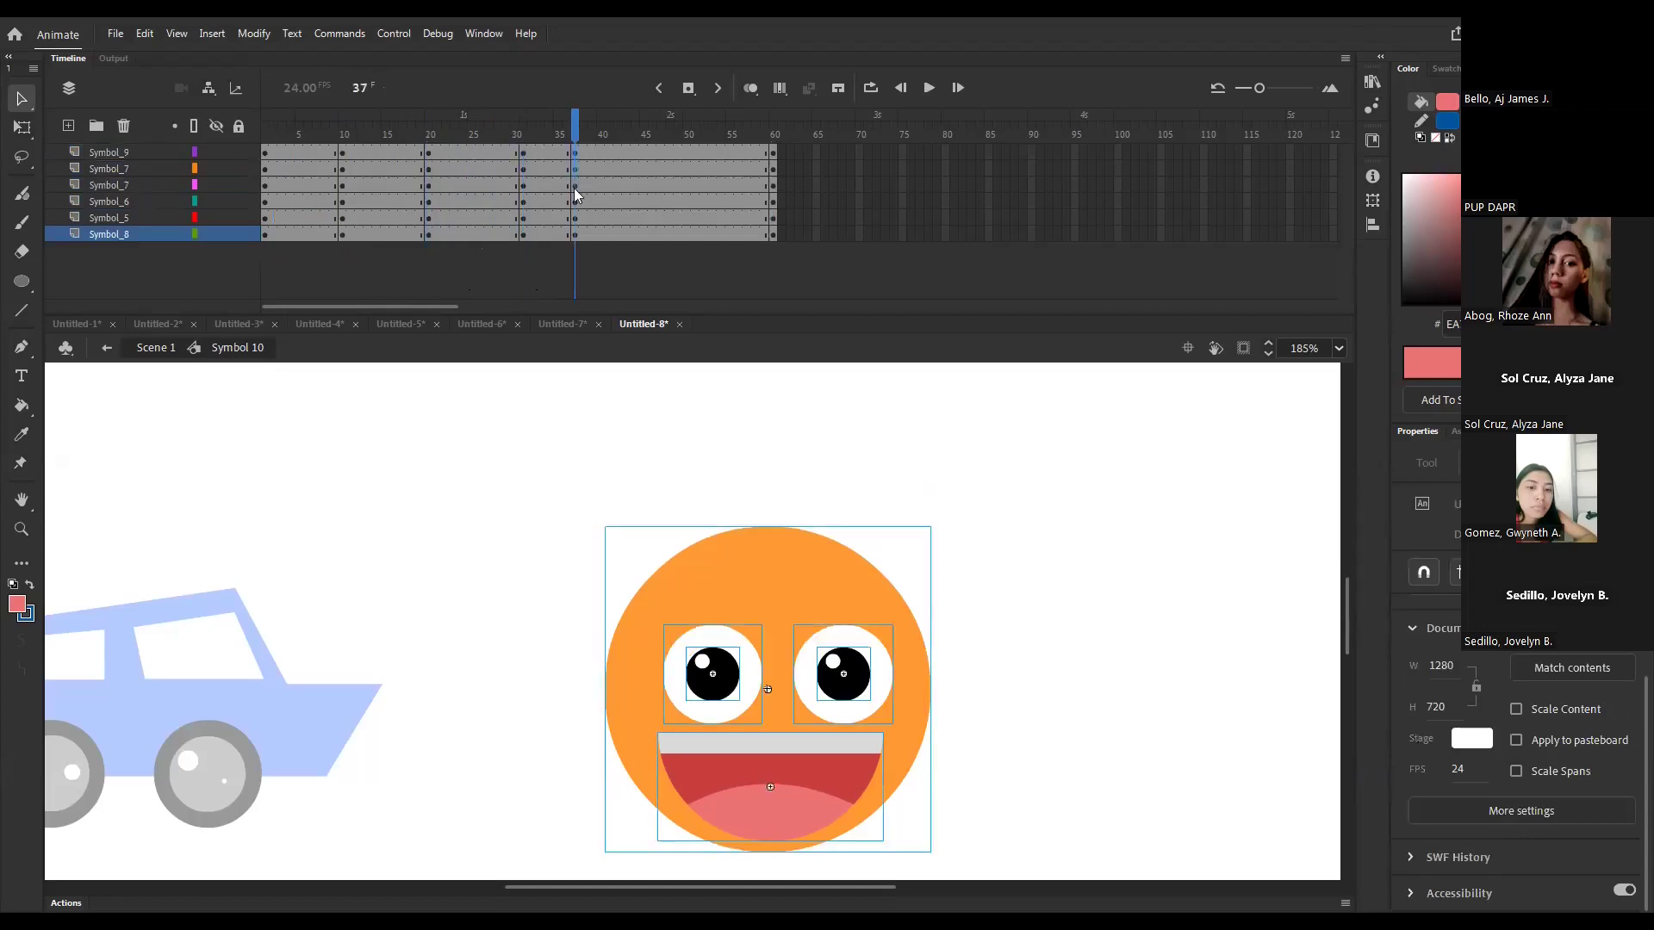
{"action": "left_click_drag", "start_coordinate": [574, 230], "coordinate": [608, 236]}
{"action": "left_click", "coordinate": [584, 269]}
- In the span starting at frame 41, shift the eyes and mouth down and right, moving the pupils further that way
{"action": "left_click_drag", "start_coordinate": [296, 127], "coordinate": [627, 163]}
{"action": "left_click", "coordinate": [706, 682]}
{"action": "left_click", "coordinate": [839, 676], "text": "shift"}
{"action": "left_click_drag", "start_coordinate": [837, 674], "coordinate": [851, 691]}
{"action": "left_click", "coordinate": [834, 658], "text": "shift"}
{"action": "left_click", "coordinate": [701, 645], "text": "shift"}
{"action": "left_click", "coordinate": [744, 766], "text": "shift"}
{"action": "left_click_drag", "start_coordinate": [734, 762], "coordinate": [749, 786]}
{"action": "key", "text": "Escape"}
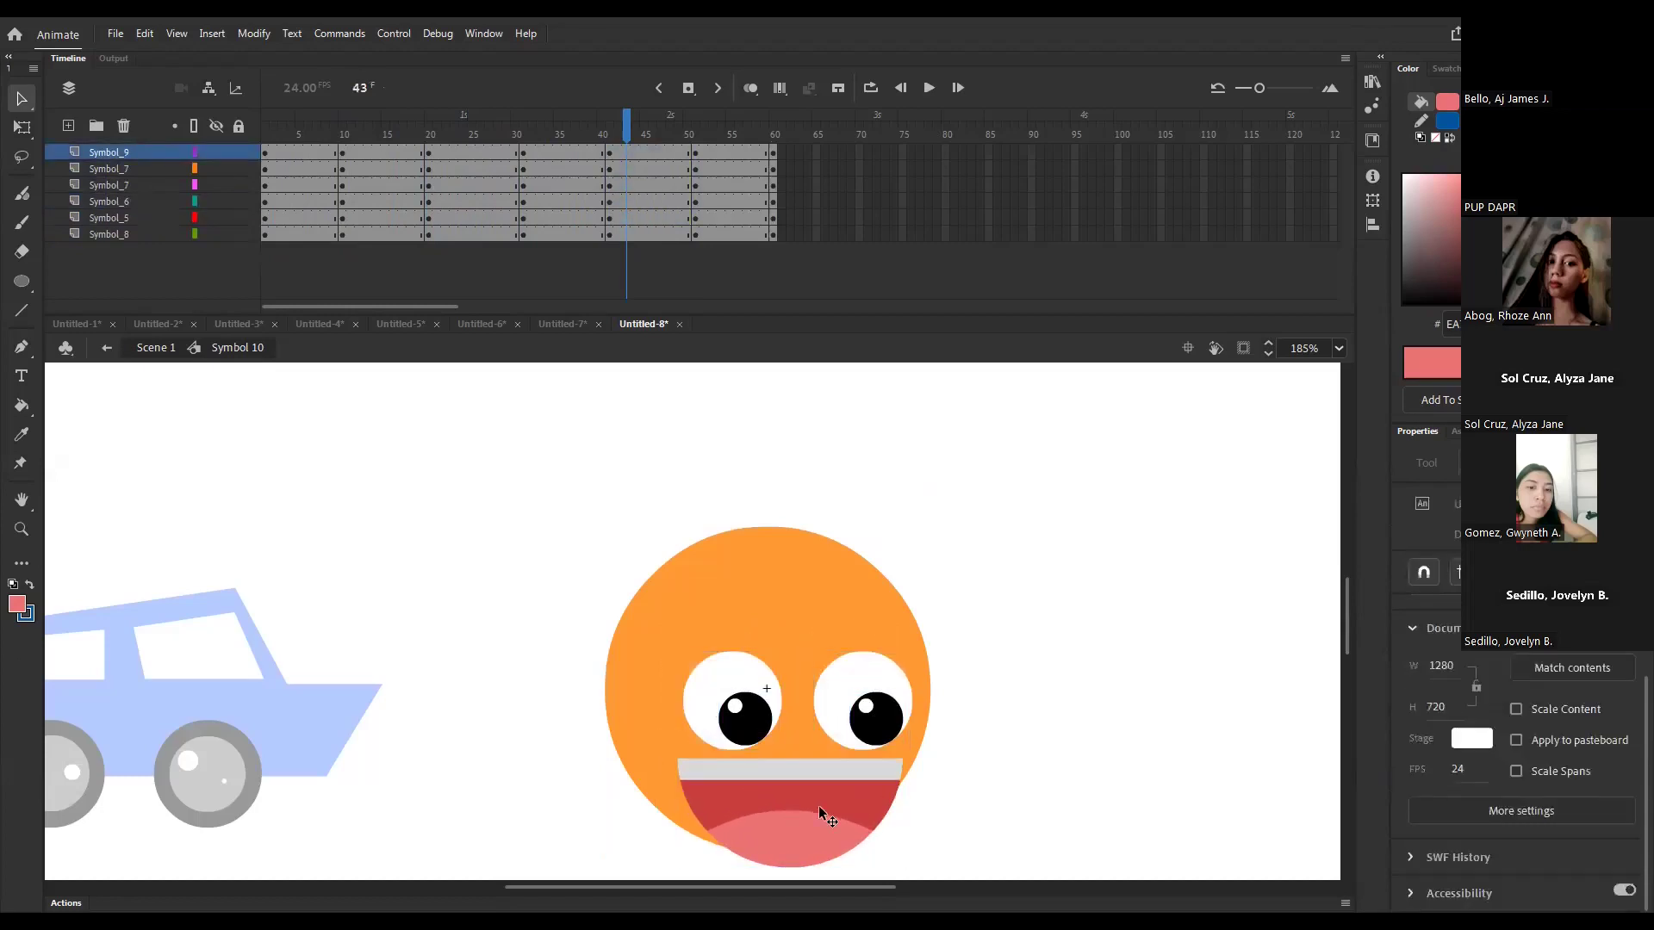
- Shrink the mouth's height and width in the frame 41 pose with Free Transform so it fits inside the face
{"action": "left_click", "coordinate": [816, 810]}
{"action": "key", "text": "q"}
{"action": "left_click_drag", "start_coordinate": [789, 865], "coordinate": [789, 825]}
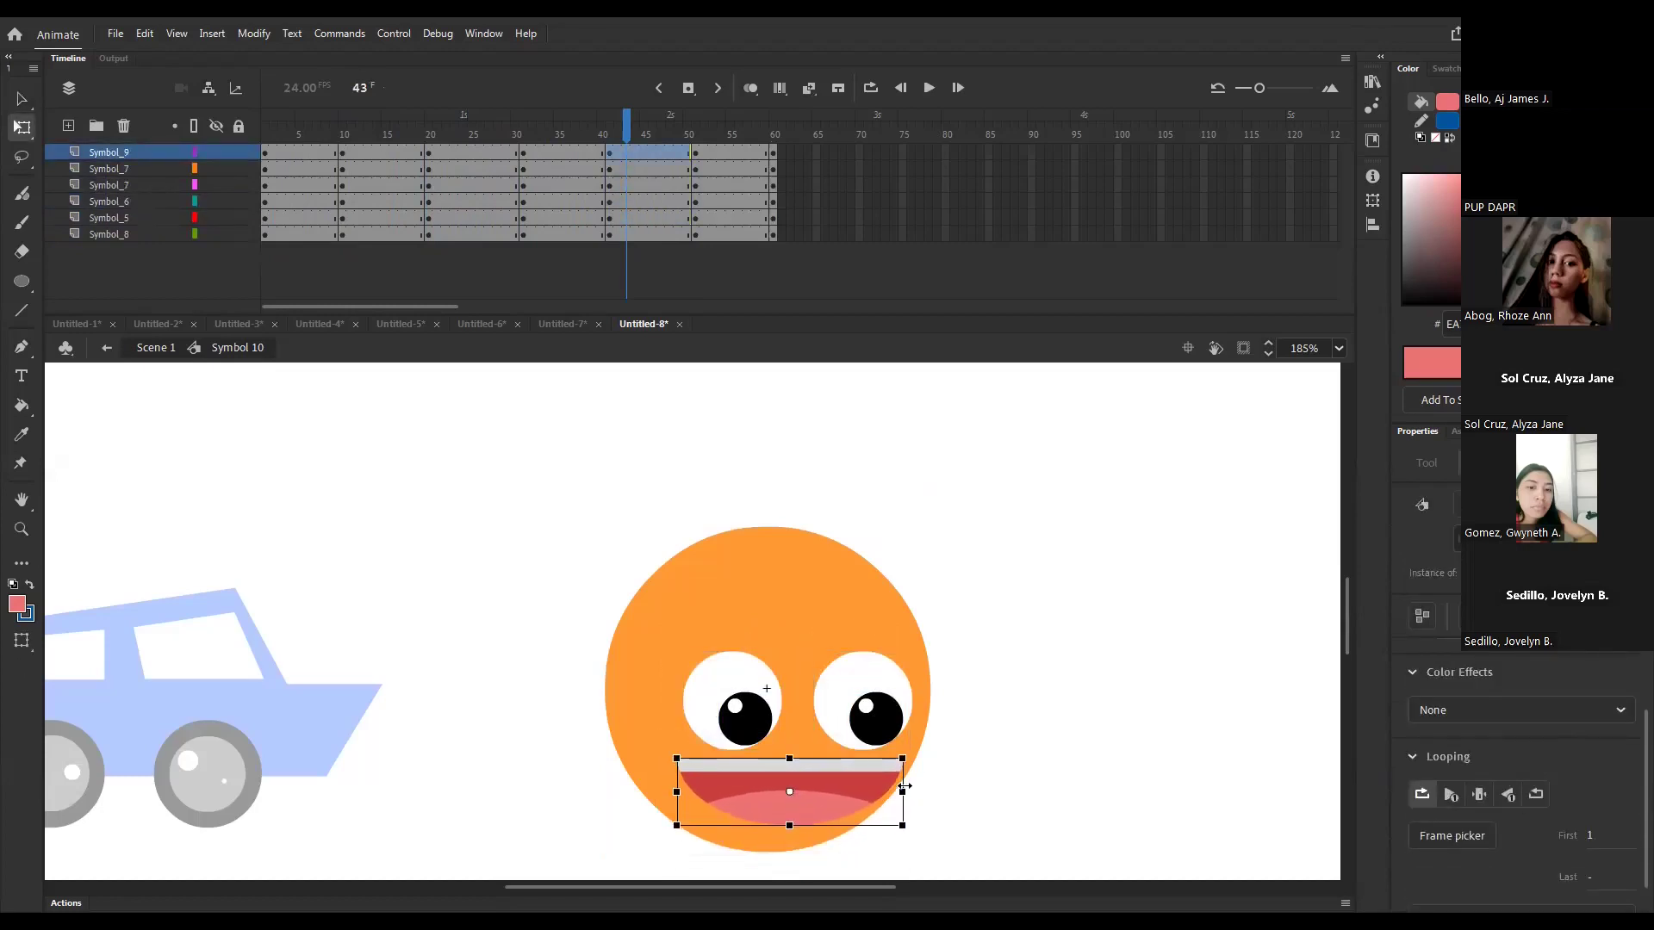
{"action": "left_click_drag", "start_coordinate": [902, 792], "coordinate": [788, 801]}
{"action": "key", "text": "v"}
{"action": "left_click", "coordinate": [518, 583]}
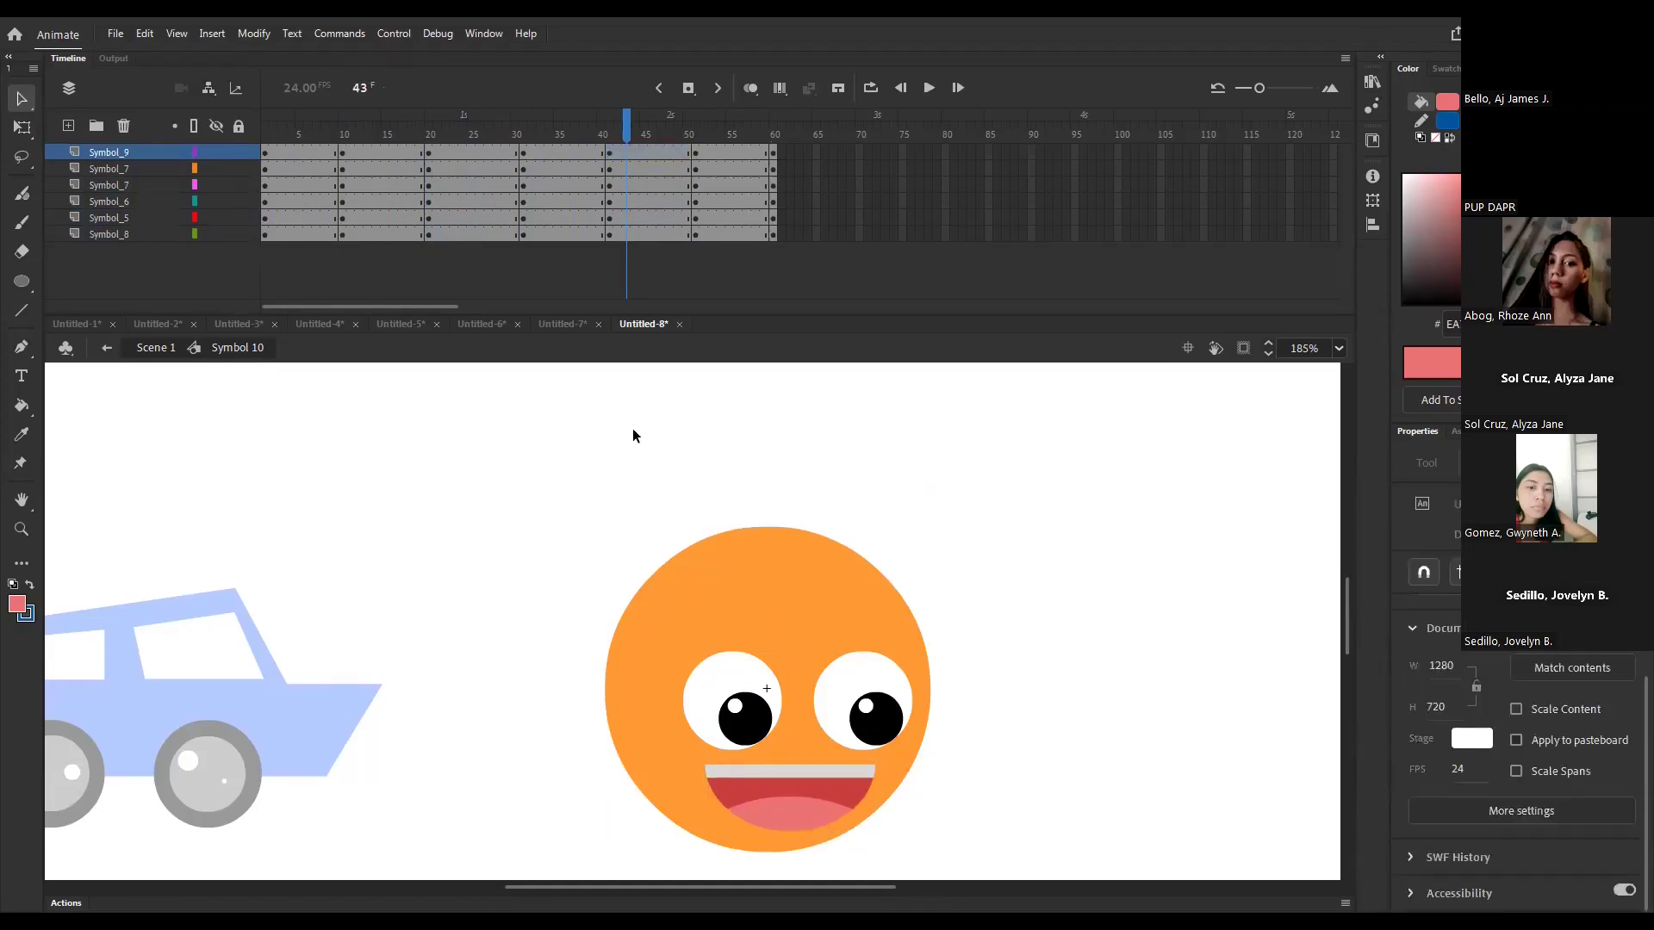
- Copy the down-right pose from the frame 41 keyframes to frame 51 on all layers
{"action": "left_click", "coordinate": [694, 129]}
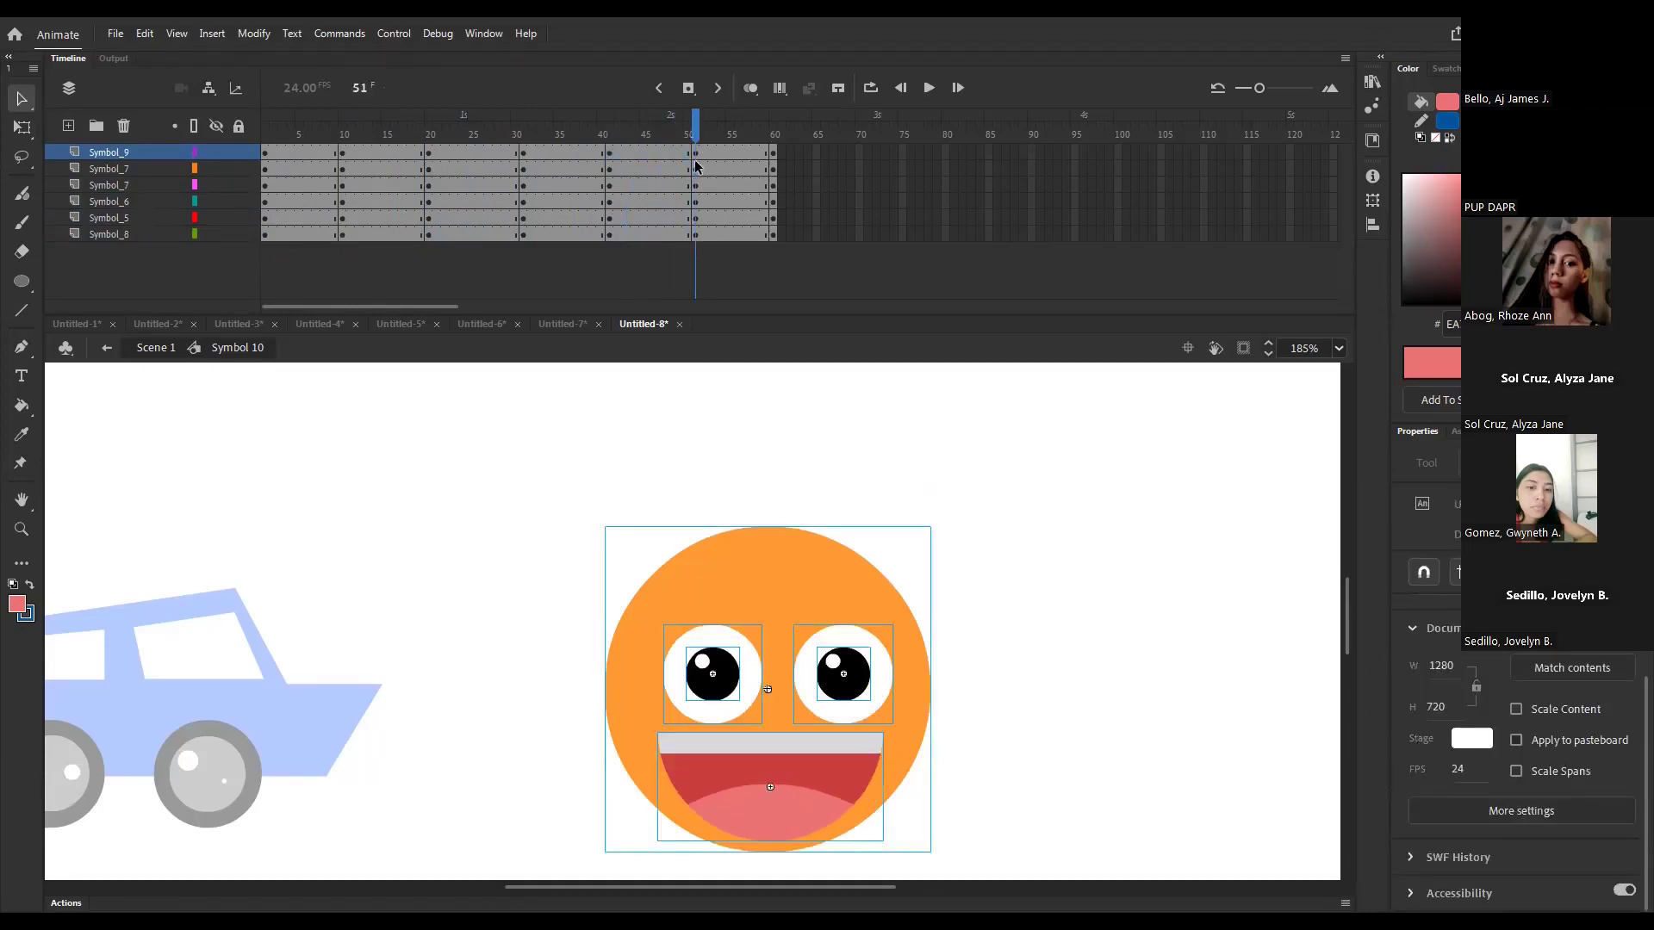
{"action": "left_click", "coordinate": [694, 236]}
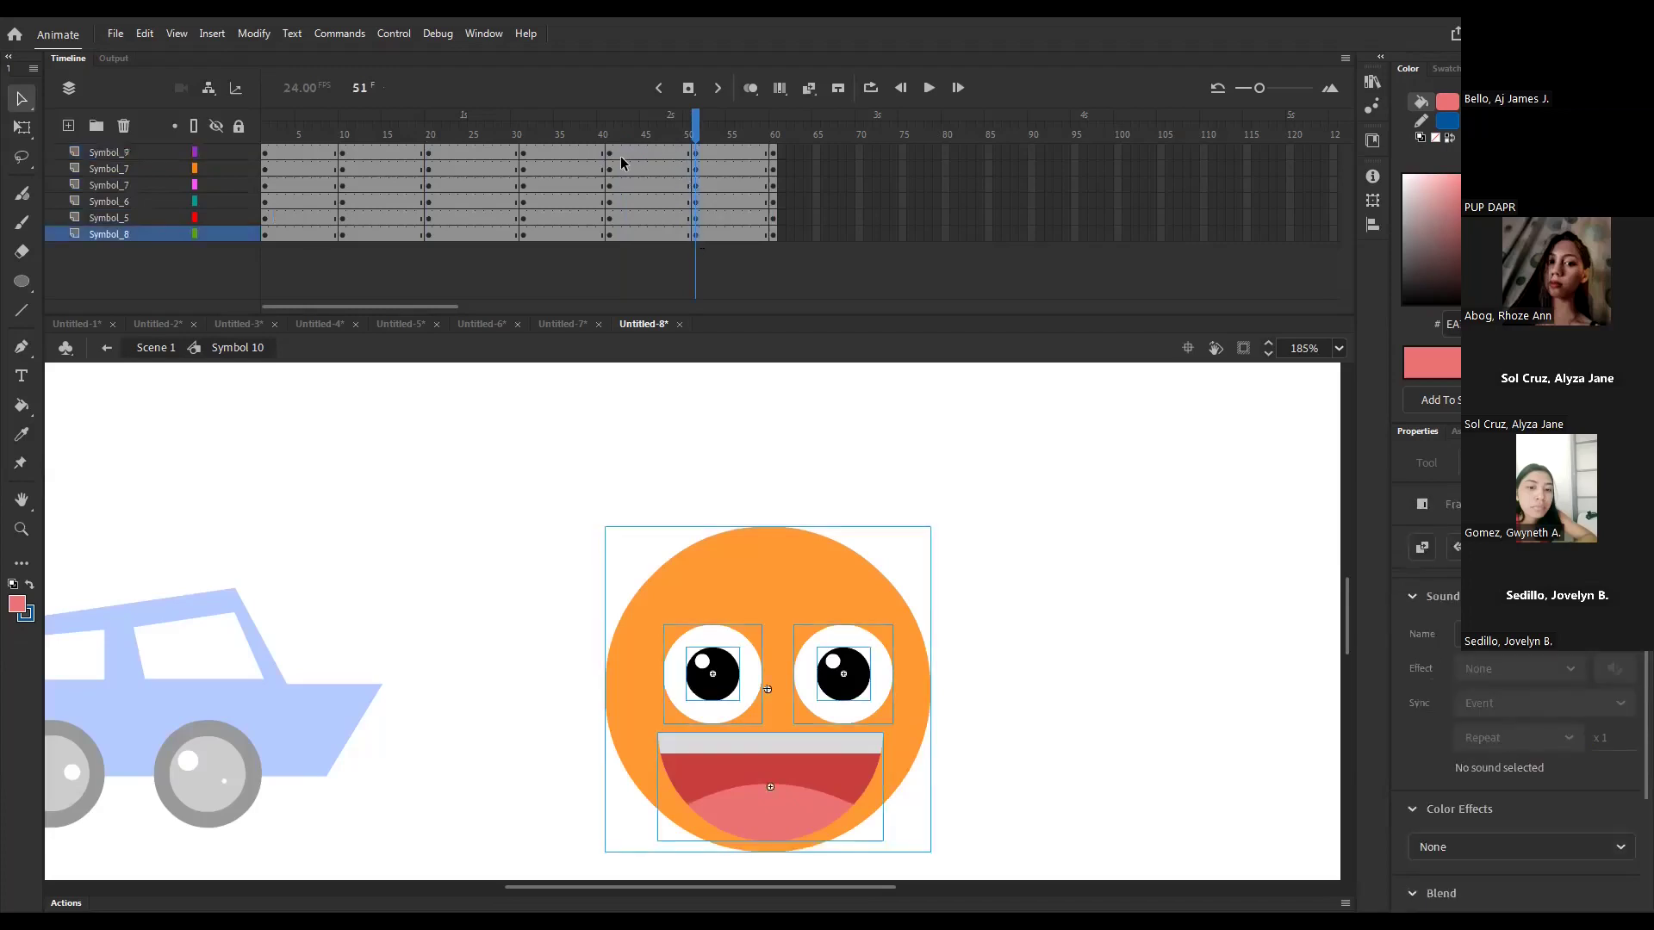
{"action": "left_click", "coordinate": [609, 134]}
{"action": "left_click", "coordinate": [609, 236]}
{"action": "left_click_drag", "start_coordinate": [694, 234], "coordinate": [703, 234]}
{"action": "key", "text": "ctrl+z"}
- Review the face poses at frames 10 and 20 and the frame spans leading up to them
{"action": "left_click", "coordinate": [334, 129]}
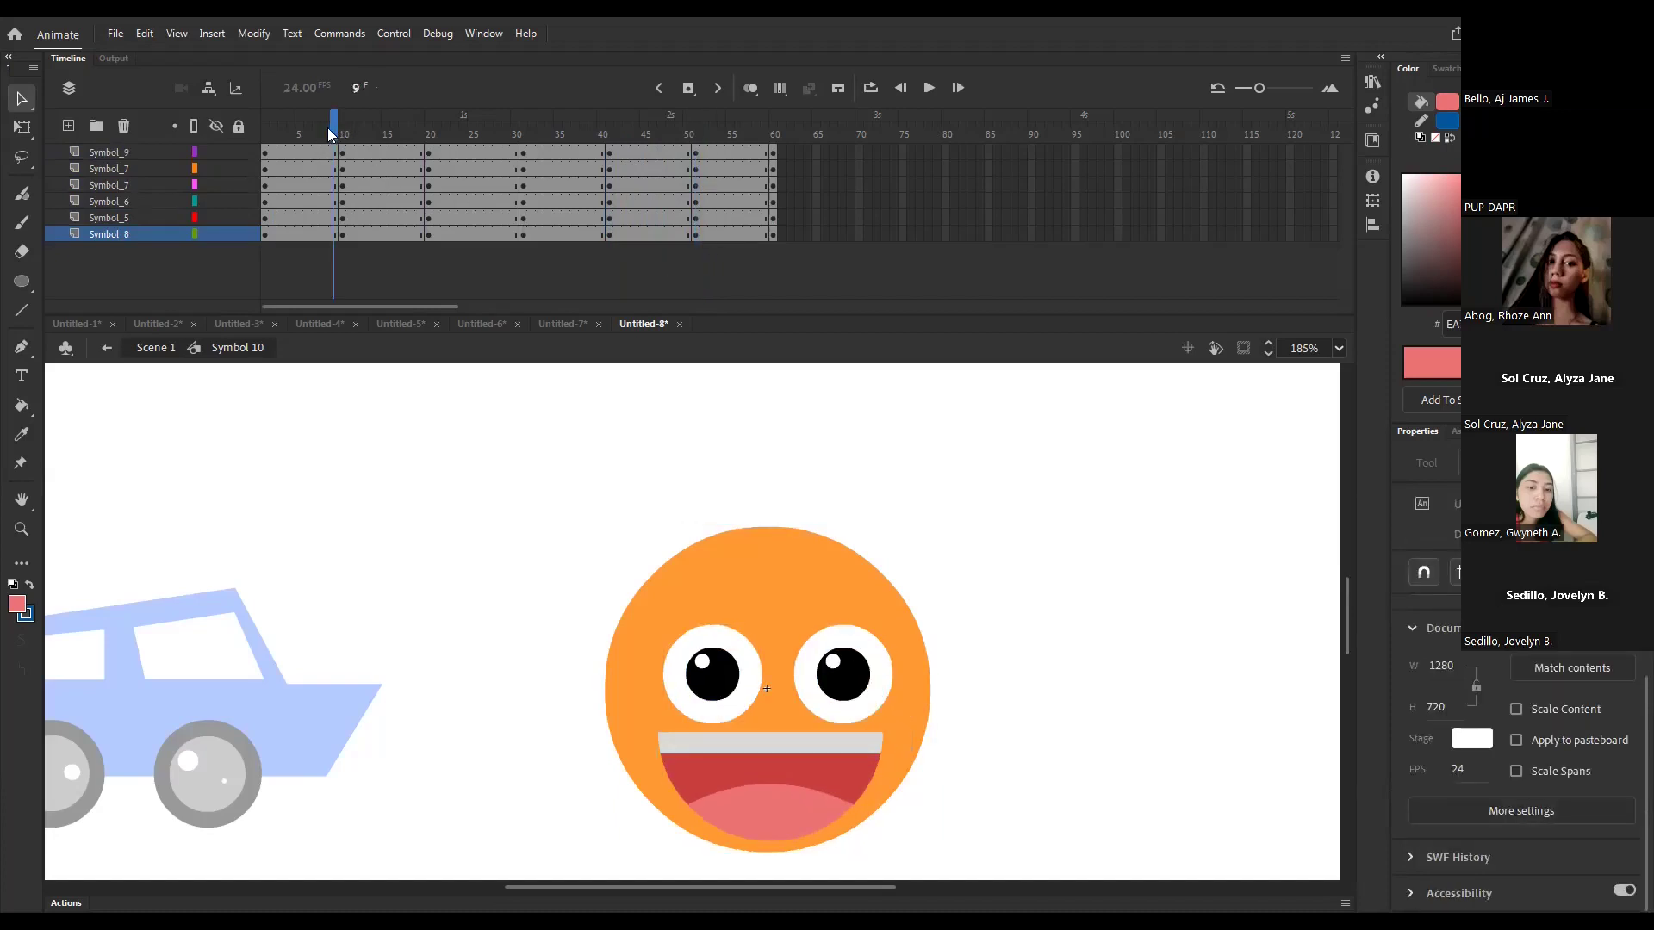
{"action": "mouse_move", "coordinate": [334, 130]}
{"action": "left_mouse_down"}
{"action": "mouse_move", "coordinate": [239, 131]}
{"action": "mouse_move", "coordinate": [373, 136]}
{"action": "mouse_move", "coordinate": [260, 138]}
{"action": "mouse_move", "coordinate": [346, 141]}
{"action": "left_mouse_up"}
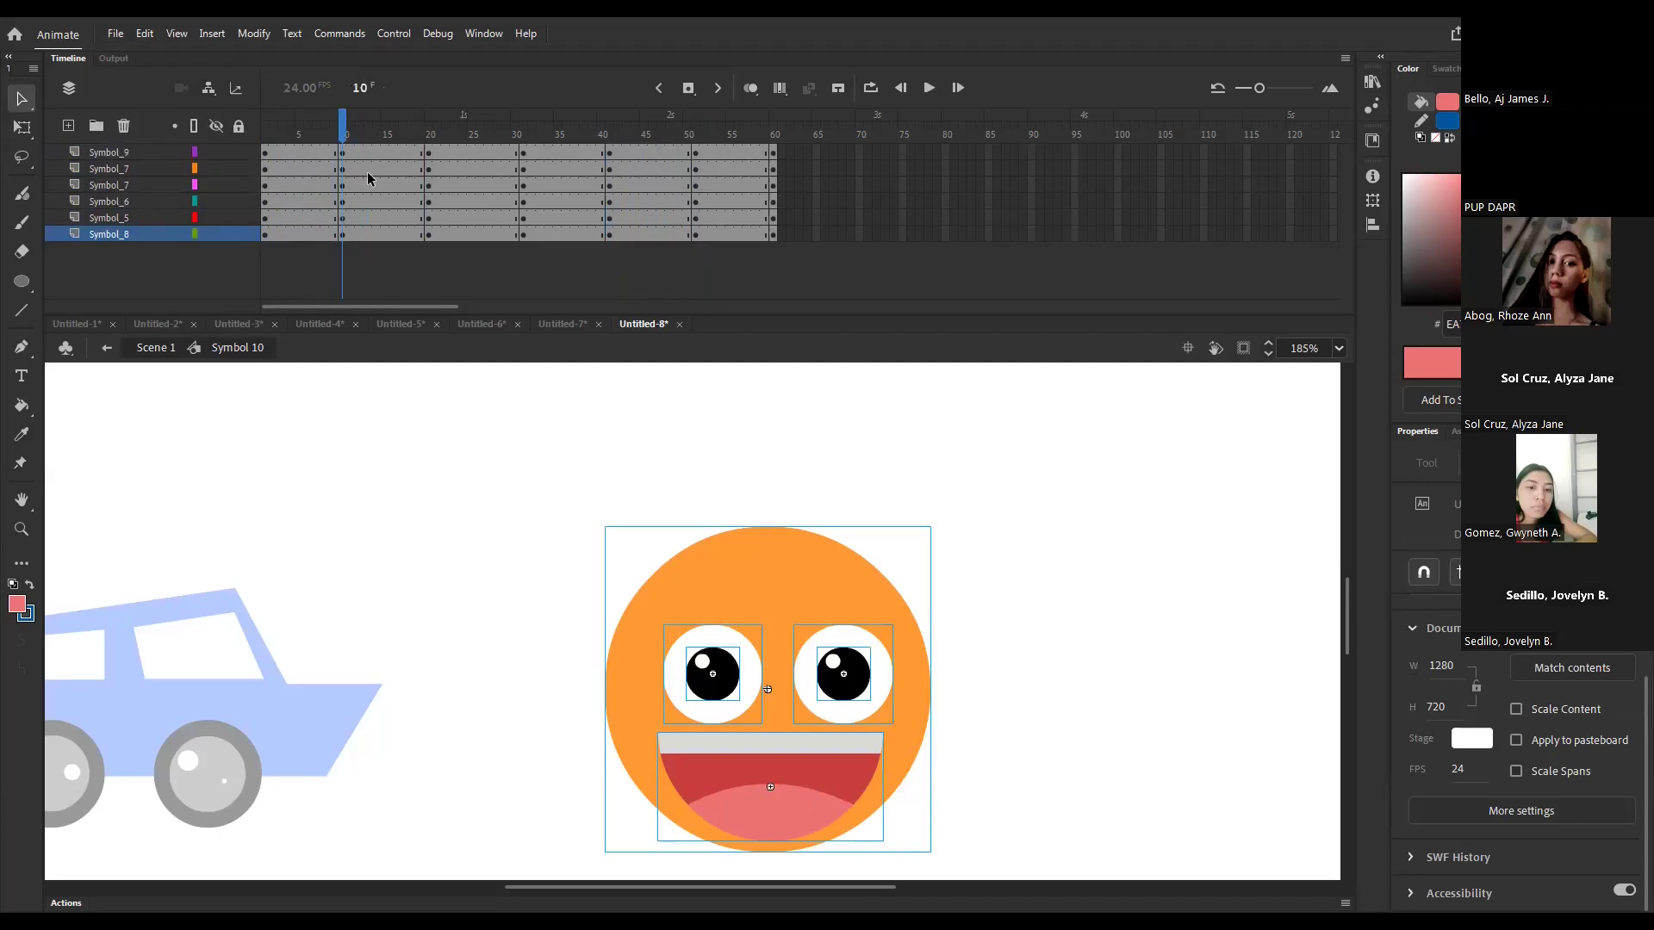
{"action": "left_click_drag", "start_coordinate": [343, 127], "coordinate": [426, 236]}
{"action": "left_click", "coordinate": [429, 129]}
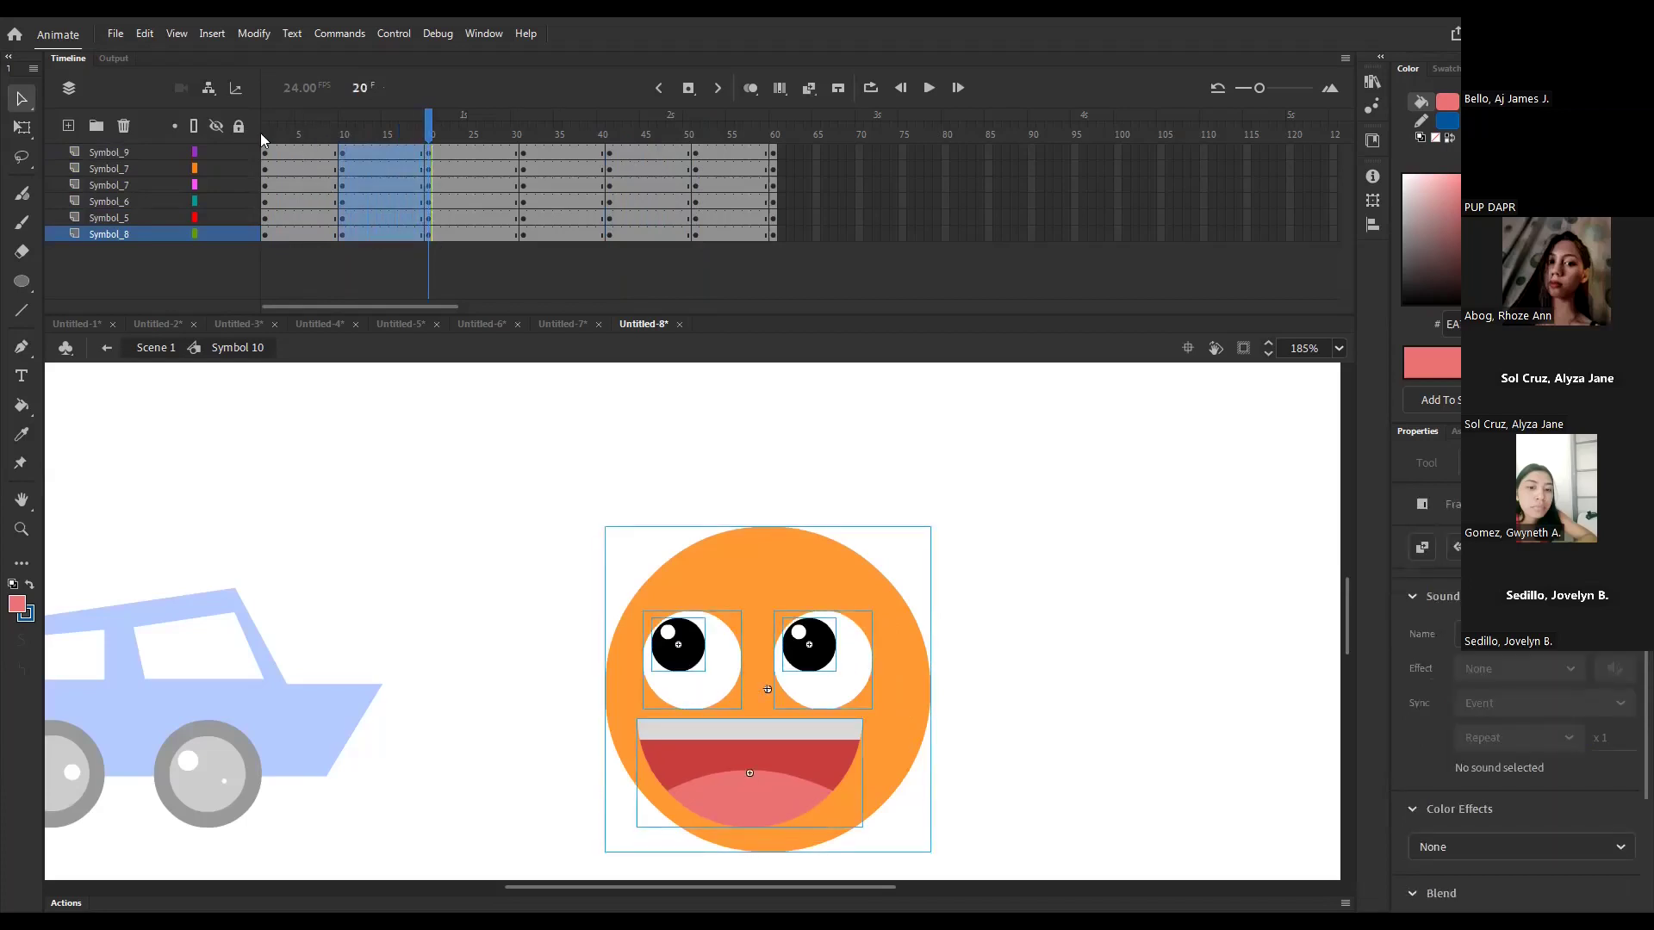
{"action": "left_click_drag", "start_coordinate": [265, 153], "coordinate": [427, 239]}
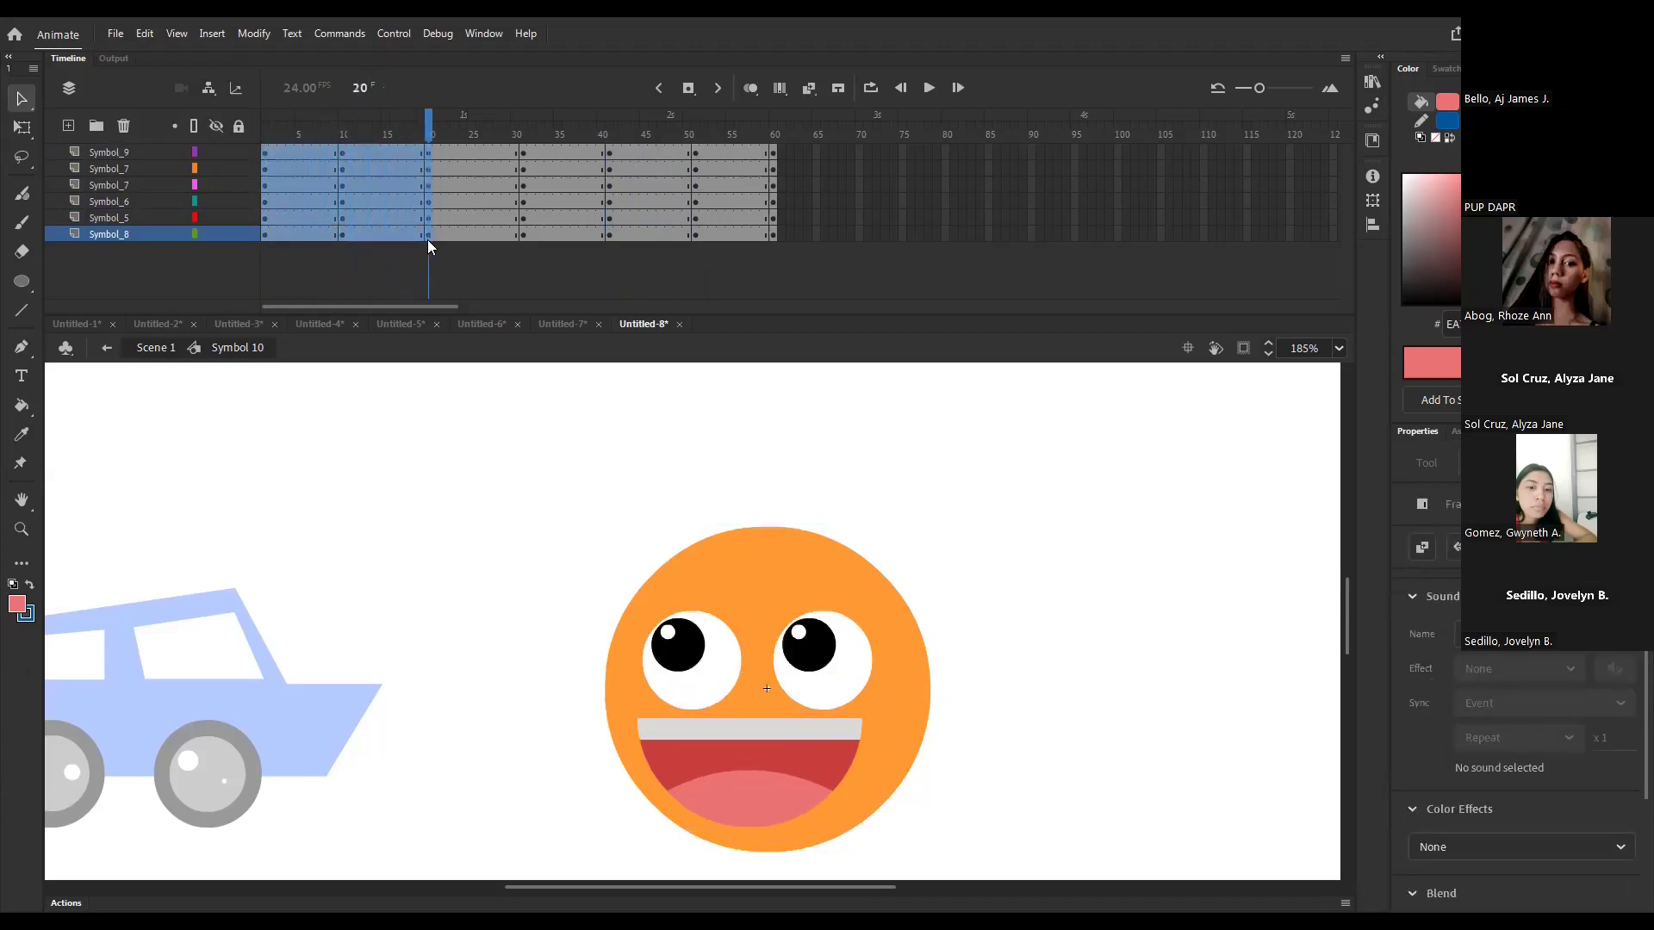
{"action": "left_click", "coordinate": [349, 273]}
- Create a classic tween on all layers between frames 10 and 20 and scrub through the motion
{"action": "left_click_drag", "start_coordinate": [267, 130], "coordinate": [424, 224]}
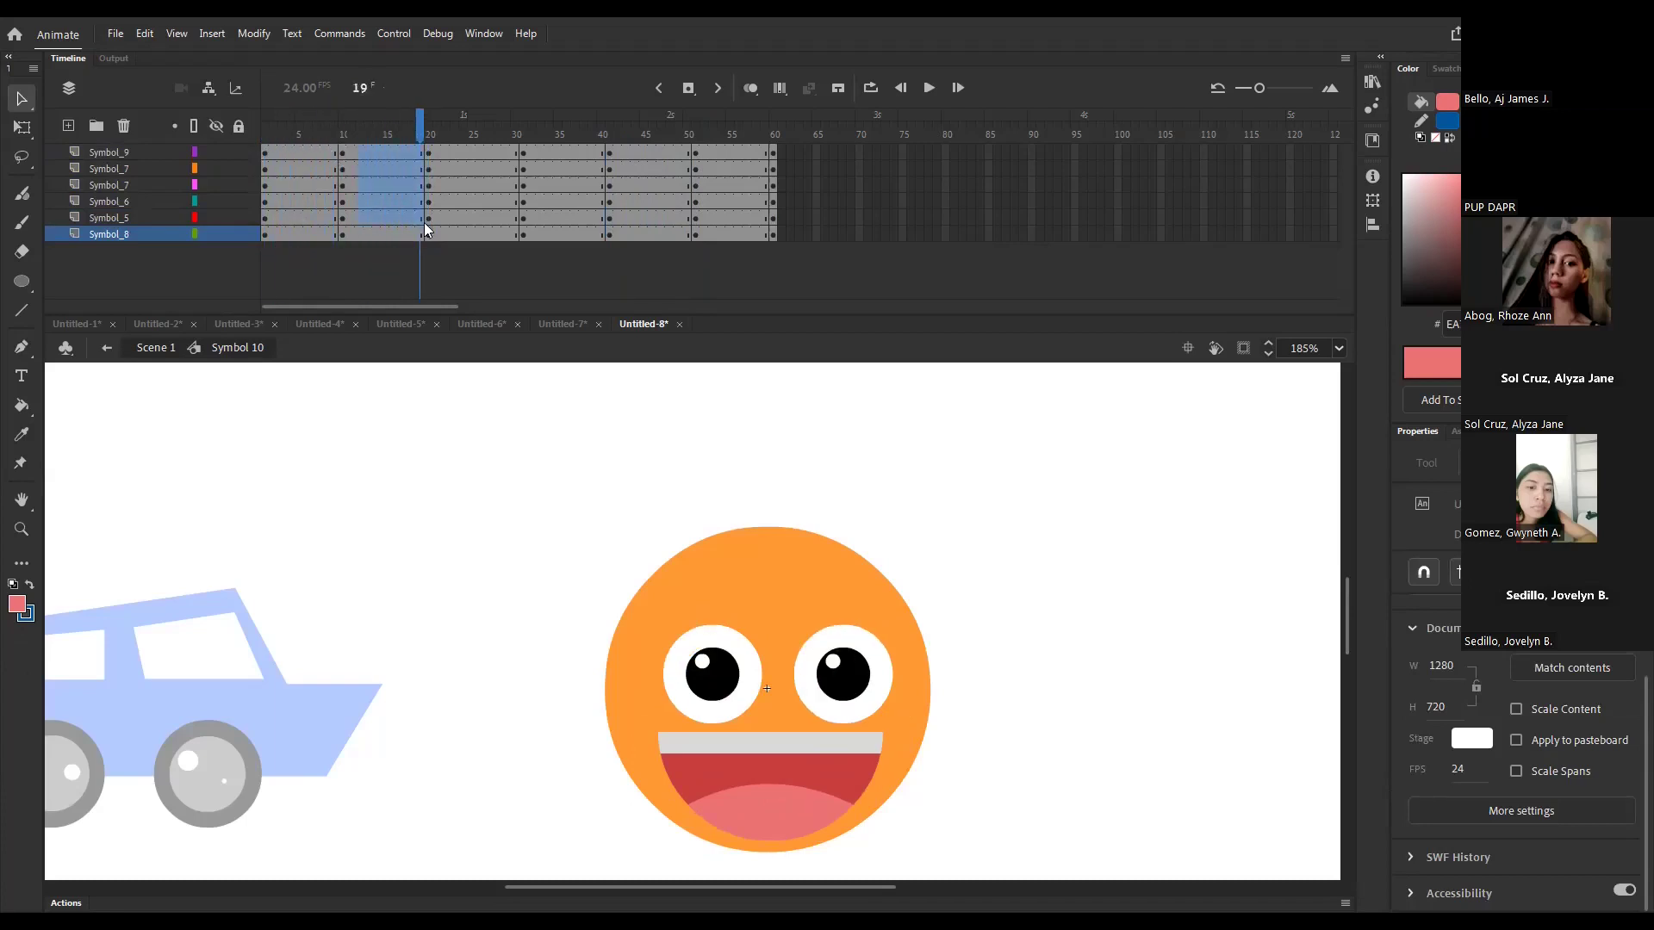
{"action": "left_click", "coordinate": [399, 234]}
{"action": "right_click", "coordinate": [399, 233]}
{"action": "left_click", "coordinate": [431, 241]}
{"action": "left_click_drag", "start_coordinate": [329, 135], "coordinate": [558, 172]}
- Create classic tweens on all layers between frames 31 and 41 and between frames 51 and 60
{"action": "left_click", "coordinate": [557, 168]}
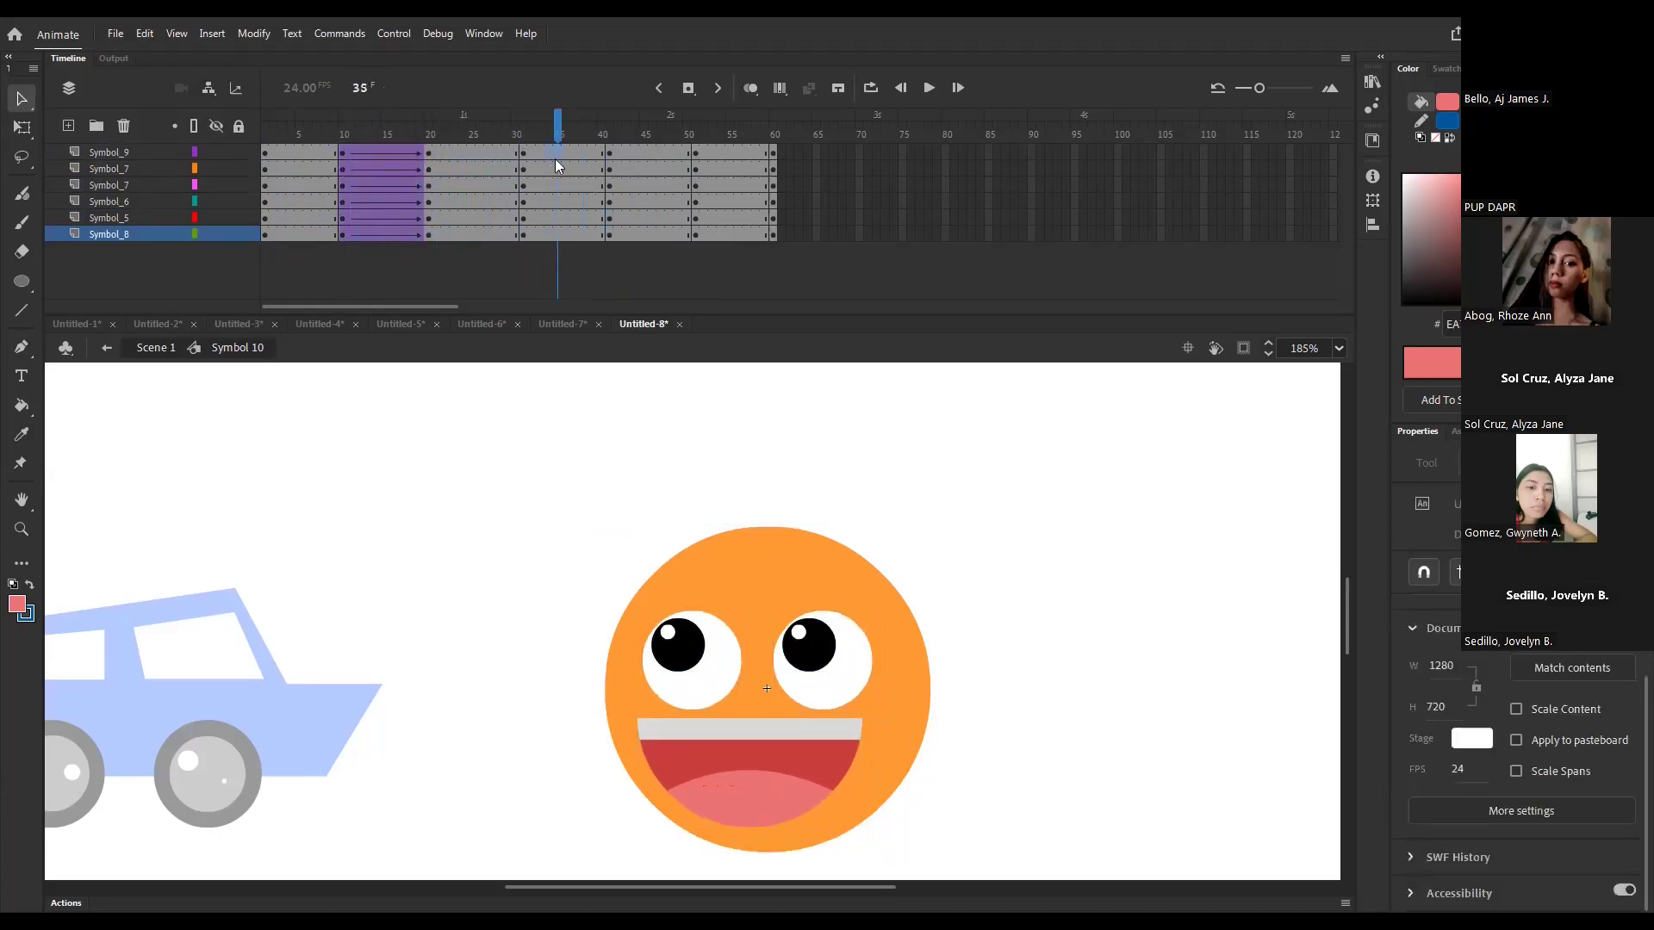
{"action": "left_click_drag", "start_coordinate": [569, 231], "coordinate": [566, 230]}
{"action": "right_click", "coordinate": [556, 219]}
{"action": "left_click", "coordinate": [585, 231]}
{"action": "mouse_move", "coordinate": [715, 154]}
{"action": "left_mouse_down"}
{"action": "mouse_move", "coordinate": [732, 213]}
{"action": "mouse_move", "coordinate": [737, 151]}
{"action": "left_mouse_up"}
{"action": "right_click", "coordinate": [734, 153]}
{"action": "left_click", "coordinate": [763, 163]}
- Scrub through the smiley animation to frame 60 and play it back inside the symbol
{"action": "left_click", "coordinate": [634, 134]}
{"action": "left_click_drag", "start_coordinate": [289, 115], "coordinate": [774, 185]}
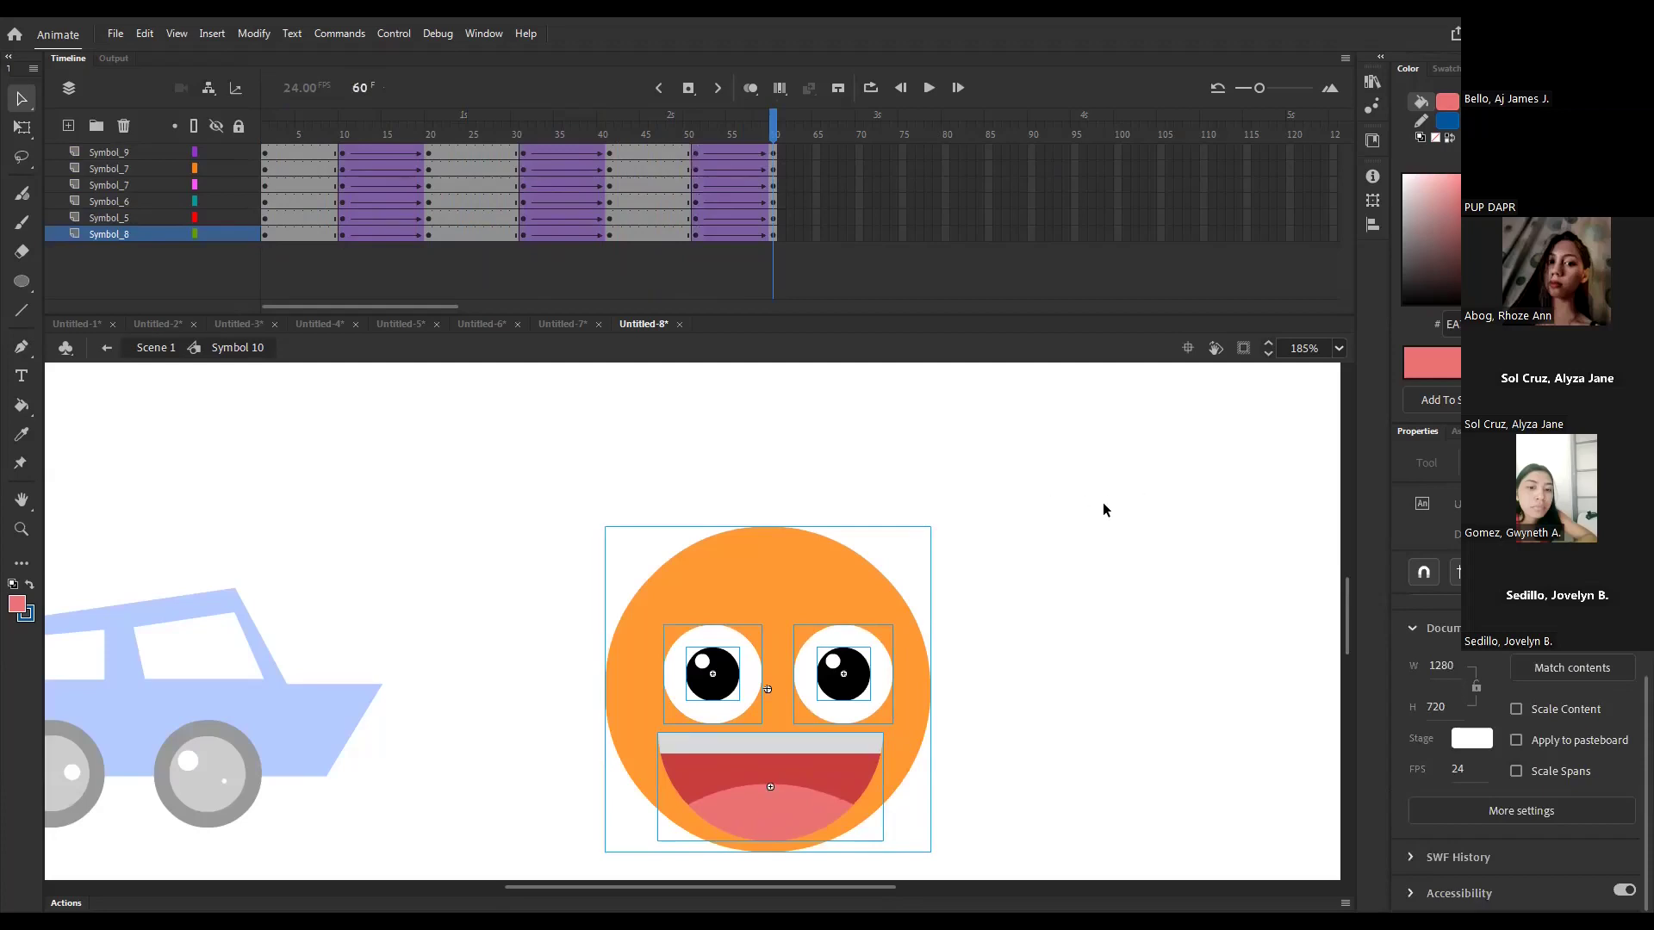
{"action": "key", "text": "Return"}
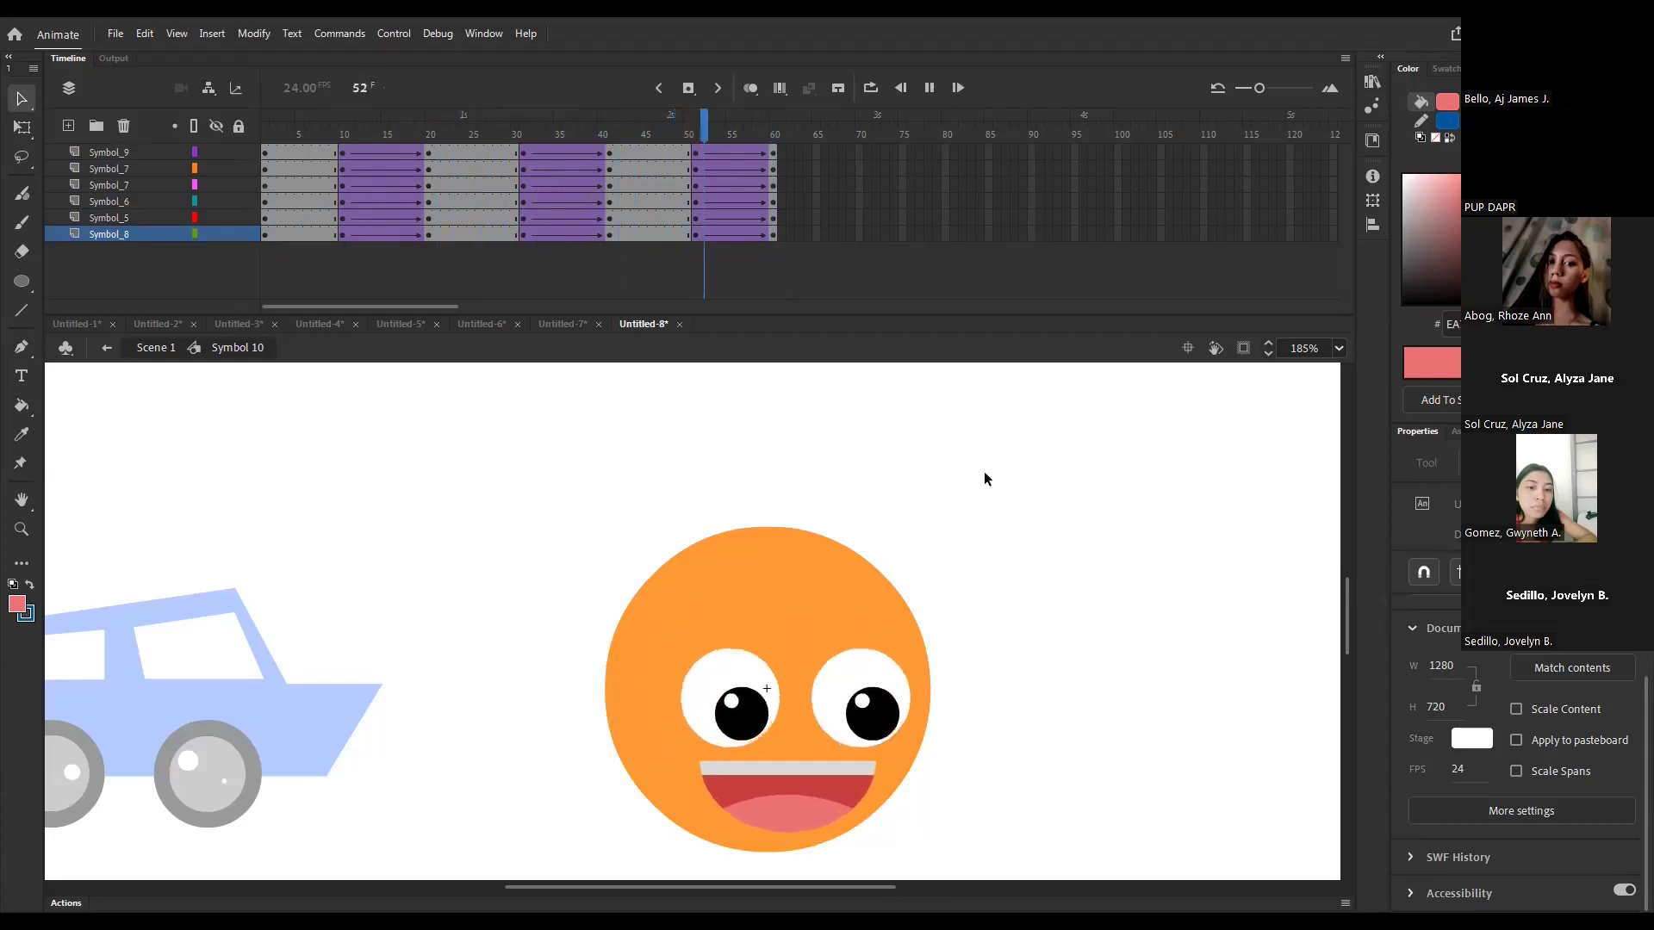
- Return to the main scene and play the car and smiley animations together
{"action": "double_click", "coordinate": [983, 472]}
{"action": "left_click", "coordinate": [554, 573]}
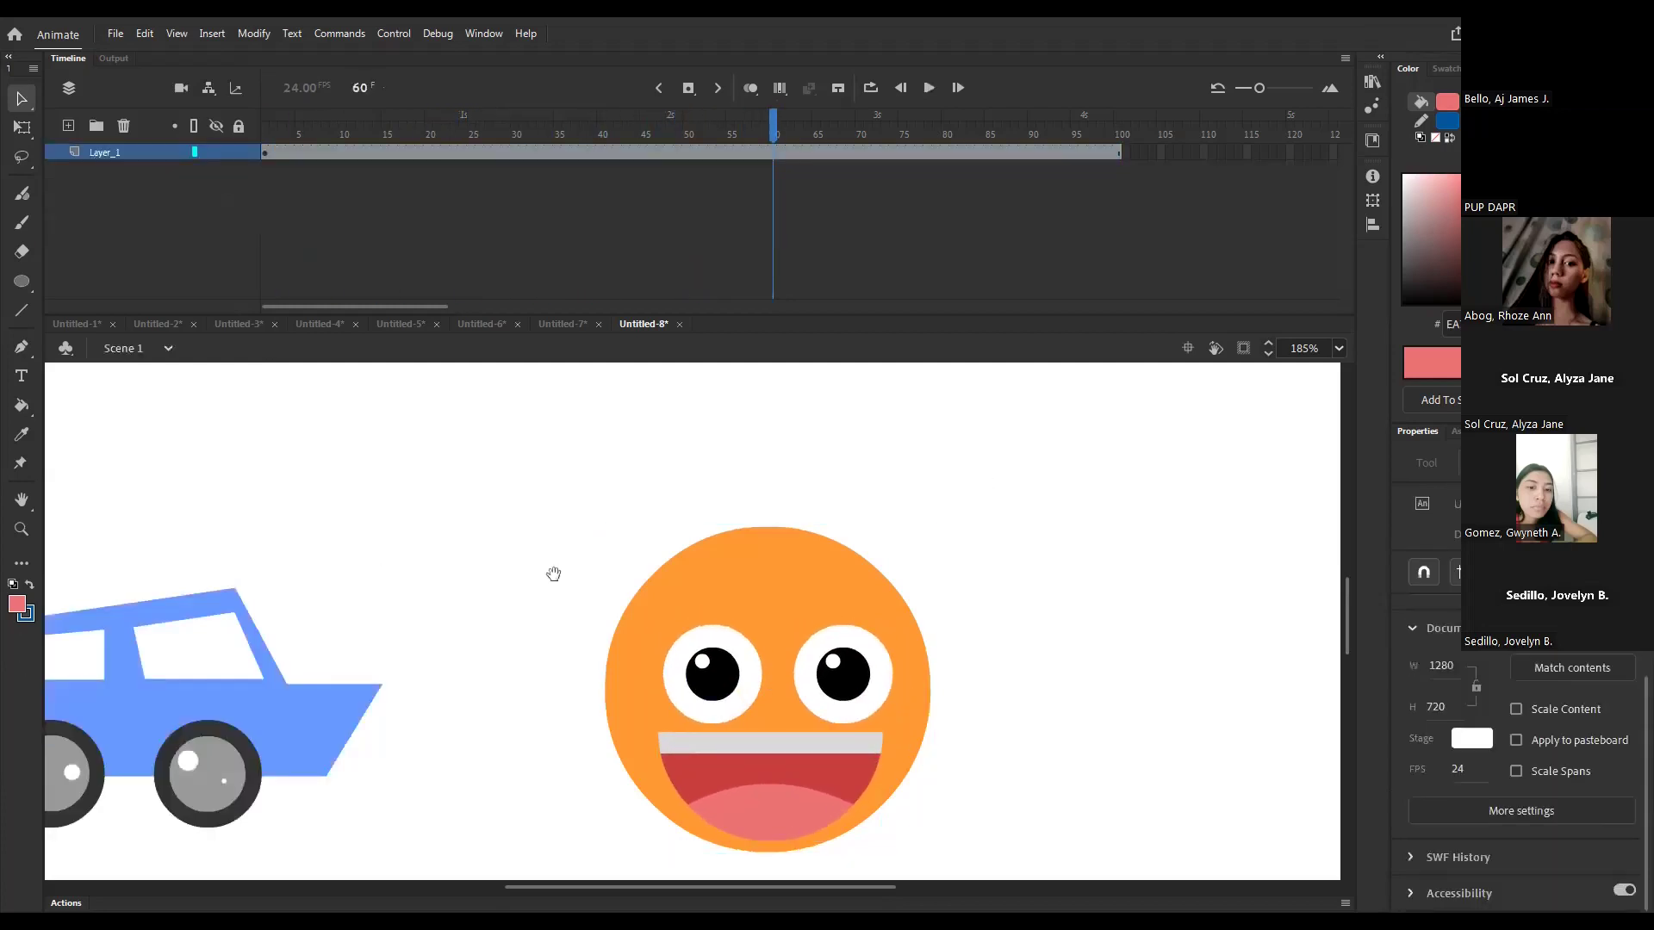
{"action": "key", "text": "ctrl+minus"}
{"action": "key", "text": "Return"}
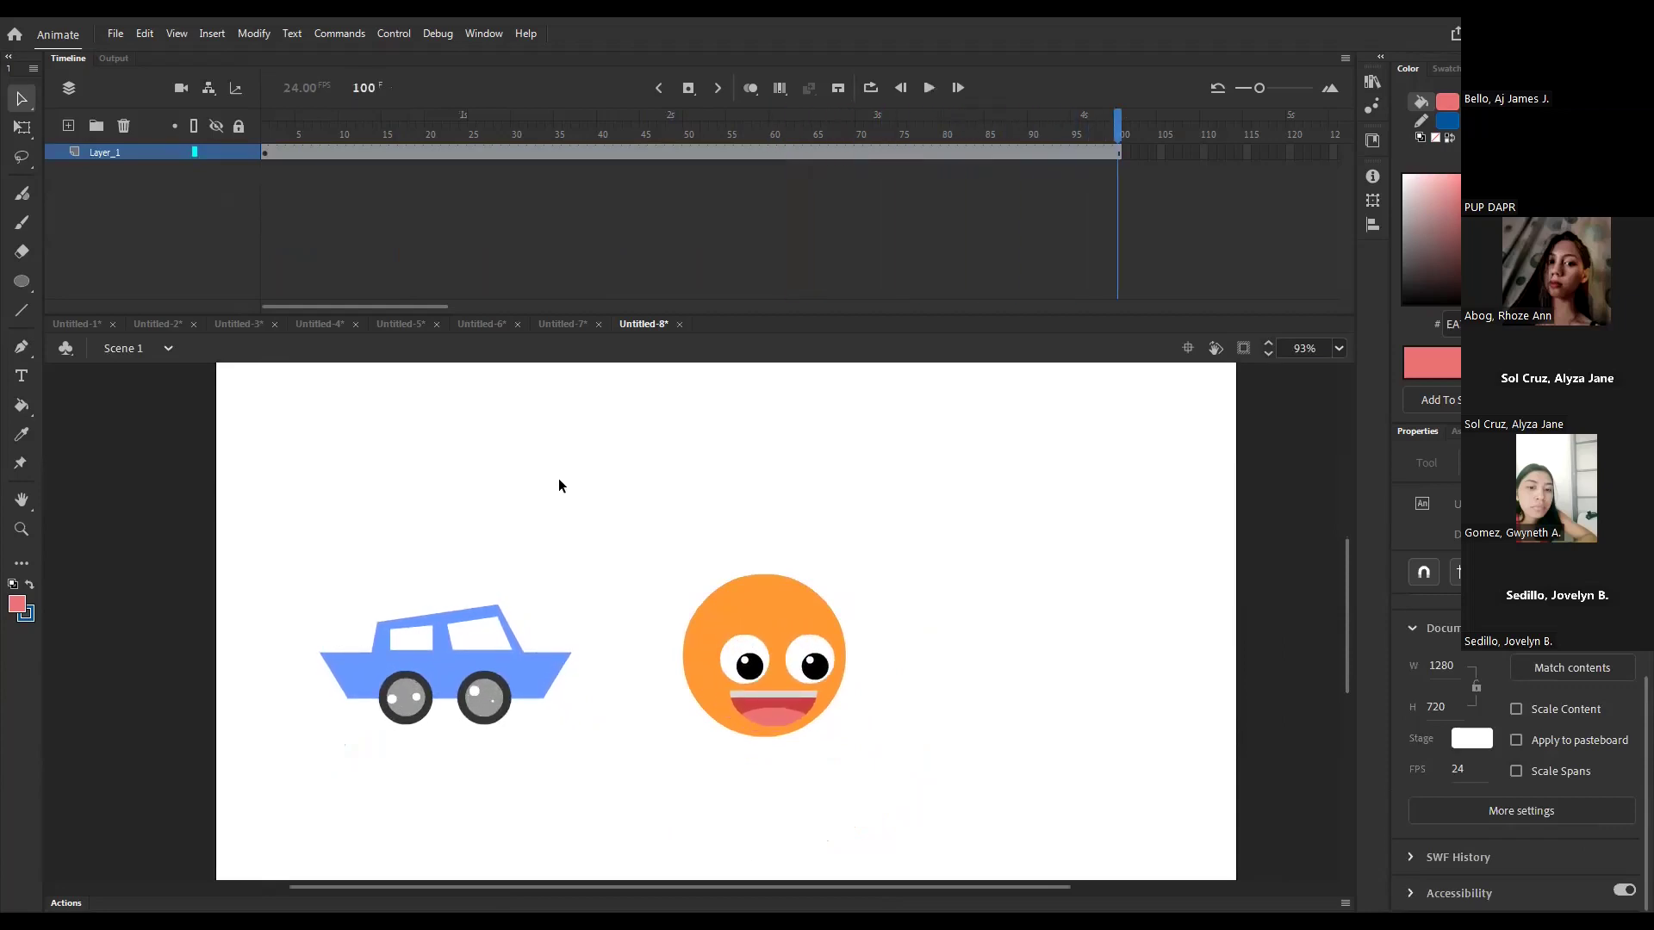
- Extend the main scene's layer to frame 120 and play back the looping car and smiley
{"action": "key", "text": "Return"}
{"action": "key", "text": "F5"}
{"action": "key", "text": "F5"}
{"action": "key", "text": "F5"}
{"action": "key", "text": "F5"}
{"action": "key", "text": "F5"}
{"action": "key", "text": "F5"}
{"action": "key", "text": "F5"}
{"action": "key", "text": "F5"}
{"action": "key", "text": "F5"}
{"action": "key", "text": "F5"}
{"action": "key", "text": "F5"}
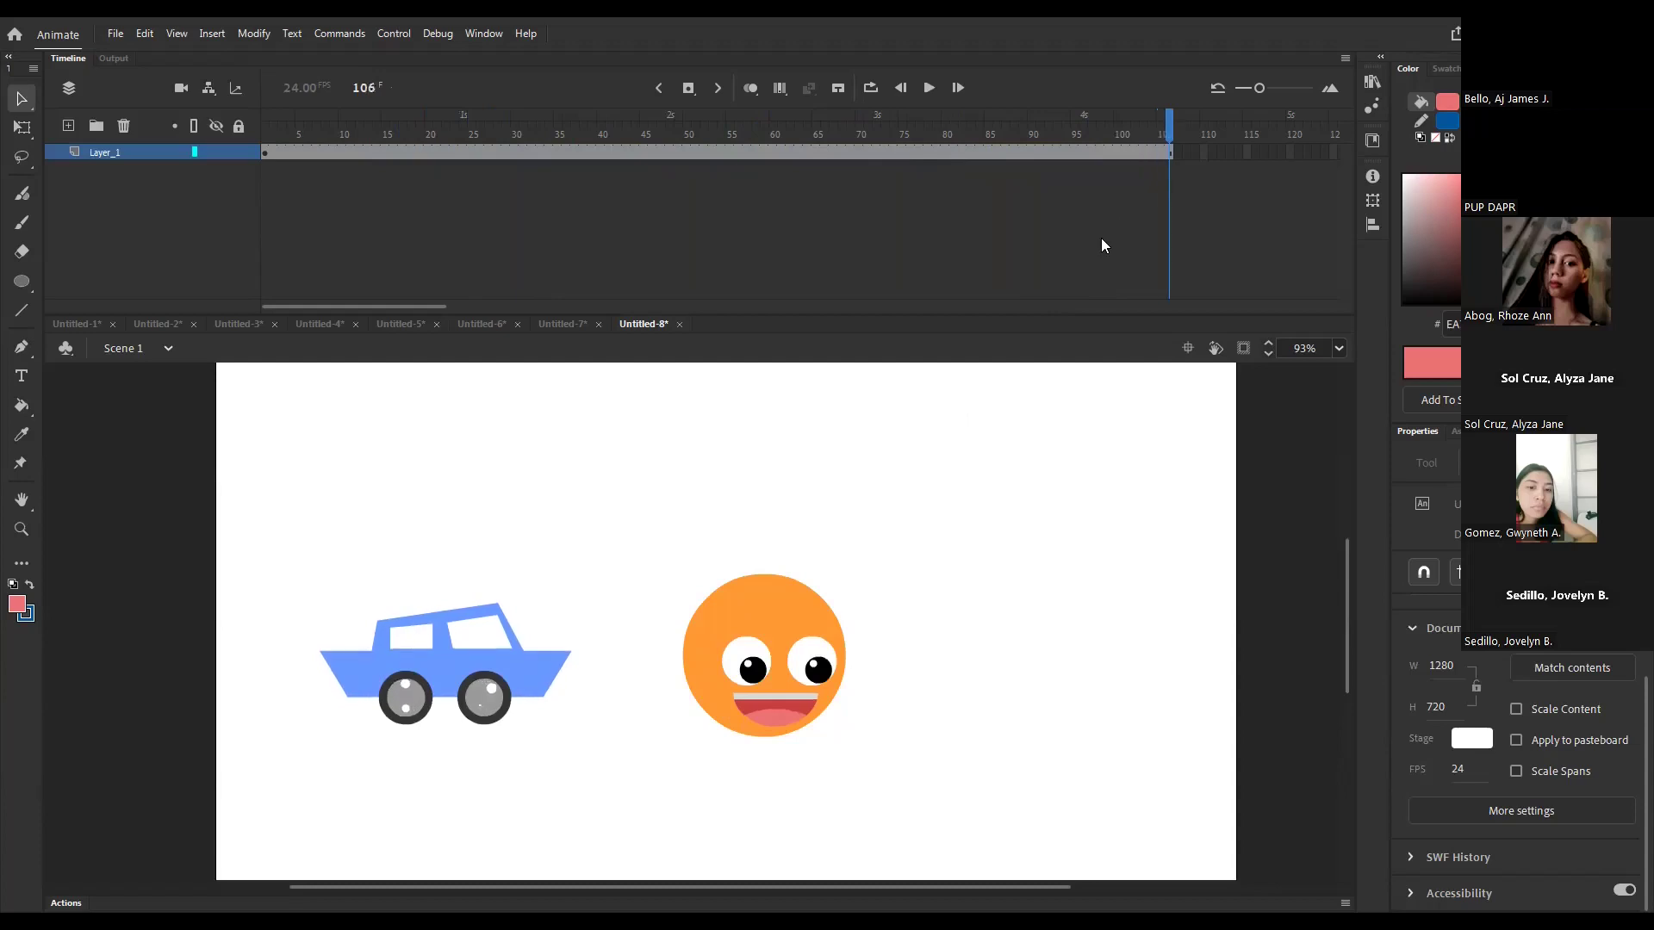
{"action": "key", "text": "F5"}
{"action": "key", "text": "F5"}
{"action": "key", "text": "F5"}
{"action": "key", "text": "F5"}
{"action": "key", "text": "F5"}
{"action": "key", "text": "F5"}
{"action": "key", "text": "F5"}
{"action": "key", "text": "F5"}
{"action": "key", "text": "F5"}
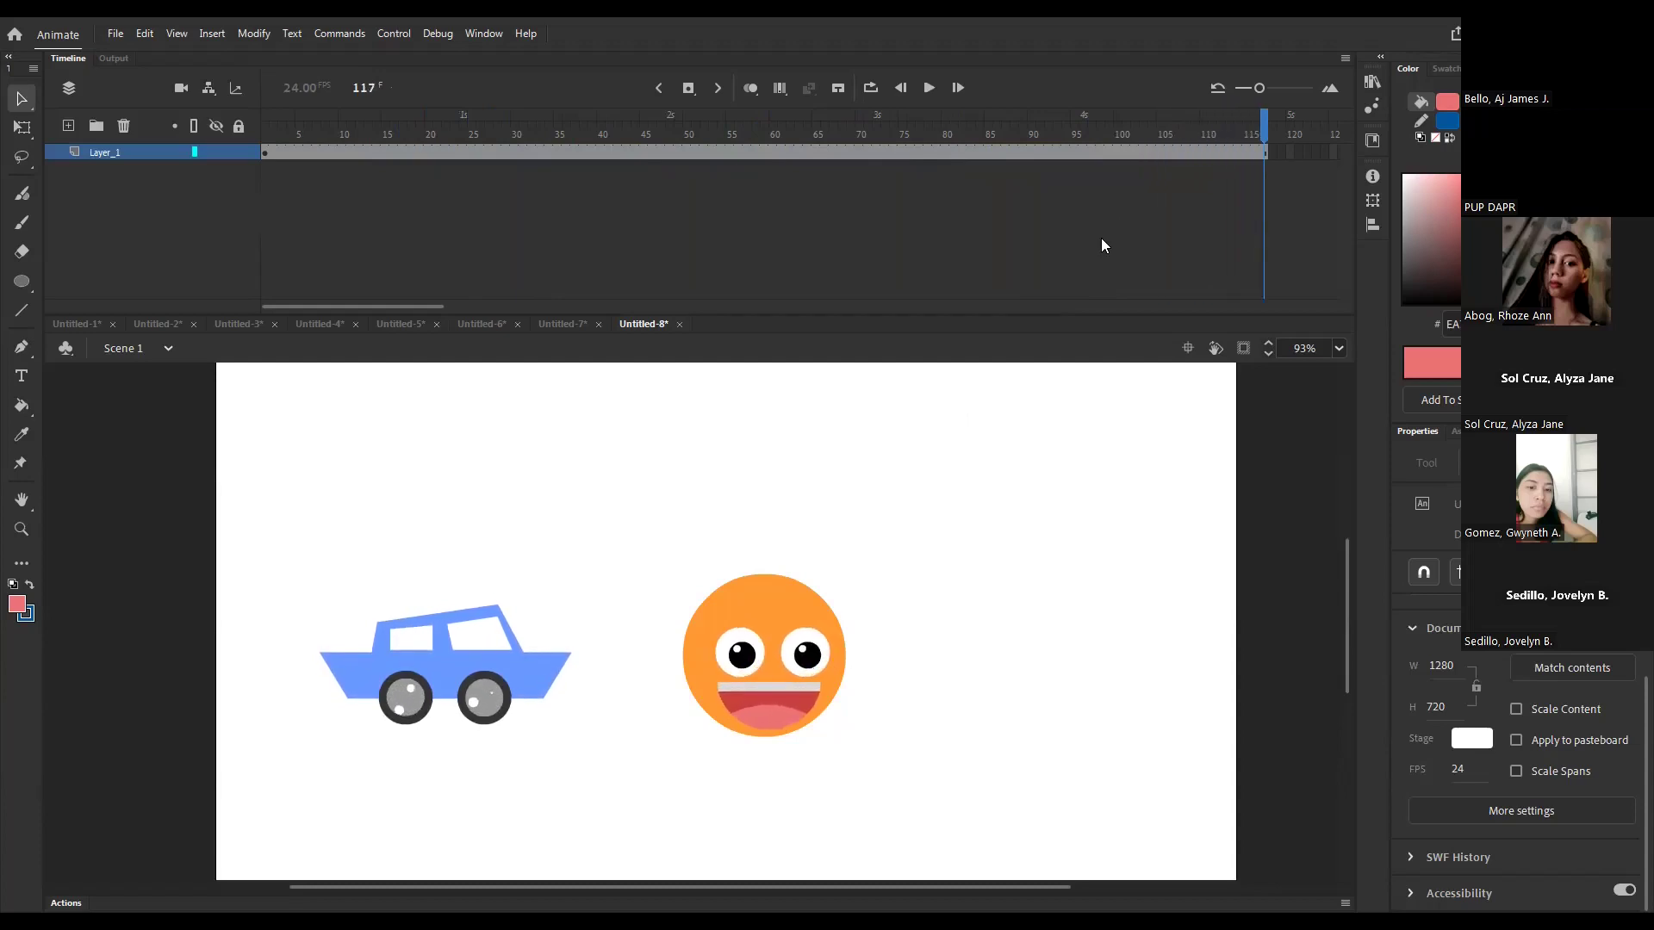
{"action": "key", "text": "Return"}
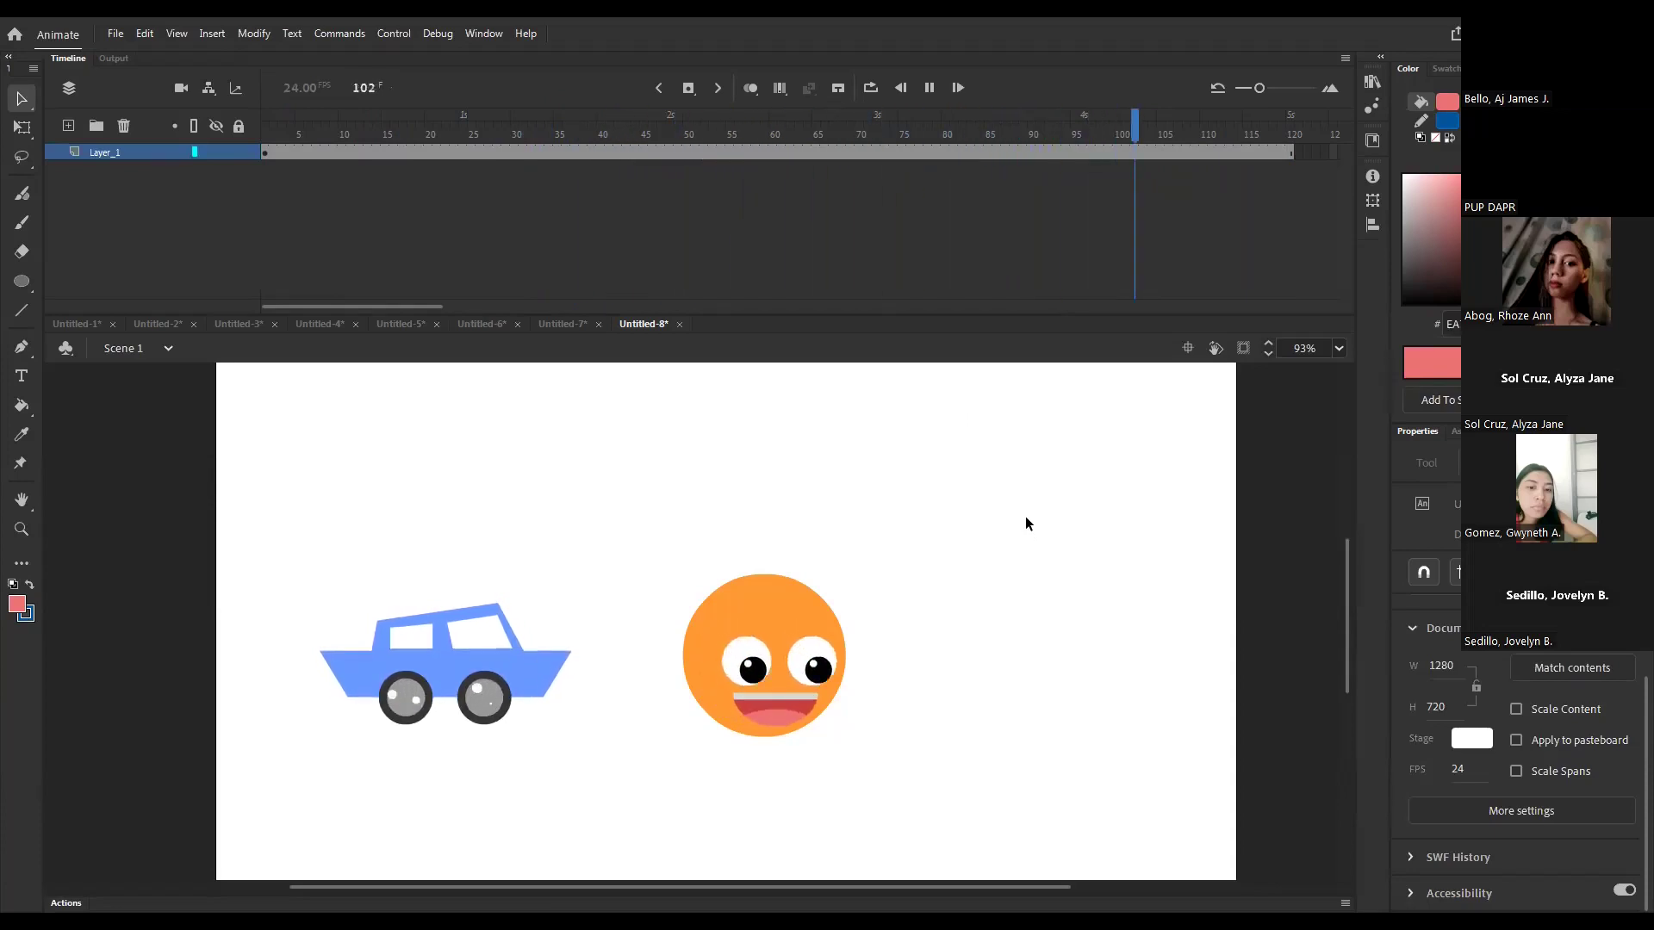
{"action": "key", "text": "Return"}
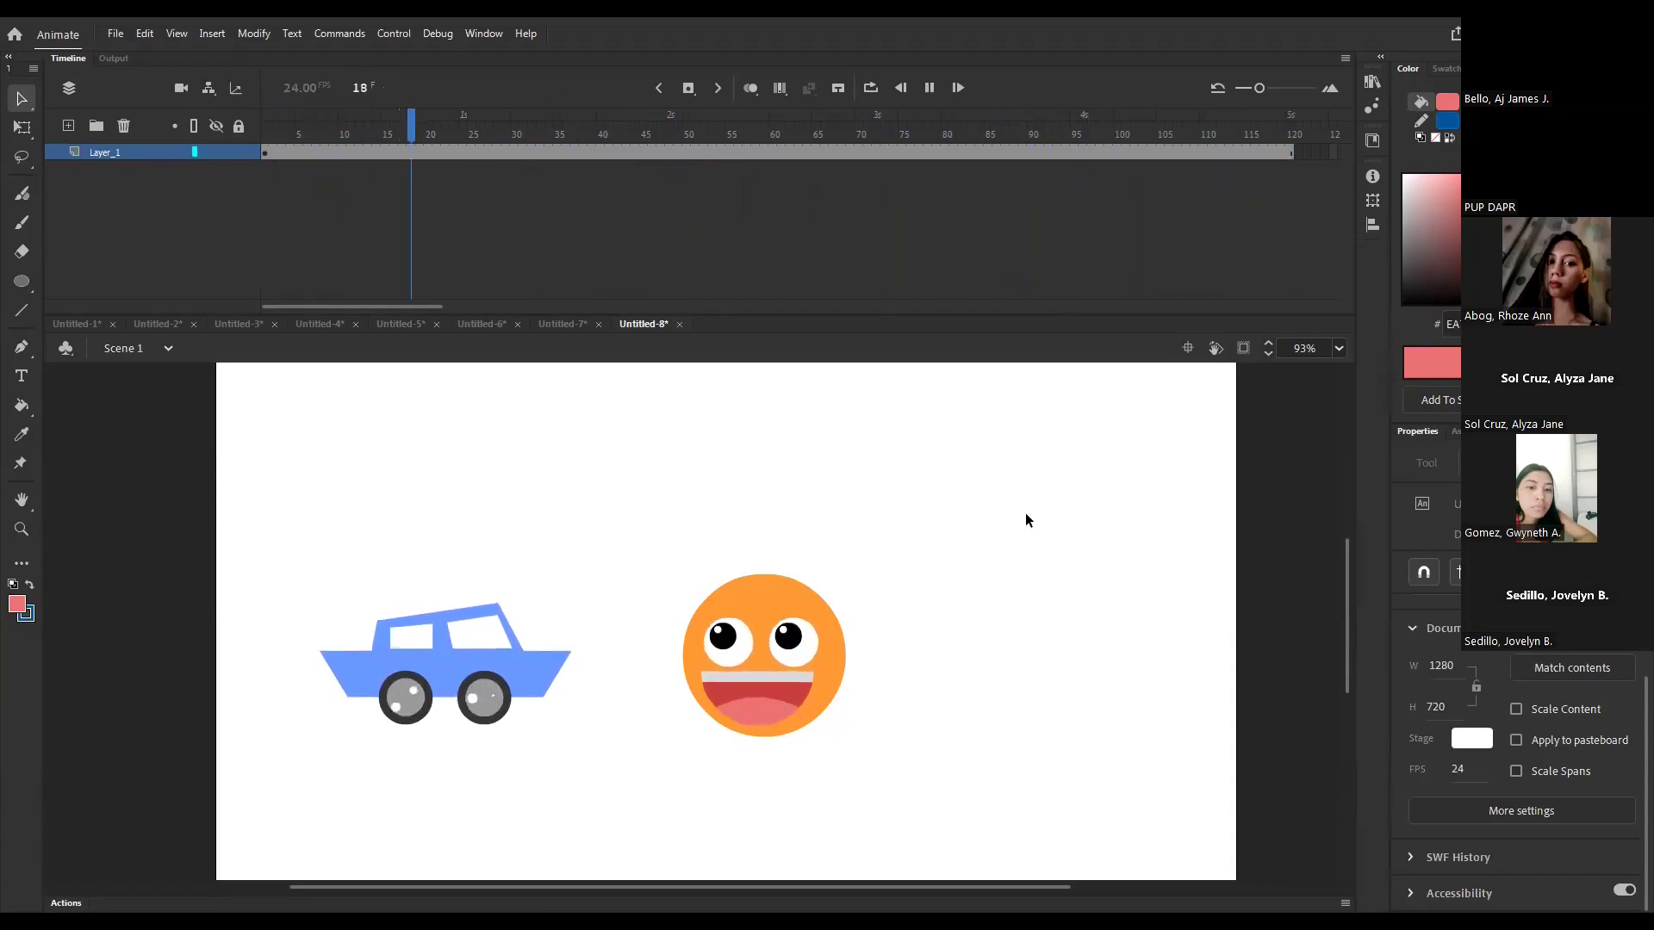
- Stop the playback, draw a circle about 71 px wide beside the smiley, and delete its blue outline
{"action": "key", "text": "Return"}
{"action": "left_click", "coordinate": [930, 657], "text": "ctrl"}
{"action": "mouse_move", "coordinate": [915, 629]}
{"action": "left_mouse_down"}
{"action": "mouse_move", "coordinate": [865, 620]}
{"action": "mouse_move", "coordinate": [898, 700]}
{"action": "mouse_move", "coordinate": [938, 682]}
{"action": "left_mouse_up"}
{"action": "key", "text": "o"}
{"action": "key", "text": "v"}
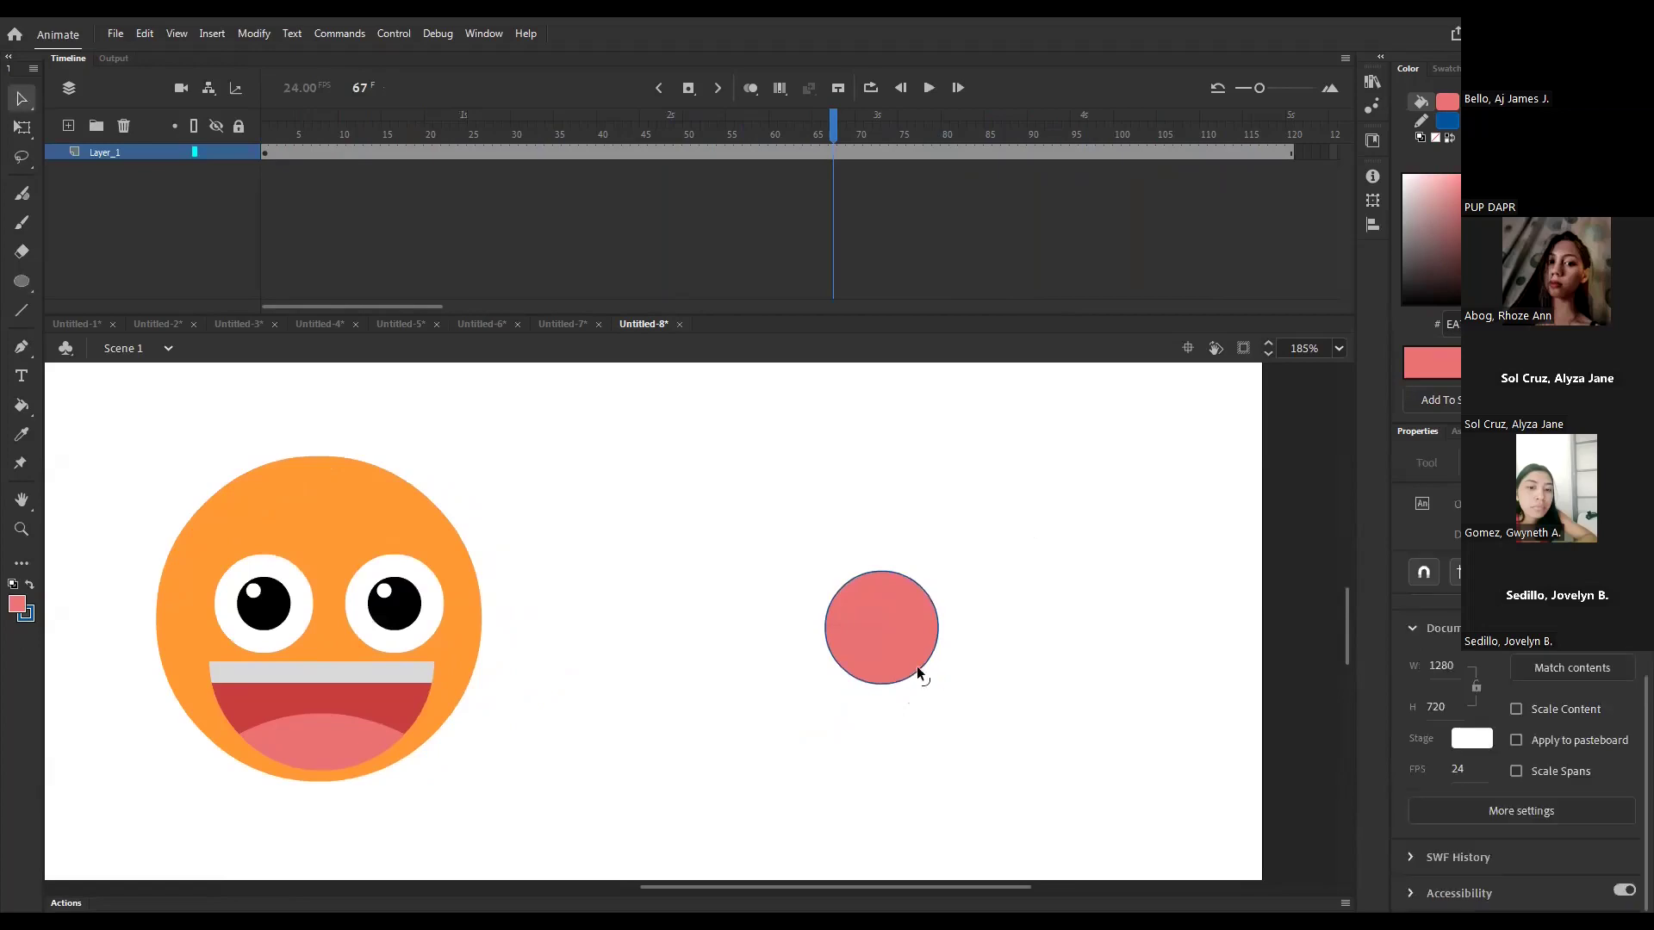
{"action": "left_click", "coordinate": [921, 669]}
{"action": "key", "text": "Delete"}
- Change the new circle's fill to dark red
{"action": "left_click", "coordinate": [896, 645]}
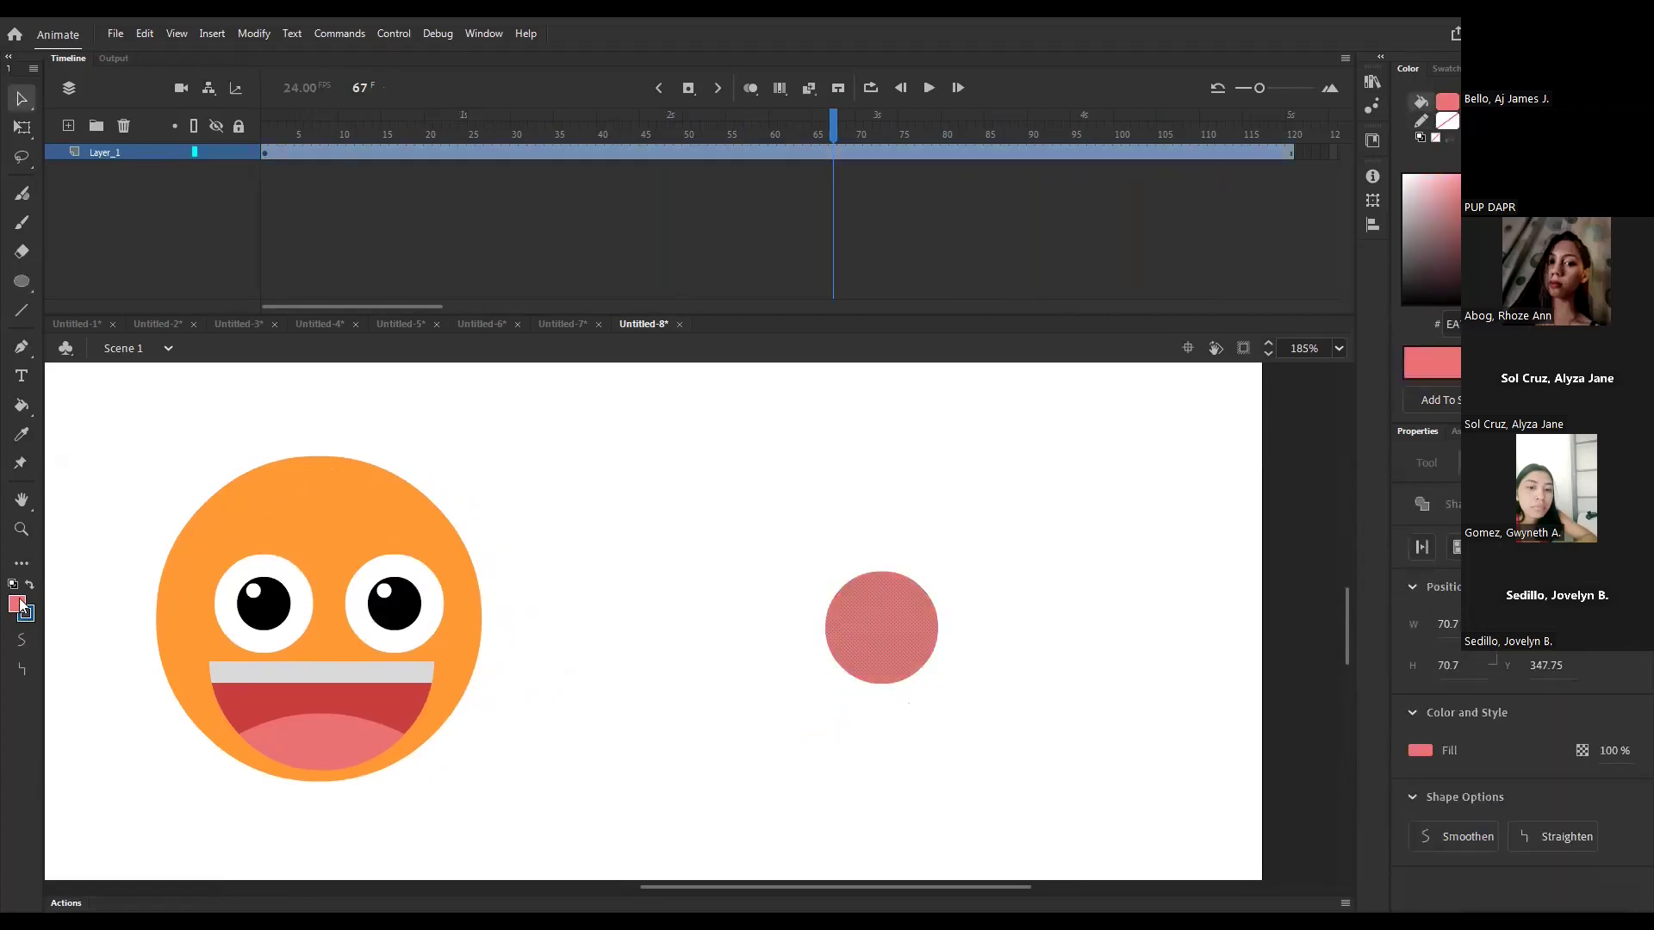
{"action": "left_click", "coordinate": [17, 605]}
{"action": "left_click", "coordinate": [112, 738]}
{"action": "left_click", "coordinate": [786, 603]}
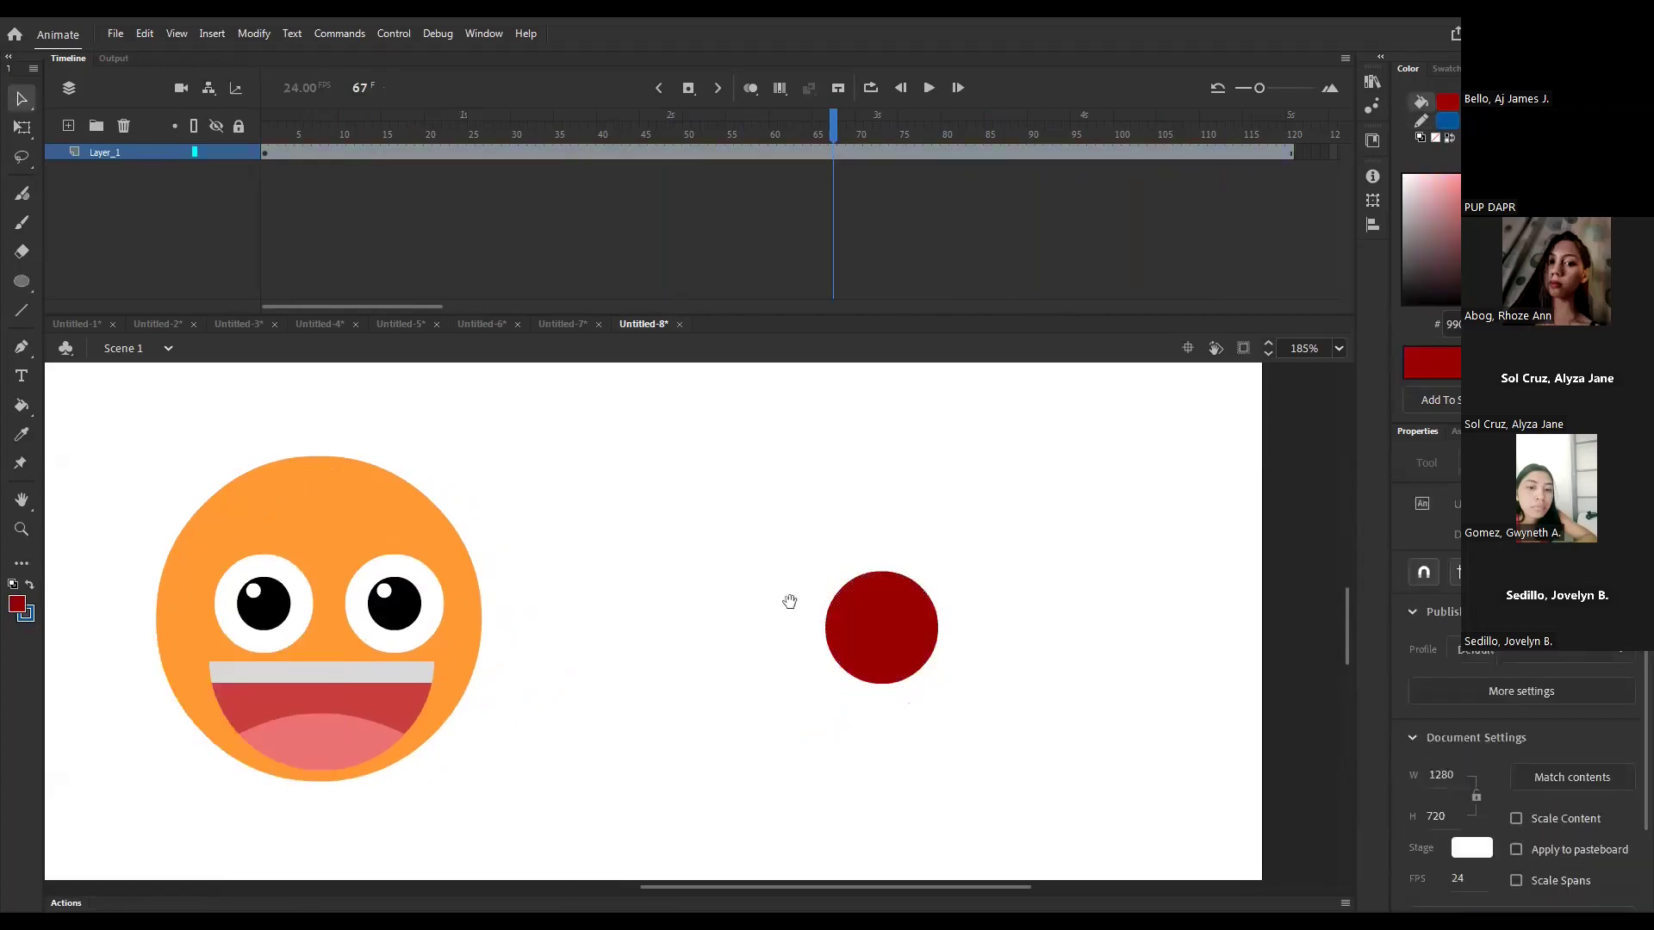
- Sample the orange of the smiley's face as the current fill colour
{"action": "left_click", "coordinate": [787, 602], "text": "ctrl"}
{"action": "scroll", "coordinate": [724, 546], "scroll_direction": "left", "scroll_amount": 3}
{"action": "key", "text": "p"}
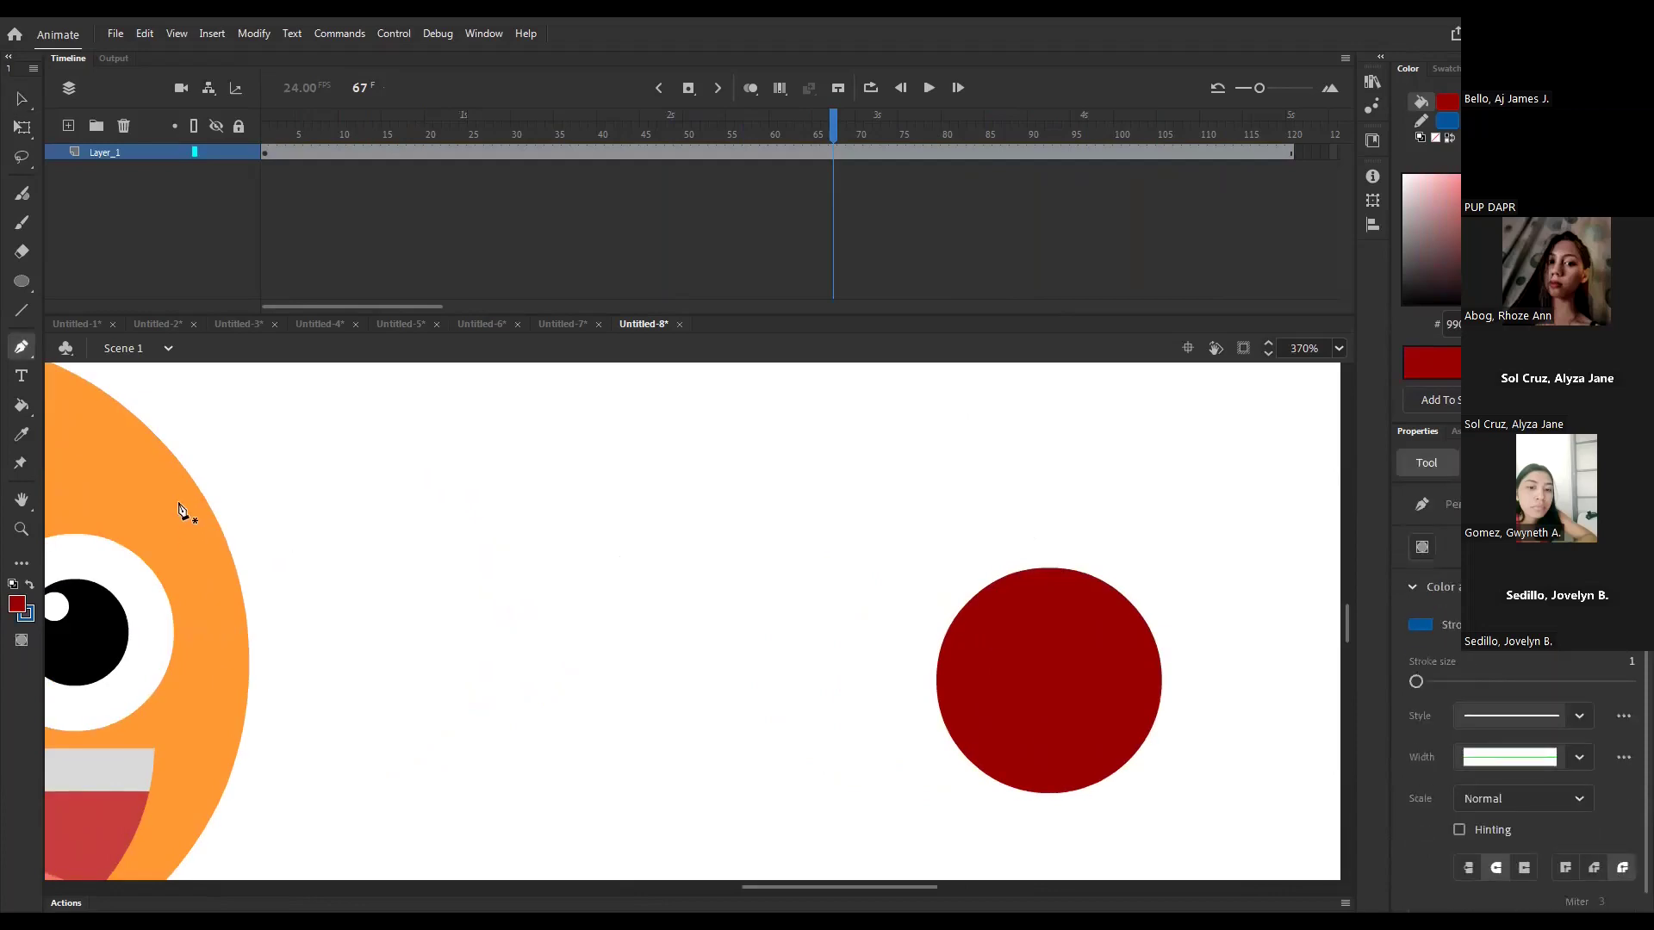
{"action": "key", "text": "i"}
{"action": "left_click", "coordinate": [179, 506]}
- Save the document to the Desktop as "sample 4" in Animate Document format
{"action": "key", "text": "ctrl+s"}
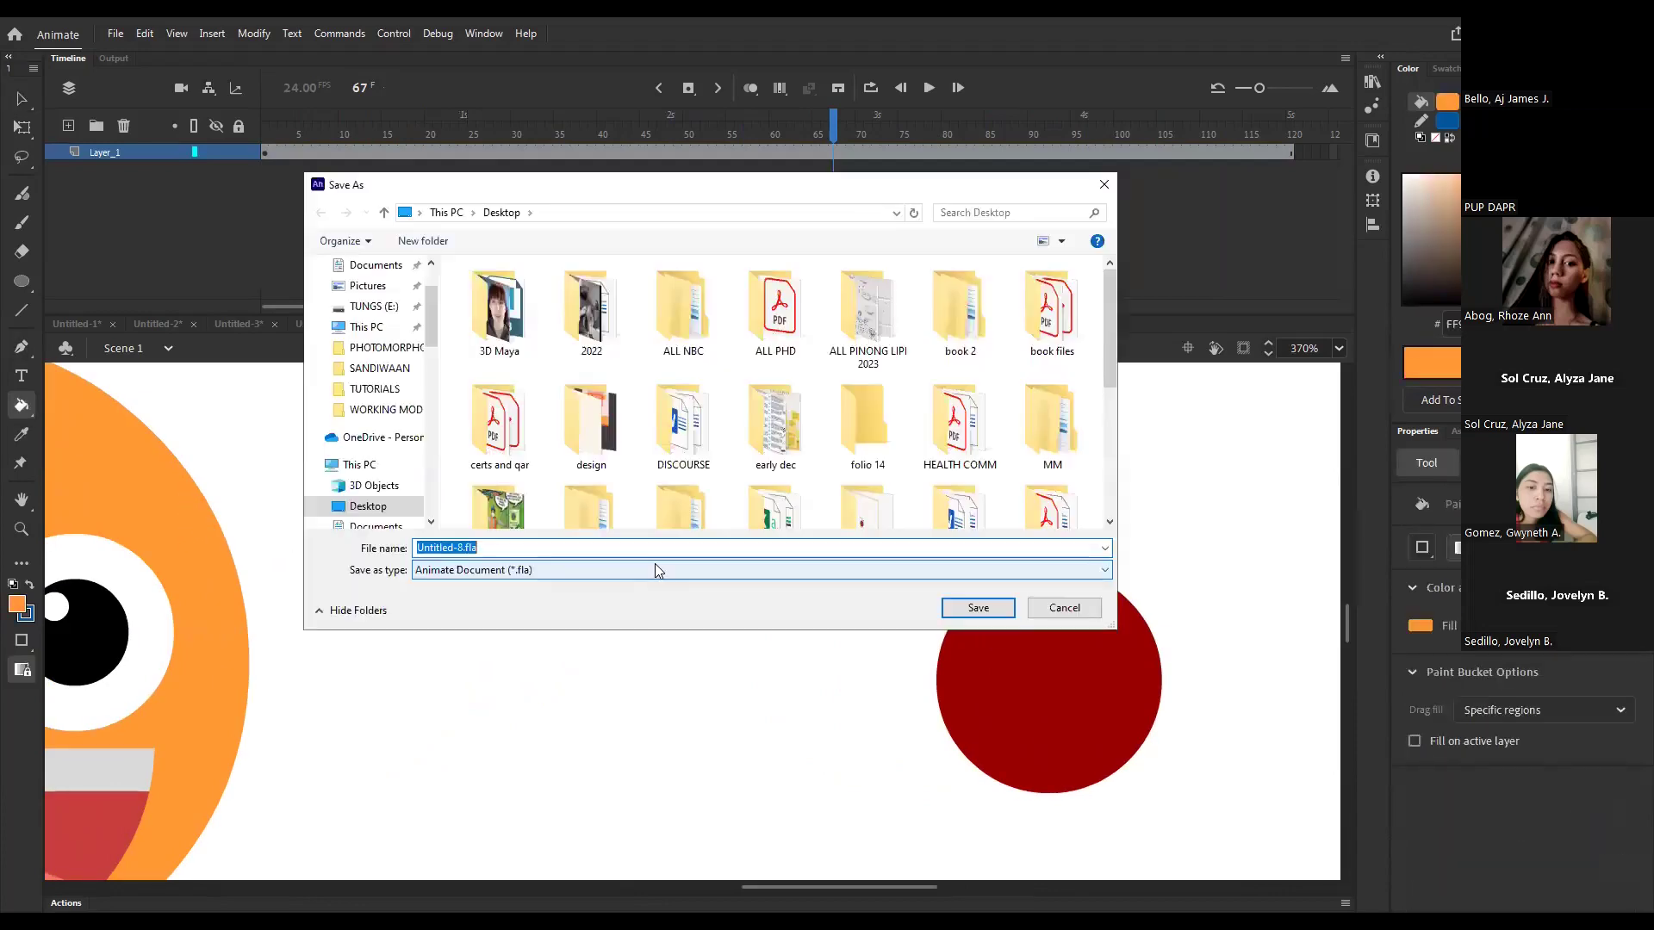
{"action": "key", "text": "Escape"}
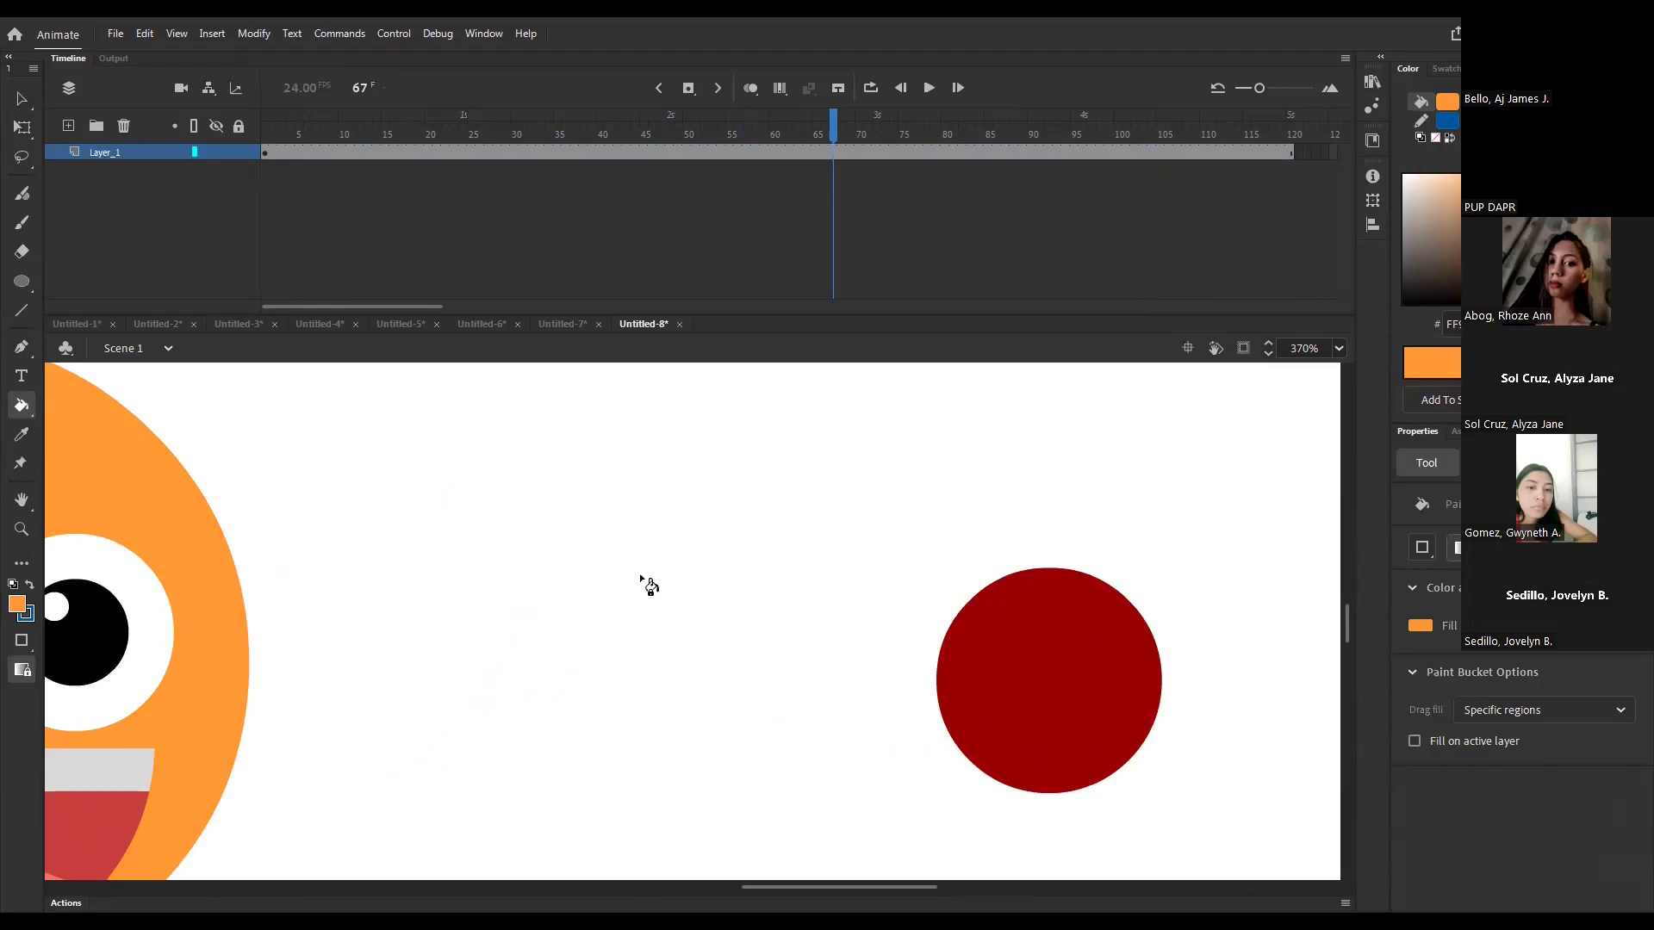
{"action": "key", "text": "v"}
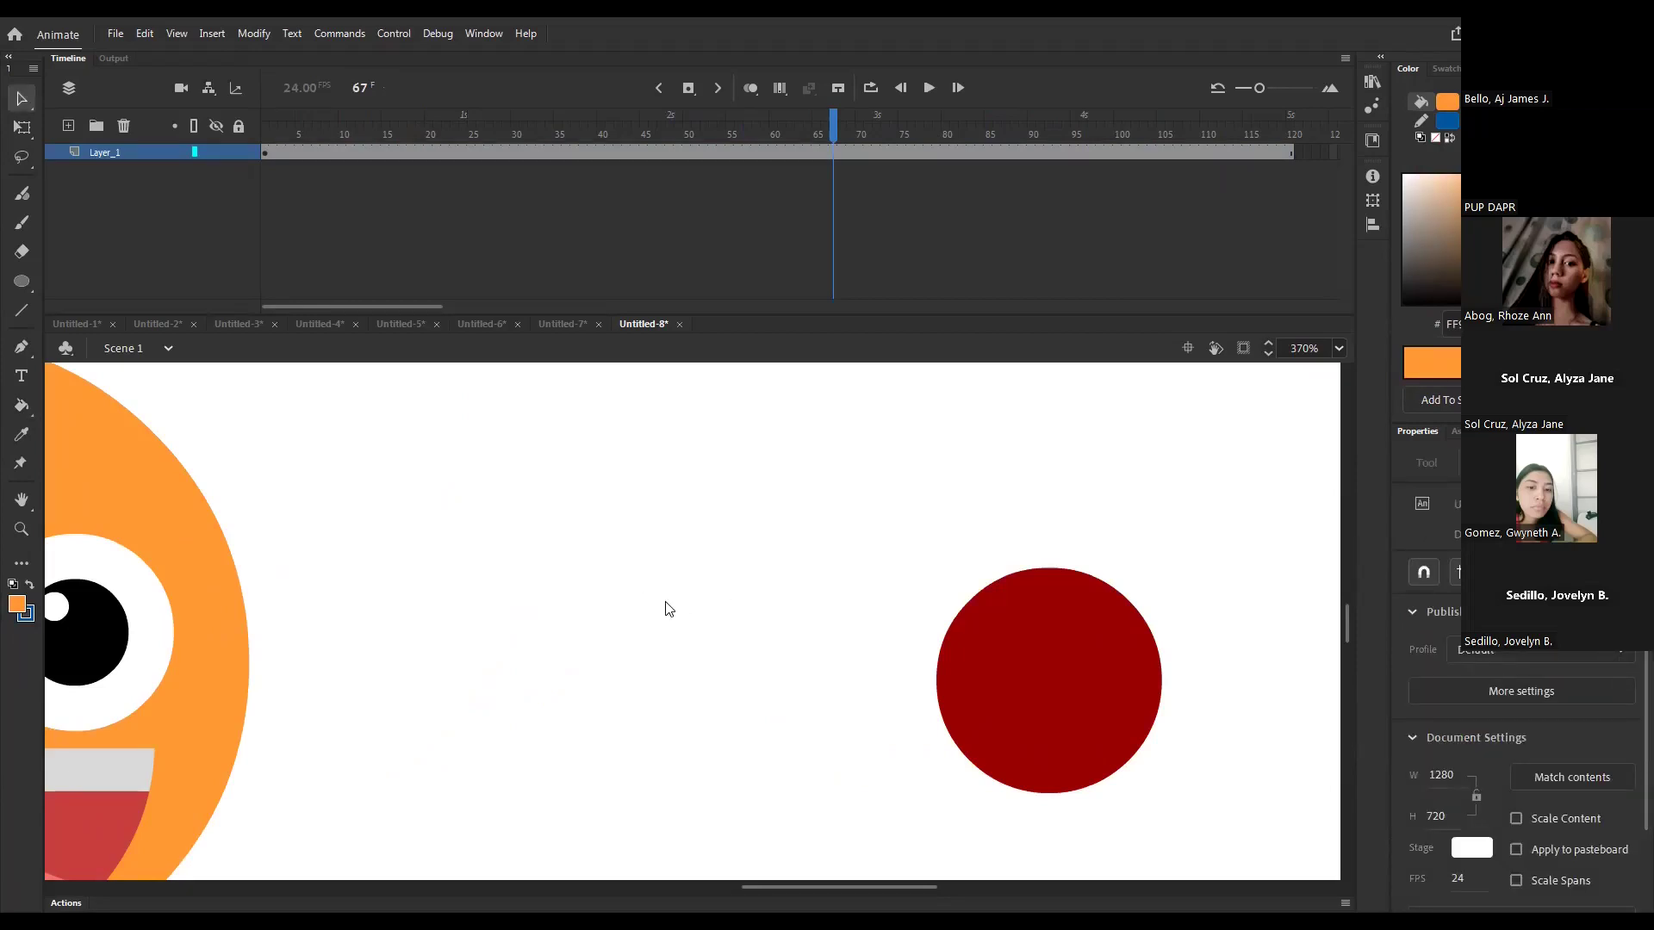
{"action": "key", "text": "ctrl+s"}
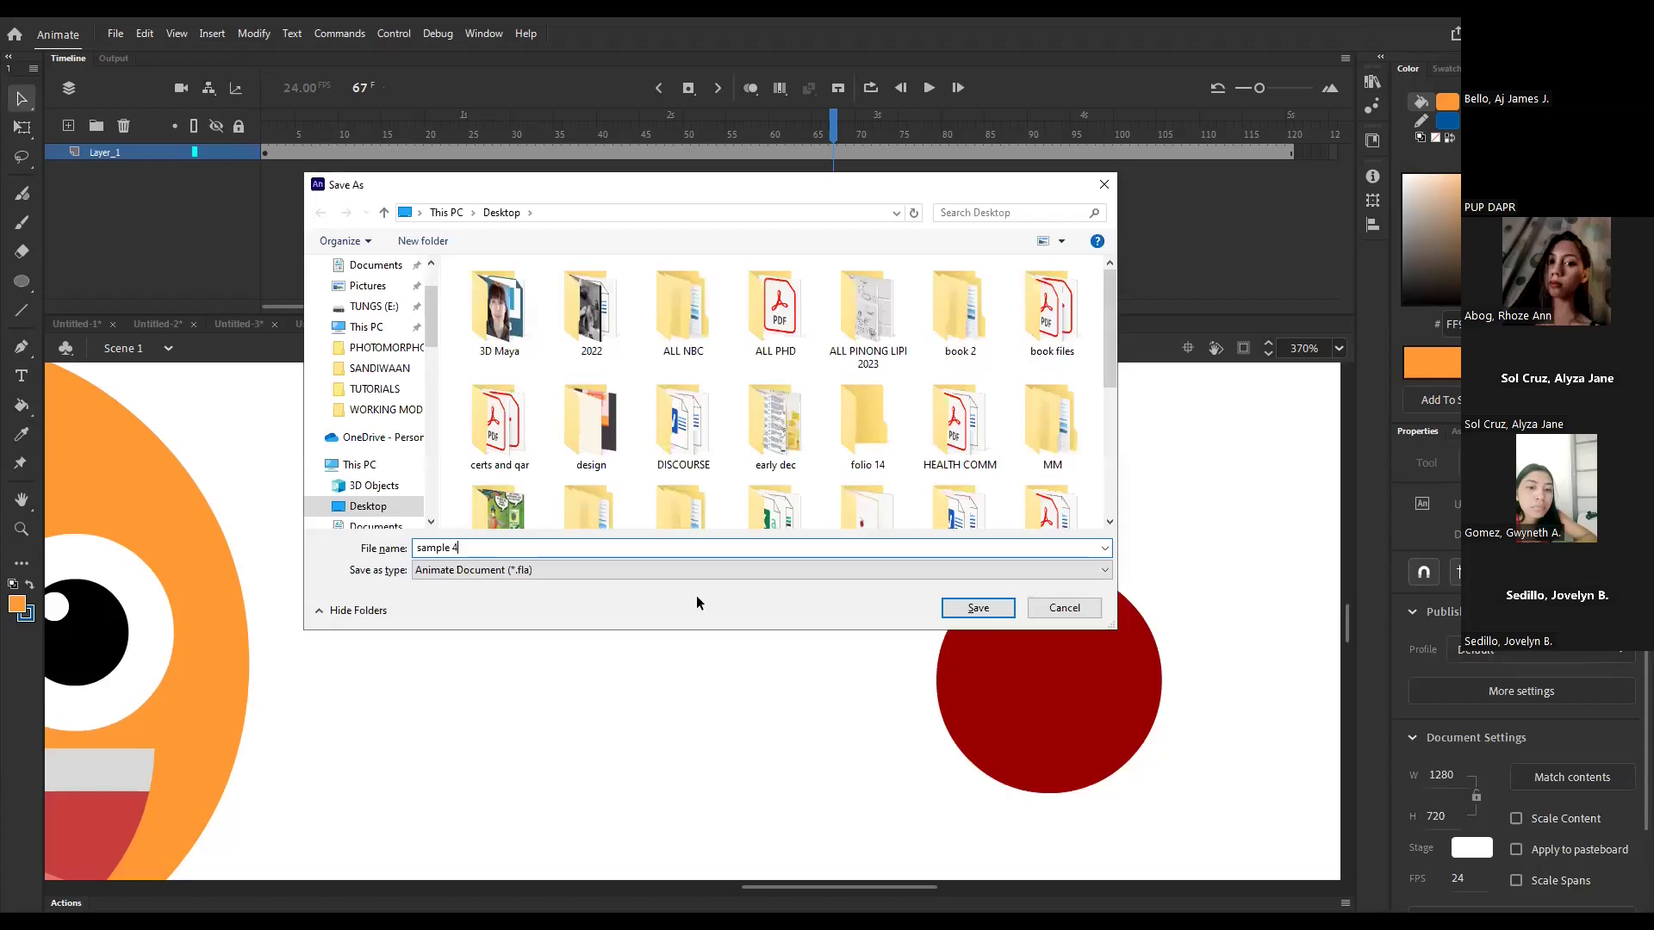
{"action": "key", "text": "Return"}
- Draw an orange circle about 18 px wide between the smiley and the red circle, without its outline
{"action": "key", "text": "o"}
{"action": "left_click_drag", "start_coordinate": [673, 607], "coordinate": [731, 664]}
{"action": "key", "text": "v"}
{"action": "left_click", "coordinate": [722, 656]}
{"action": "key", "text": "Delete"}
{"action": "left_click", "coordinate": [698, 646]}
- Group the red and orange circles and place two orange circles side by side on the red body as eyes
{"action": "left_click", "coordinate": [1031, 646]}
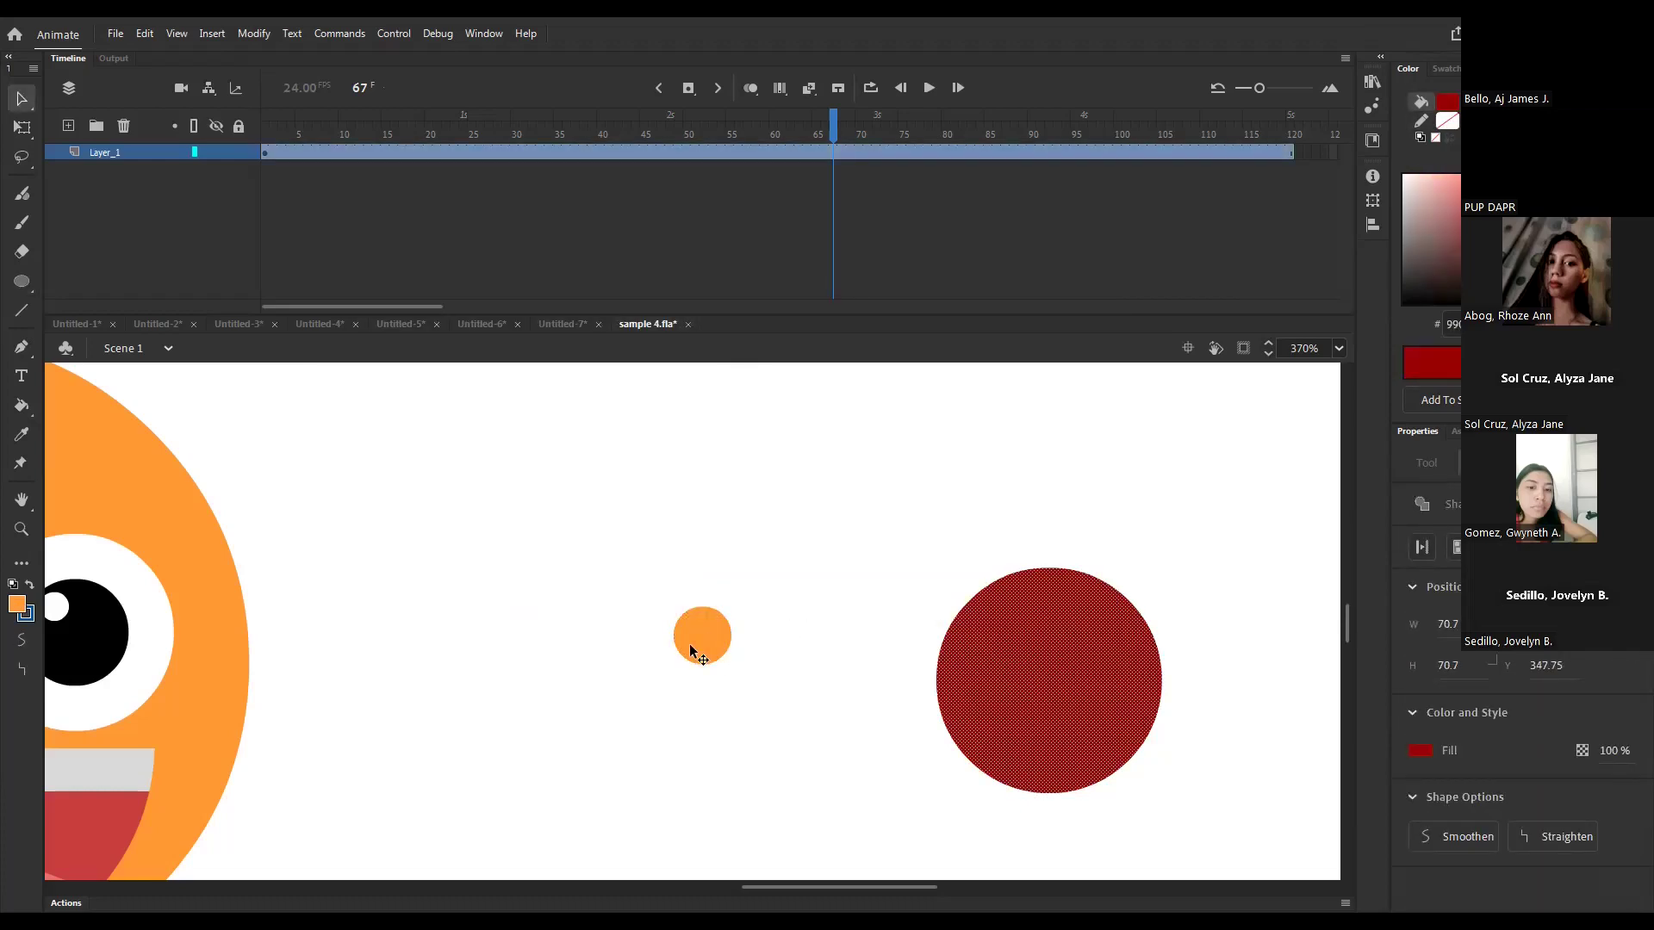
{"action": "left_click", "coordinate": [804, 629]}
{"action": "left_click", "coordinate": [1045, 633]}
{"action": "key", "text": "ctrl+g"}
{"action": "left_click", "coordinate": [699, 636]}
{"action": "left_click_drag", "start_coordinate": [699, 643], "coordinate": [1101, 659]}
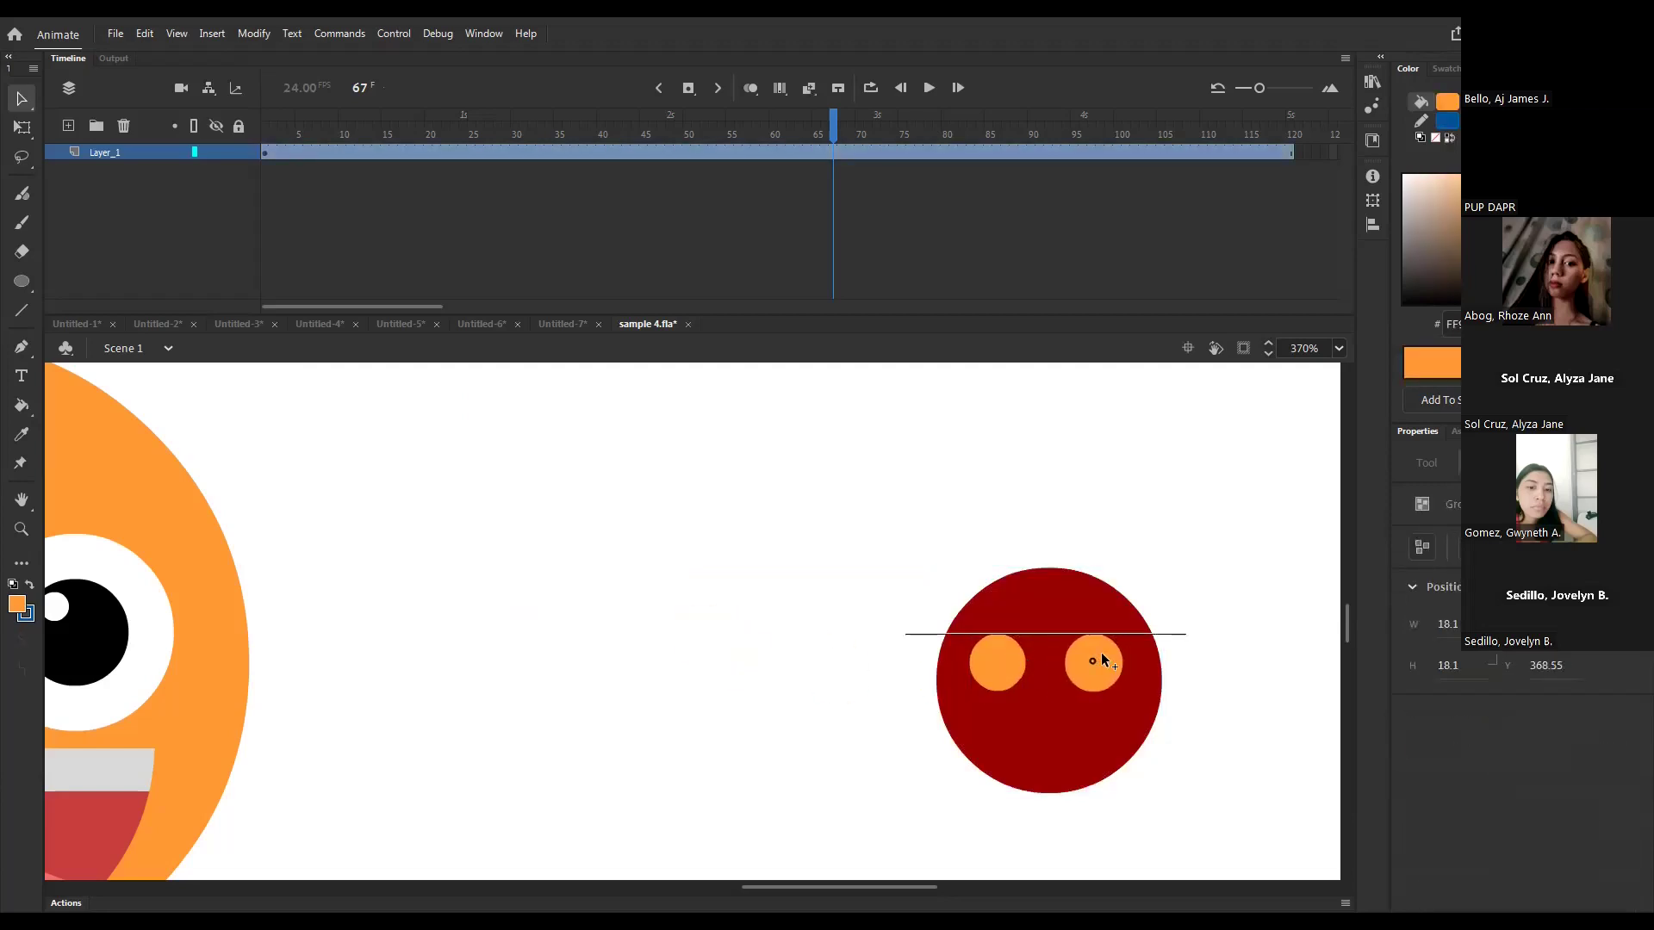
- Draw a small orange circle about 8 px wide beside the red body for a pupil and delete its outline
{"action": "left_click", "coordinate": [771, 646]}
{"action": "key", "text": "ctrl+equal"}
{"action": "key", "text": "p"}
{"action": "key", "text": "o"}
{"action": "left_click_drag", "start_coordinate": [790, 635], "coordinate": [837, 691]}
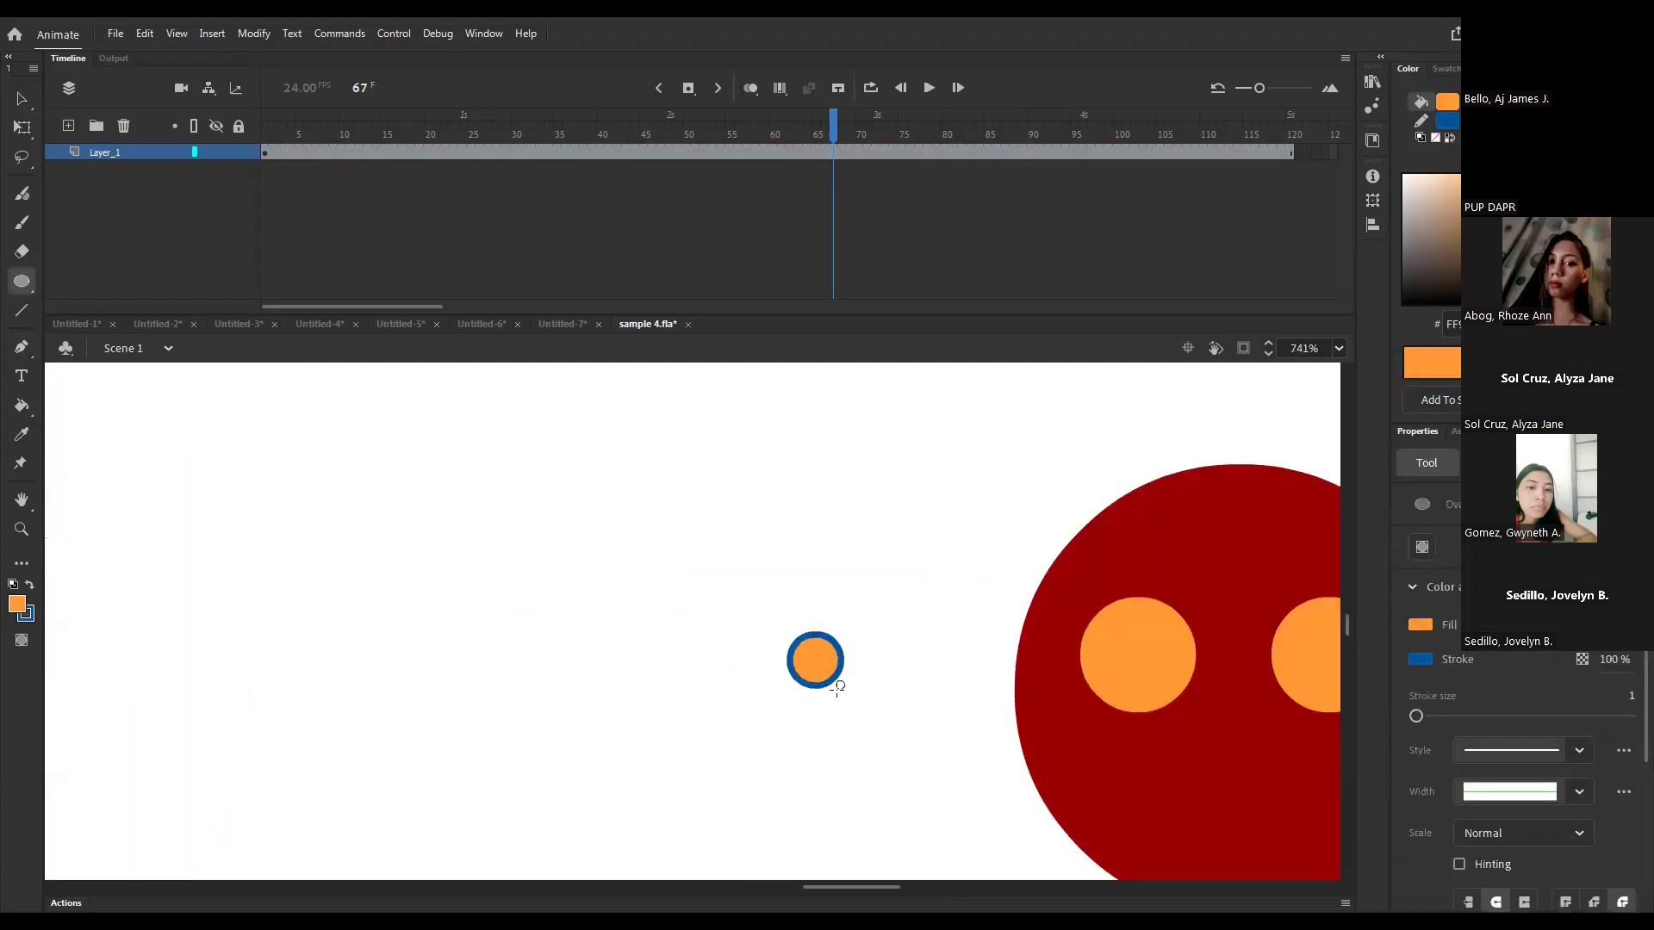
{"action": "key", "text": "v"}
{"action": "left_click", "coordinate": [829, 683]}
{"action": "key", "text": "Delete"}
{"action": "left_click", "coordinate": [822, 673]}
- Group the pupil circle, recolour its fill near-black inside the group, and return to the main scene
{"action": "left_click", "coordinate": [1441, 269]}
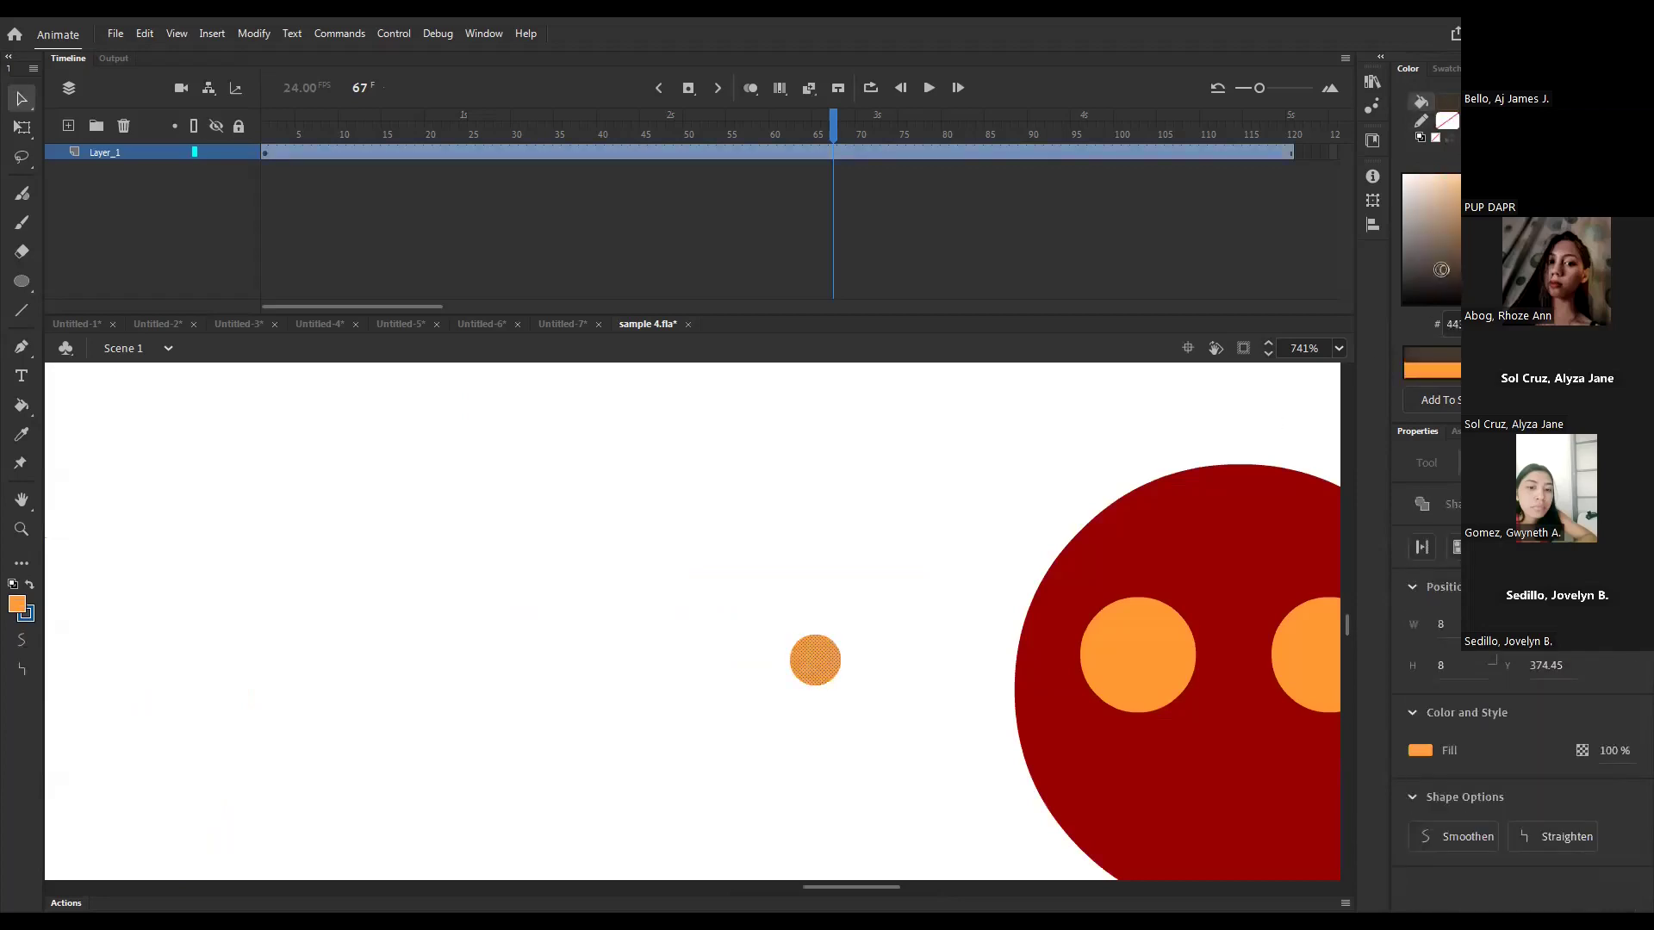
{"action": "key", "text": "ctrl+g"}
{"action": "left_click_drag", "start_coordinate": [820, 649], "coordinate": [567, 642]}
{"action": "double_click", "coordinate": [566, 643]}
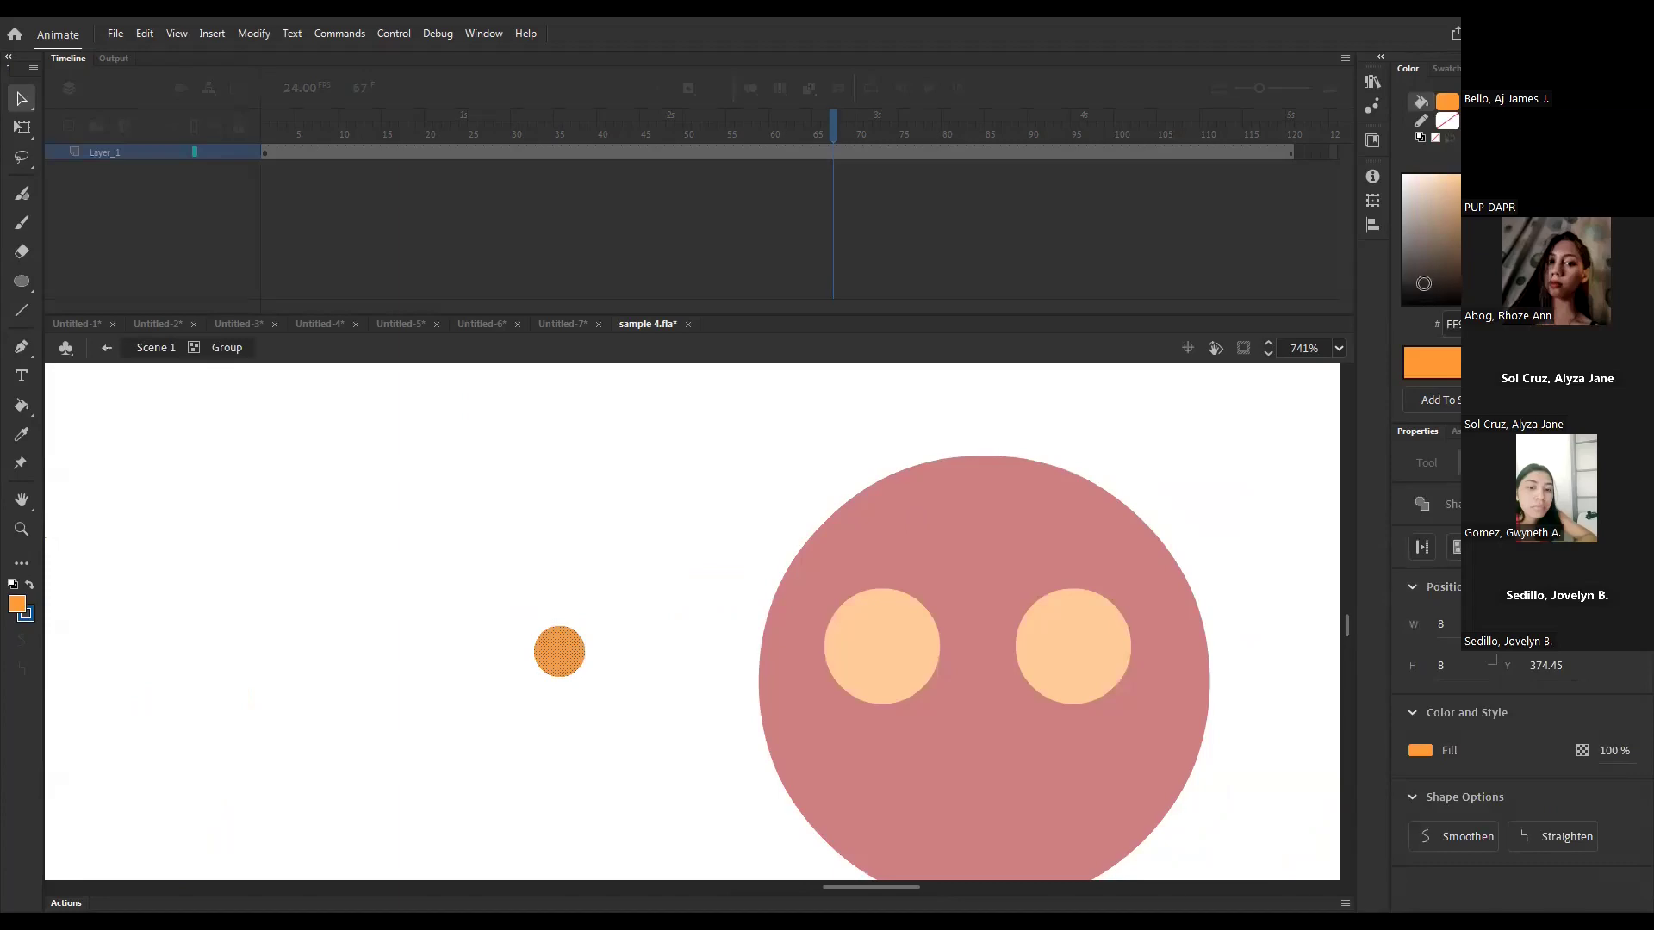
{"action": "left_click_drag", "start_coordinate": [1422, 274], "coordinate": [1402, 286]}
{"action": "left_click", "coordinate": [648, 614]}
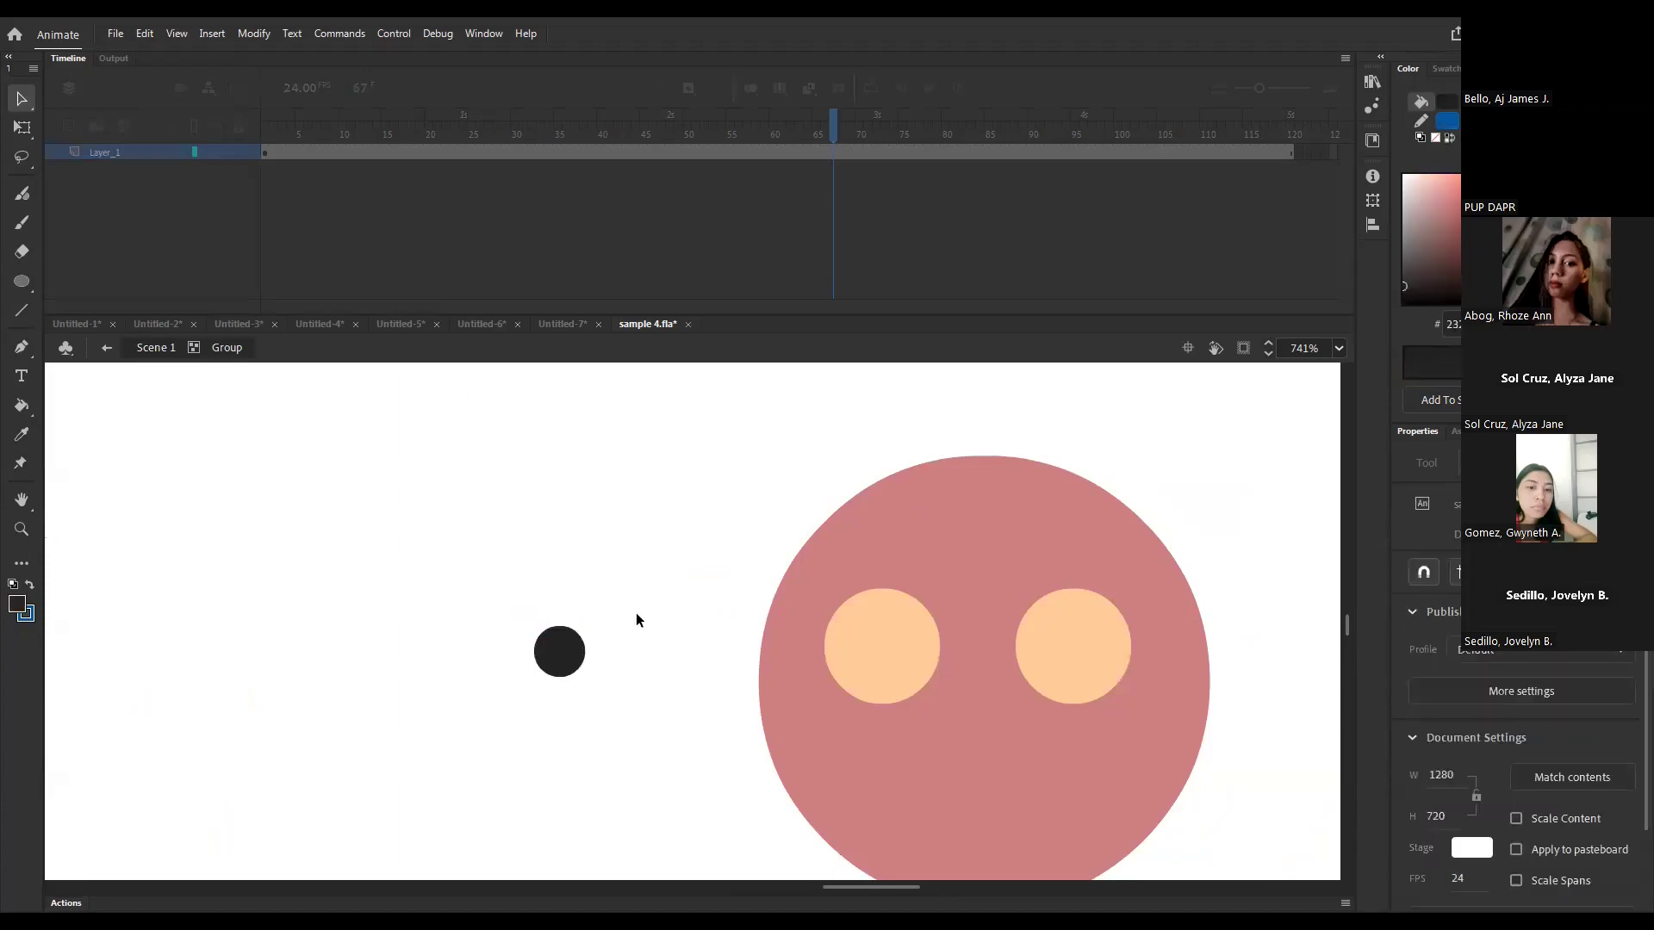
{"action": "double_click", "coordinate": [638, 621]}
- Place the pupil on the eyes, enlarge the copy to about 13.4 px, and replace the small one with a matching copy
{"action": "left_click_drag", "start_coordinate": [555, 651], "coordinate": [879, 641]}
{"action": "left_click_drag", "start_coordinate": [877, 639], "coordinate": [971, 657], "text": "alt"}
{"action": "key", "text": "q"}
{"action": "key", "text": "v"}
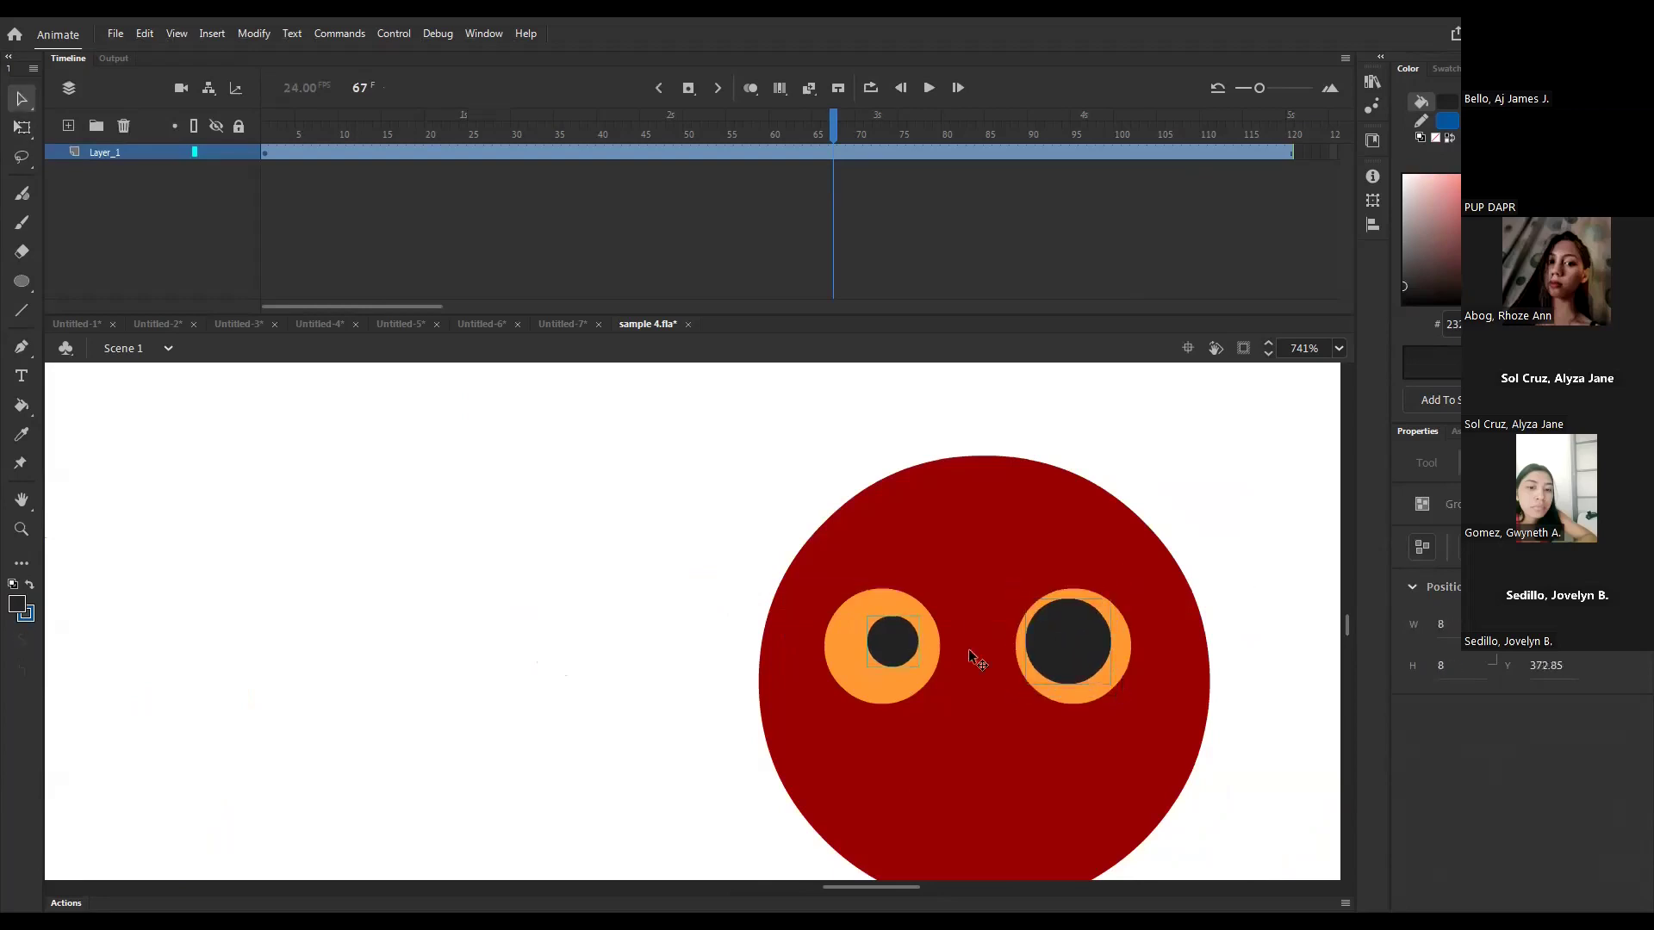
{"action": "key", "text": "Delete"}
{"action": "left_click", "coordinate": [1072, 643]}
{"action": "left_click_drag", "start_coordinate": [939, 635], "coordinate": [903, 635]}
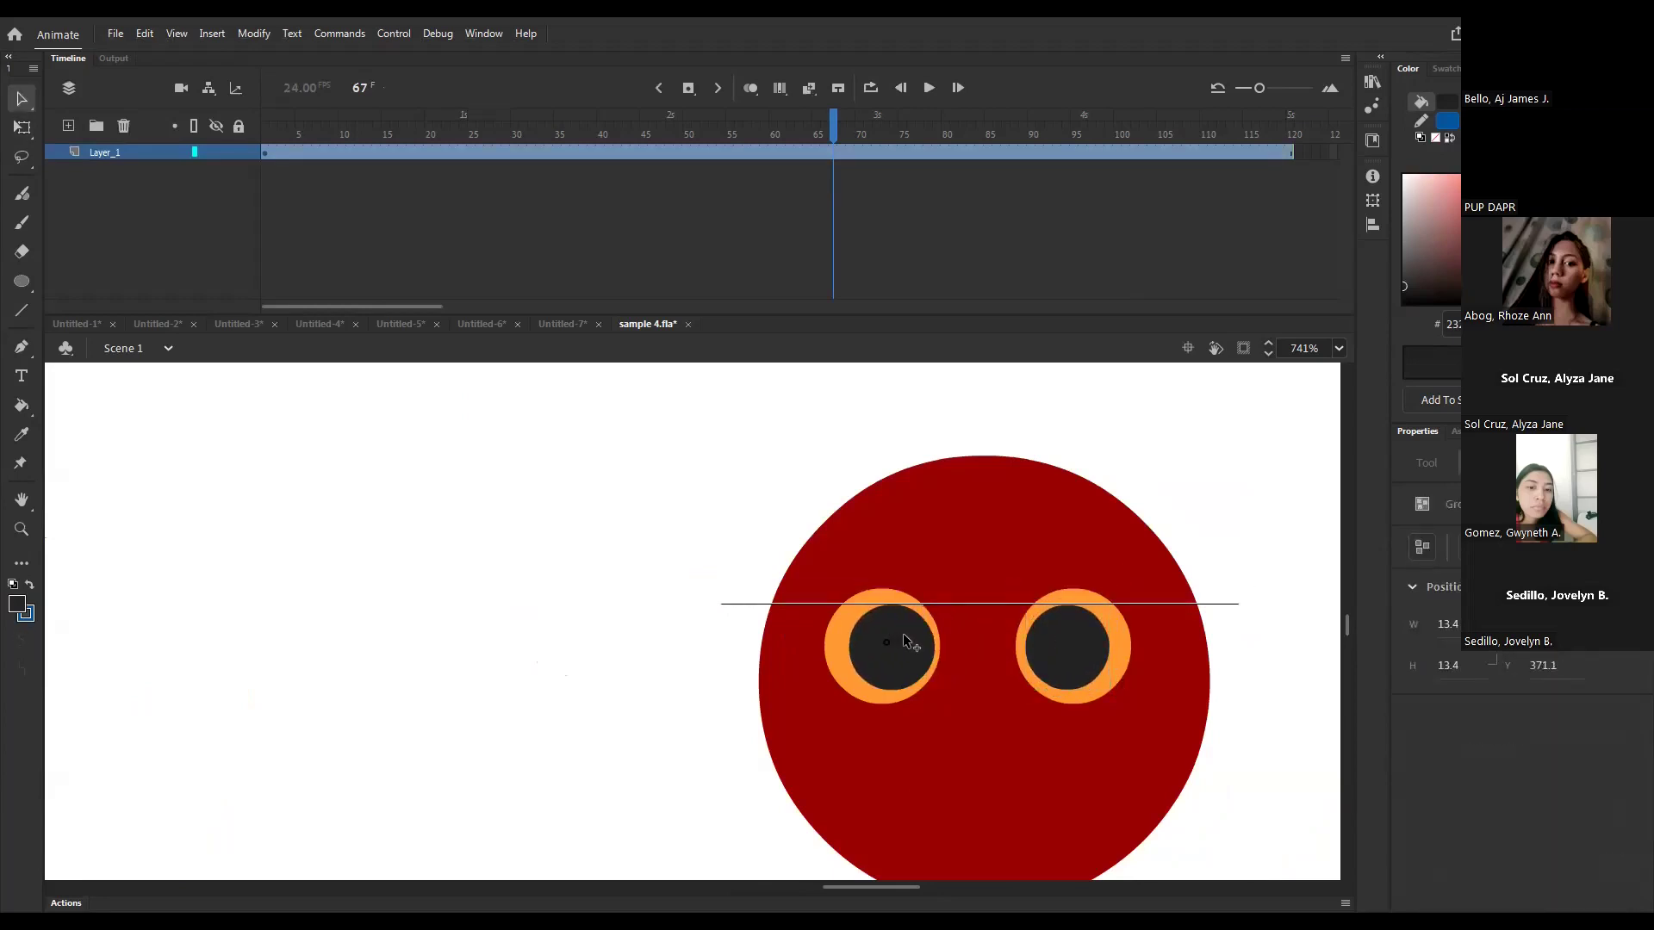
- Draw a square about 8.4 px wide beside the bird's body, without its outline
{"action": "left_click", "coordinate": [545, 686]}
{"action": "mouse_move", "coordinate": [586, 742]}
{"action": "left_mouse_down"}
{"action": "mouse_move", "coordinate": [610, 648]}
{"action": "mouse_move", "coordinate": [710, 685]}
{"action": "left_mouse_up"}
{"action": "key", "text": "r"}
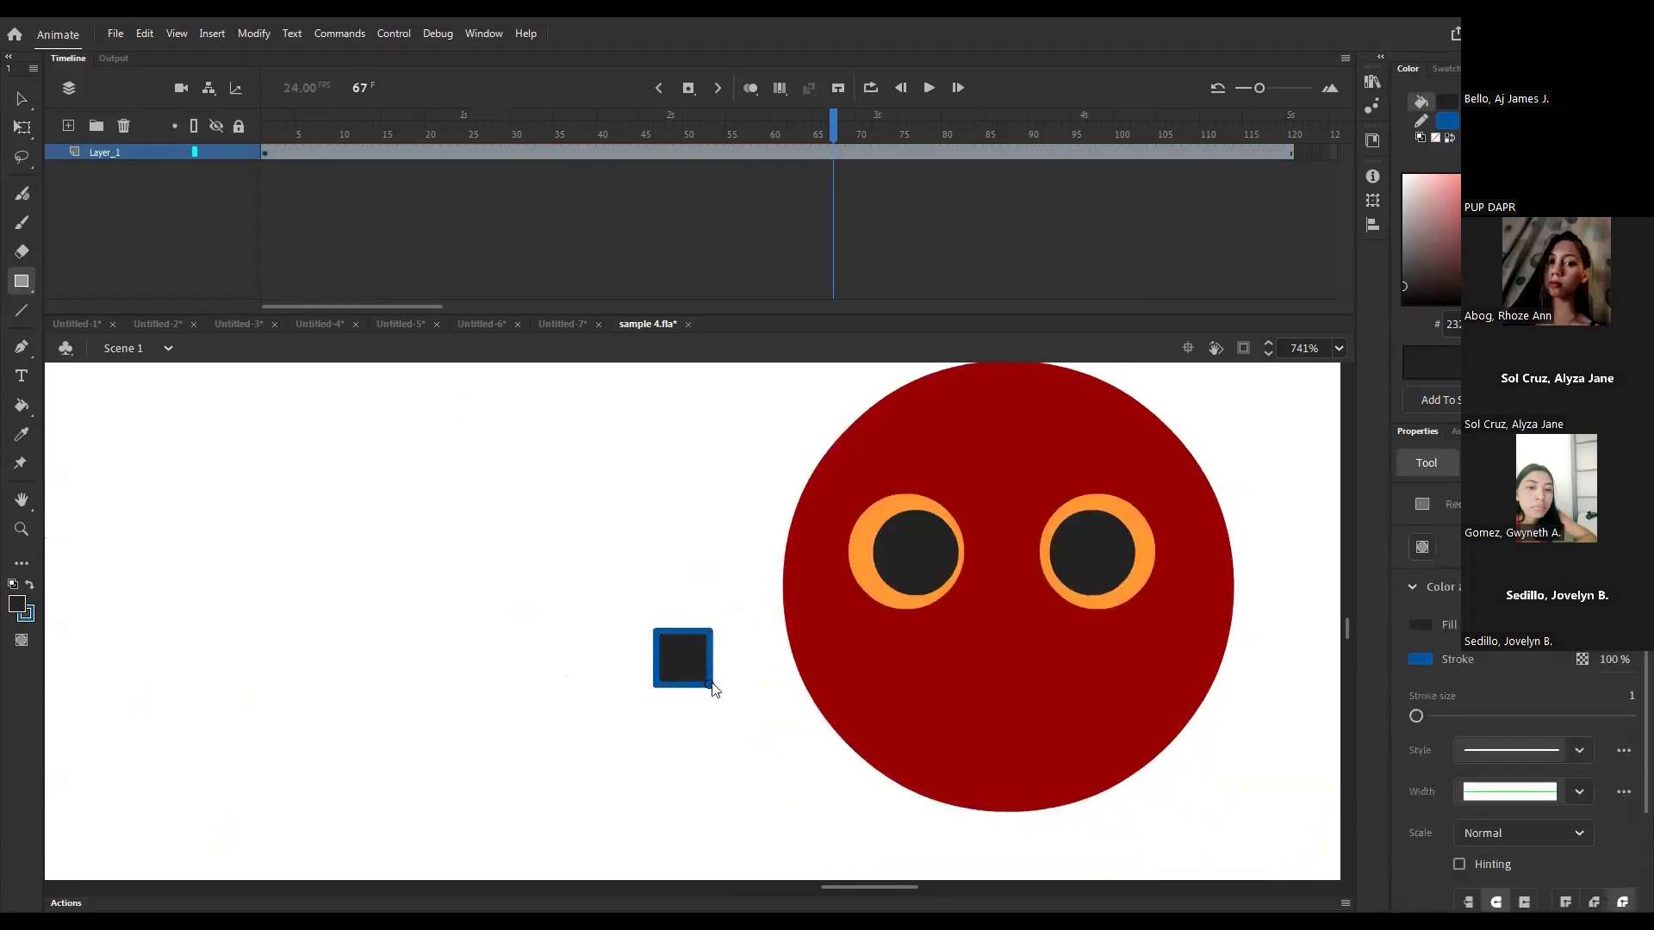
{"action": "key", "text": "v"}
{"action": "left_click", "coordinate": [683, 660]}
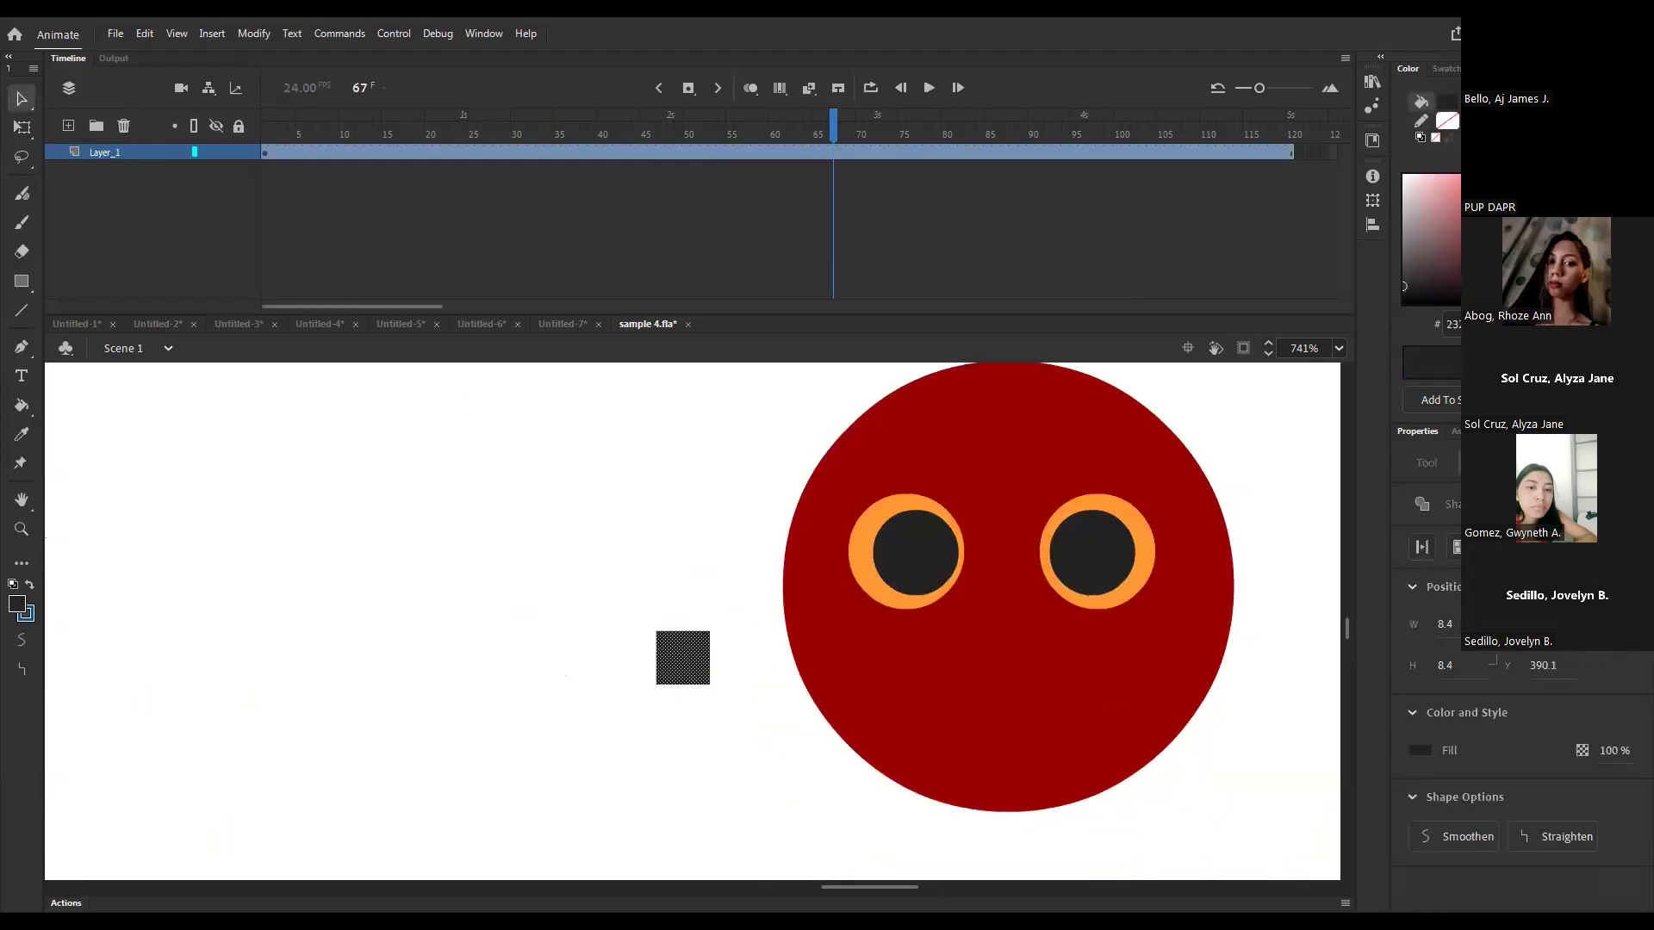
- Change the small square's fill to bright orange
{"action": "left_click", "coordinate": [1624, 281]}
{"action": "left_click_drag", "start_coordinate": [1594, 250], "coordinate": [1608, 175]}
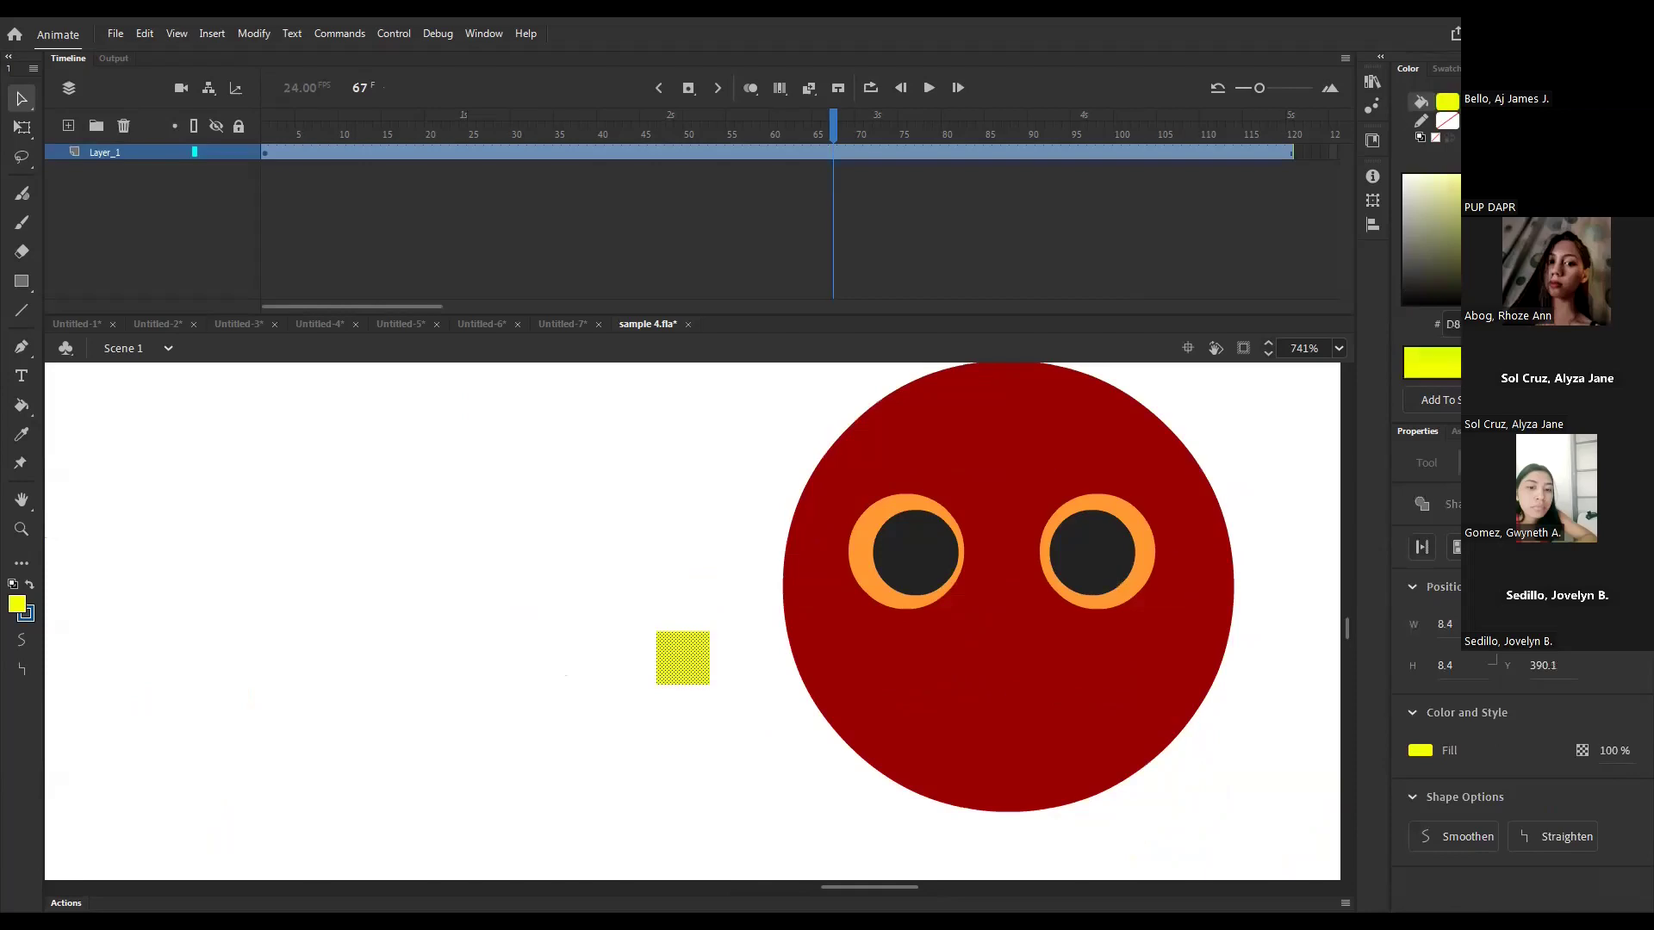
{"action": "left_click", "coordinate": [1624, 288]}
{"action": "left_click", "coordinate": [1625, 295]}
{"action": "left_click", "coordinate": [655, 556]}
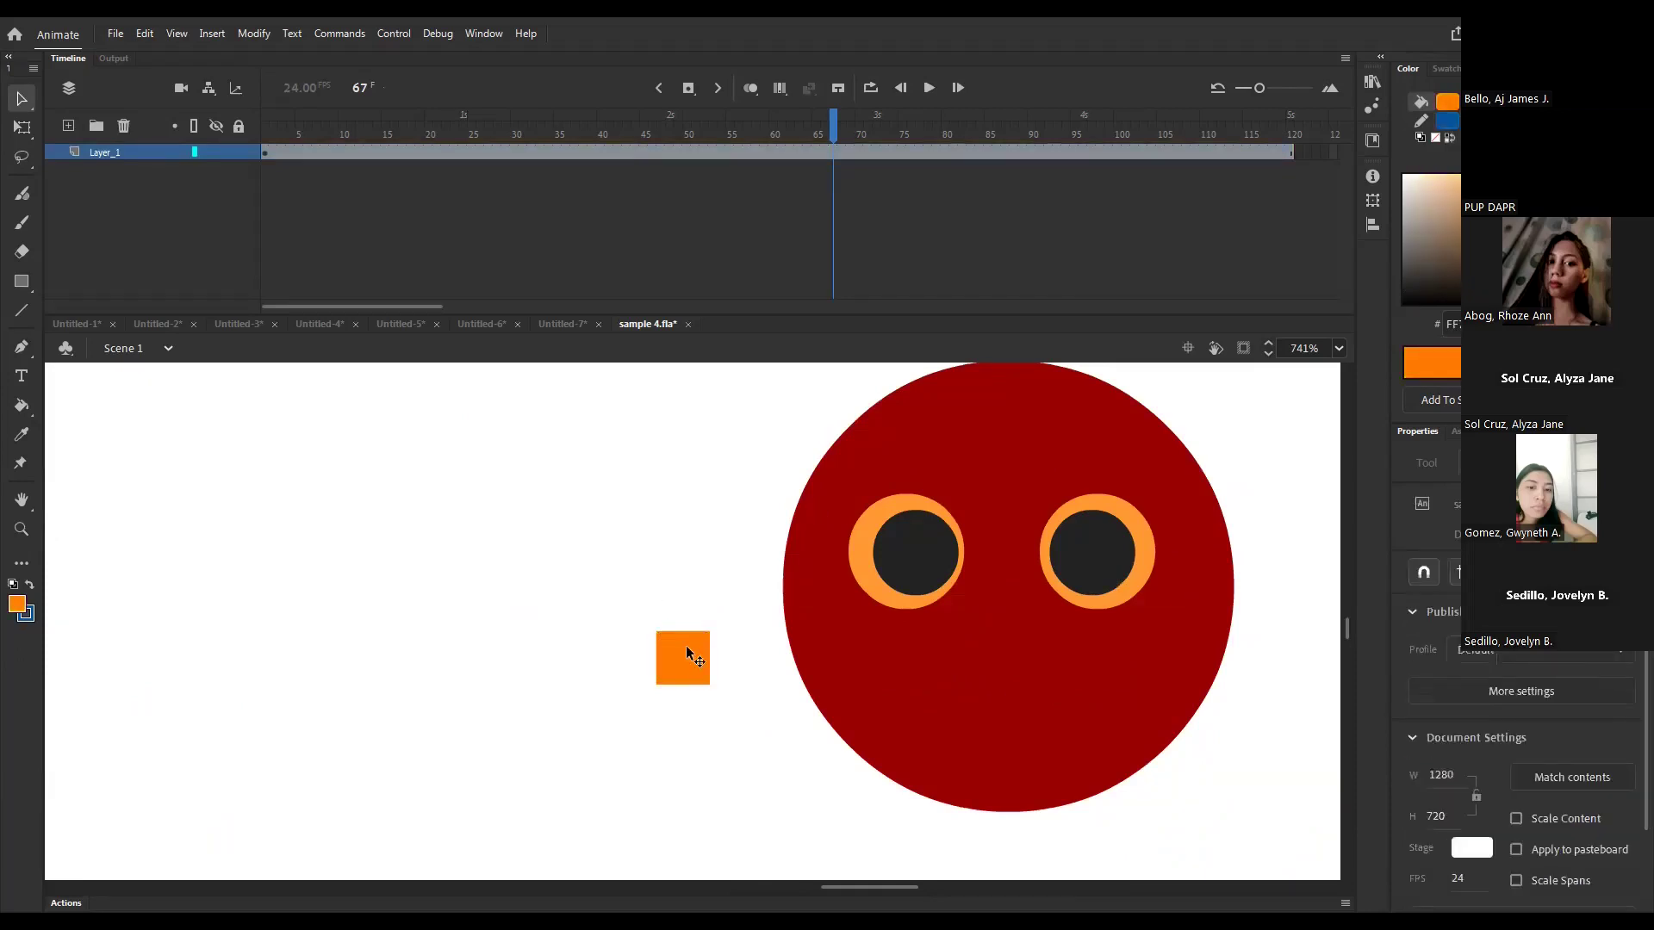
- Rotate and reshape the orange square into a pointed beak about 11.9 by 6.75 px and place it below the eyes
{"action": "key", "text": "q"}
{"action": "left_click", "coordinate": [680, 655]}
{"action": "left_click_drag", "start_coordinate": [723, 635], "coordinate": [701, 602]}
{"action": "left_click", "coordinate": [690, 591]}
{"action": "left_click_drag", "start_coordinate": [683, 660], "coordinate": [1004, 622]}
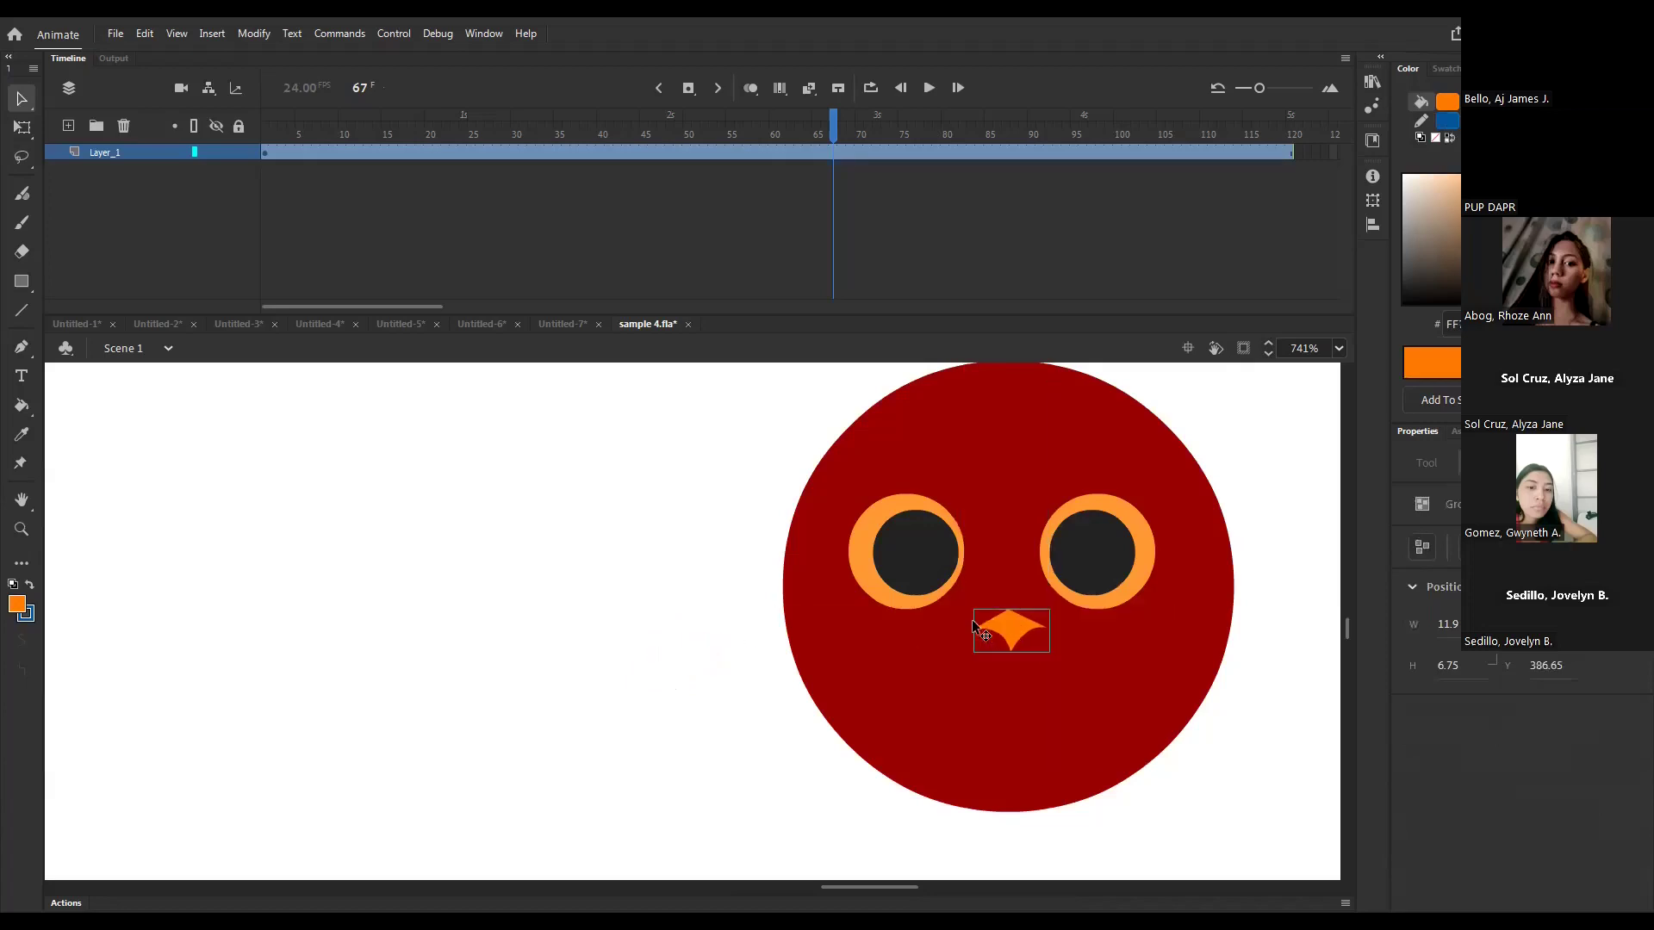
- Draw an orange oval toe about 2.7 by 5.2 px without outline and duplicate it into a row
{"action": "left_click", "coordinate": [715, 635]}
{"action": "key", "text": "o"}
{"action": "mouse_move", "coordinate": [658, 663]}
{"action": "left_mouse_down"}
{"action": "mouse_move", "coordinate": [677, 701]}
{"action": "mouse_move", "coordinate": [627, 679]}
{"action": "mouse_move", "coordinate": [638, 687]}
{"action": "left_mouse_up"}
{"action": "key", "text": "v"}
{"action": "left_click", "coordinate": [673, 696]}
{"action": "key", "text": "Delete"}
{"action": "left_click", "coordinate": [670, 685]}
{"action": "left_click", "coordinate": [638, 687]}
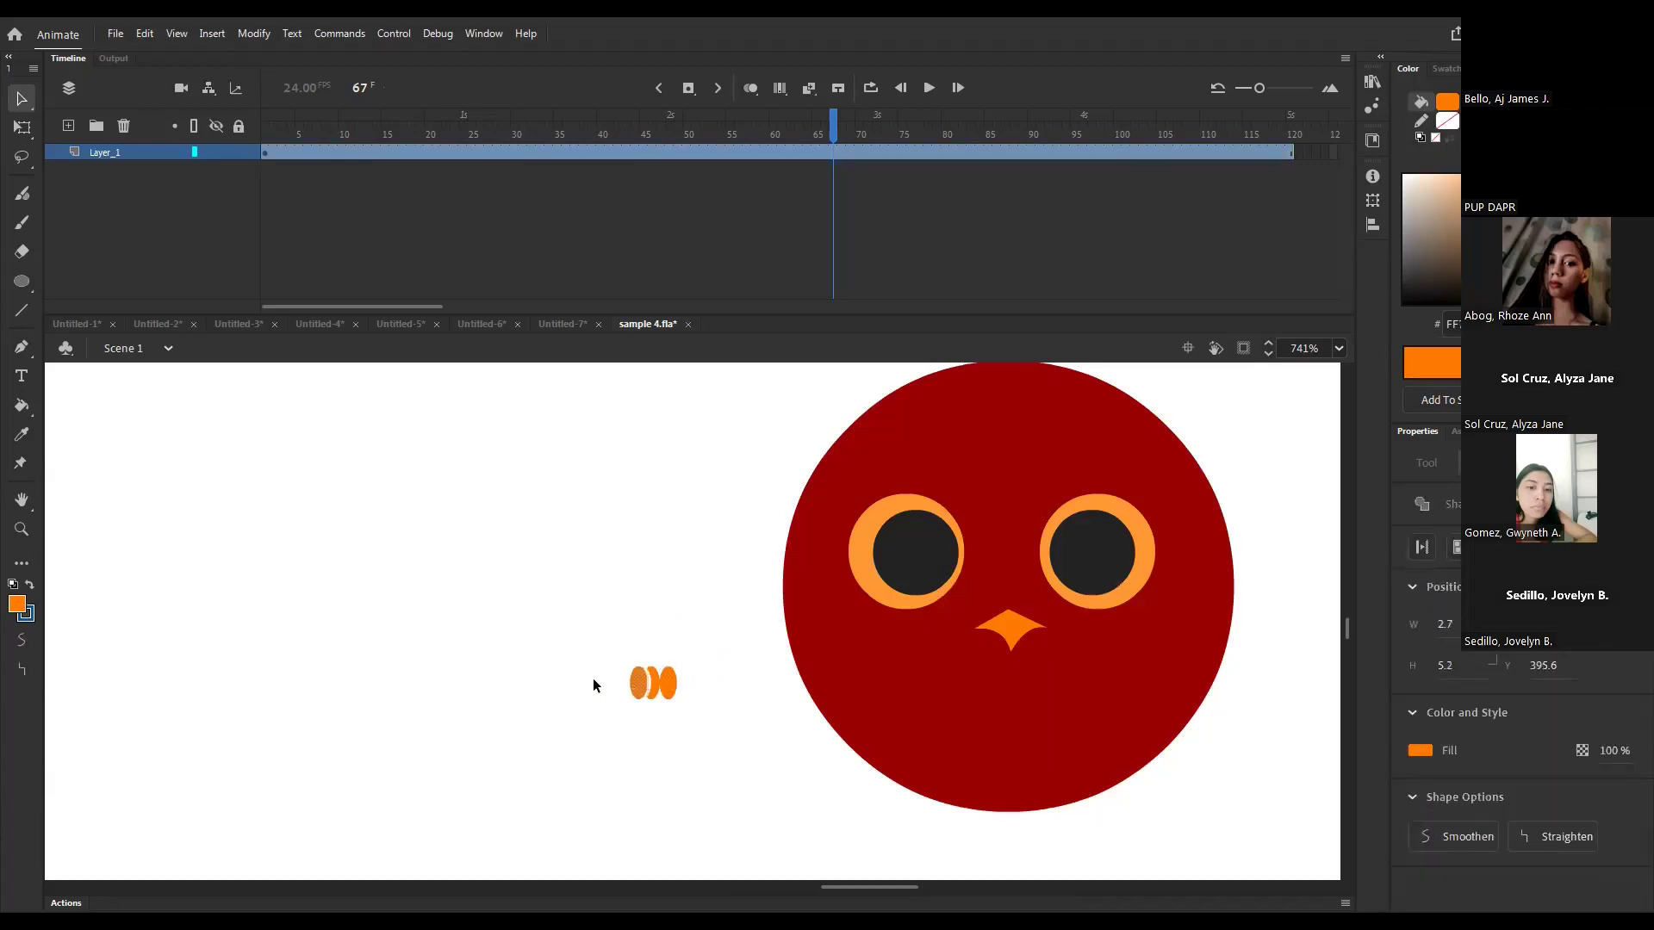
- Undo the overlapping toe edits, group three toes into a foot, and place two feet under the body
{"action": "key", "text": "ctrl+z"}
{"action": "key", "text": "ctrl+z"}
{"action": "left_click_drag", "start_coordinate": [648, 683], "coordinate": [965, 816]}
{"action": "key", "text": "ctrl+g"}
{"action": "left_click_drag", "start_coordinate": [965, 815], "coordinate": [1092, 816]}
{"action": "left_click", "coordinate": [696, 634]}
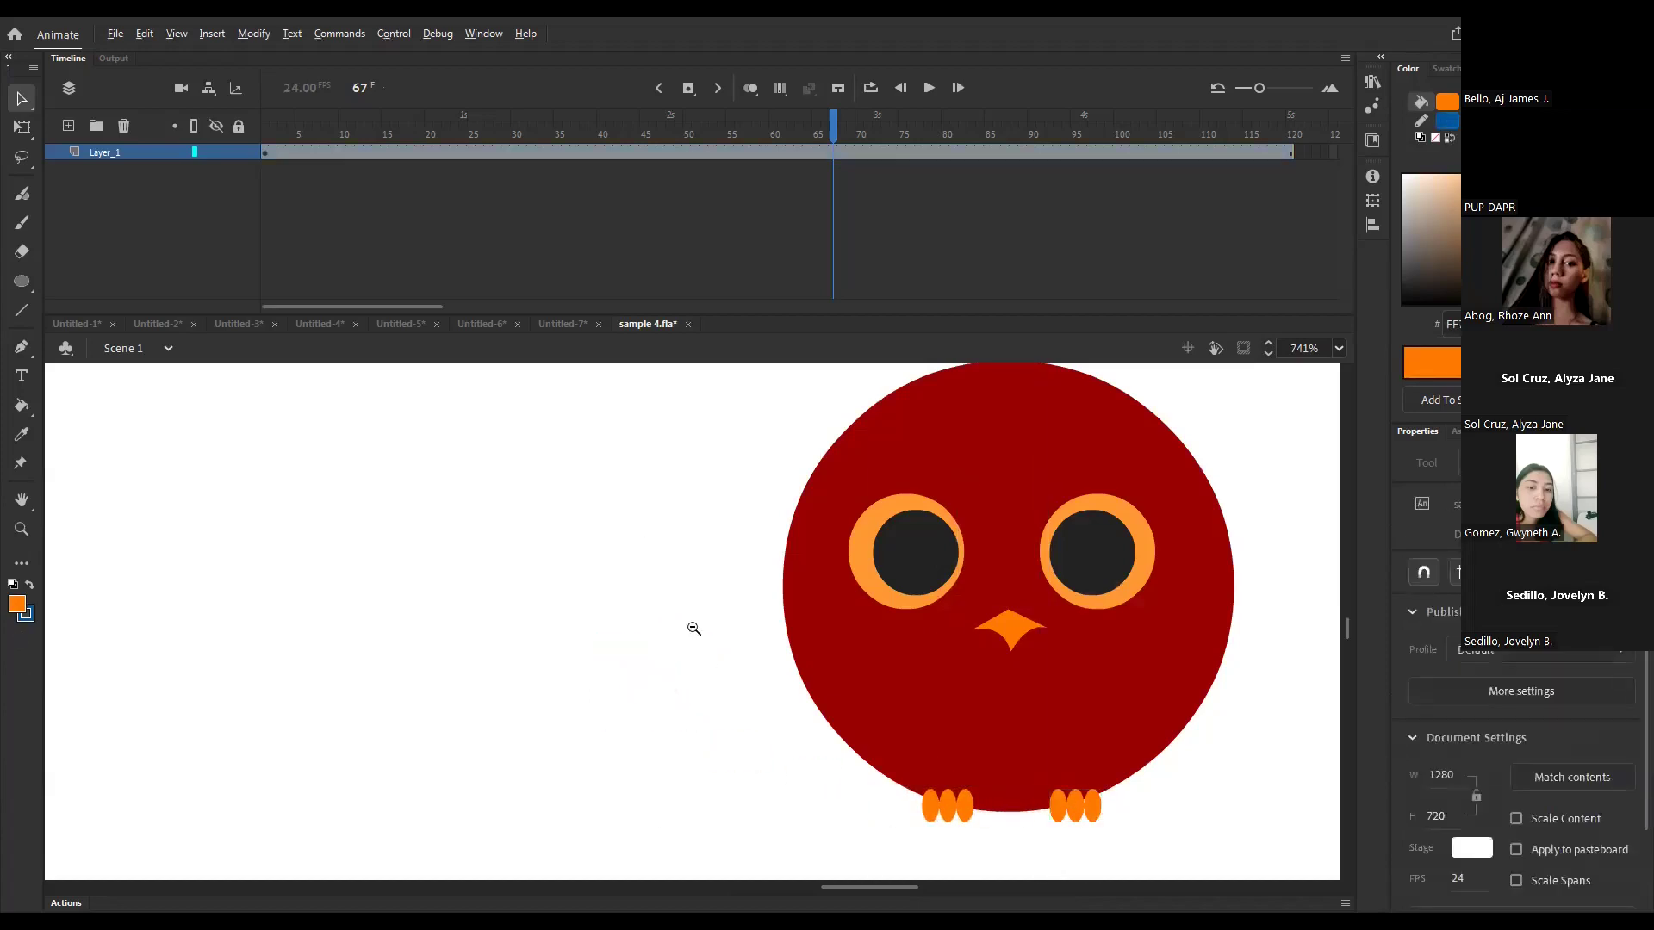
- Draw a long orange rectangle beside the bird, remove its outline, and pull its corners into a tapered wing
{"action": "left_click", "coordinate": [688, 627], "text": "ctrl+alt"}
{"action": "left_click_drag", "start_coordinate": [652, 625], "coordinate": [842, 730]}
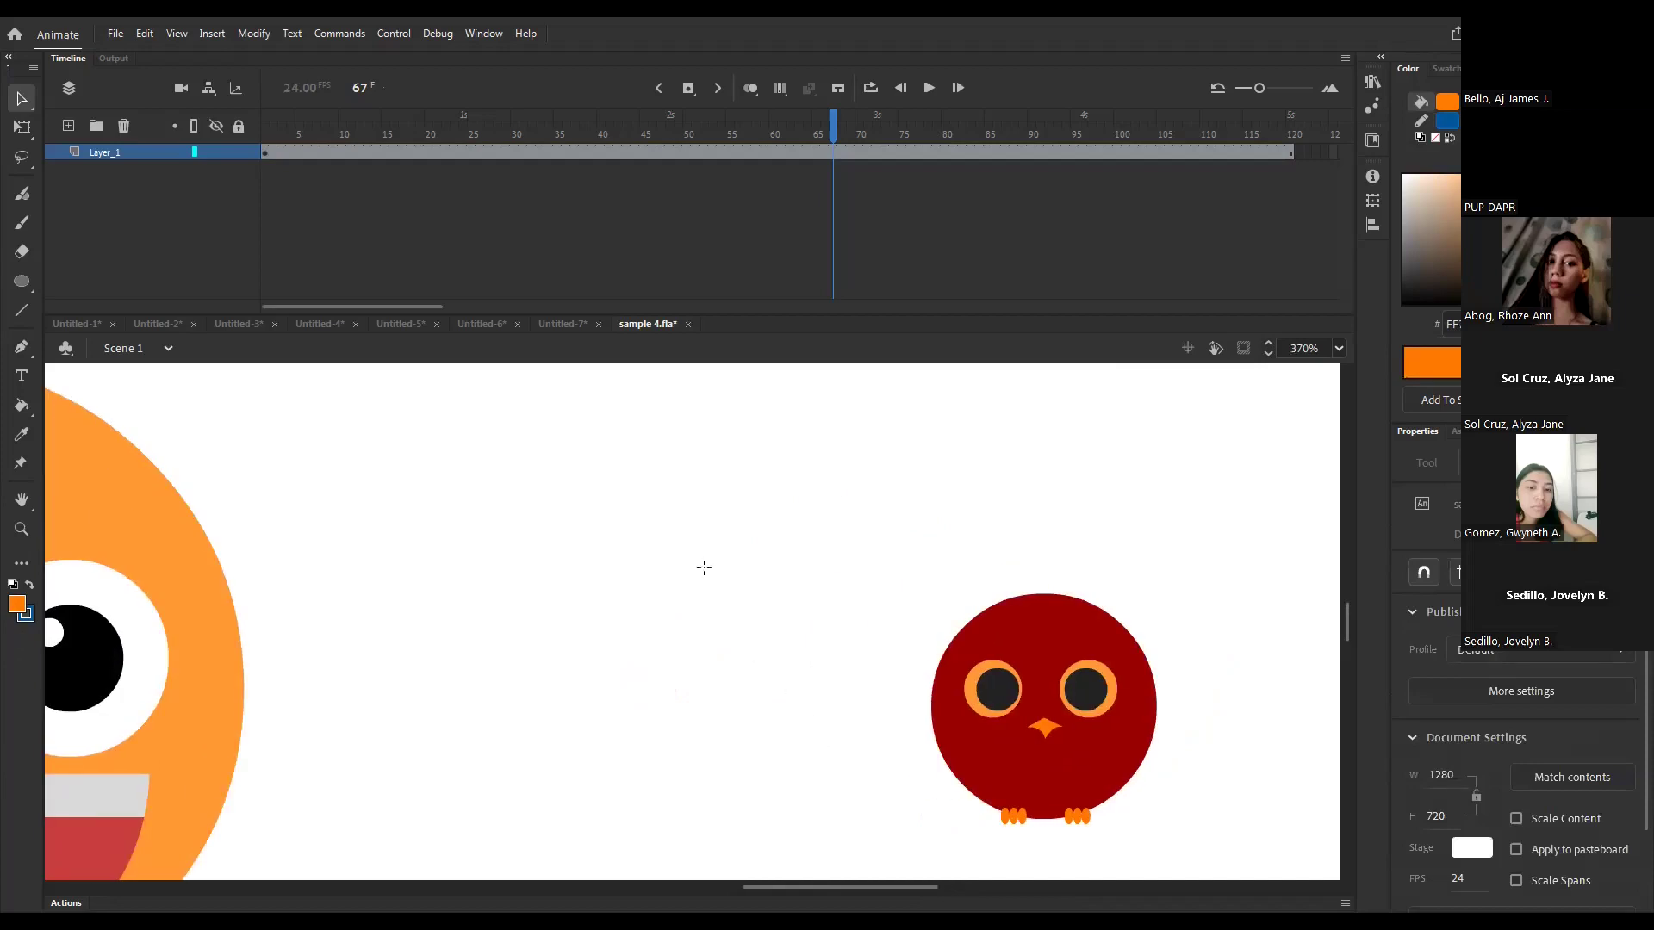
{"action": "key", "text": "r"}
{"action": "mouse_move", "coordinate": [553, 577]}
{"action": "left_mouse_down"}
{"action": "mouse_move", "coordinate": [832, 646]}
{"action": "mouse_move", "coordinate": [867, 601]}
{"action": "mouse_move", "coordinate": [855, 611]}
{"action": "left_mouse_up"}
{"action": "left_click", "coordinate": [835, 580]}
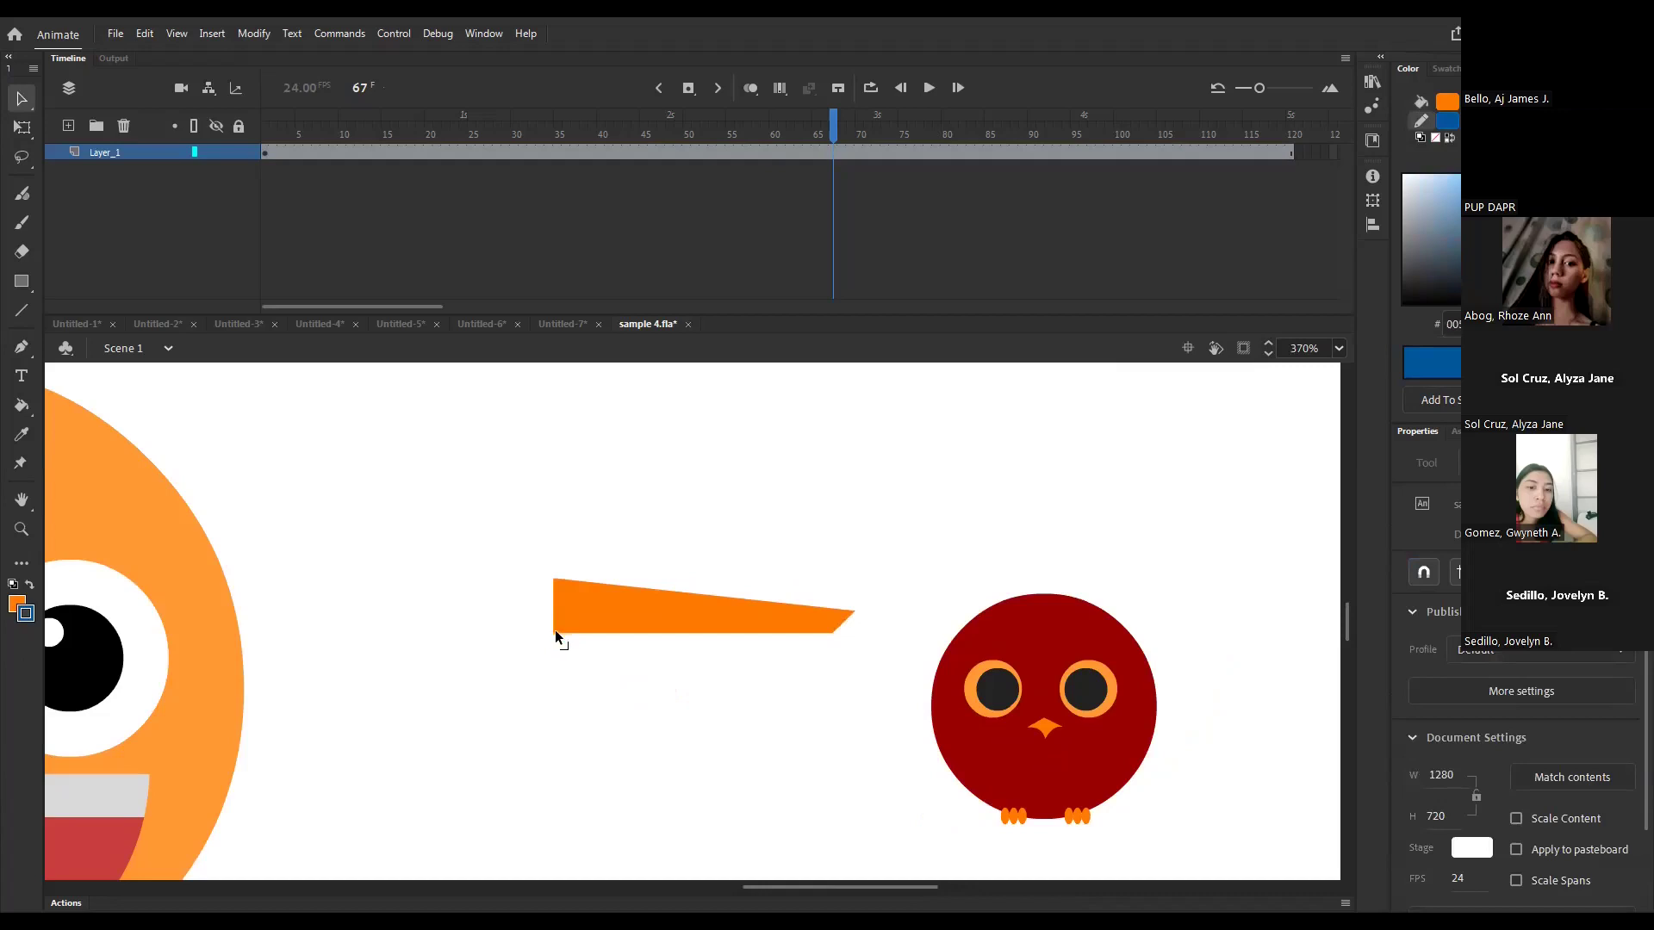
{"action": "left_click_drag", "start_coordinate": [555, 632], "coordinate": [553, 601]}
{"action": "left_click_drag", "start_coordinate": [827, 632], "coordinate": [833, 648]}
- Curve the wing's lower edge and tip into three stepped, rounded feathers
{"action": "scroll", "coordinate": [720, 617], "scroll_direction": "up", "scroll_amount": 2}
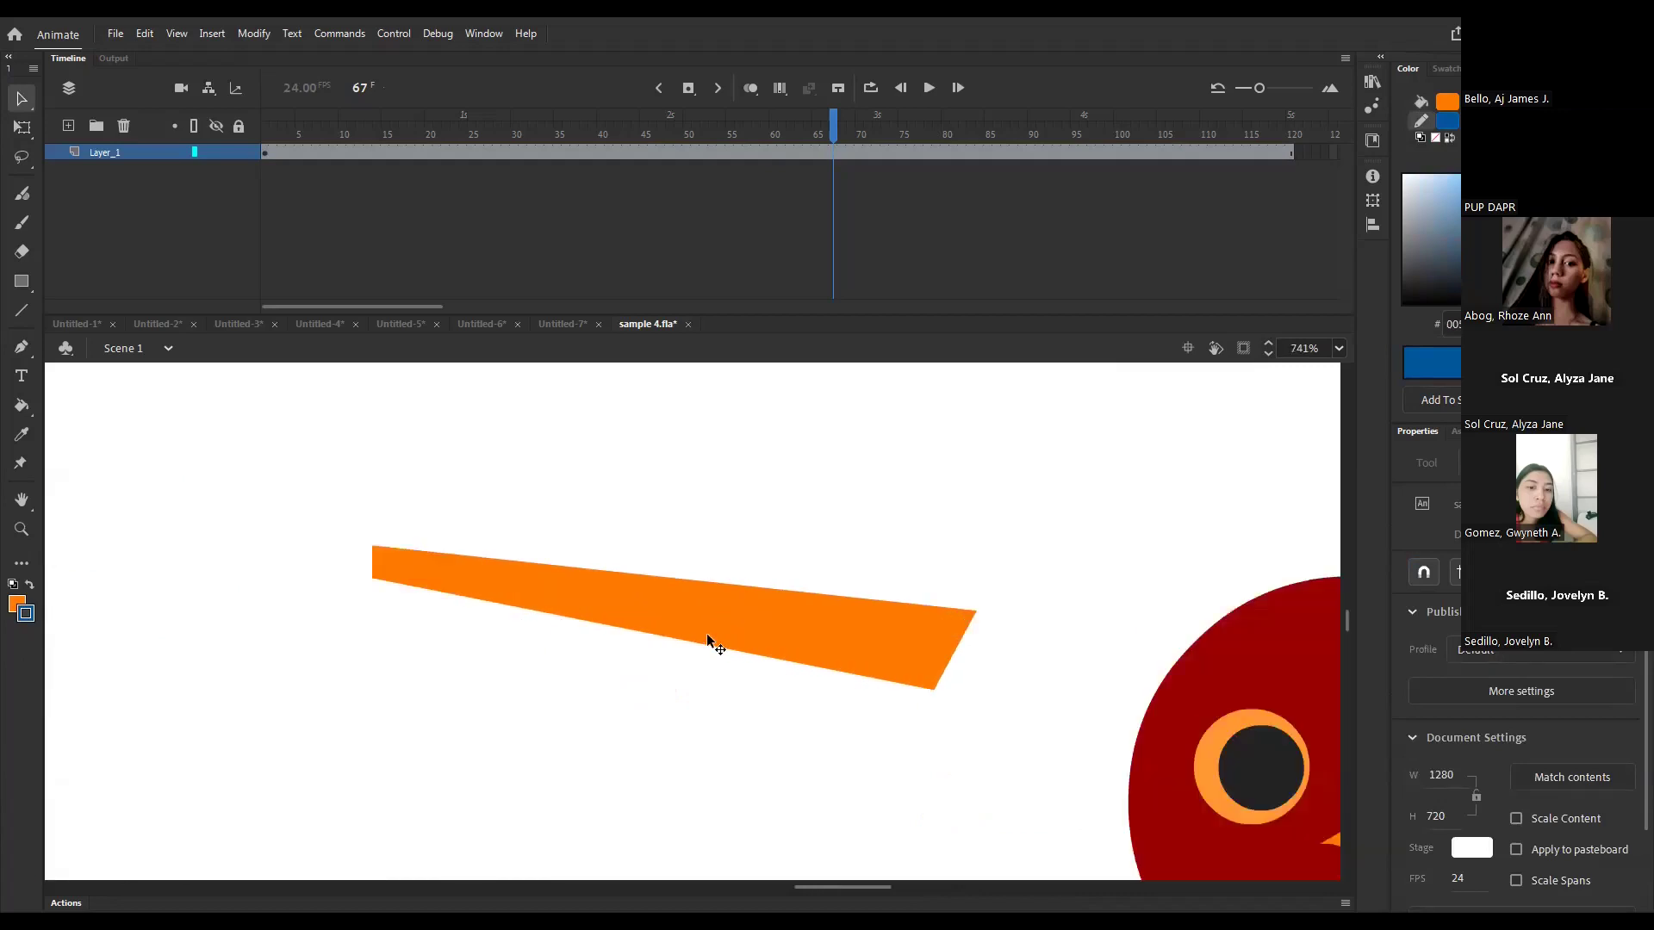
{"action": "left_click_drag", "start_coordinate": [701, 643], "coordinate": [613, 664]}
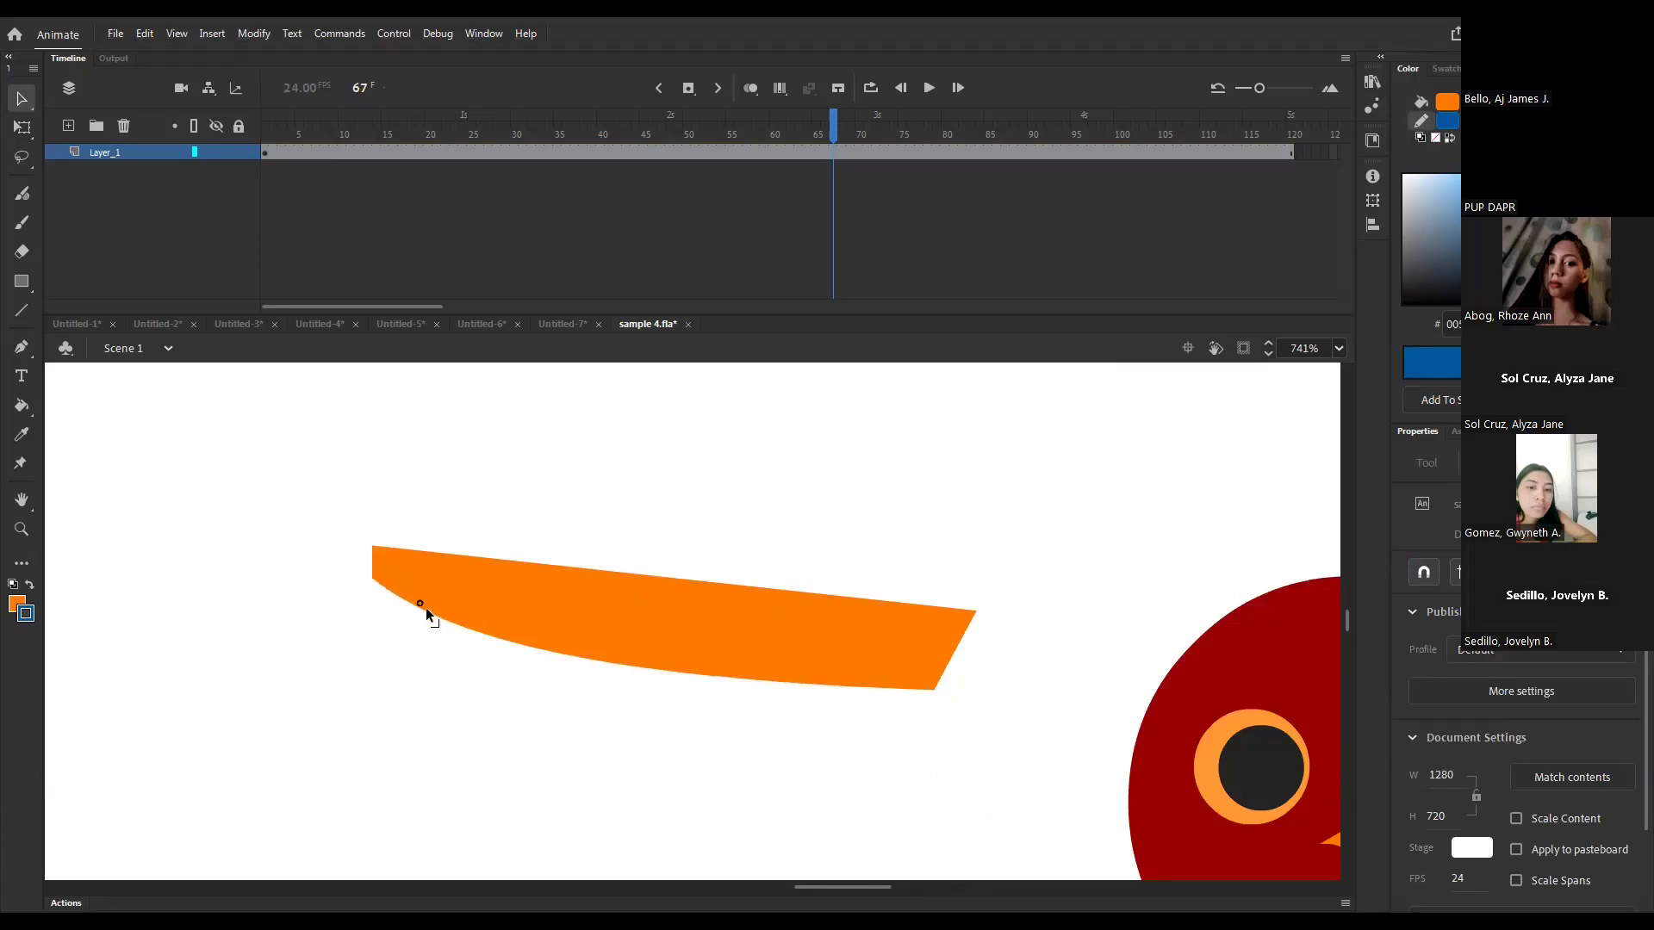
{"action": "left_click_drag", "start_coordinate": [414, 602], "coordinate": [522, 601]}
{"action": "left_click_drag", "start_coordinate": [650, 663], "coordinate": [716, 636]}
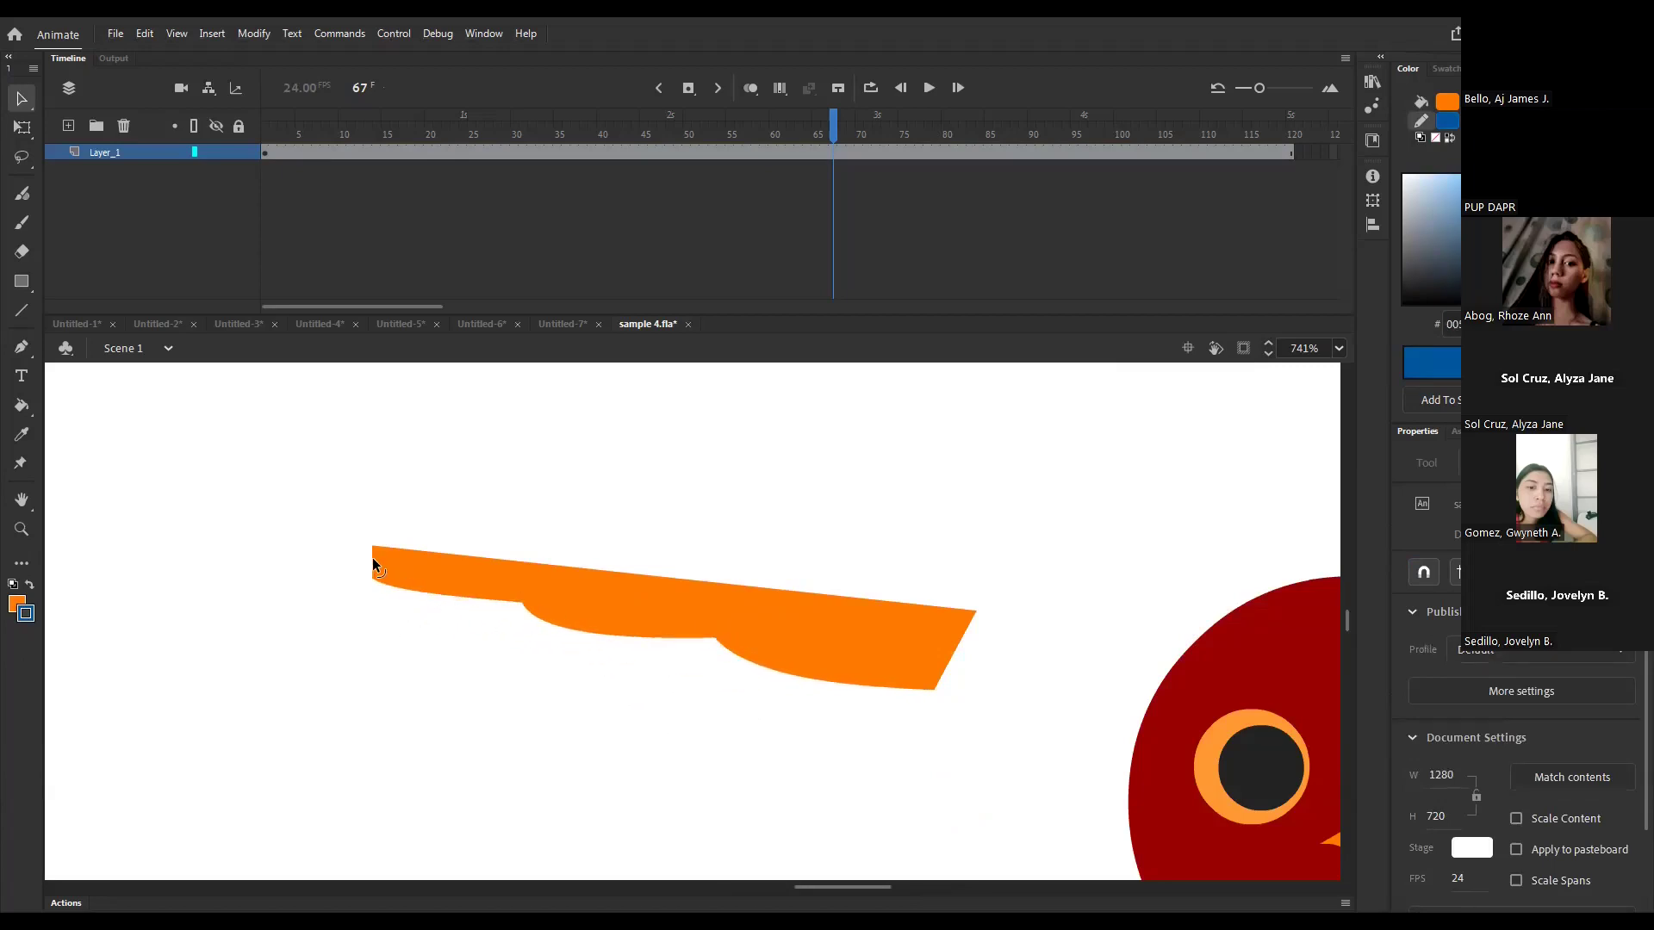
{"action": "left_click_drag", "start_coordinate": [342, 558], "coordinate": [352, 557]}
{"action": "left_click_drag", "start_coordinate": [563, 628], "coordinate": [551, 632]}
{"action": "left_click_drag", "start_coordinate": [780, 668], "coordinate": [726, 664]}
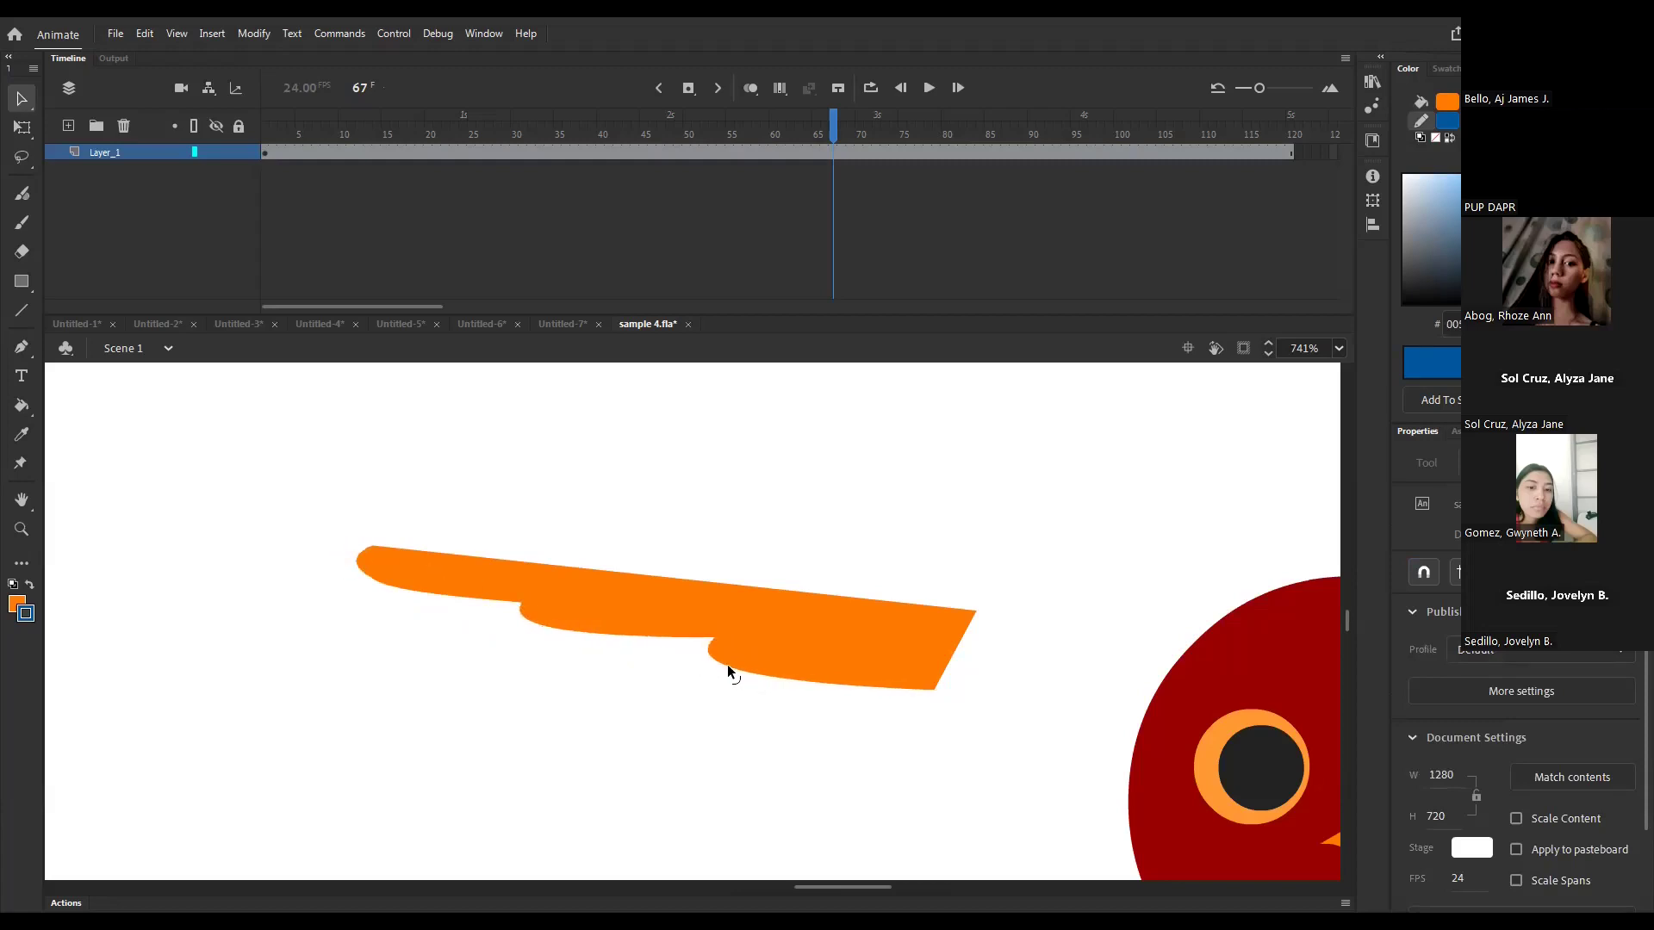
- Fill the wing with the body's dark red and convert it to a graphic symbol named "\hgfgf"
{"action": "left_click", "coordinate": [719, 631]}
{"action": "left_click", "coordinate": [20, 604]}
{"action": "left_click", "coordinate": [1270, 687]}
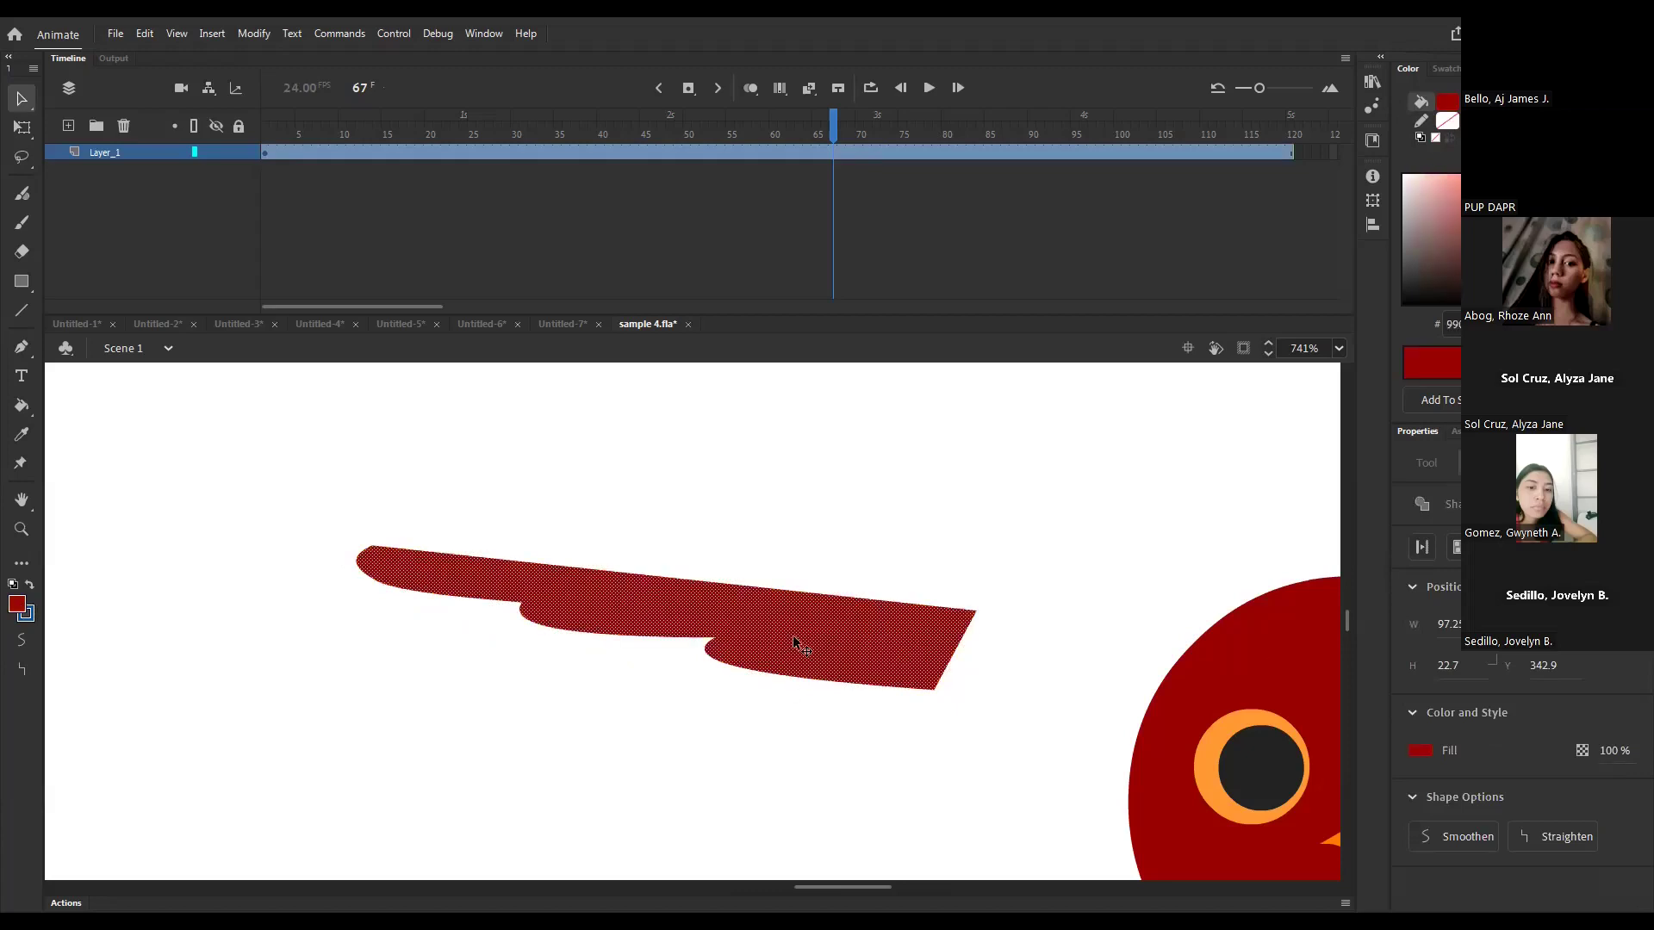
{"action": "key", "text": "F8"}
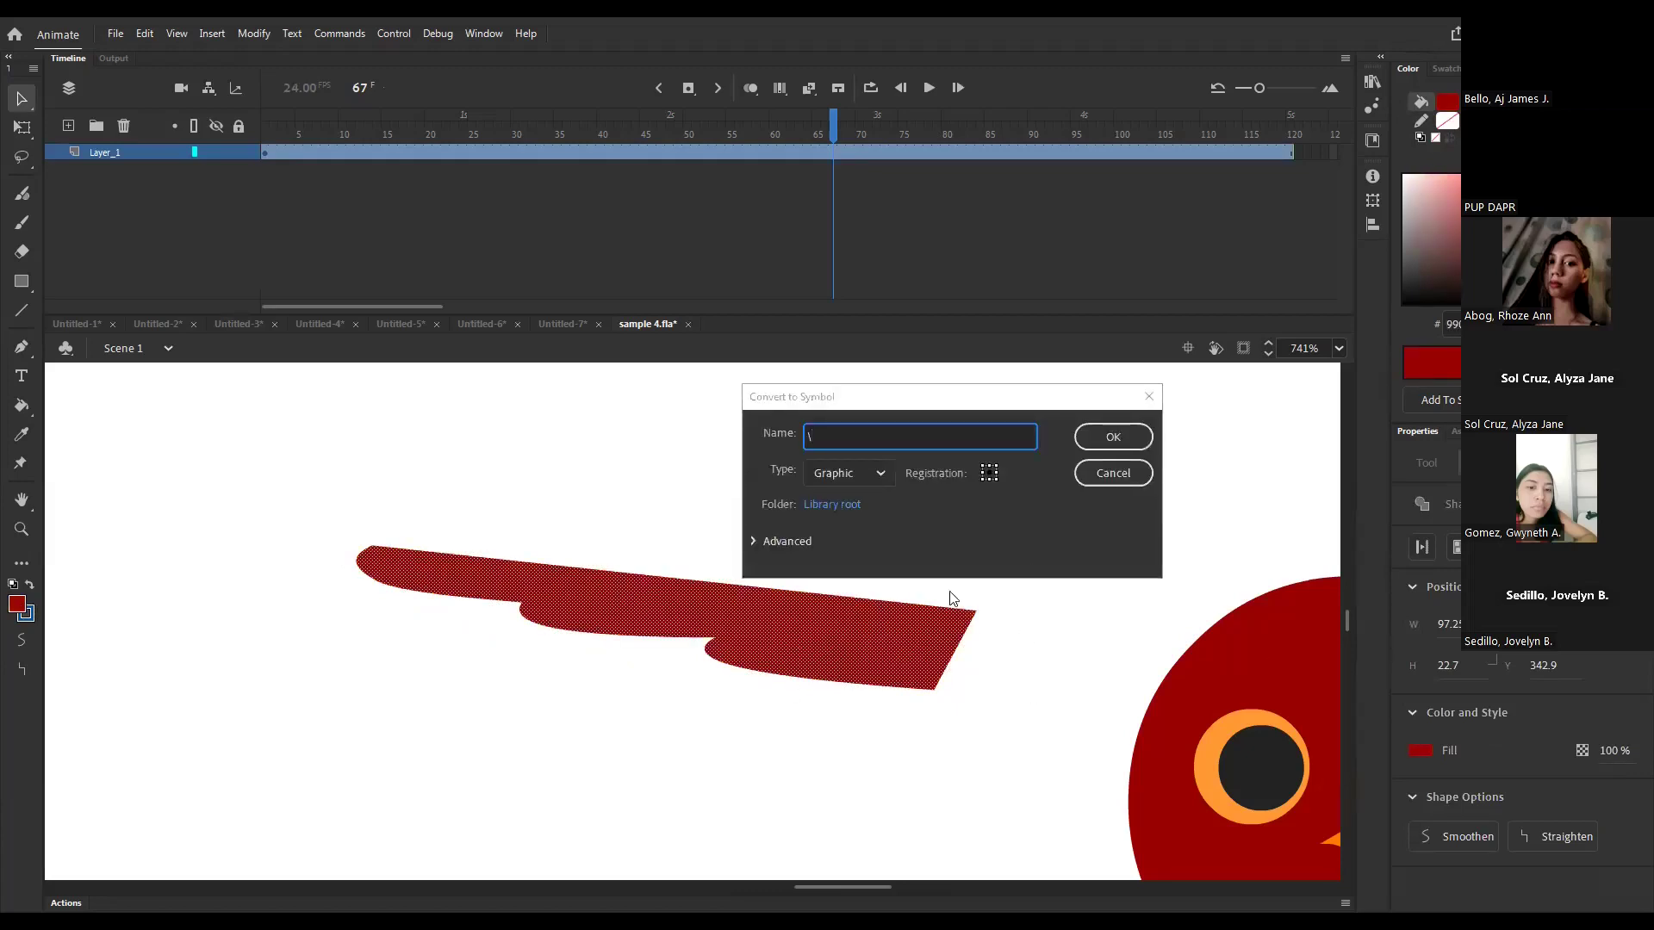
{"action": "type", "text": "\\hgfgf"}
{"action": "key", "text": "Return"}
- Attach the wing symbol to the left side of the bird's body
{"action": "left_click_drag", "start_coordinate": [850, 634], "coordinate": [1055, 703]}
{"action": "left_click_drag", "start_coordinate": [1072, 678], "coordinate": [572, 572]}
{"action": "left_click", "coordinate": [778, 583]}
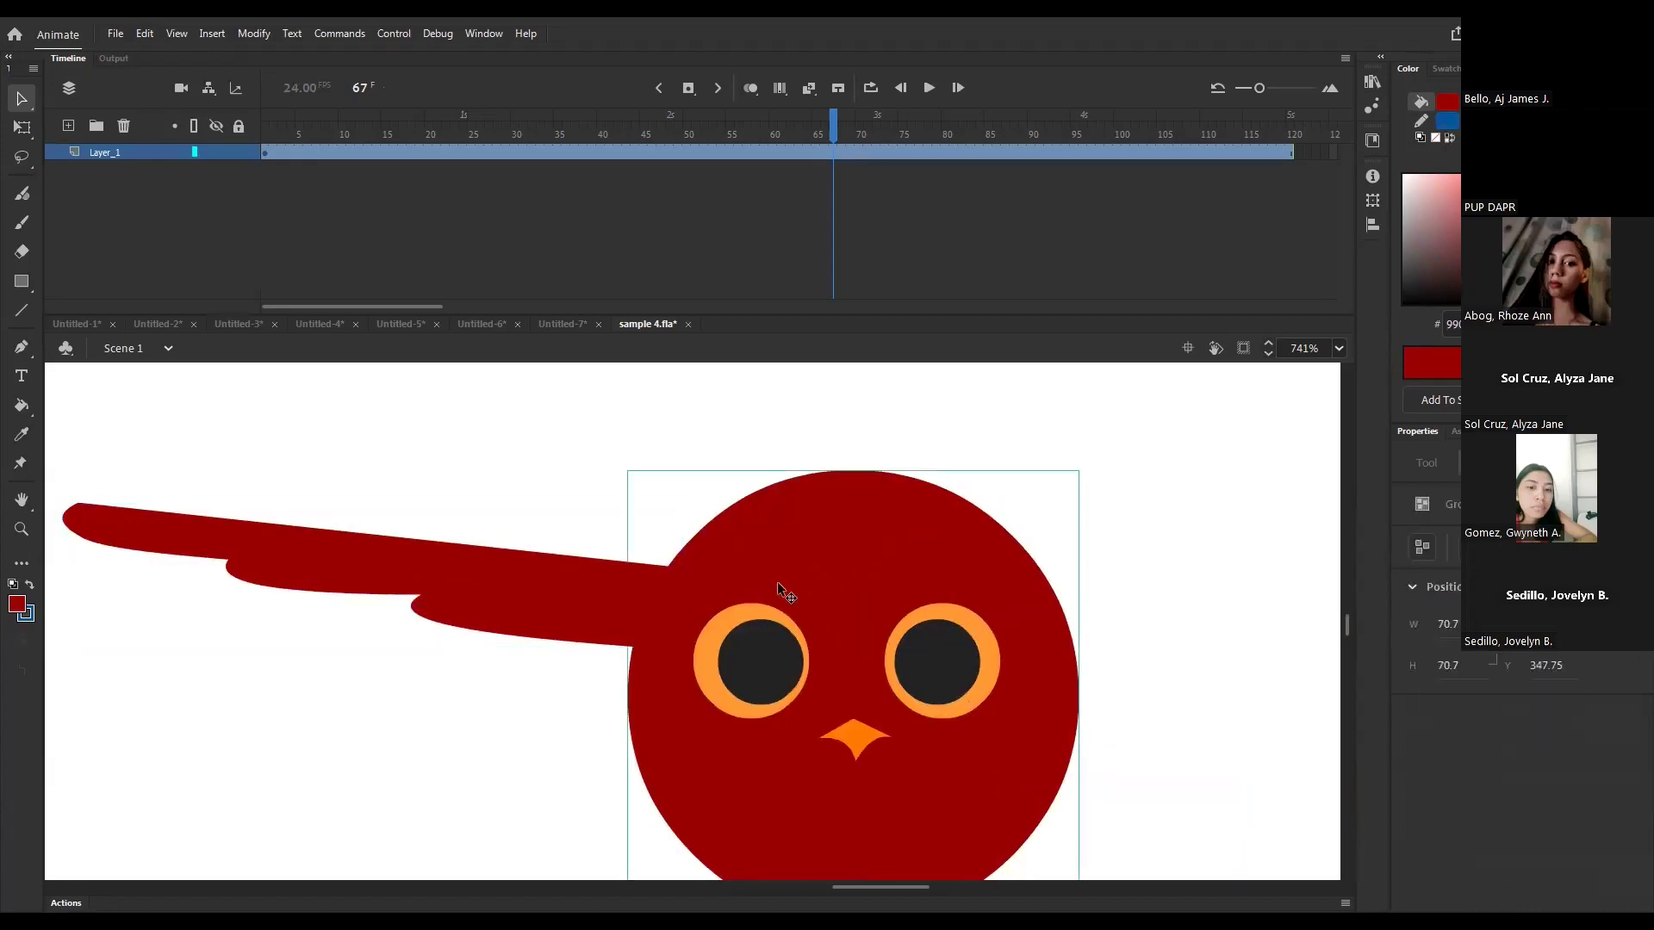
{"action": "key", "text": "ctrl+minus"}
{"action": "left_click_drag", "start_coordinate": [543, 638], "coordinate": [631, 594]}
- Convert the bird's feet, beak, eye parts and round body into separate graphic symbols
{"action": "left_click_drag", "start_coordinate": [804, 470], "coordinate": [894, 637]}
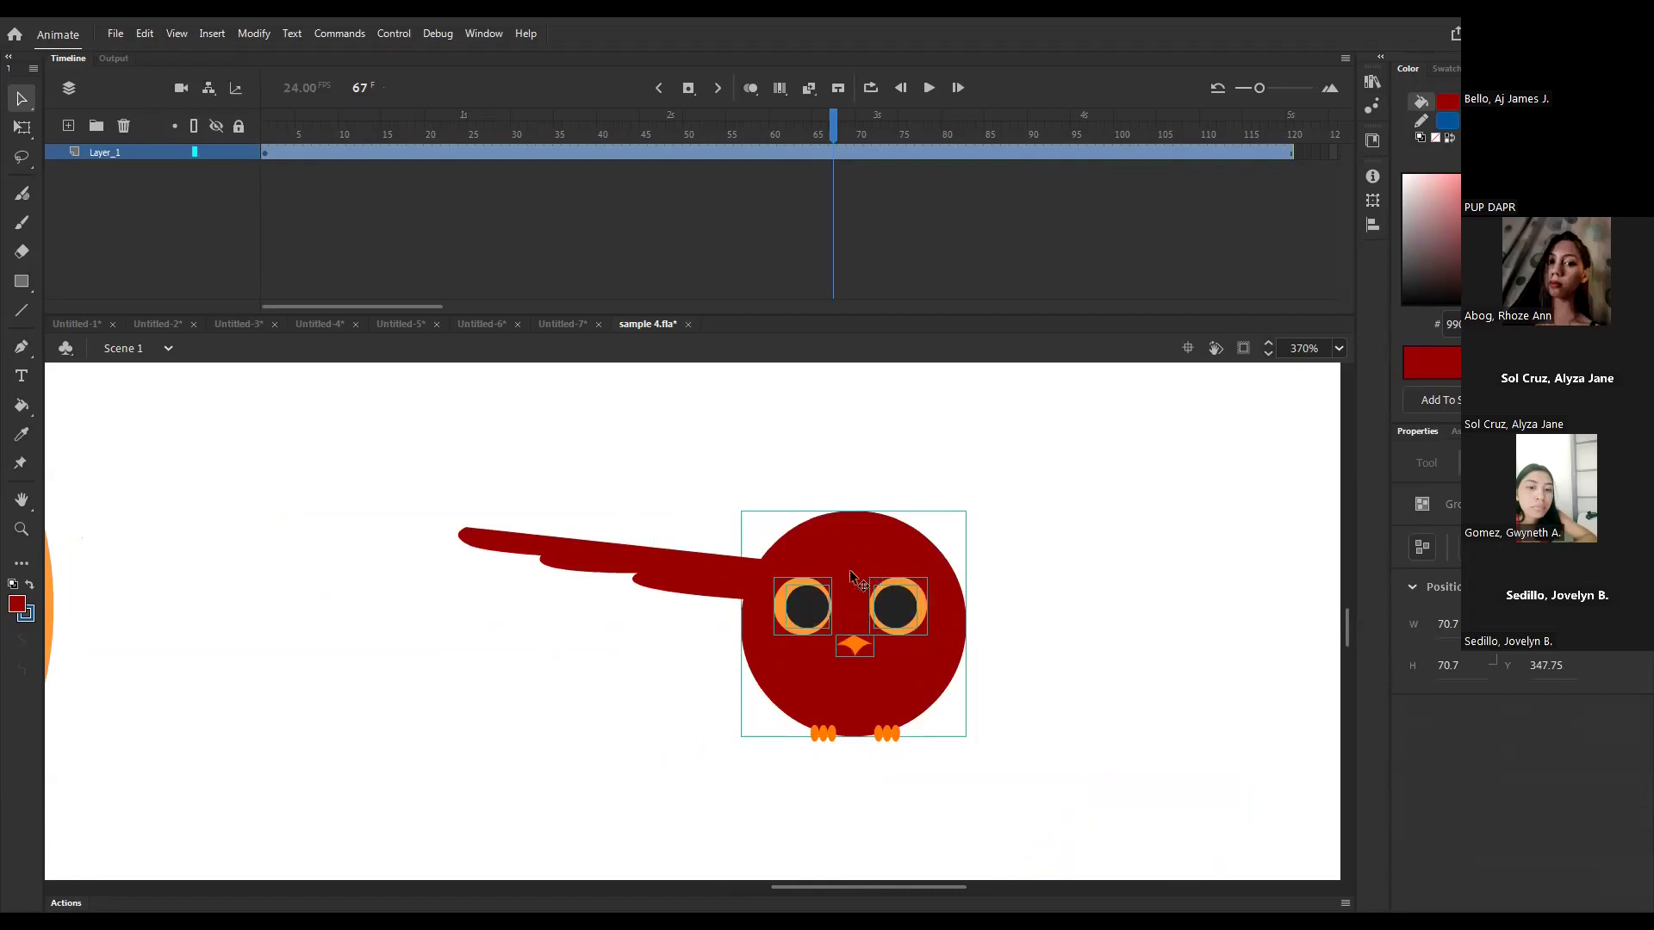
{"action": "left_click", "coordinate": [825, 736]}
{"action": "left_click", "coordinate": [852, 648]}
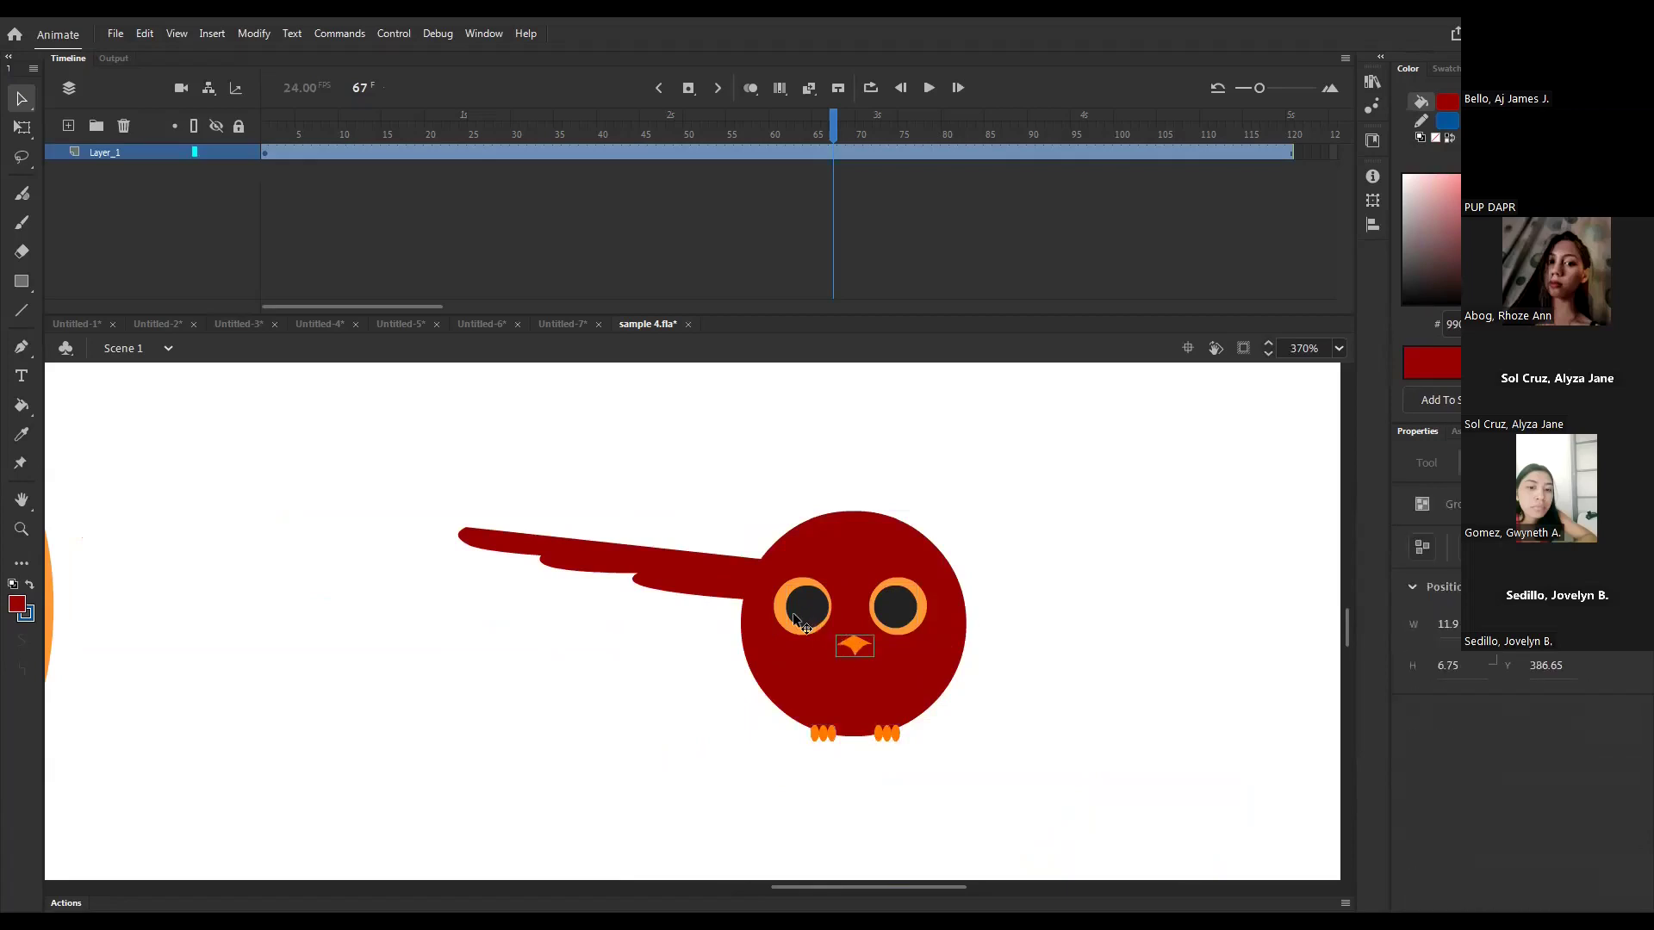
{"action": "left_click", "coordinate": [806, 618]}
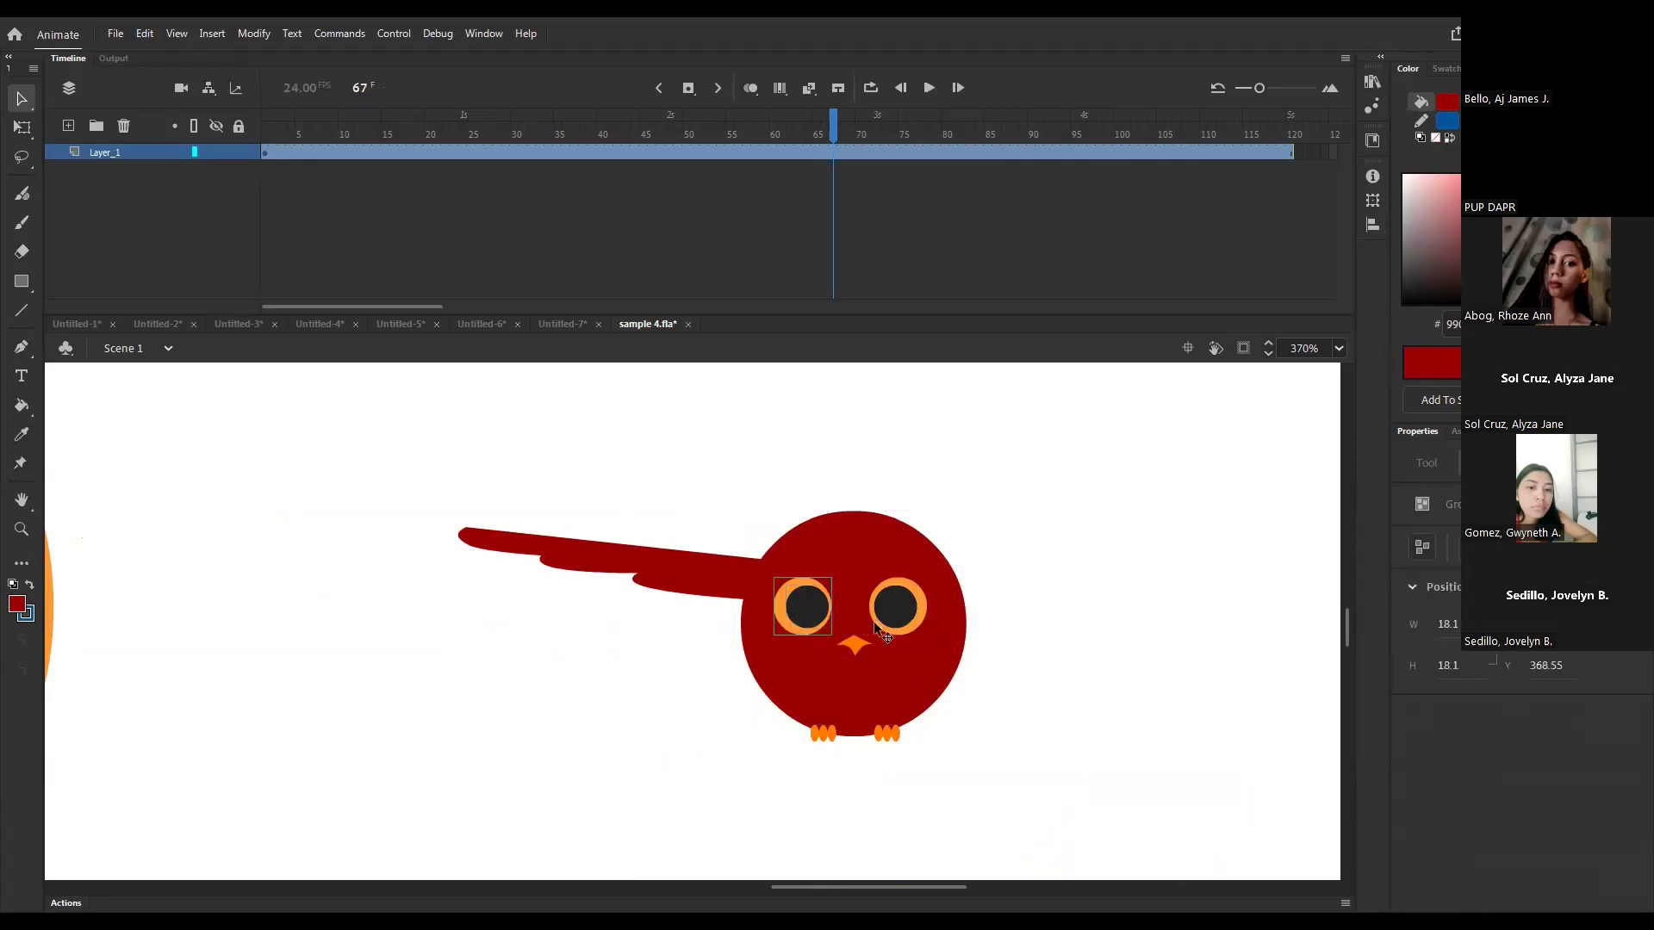
{"action": "key", "text": "Delete"}
{"action": "left_click", "coordinate": [922, 611]}
{"action": "key", "text": "Delete"}
{"action": "left_click", "coordinate": [950, 644]}
{"action": "key", "text": "F8"}
{"action": "key", "text": "Return"}
- Send the bird's body to the back and move both orange eye circles behind their dark pupils
{"action": "key", "text": "ctrl+shift+Down"}
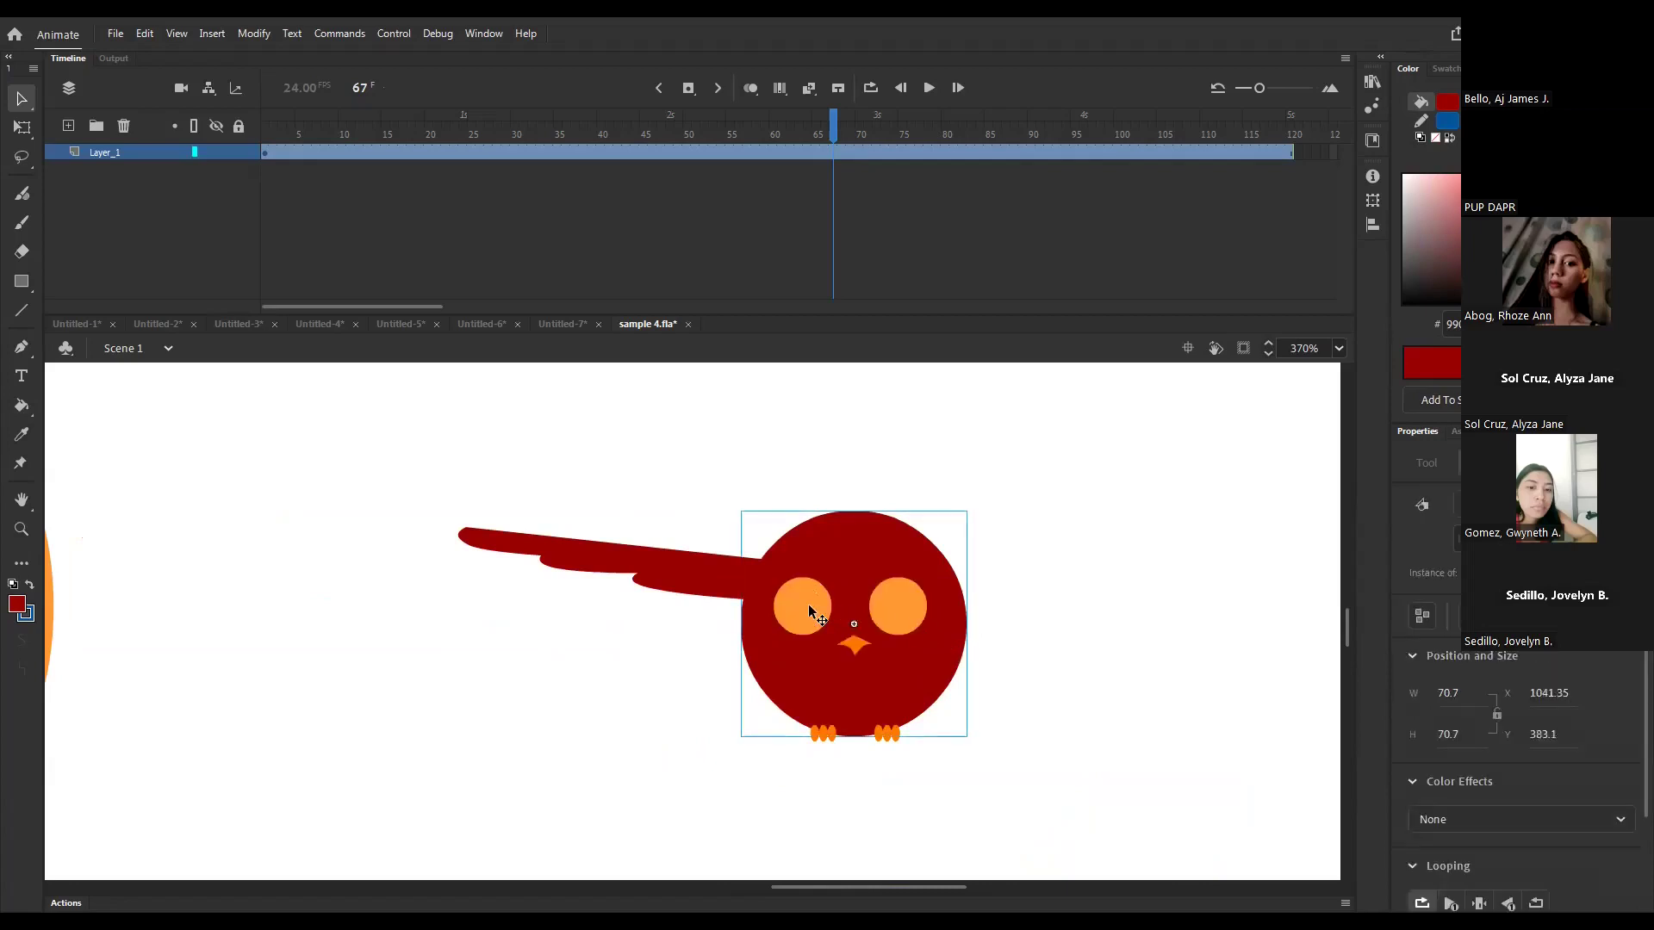
{"action": "left_click", "coordinate": [808, 606]}
{"action": "key", "text": "ctrl+Down"}
{"action": "left_click", "coordinate": [913, 616]}
{"action": "key", "text": "ctrl+Down"}
{"action": "left_click", "coordinate": [1070, 586]}
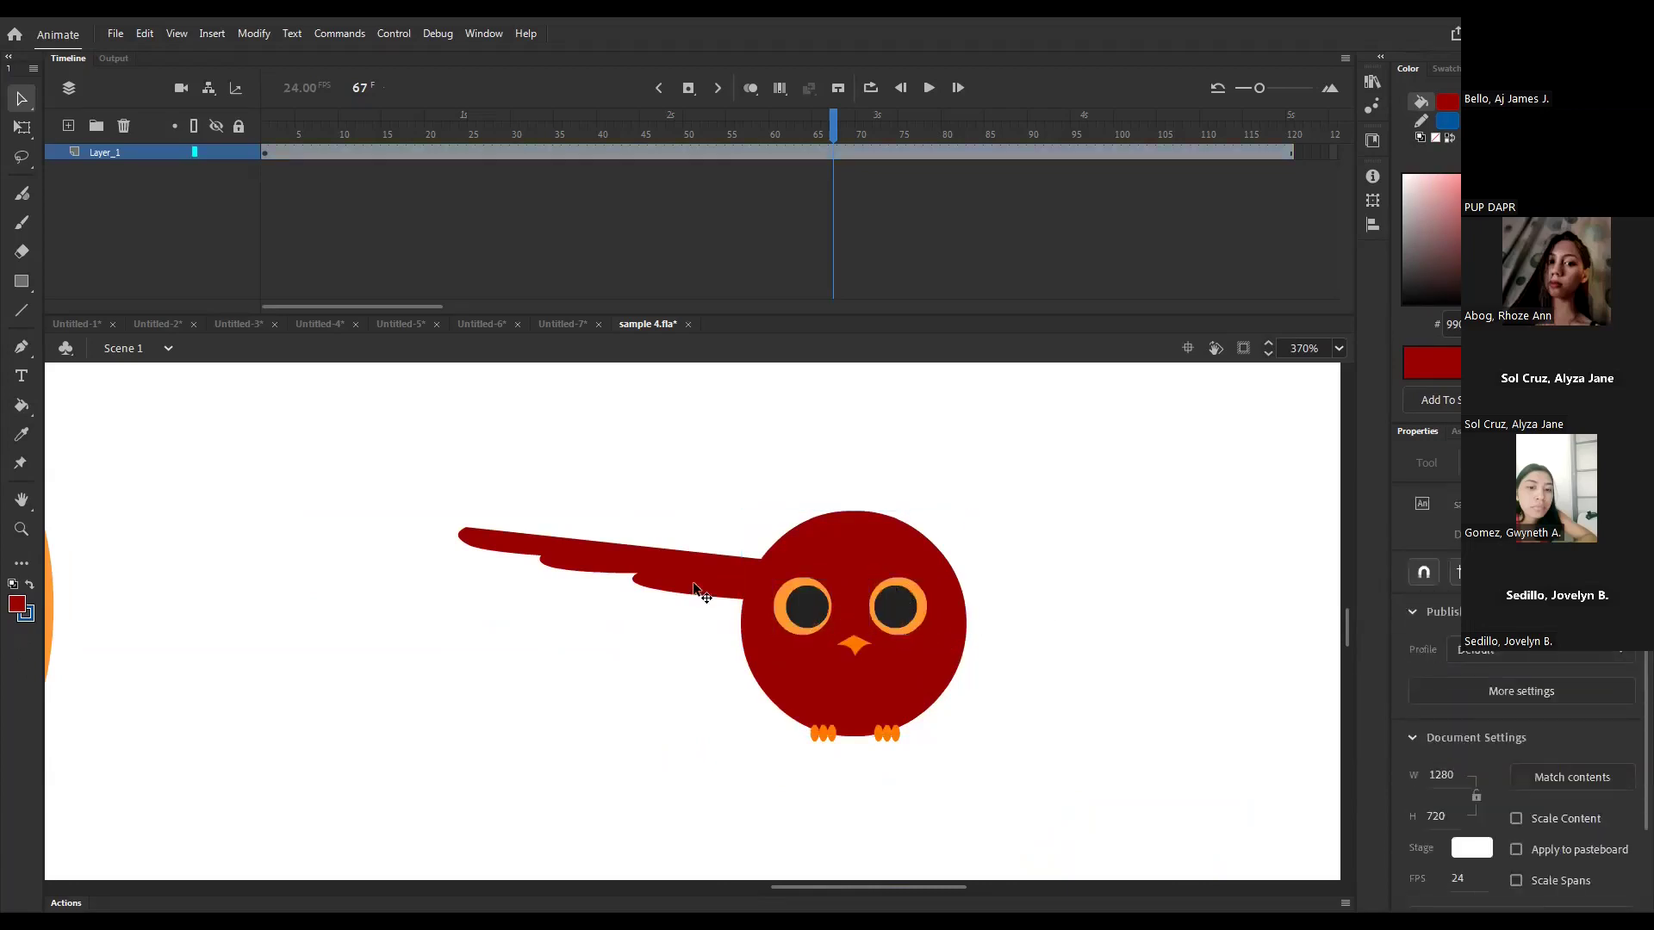
- Duplicate the wing to the opposite side of the bird's body and flip it horizontally
{"action": "left_click_drag", "start_coordinate": [674, 582], "coordinate": [1122, 592]}
{"action": "key", "text": "ctrl+shift+h"}
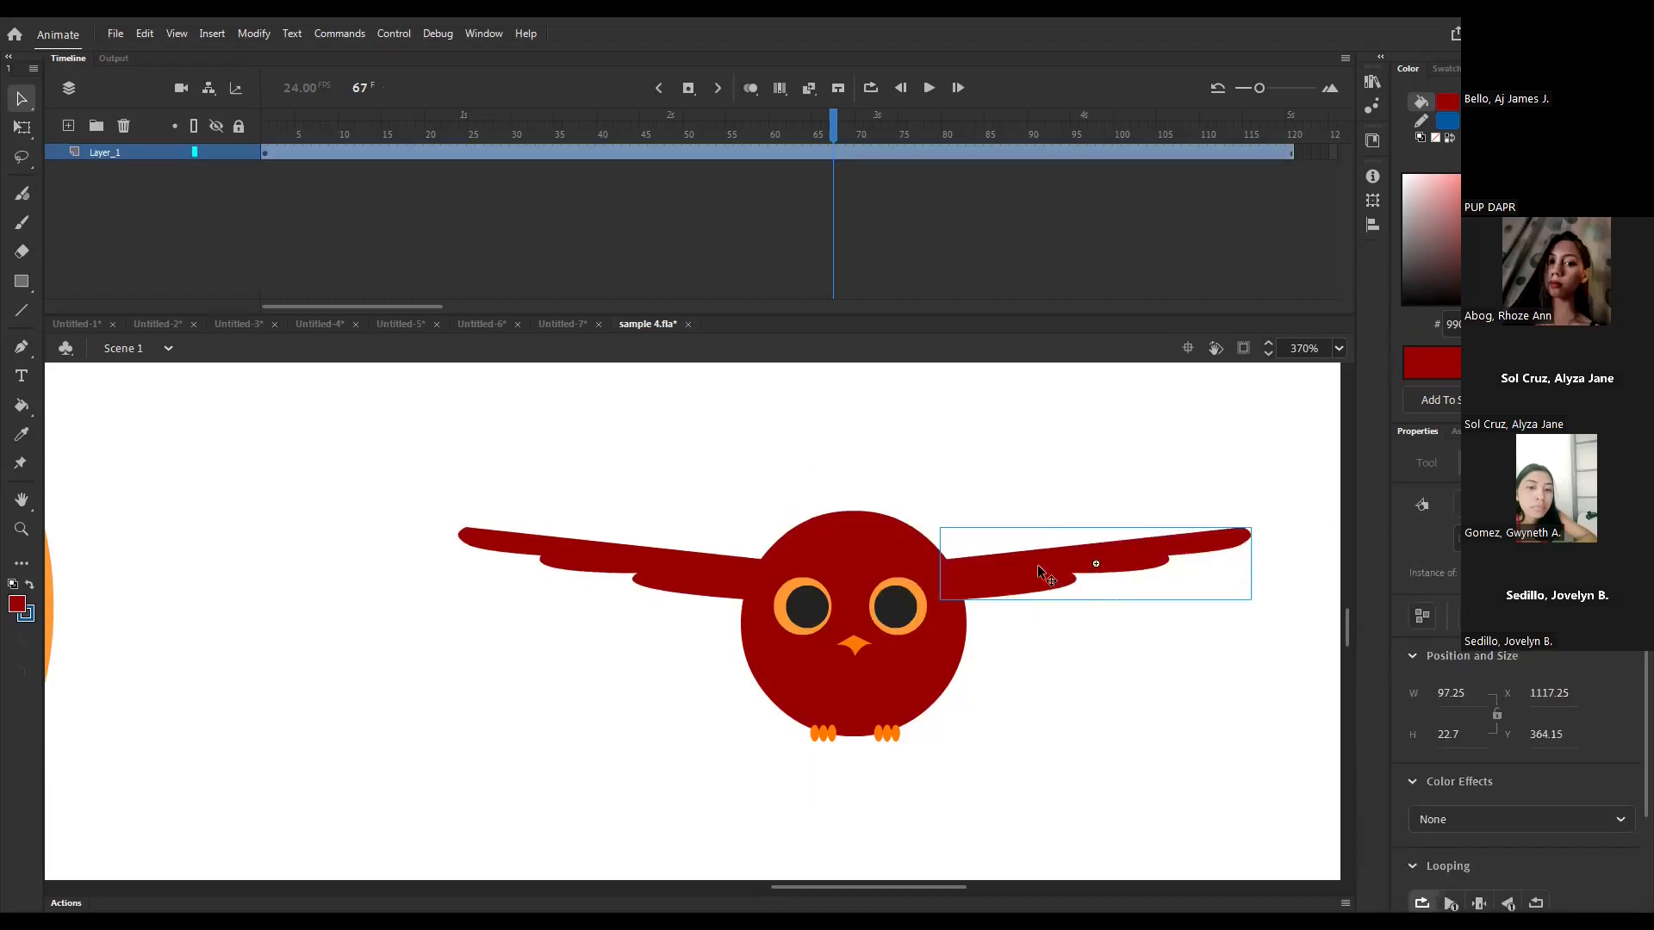
{"action": "left_click", "coordinate": [682, 452]}
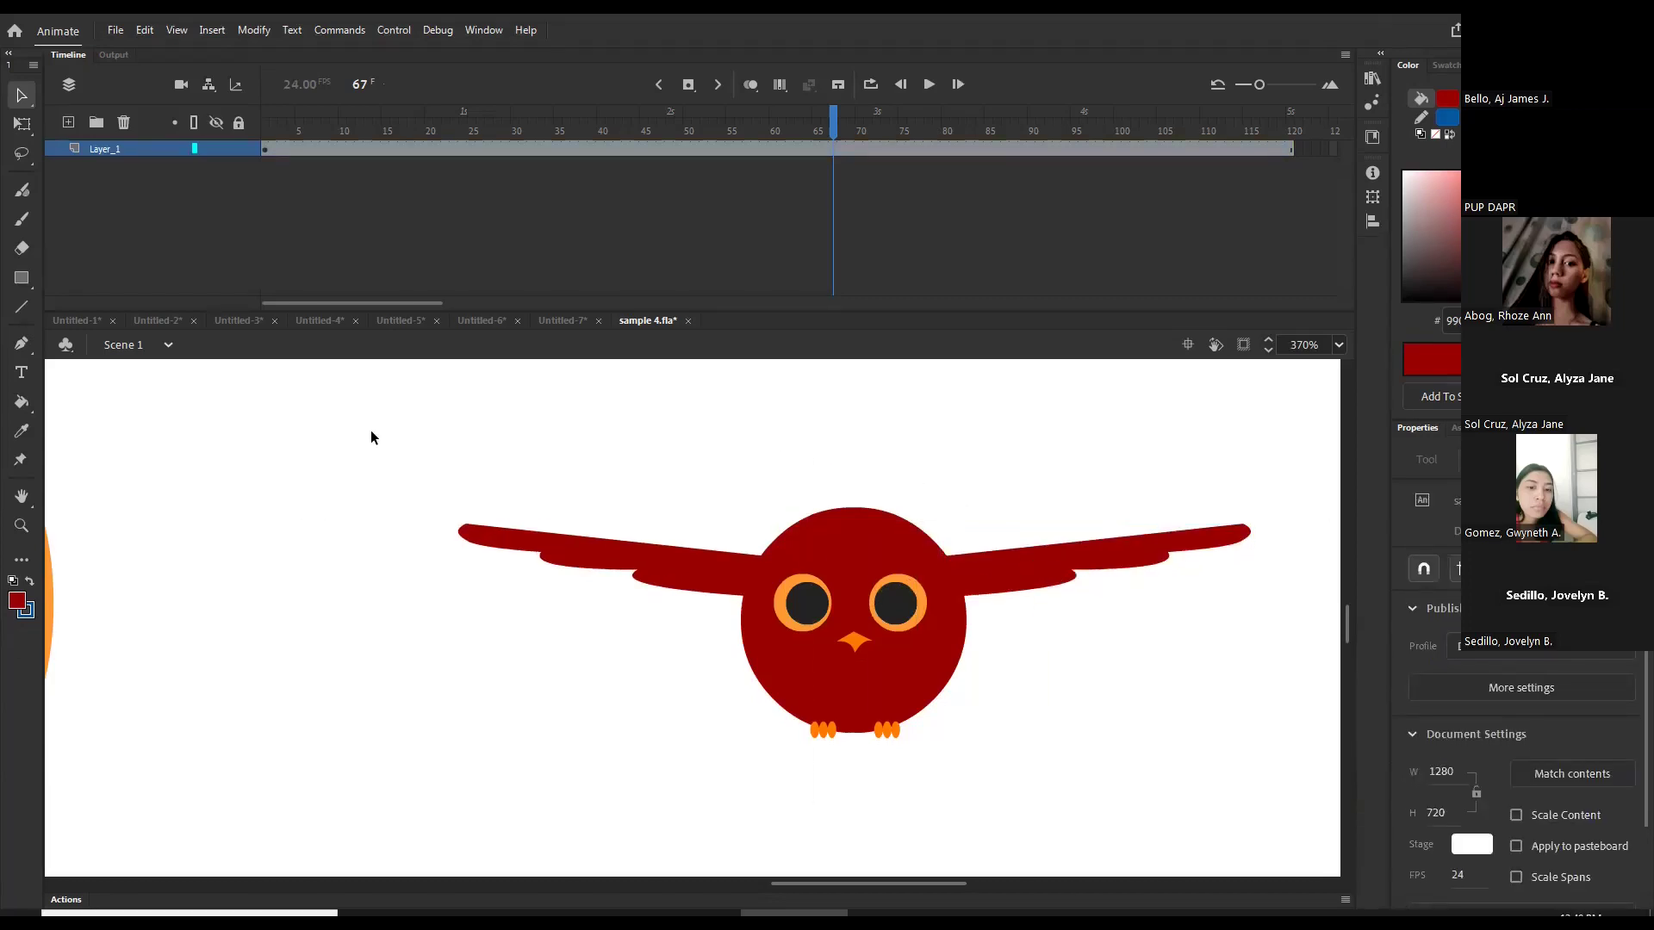
- Combine all the bird's parts into one graphic symbol and enlarge it to about 391 px wide
{"action": "key", "text": "ctrl+a"}
{"action": "key", "text": "F8"}
{"action": "key", "text": "Return"}
{"action": "key", "text": "ctrl+2"}
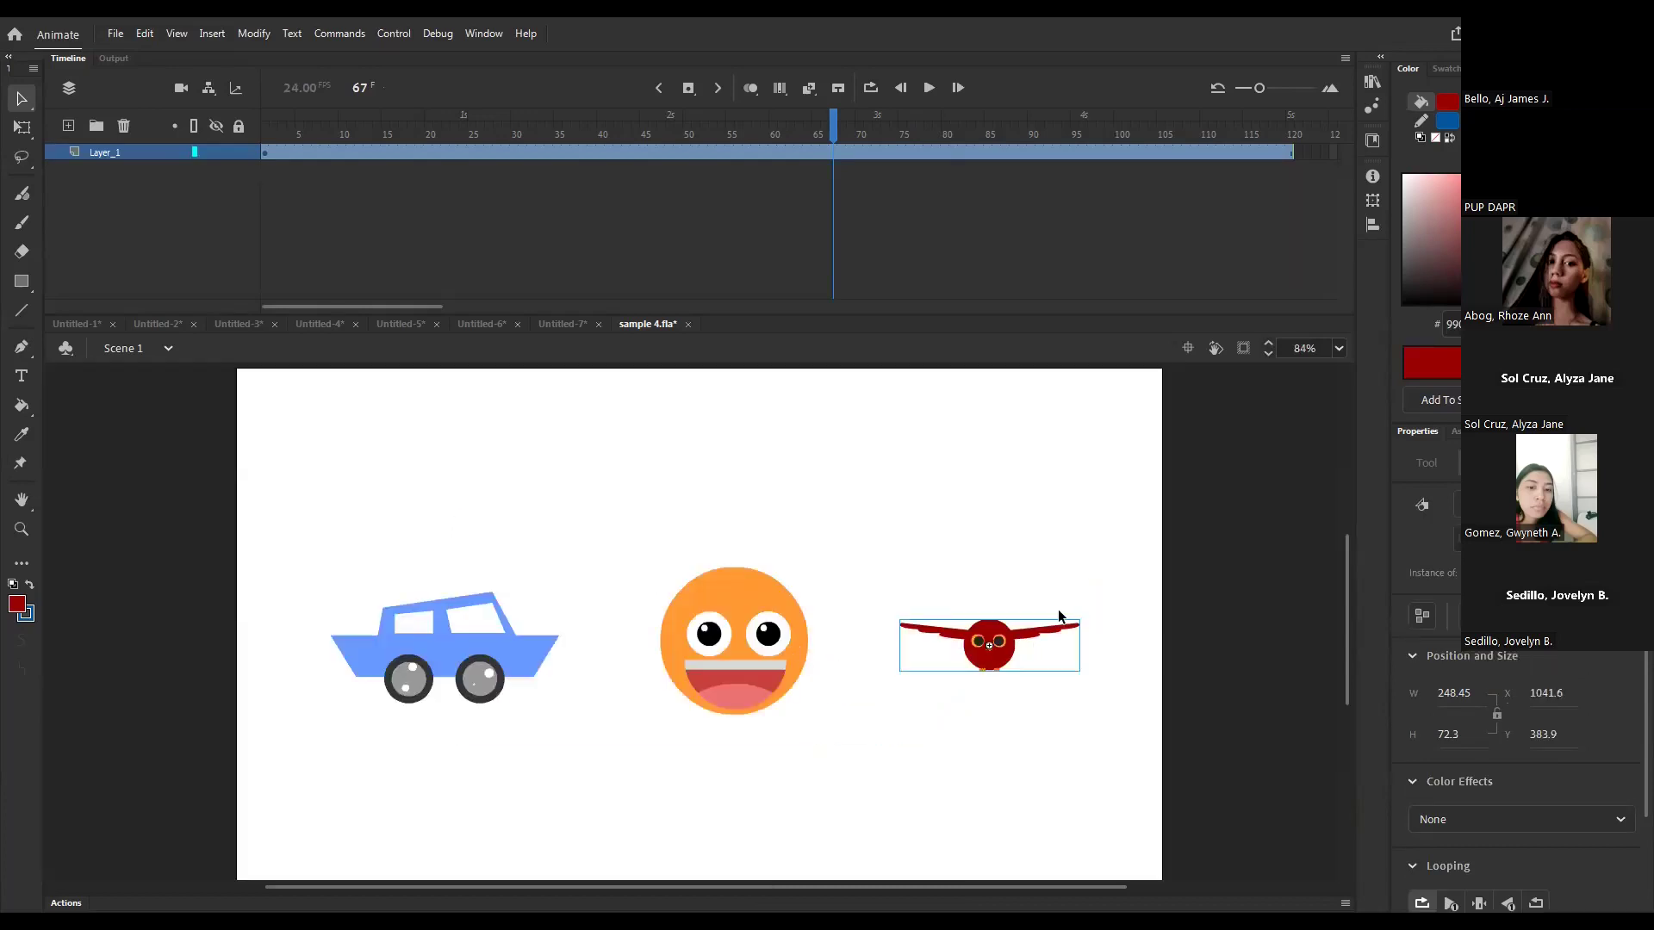
{"action": "key", "text": "q"}
{"action": "left_click_drag", "start_coordinate": [1080, 621], "coordinate": [1131, 605]}
{"action": "key", "text": "v"}
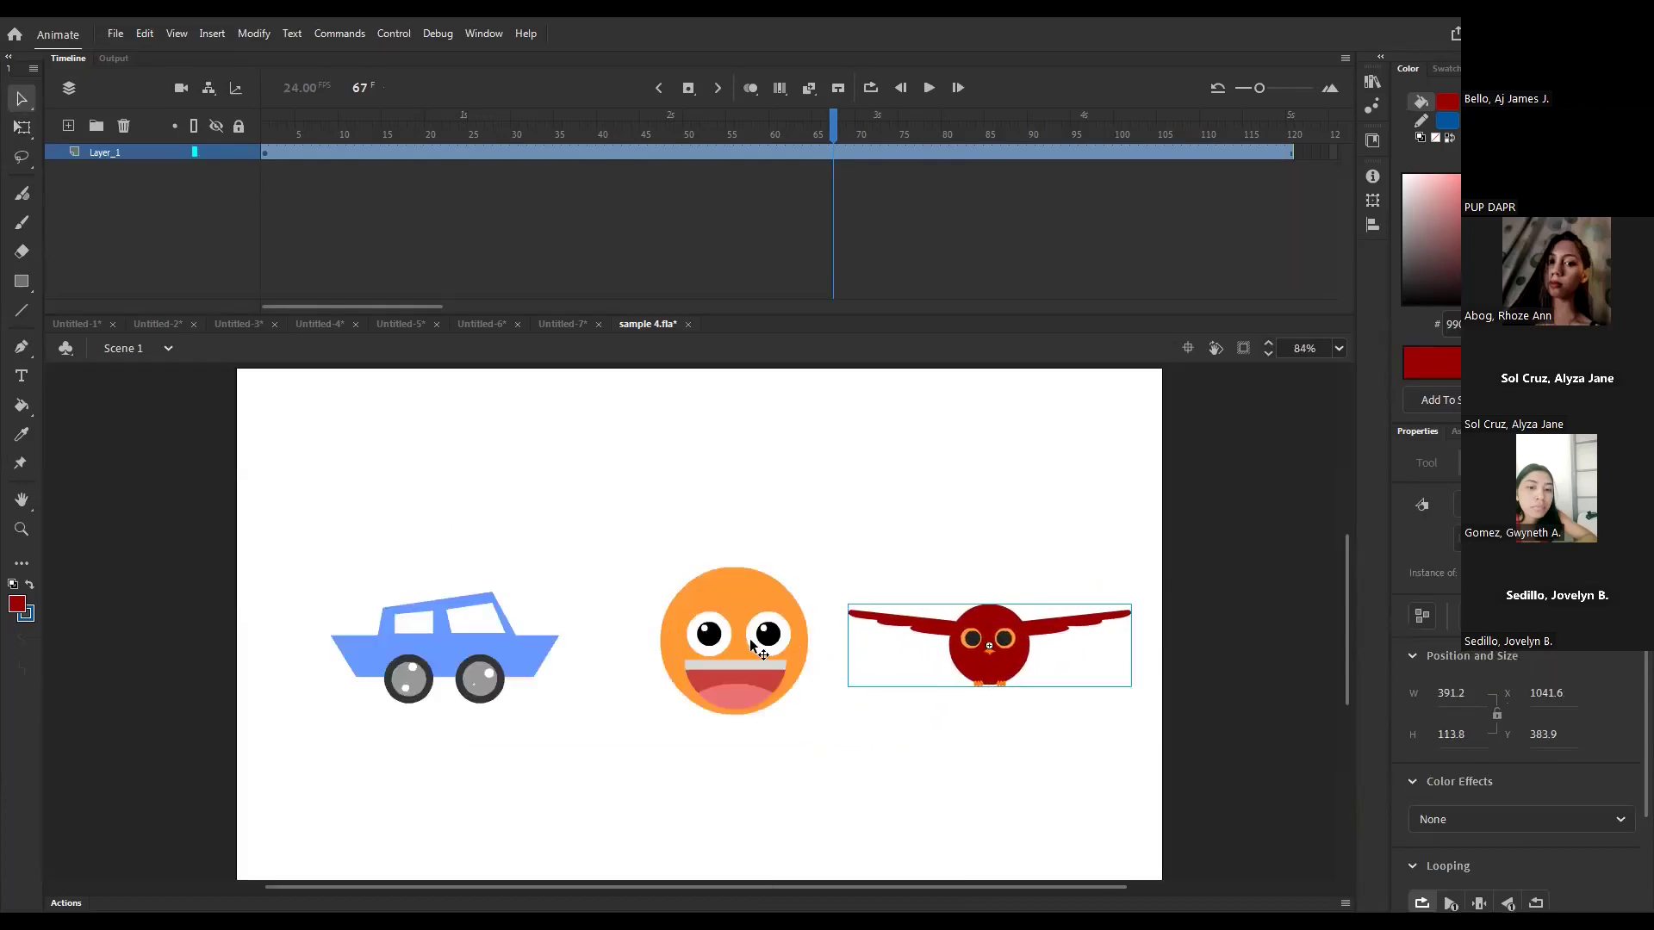
- Shift the smiley slightly toward the car and lower the bird to about Y 400 px
{"action": "left_click_drag", "start_coordinate": [751, 642], "coordinate": [721, 642]}
{"action": "left_click_drag", "start_coordinate": [993, 646], "coordinate": [1000, 658]}
{"action": "left_click", "coordinate": [985, 575]}
- Open the bird symbol for editing and distribute its parts to separate layers
{"action": "key", "text": "ctrl+="}
{"action": "left_click_drag", "start_coordinate": [1303, 642], "coordinate": [926, 620]}
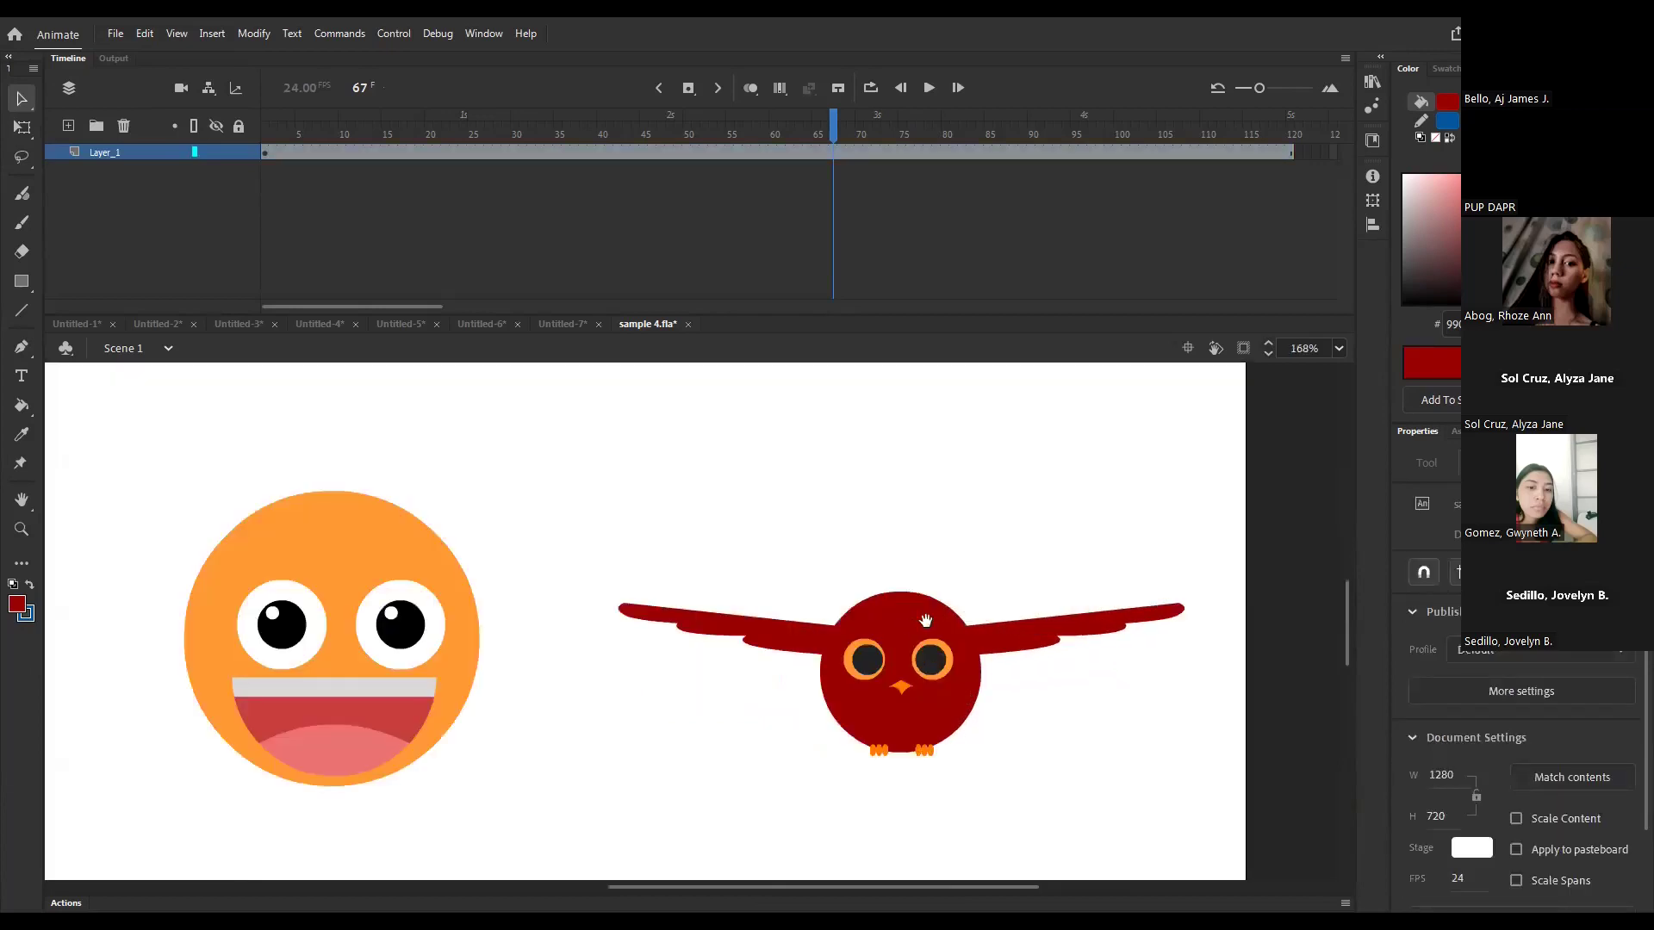
{"action": "left_click", "coordinate": [892, 680]}
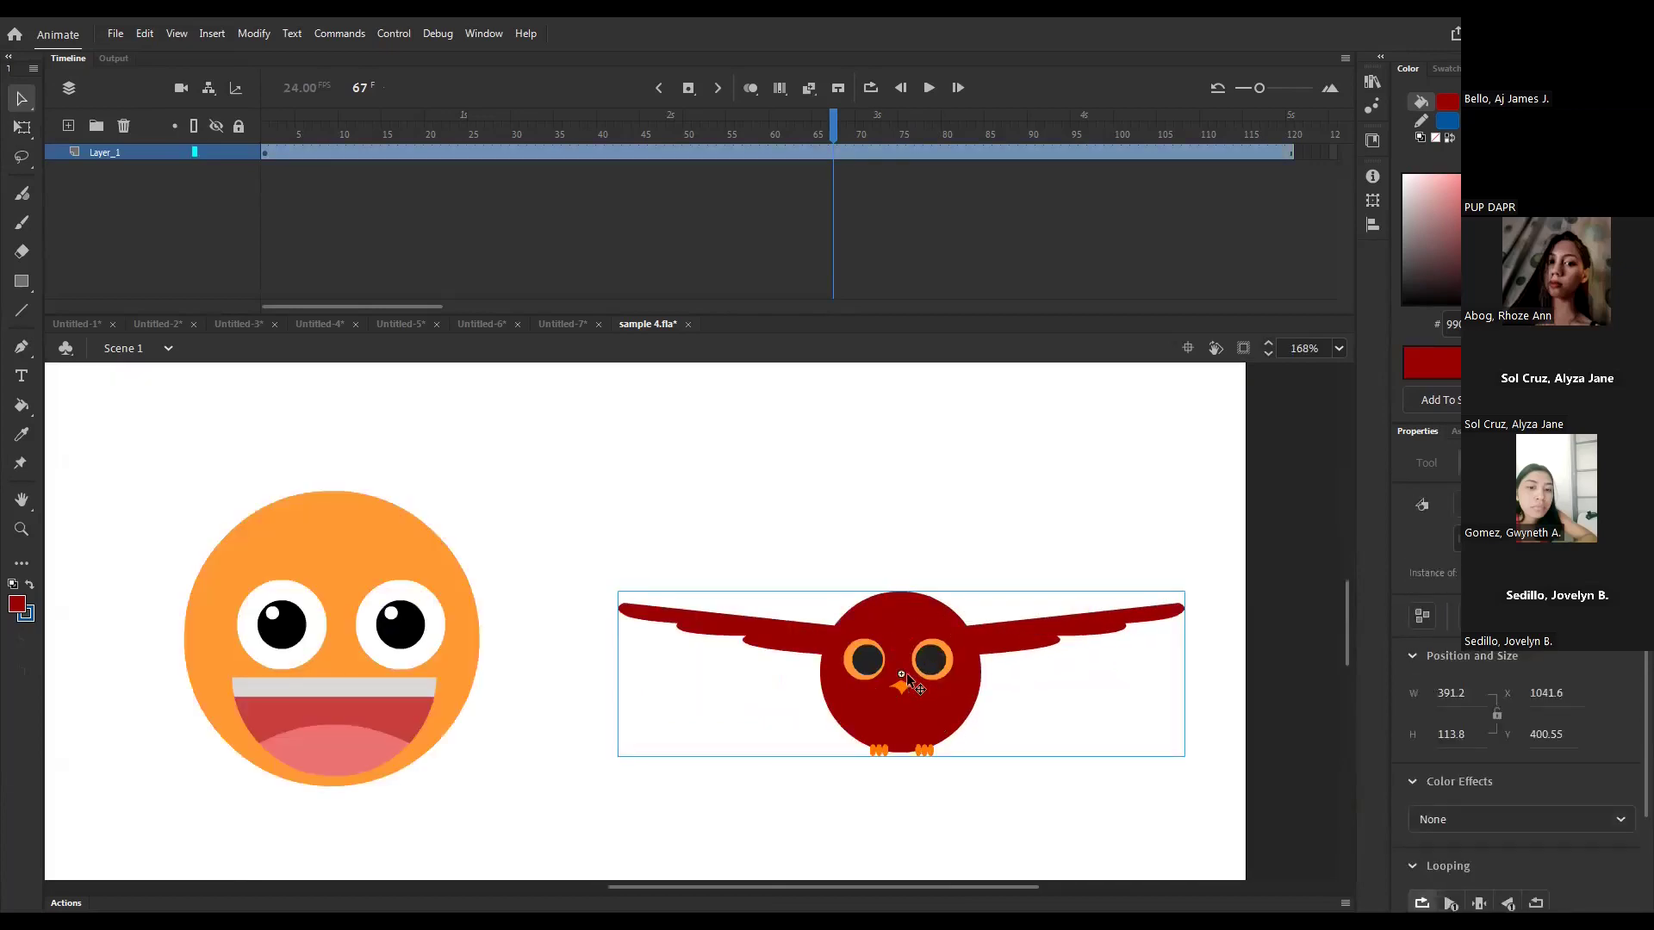
{"action": "double_click", "coordinate": [905, 630]}
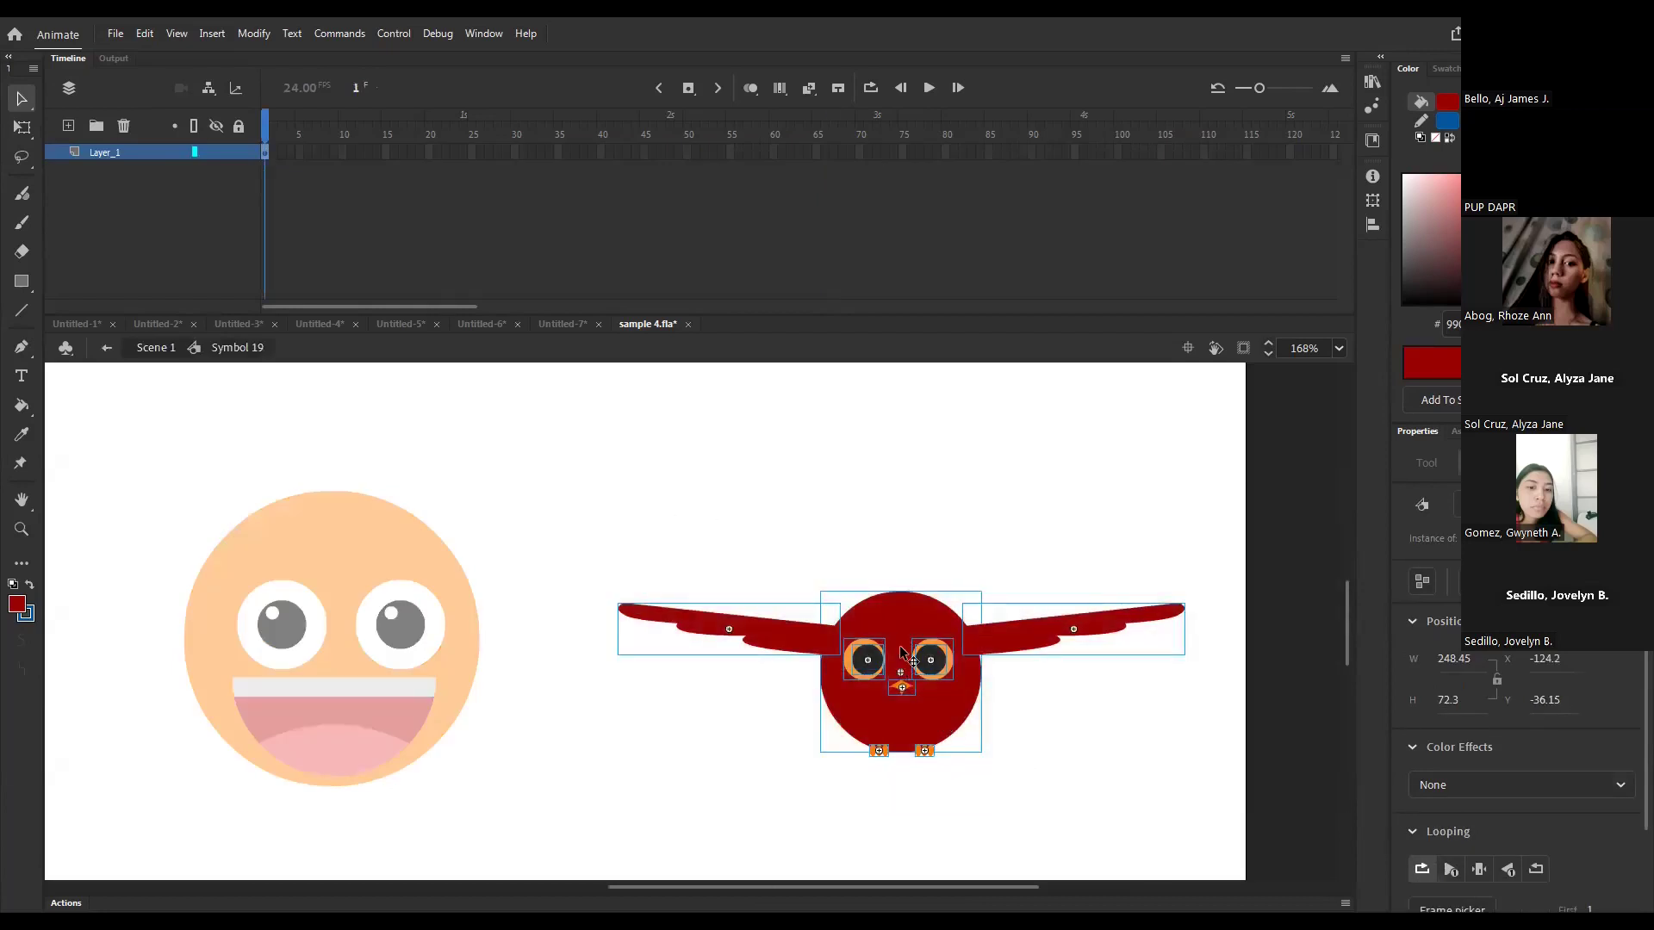
{"action": "right_click", "coordinate": [899, 645]}
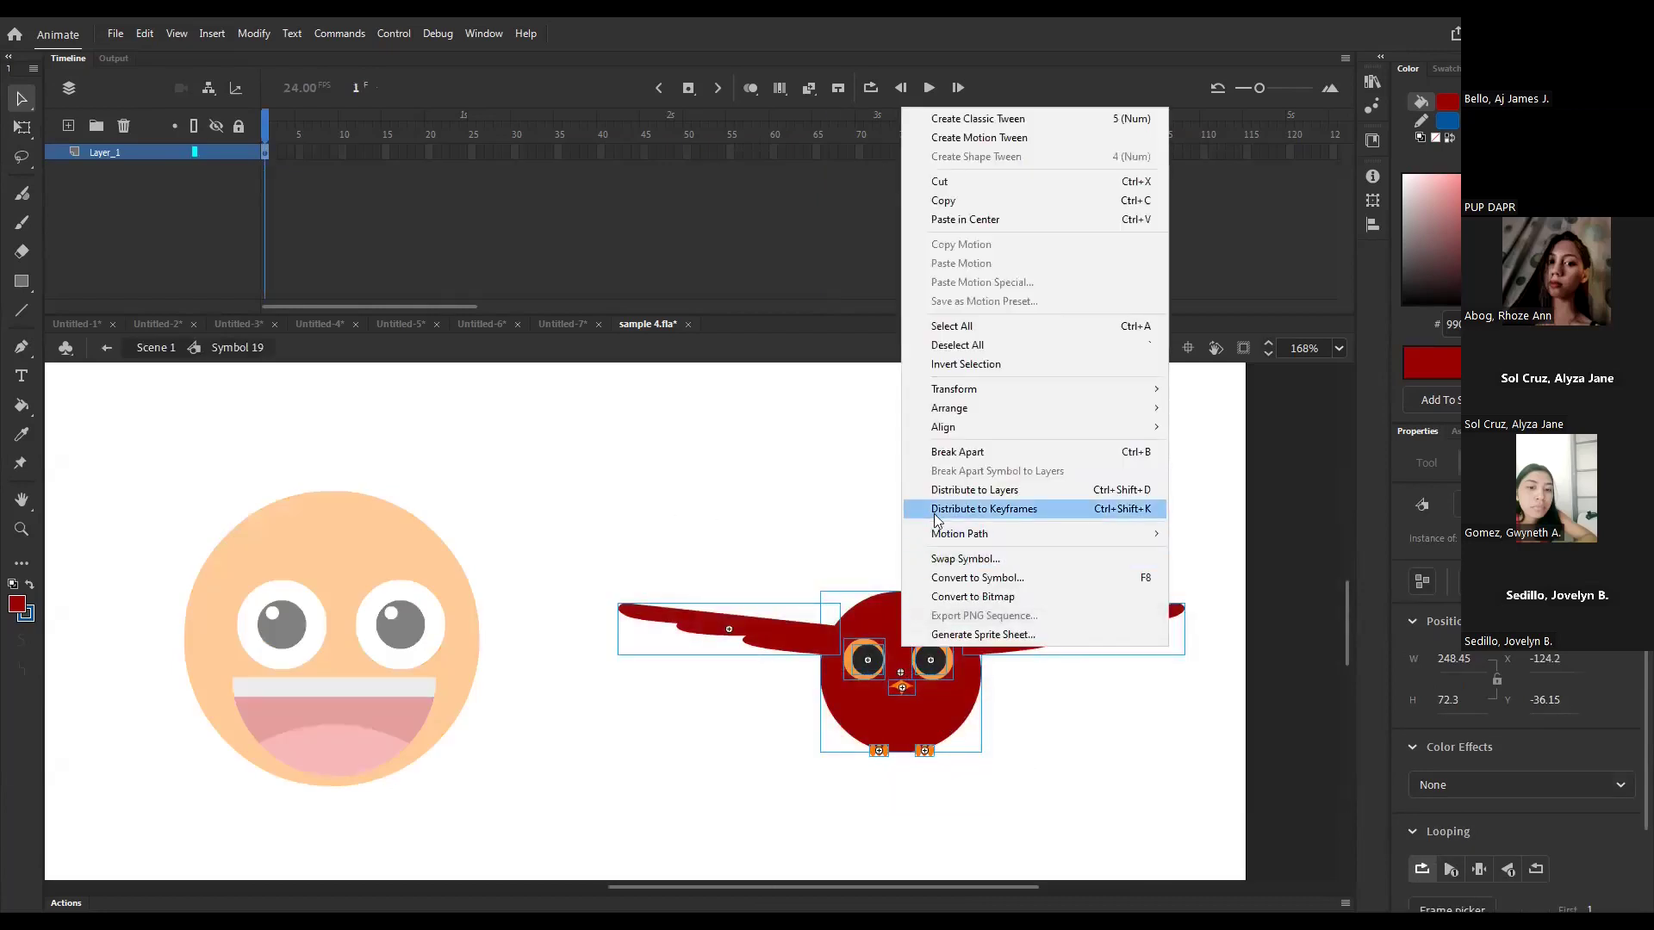
{"action": "left_click", "coordinate": [945, 489]}
{"action": "left_click", "coordinate": [599, 441]}
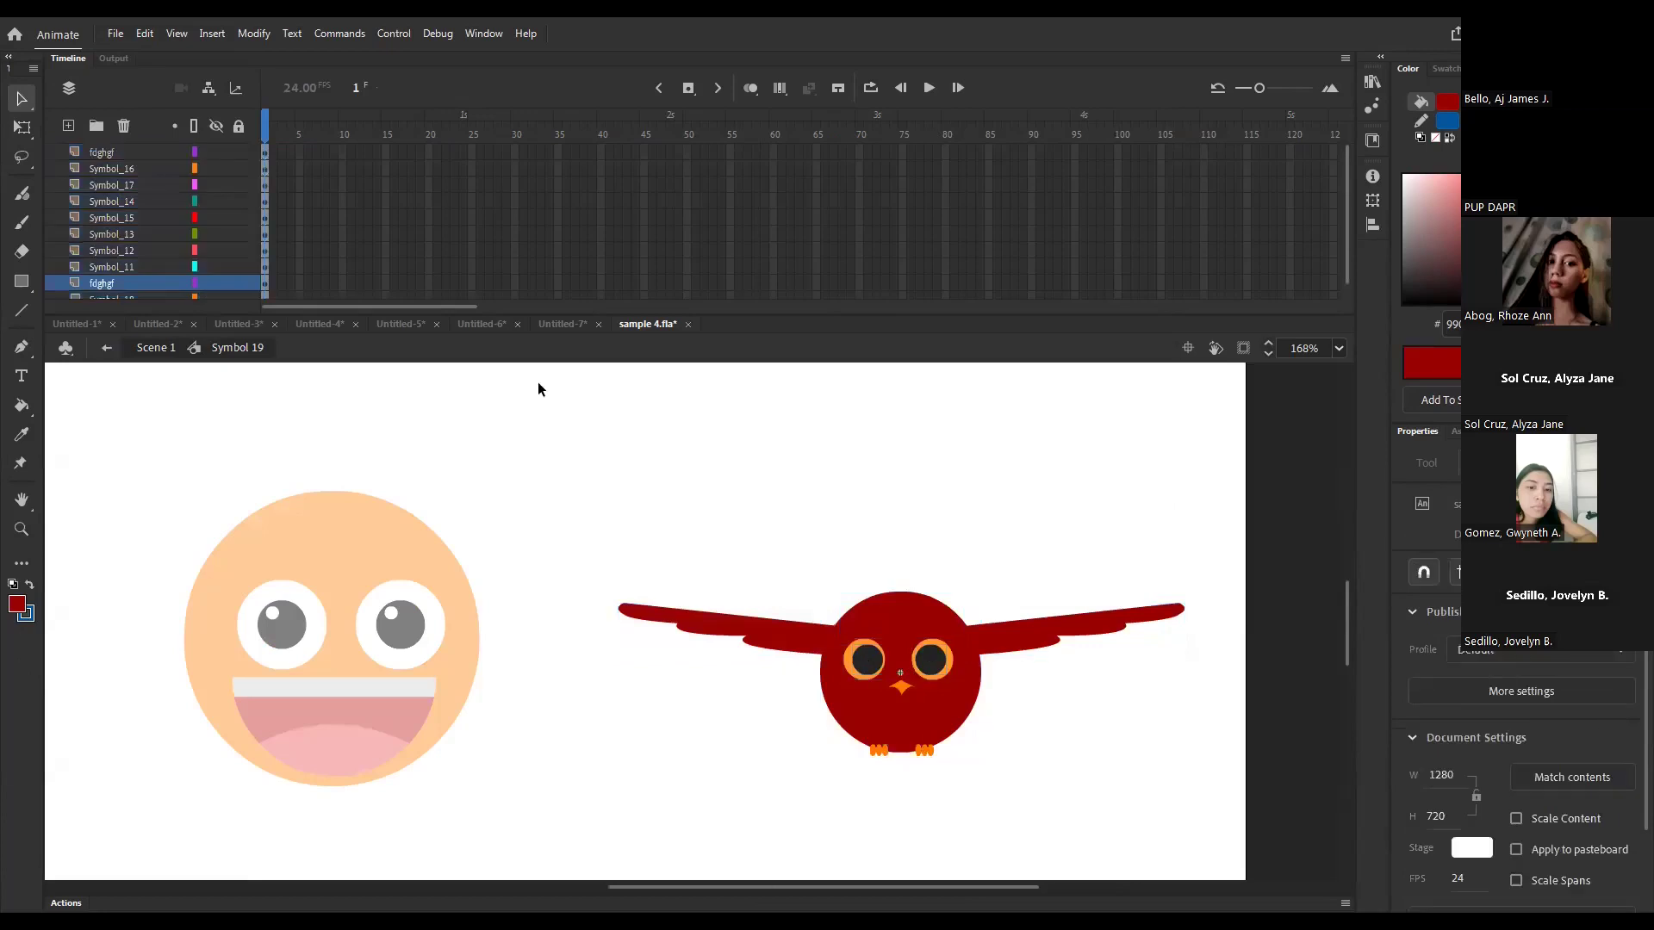
- Enlarge the timeline area to show all the bird's layers and extend every layer to frame 15
{"action": "mouse_move", "coordinate": [396, 312]}
{"action": "left_mouse_down"}
{"action": "mouse_move", "coordinate": [395, 368]}
{"action": "mouse_move", "coordinate": [410, 332]}
{"action": "left_mouse_up"}
{"action": "key", "text": "F5"}
{"action": "key", "text": "F5"}
{"action": "key", "text": "F5"}
{"action": "key", "text": "F5"}
{"action": "key", "text": "F5"}
{"action": "key", "text": "F5"}
{"action": "key", "text": "F5"}
{"action": "key", "text": "F5"}
{"action": "key", "text": "F5"}
{"action": "key", "text": "F5"}
{"action": "key", "text": "F5"}
{"action": "key", "text": "F5"}
{"action": "key", "text": "F5"}
{"action": "key", "text": "F5"}
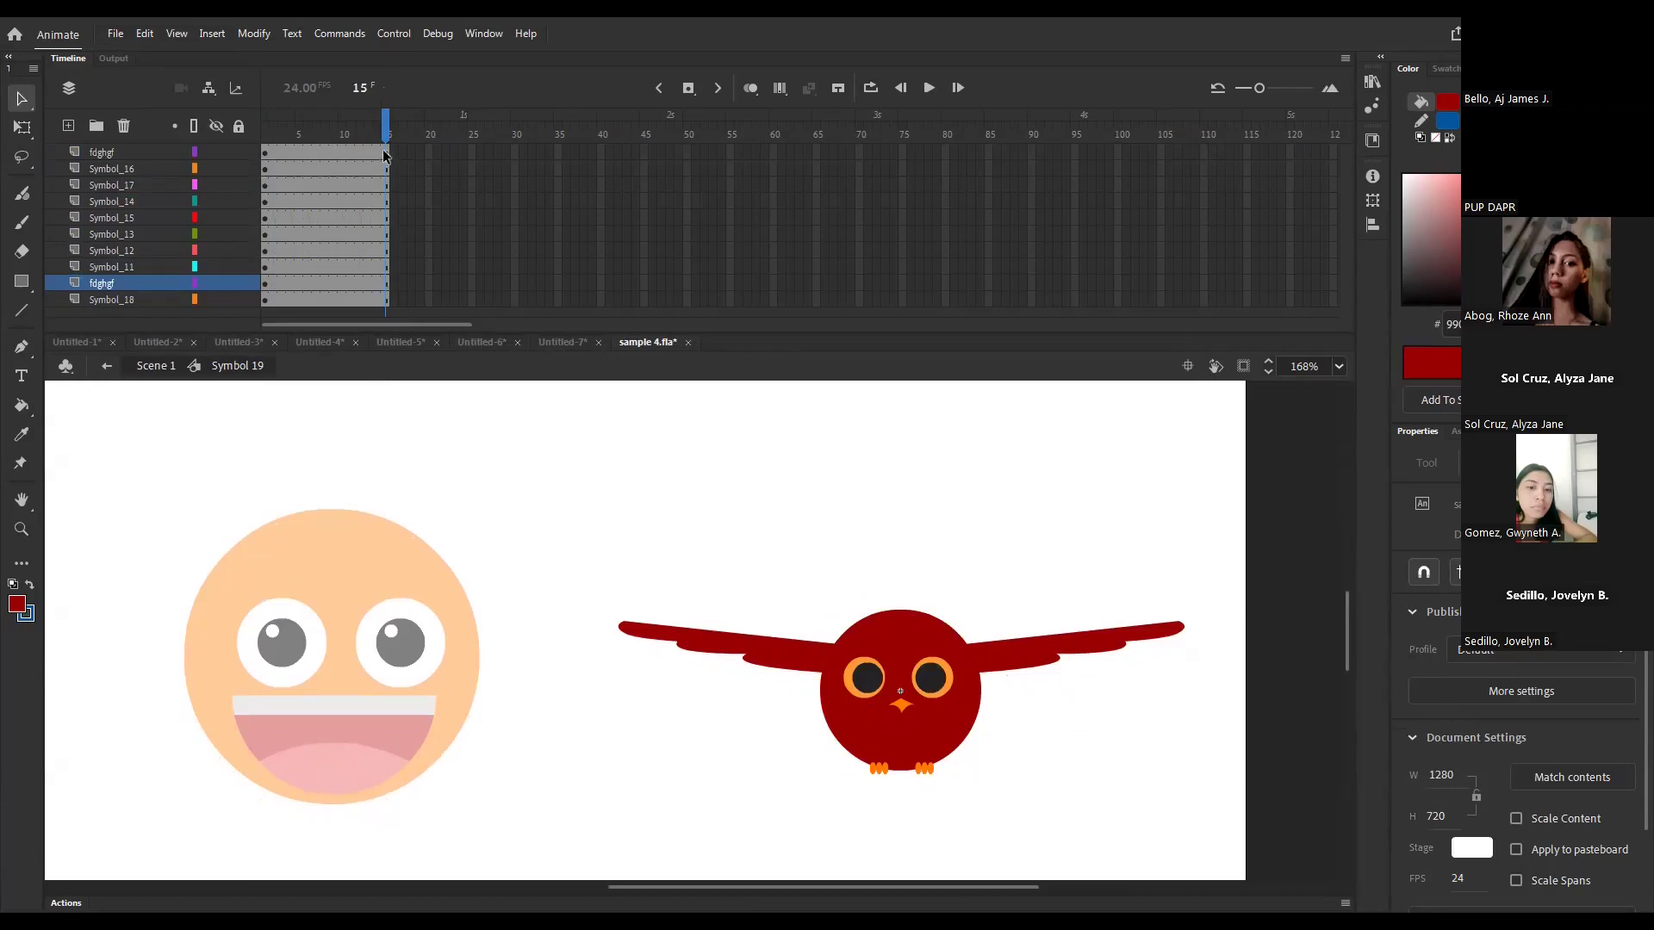
{"action": "left_click_drag", "start_coordinate": [386, 157], "coordinate": [387, 301]}
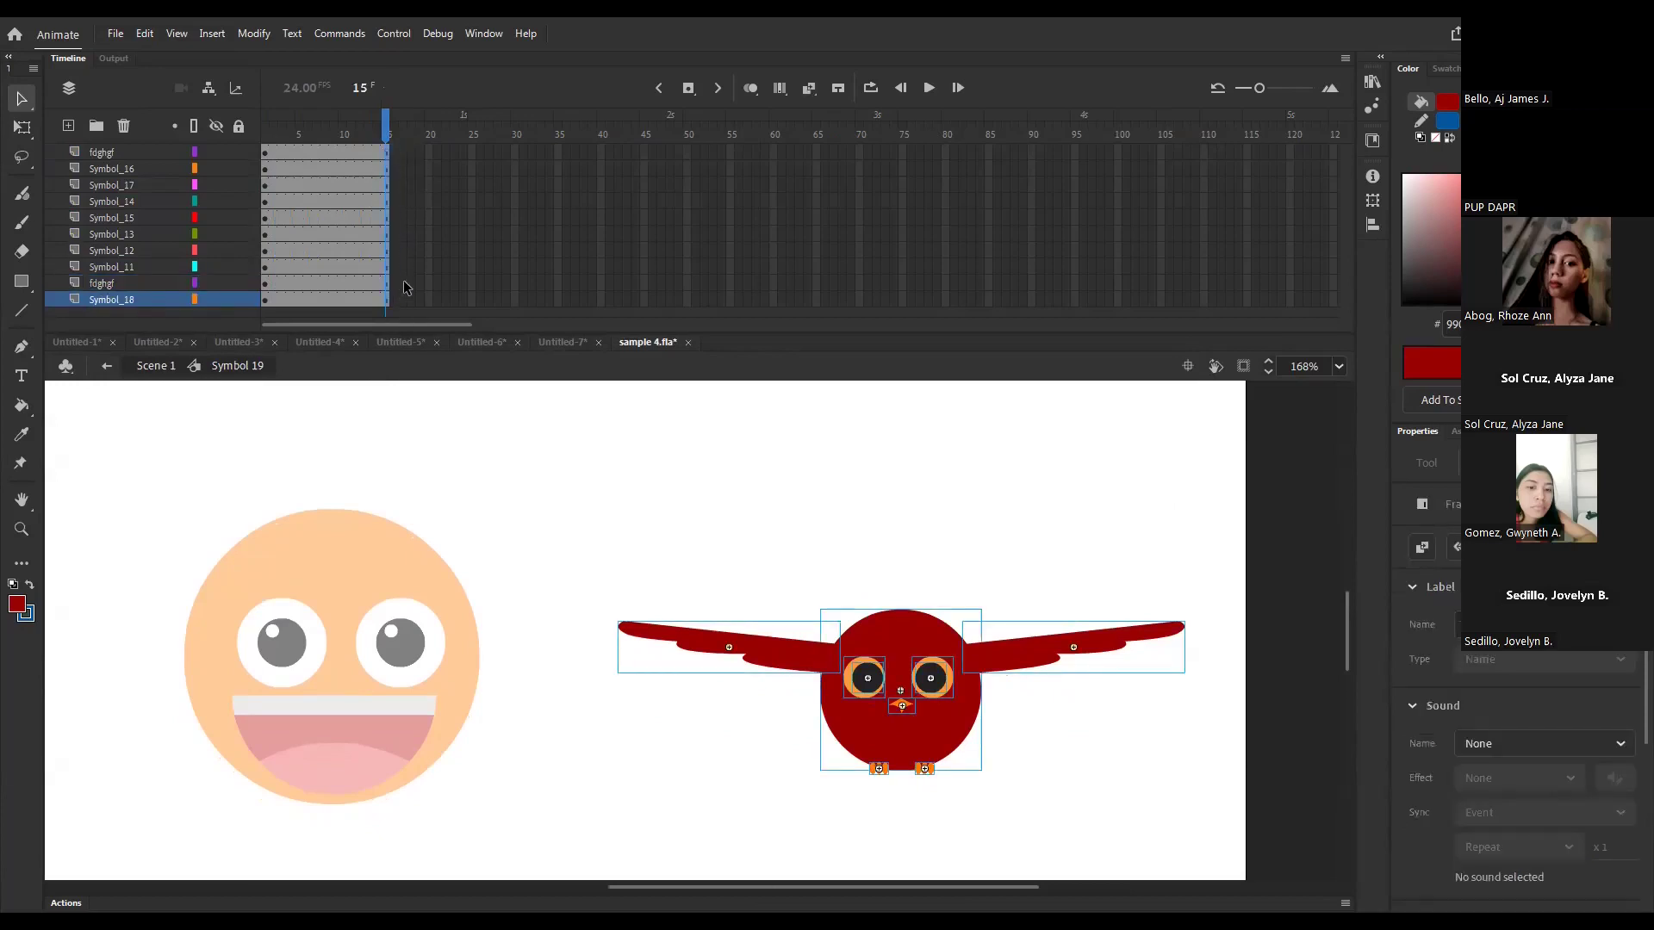
{"action": "key", "text": "F6"}
{"action": "left_click", "coordinate": [317, 134]}
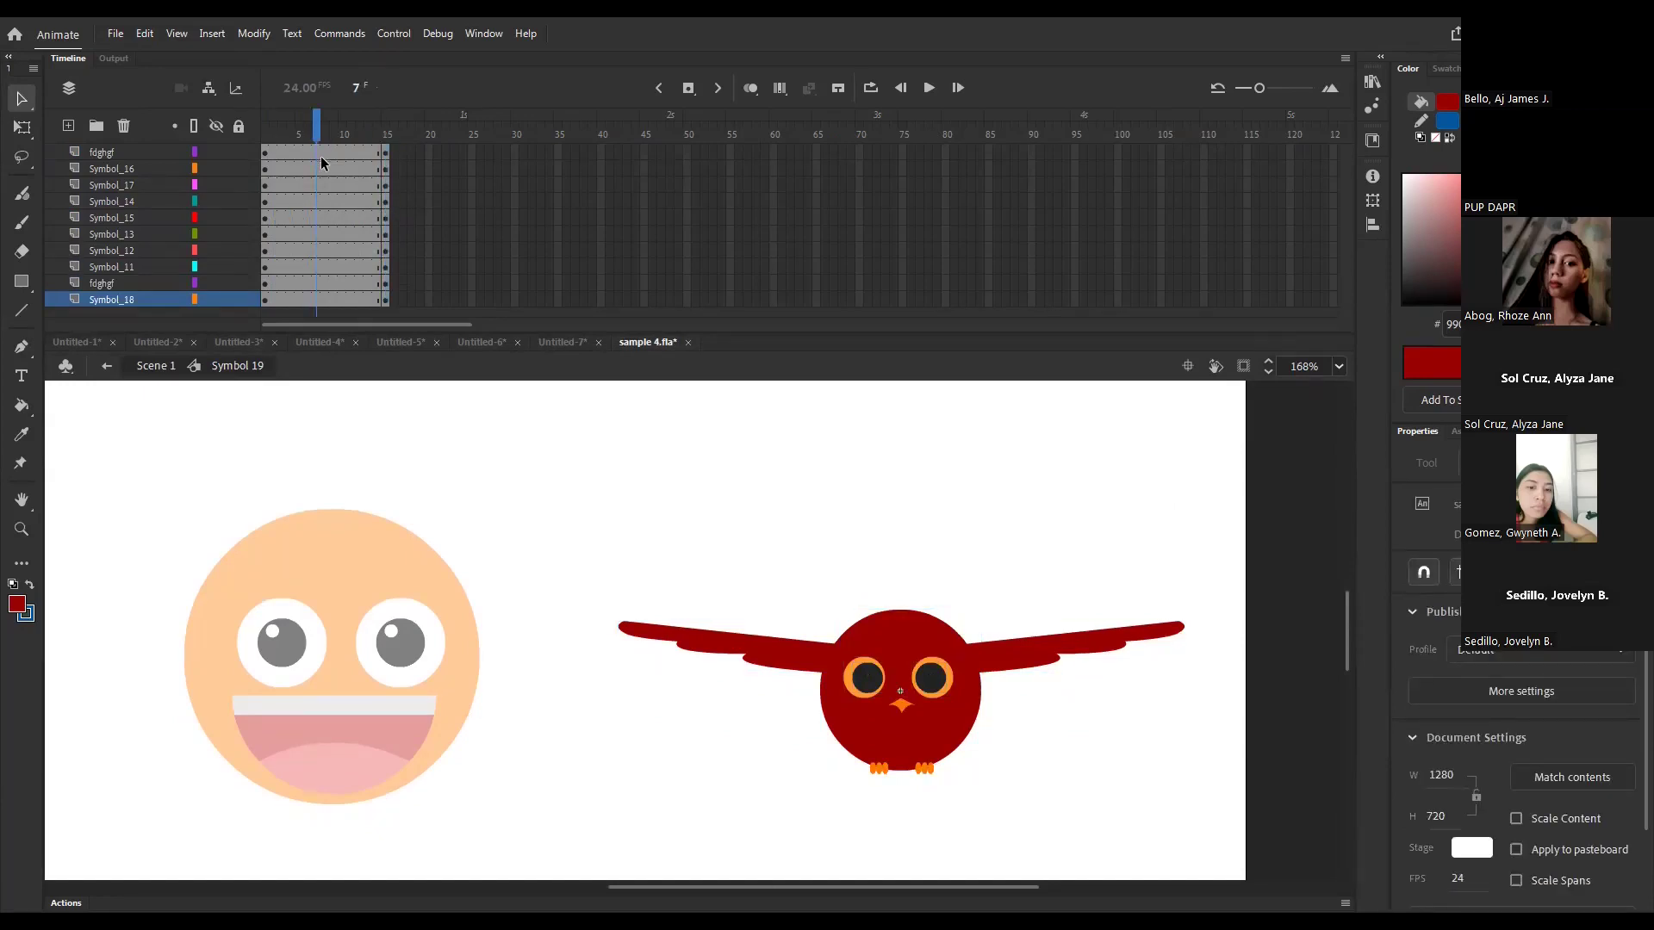
{"action": "left_click_drag", "start_coordinate": [322, 154], "coordinate": [328, 295]}
{"action": "left_click", "coordinate": [746, 543]}
{"action": "left_click", "coordinate": [713, 648]}
{"action": "key", "text": "q"}
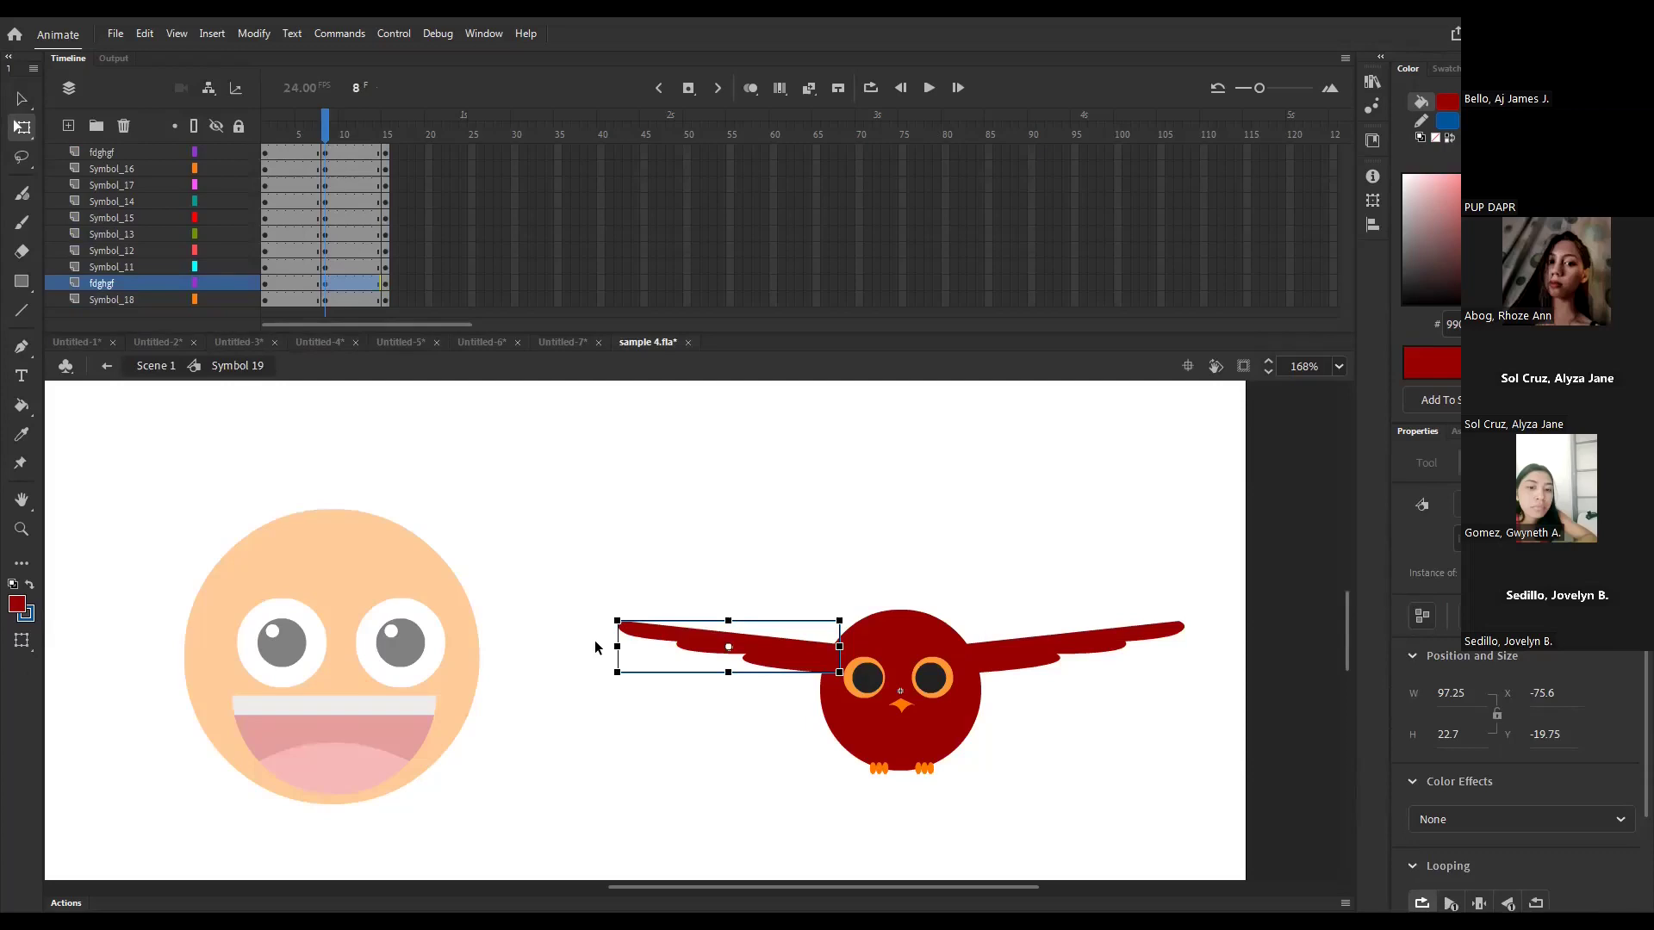
{"action": "key", "text": "ctrl+z"}
{"action": "key", "text": "ctrl+z"}
{"action": "key", "text": "ctrl+z"}
{"action": "key", "text": "ctrl+z"}
{"action": "key", "text": "ctrl+z"}
{"action": "key", "text": "ctrl+z"}
{"action": "key", "text": "ctrl+z"}
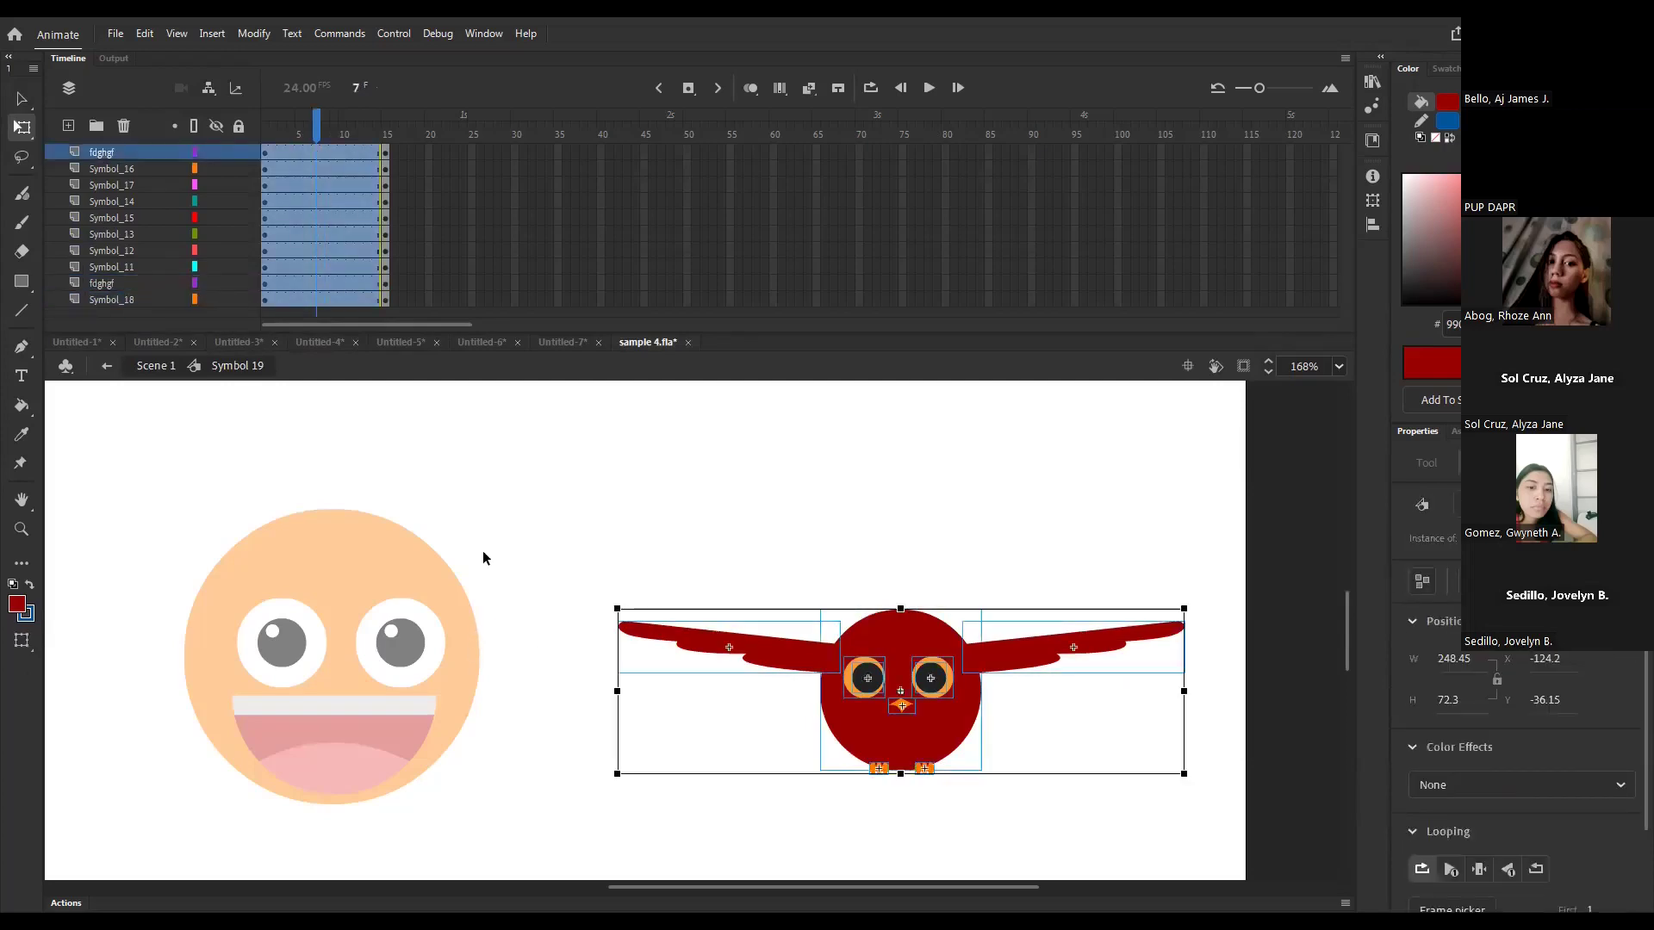
- Move each wing's transformation point from its centre to the joint with the bird's body
{"action": "left_click", "coordinate": [417, 531]}
{"action": "key", "text": "v"}
{"action": "left_click", "coordinate": [670, 654]}
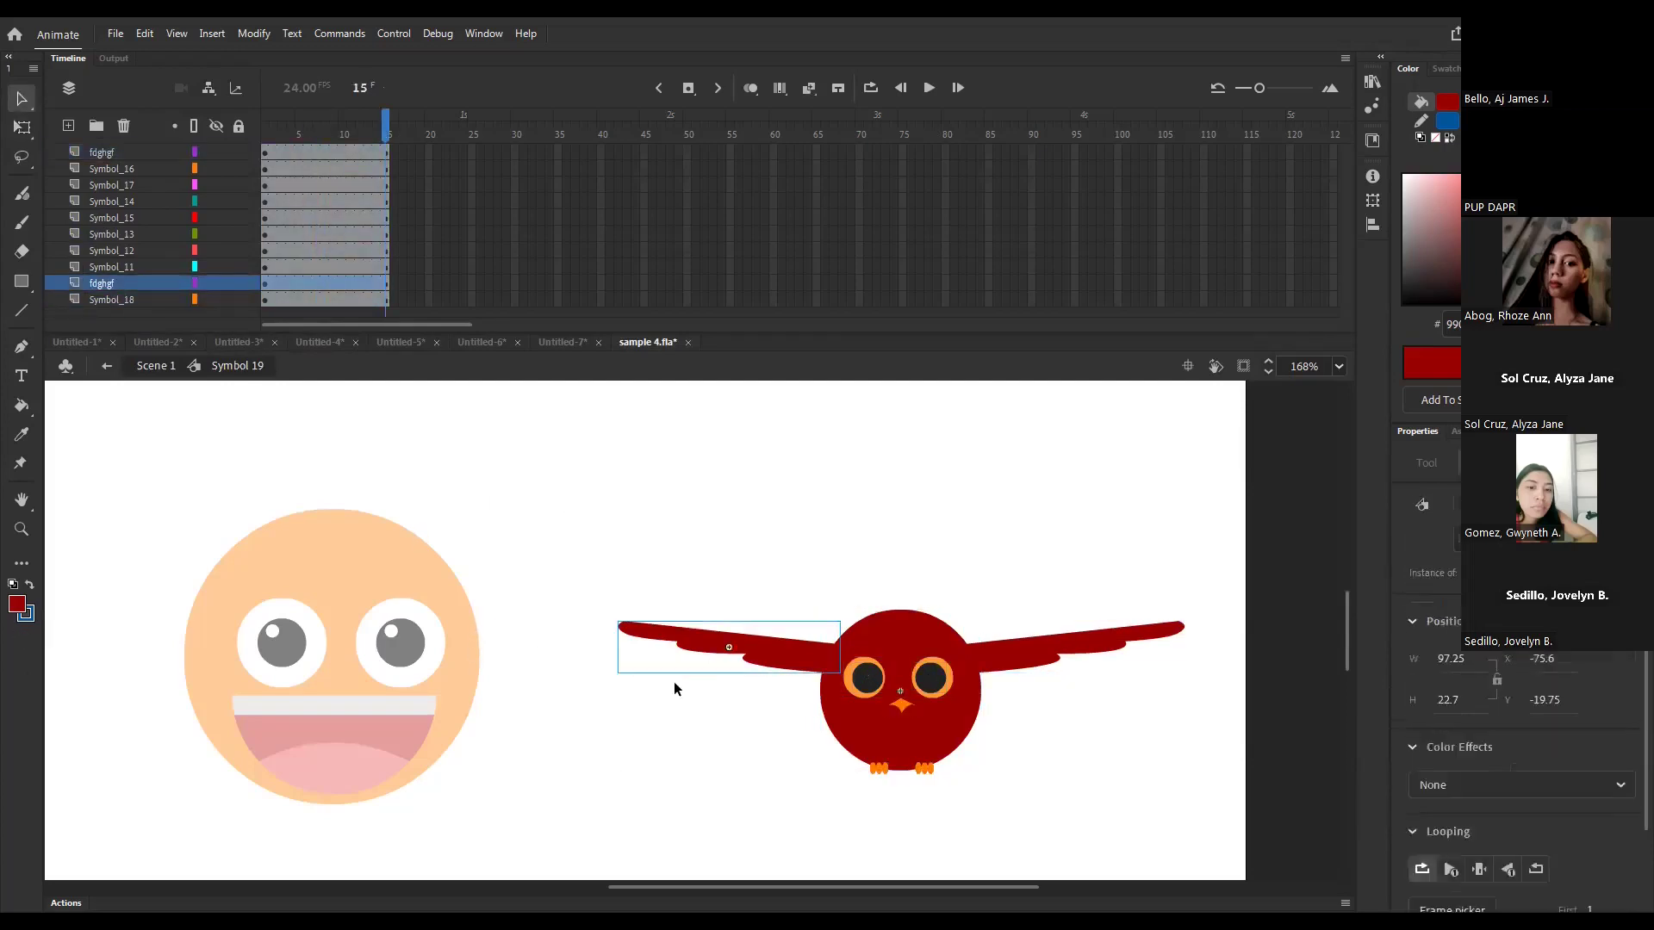
{"action": "key", "text": "ctrl+="}
{"action": "left_click_drag", "start_coordinate": [663, 678], "coordinate": [759, 689]}
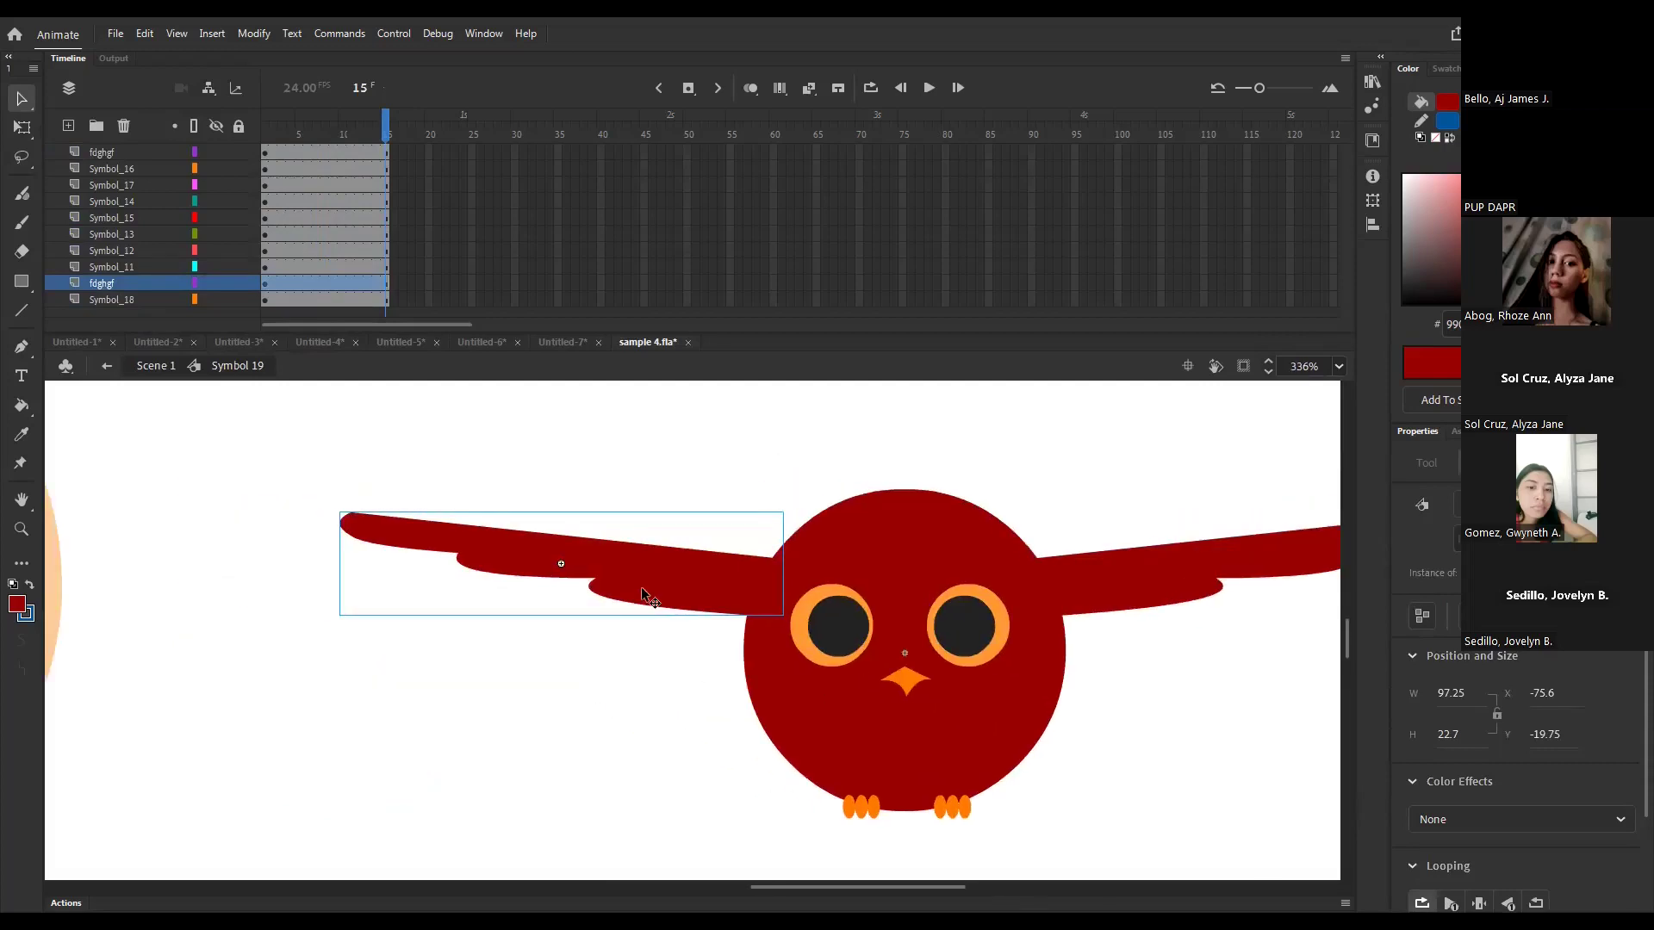
{"action": "key", "text": "q"}
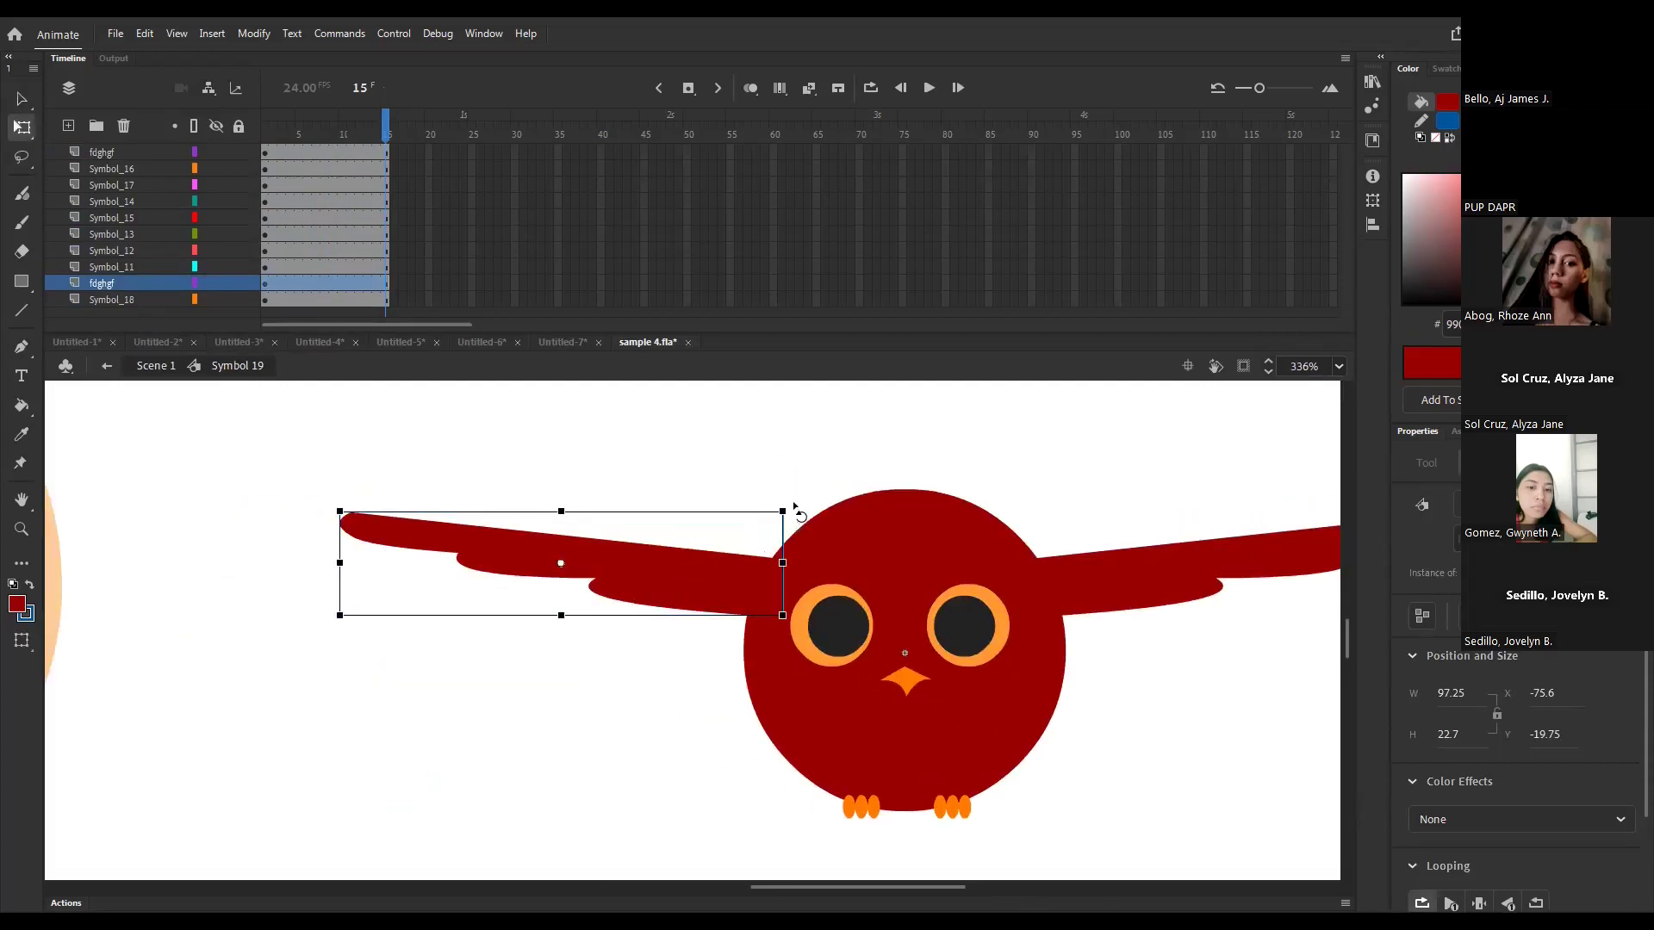
{"action": "left_click_drag", "start_coordinate": [801, 549], "coordinate": [695, 499]}
{"action": "key", "text": "ctrl+z"}
{"action": "left_click_drag", "start_coordinate": [561, 565], "coordinate": [571, 564]}
{"action": "double_click", "coordinate": [775, 584]}
{"action": "left_click", "coordinate": [1129, 585]}
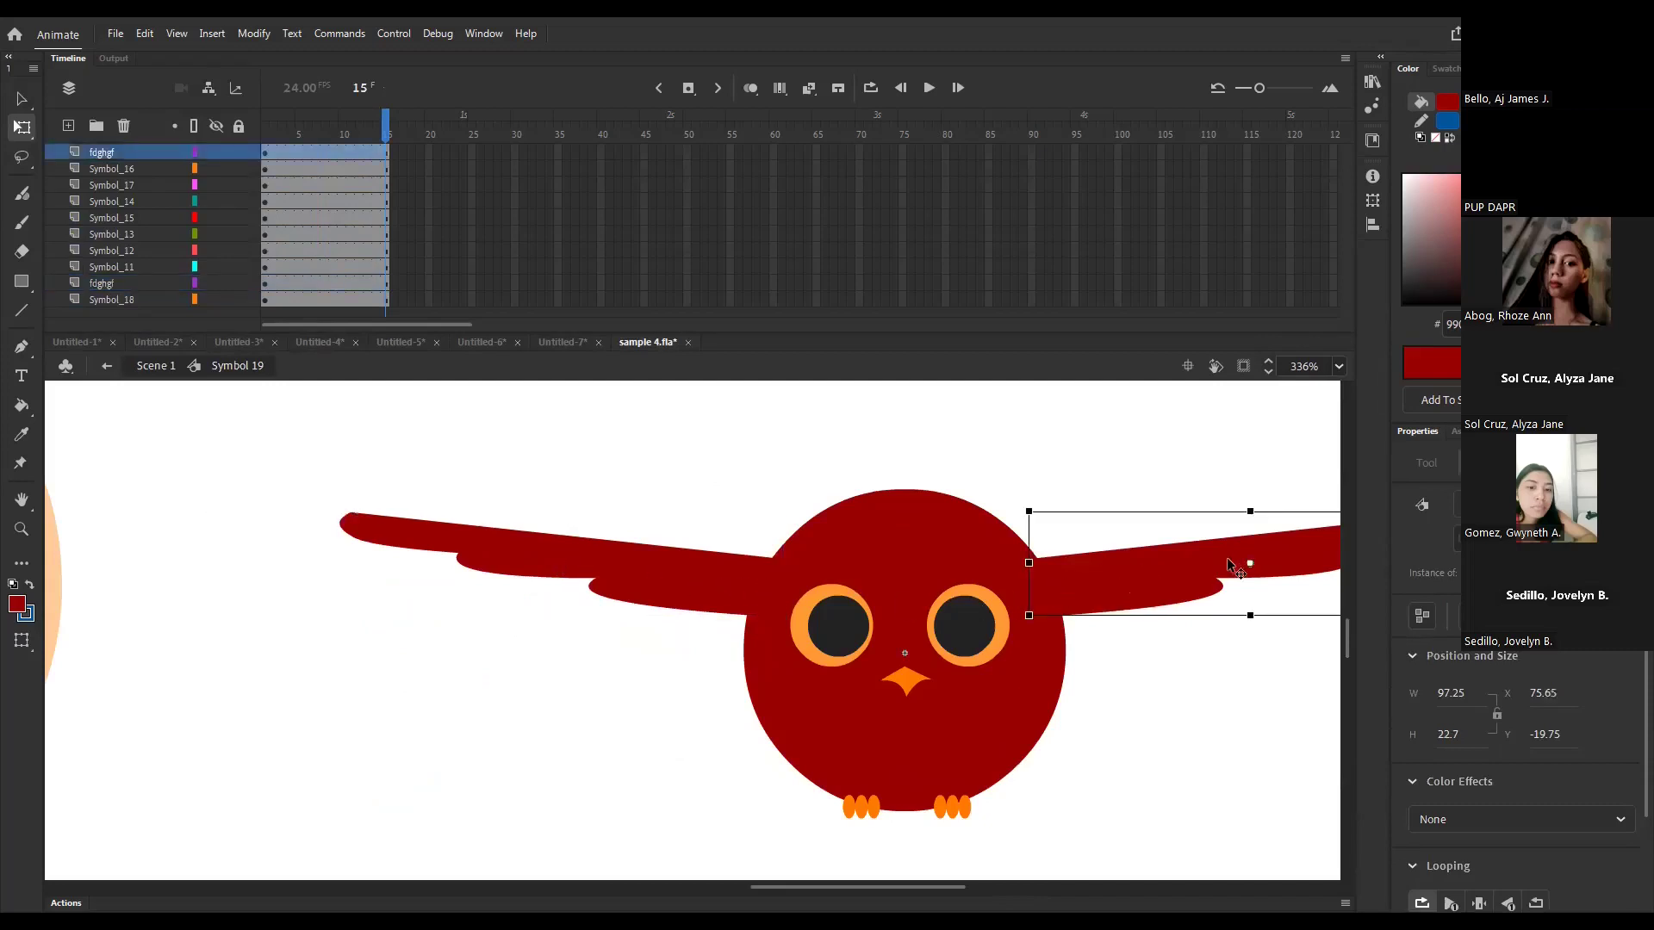
{"action": "left_click_drag", "start_coordinate": [1250, 565], "coordinate": [1043, 589]}
- Shift both wings' transformation points further inside the body, checking with trial rotations of the left wing that are undone
{"action": "left_click", "coordinate": [373, 529]}
{"action": "left_click_drag", "start_coordinate": [332, 515], "coordinate": [381, 600]}
{"action": "key", "text": "ctrl+z"}
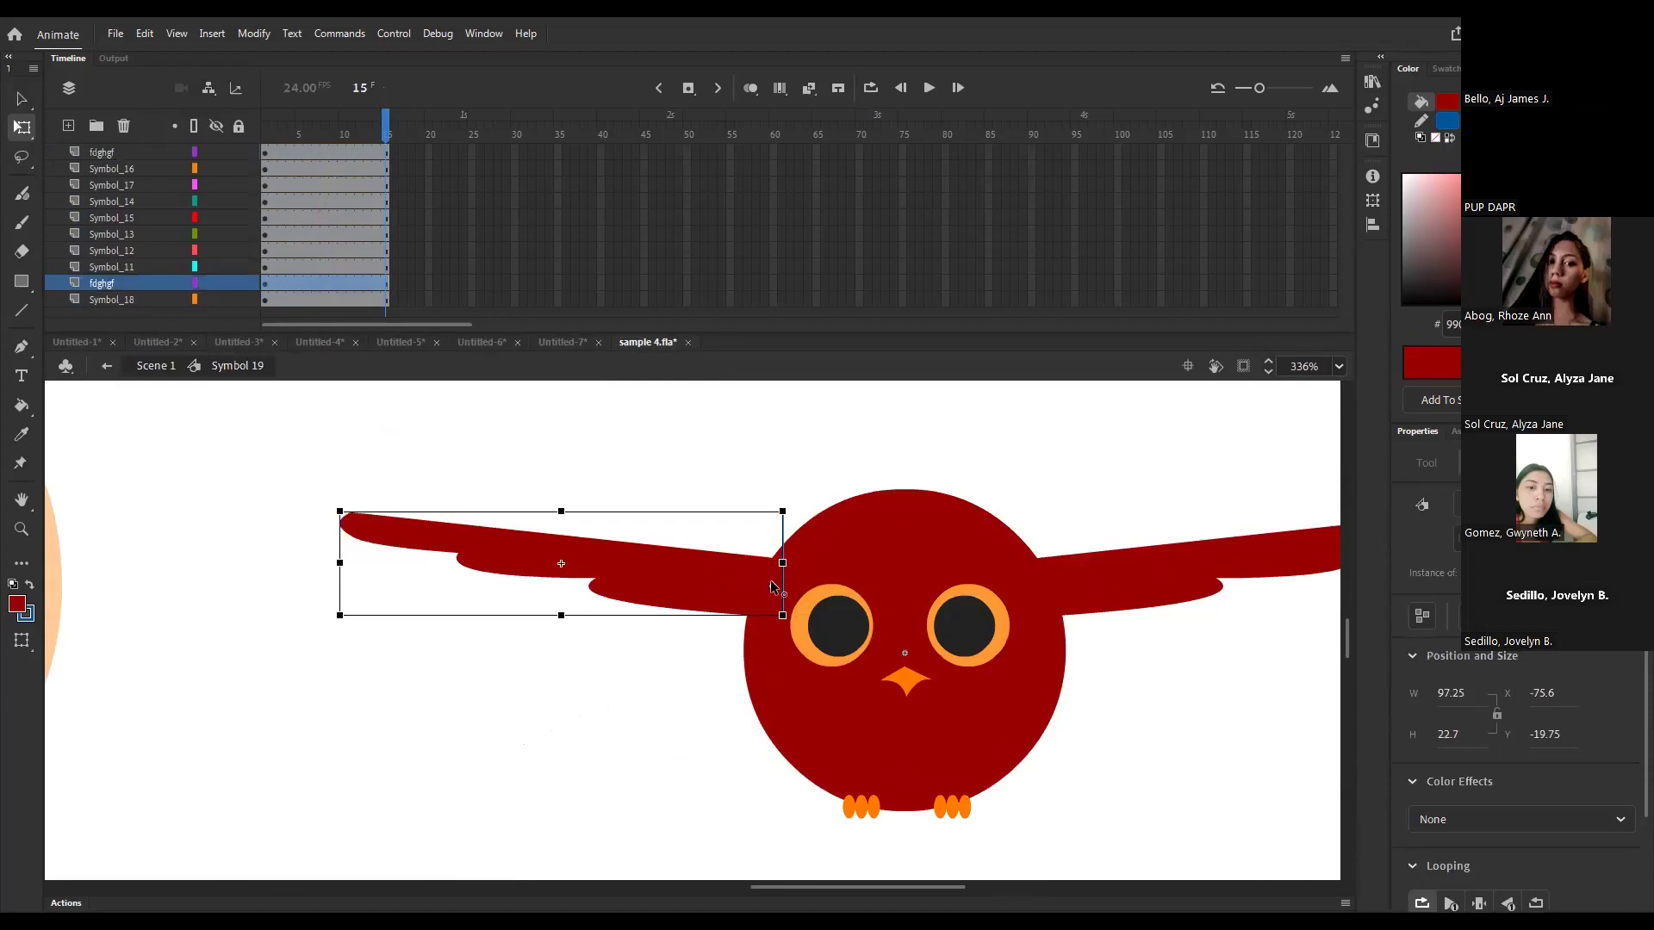
{"action": "left_click", "coordinate": [1092, 592]}
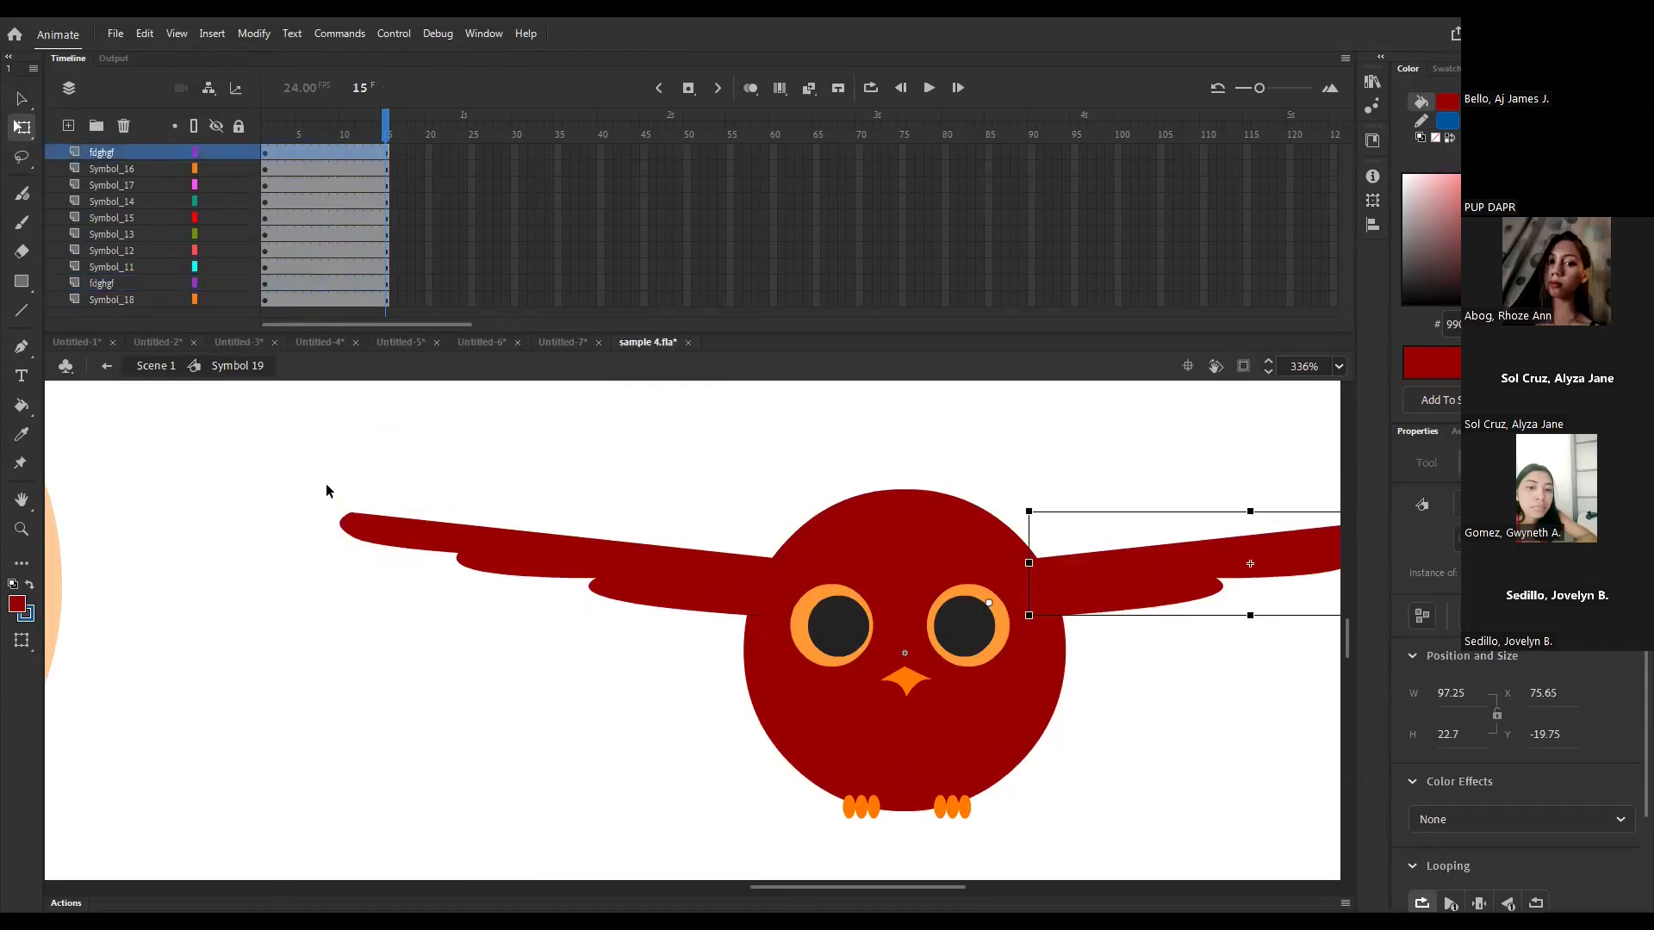
{"action": "left_click", "coordinate": [371, 527]}
{"action": "left_click_drag", "start_coordinate": [328, 506], "coordinate": [231, 570]}
{"action": "key", "text": "ctrl+z"}
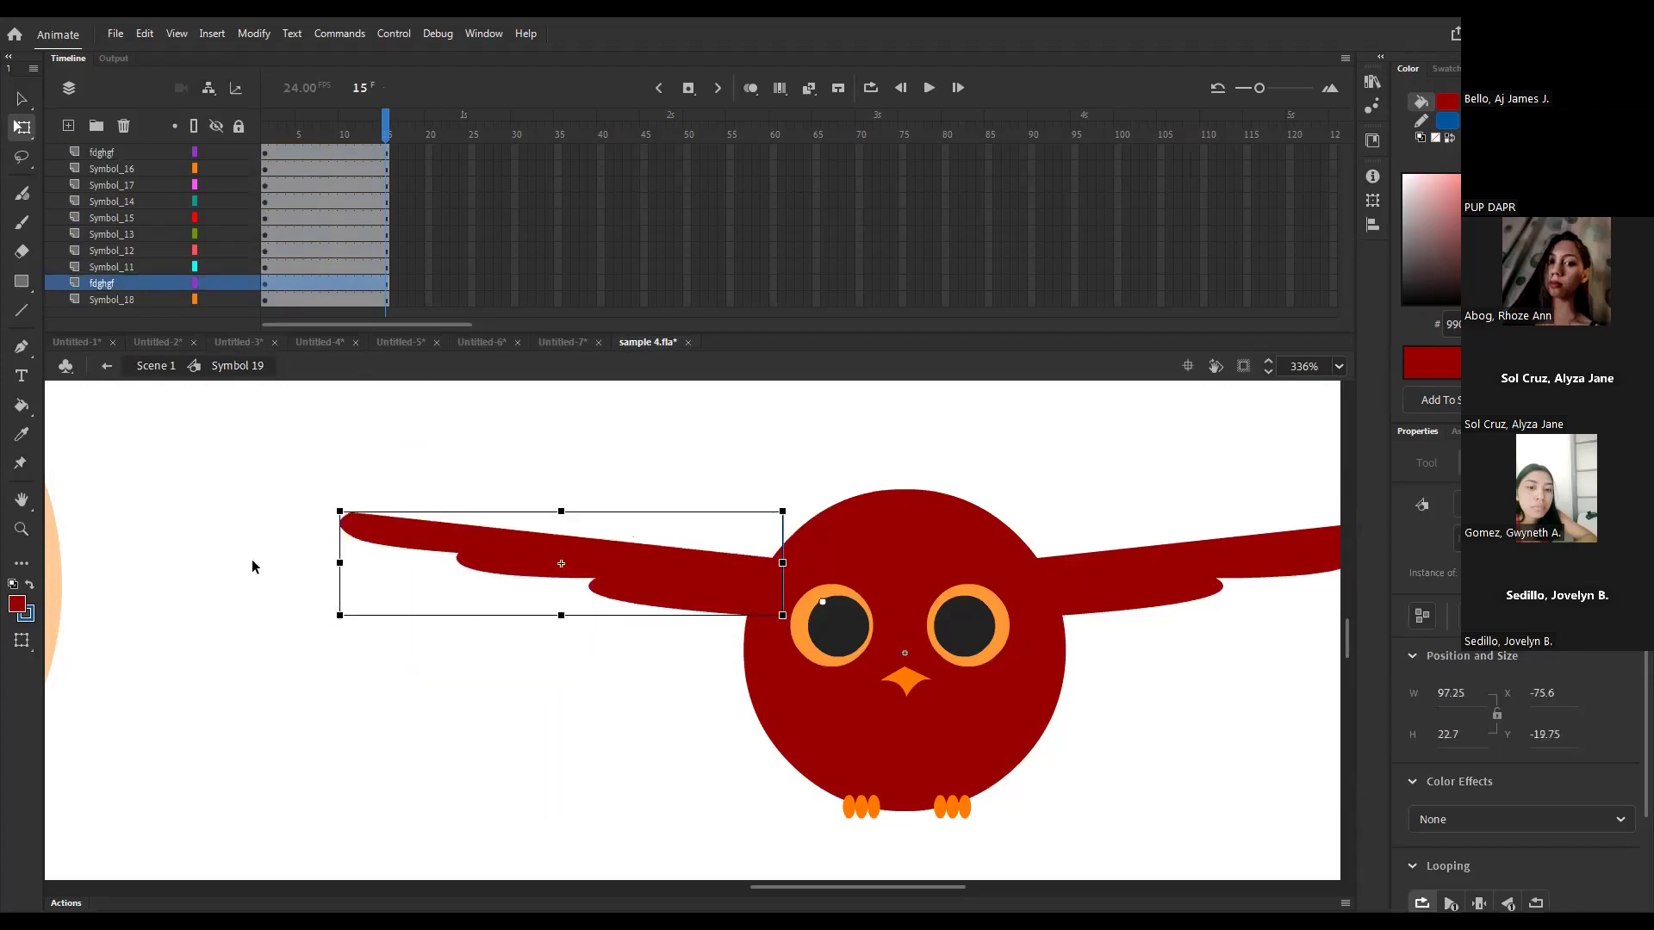
{"action": "left_click", "coordinate": [306, 461]}
- Insert keyframes on all the bird's layers at frame 15 and frame 8
{"action": "left_click_drag", "start_coordinate": [386, 152], "coordinate": [386, 302]}
{"action": "key", "text": "F6"}
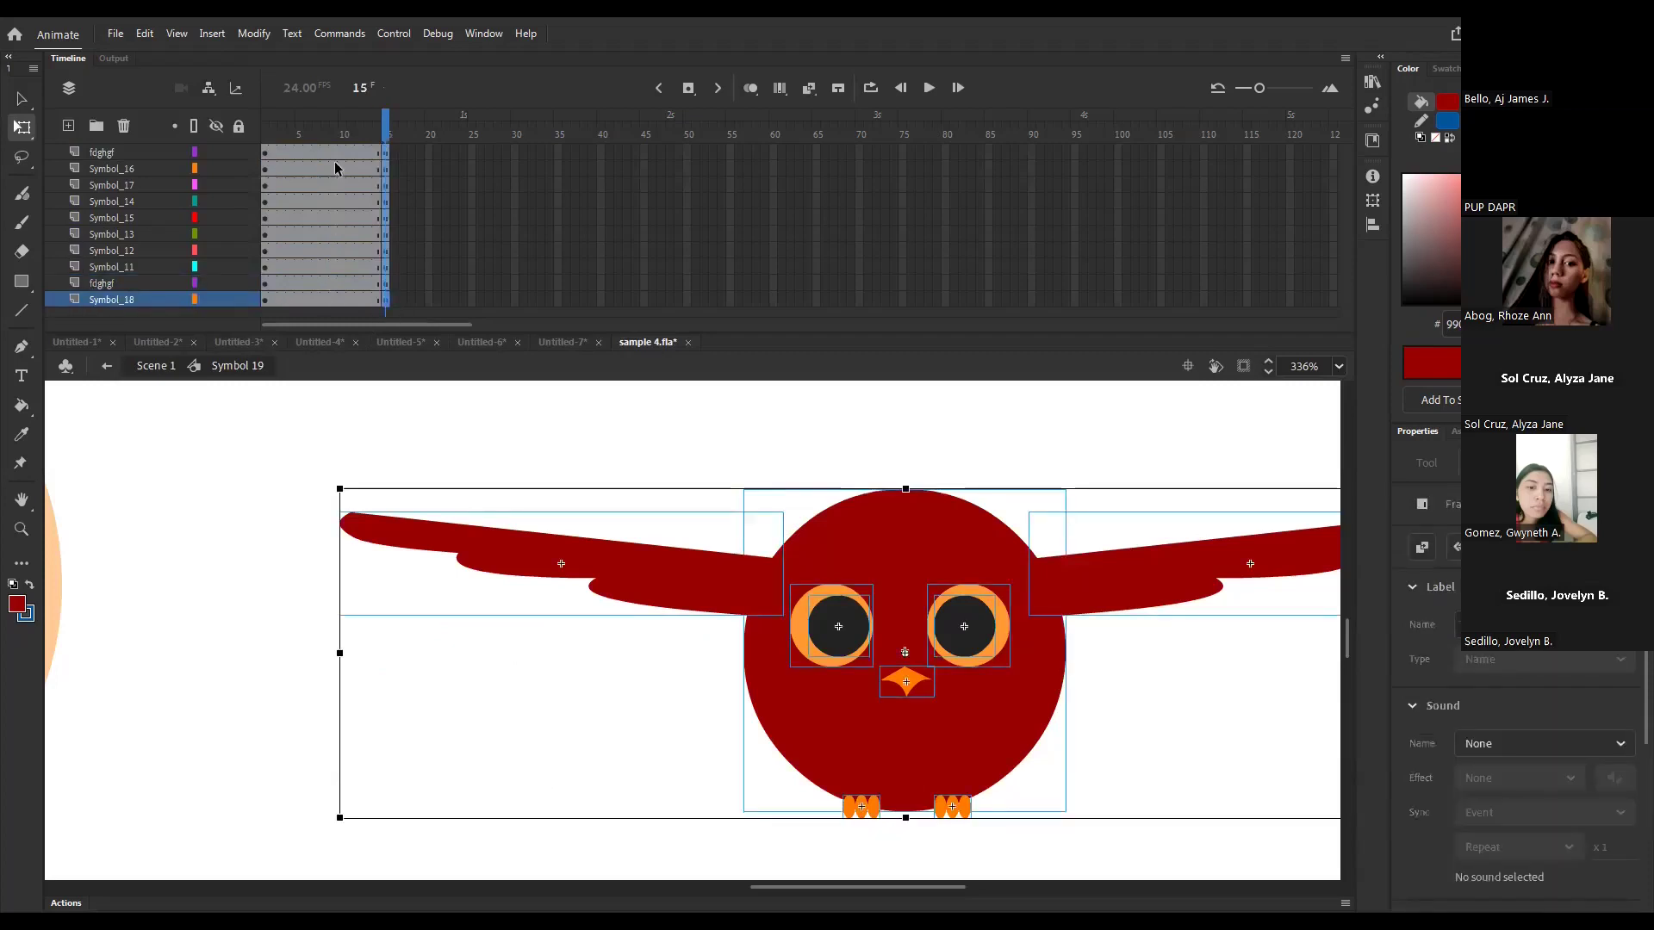
{"action": "left_click_drag", "start_coordinate": [325, 153], "coordinate": [325, 301]}
{"action": "key", "text": "F6"}
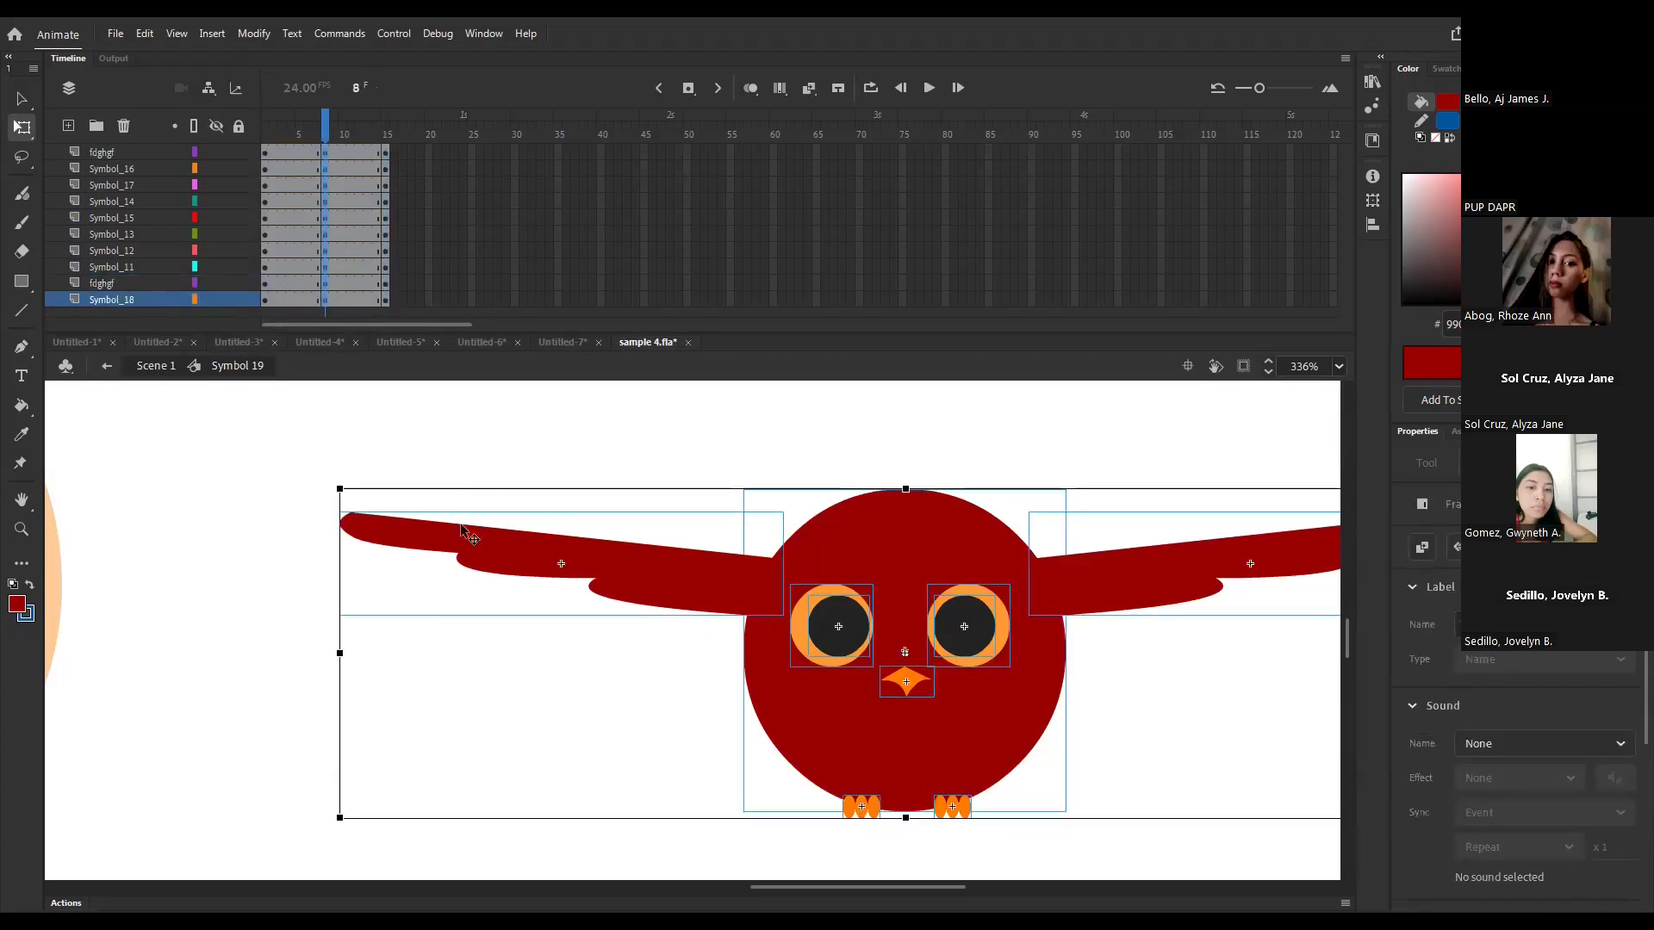
- Rotate the bird's left wing downward around its body joint at frame 8
{"action": "left_click", "coordinate": [159, 656]}
{"action": "key", "text": "ctrl+minus"}
{"action": "mouse_move", "coordinate": [556, 500]}
{"action": "left_mouse_down"}
{"action": "mouse_move", "coordinate": [620, 520]}
{"action": "mouse_move", "coordinate": [558, 523]}
{"action": "left_mouse_up"}
{"action": "left_click_drag", "start_coordinate": [547, 509], "coordinate": [622, 669]}
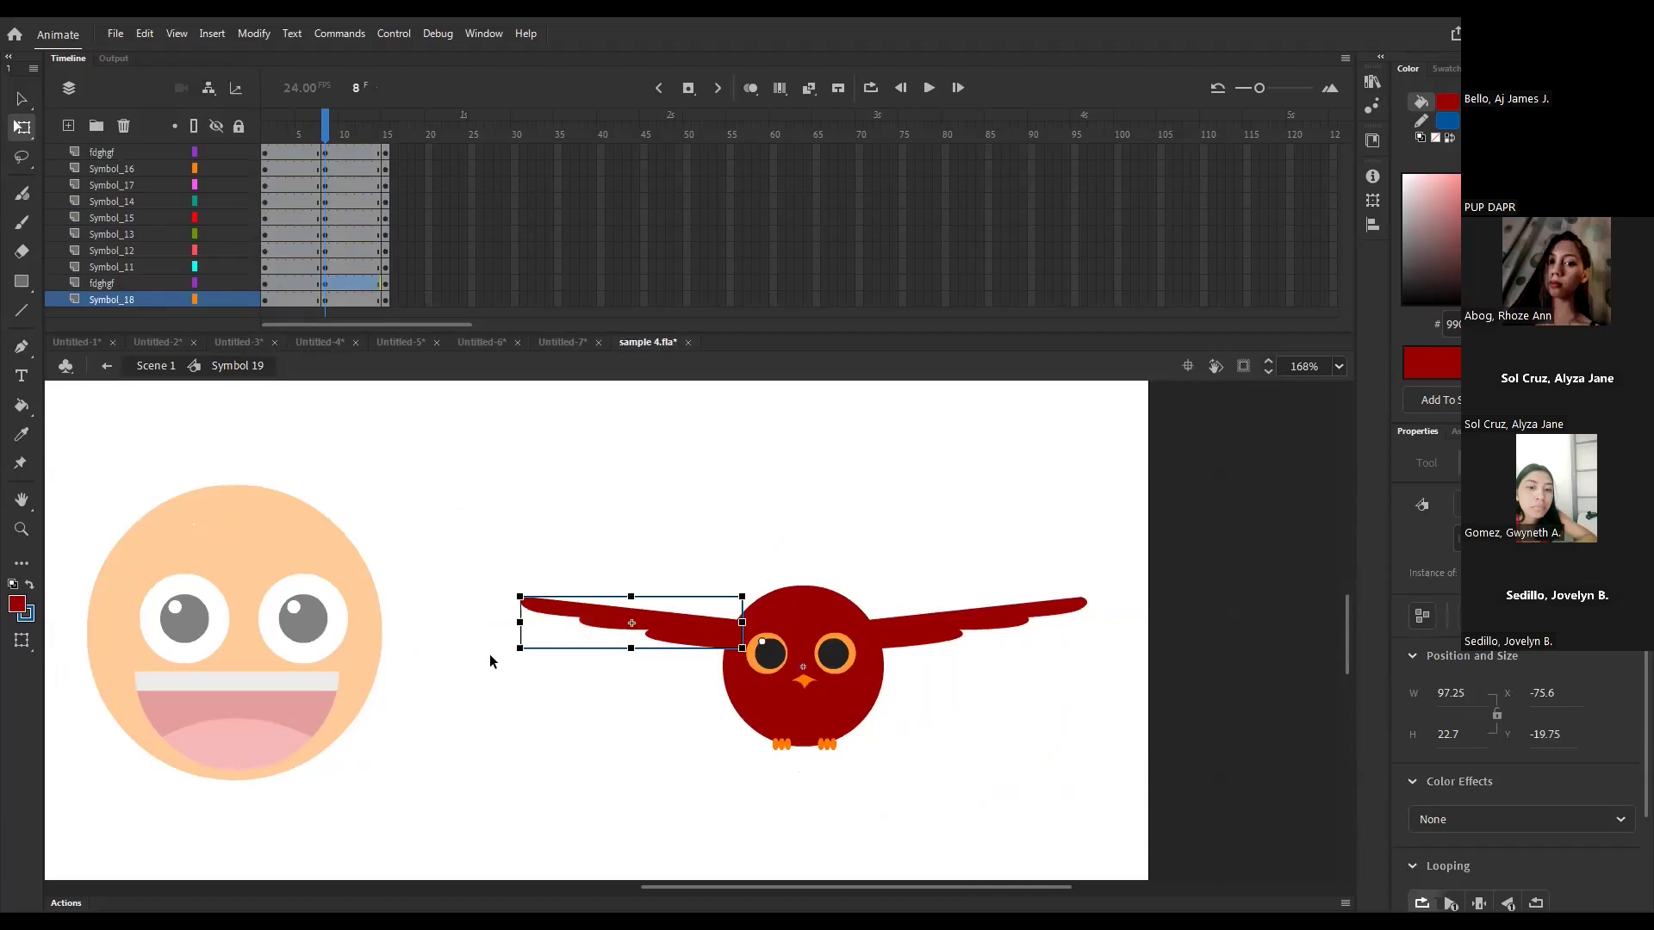
{"action": "left_click_drag", "start_coordinate": [510, 663], "coordinate": [528, 803]}
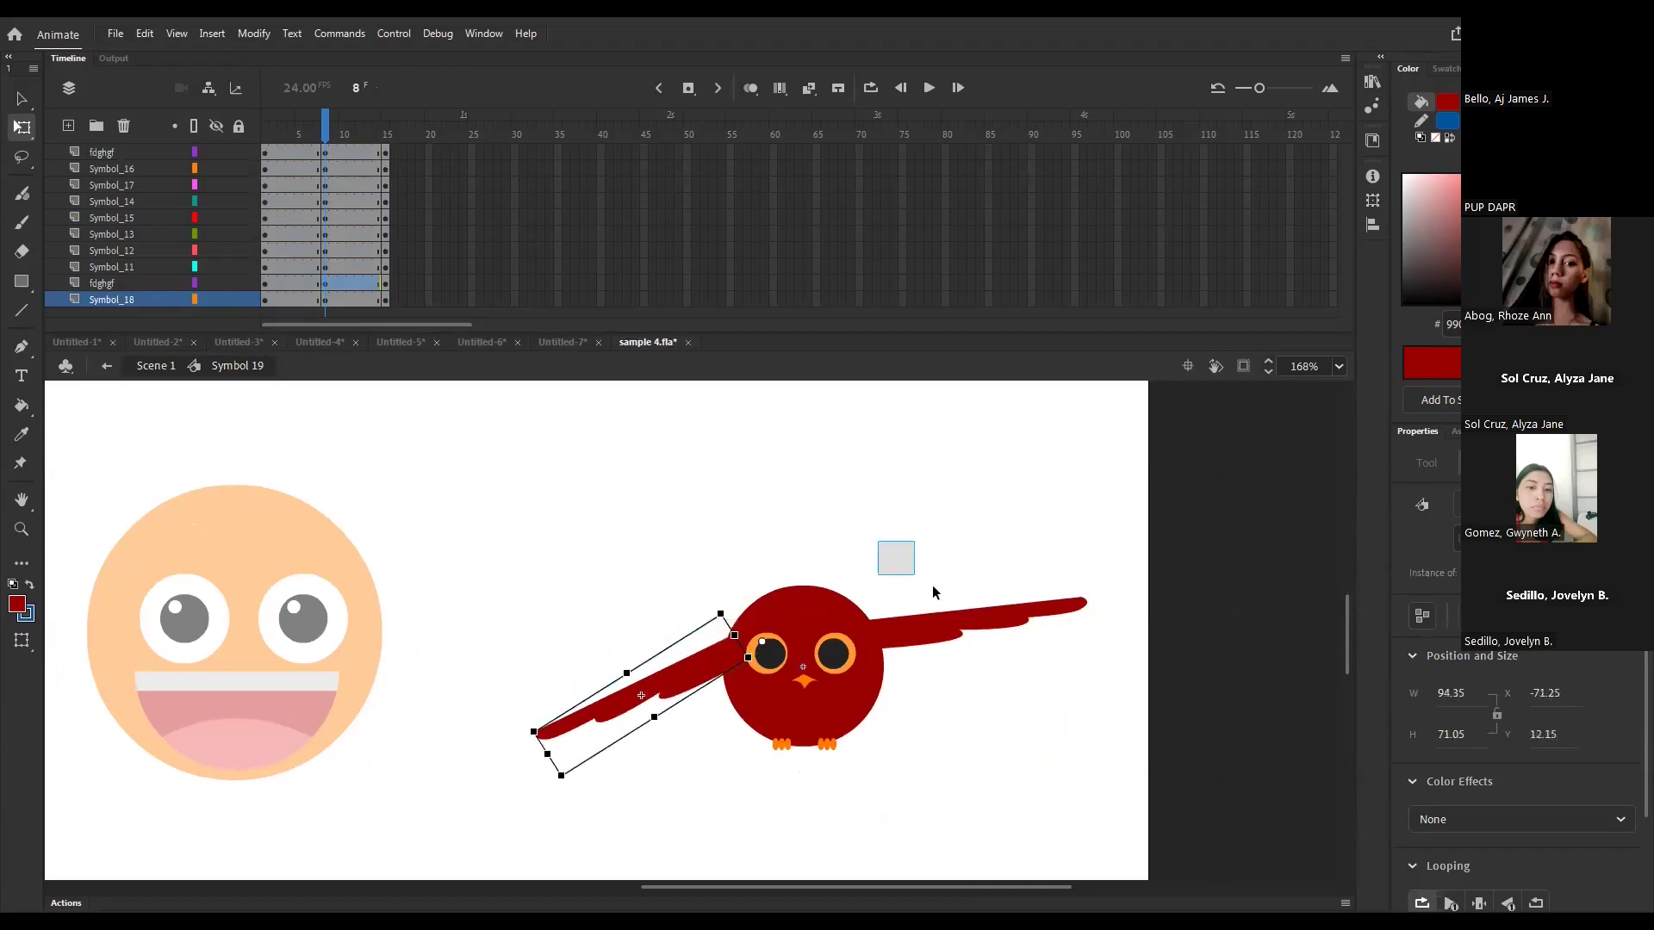
- Rotate the right wing downward at frame 8 to mirror the left wing's angle
{"action": "left_click_drag", "start_coordinate": [887, 560], "coordinate": [970, 616]}
{"action": "left_click_drag", "start_coordinate": [1098, 593], "coordinate": [1111, 705]}
{"action": "key", "text": "ctrl+z"}
{"action": "left_click_drag", "start_coordinate": [1014, 527], "coordinate": [1107, 737]}
- Raise the bird's body together with both feet slightly at frame 8
{"action": "key", "text": "v"}
{"action": "left_click", "coordinate": [808, 783]}
{"action": "key", "text": "ctrl+equal"}
{"action": "left_click_drag", "start_coordinate": [853, 832], "coordinate": [754, 694]}
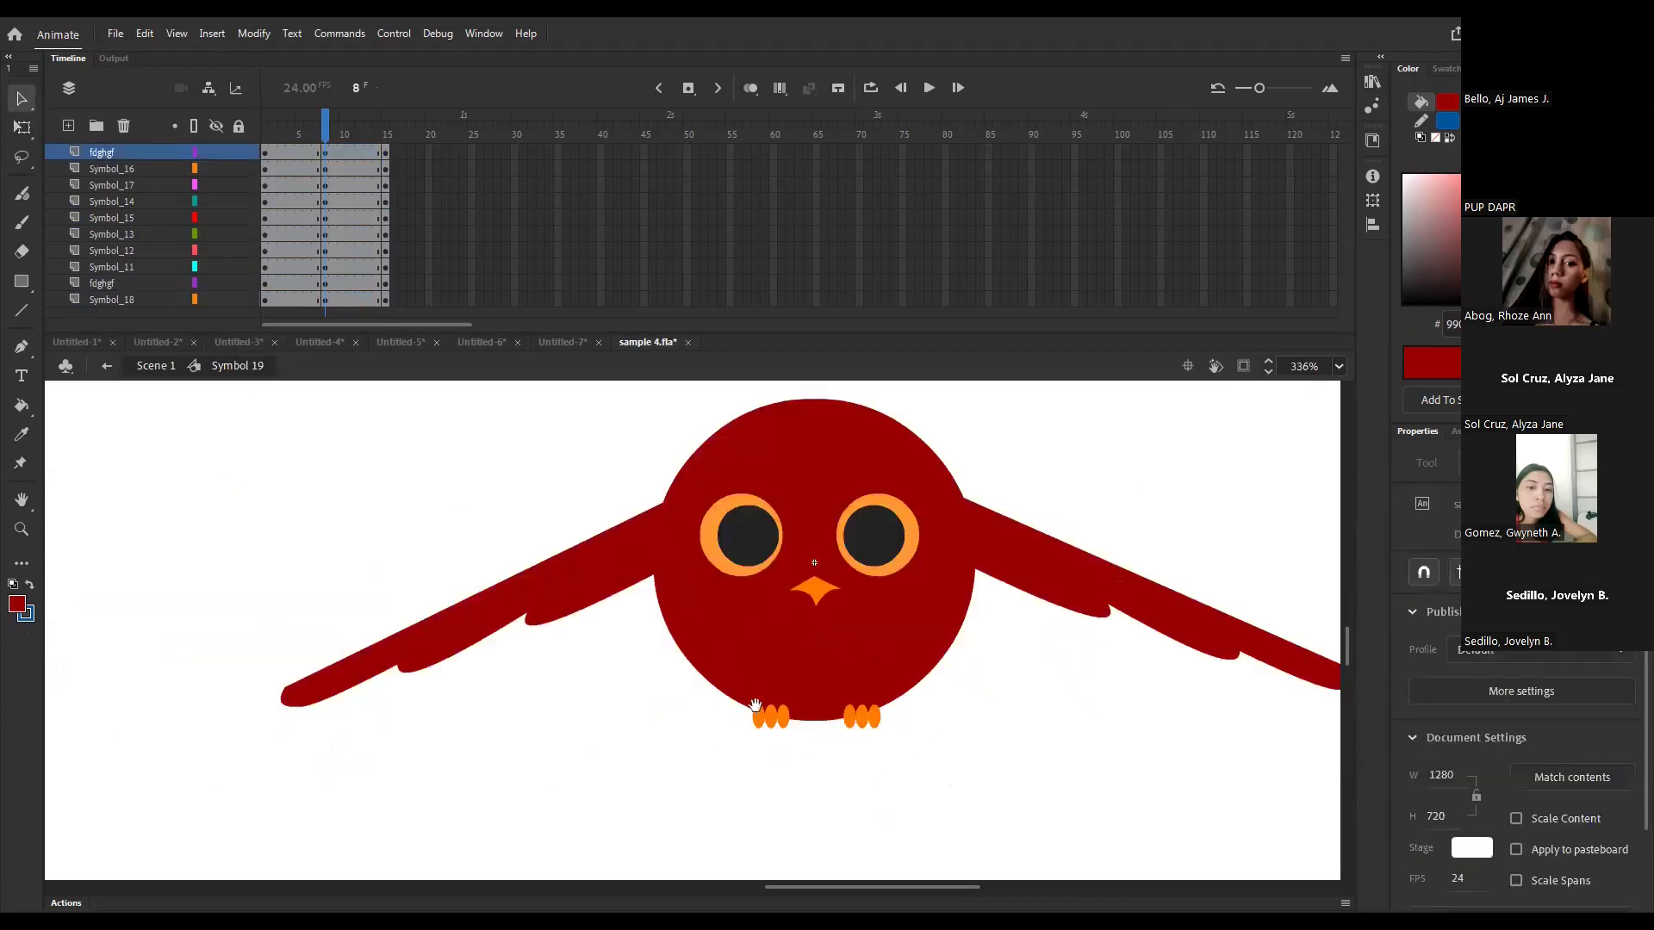
{"action": "left_click_drag", "start_coordinate": [727, 773], "coordinate": [1090, 650]}
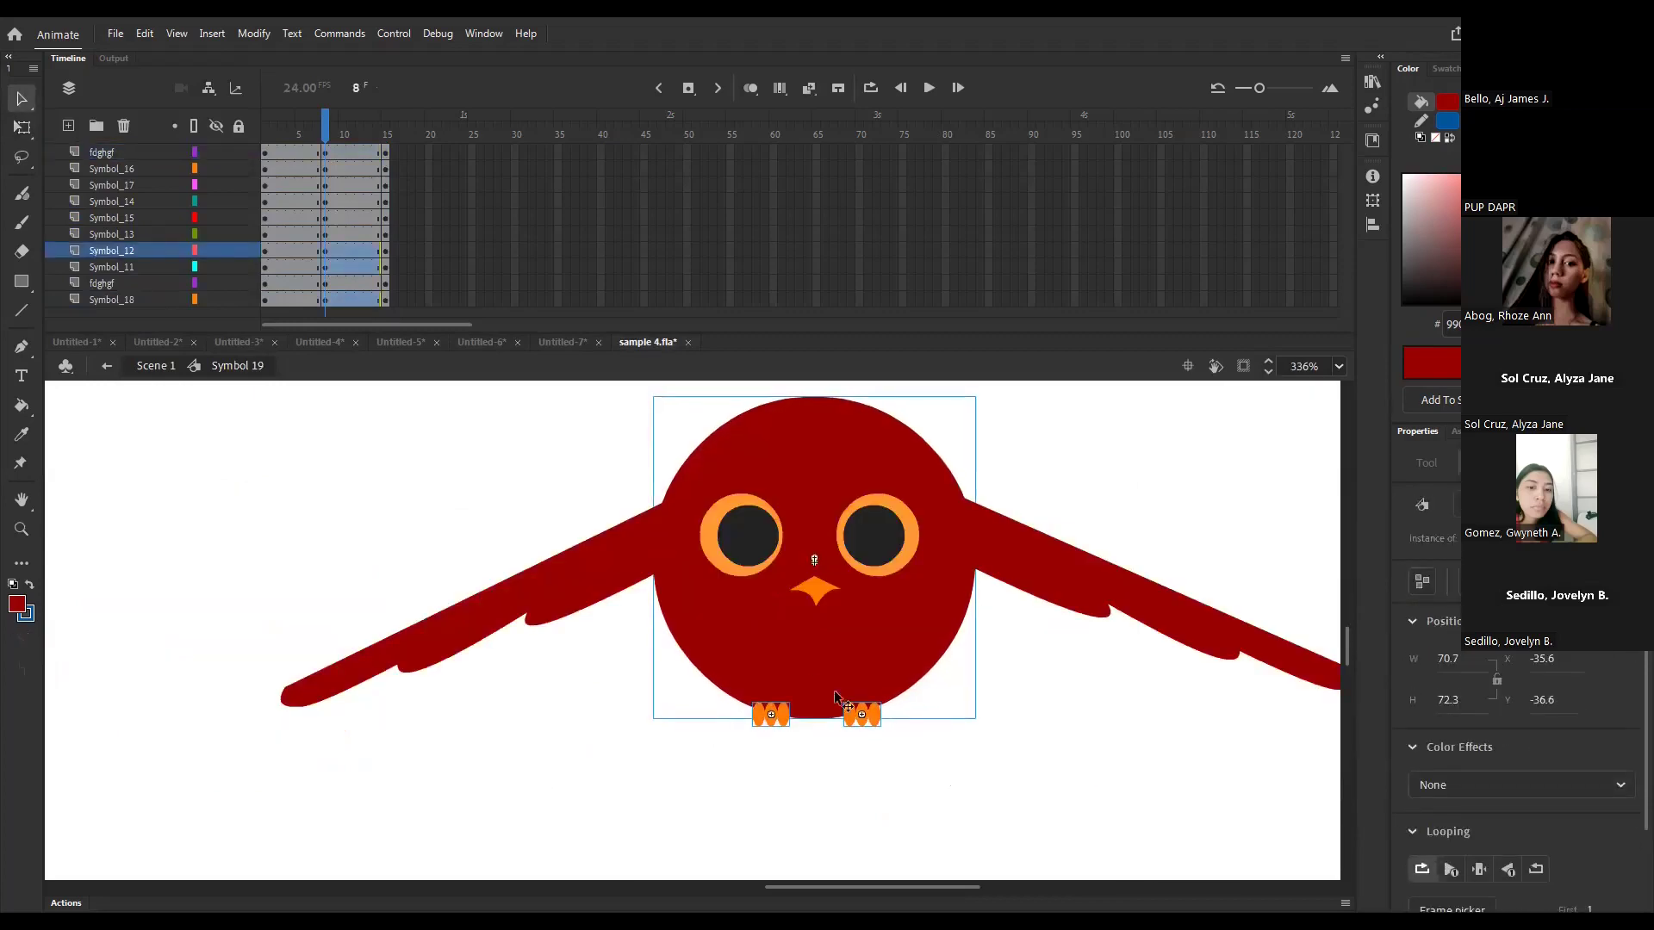
- Nudge both pupils and the beak slightly down at frame 8
{"action": "left_click", "coordinate": [741, 553]}
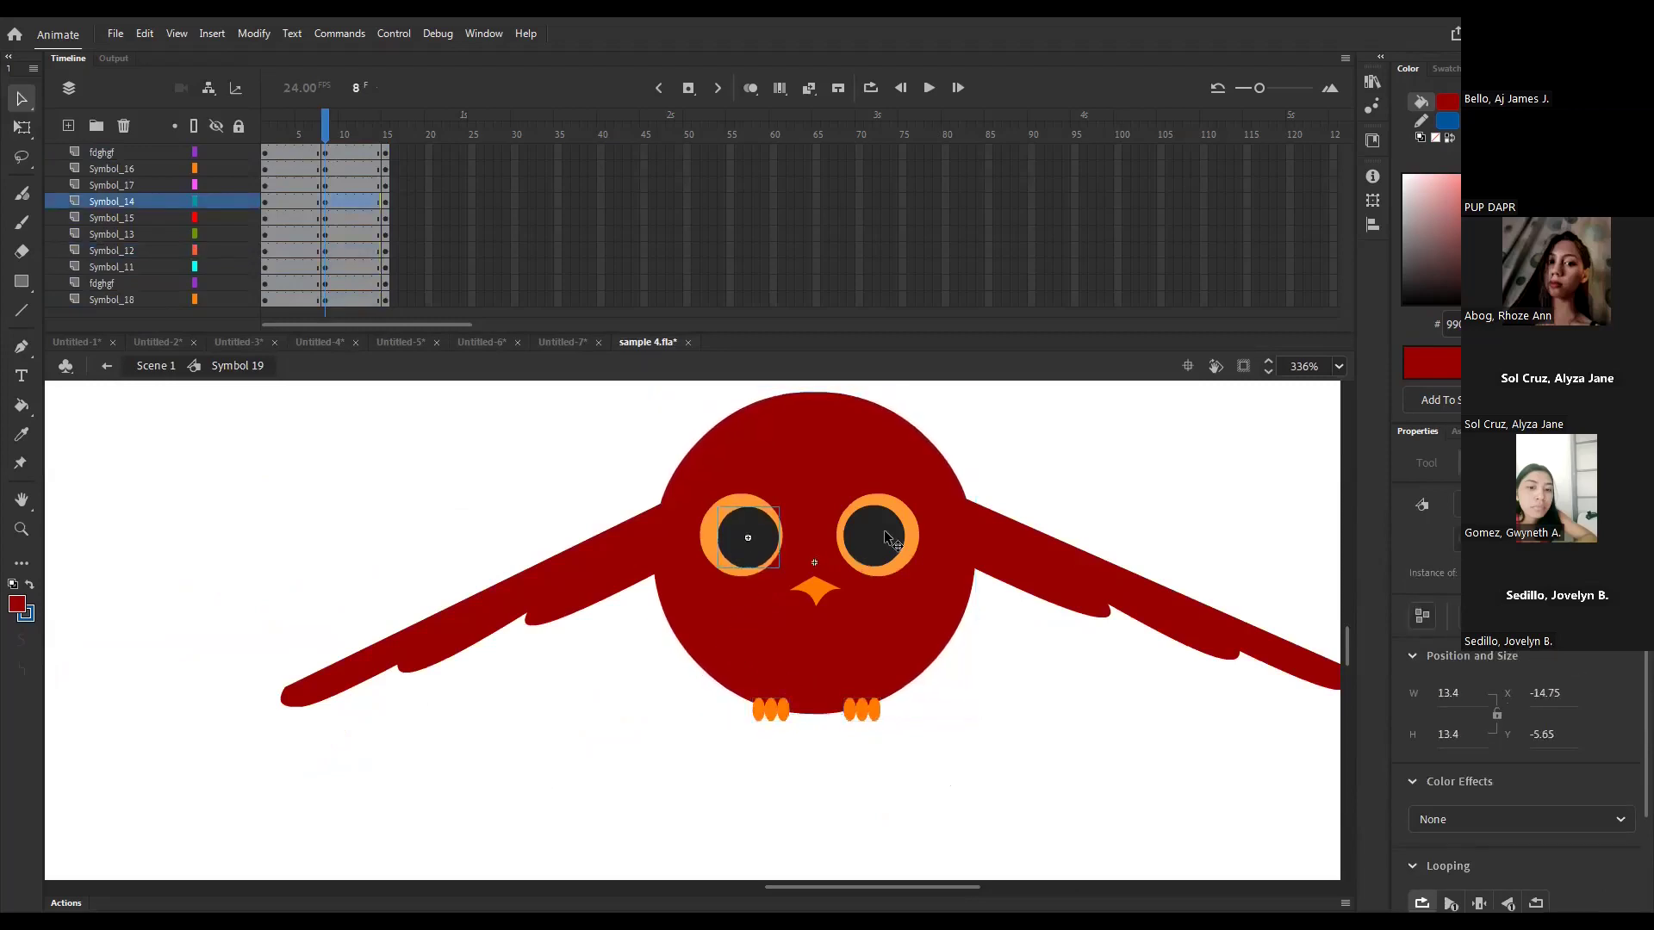
{"action": "left_click", "coordinate": [883, 529]}
{"action": "left_click", "coordinate": [596, 674]}
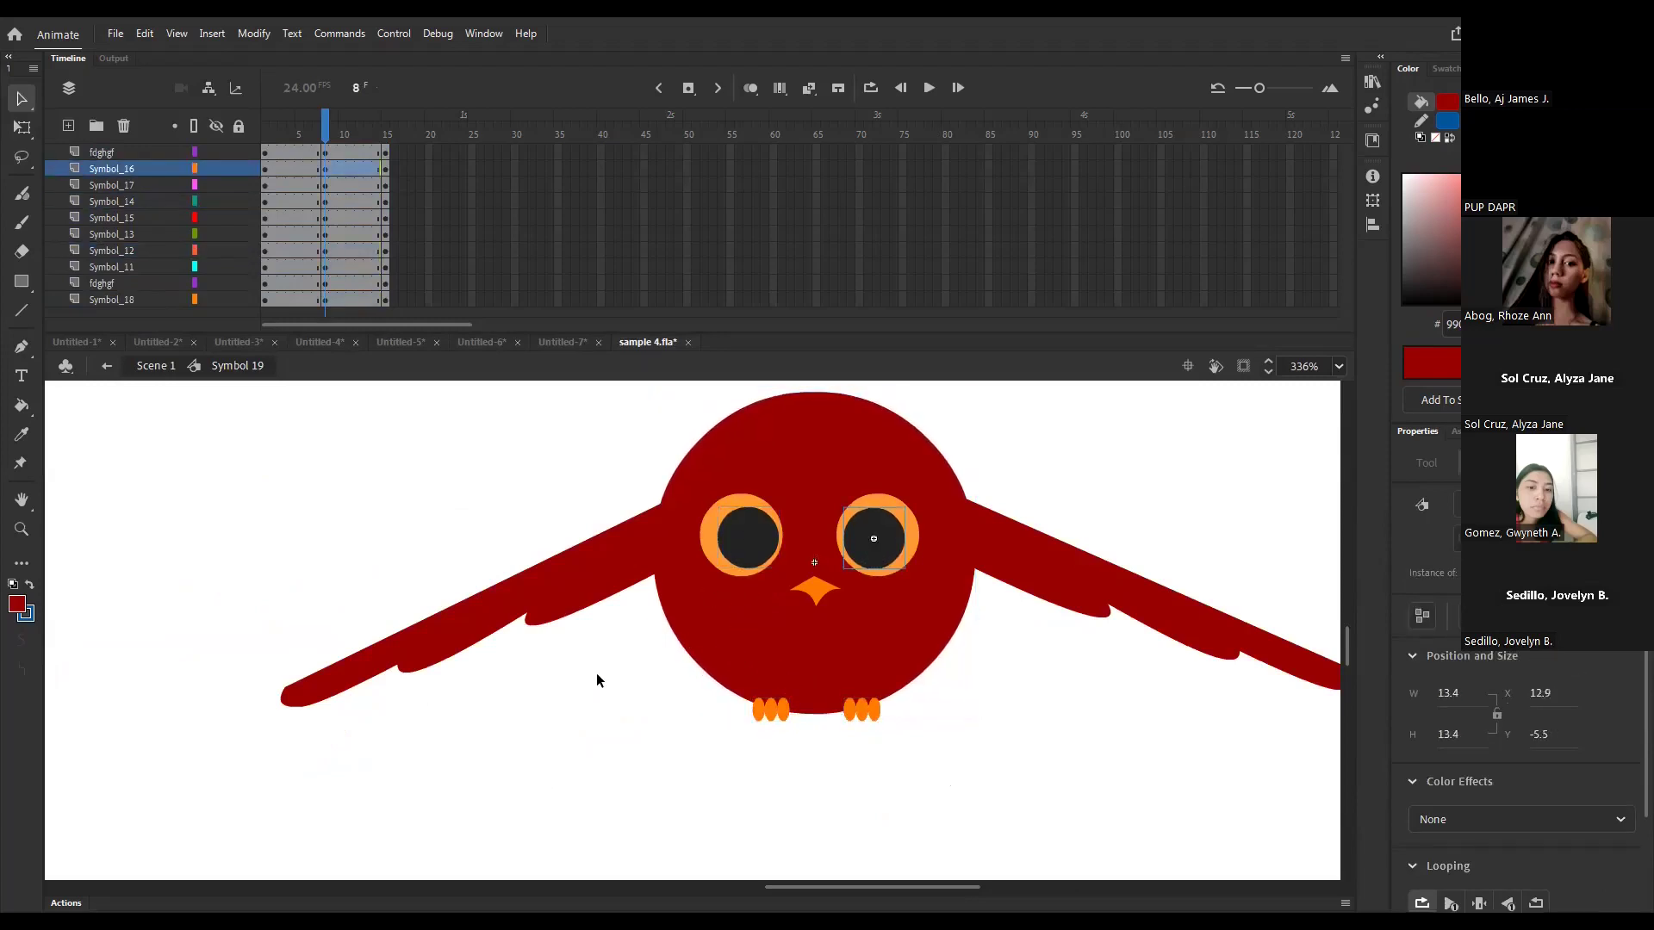
{"action": "left_click", "coordinate": [812, 593]}
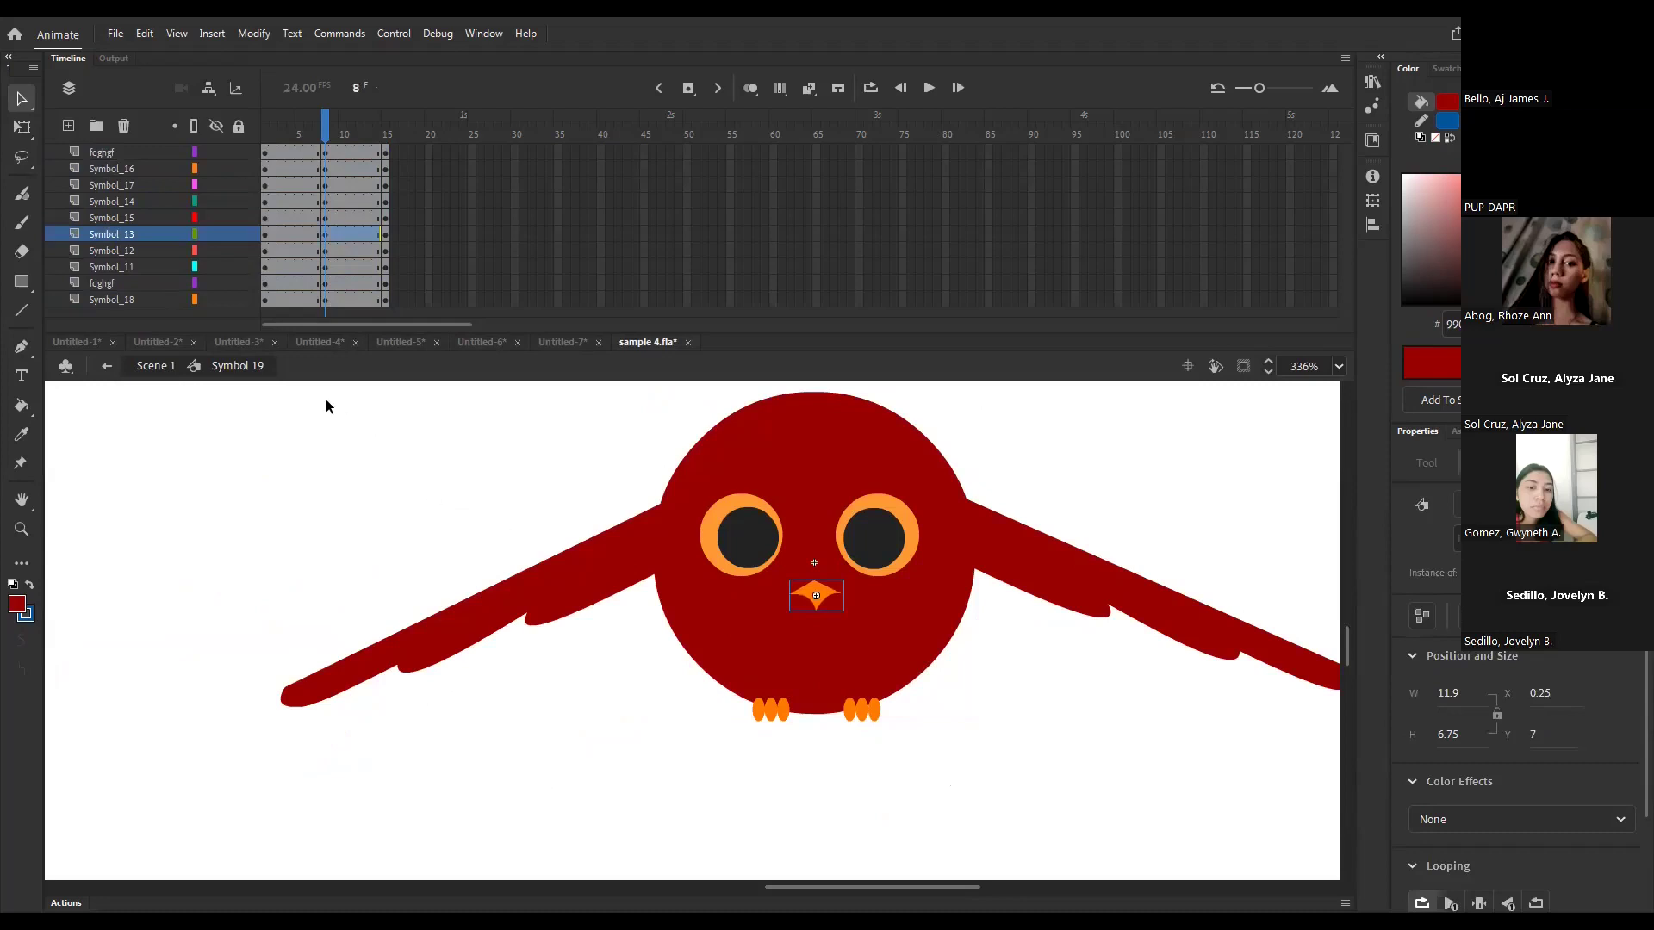
- Create classic tweens on all bird layers between the keyframes at frames 1, 8 and 15, and play them back
{"action": "left_click", "coordinate": [337, 503]}
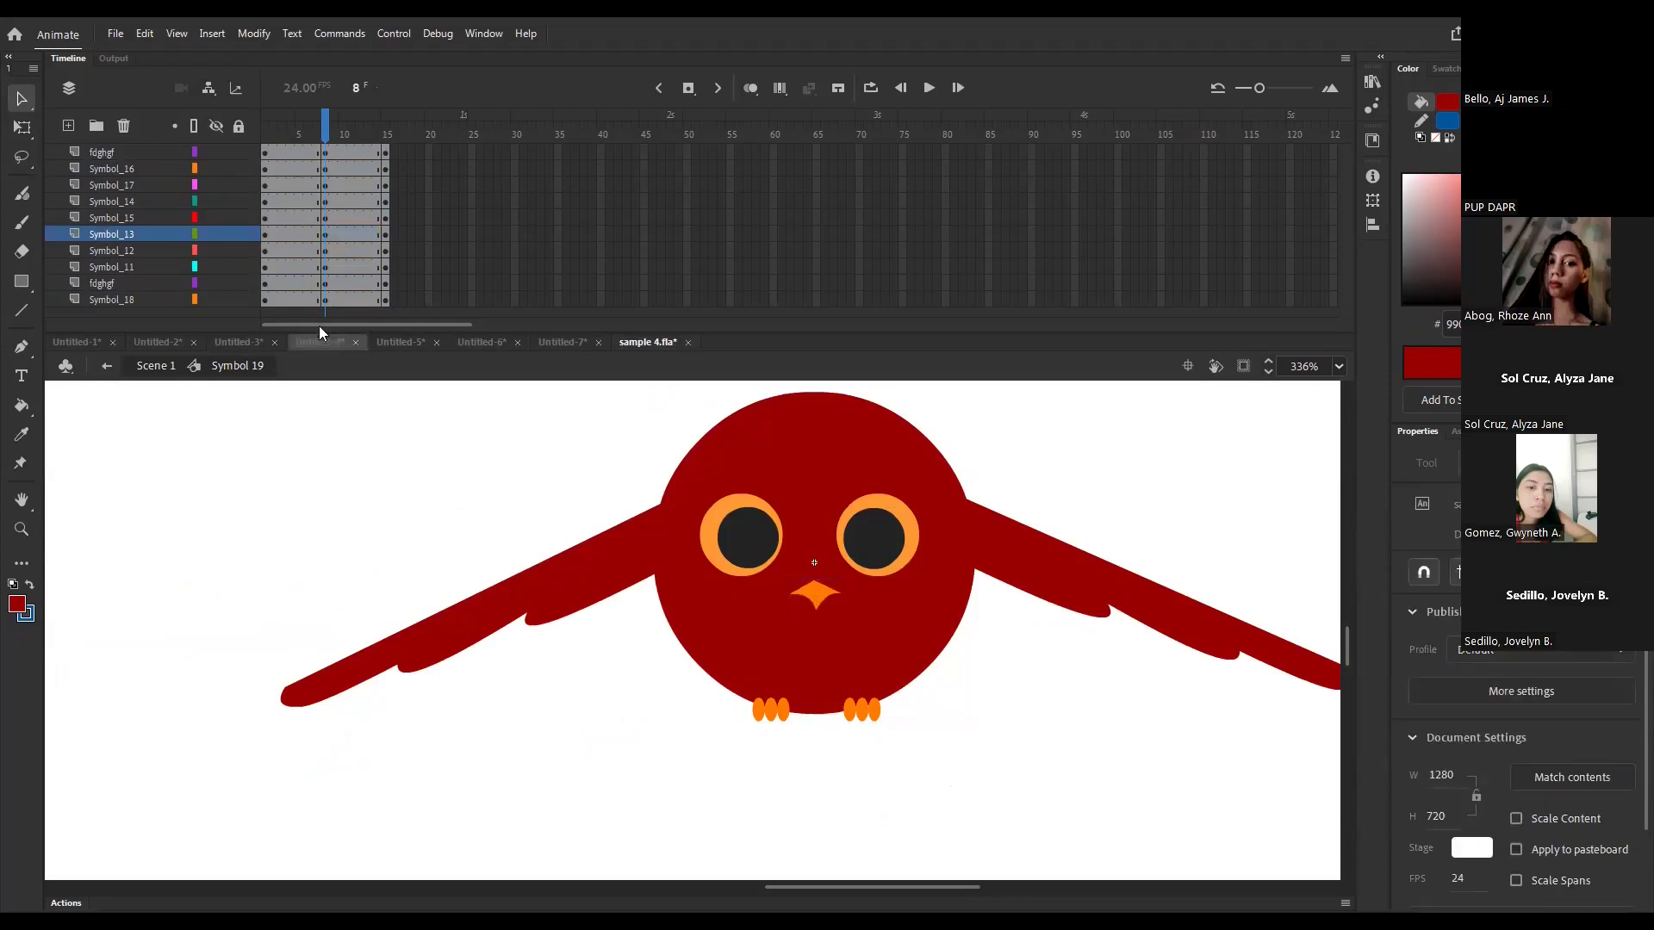
{"action": "left_click", "coordinate": [306, 138]}
{"action": "left_click", "coordinate": [334, 135]}
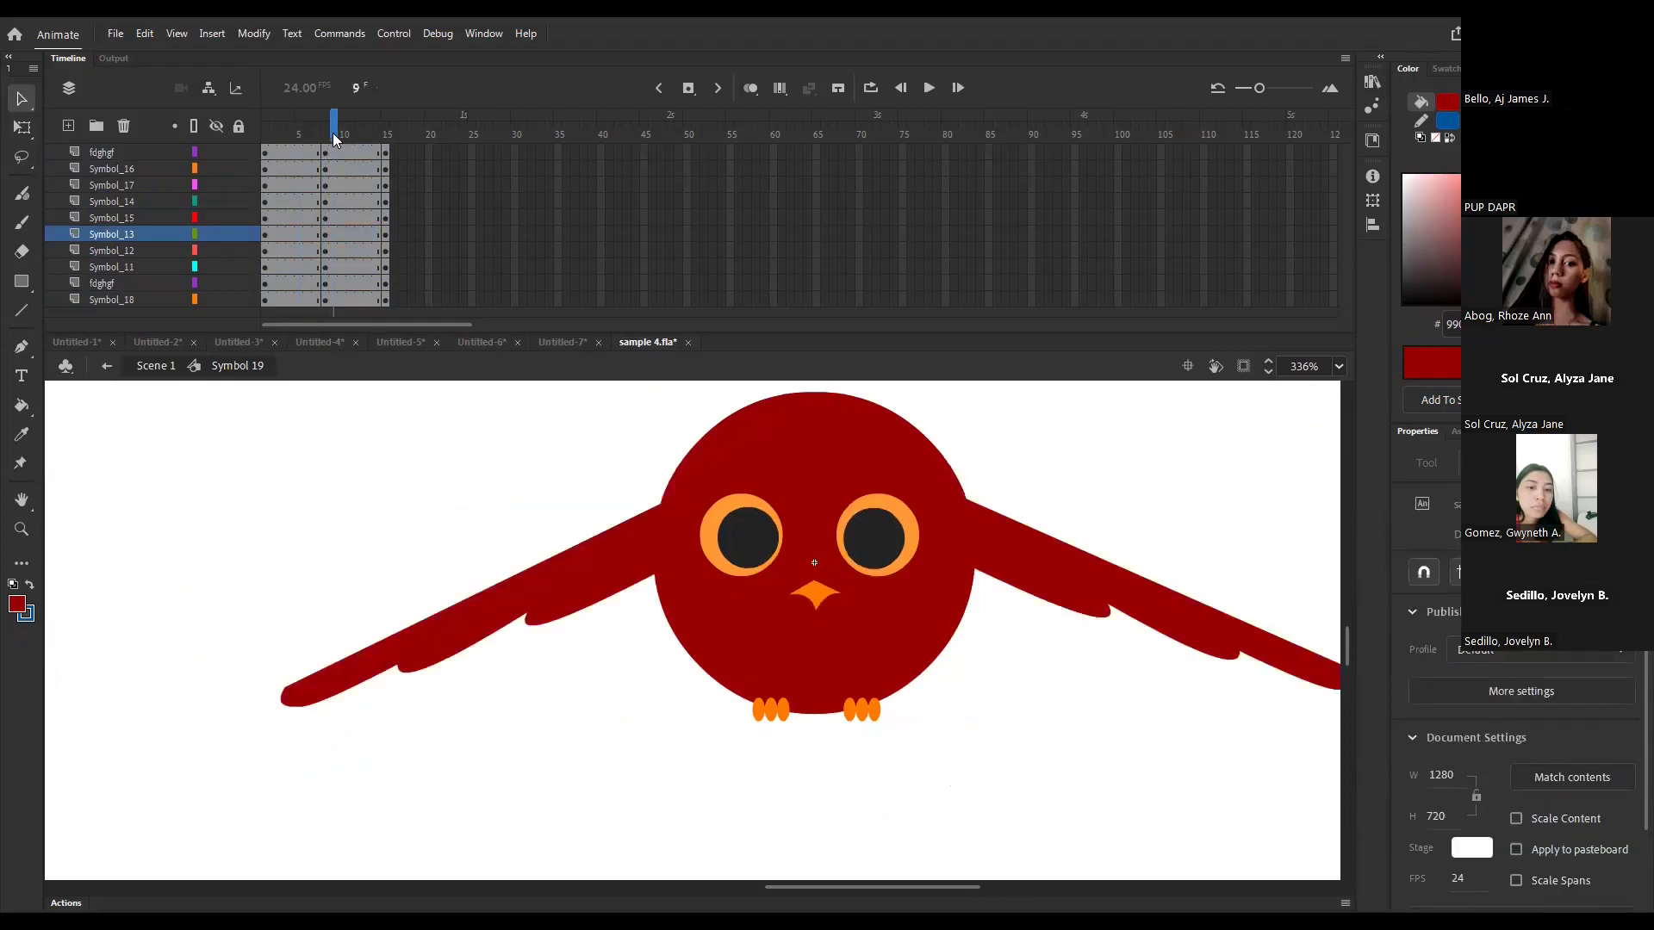
{"action": "left_click", "coordinate": [384, 133]}
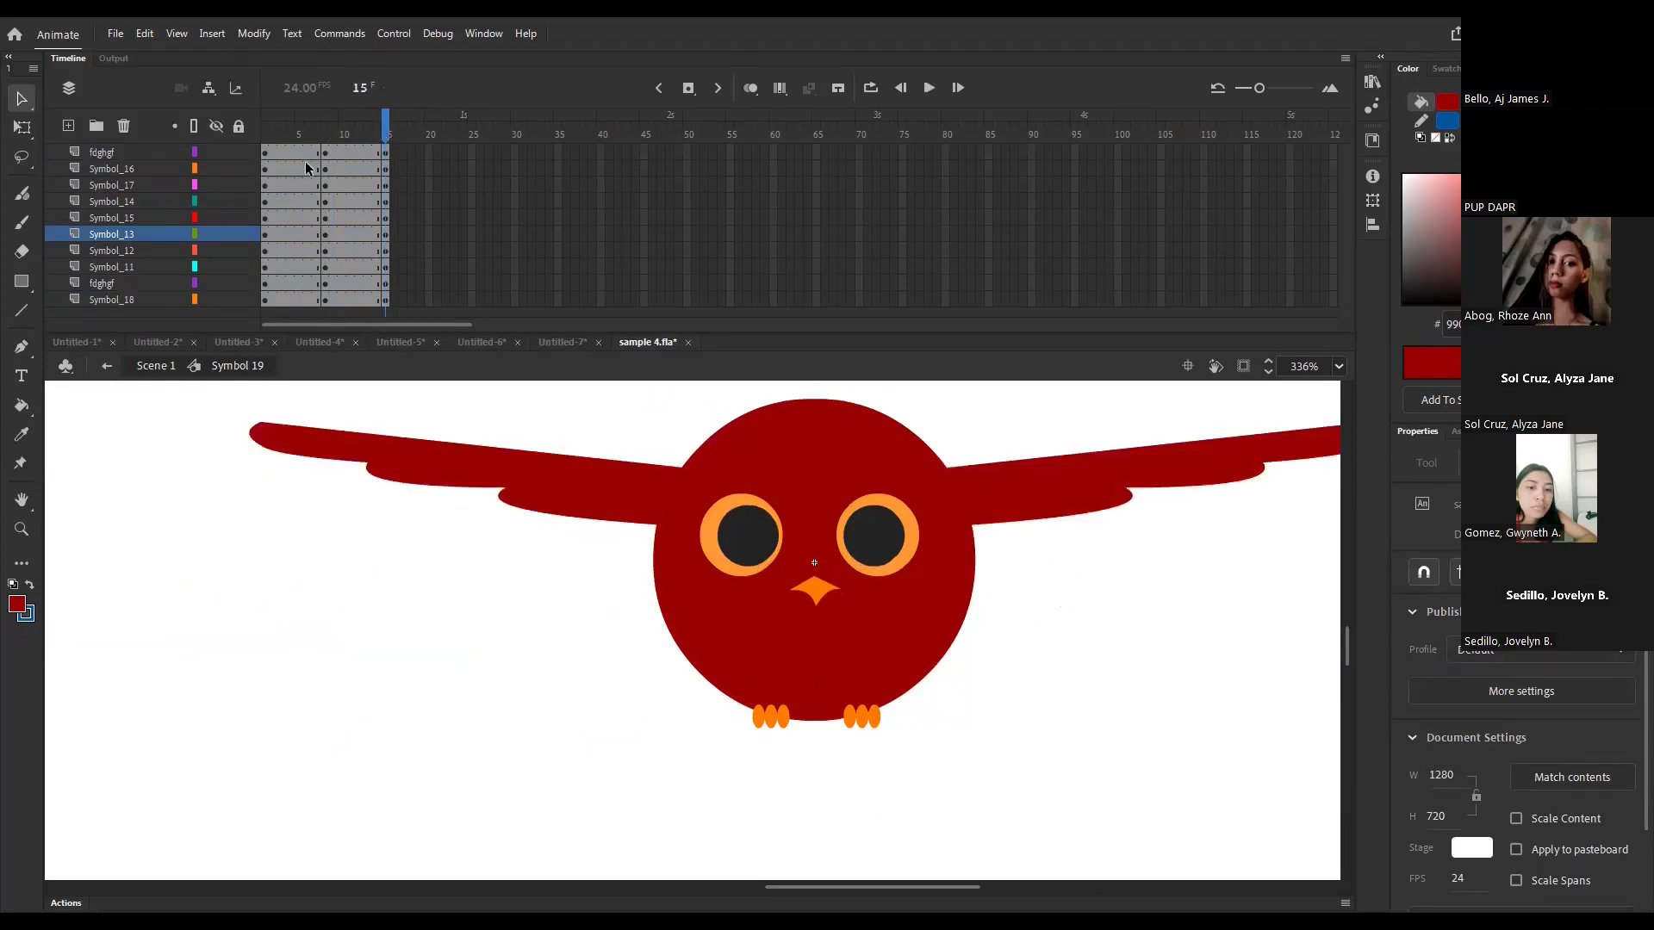
{"action": "left_click_drag", "start_coordinate": [298, 153], "coordinate": [360, 293]}
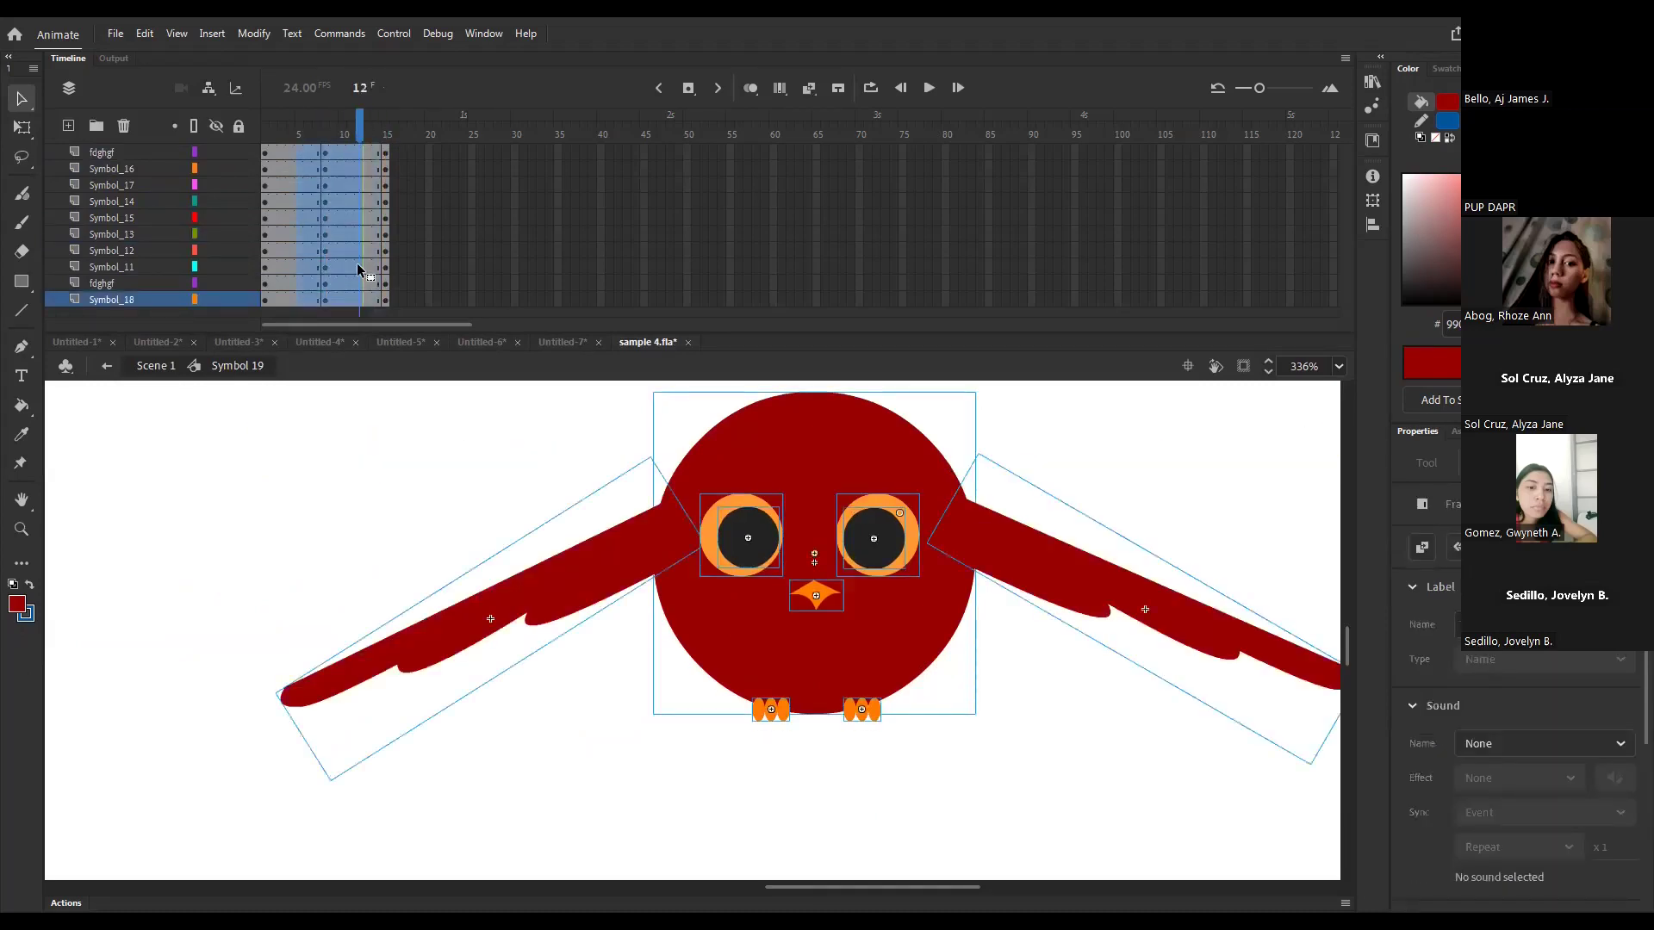
{"action": "right_click", "coordinate": [356, 264]}
{"action": "left_click", "coordinate": [413, 311]}
{"action": "left_click", "coordinate": [264, 133]}
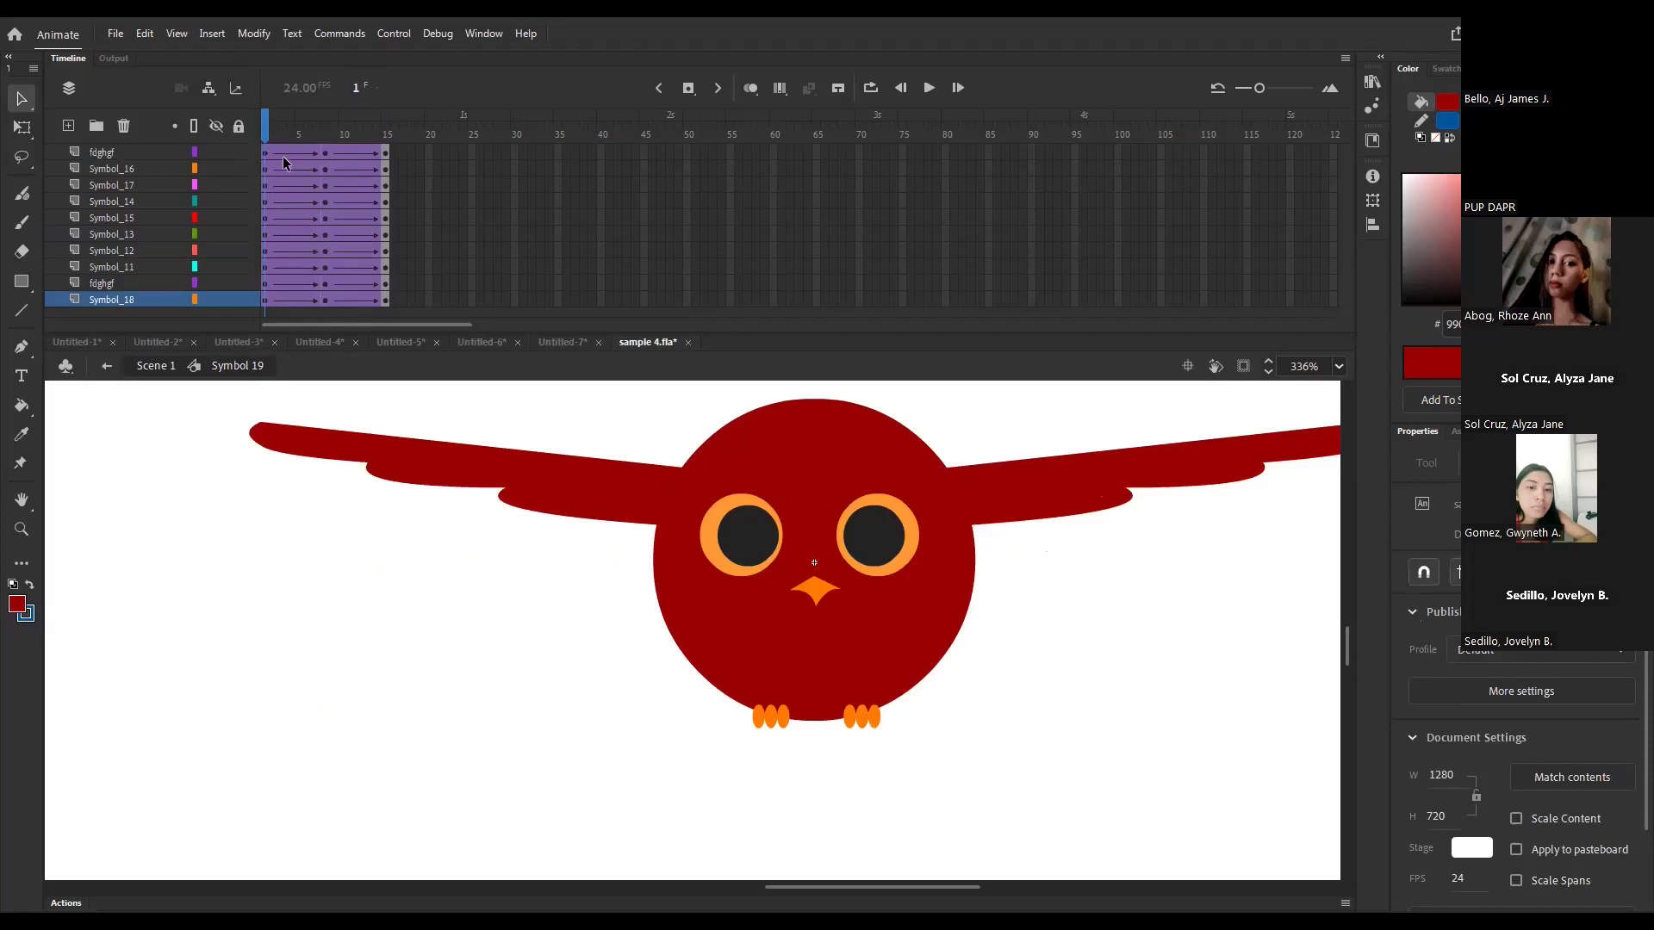
{"action": "key", "text": "Return"}
- Apply Ease In Out Quart easing to both tween spans on every bird layer and test the movie
{"action": "left_click_drag", "start_coordinate": [288, 151], "coordinate": [286, 298]}
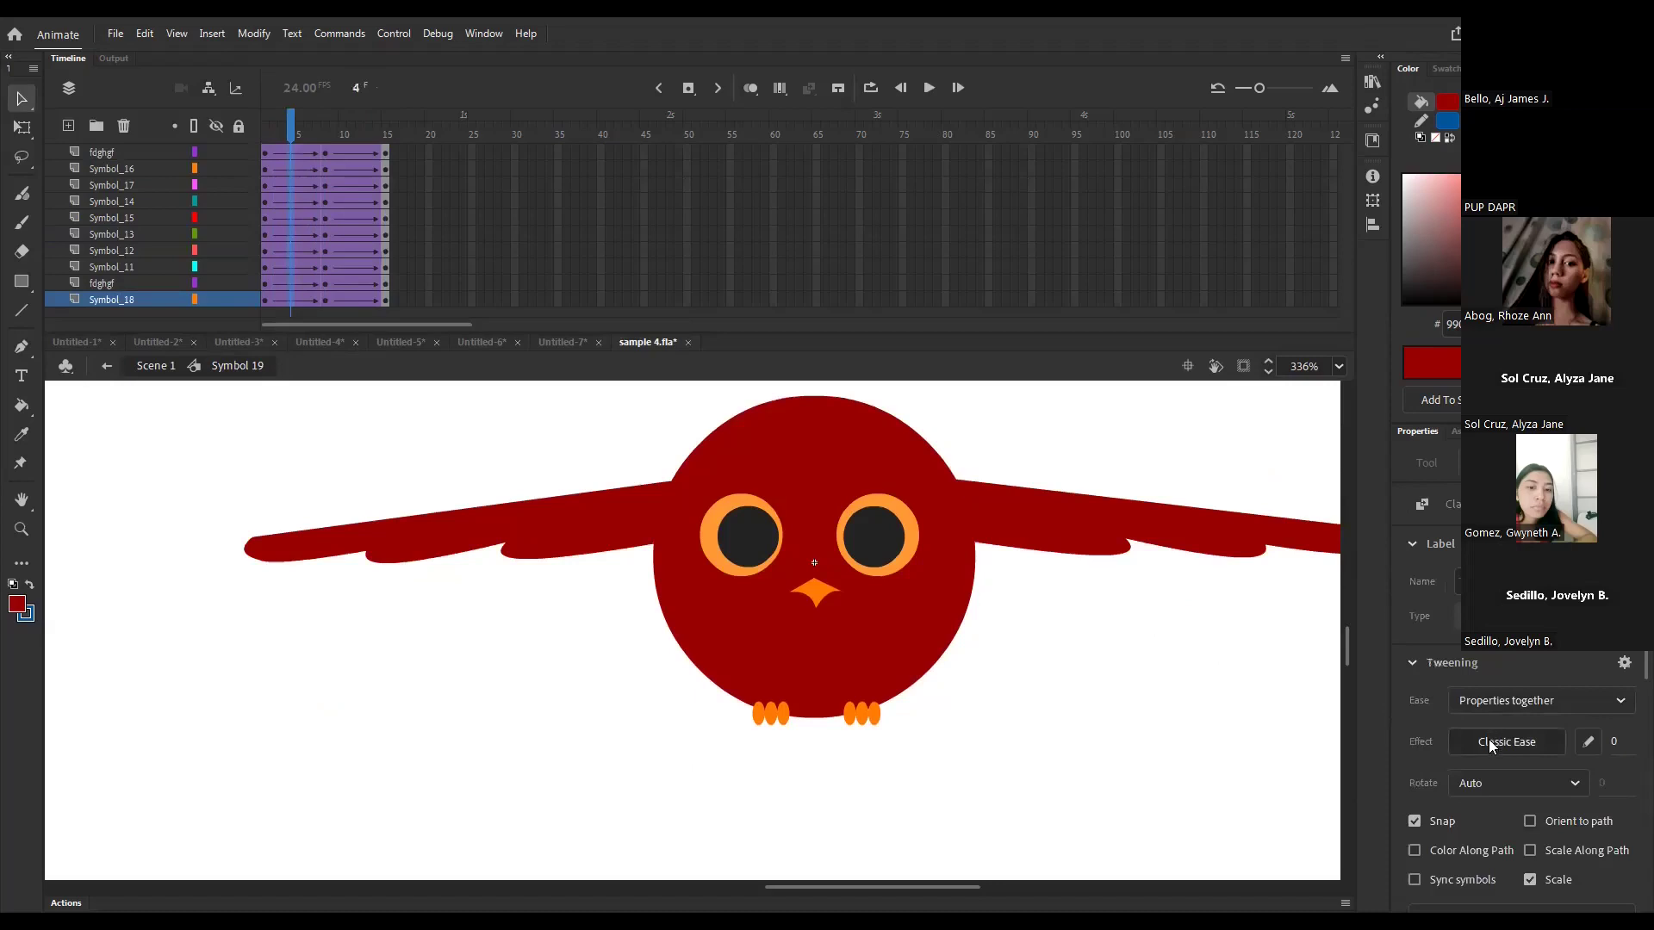
{"action": "left_click", "coordinate": [1489, 744]}
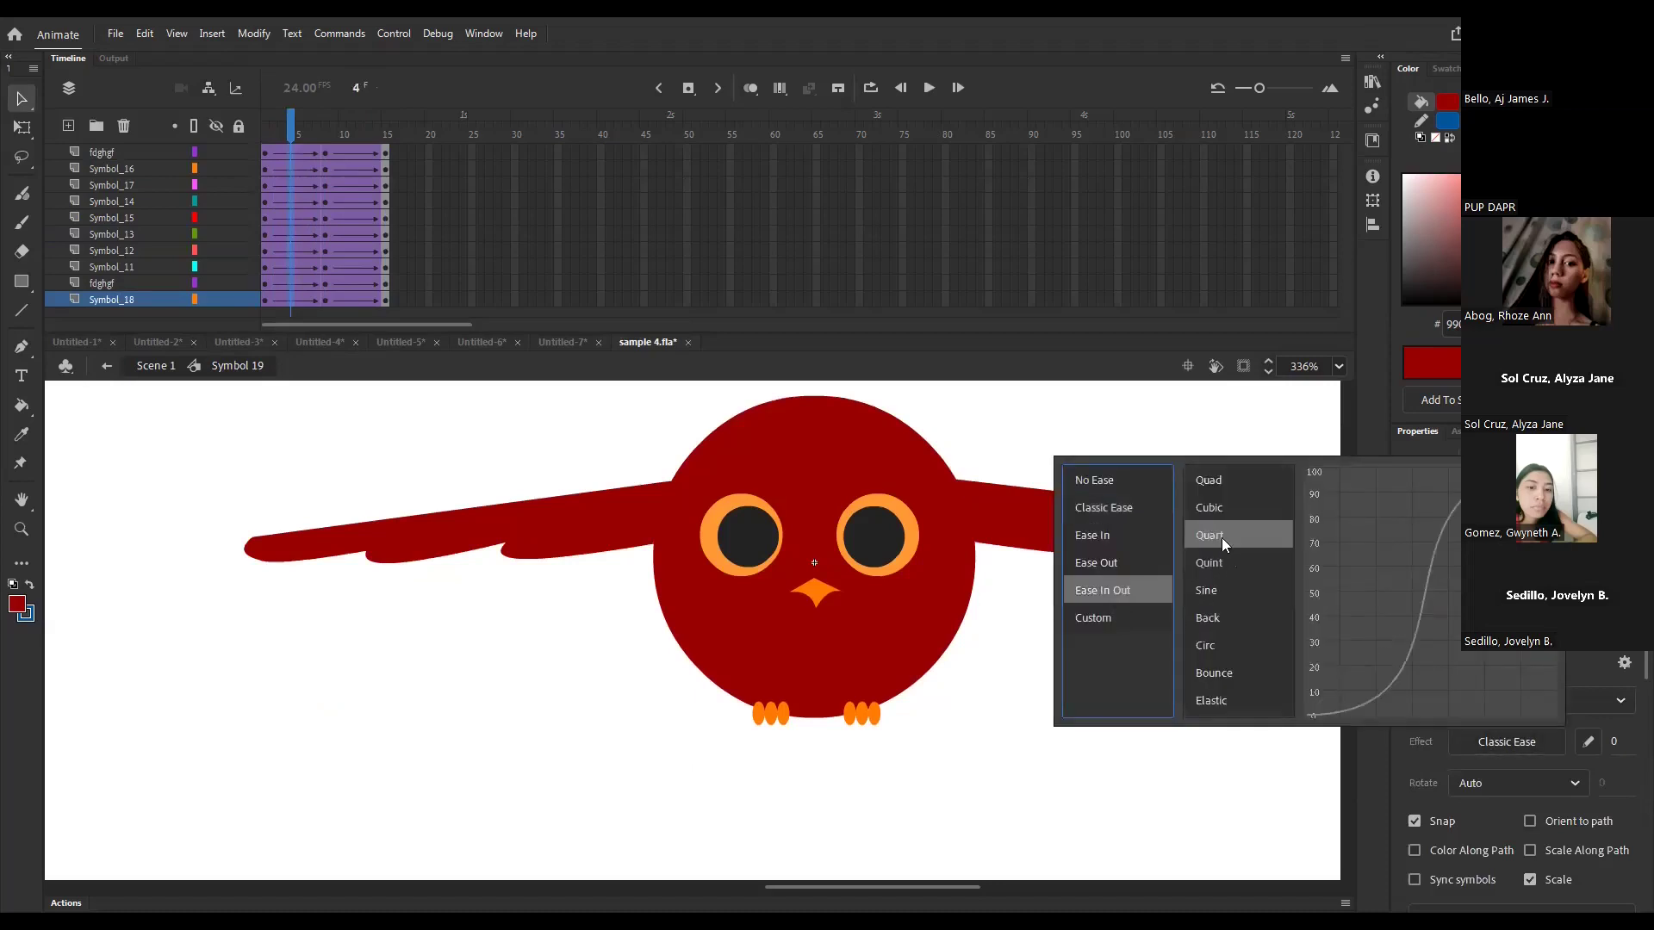
{"action": "left_click", "coordinate": [1221, 538]}
{"action": "left_click", "coordinate": [361, 193]}
{"action": "left_click_drag", "start_coordinate": [362, 188], "coordinate": [360, 152]}
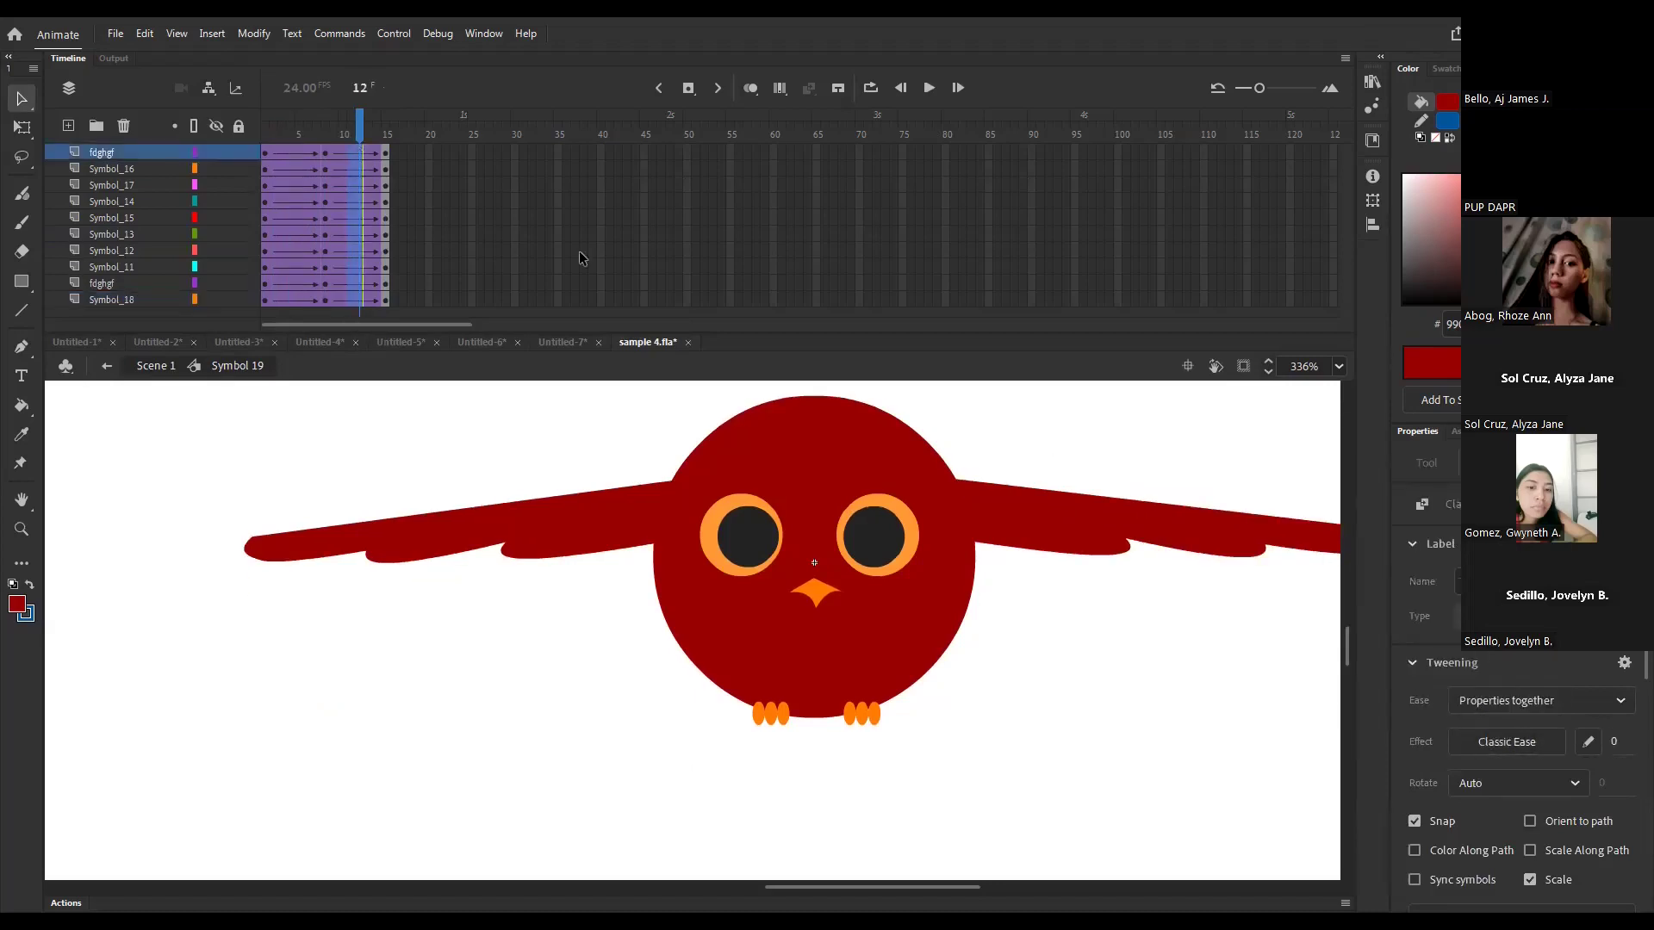
{"action": "left_click", "coordinate": [1471, 739]}
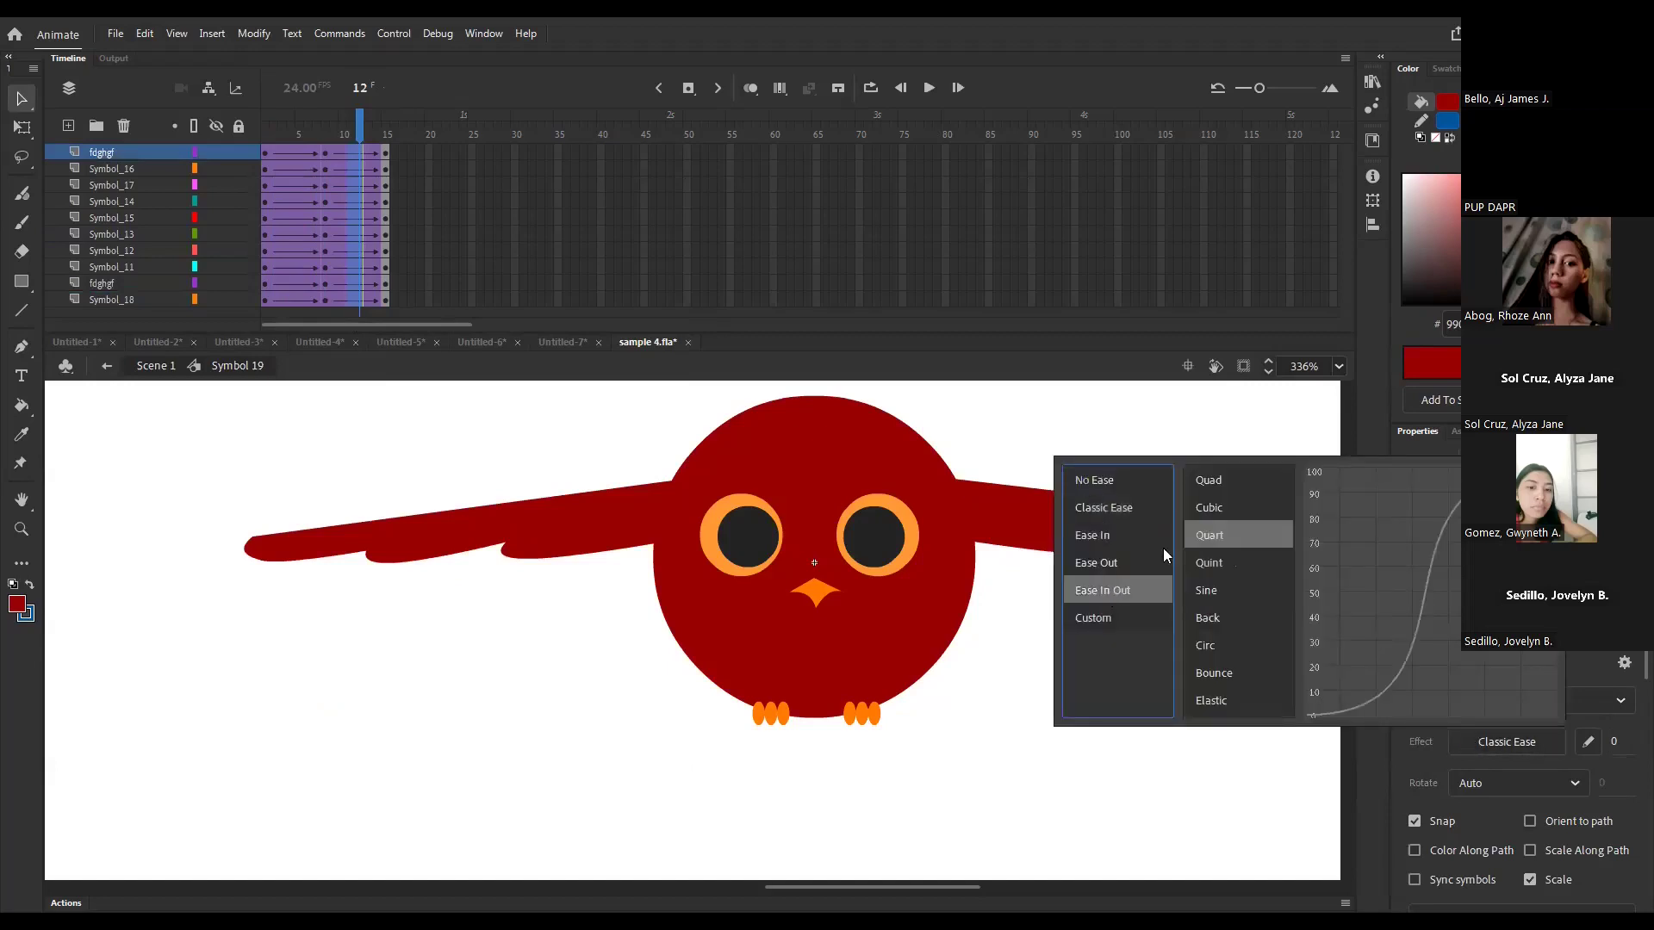
{"action": "left_click", "coordinate": [1209, 534]}
{"action": "left_click", "coordinate": [1093, 691]}
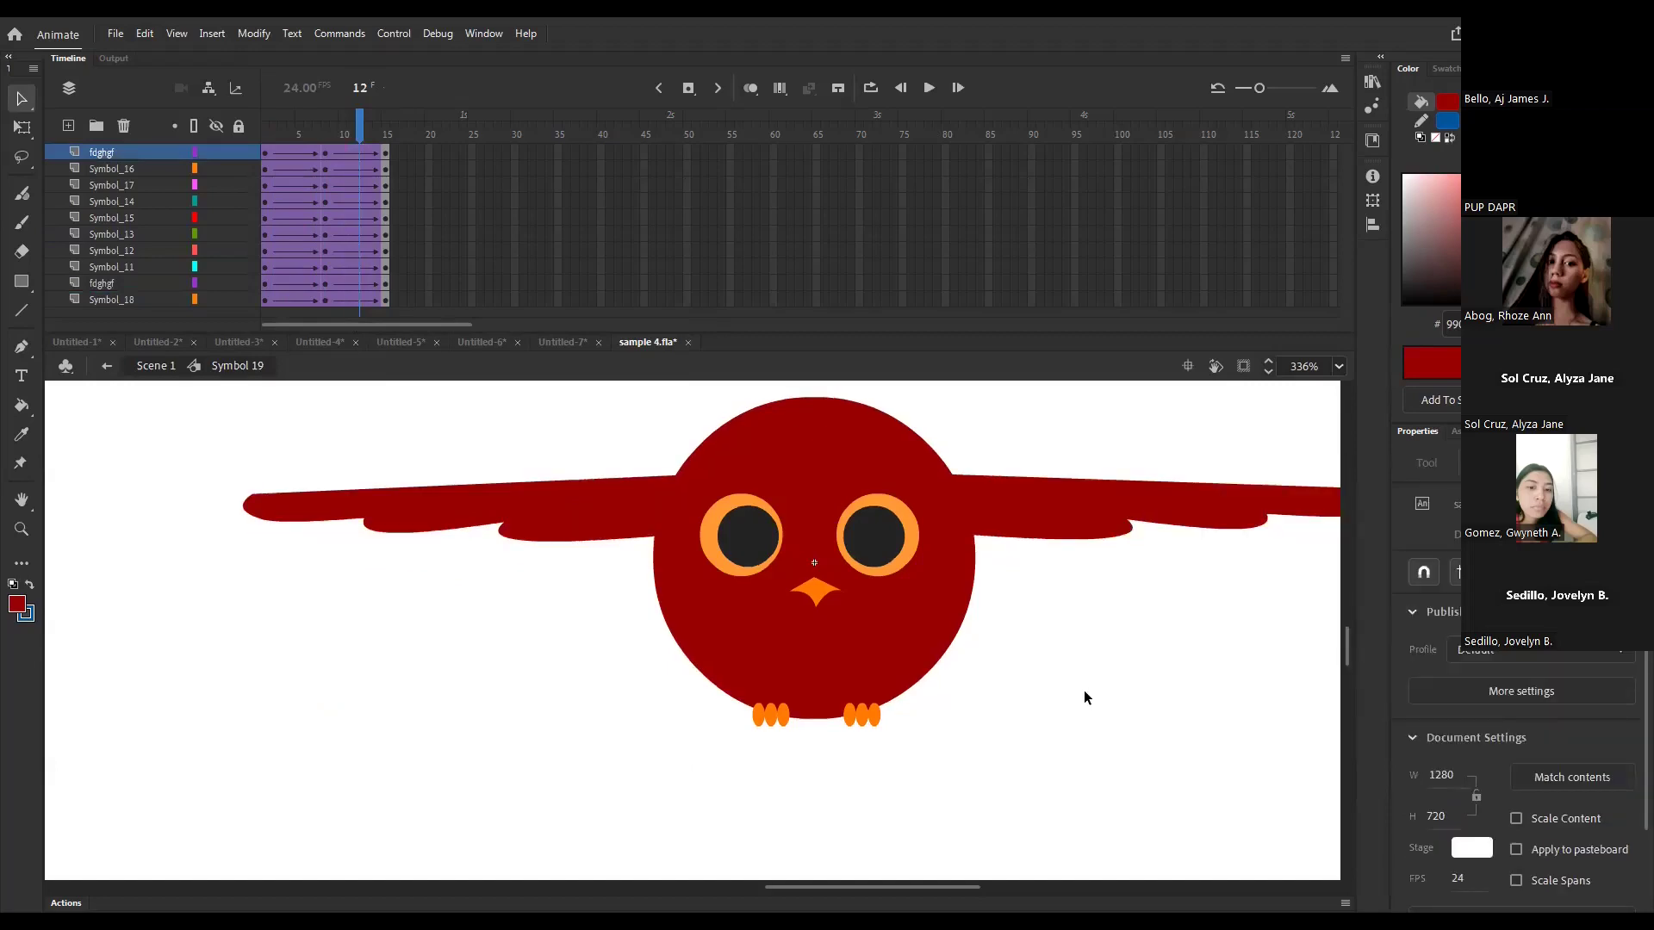
{"action": "key", "text": "ctrl+Return"}
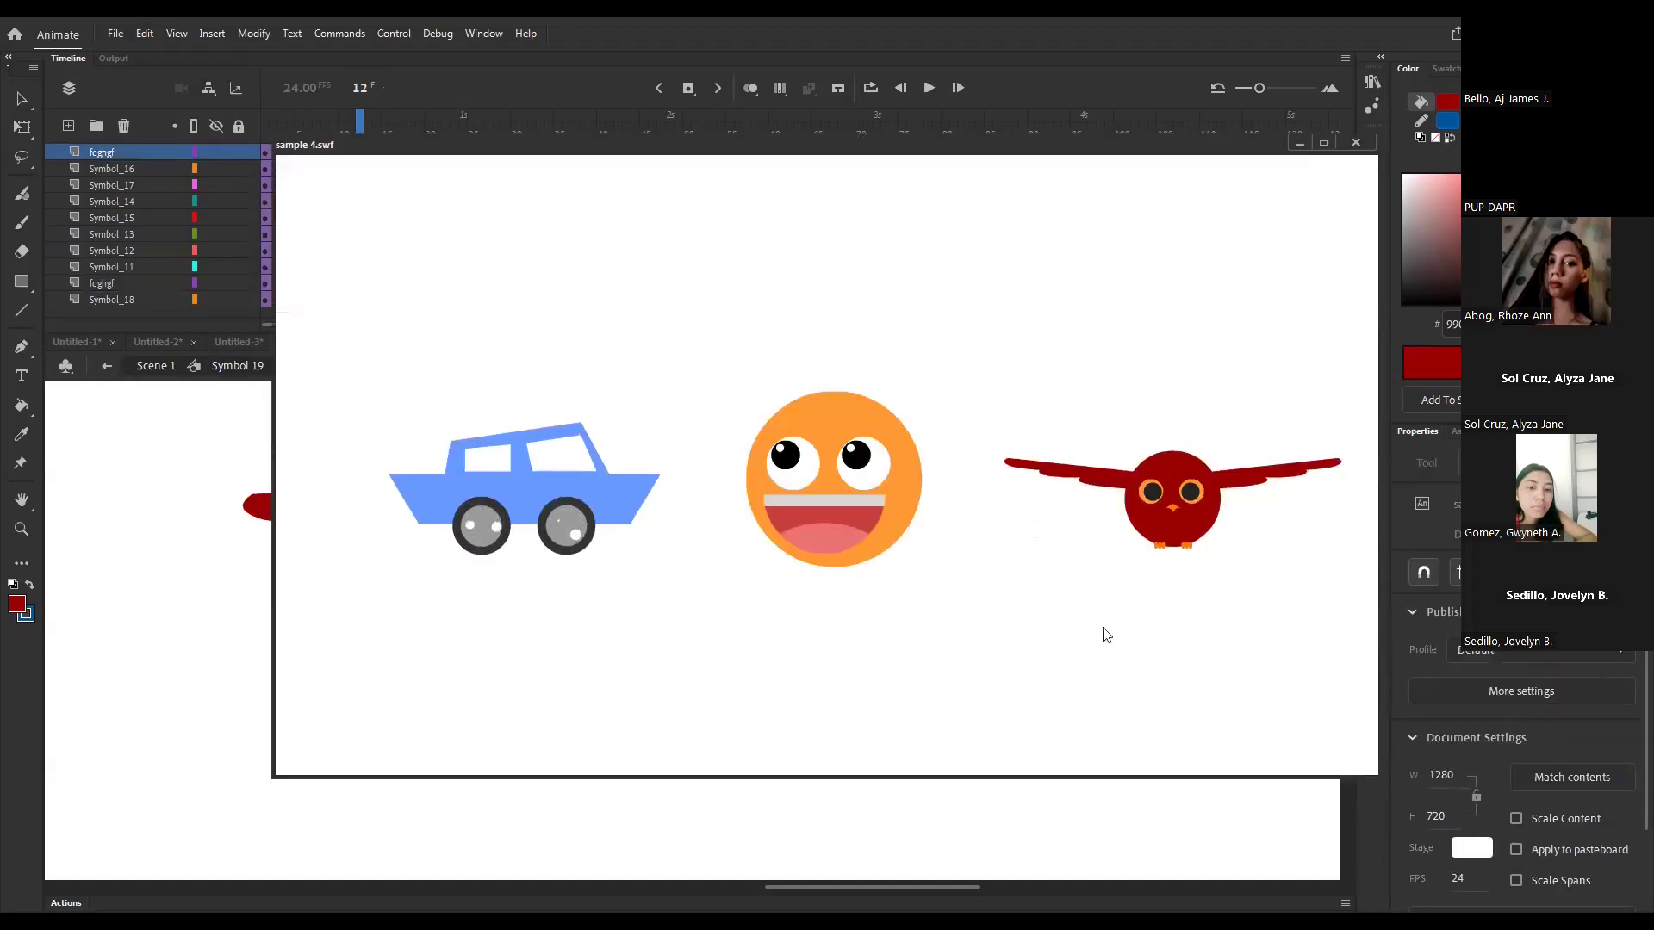
{"action": "left_click", "coordinate": [1356, 144]}
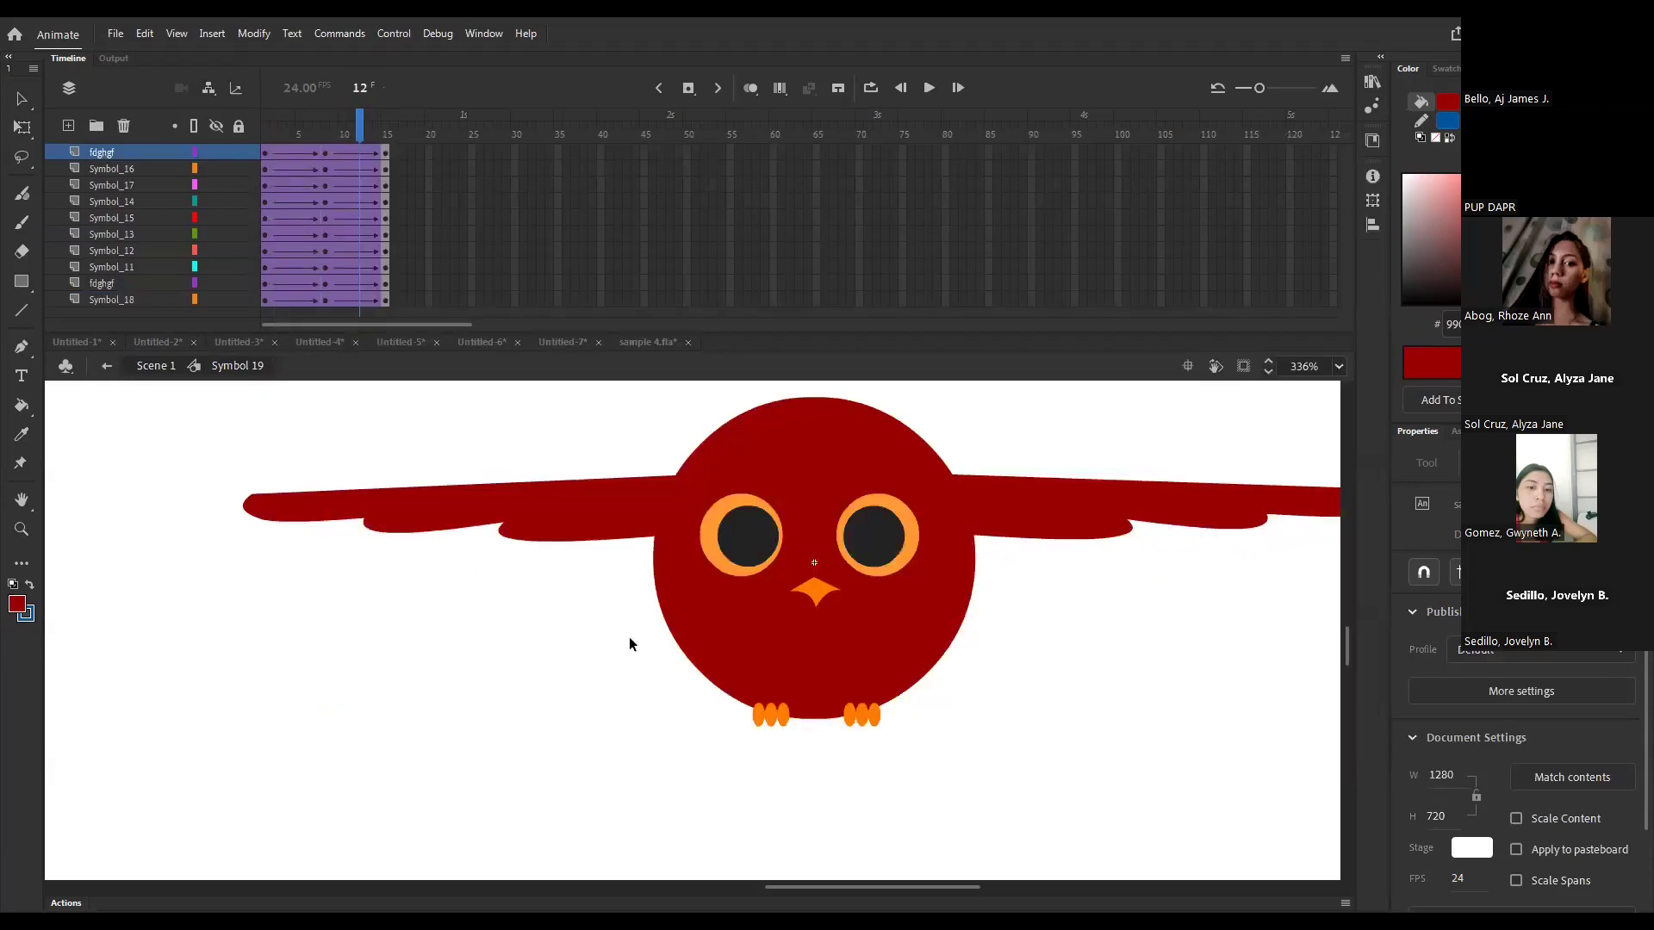
- Remove four frames from each half of the flap so the keyframes fall on frames 1, 4 and 7, and test the movie
{"action": "left_click", "coordinate": [281, 129]}
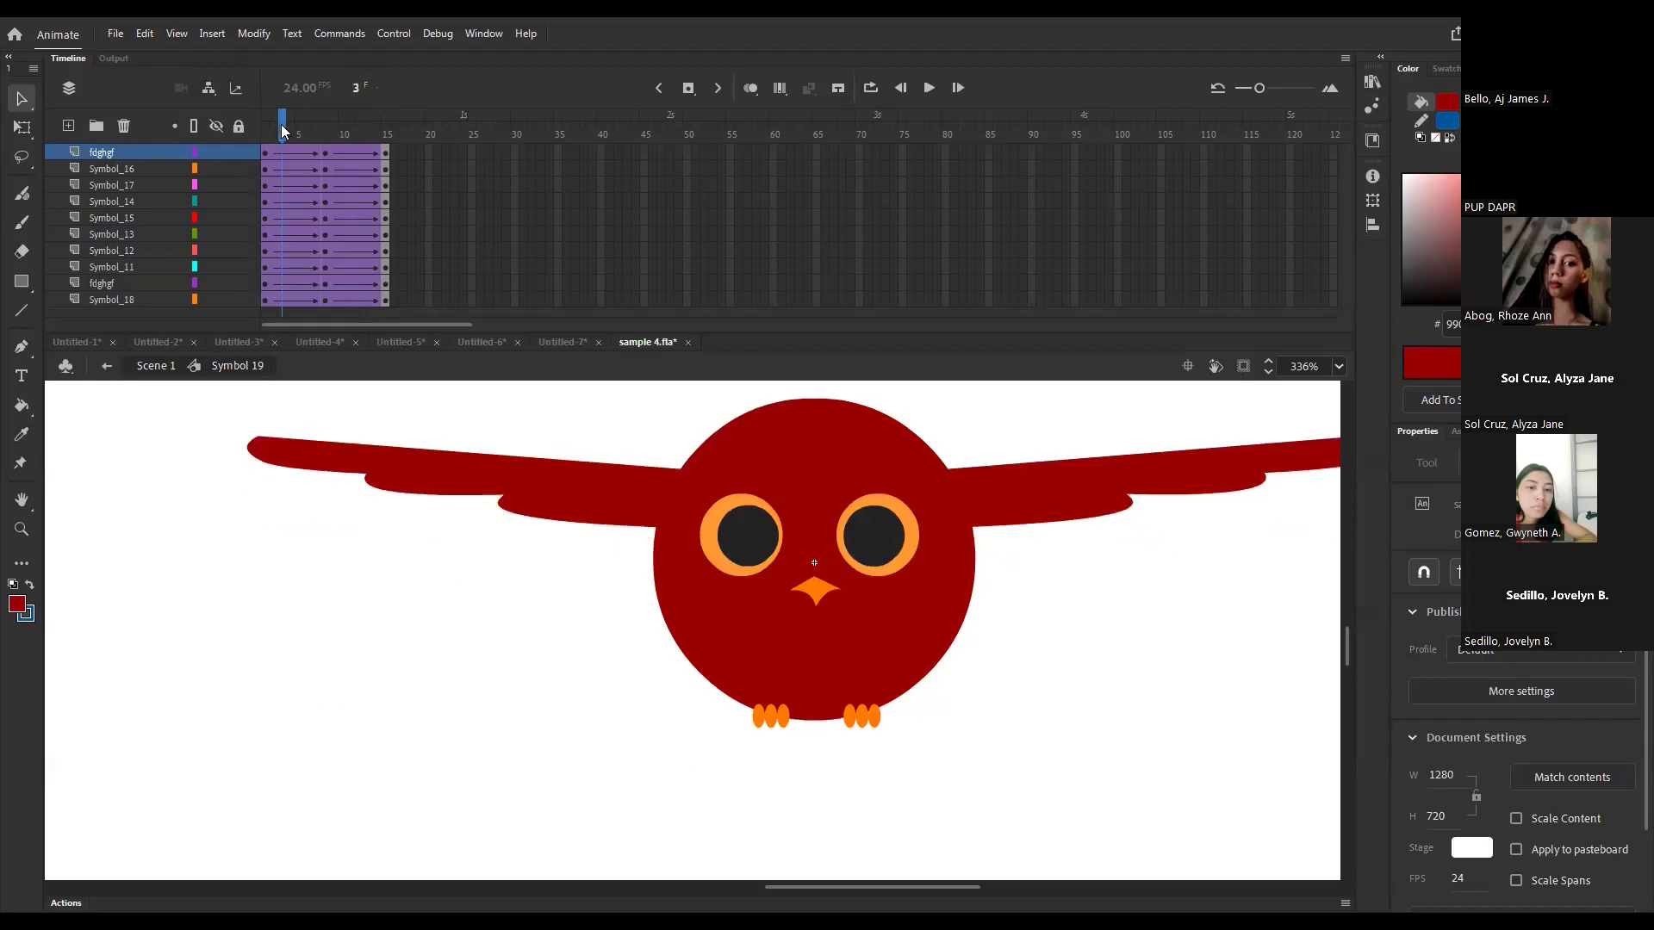
{"action": "key", "text": "shift+F5"}
{"action": "key", "text": "shift+F5"}
{"action": "key", "text": "shift+F5"}
{"action": "key", "text": "shift+F5"}
{"action": "left_click", "coordinate": [302, 127]}
{"action": "key", "text": "shift+F5"}
{"action": "key", "text": "shift+F5"}
{"action": "key", "text": "shift+F5"}
{"action": "key", "text": "shift+F5"}
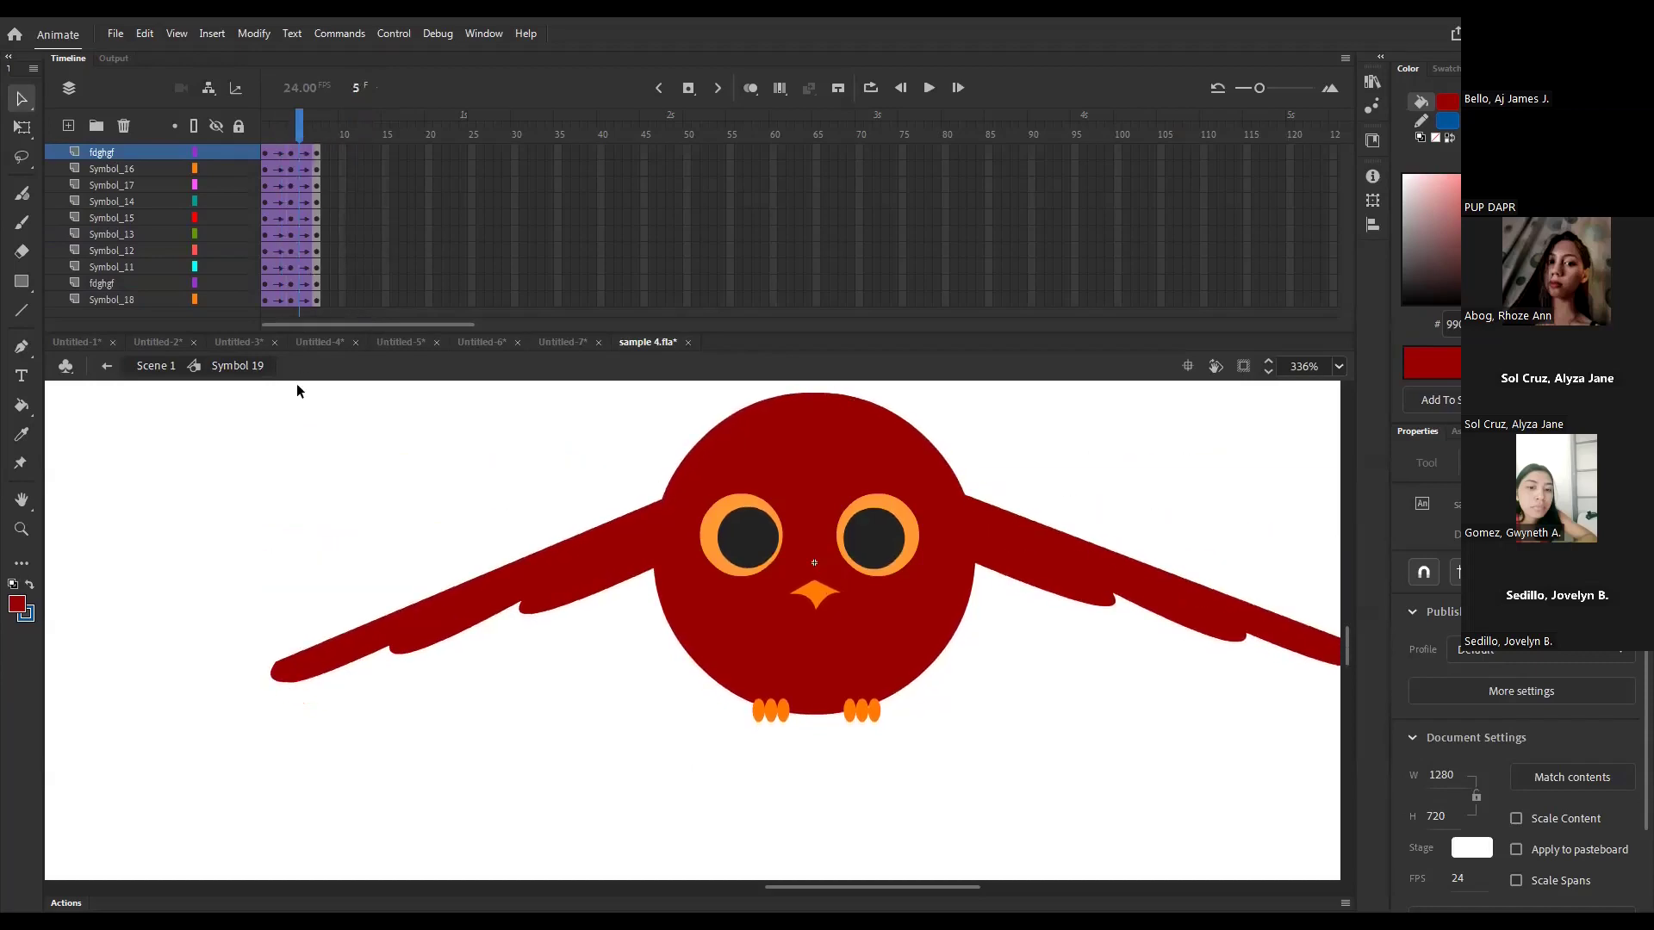
{"action": "key", "text": "ctrl+Return"}
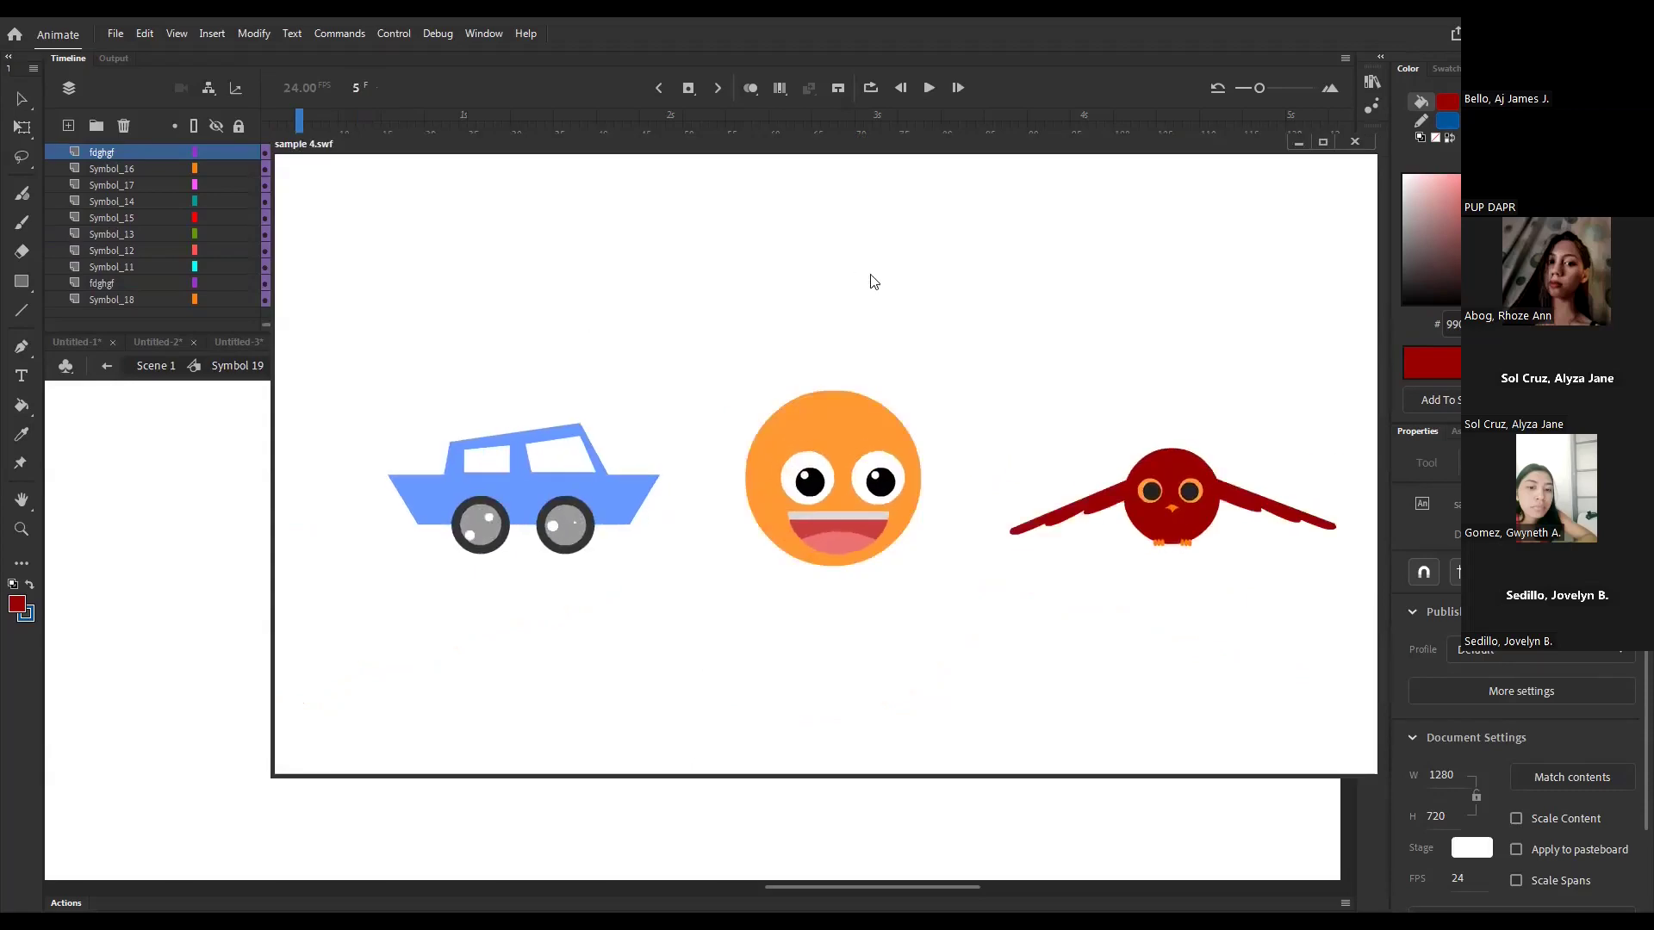
{"action": "left_click", "coordinate": [1355, 141]}
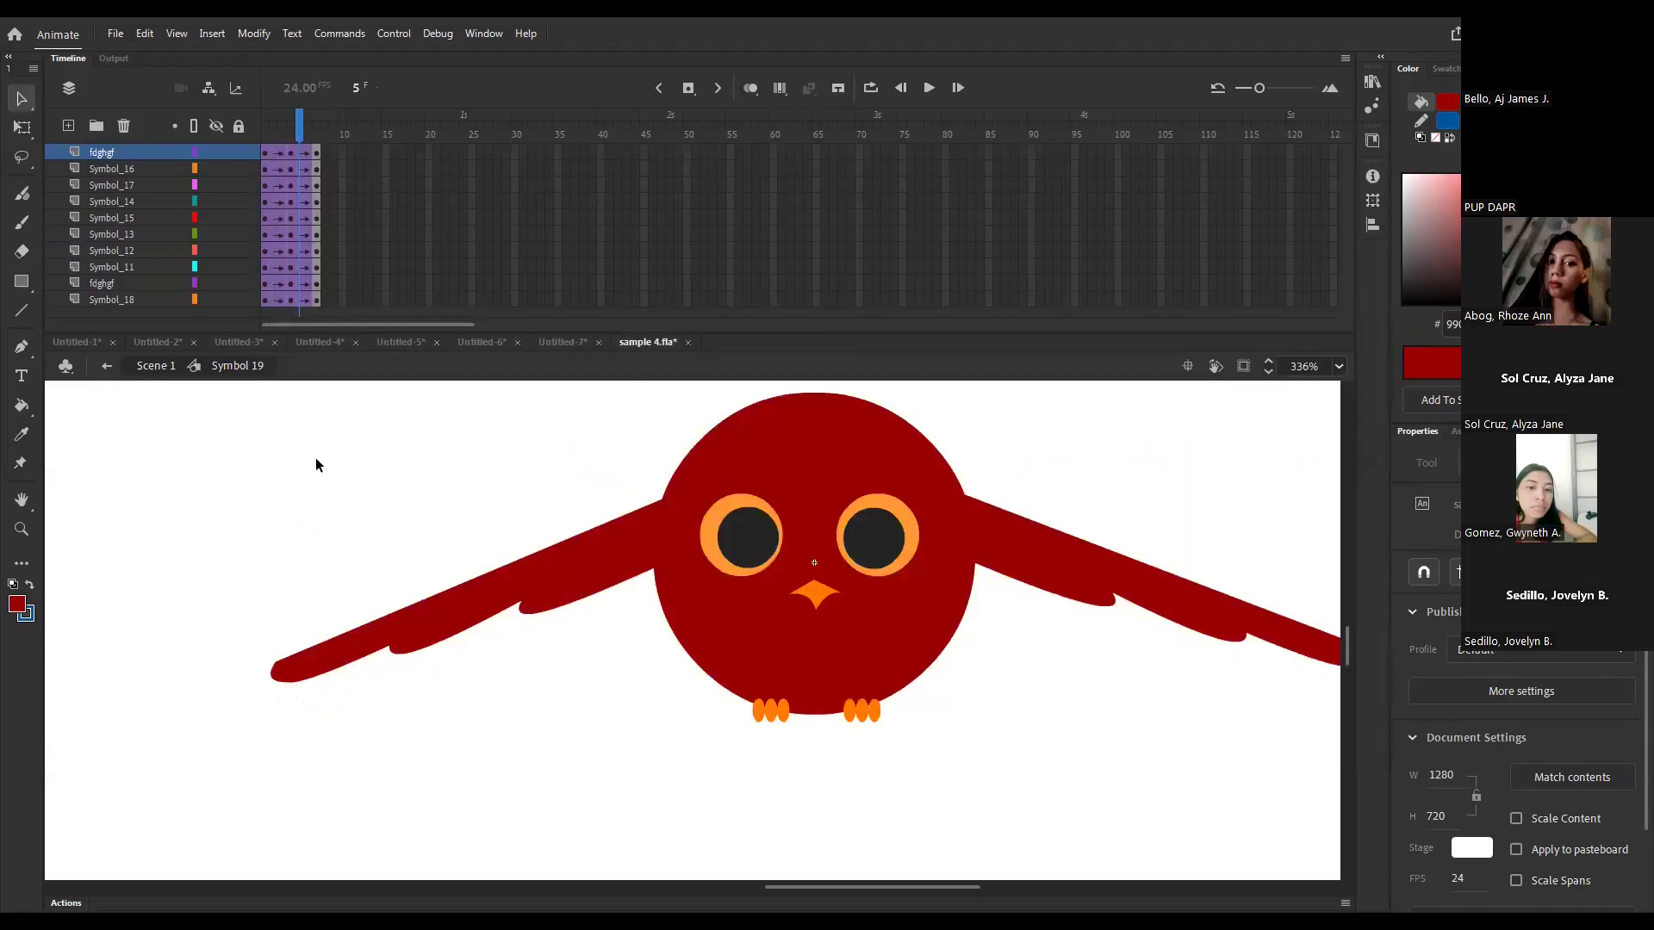
- Raise the whole bird, wings included, at frame 4 and test the movie
{"action": "left_click", "coordinate": [290, 137]}
{"action": "key", "text": "ctrl+a"}
{"action": "left_click_drag", "start_coordinate": [827, 683], "coordinate": [826, 613]}
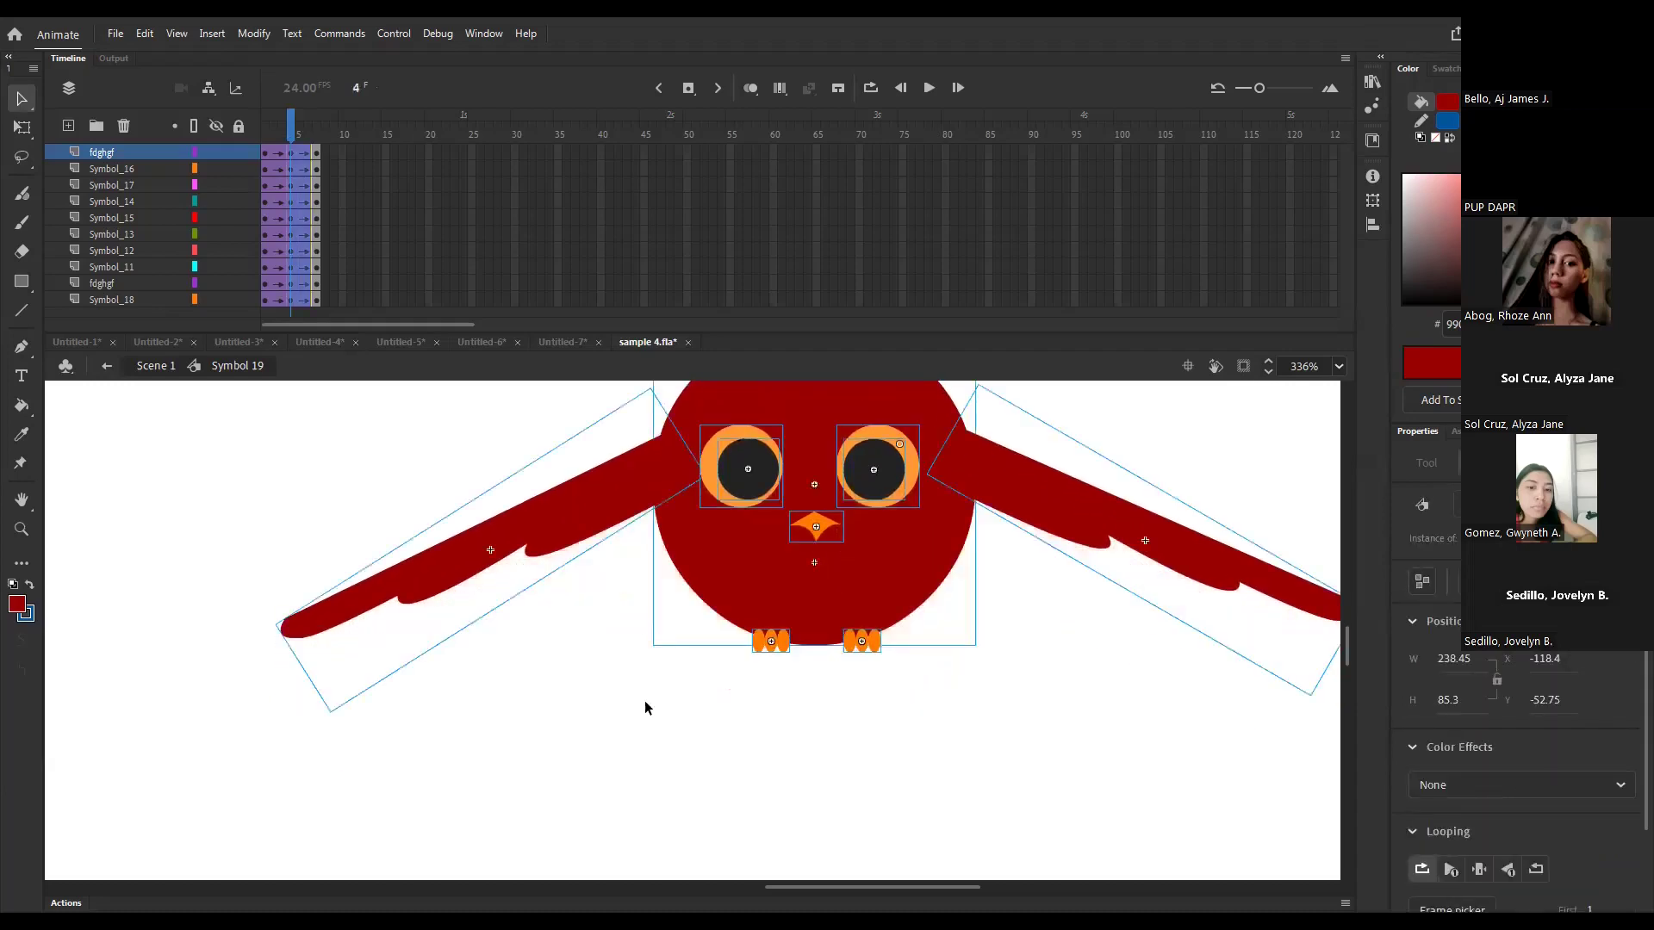
{"action": "left_click", "coordinate": [607, 644]}
{"action": "key", "text": "ctrl+Return"}
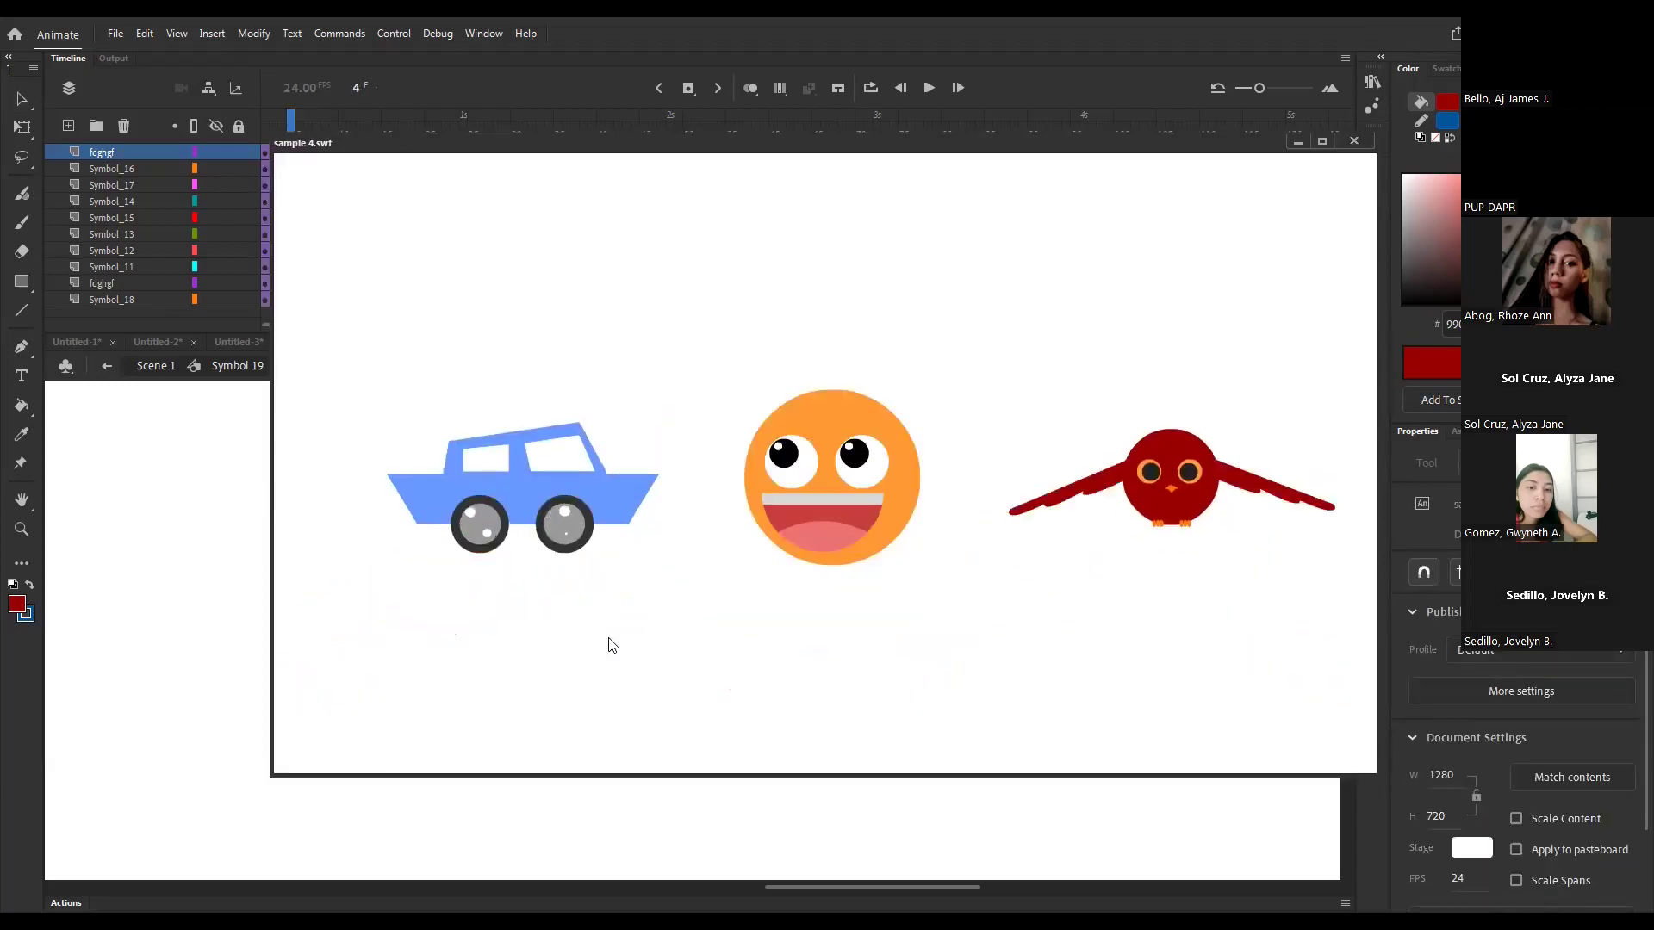
{"action": "left_click", "coordinate": [1354, 144]}
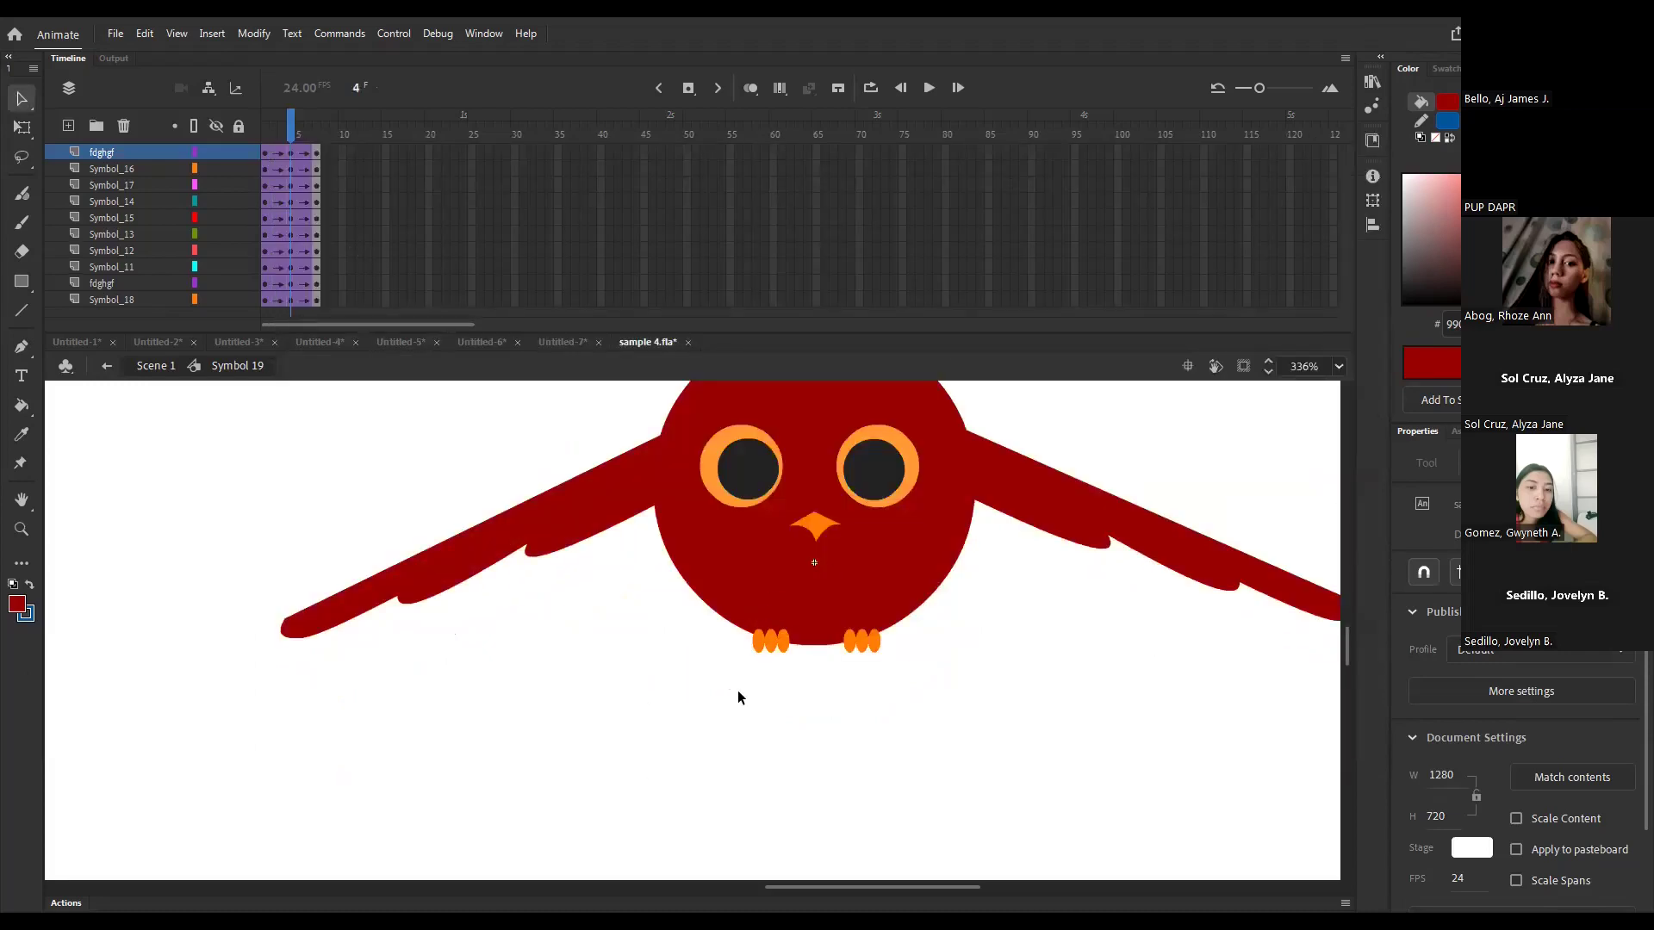
- Raise the body, eyes, beak and feet slightly relative to the wings at frame 4, and test the movie
{"action": "left_click_drag", "start_coordinate": [738, 701], "coordinate": [705, 782]}
{"action": "left_click_drag", "start_coordinate": [735, 458], "coordinate": [866, 828]}
{"action": "left_click_drag", "start_coordinate": [808, 727], "coordinate": [810, 705]}
{"action": "left_click", "coordinate": [607, 528]}
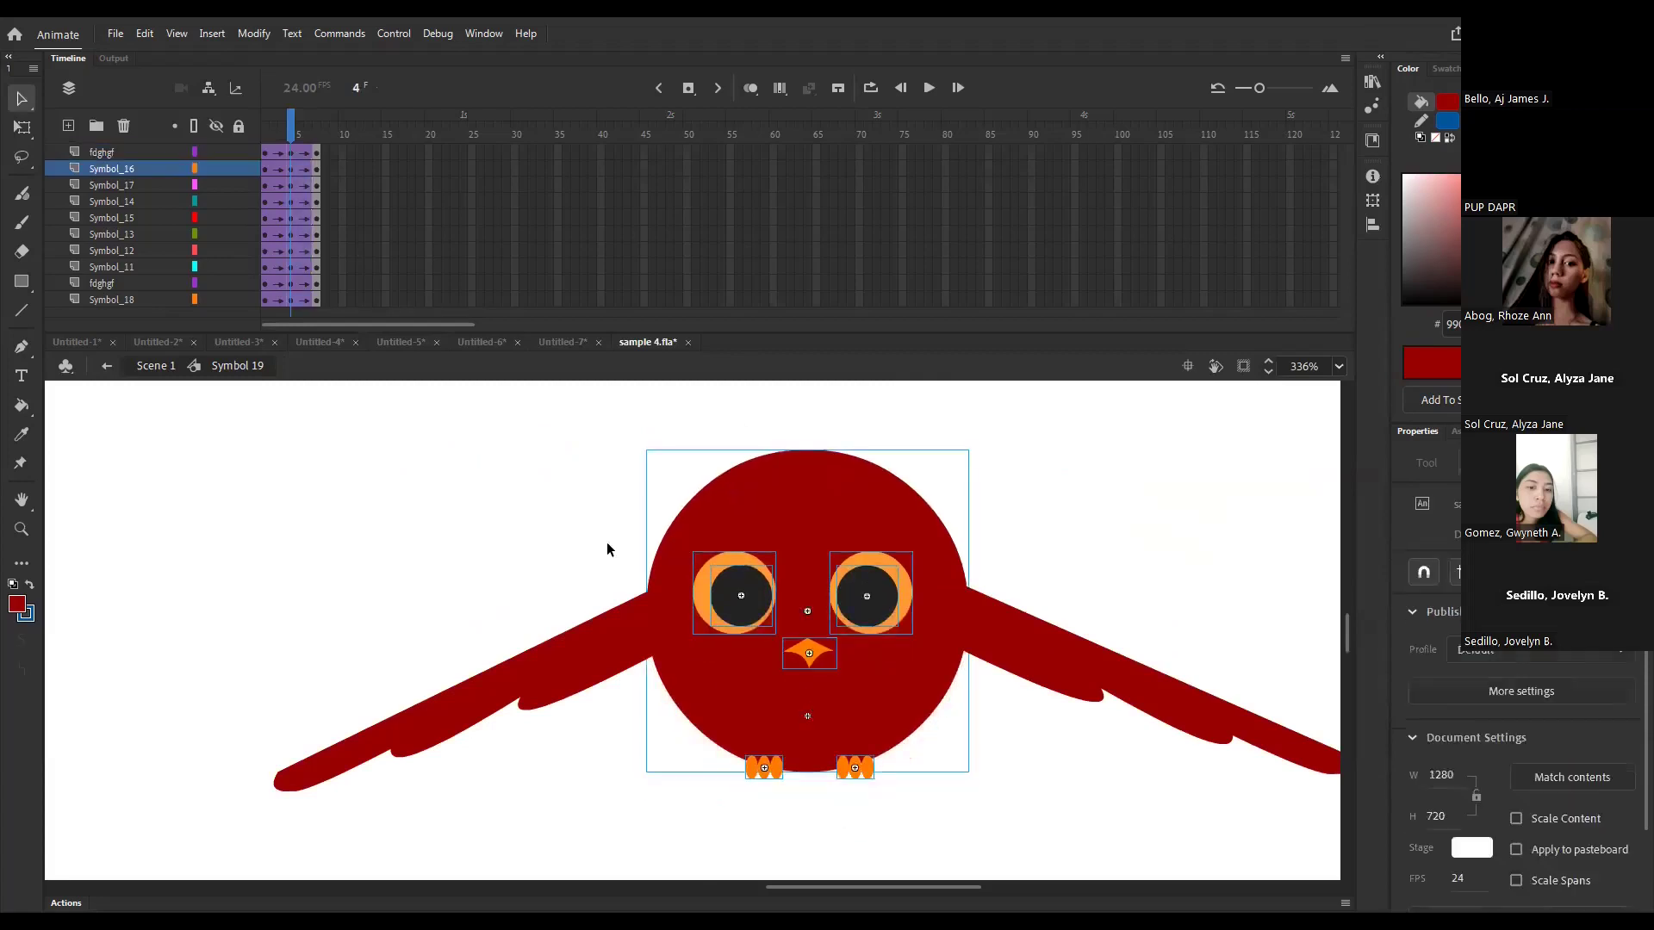
{"action": "left_click_drag", "start_coordinate": [290, 129], "coordinate": [251, 142]}
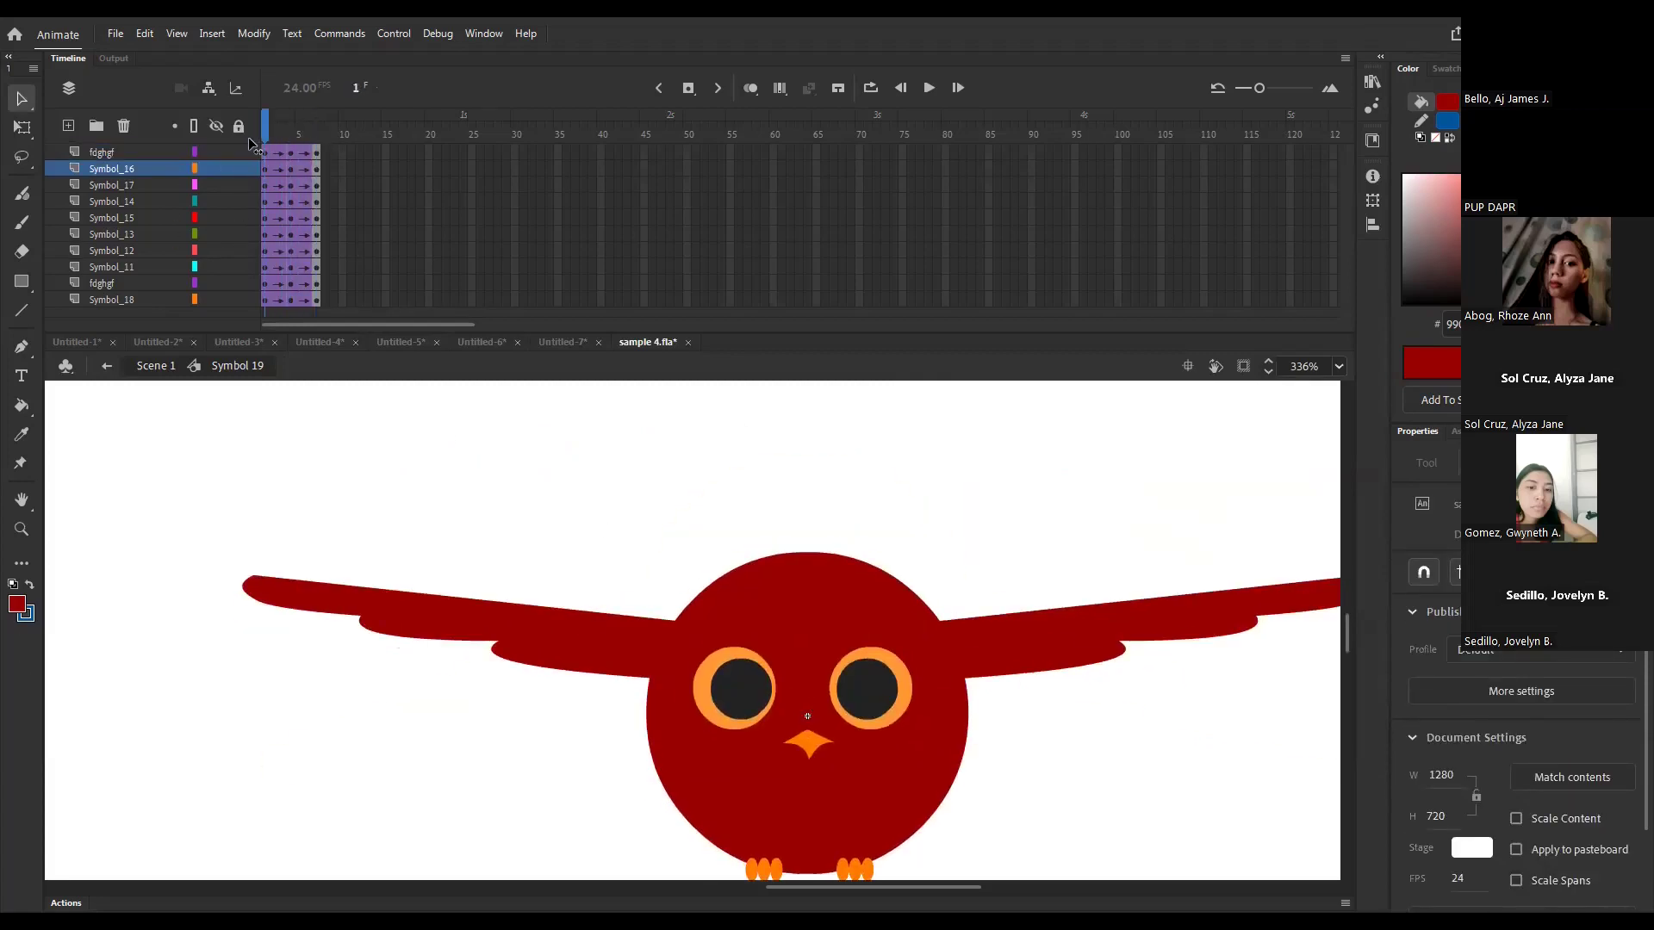
{"action": "key", "text": "ctrl+Return"}
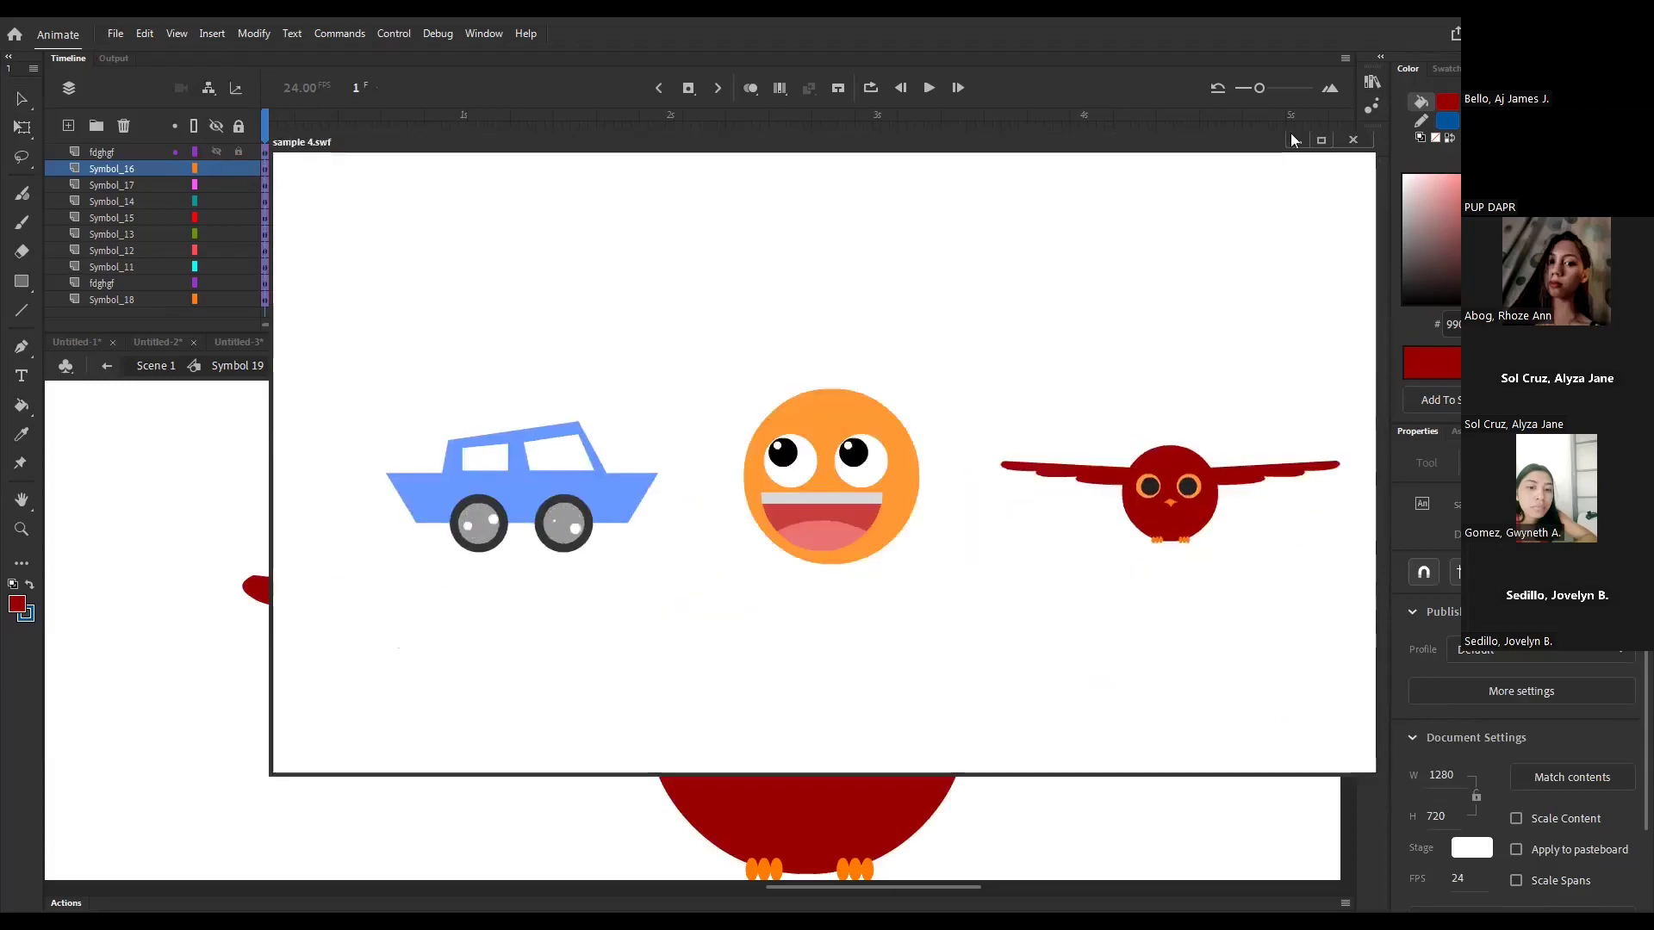
{"action": "left_click", "coordinate": [431, 351]}
- Try lowering the whole bird at frame 4 to well below its frame 1 position, and test the movie
{"action": "key", "text": "ctrl+2"}
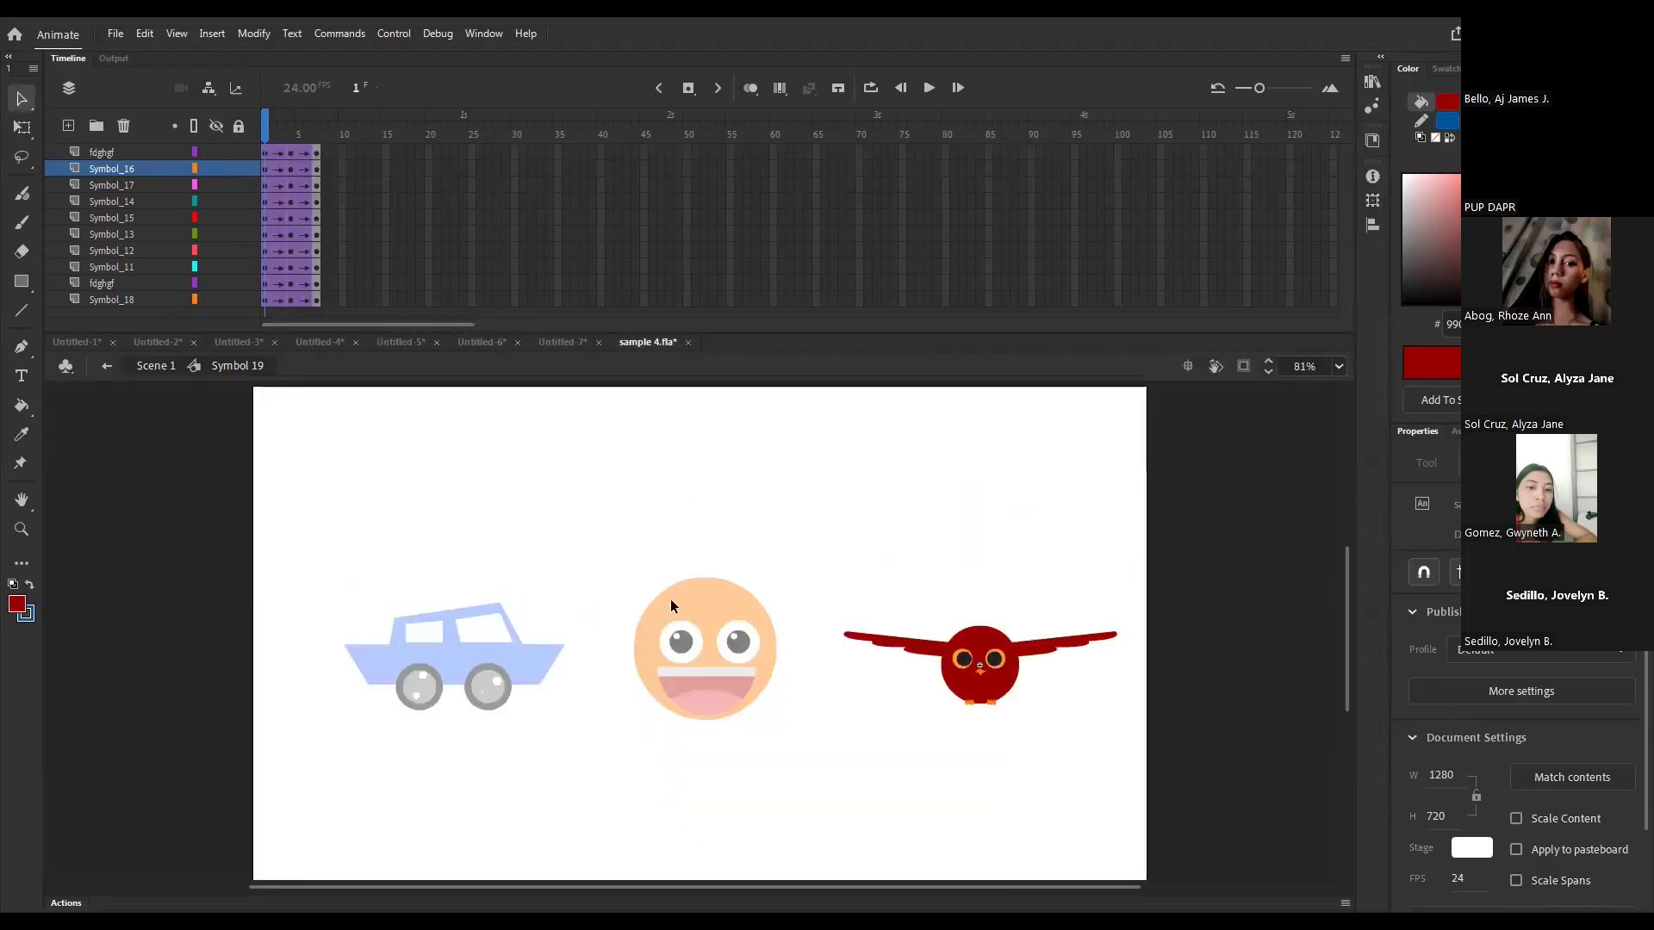
{"action": "key", "text": "period"}
{"action": "key", "text": "period"}
{"action": "key", "text": "period"}
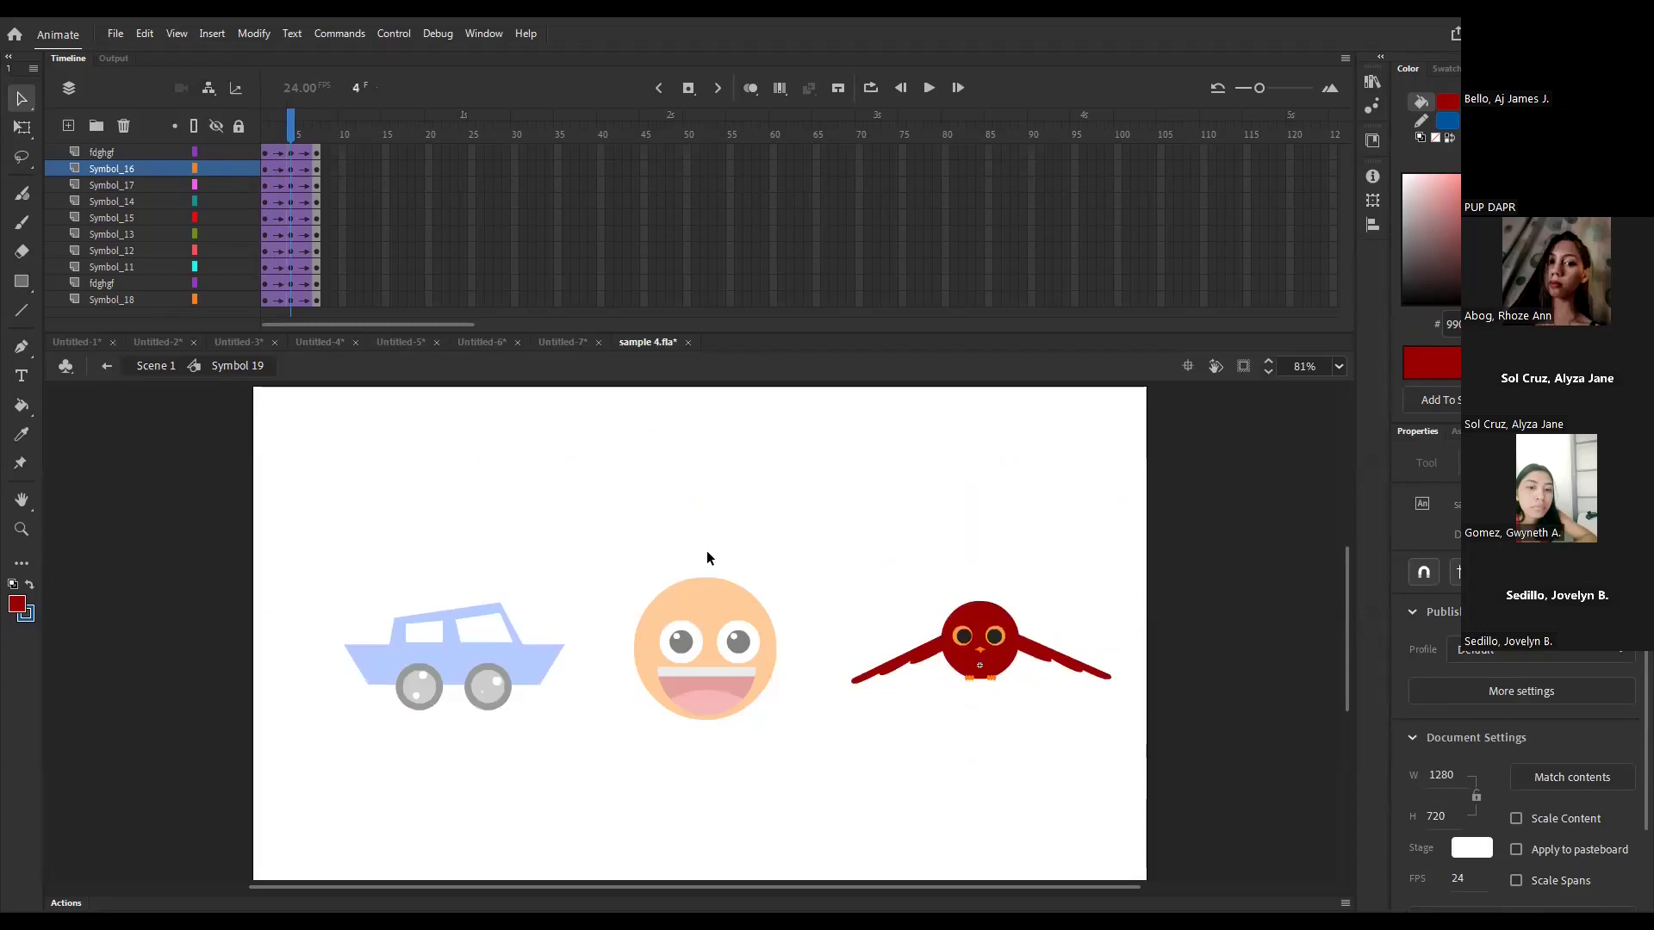
{"action": "key", "text": "ctrl+a"}
{"action": "left_click_drag", "start_coordinate": [1001, 666], "coordinate": [1002, 738]}
{"action": "left_click", "coordinate": [929, 577]}
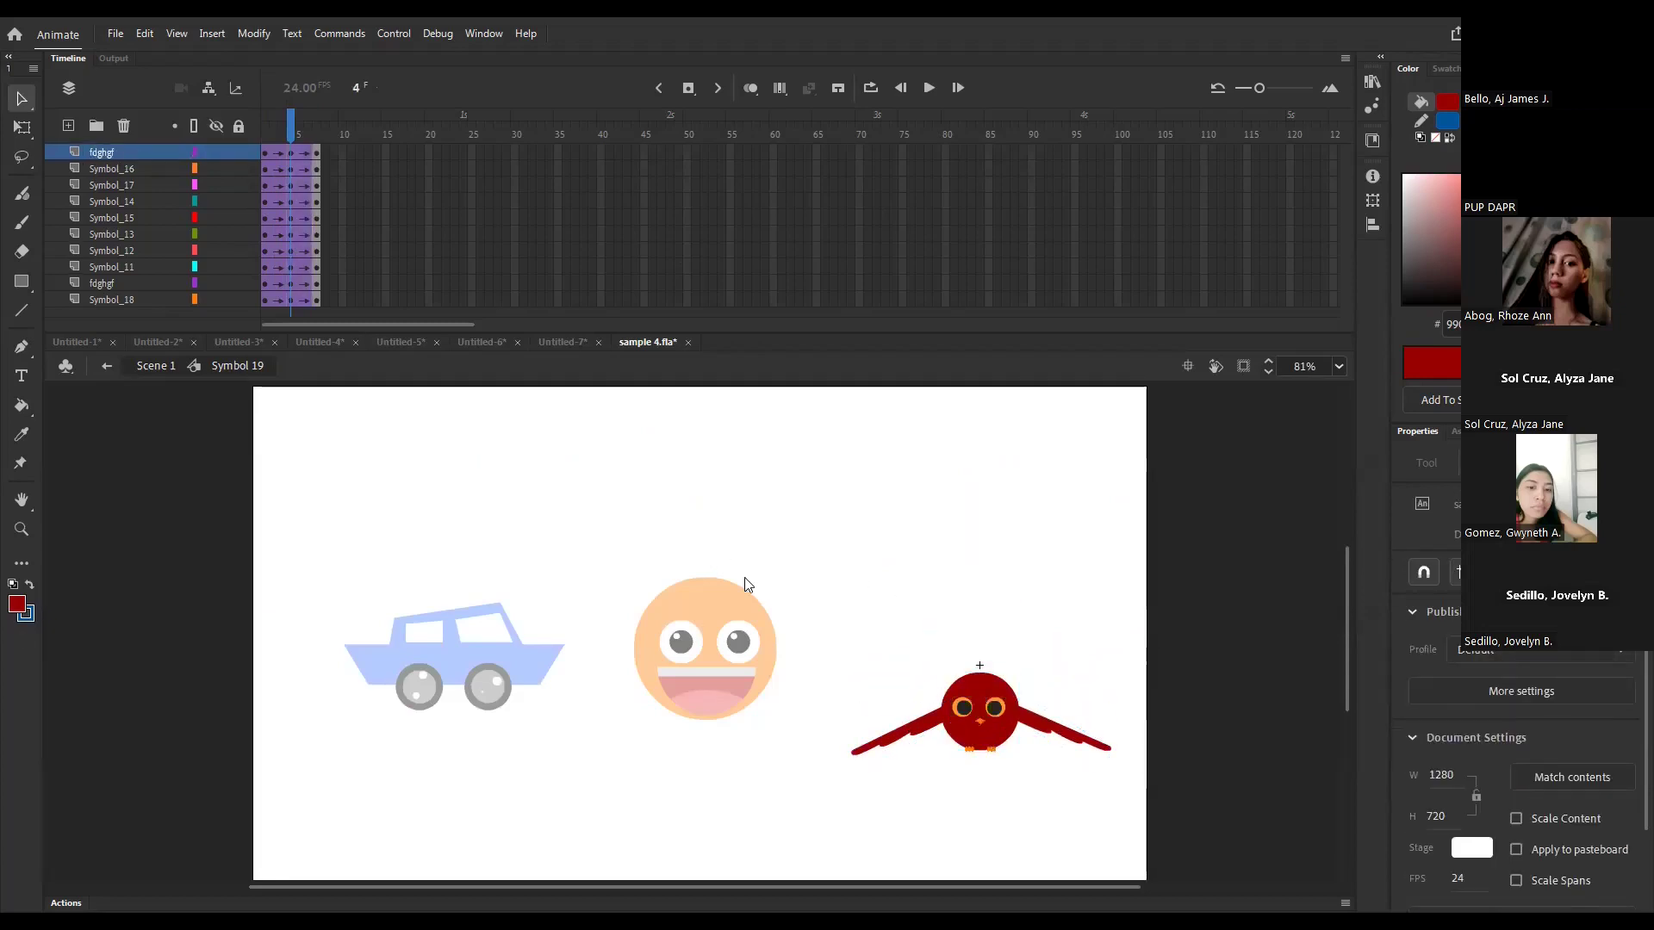
{"action": "key", "text": "ctrl+Return"}
{"action": "left_click", "coordinate": [1353, 141]}
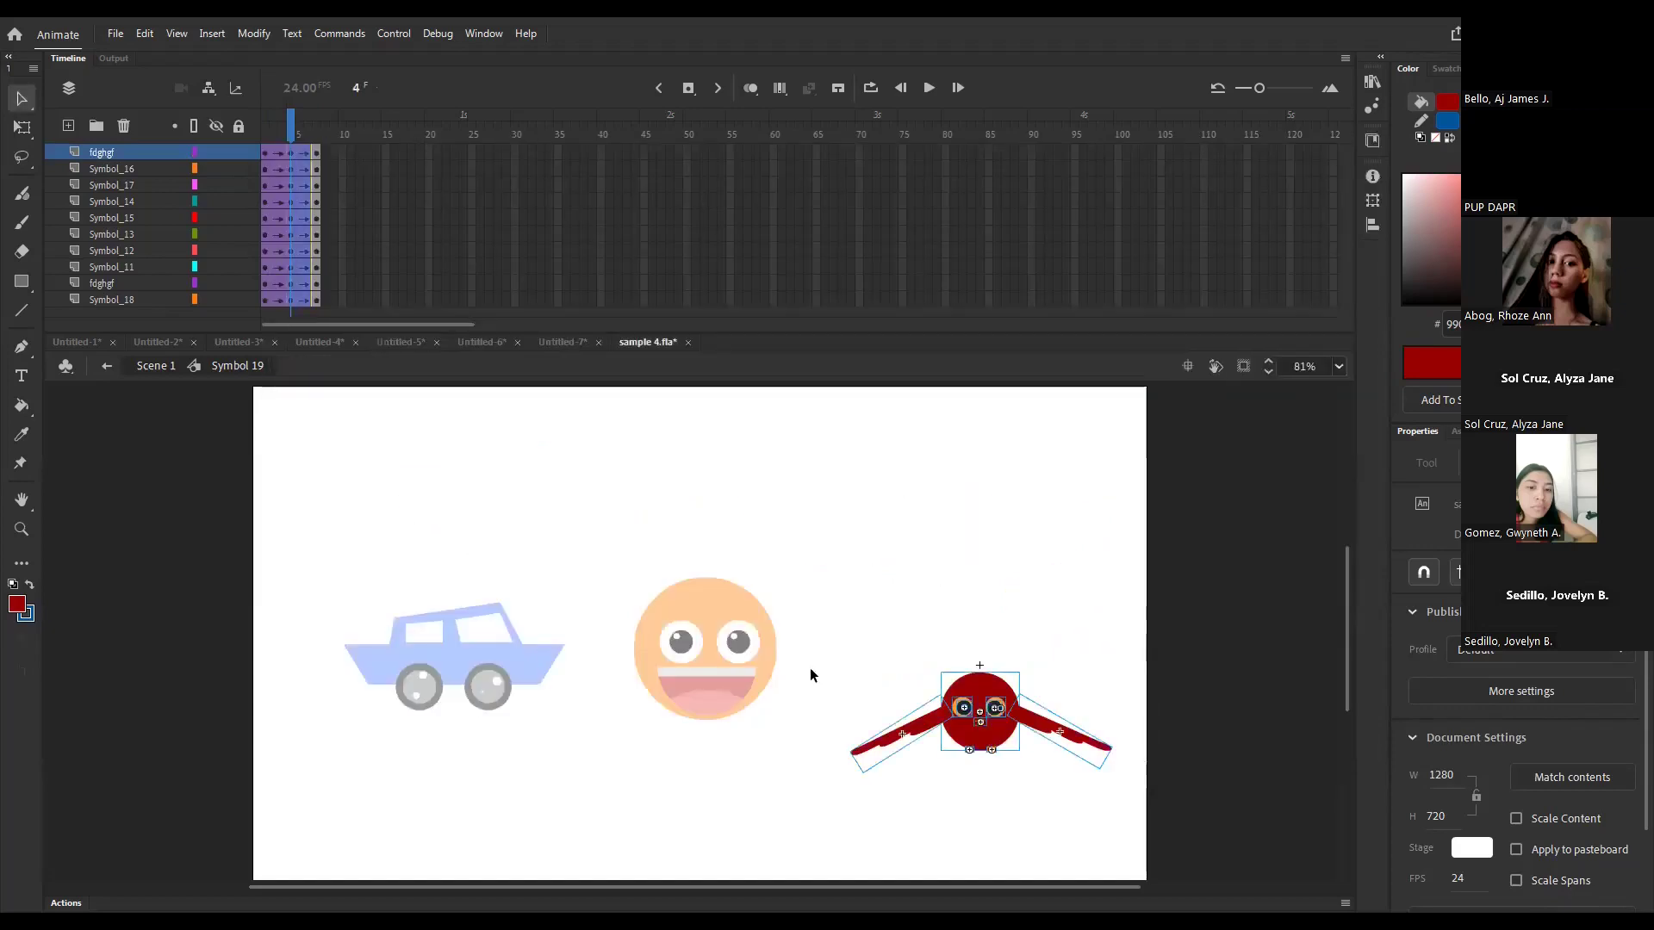
- Reposition the whole bird at frame 4 so that its body sits only slightly above its frame 1 position
{"action": "left_click", "coordinate": [848, 717], "text": "ctrl"}
{"action": "left_click_drag", "start_coordinate": [713, 518], "coordinate": [663, 664]}
{"action": "left_click", "coordinate": [664, 664]}
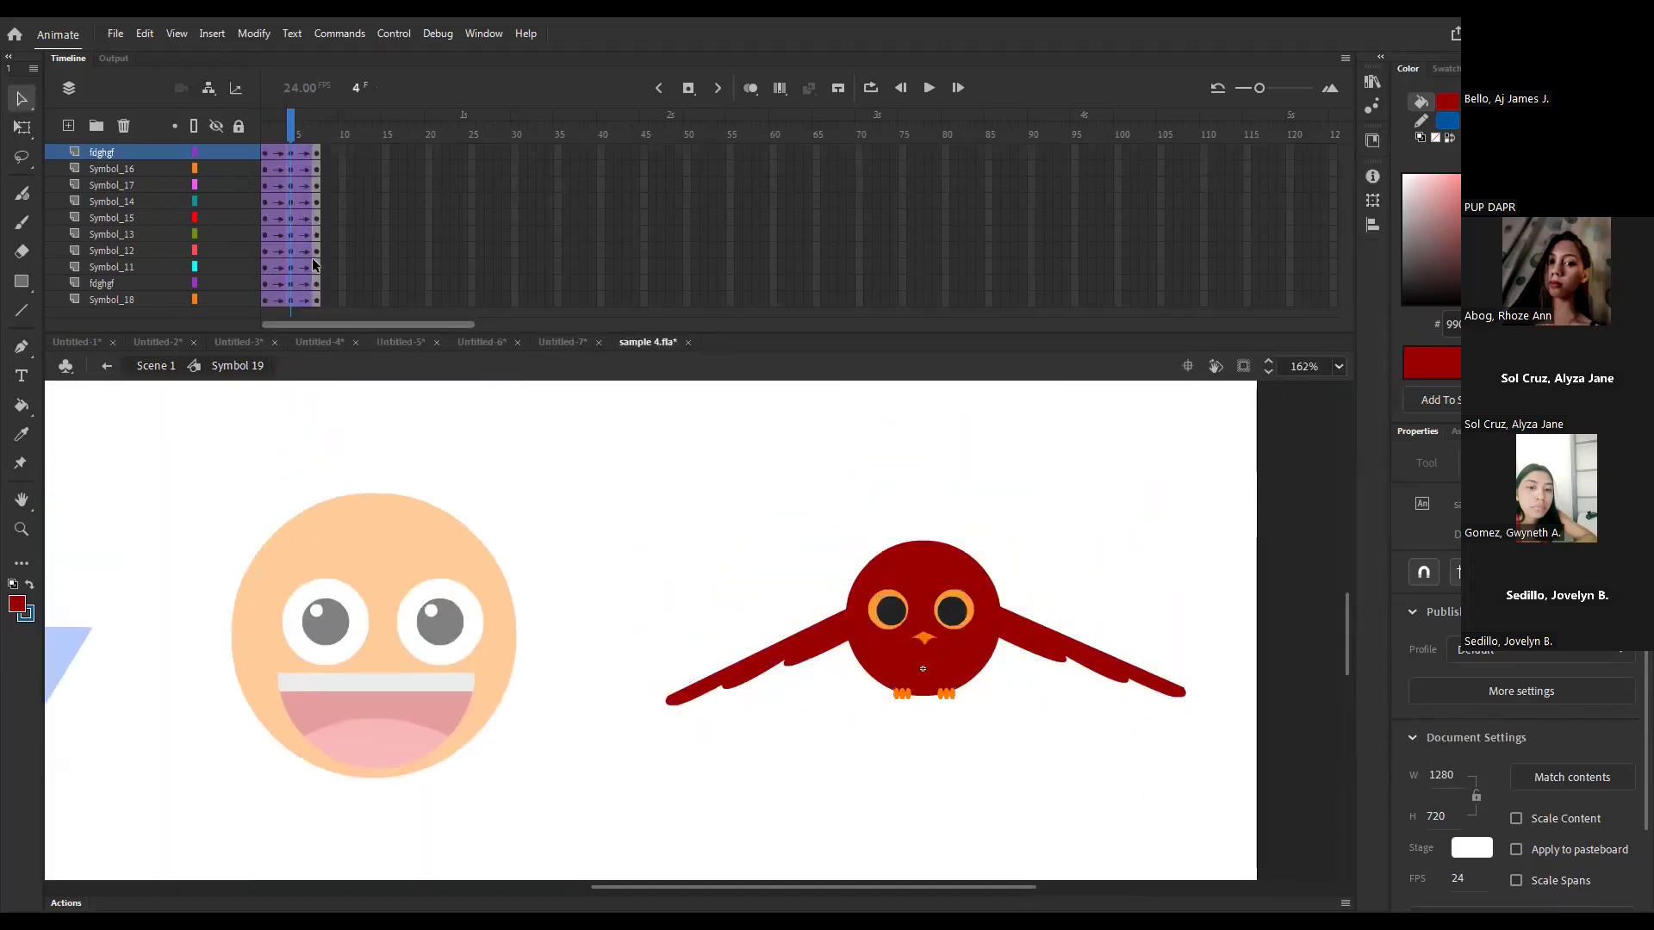
{"action": "left_click_drag", "start_coordinate": [293, 125], "coordinate": [261, 126]}
{"action": "key", "text": "ctrl+a"}
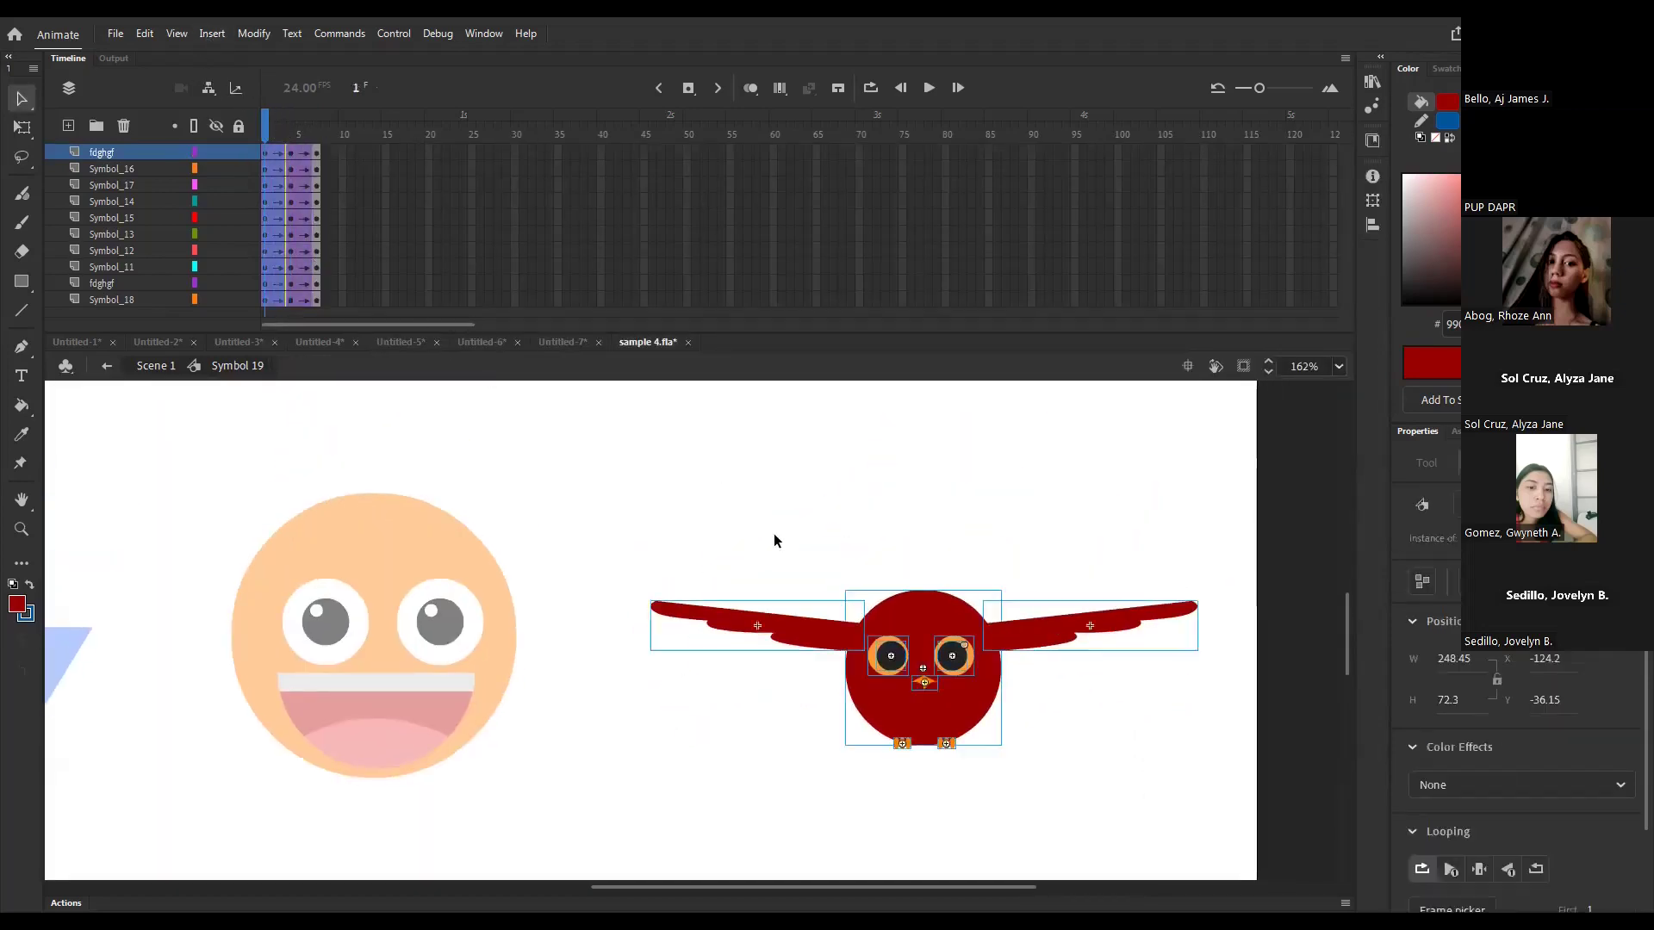
{"action": "left_click", "coordinate": [293, 138]}
{"action": "key", "text": "ctrl+a"}
{"action": "left_click", "coordinate": [736, 526]}
- Step through the flap frames to check the bird's vertical movement, and test the movie
{"action": "key", "text": "comma"}
{"action": "key", "text": "comma"}
{"action": "key", "text": "comma"}
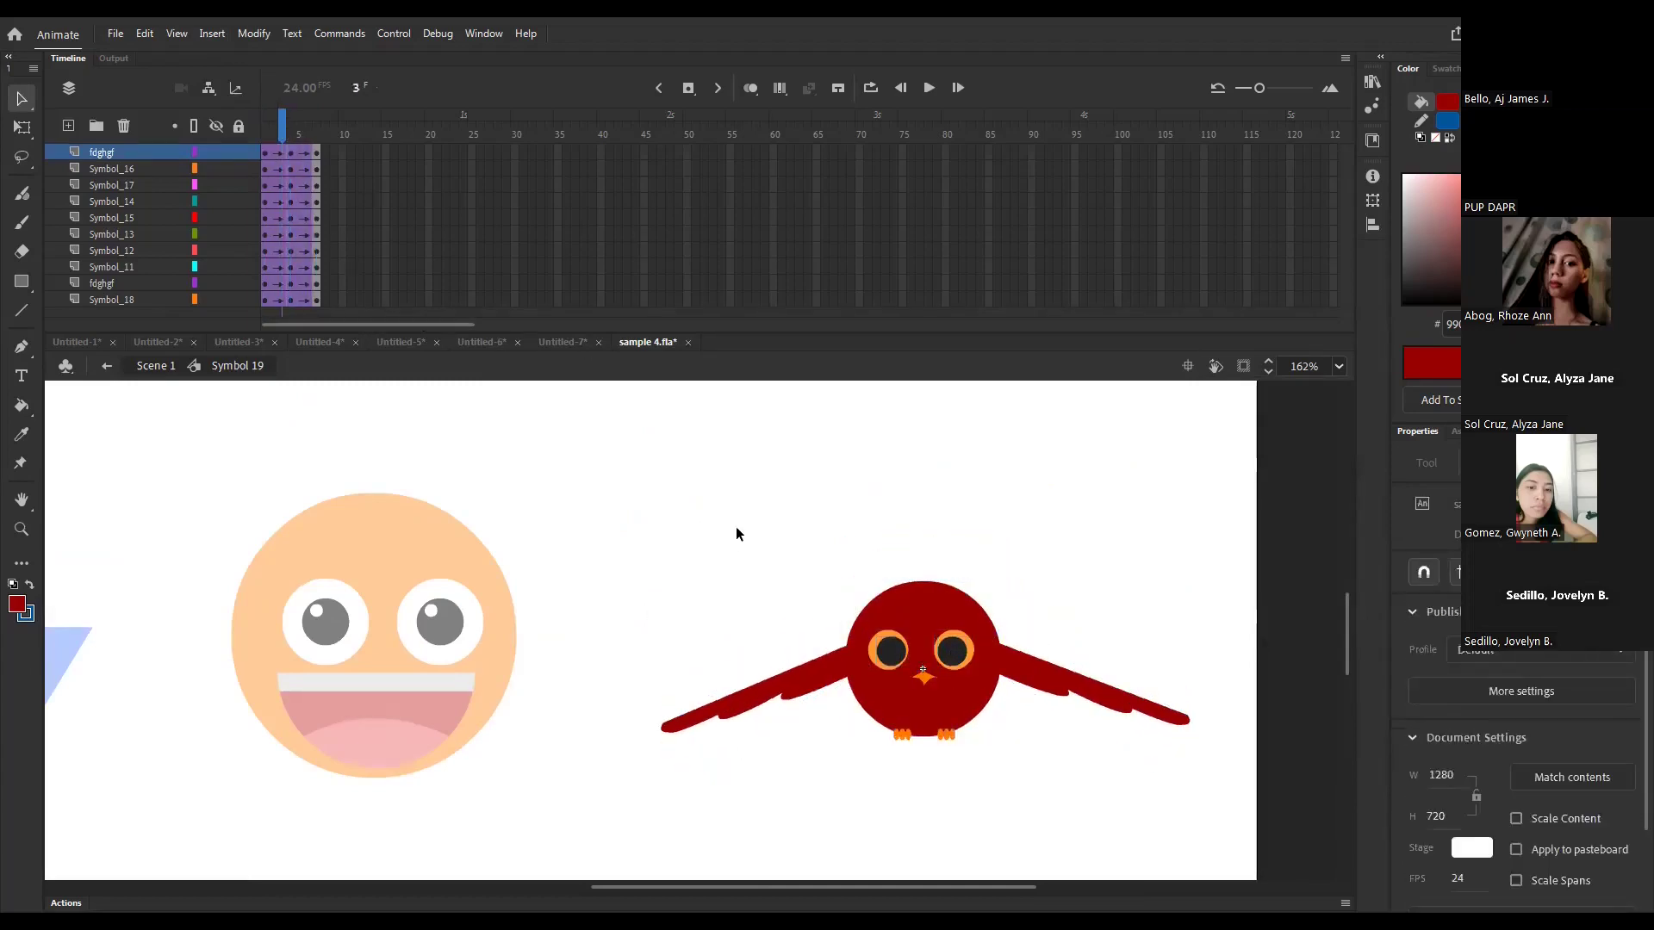
{"action": "key", "text": "period"}
{"action": "key", "text": "period"}
{"action": "key", "text": "period"}
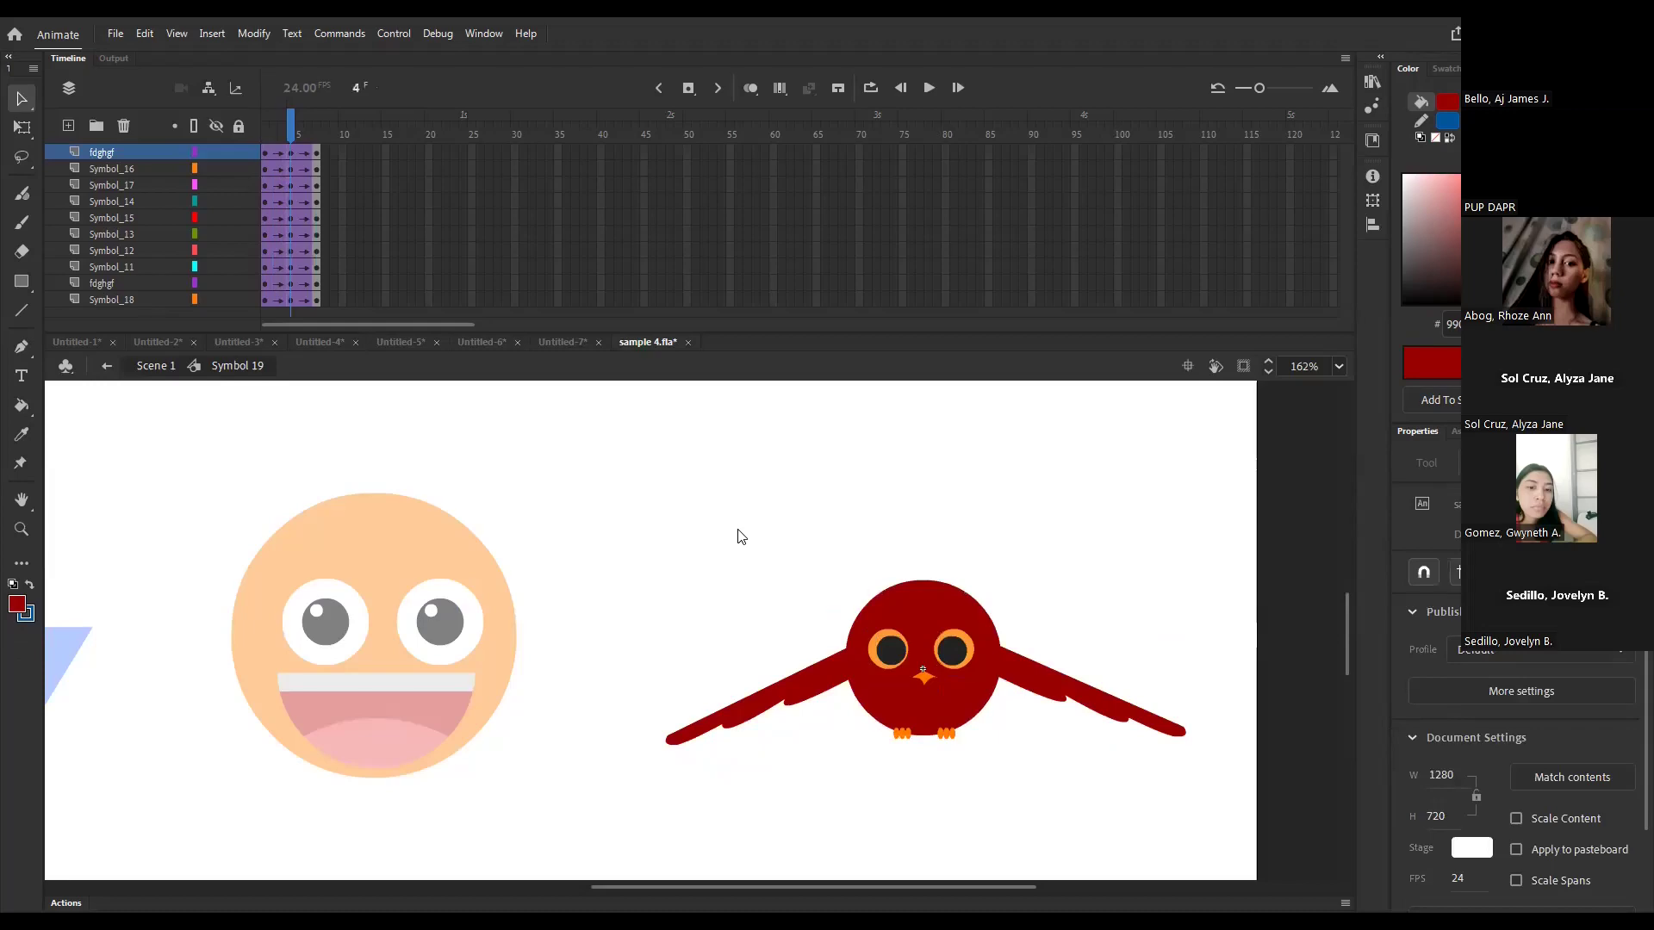
{"action": "key", "text": "ctrl+Return"}
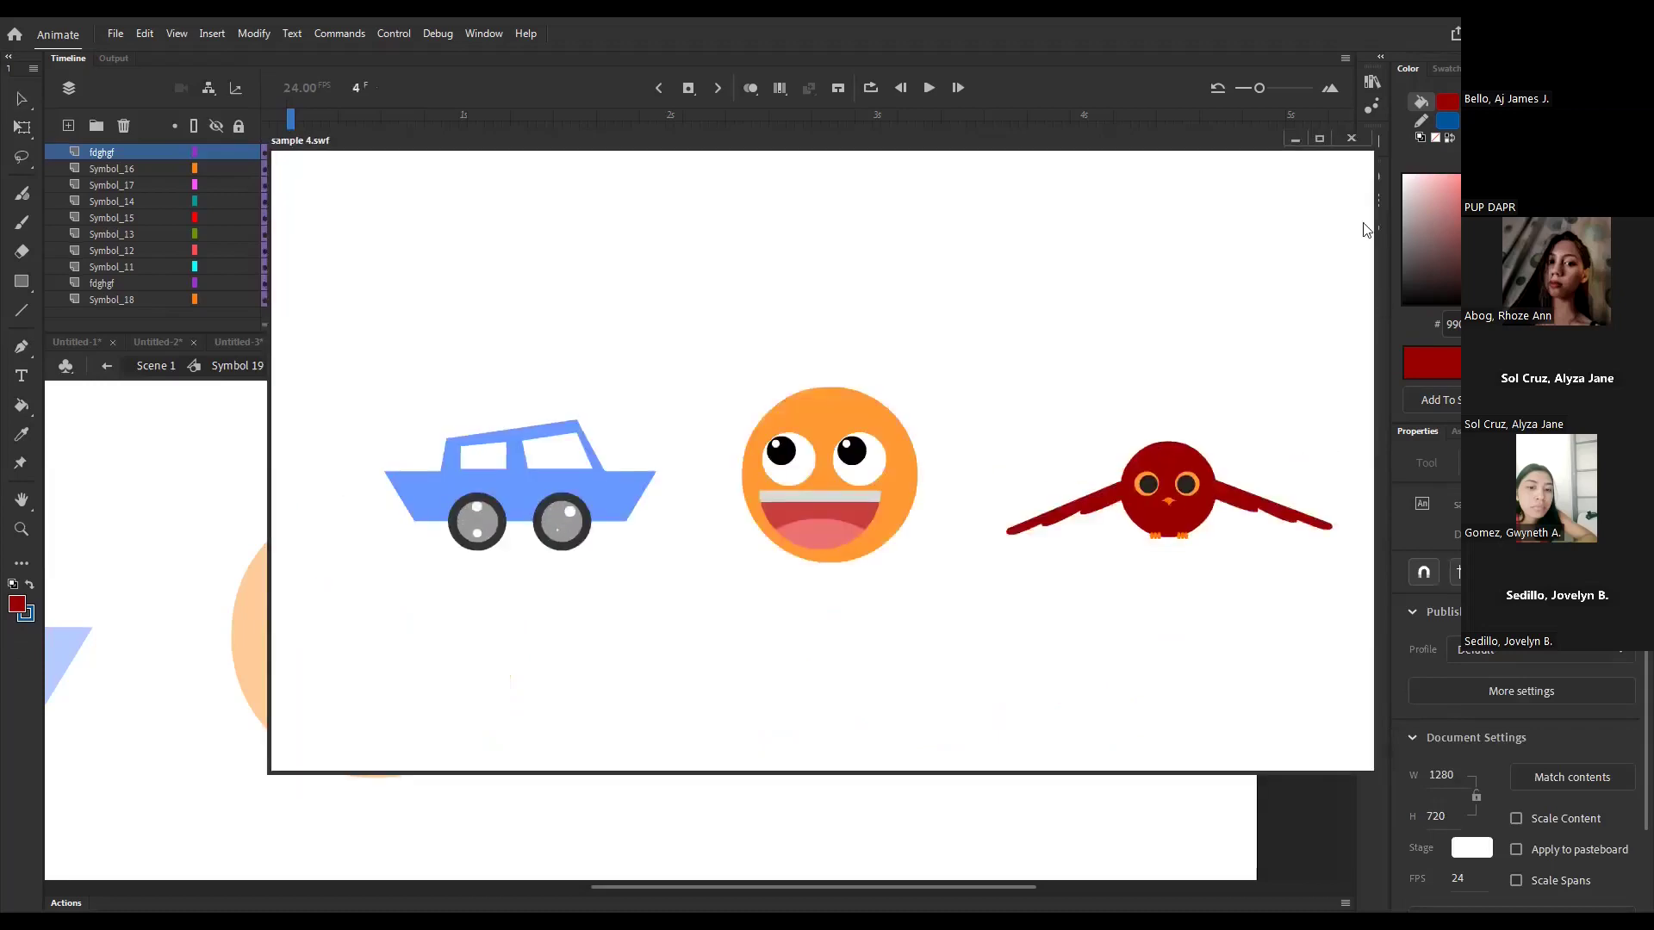
{"action": "left_click", "coordinate": [1352, 138]}
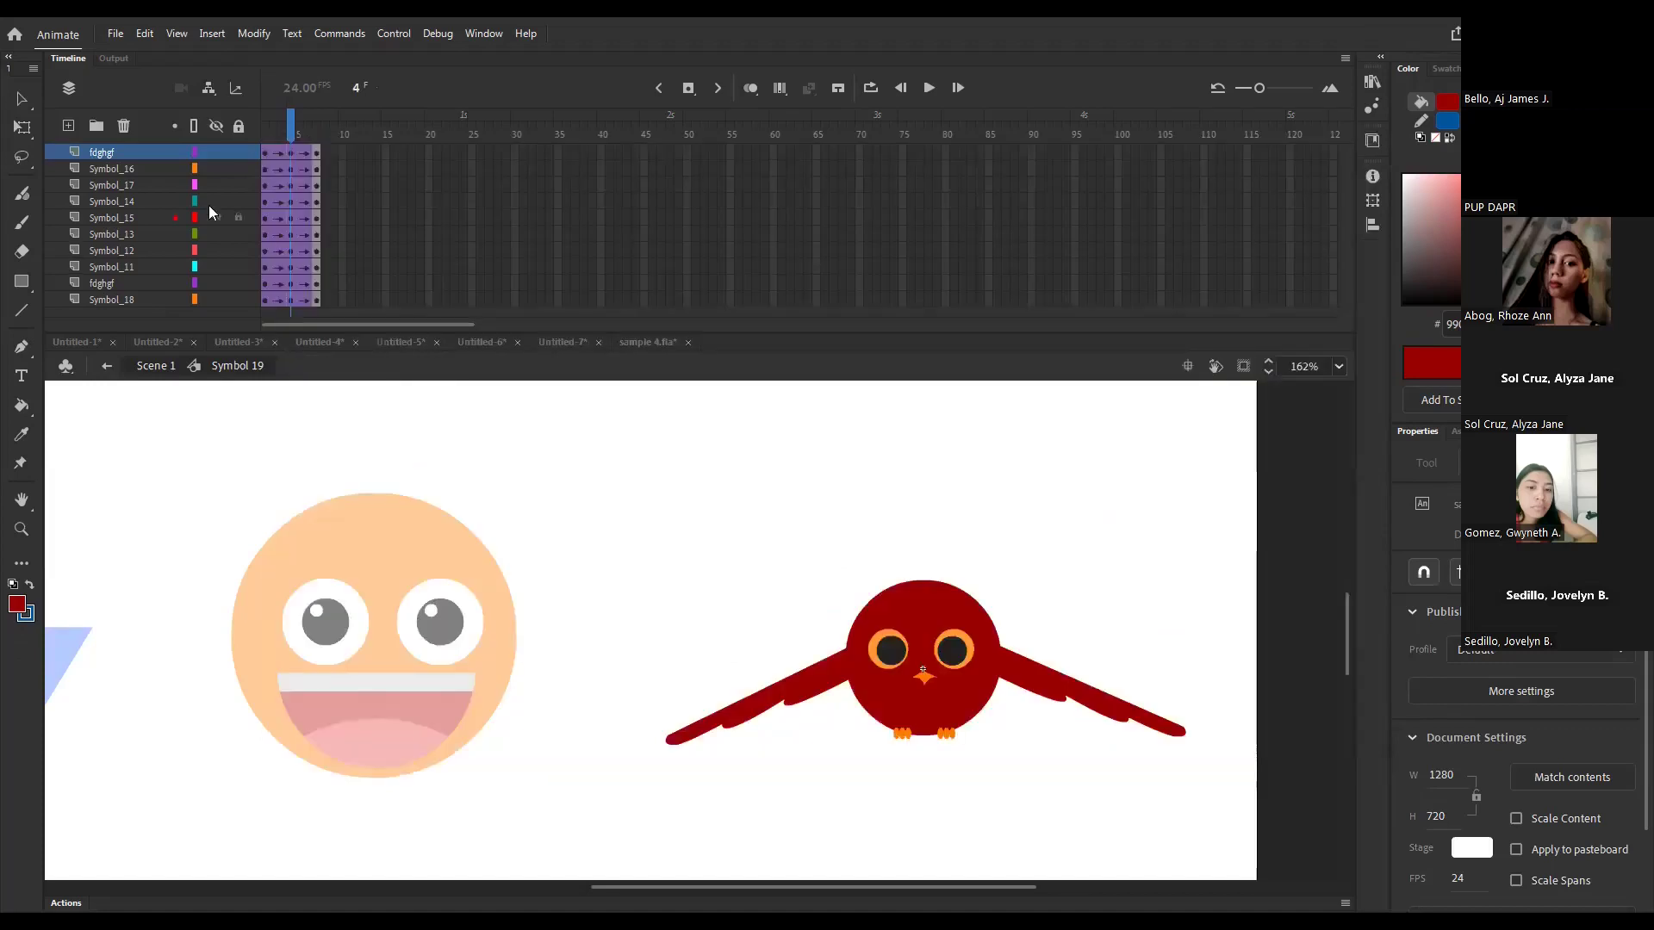
- Rotate both wings steeply upward at frame 1, mirroring each other on either side of the body
{"action": "left_click", "coordinate": [266, 133]}
{"action": "left_click", "coordinate": [741, 622]}
{"action": "key", "text": "q"}
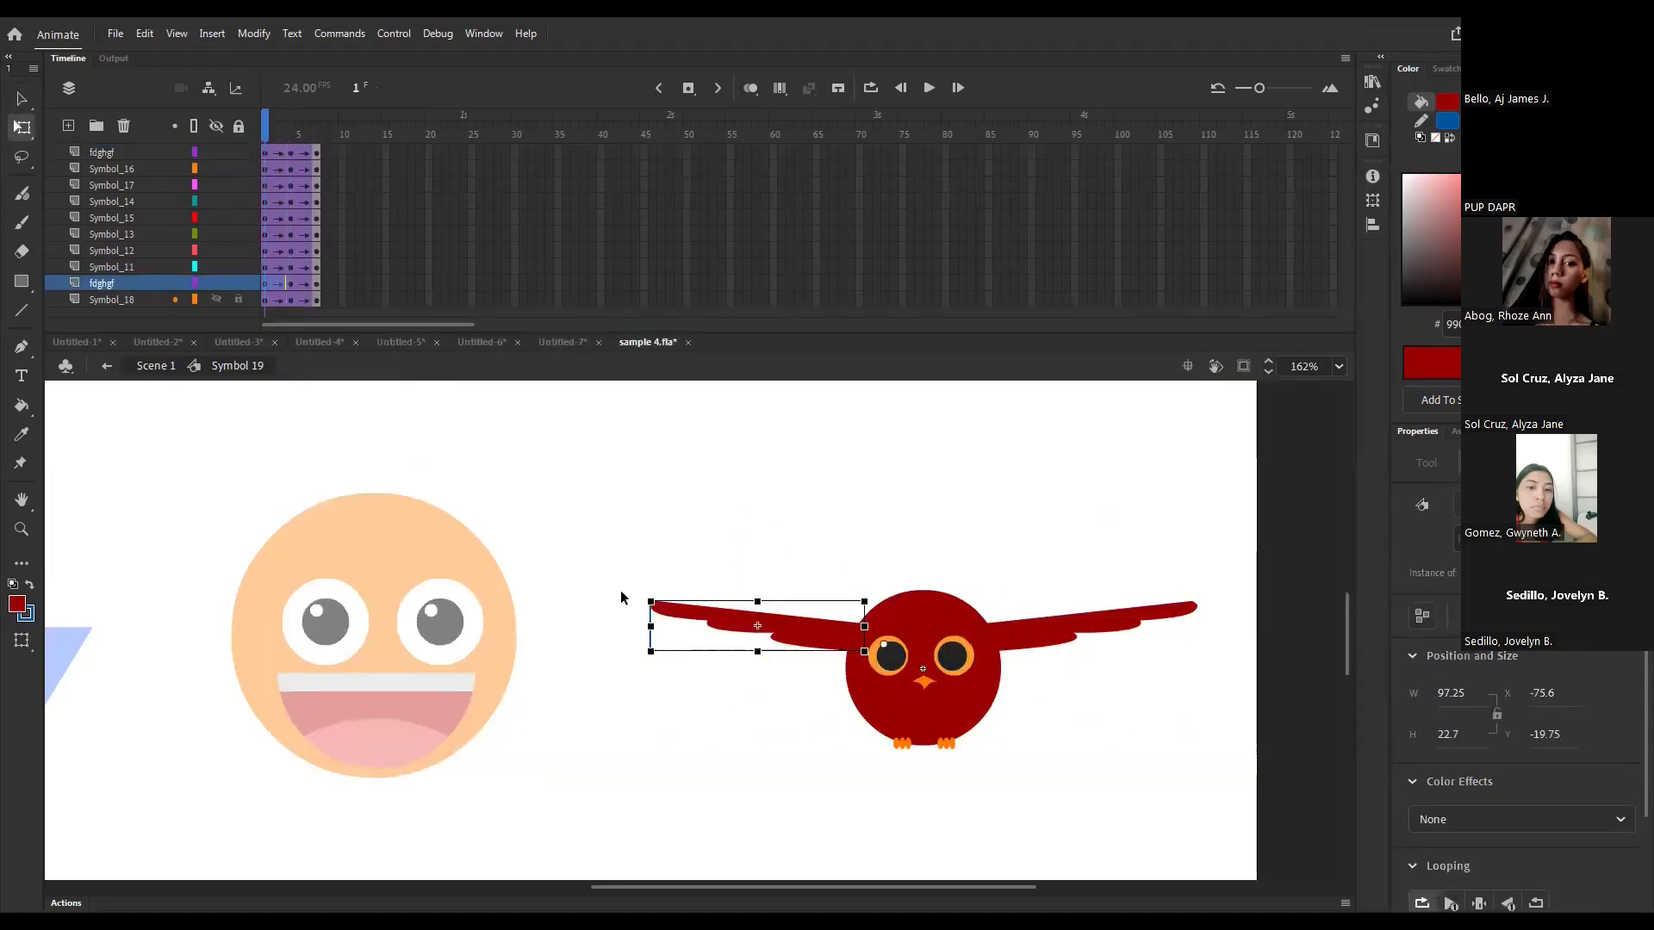
{"action": "left_click_drag", "start_coordinate": [644, 610], "coordinate": [742, 443]}
{"action": "left_click", "coordinate": [1154, 613]}
{"action": "left_click_drag", "start_coordinate": [1204, 601], "coordinate": [1094, 381]}
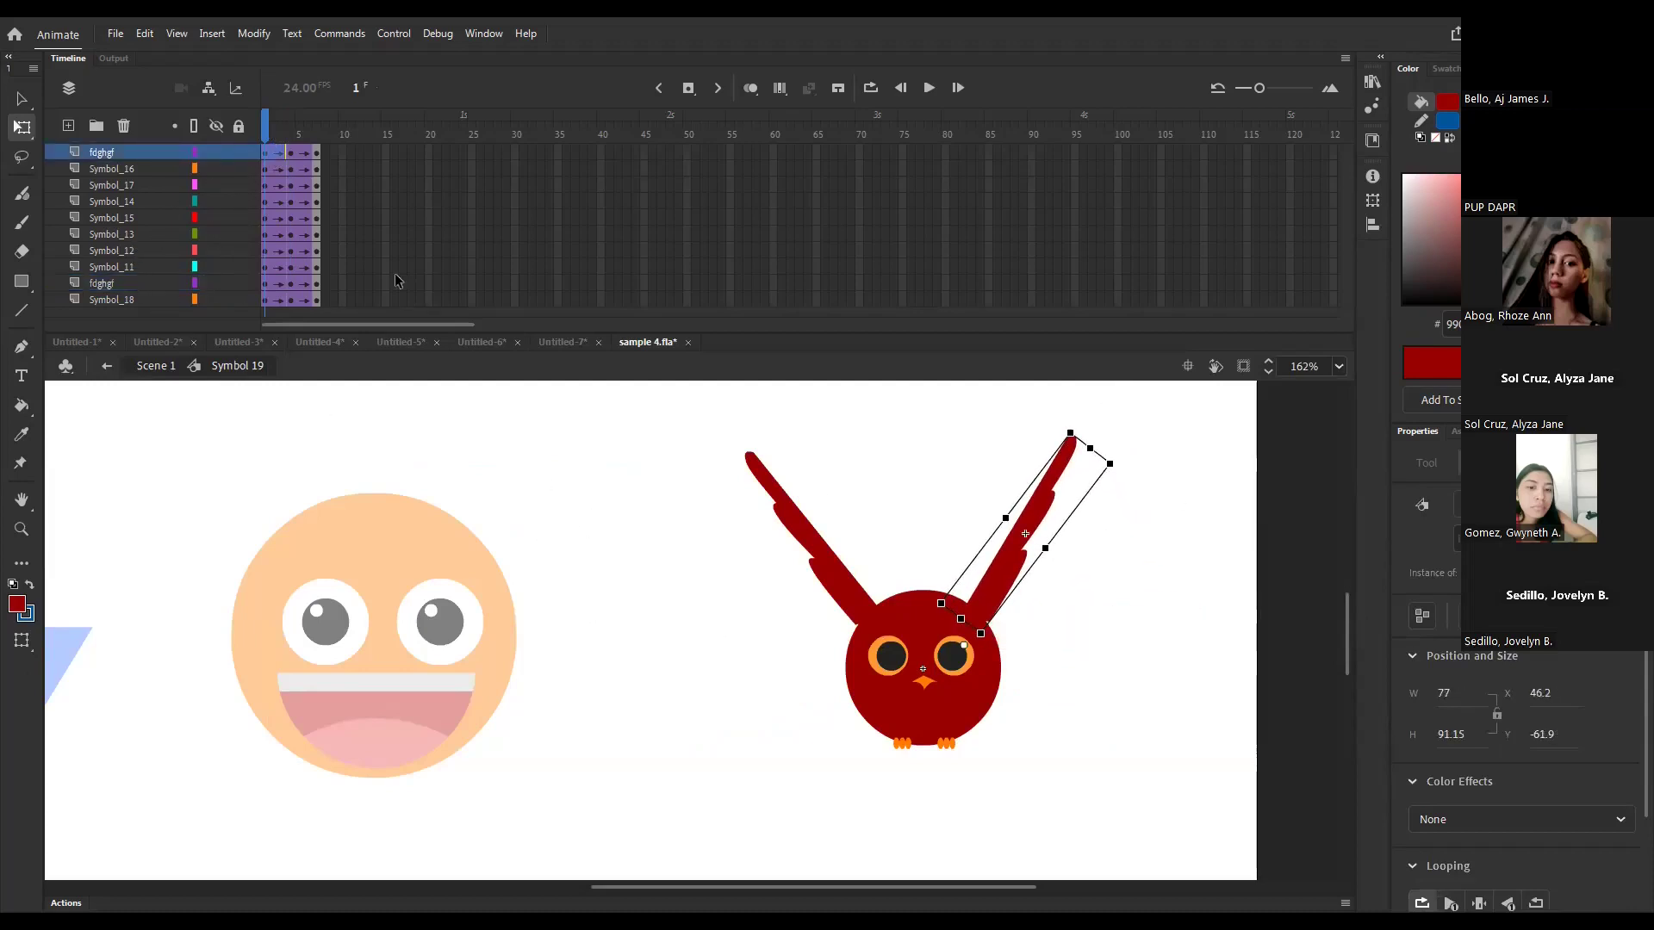
- Copy both wings' steeply raised keyframes from frame 1 to frame 7, and test the movie
{"action": "key", "text": "v"}
{"action": "left_click", "coordinate": [780, 493], "text": "shift"}
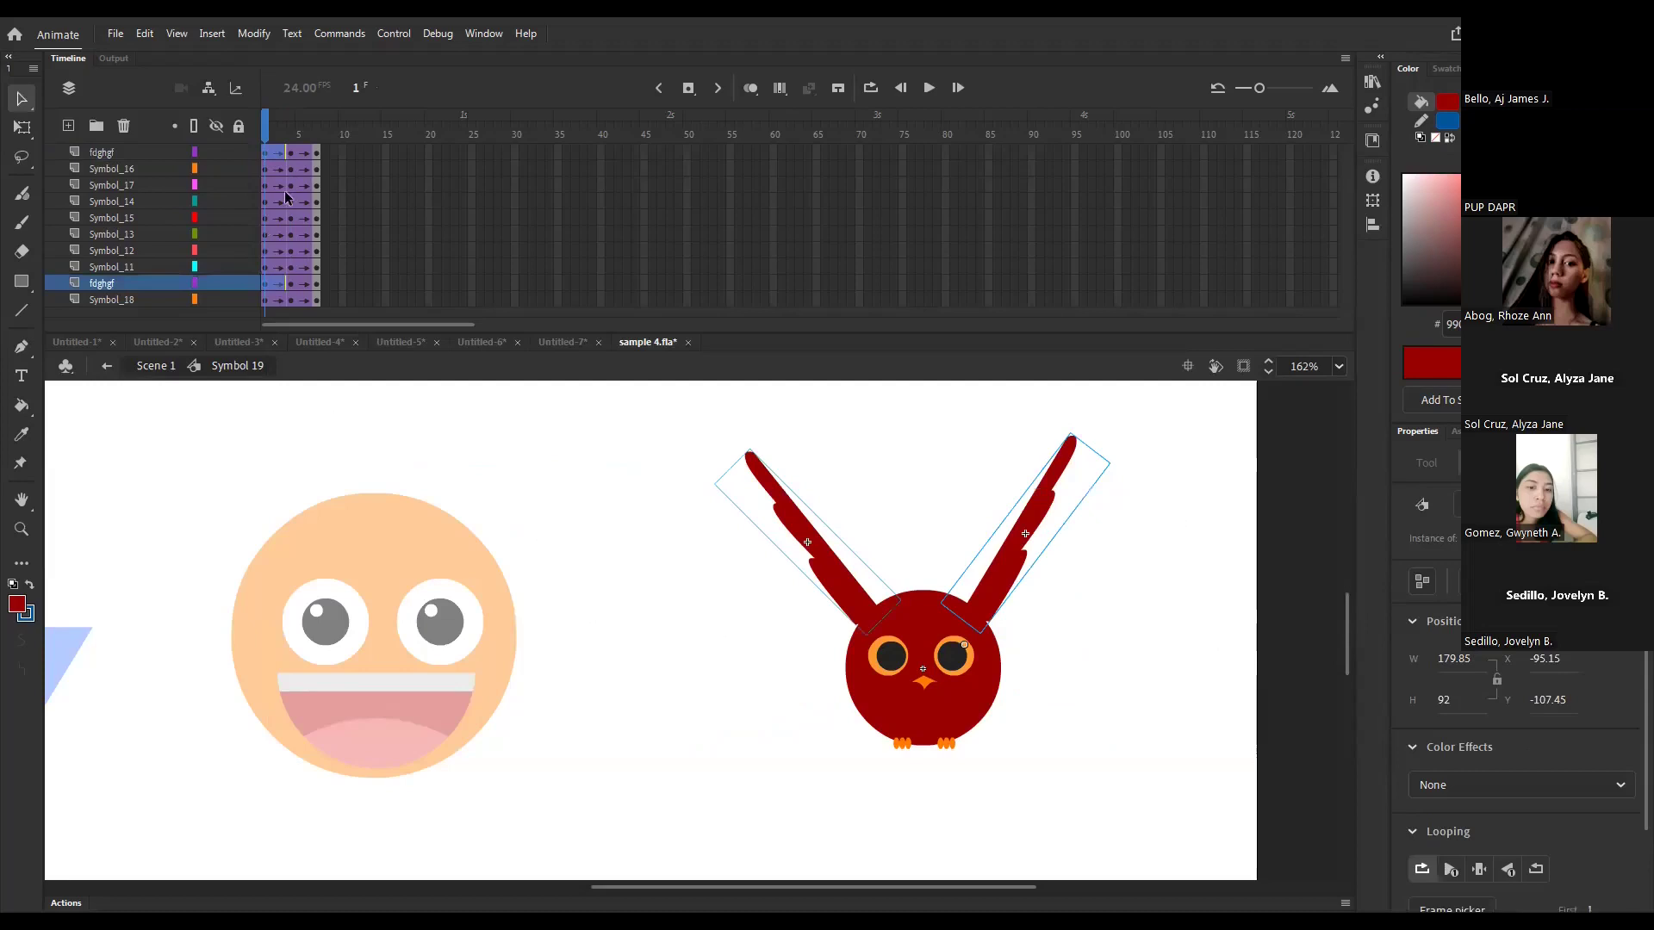
{"action": "left_click", "coordinate": [266, 284]}
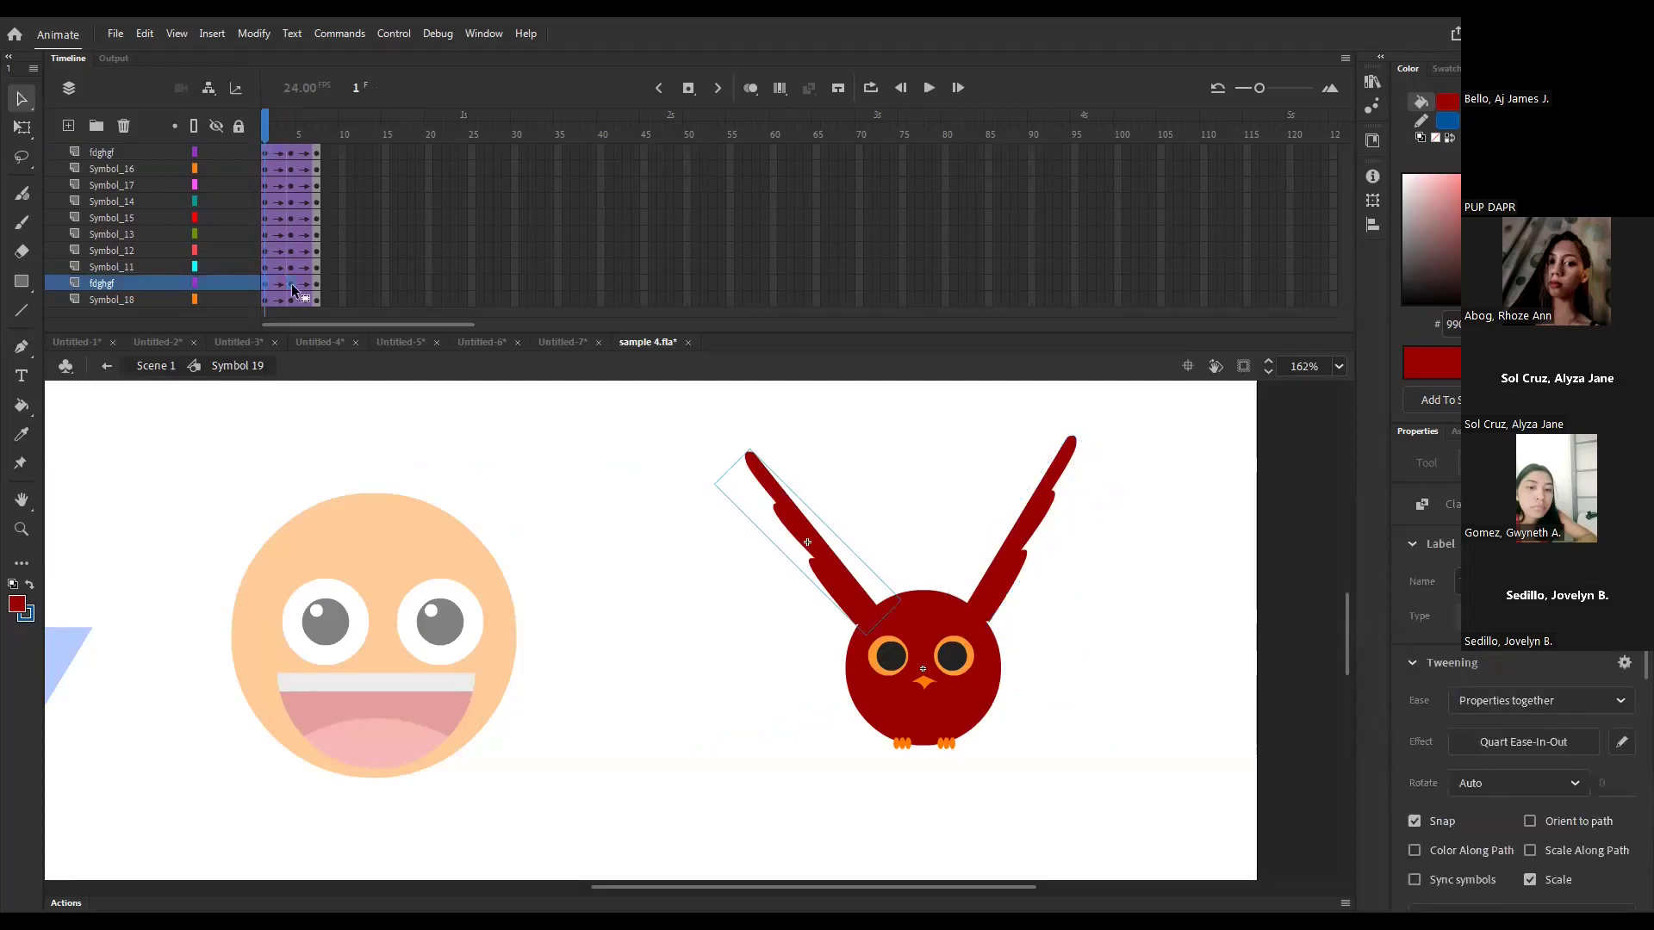
{"action": "left_click", "coordinate": [313, 282]}
{"action": "left_click", "coordinate": [265, 148]}
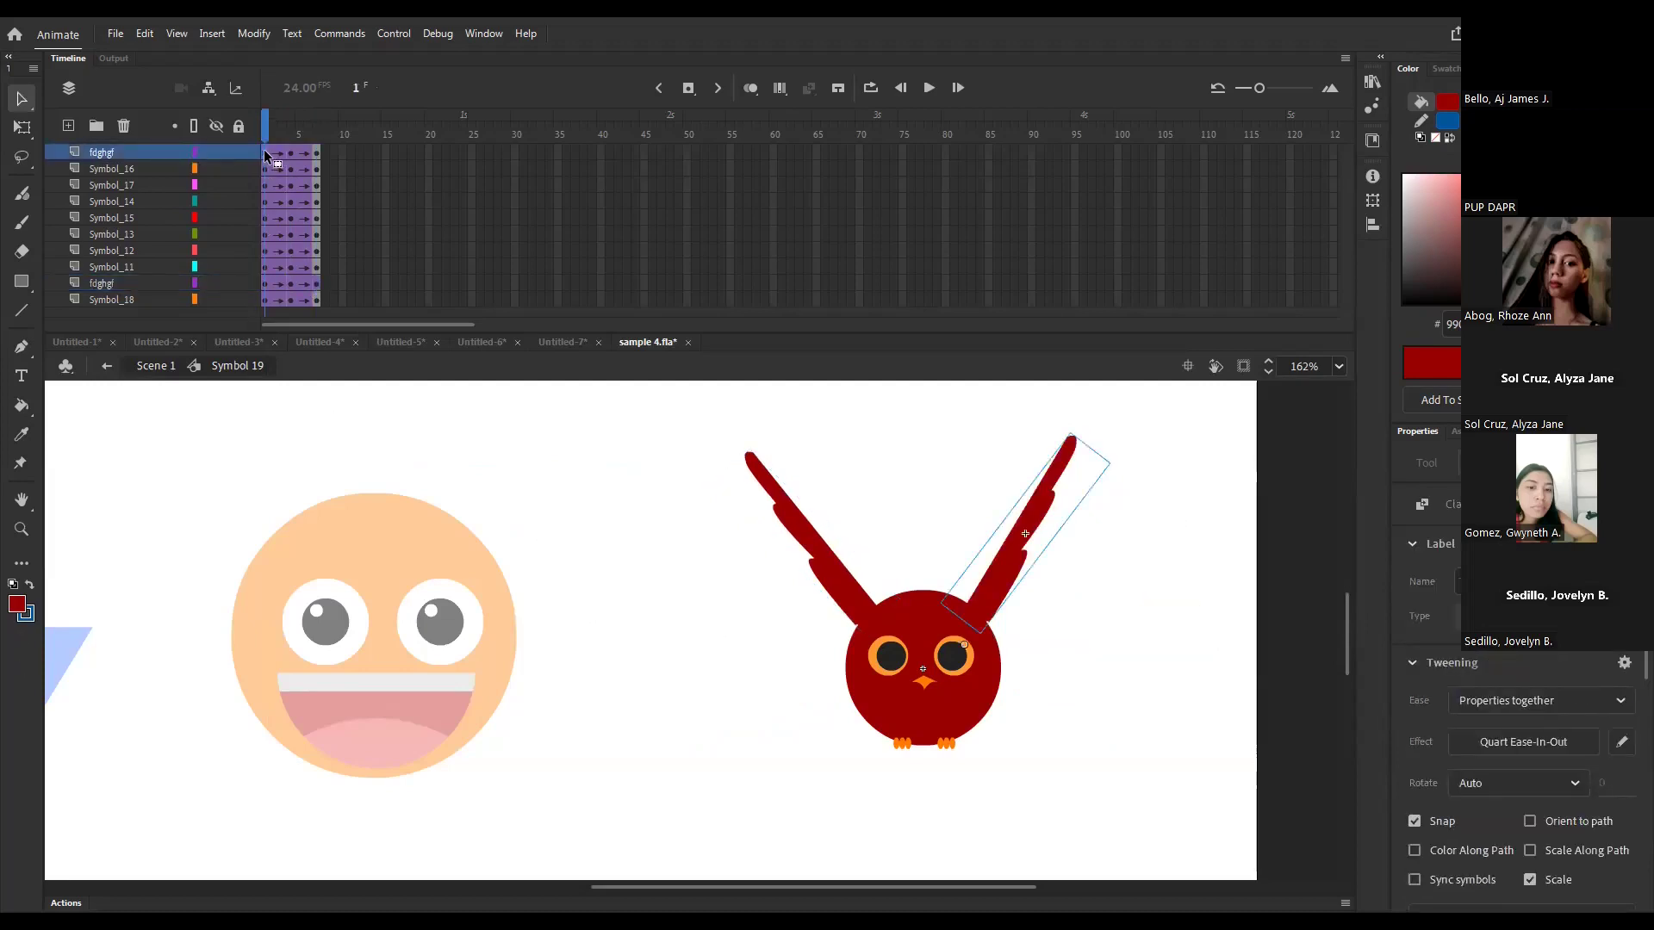
{"action": "left_click", "coordinate": [315, 150]}
{"action": "left_click", "coordinate": [559, 518]}
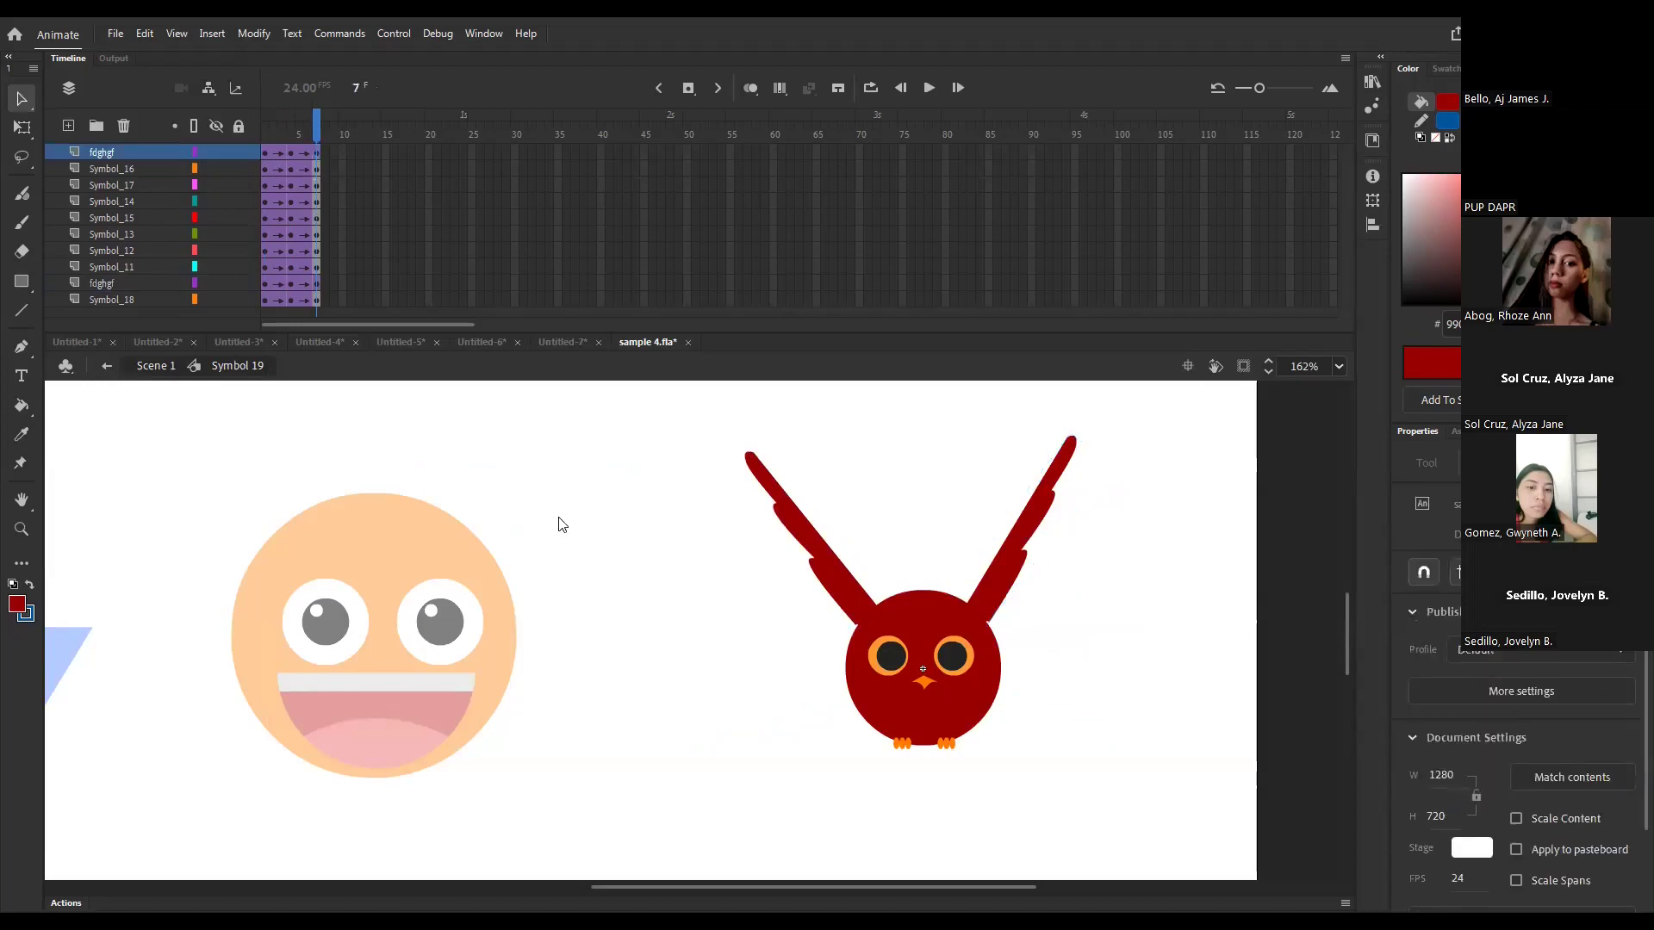
{"action": "key", "text": "ctrl+Return"}
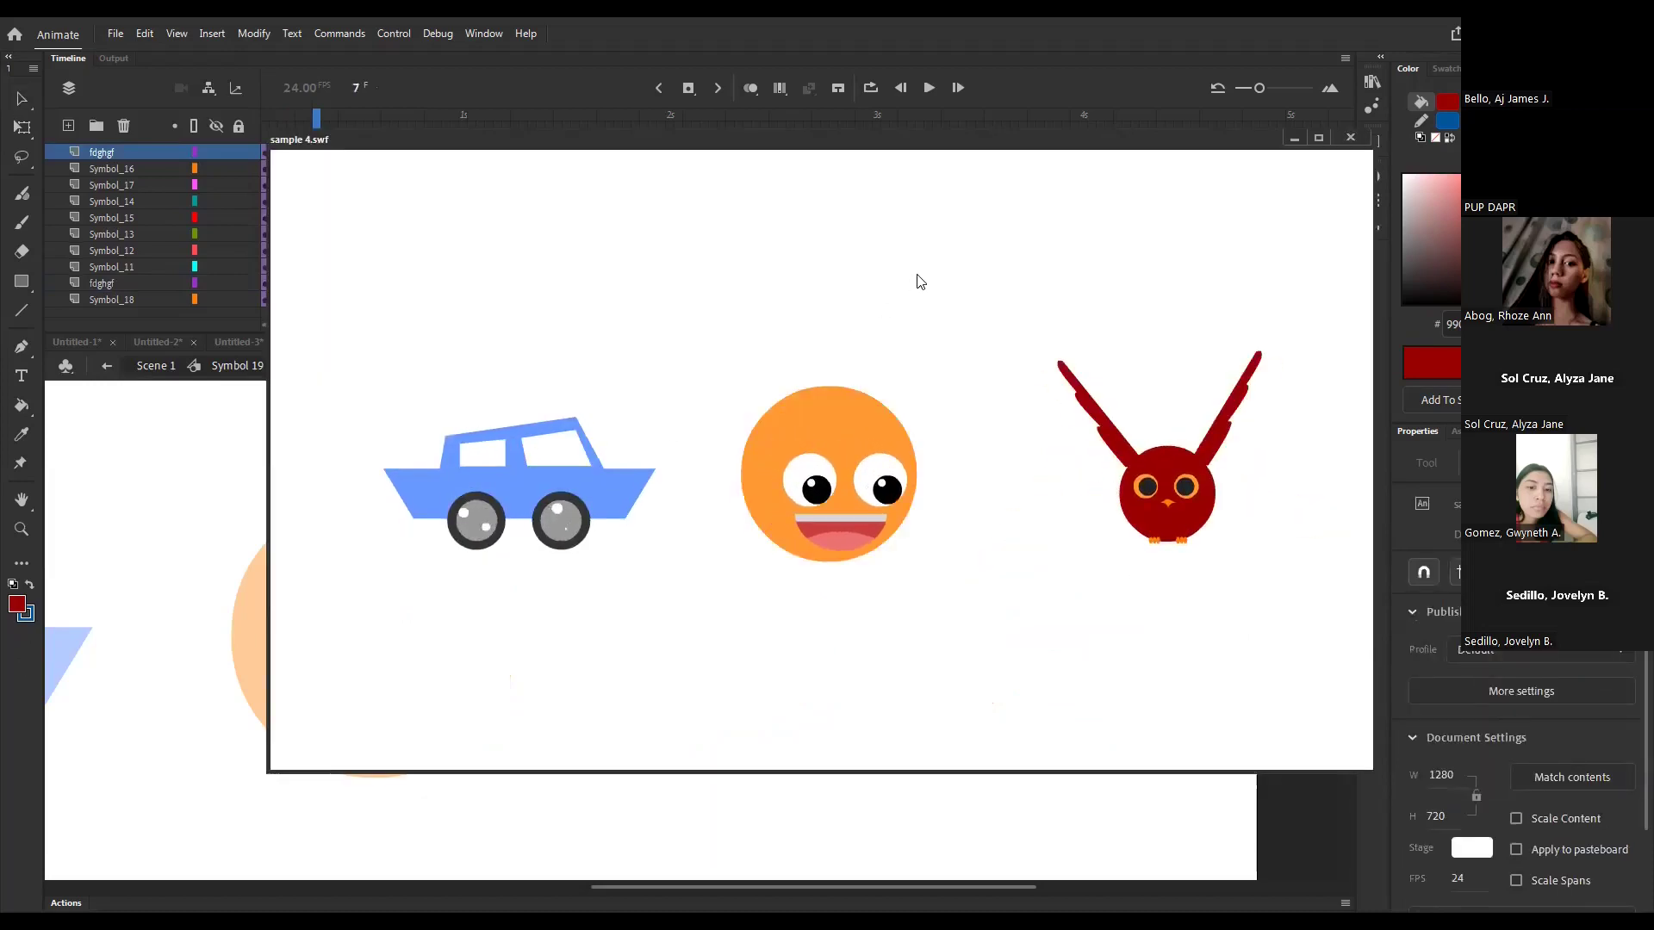
{"action": "left_click", "coordinate": [1351, 139]}
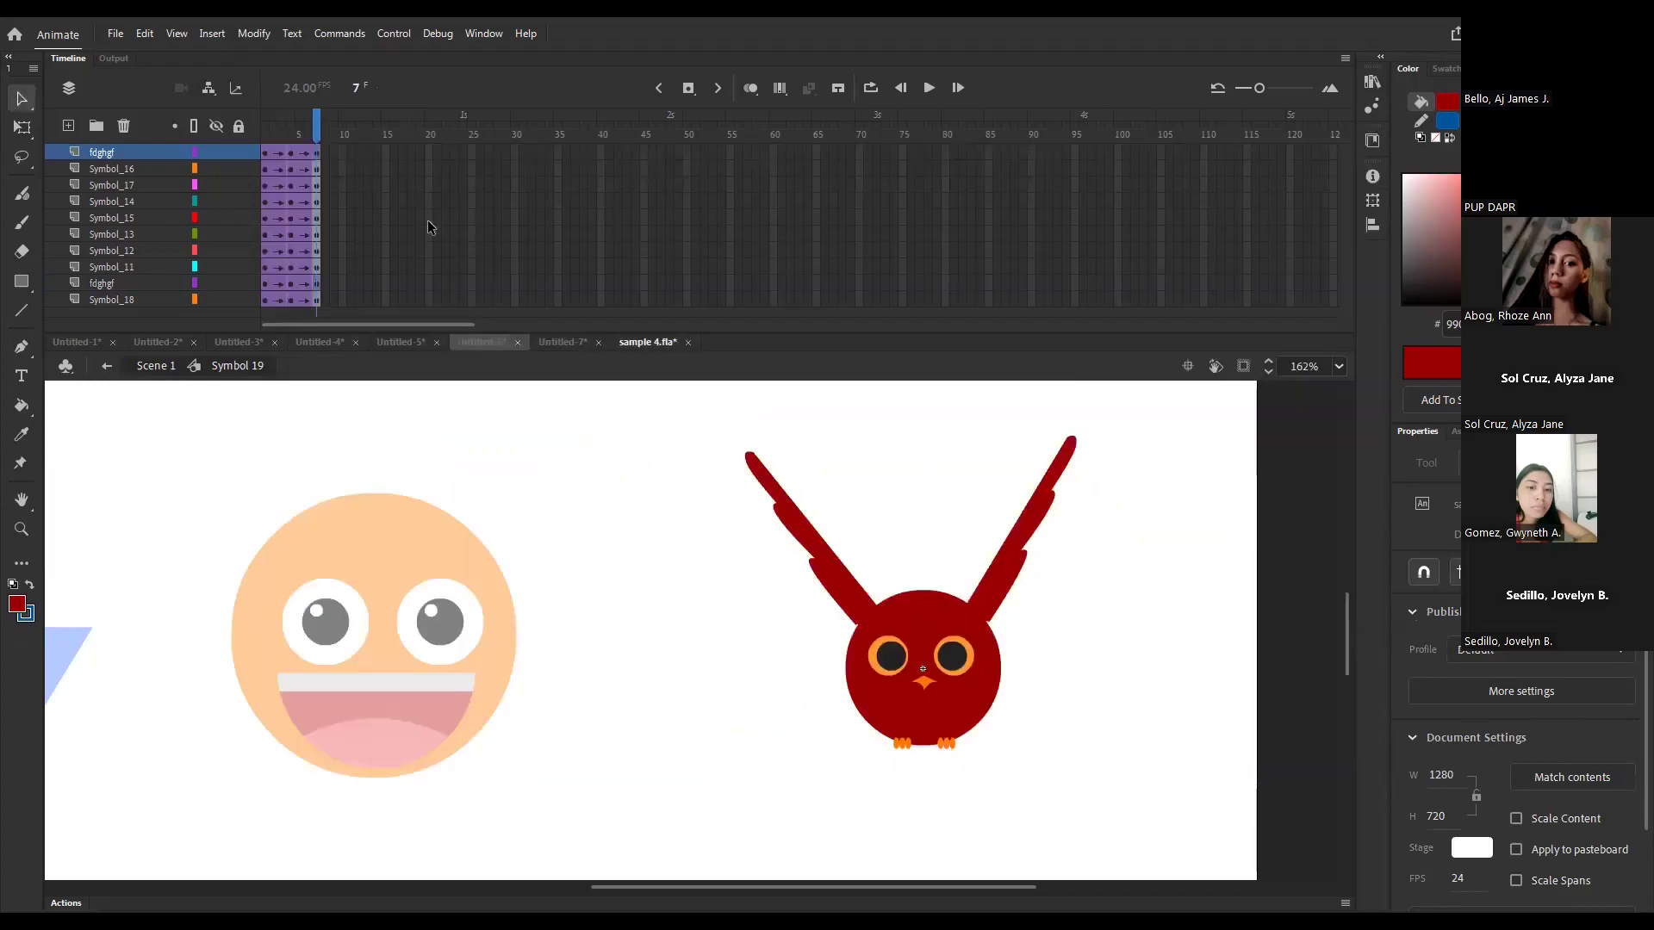
- Insert frames across all the bird's layers so that the wings-down keyframes fall on frame 8 and the closing keyframes on frame 16
{"action": "left_click", "coordinate": [264, 135]}
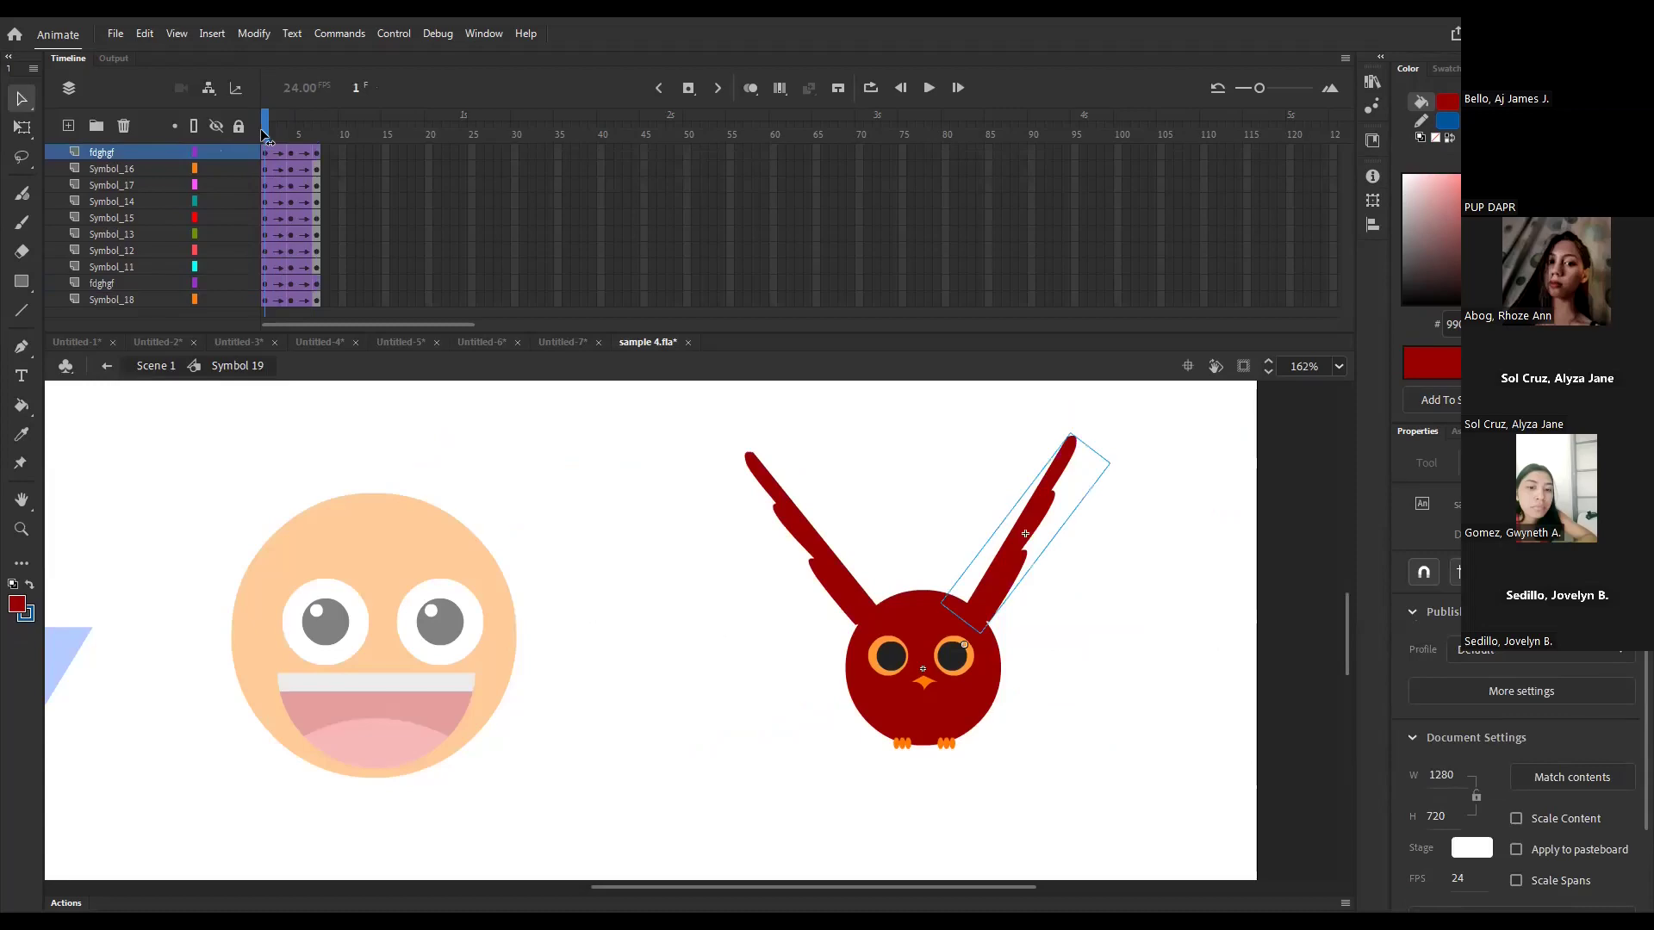
{"action": "left_click_drag", "start_coordinate": [265, 134], "coordinate": [322, 122]}
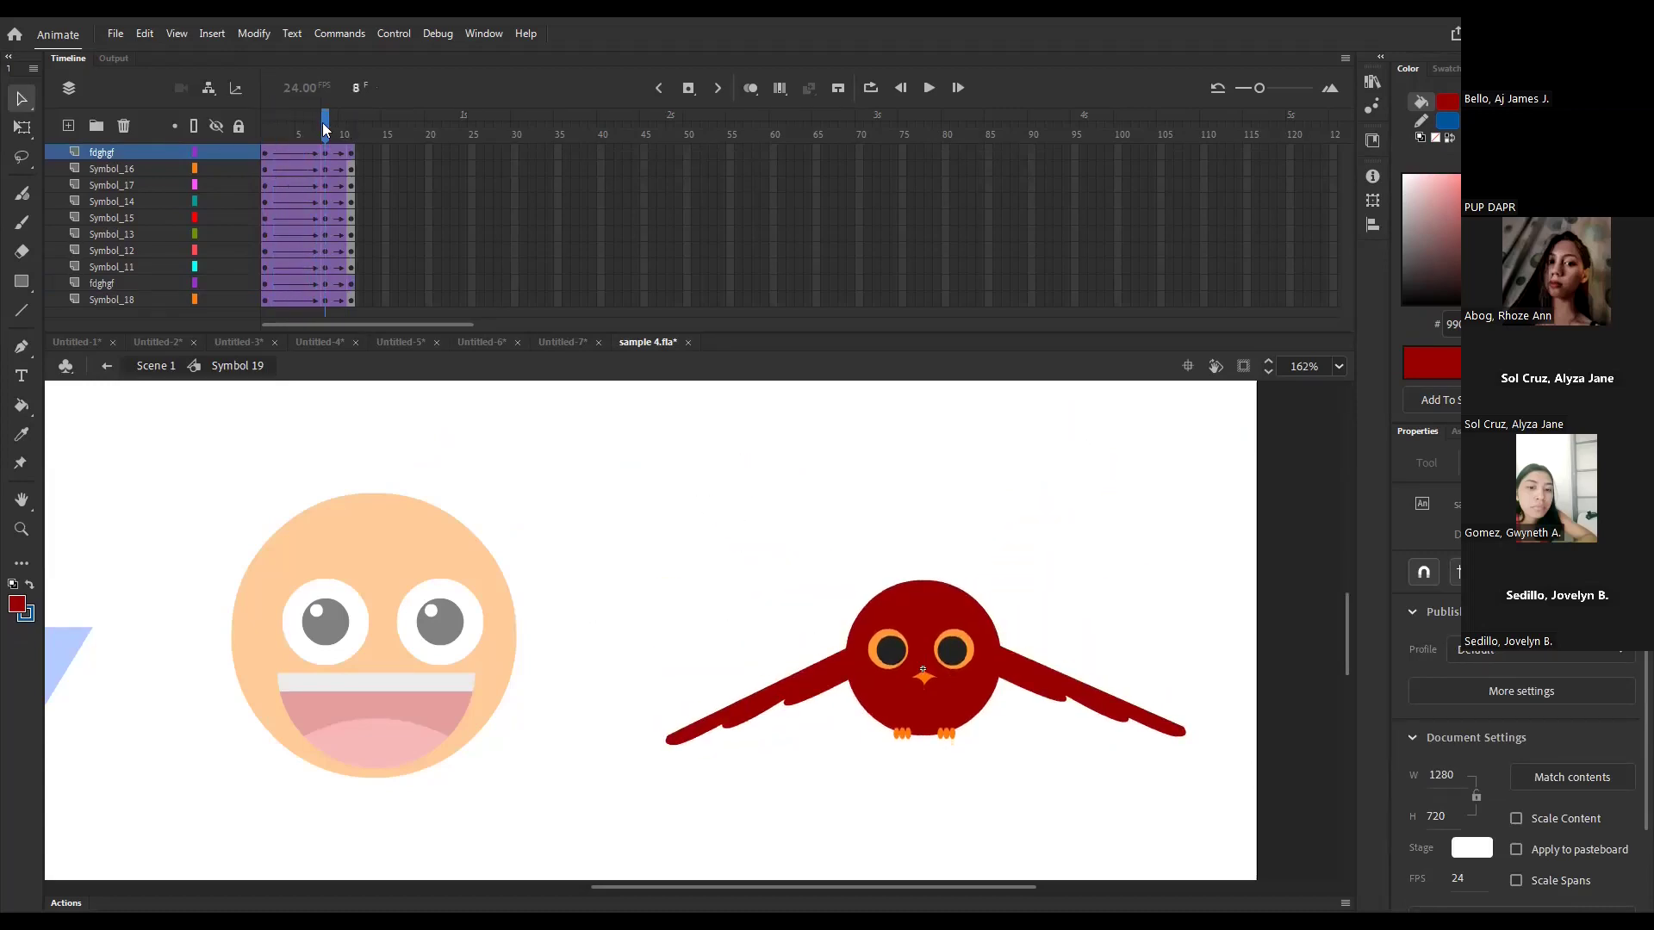
{"action": "key", "text": "F5"}
{"action": "key", "text": "F5"}
{"action": "key", "text": "F5"}
{"action": "key", "text": "F5"}
{"action": "key", "text": "F5"}
{"action": "left_click_drag", "start_coordinate": [264, 131], "coordinate": [324, 152]}
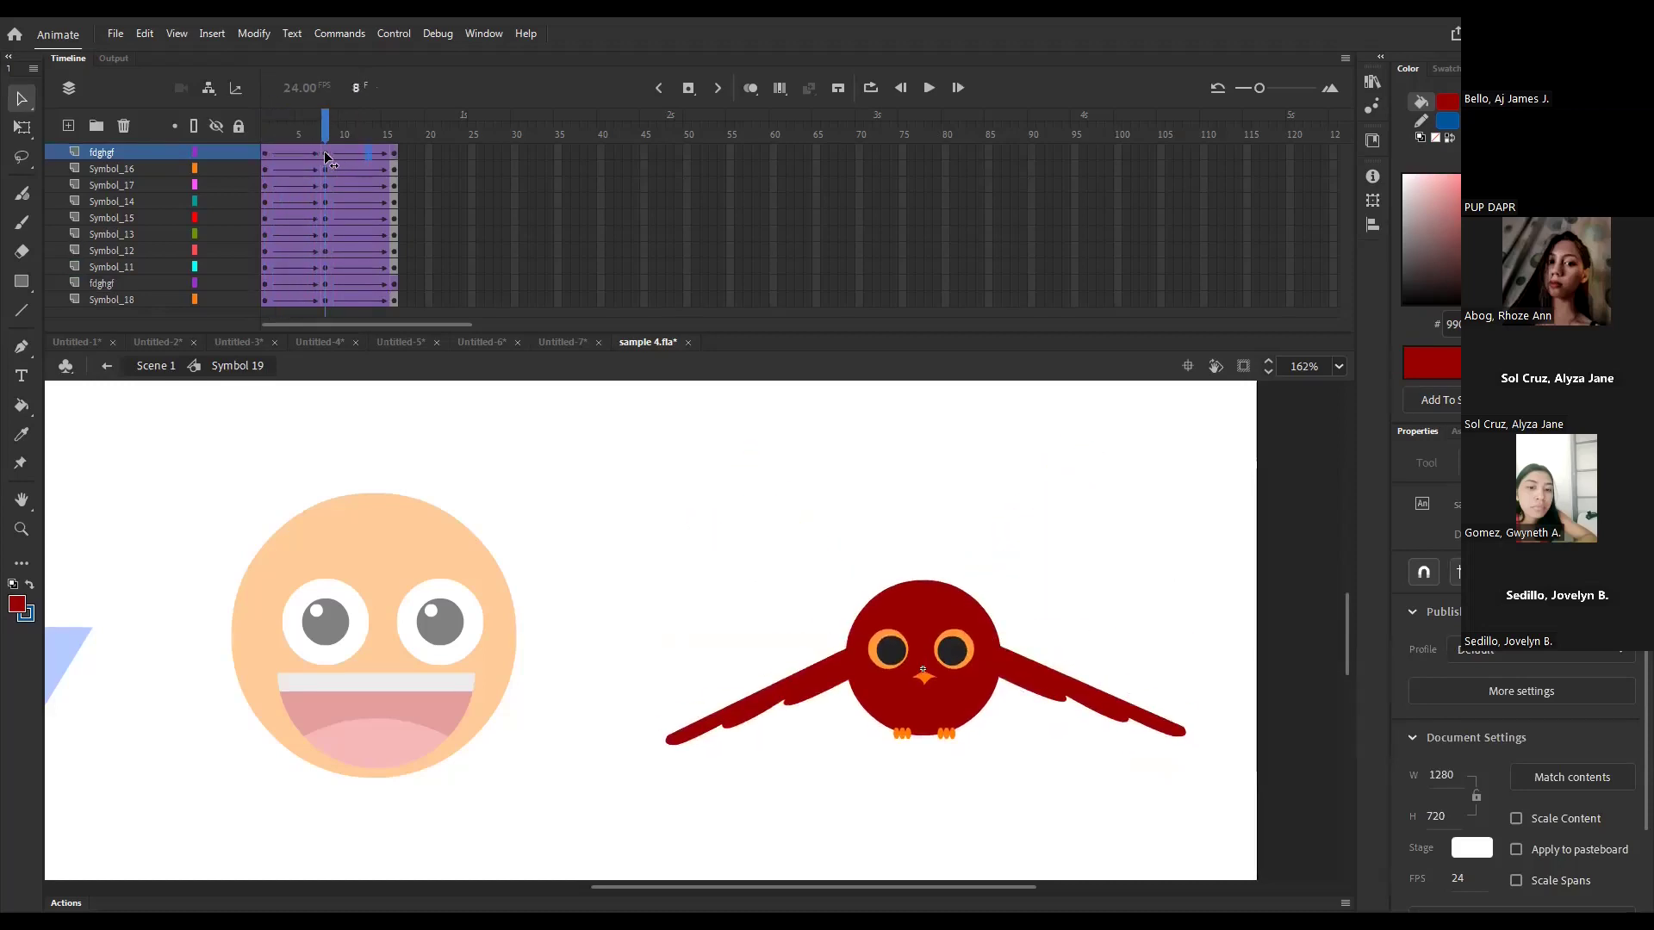
- Repeat the frame 8 wings-down pose further along in all layers, and insert frames between the two matching sets of keyframes
{"action": "left_click_drag", "start_coordinate": [326, 148], "coordinate": [349, 298]}
{"action": "left_click", "coordinate": [316, 132]}
{"action": "left_click", "coordinate": [326, 131]}
{"action": "key", "text": "F5"}
{"action": "key", "text": "F5"}
{"action": "key", "text": "F5"}
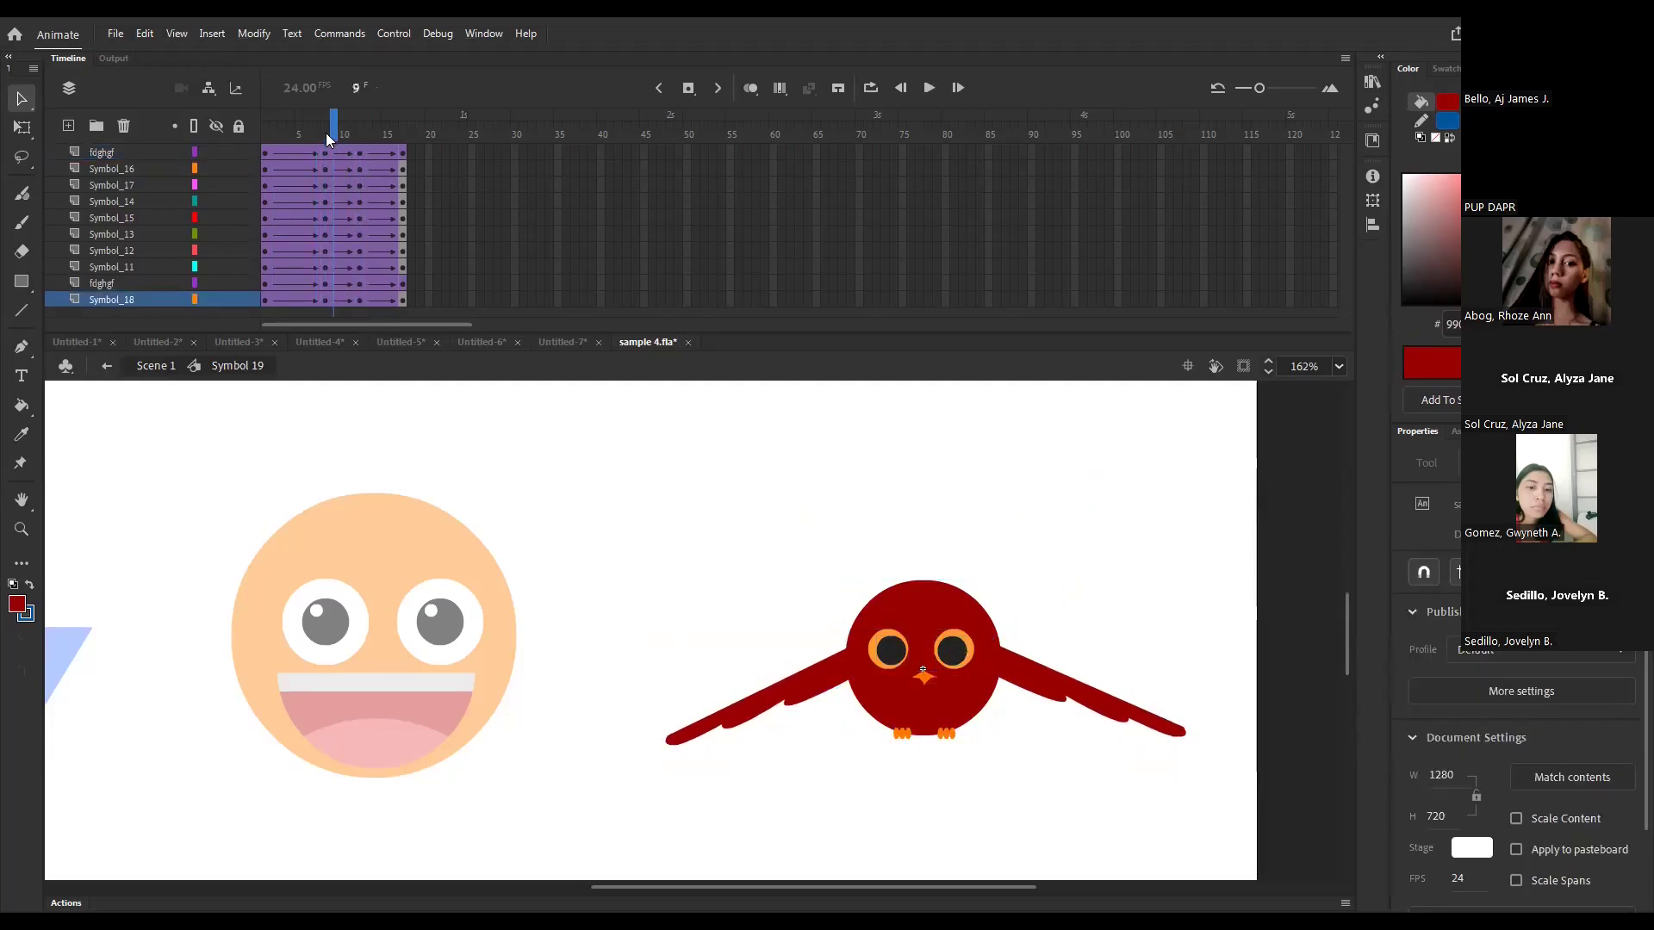
- Add keyframes on all layers at frame 11 and rotate both wings slightly further downward there
{"action": "left_click_drag", "start_coordinate": [346, 148], "coordinate": [350, 293]}
{"action": "left_click", "coordinate": [684, 770]}
{"action": "key", "text": "q"}
{"action": "left_click_drag", "start_coordinate": [665, 758], "coordinate": [661, 771]}
{"action": "left_click", "coordinate": [1077, 689]}
{"action": "left_click_drag", "start_coordinate": [1178, 781], "coordinate": [1170, 806]}
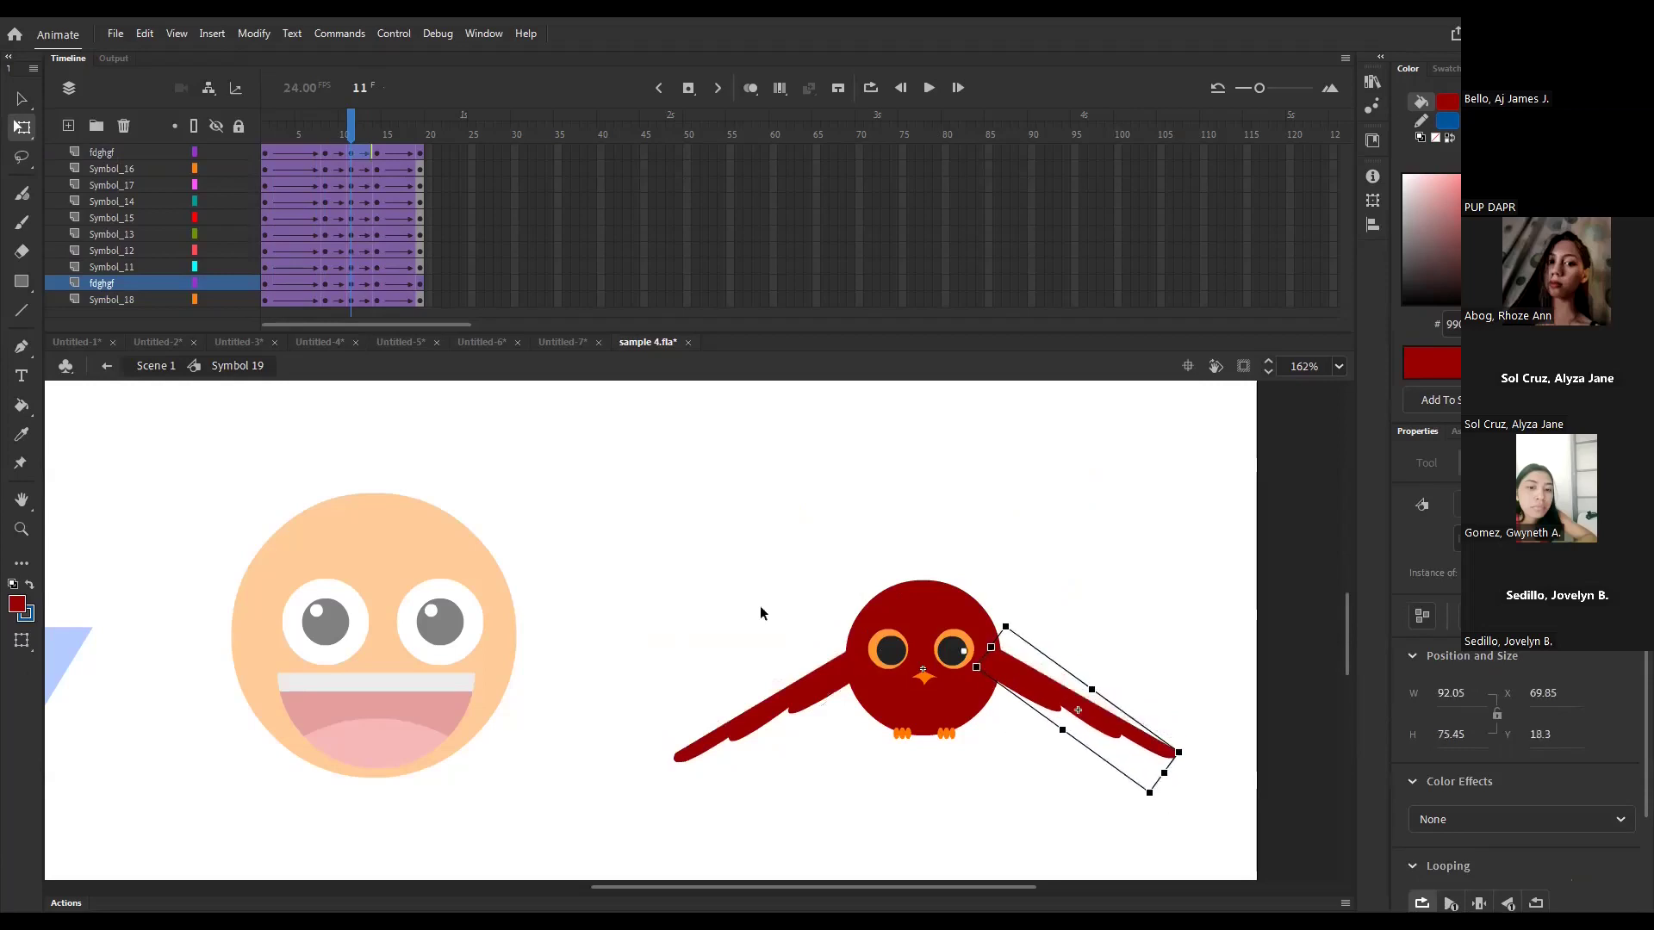
{"action": "key", "text": "v"}
{"action": "left_click", "coordinate": [672, 517]}
- Insert frames so that the lowest wing pose falls on frame 14 and the following keyframes on frames 19 and 24, and play the flap
{"action": "left_click", "coordinate": [348, 136]}
{"action": "left_click", "coordinate": [336, 135]}
{"action": "key", "text": "F5"}
{"action": "key", "text": "F5"}
{"action": "key", "text": "F5"}
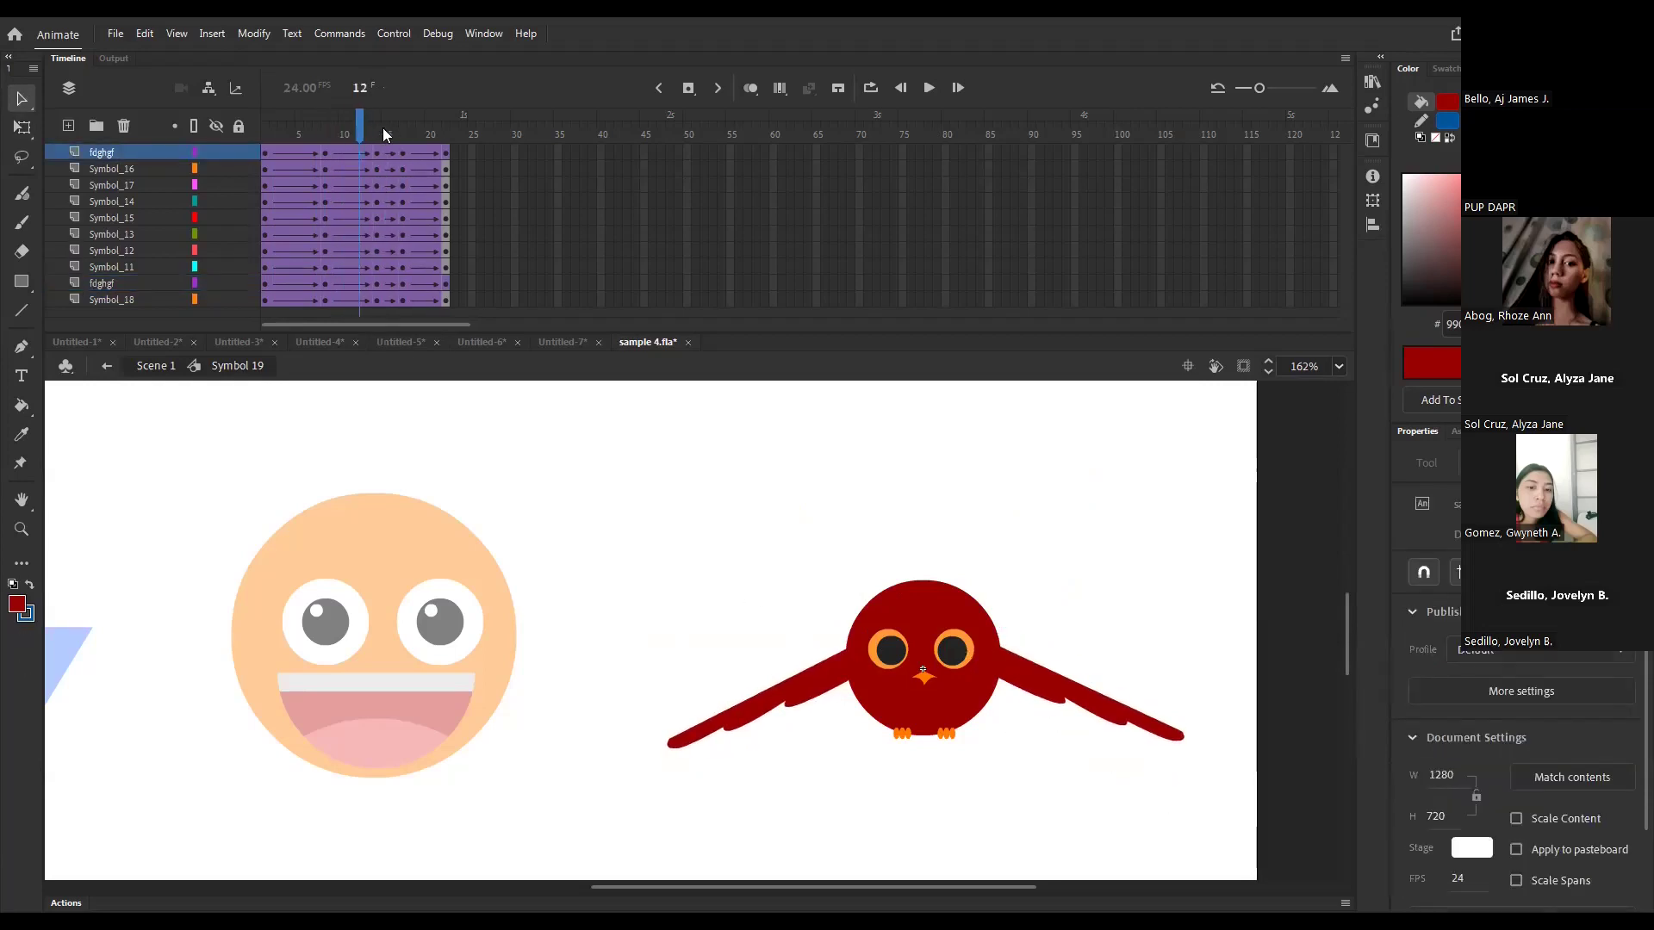
{"action": "left_click", "coordinate": [380, 129]}
{"action": "key", "text": "F5"}
{"action": "key", "text": "F5"}
{"action": "key", "text": "Return"}
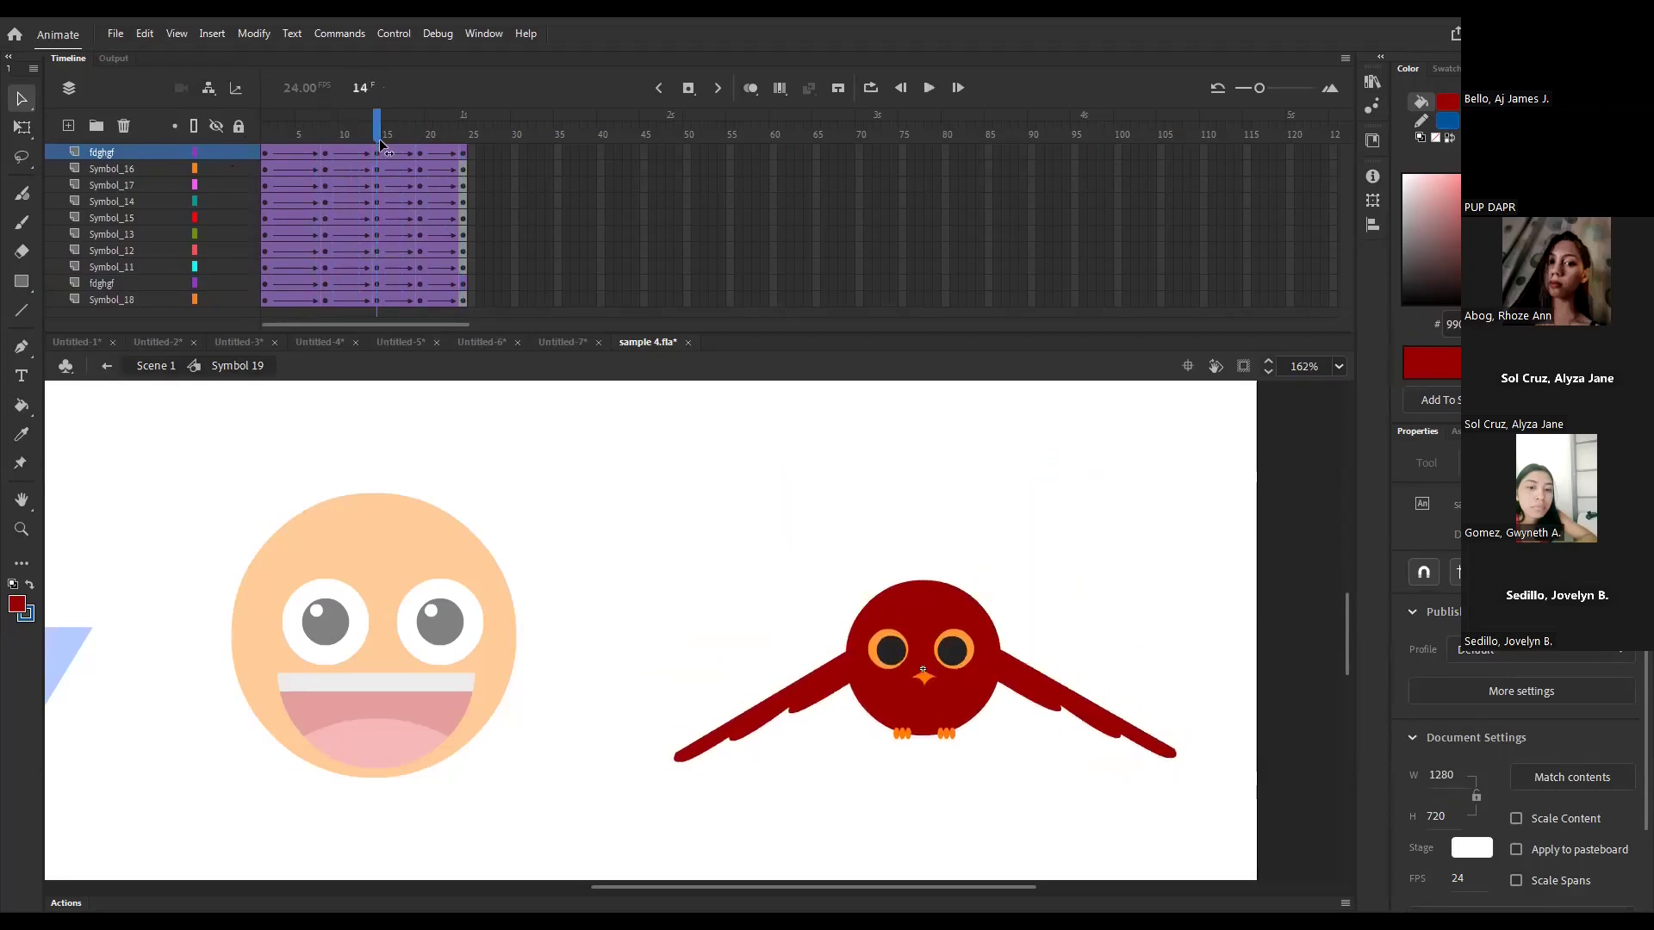
{"action": "key", "text": "Return"}
- Check the tween easing effects across all layers around frames 11, 5 and 22, and play the animation
{"action": "left_click_drag", "start_coordinate": [350, 153], "coordinate": [351, 302]}
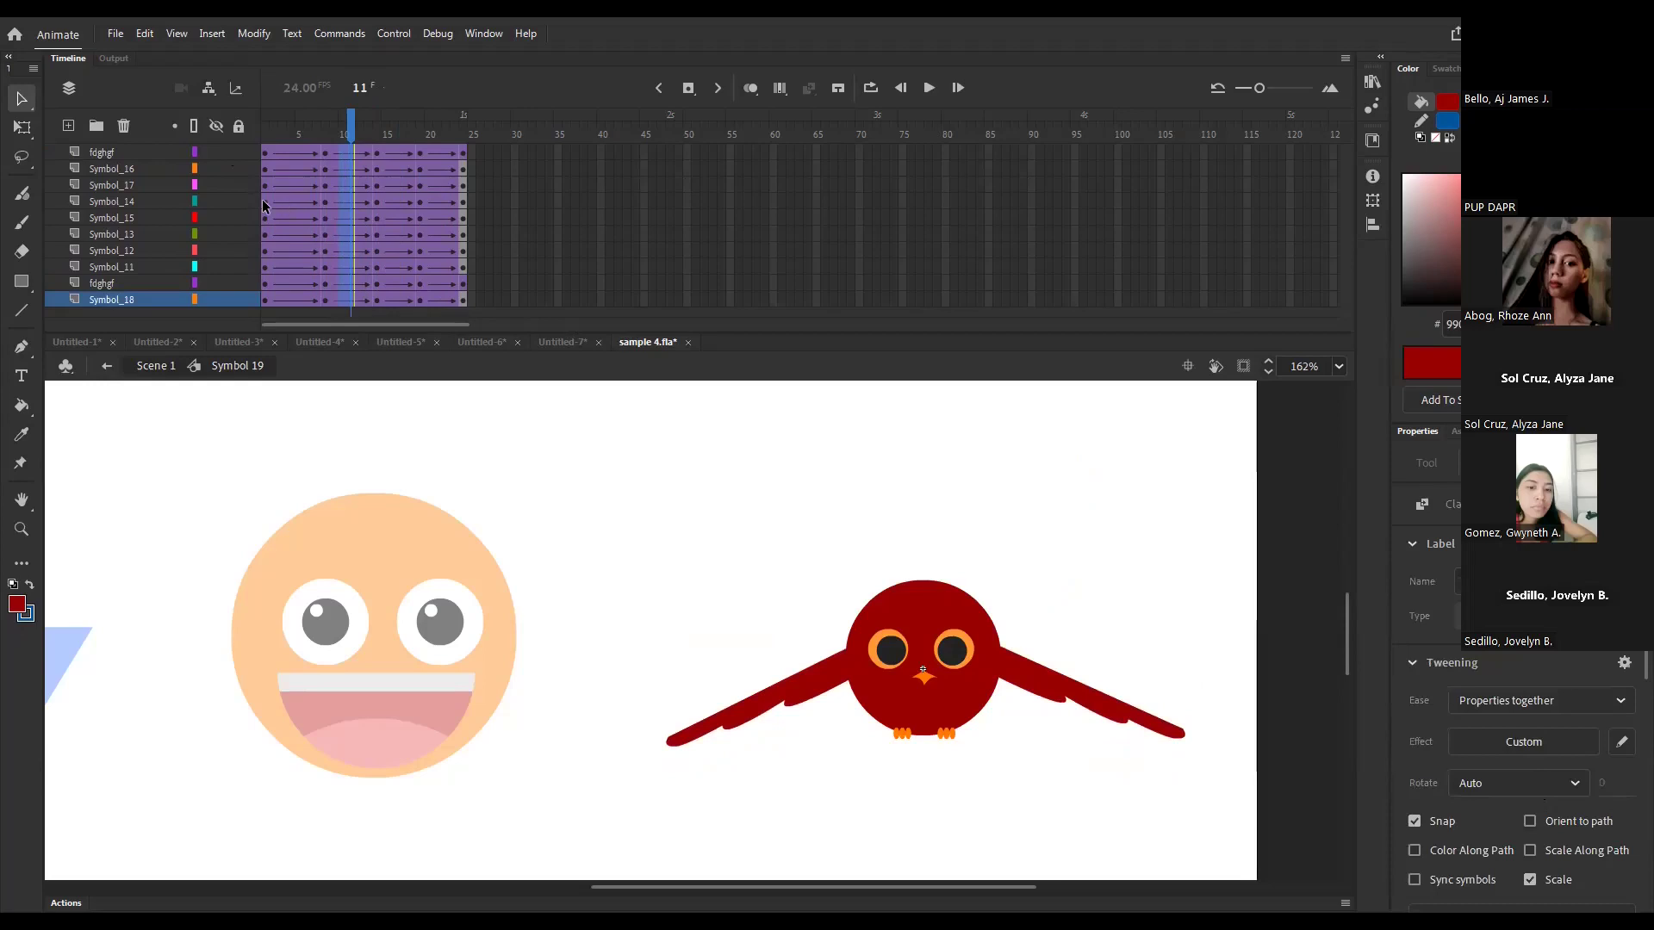
{"action": "left_click", "coordinate": [291, 131]}
{"action": "left_click_drag", "start_coordinate": [298, 152], "coordinate": [297, 319]}
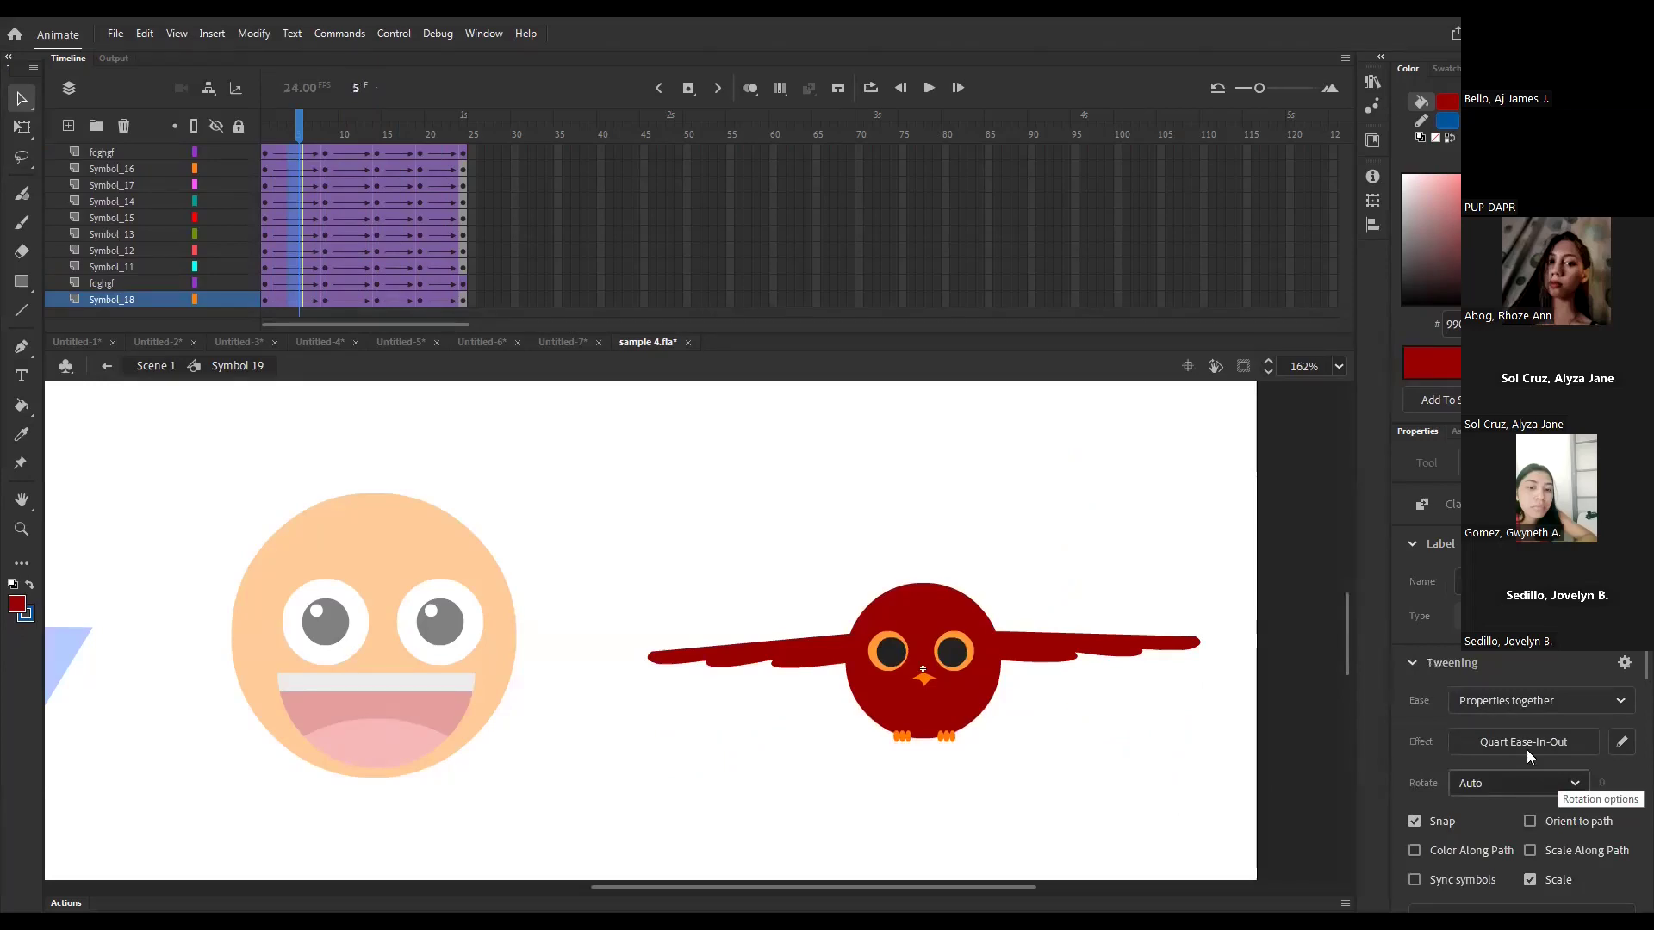
{"action": "left_click", "coordinate": [1525, 745]}
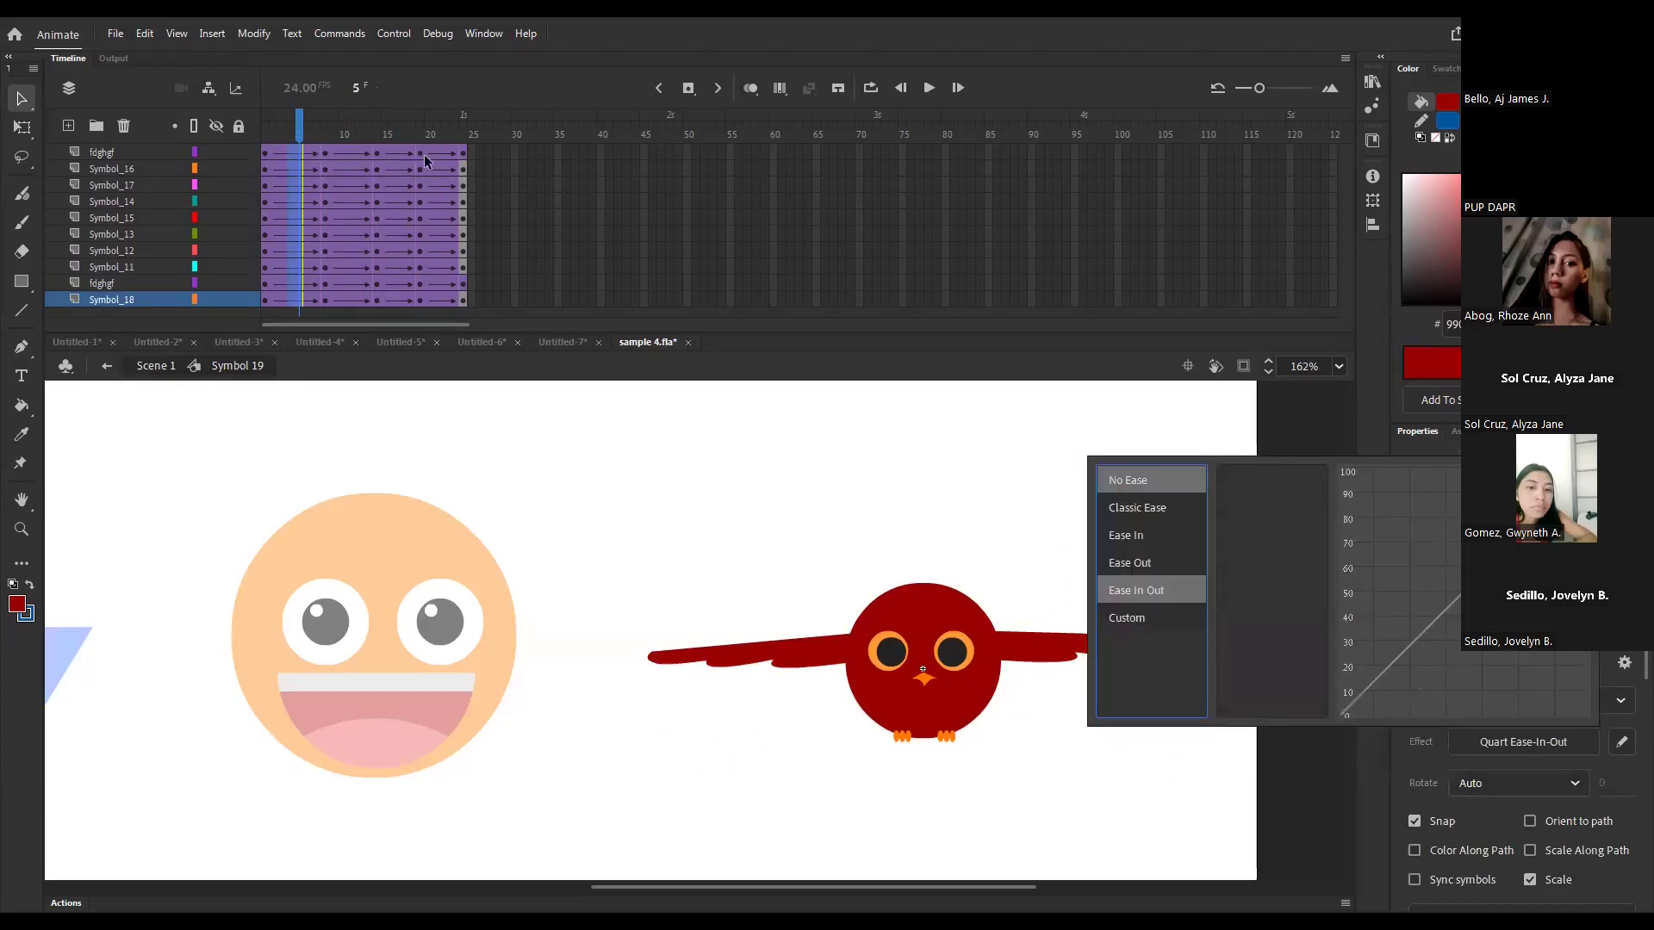
{"action": "left_click", "coordinate": [446, 155]}
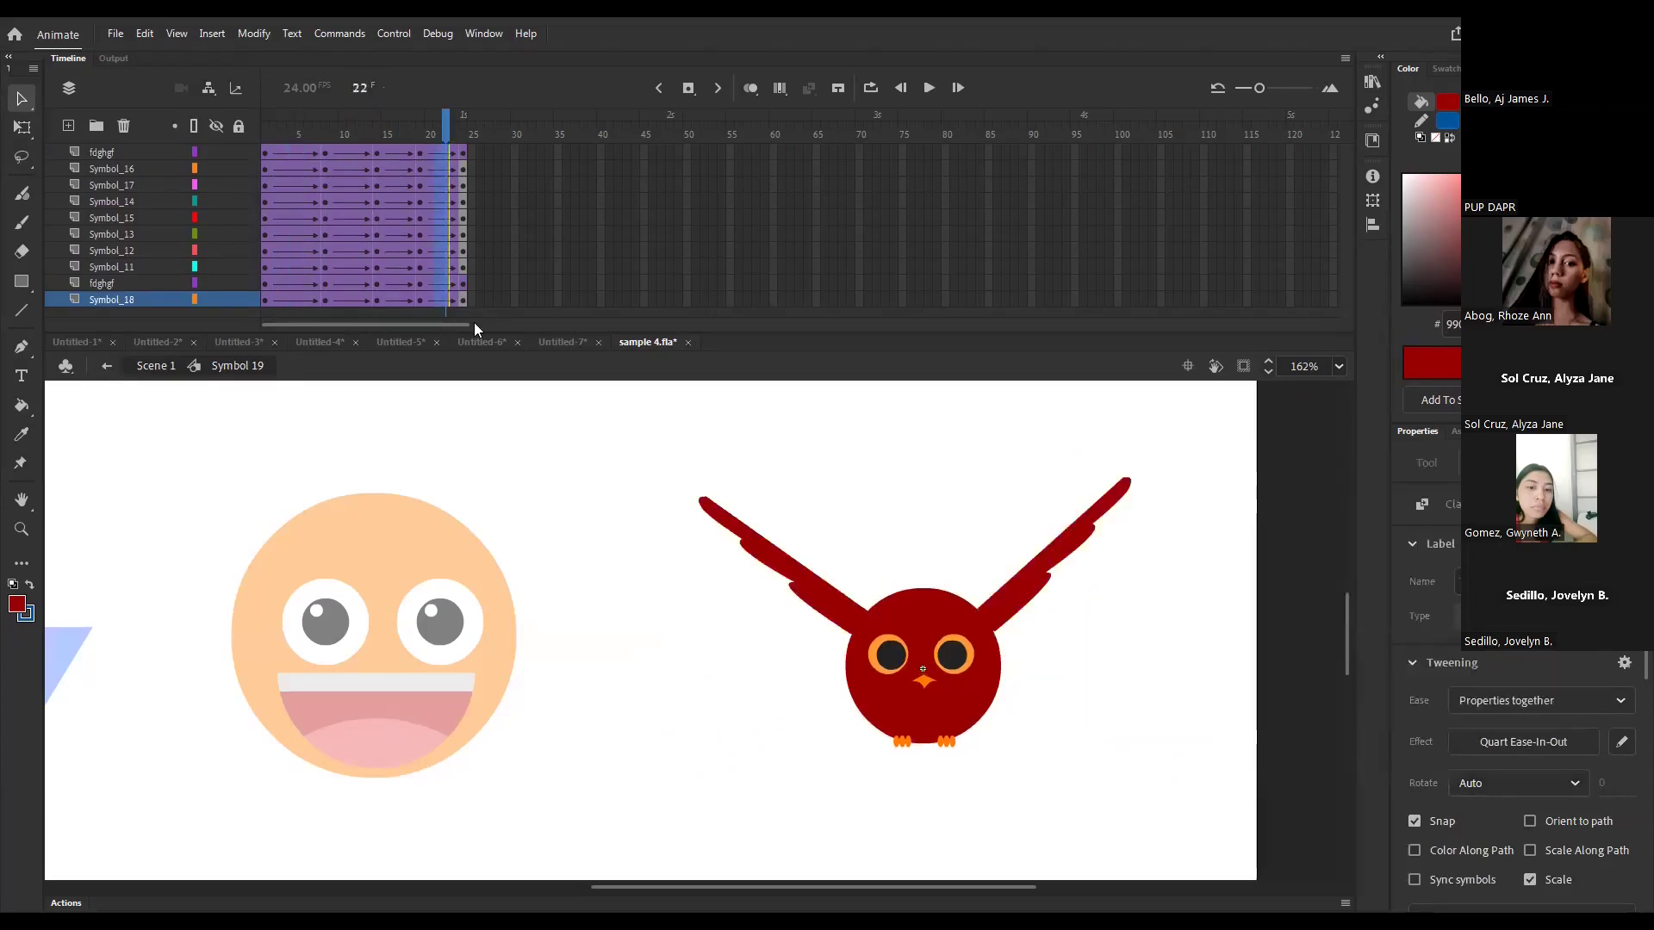
{"action": "left_click", "coordinate": [1479, 739]}
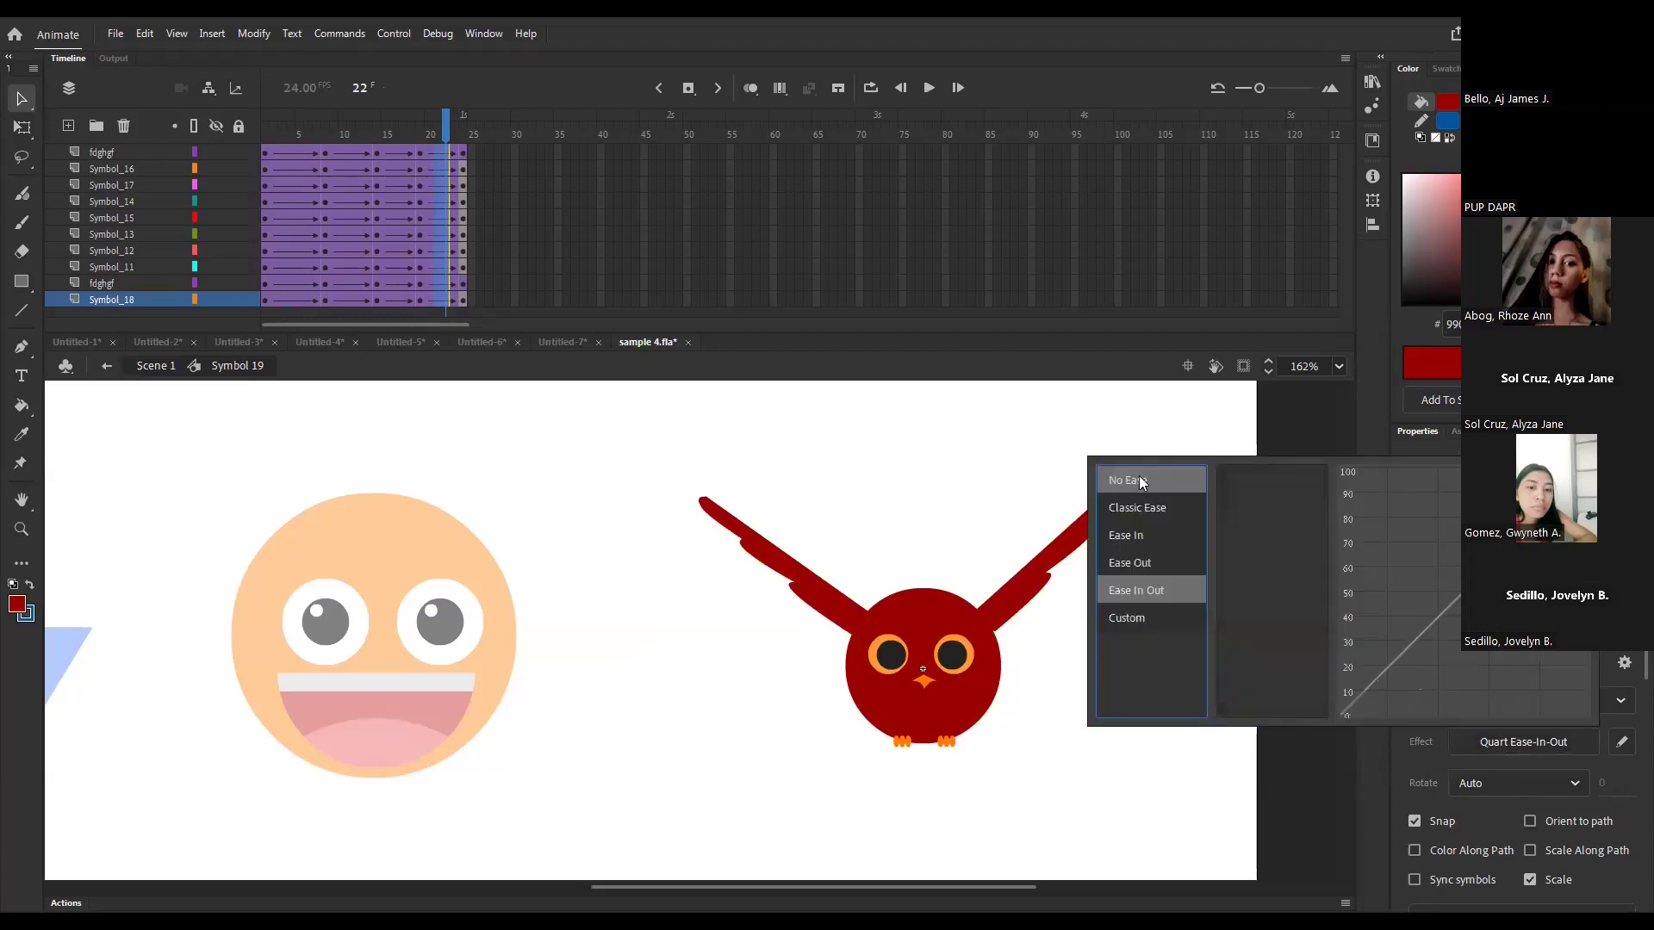
{"action": "left_click", "coordinate": [594, 514]}
{"action": "key", "text": "Return"}
- Remove frames so that the keyframes after frame 8 fall on frames 12, 16 and 21, and play the flap
{"action": "left_click_drag", "start_coordinate": [300, 133], "coordinate": [342, 153]}
{"action": "key", "text": "shift+F5"}
{"action": "key", "text": "shift+F5"}
{"action": "left_click", "coordinate": [376, 132]}
{"action": "key", "text": "shift+F5"}
{"action": "left_click", "coordinate": [317, 125]}
{"action": "key", "text": "Return"}
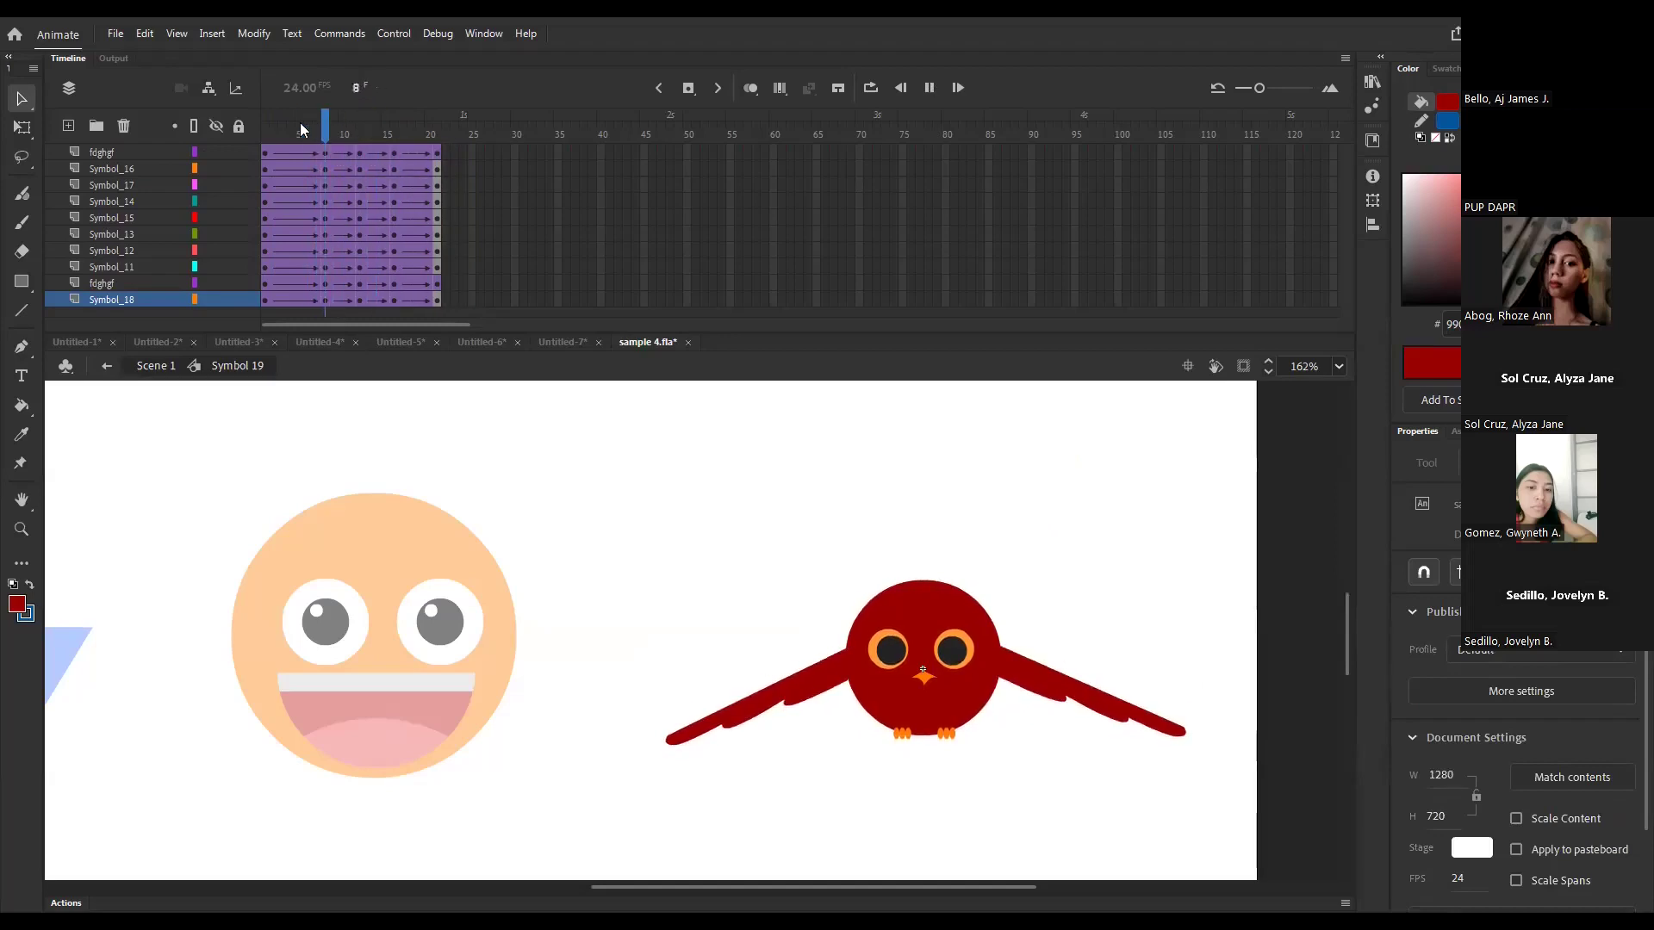
{"action": "left_click_drag", "start_coordinate": [278, 128], "coordinate": [394, 145]}
{"action": "key", "text": "Return"}
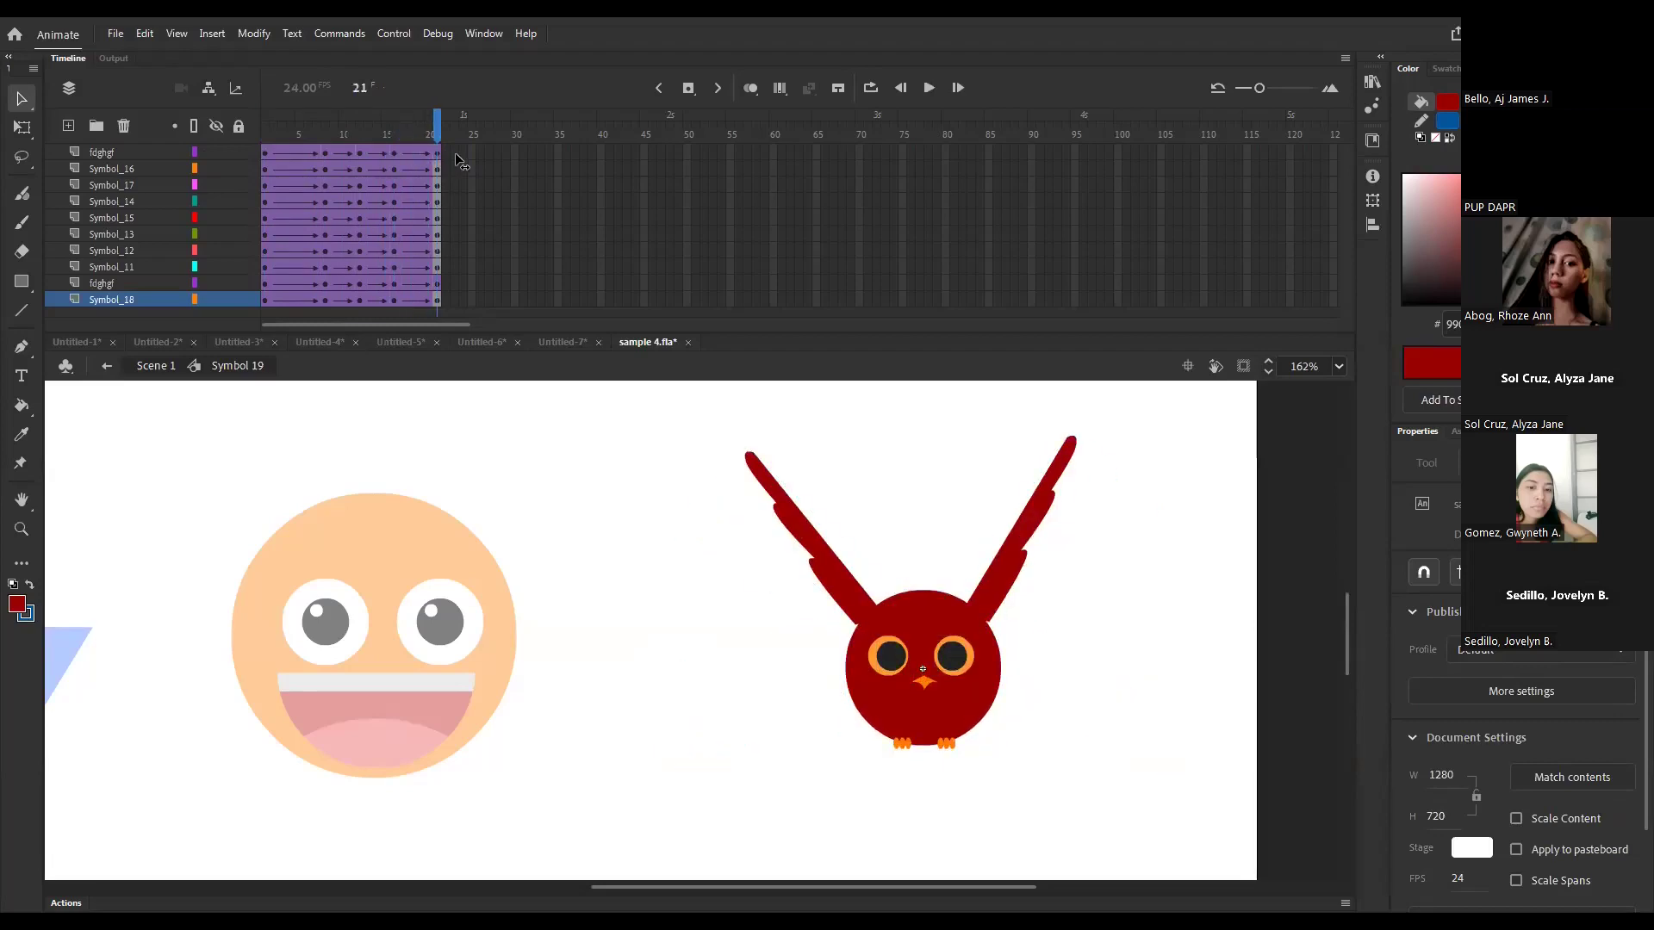
- Check the lowest wing pose and remove further frames so that the keyframes fall on frames 7, 10, 14 and 19
{"action": "left_click_drag", "start_coordinate": [297, 129], "coordinate": [362, 146]}
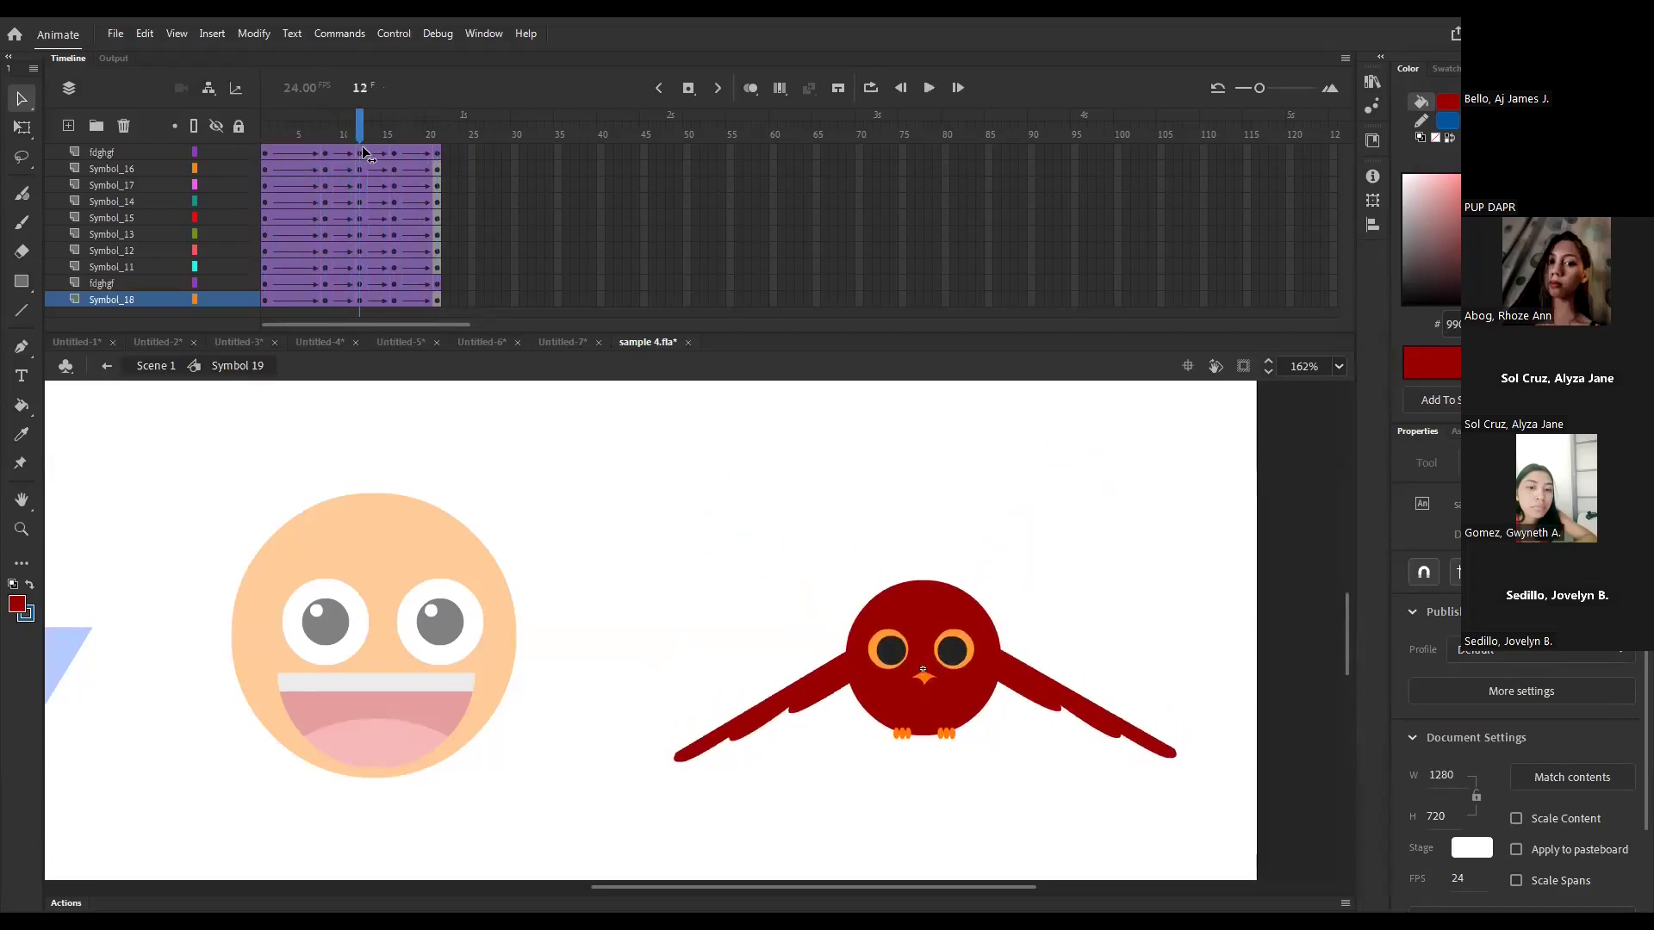
{"action": "left_click", "coordinate": [689, 739]}
{"action": "key", "text": "q"}
{"action": "key", "text": "v"}
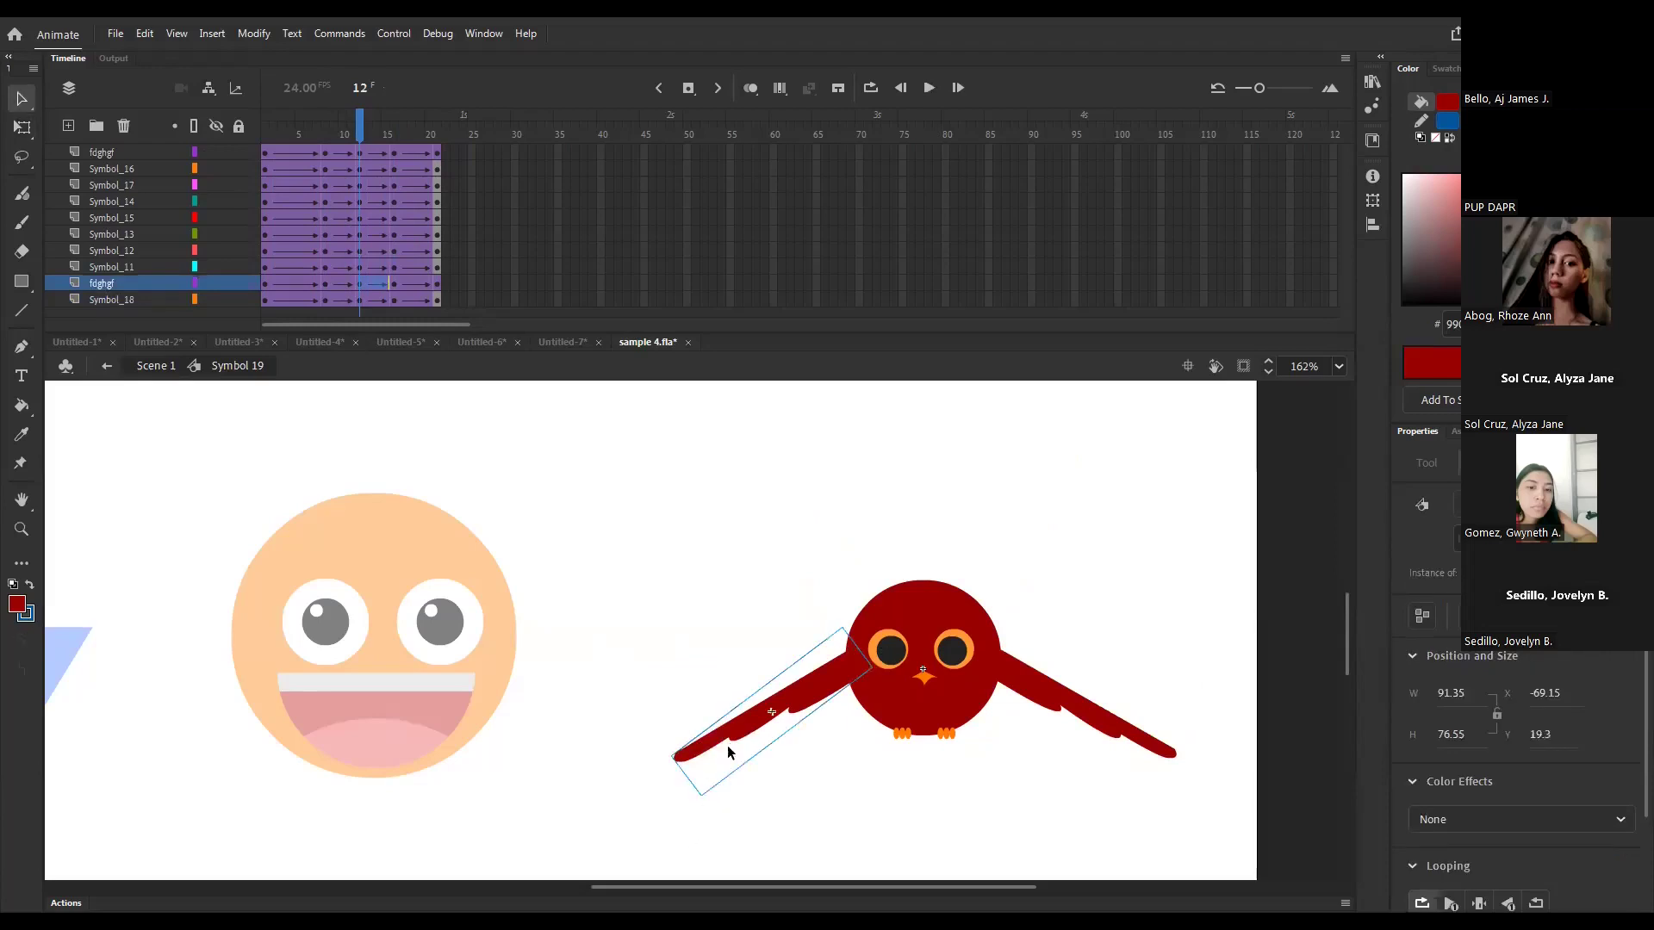
{"action": "left_click", "coordinate": [327, 126]}
{"action": "key", "text": "shift+F5"}
{"action": "left_click", "coordinate": [308, 127]}
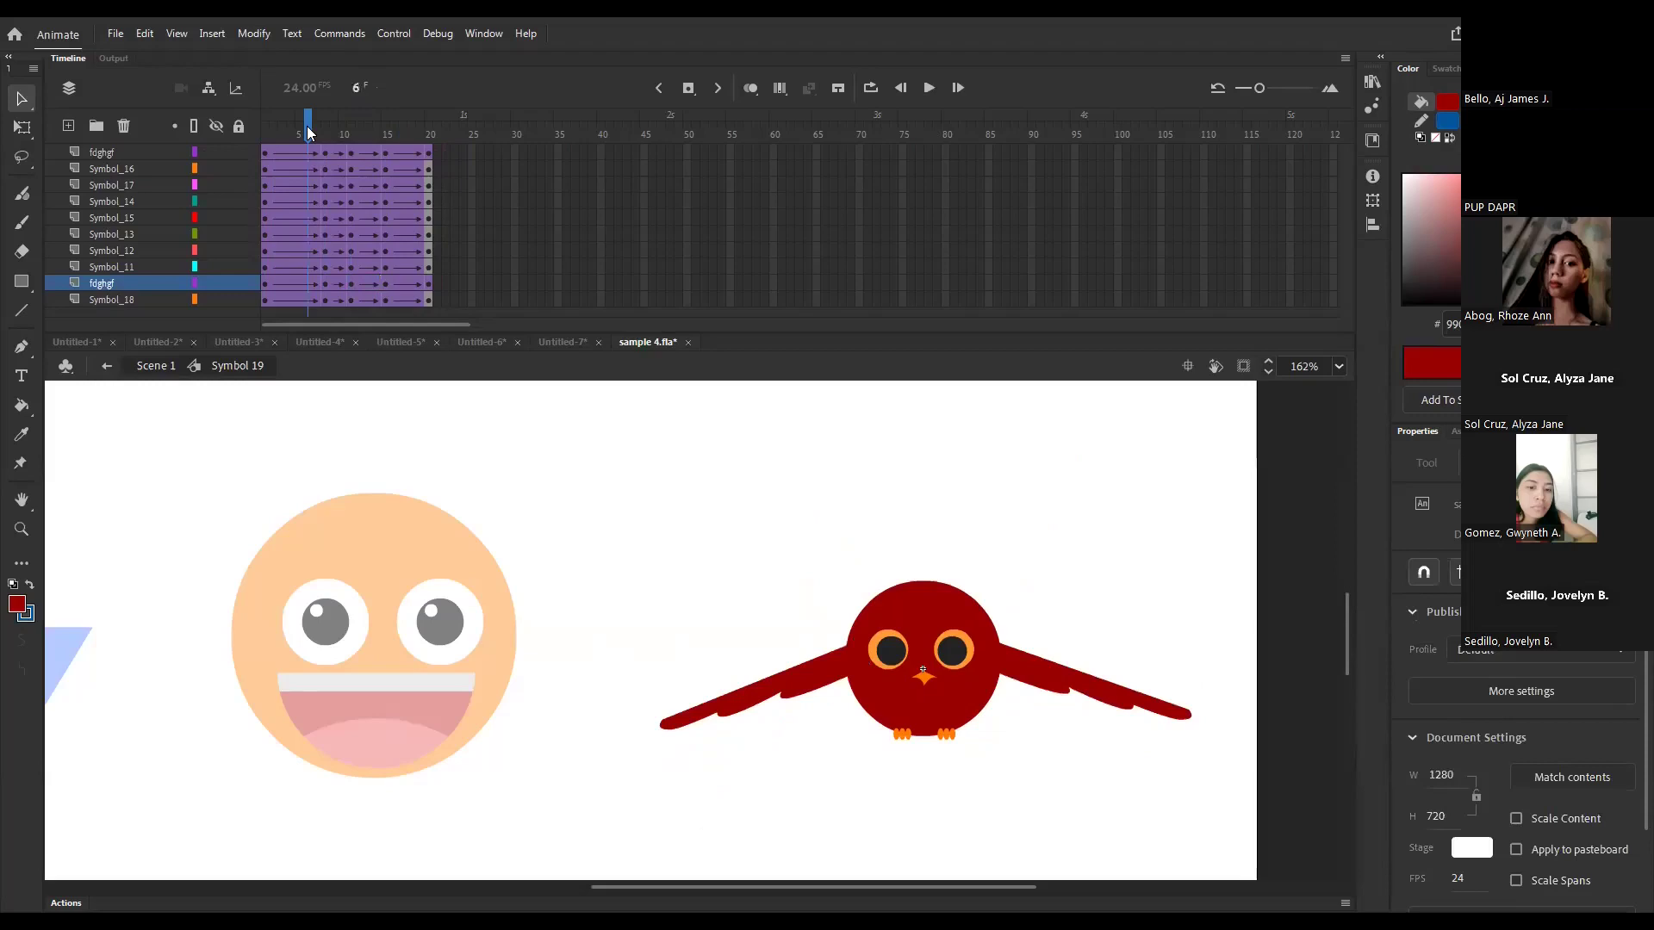
{"action": "key", "text": "shift+F5"}
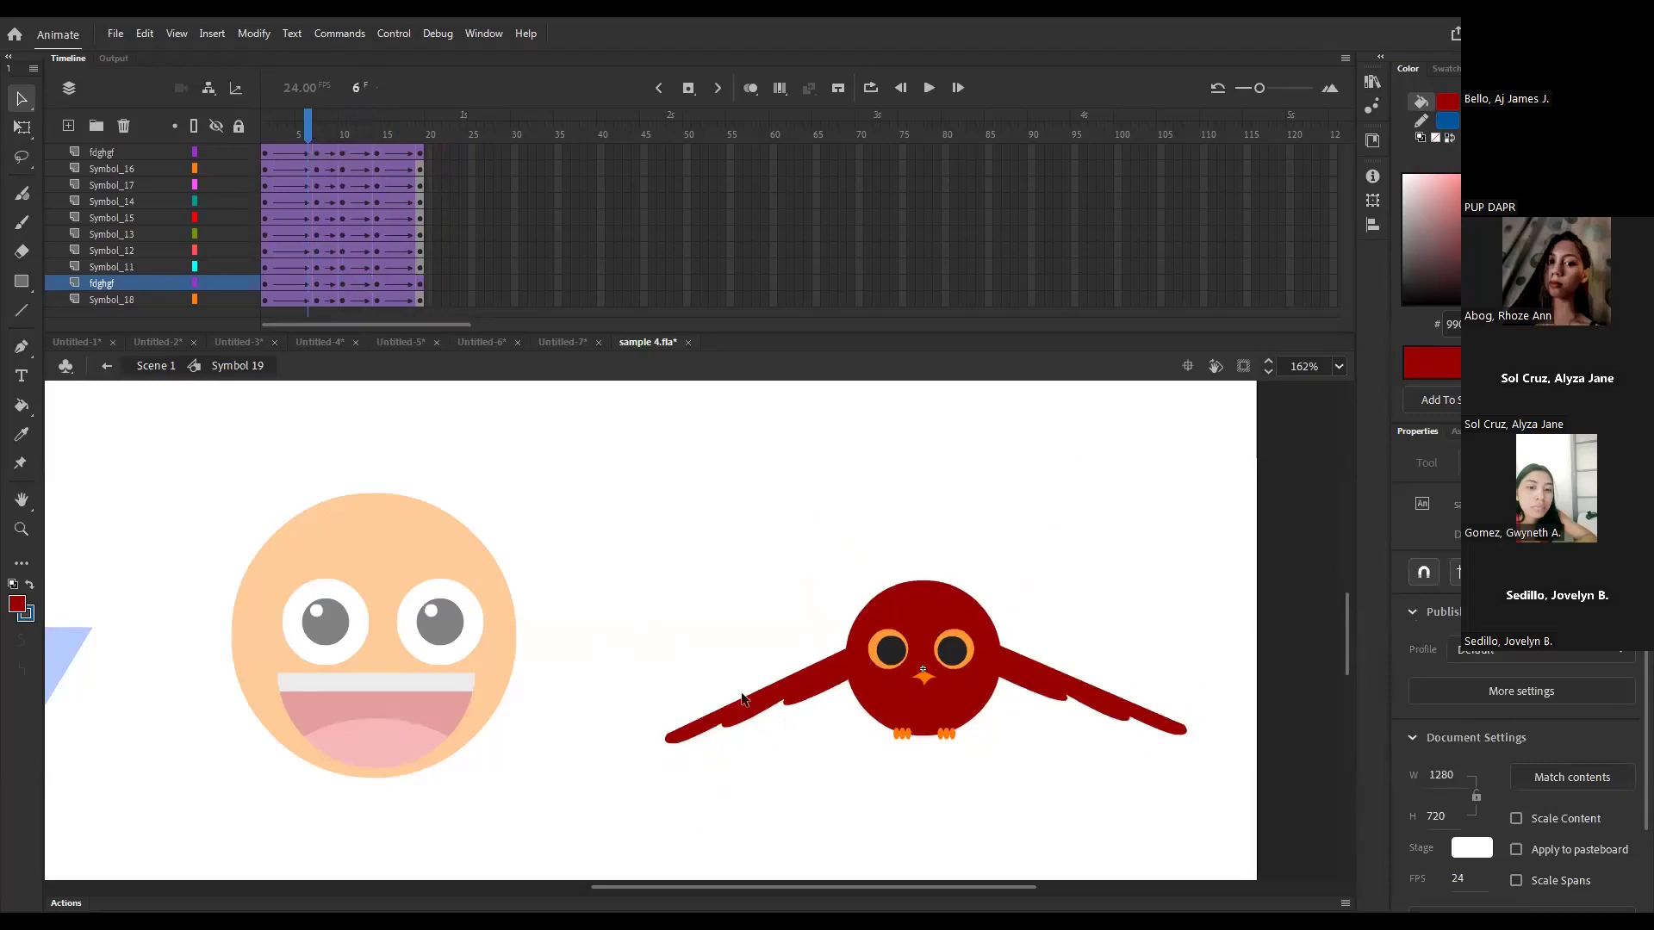
- Compare the wing poses along the timeline and open the left wing's symbol for editing from frame 10
{"action": "left_click_drag", "start_coordinate": [308, 136], "coordinate": [145, 140]}
{"action": "key", "text": "ctrl+a"}
{"action": "left_click", "coordinate": [760, 602]}
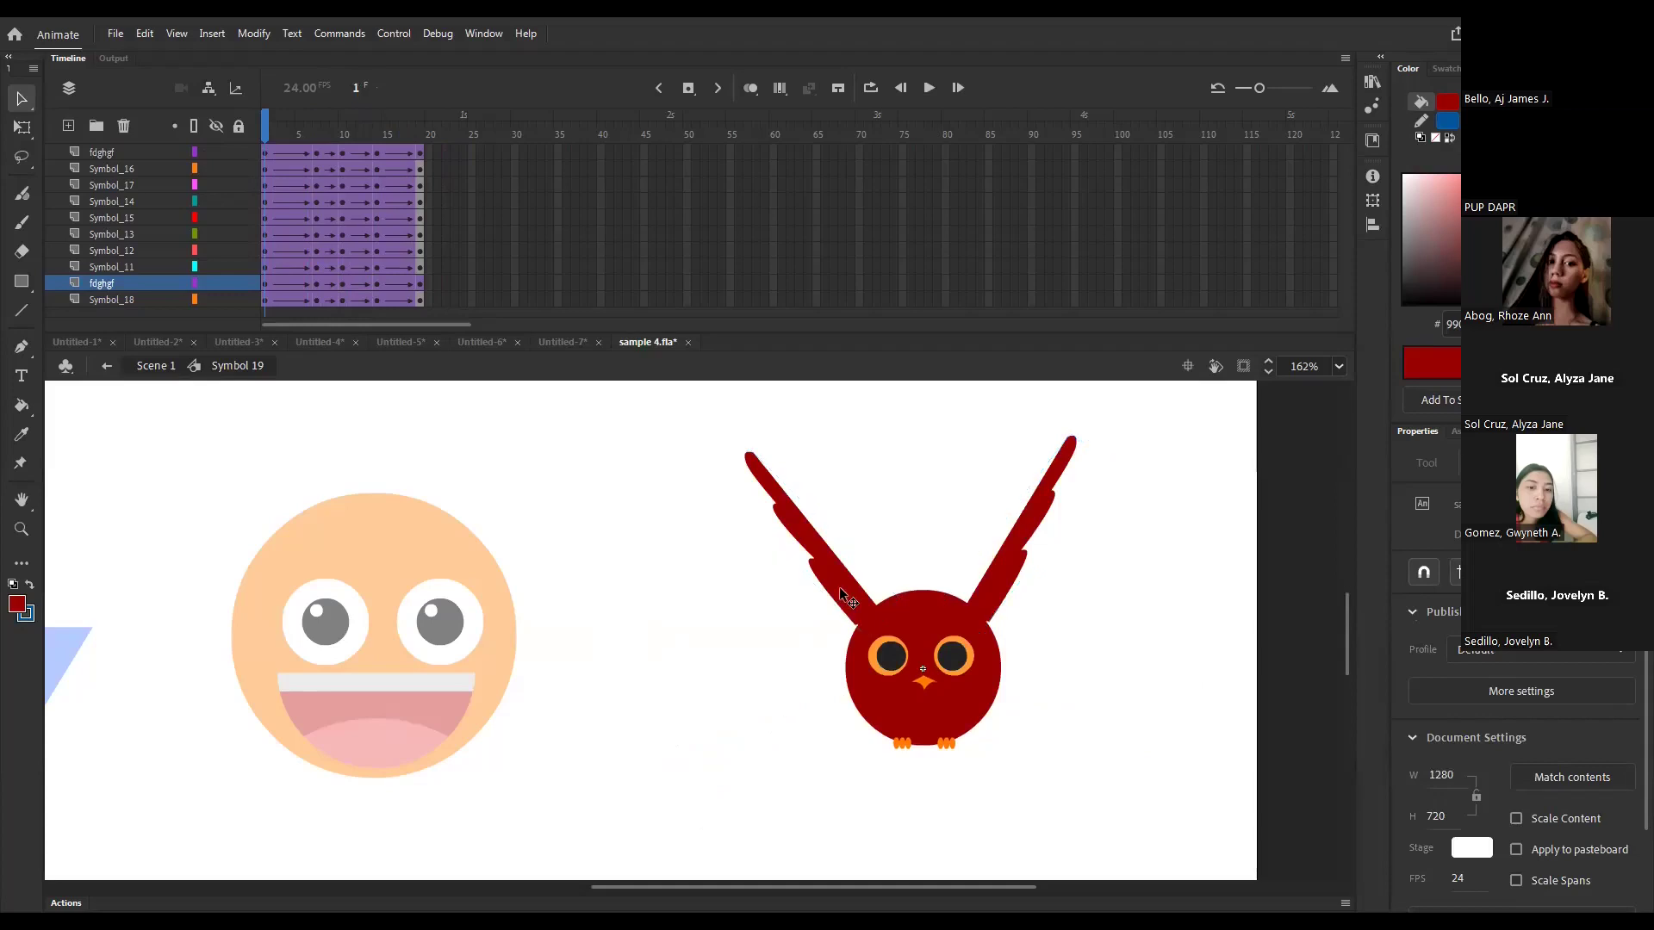
{"action": "left_click", "coordinate": [384, 129]}
{"action": "left_click", "coordinate": [345, 118]}
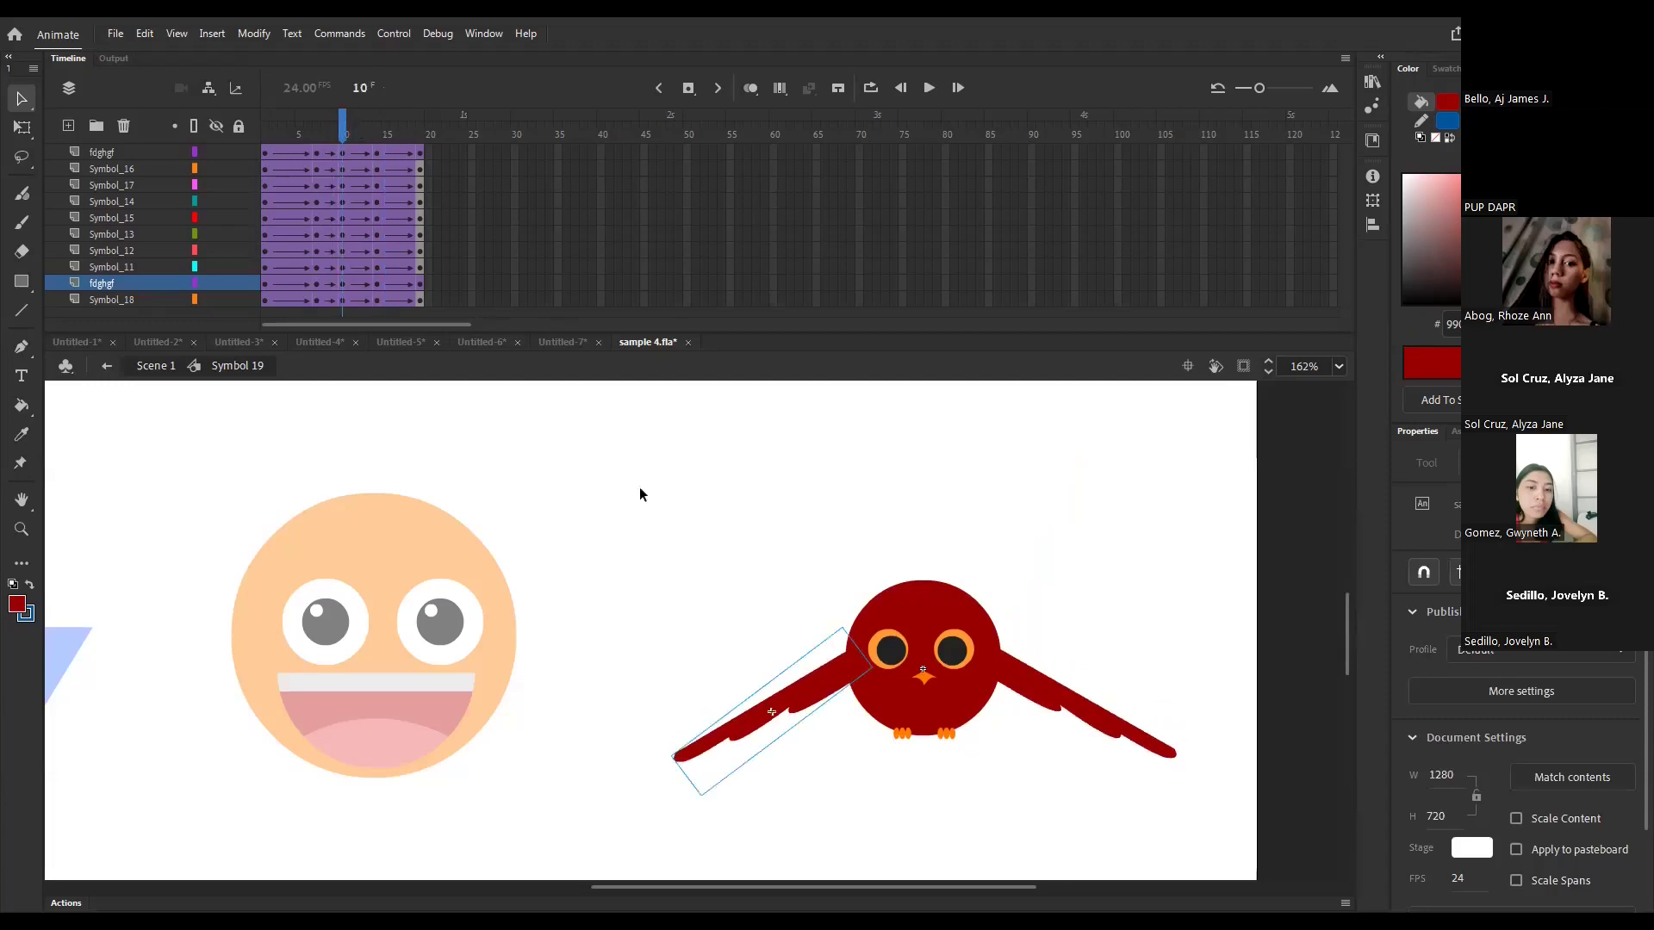
{"action": "double_click", "coordinate": [780, 696]}
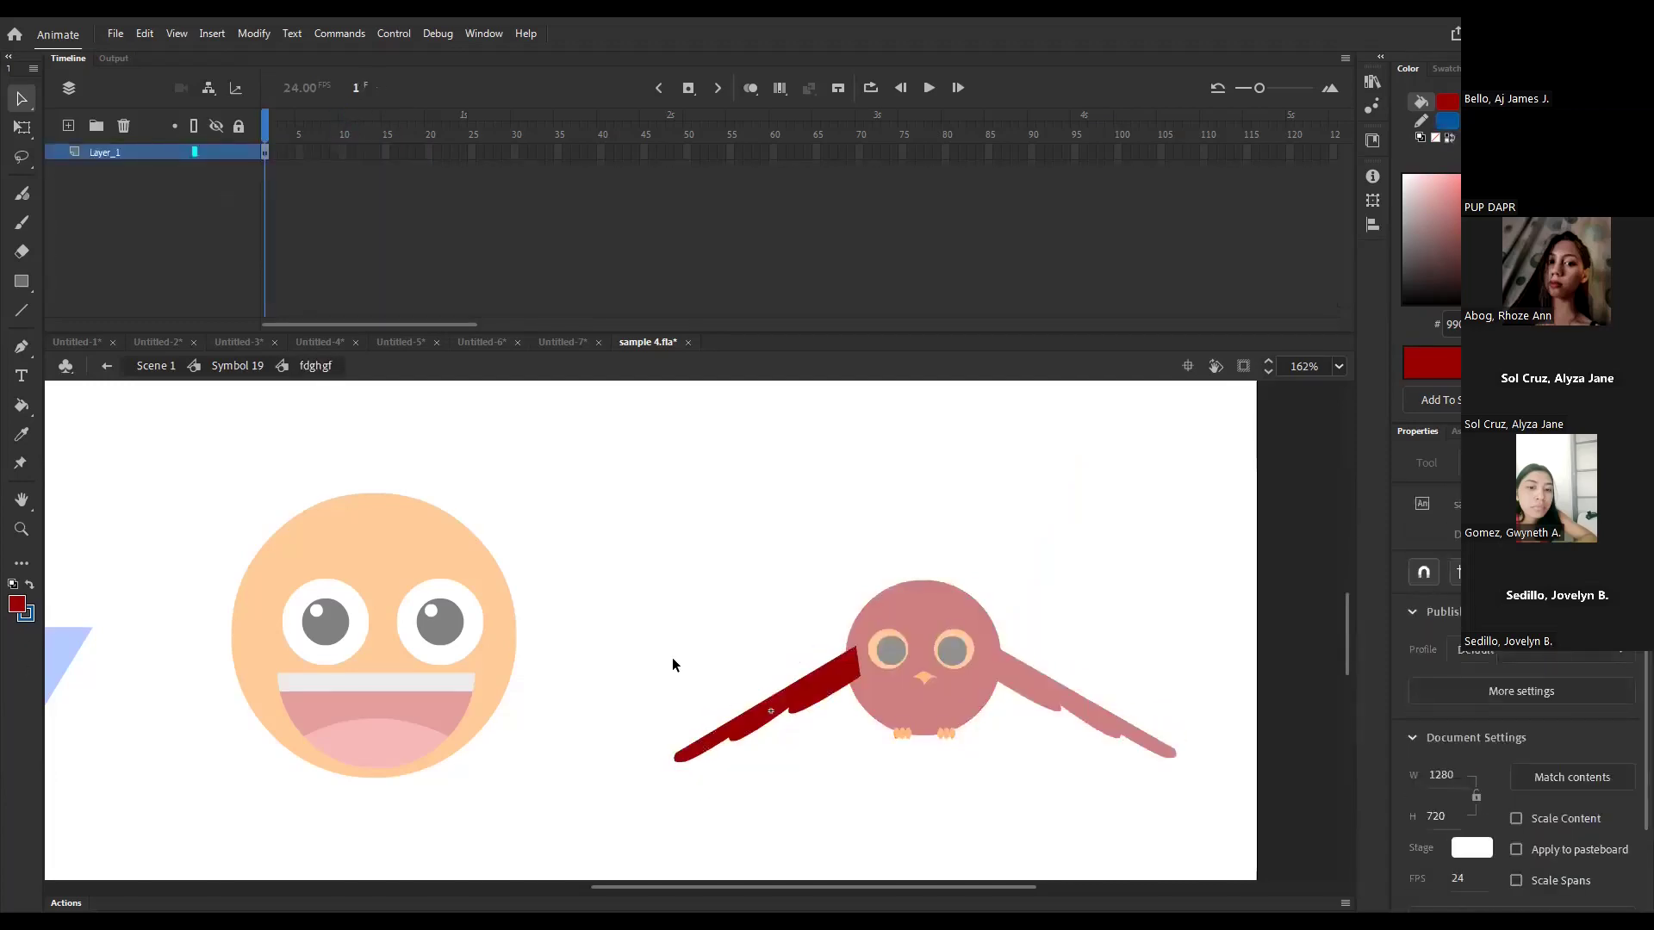
- Extend the wing symbol's layer to frame 21 and add a keyframe at frame 10
{"action": "left_click", "coordinate": [434, 153]}
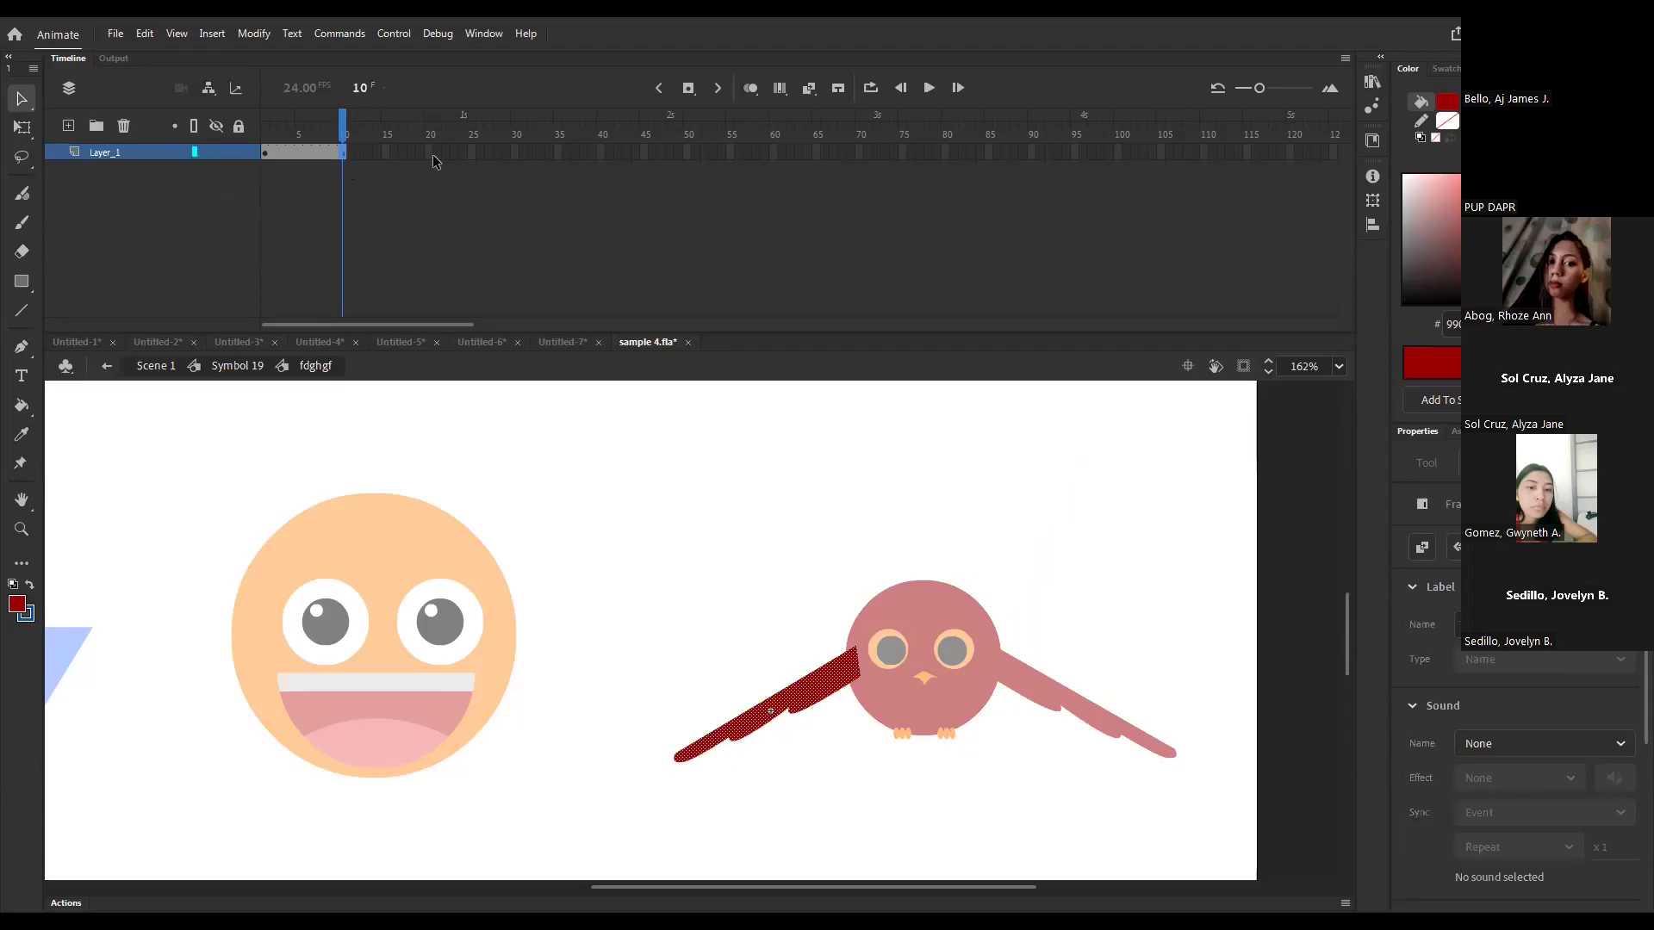
{"action": "key", "text": "F5"}
{"action": "left_click", "coordinate": [343, 150]}
{"action": "left_click", "coordinate": [704, 553]}
{"action": "key", "text": "ctrl+equal"}
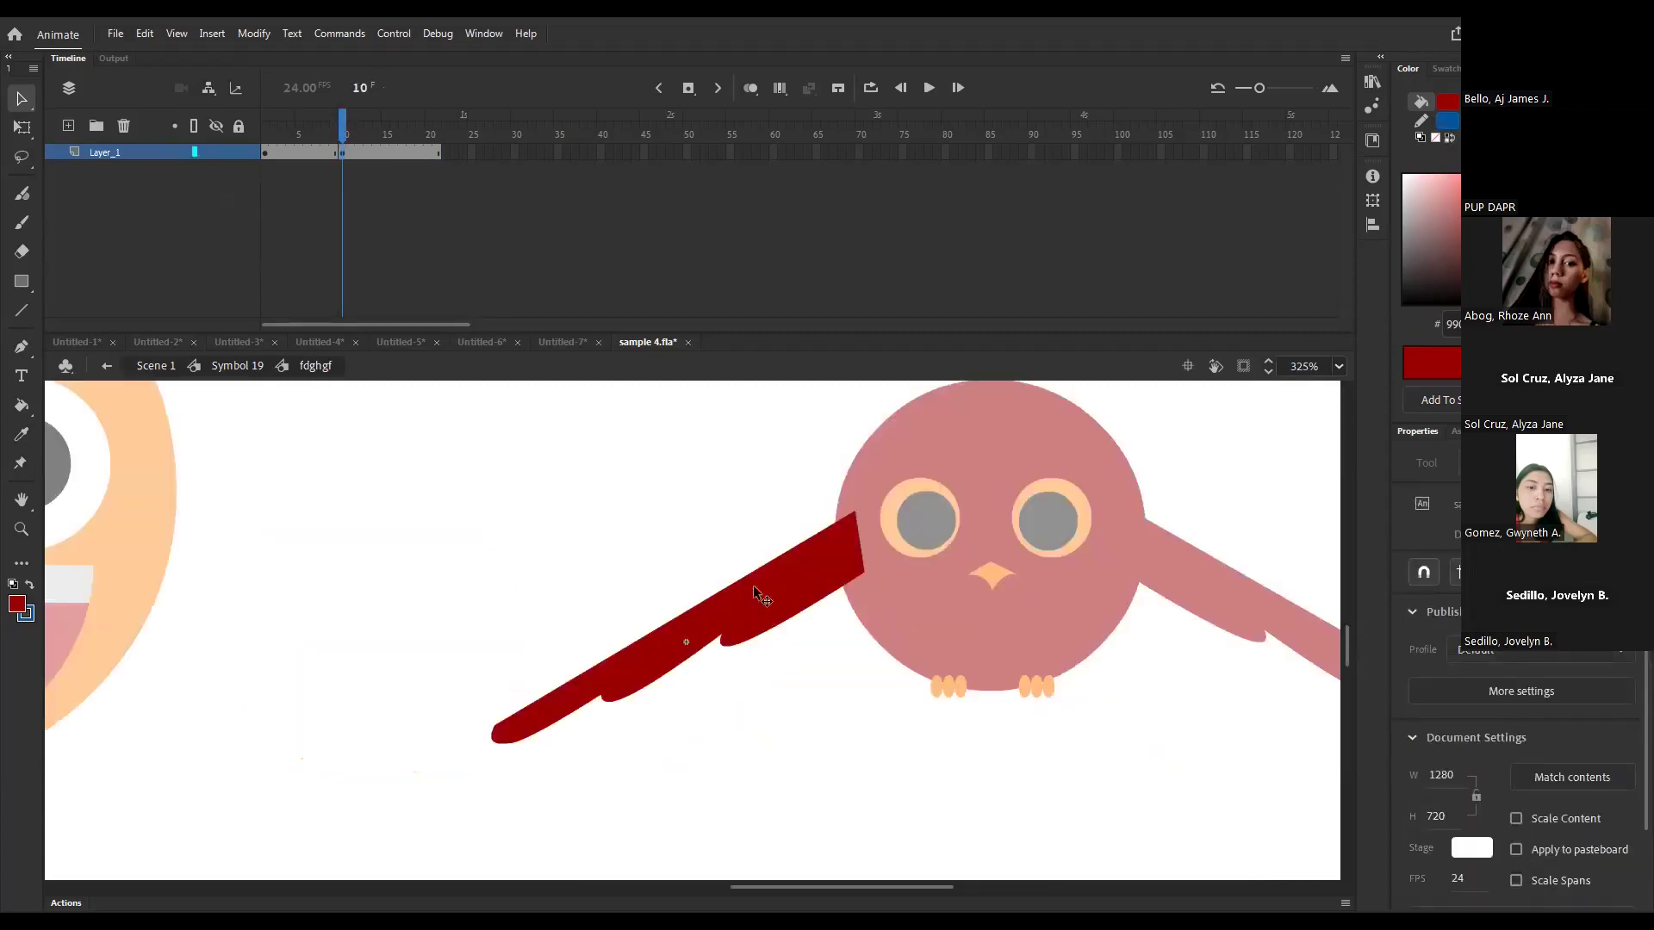
- Bend the left wing at frame 10 into an upward arch with the Envelope transform, and compare it with the frame 1 shape
{"action": "left_click", "coordinate": [789, 594]}
{"action": "key", "text": "q"}
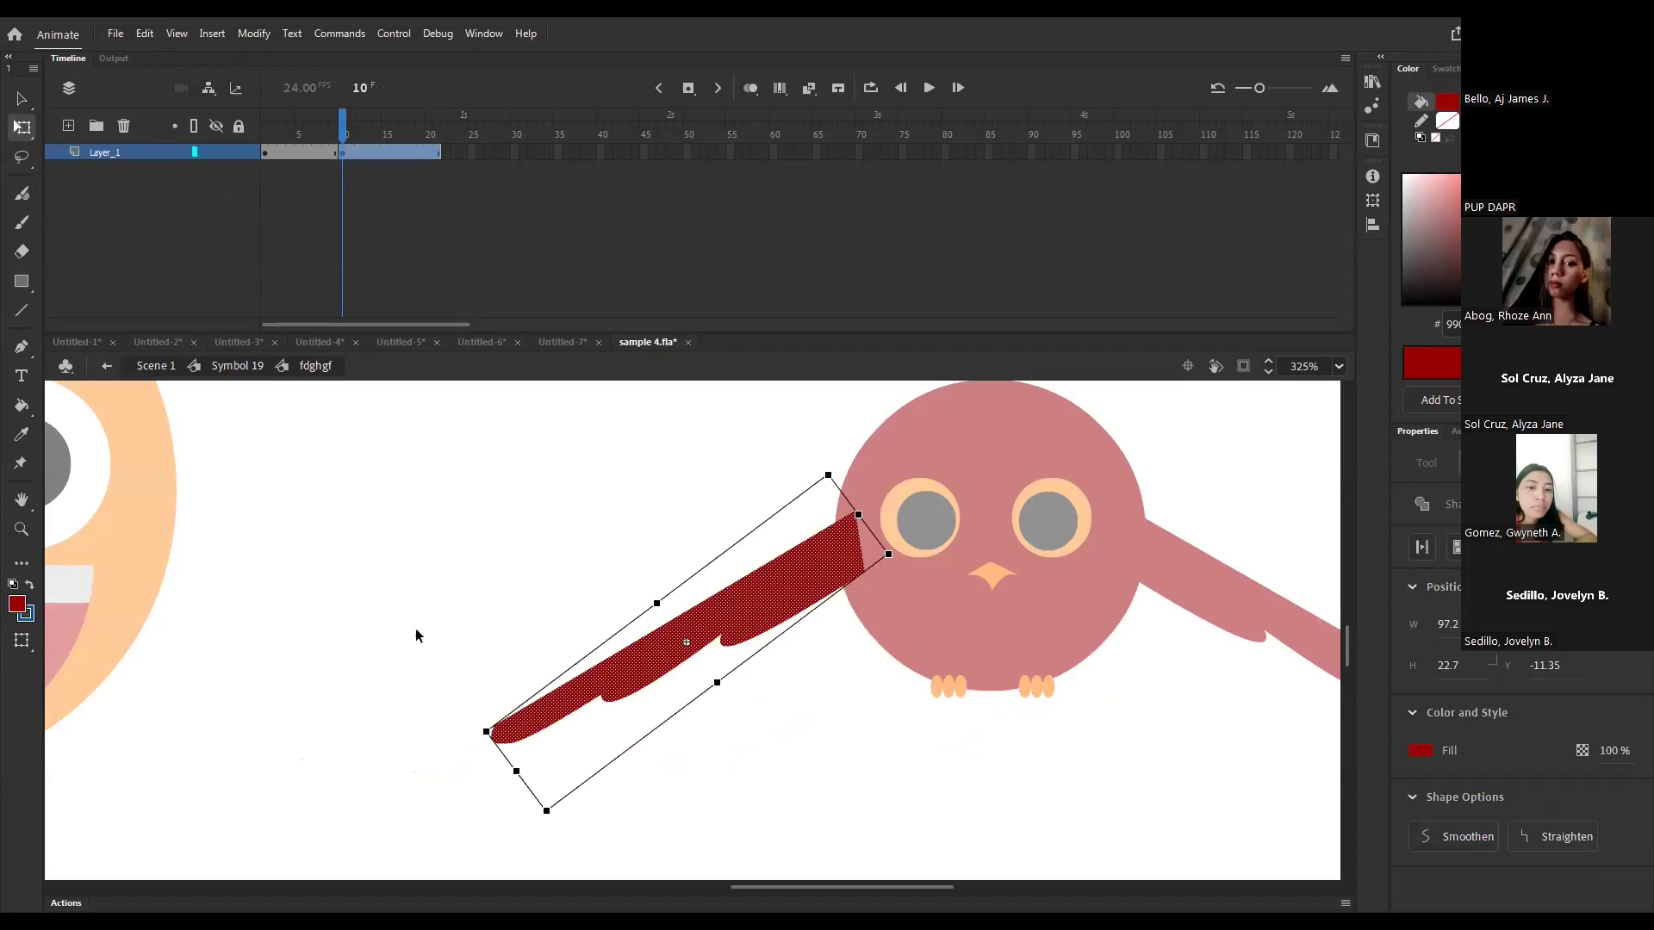
{"action": "left_click", "coordinate": [31, 645]}
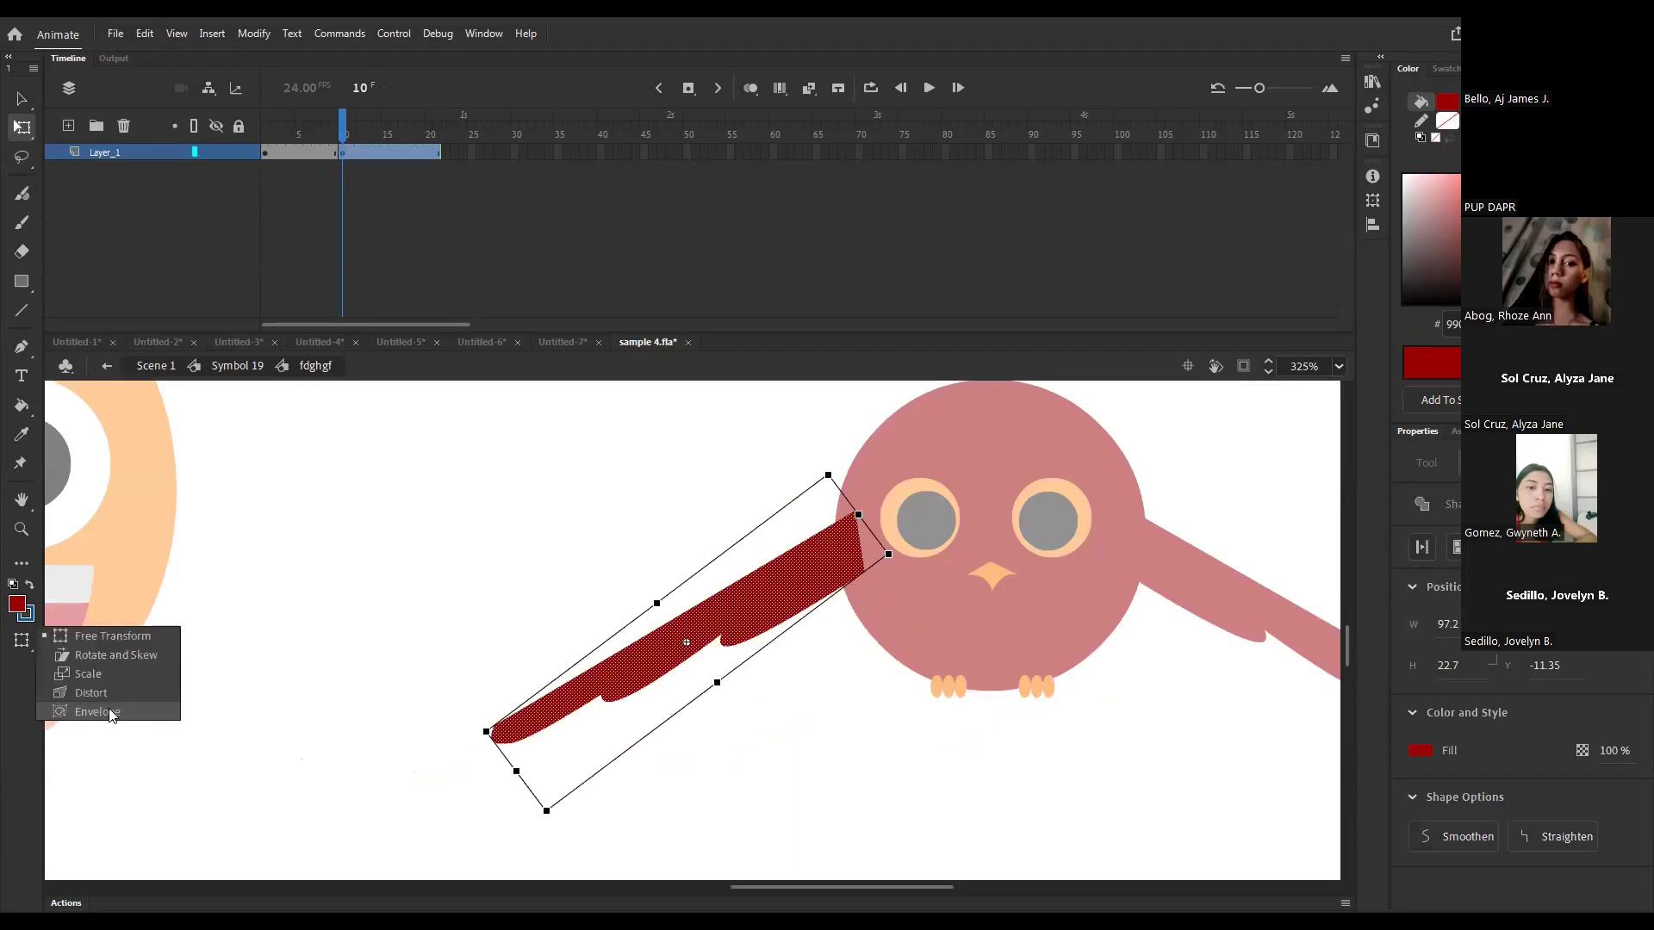
{"action": "left_click", "coordinate": [96, 712]}
{"action": "left_click_drag", "start_coordinate": [656, 604], "coordinate": [640, 579]}
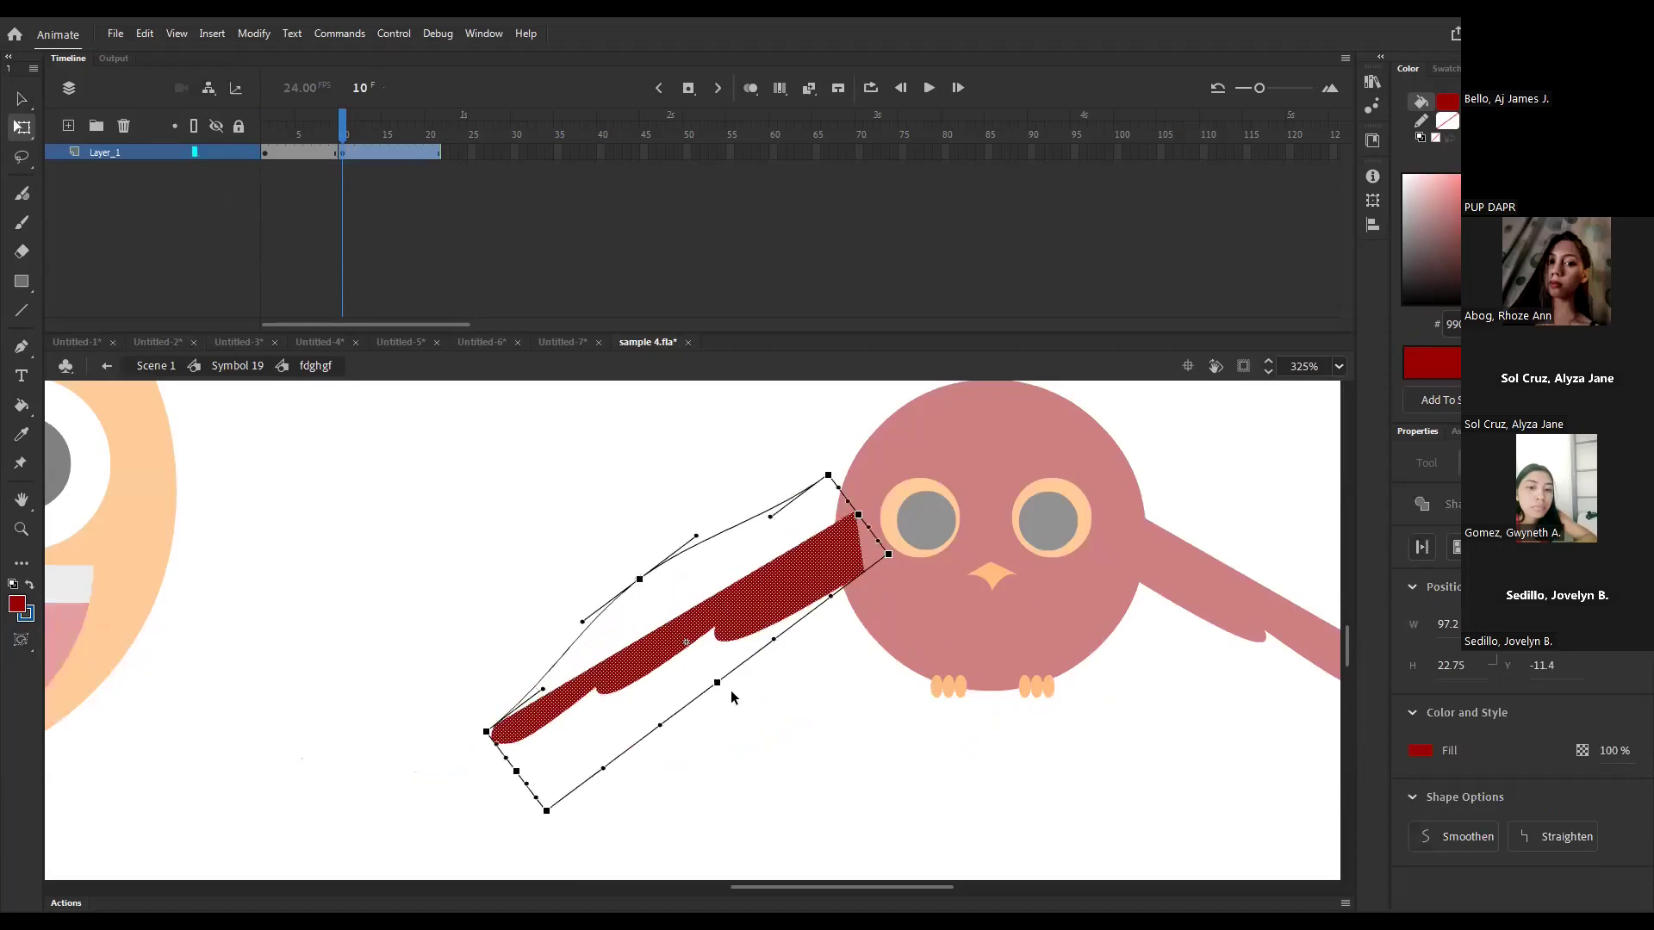
{"action": "left_click_drag", "start_coordinate": [716, 683], "coordinate": [706, 646]}
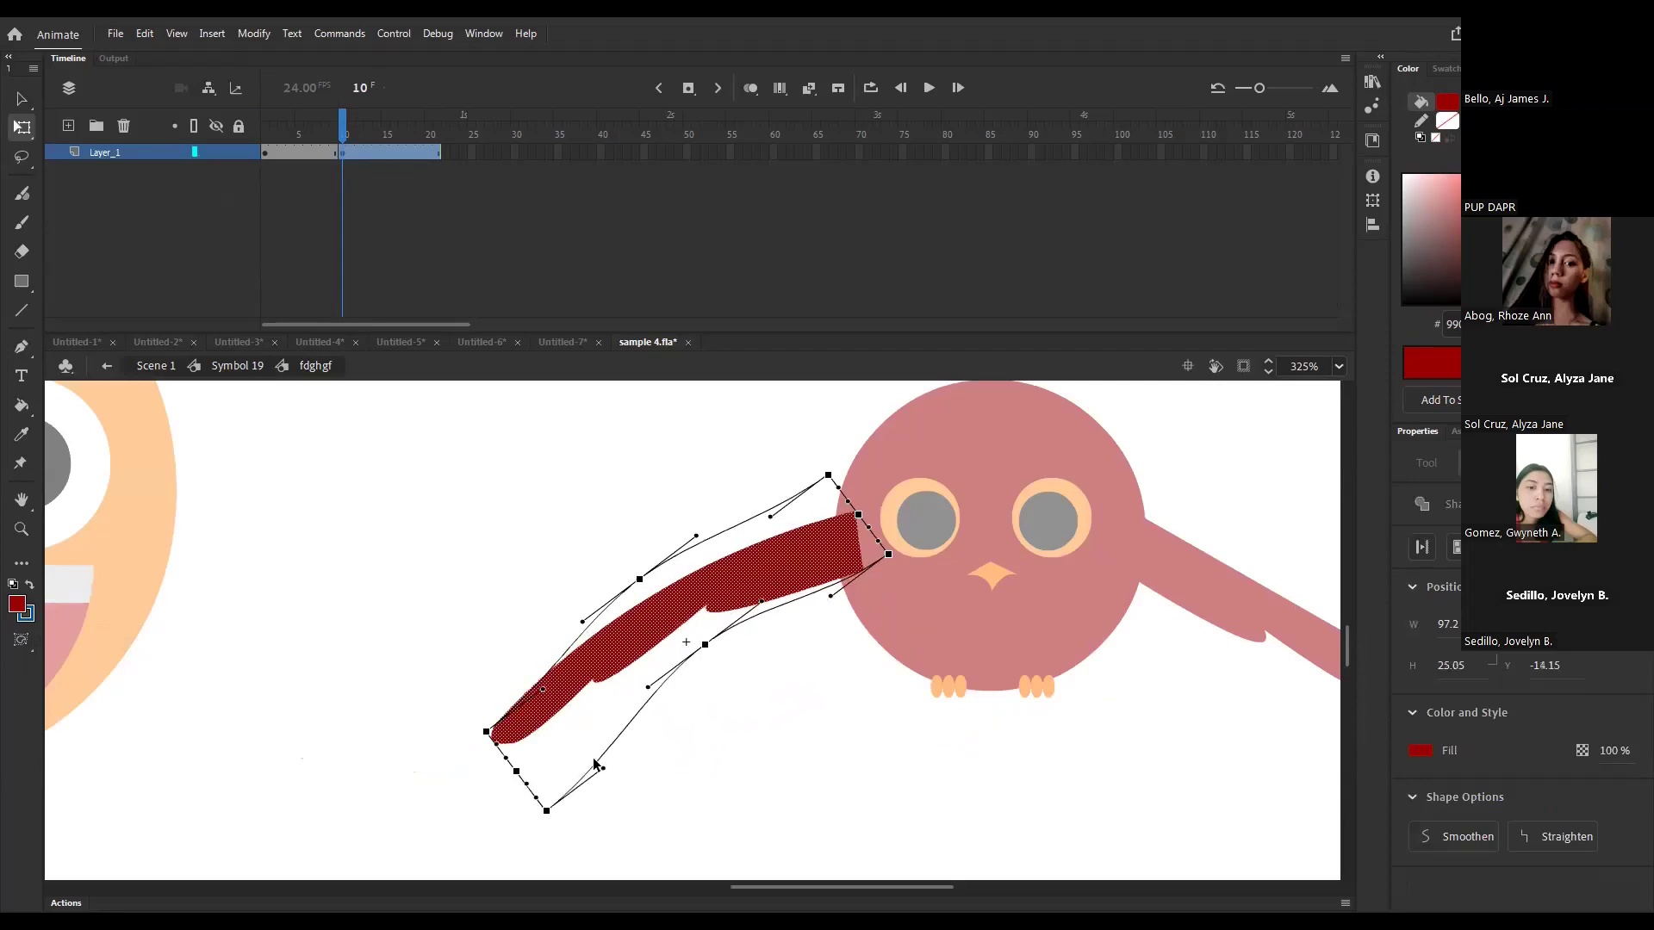
{"action": "left_click_drag", "start_coordinate": [604, 770], "coordinate": [585, 728]}
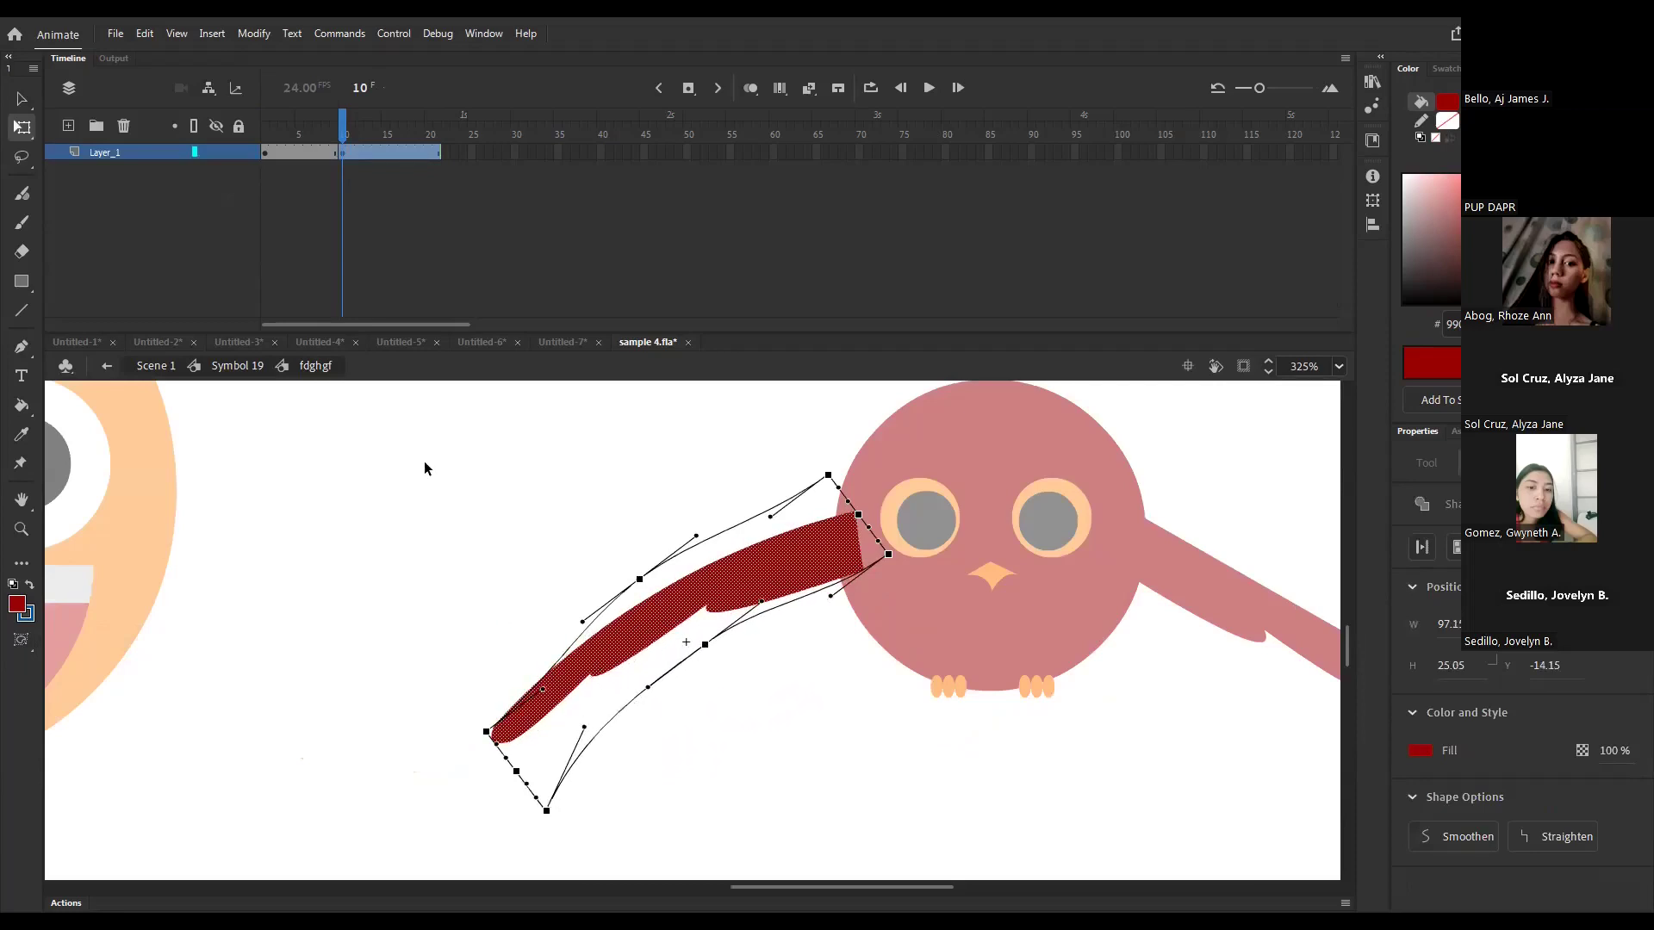
{"action": "left_click", "coordinate": [343, 207]}
{"action": "key", "text": "v"}
{"action": "left_click", "coordinate": [264, 152]}
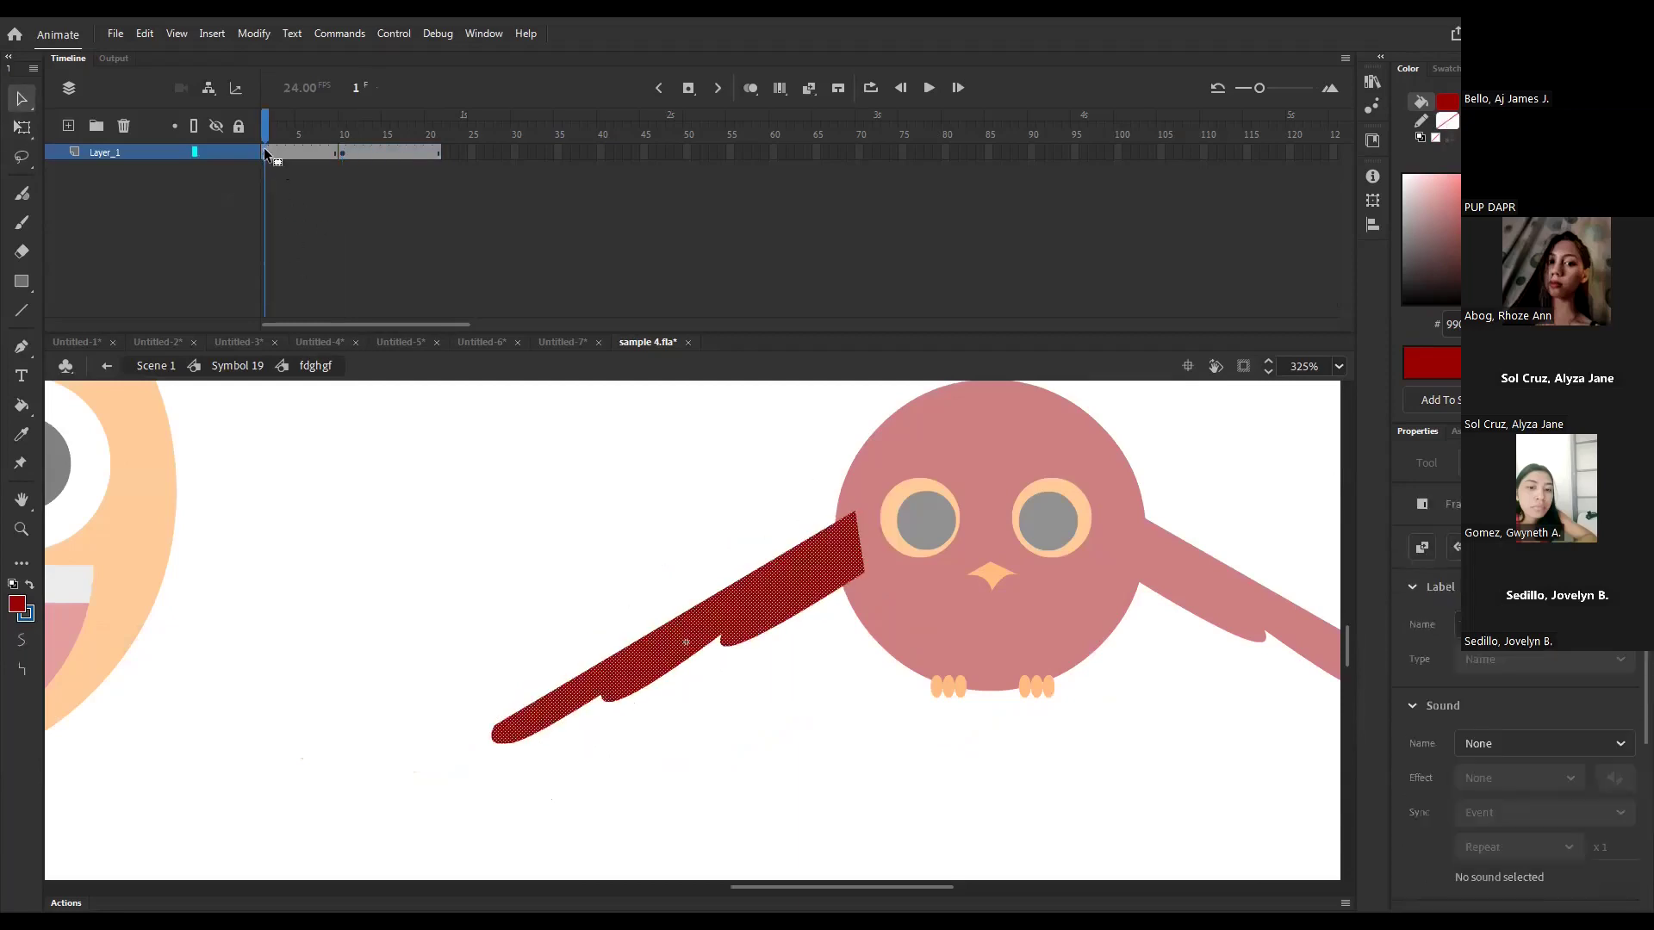
{"action": "key", "text": "q"}
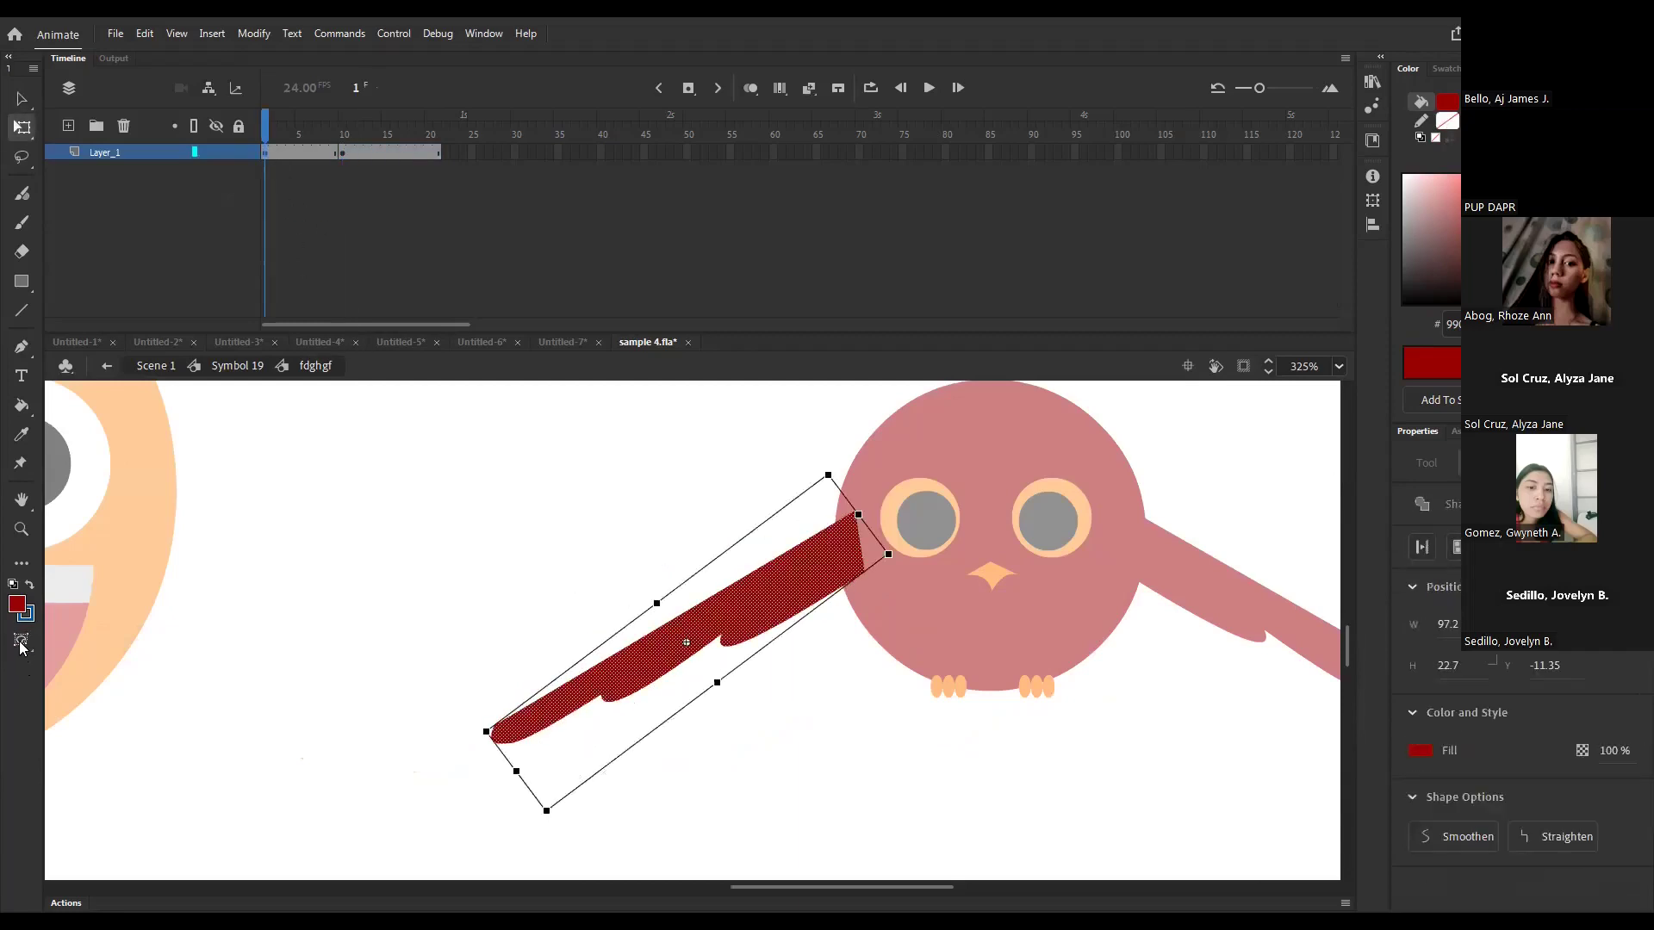
{"action": "left_click", "coordinate": [21, 647]}
{"action": "left_click", "coordinate": [108, 711]}
{"action": "key", "text": "v"}
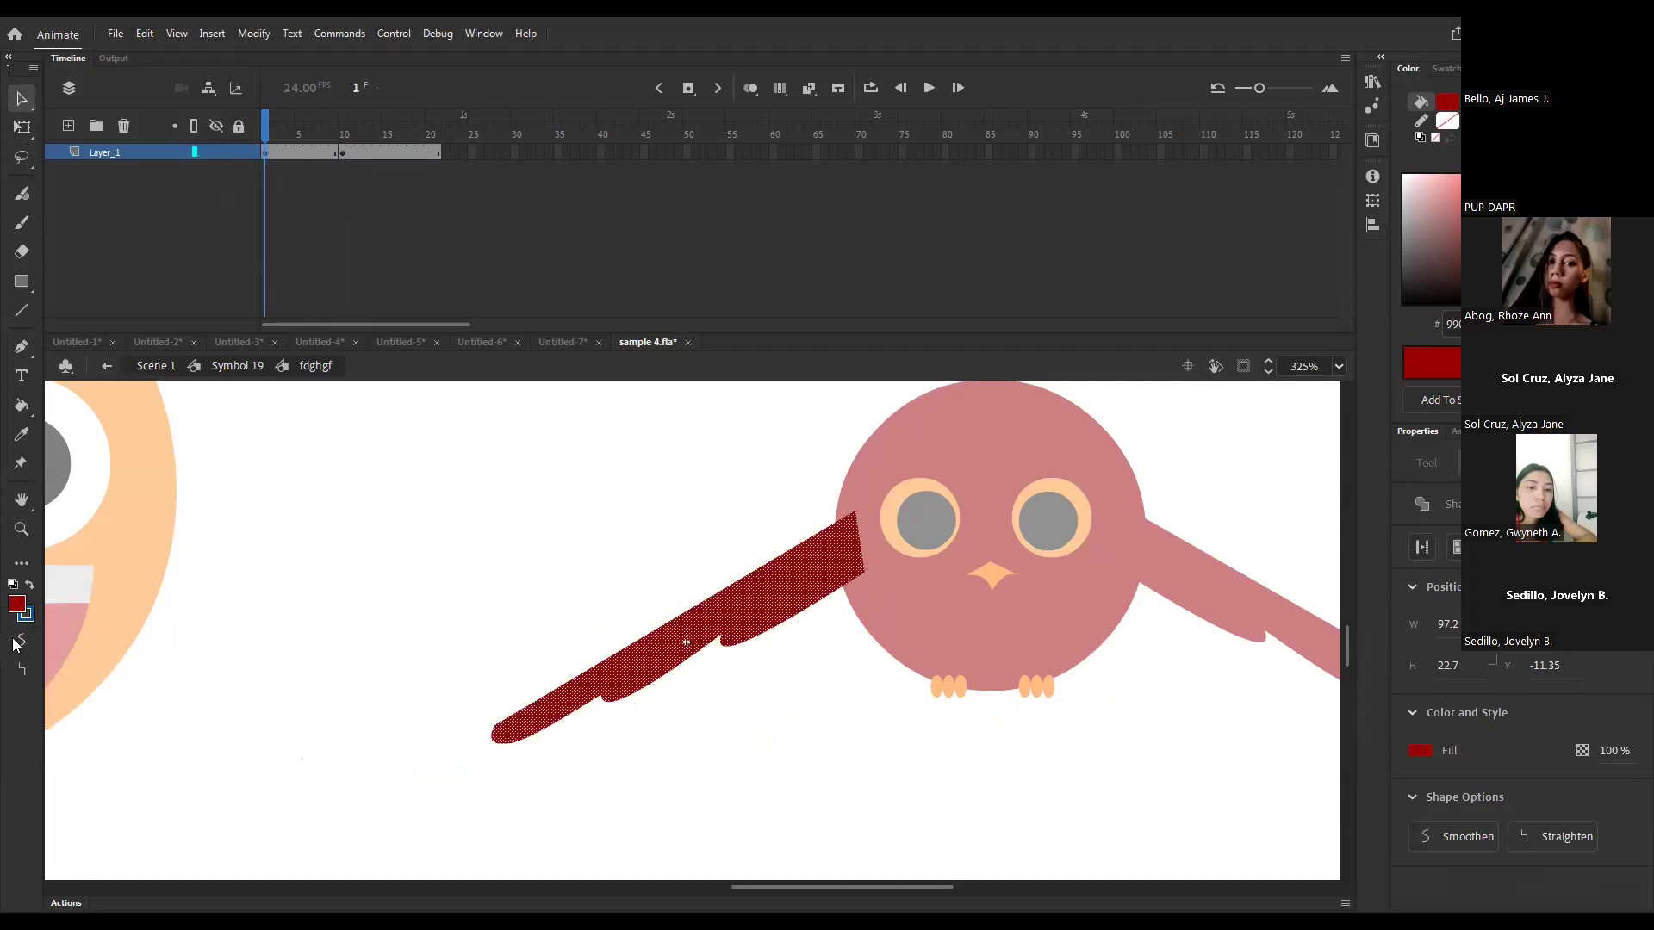
{"action": "left_click", "coordinate": [396, 628]}
{"action": "key", "text": "ctrl+a"}
{"action": "key", "text": "q"}
{"action": "left_click", "coordinate": [22, 640]}
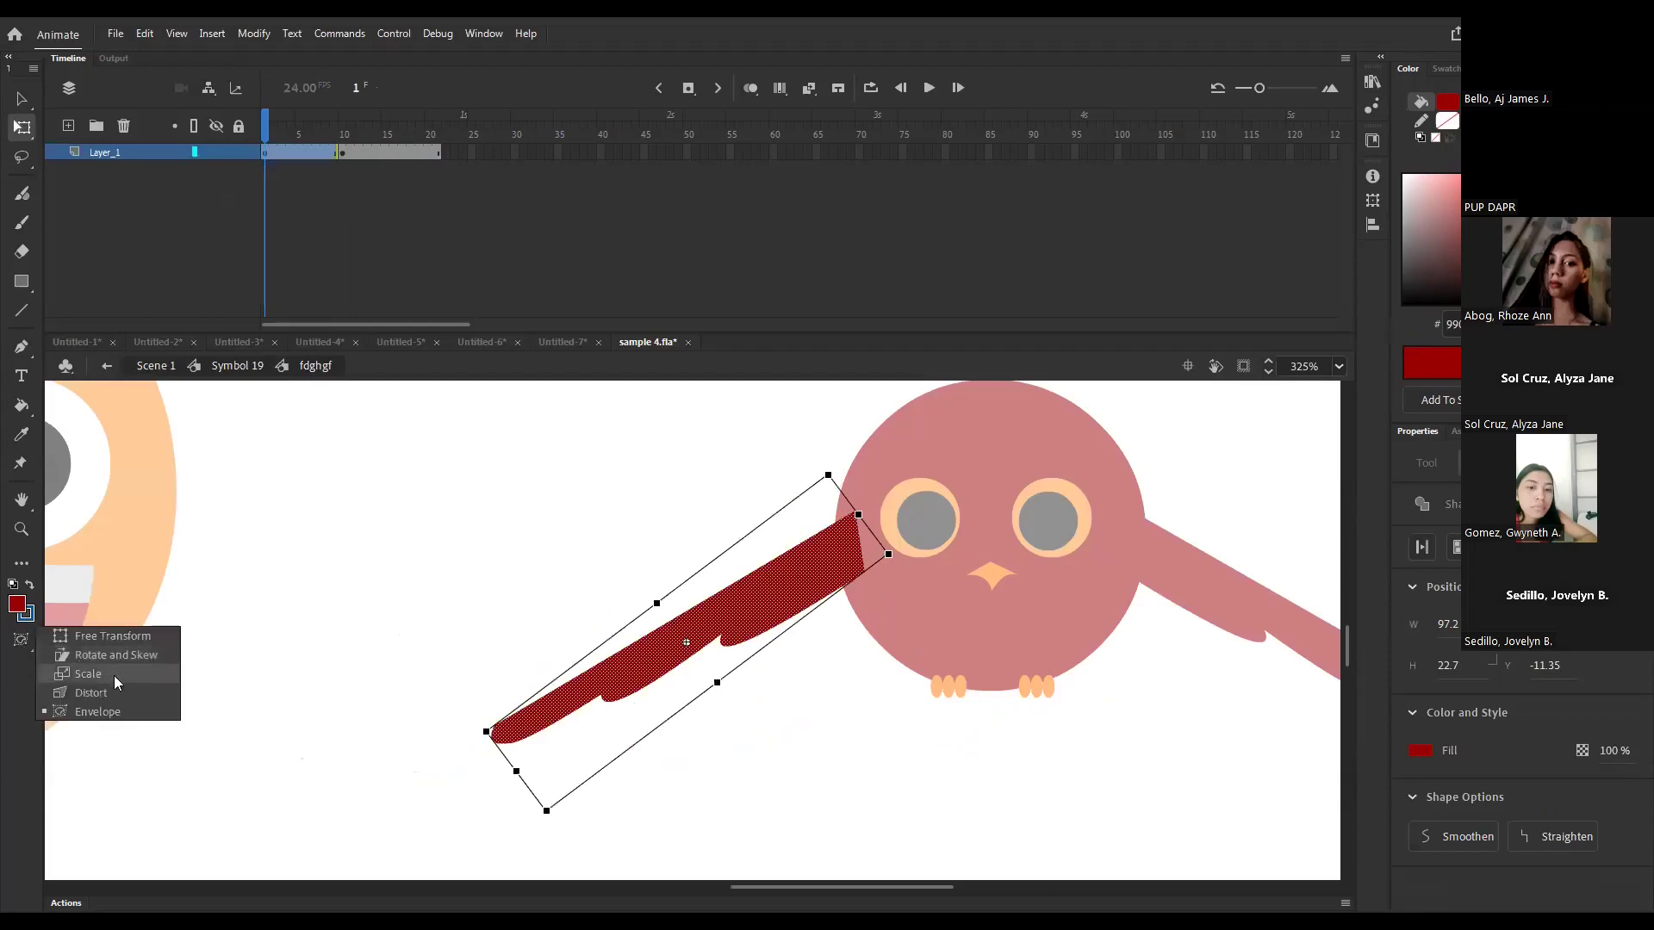
{"action": "left_click", "coordinate": [114, 713]}
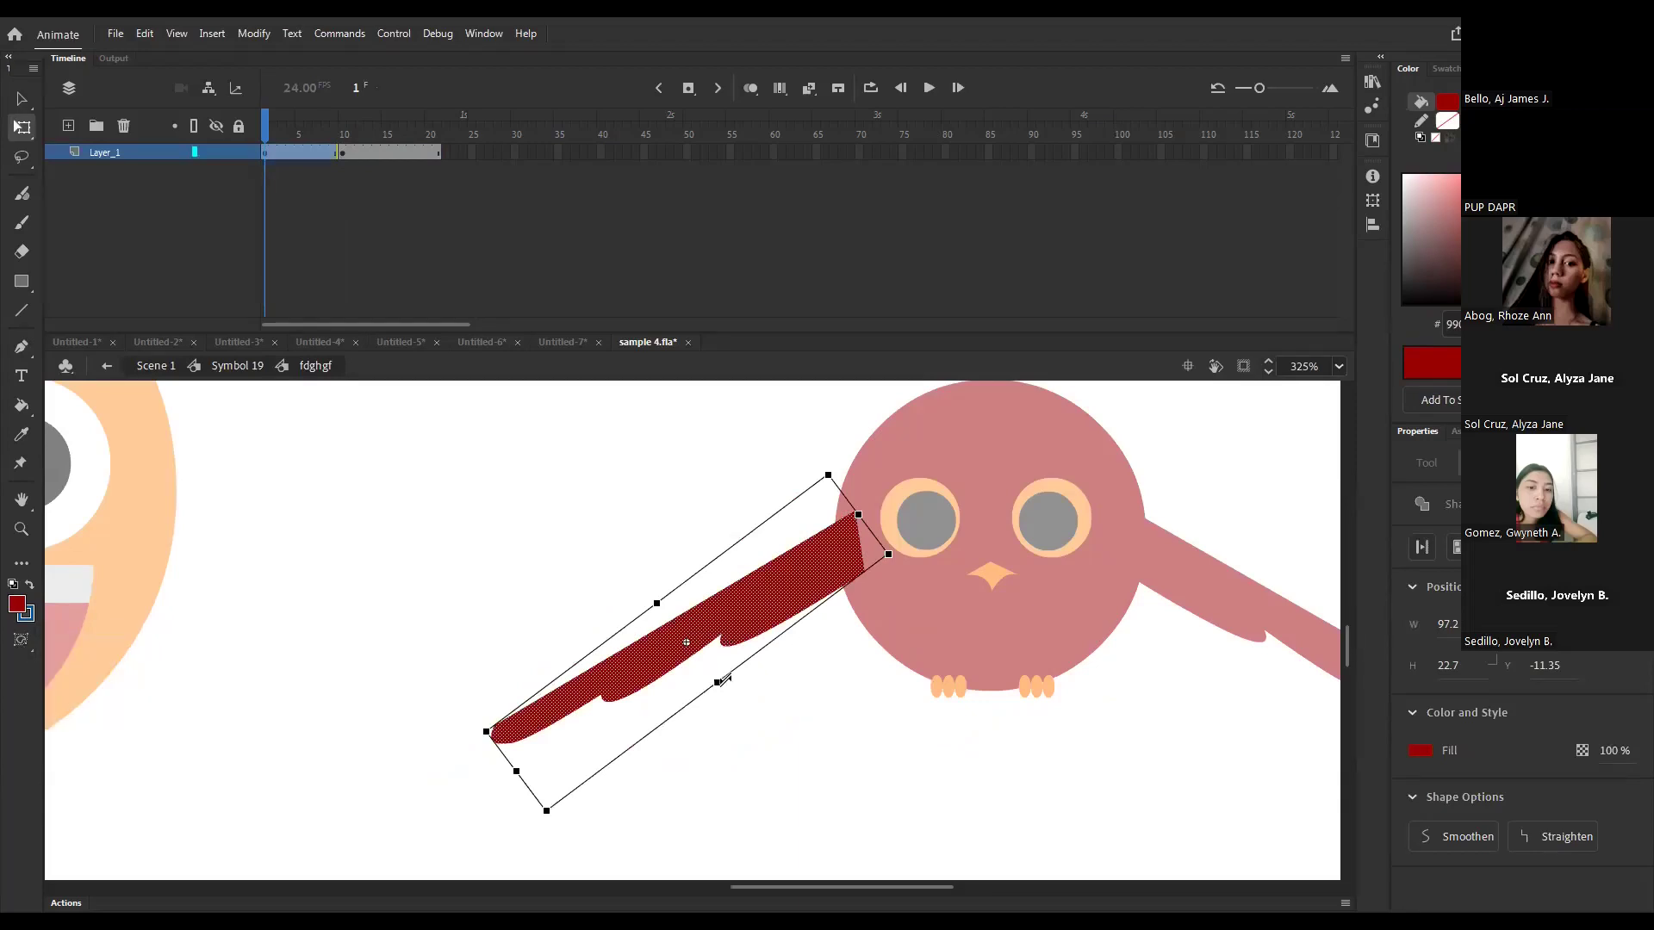
- Bend the left wing's upper edge slightly inward at frame 1
{"action": "key", "text": "v"}
{"action": "left_click", "coordinate": [460, 533]}
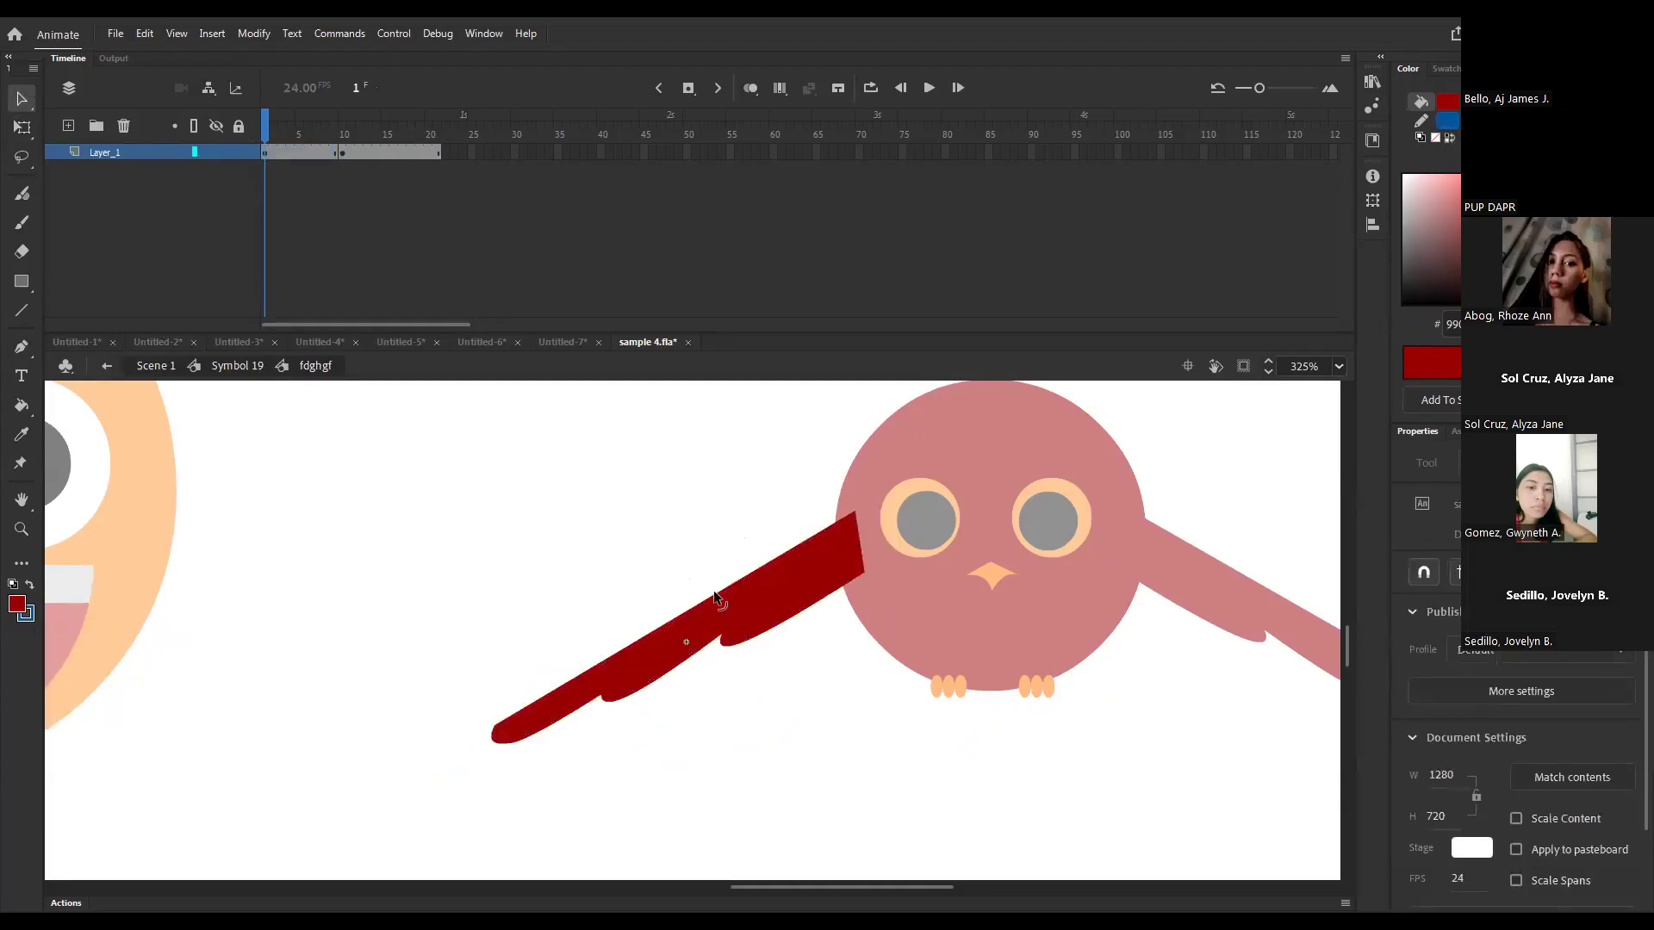
{"action": "left_click_drag", "start_coordinate": [711, 593], "coordinate": [720, 606]}
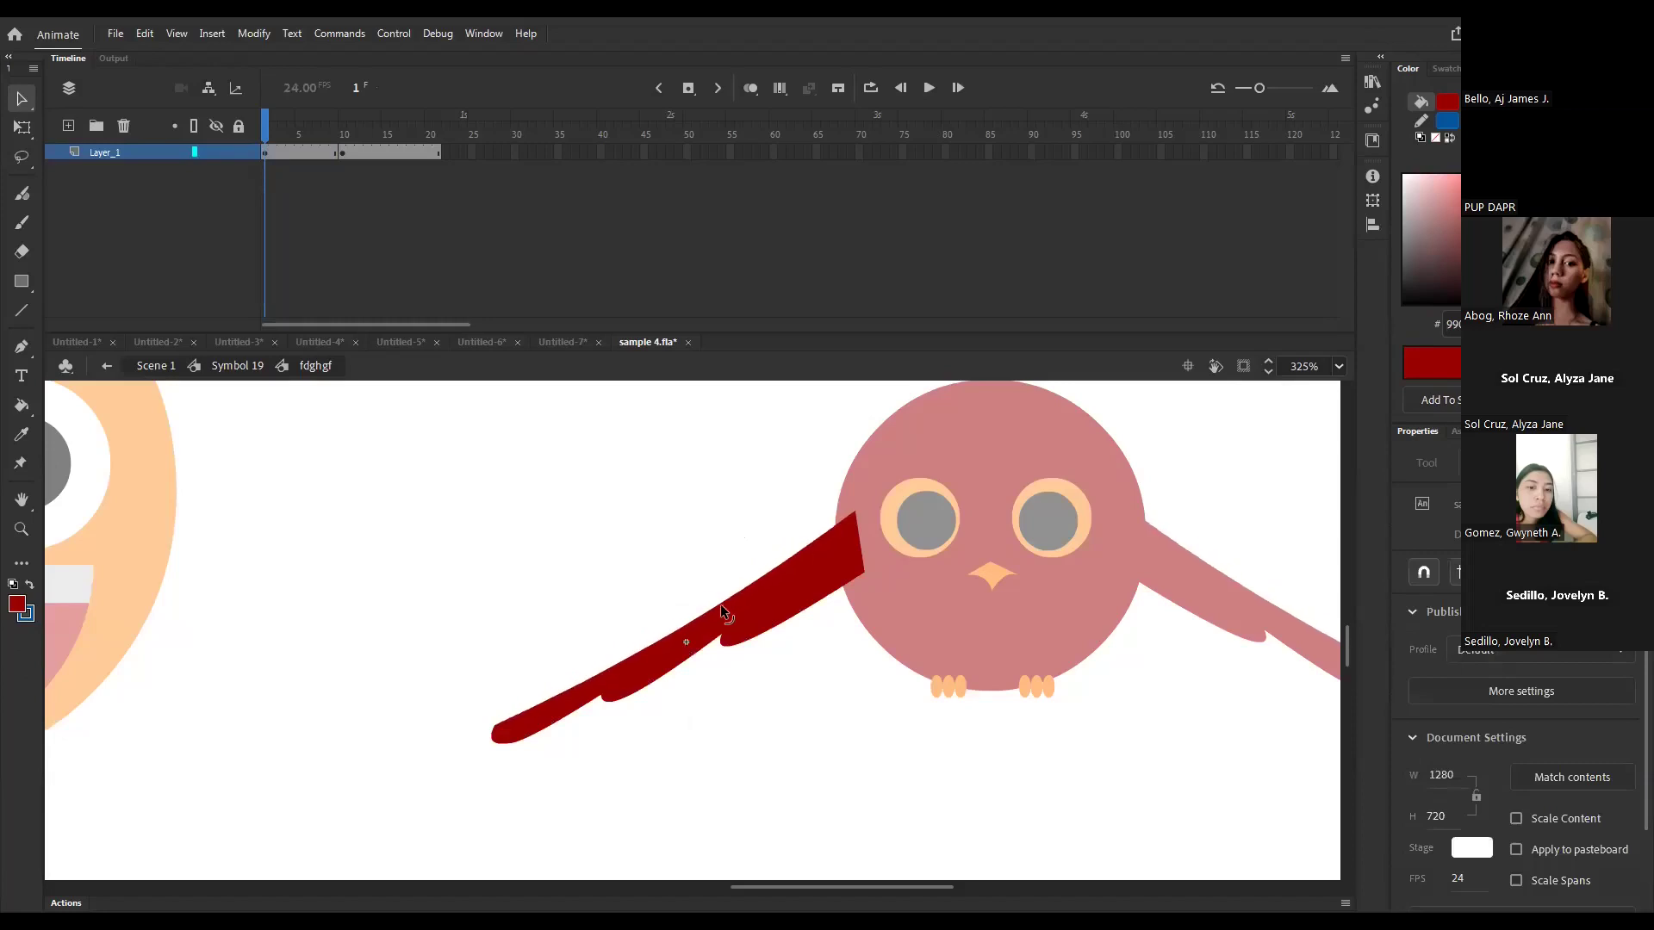
- Copy the wing's frame 1 shape to frame 21 and remove two frames so that the closing keyframe falls on frame 19
{"action": "left_click", "coordinate": [265, 151]}
{"action": "left_click_drag", "start_coordinate": [432, 153], "coordinate": [436, 154]}
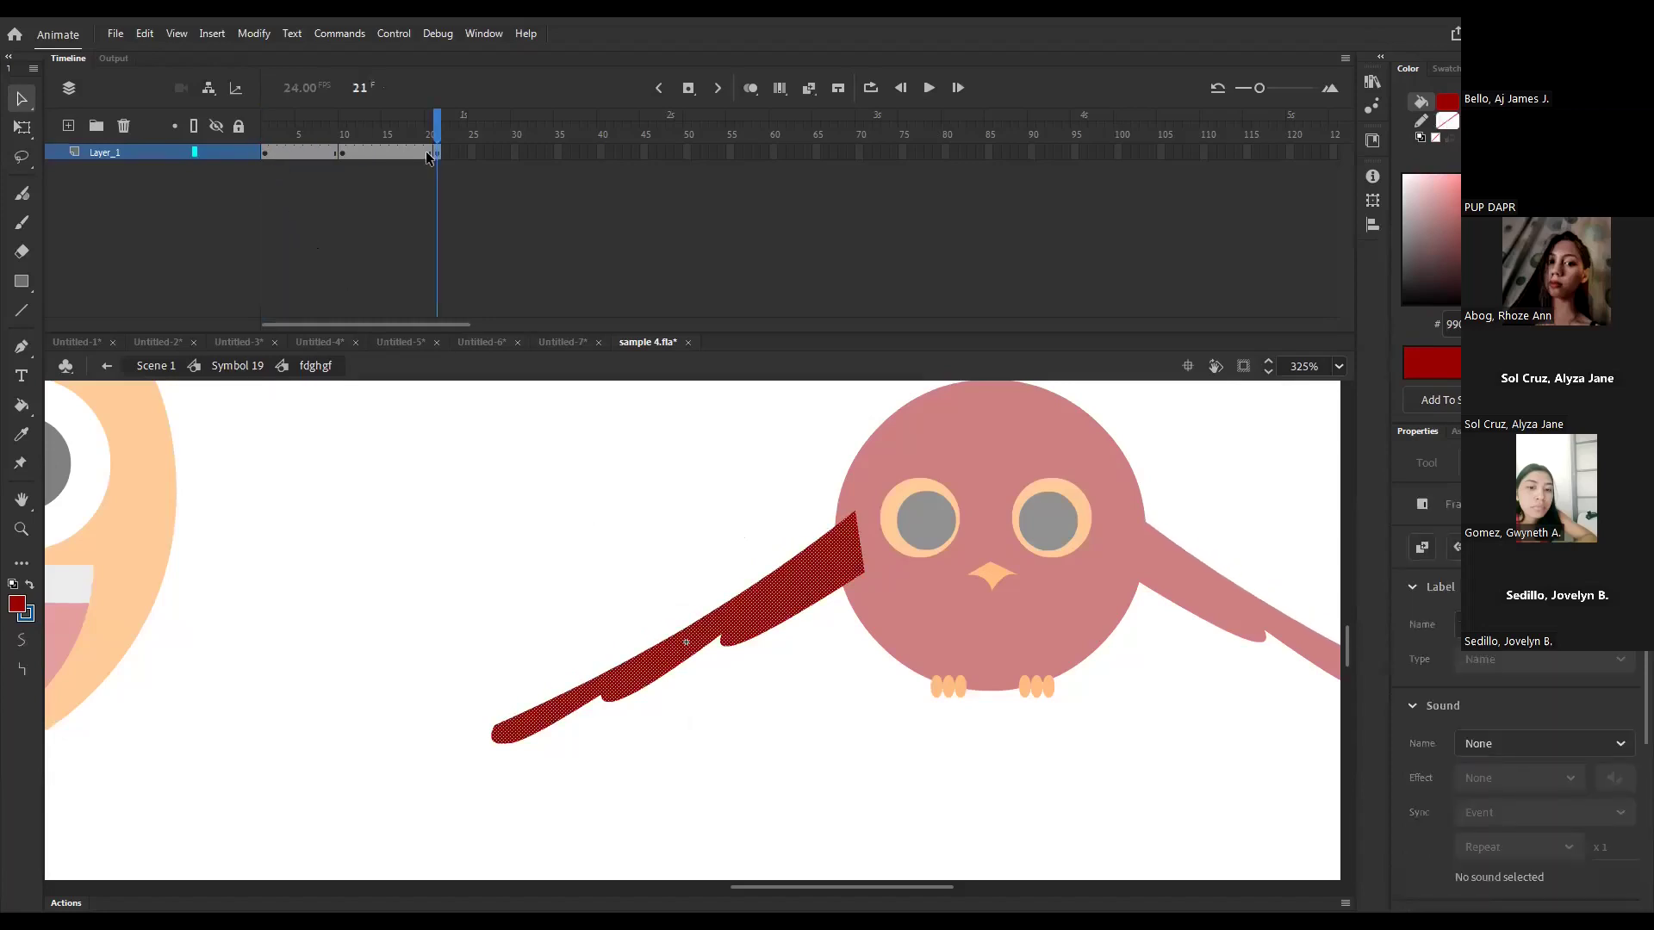
{"action": "left_click", "coordinate": [412, 153]}
{"action": "key", "text": "shift+F5"}
{"action": "key", "text": "shift+F5"}
- Create shape tweens between the wing's keyframes at frames 1, 10 and 19, and preview the flap in the bird symbol
{"action": "left_click_drag", "start_coordinate": [317, 152], "coordinate": [402, 154]}
{"action": "right_click", "coordinate": [357, 151]}
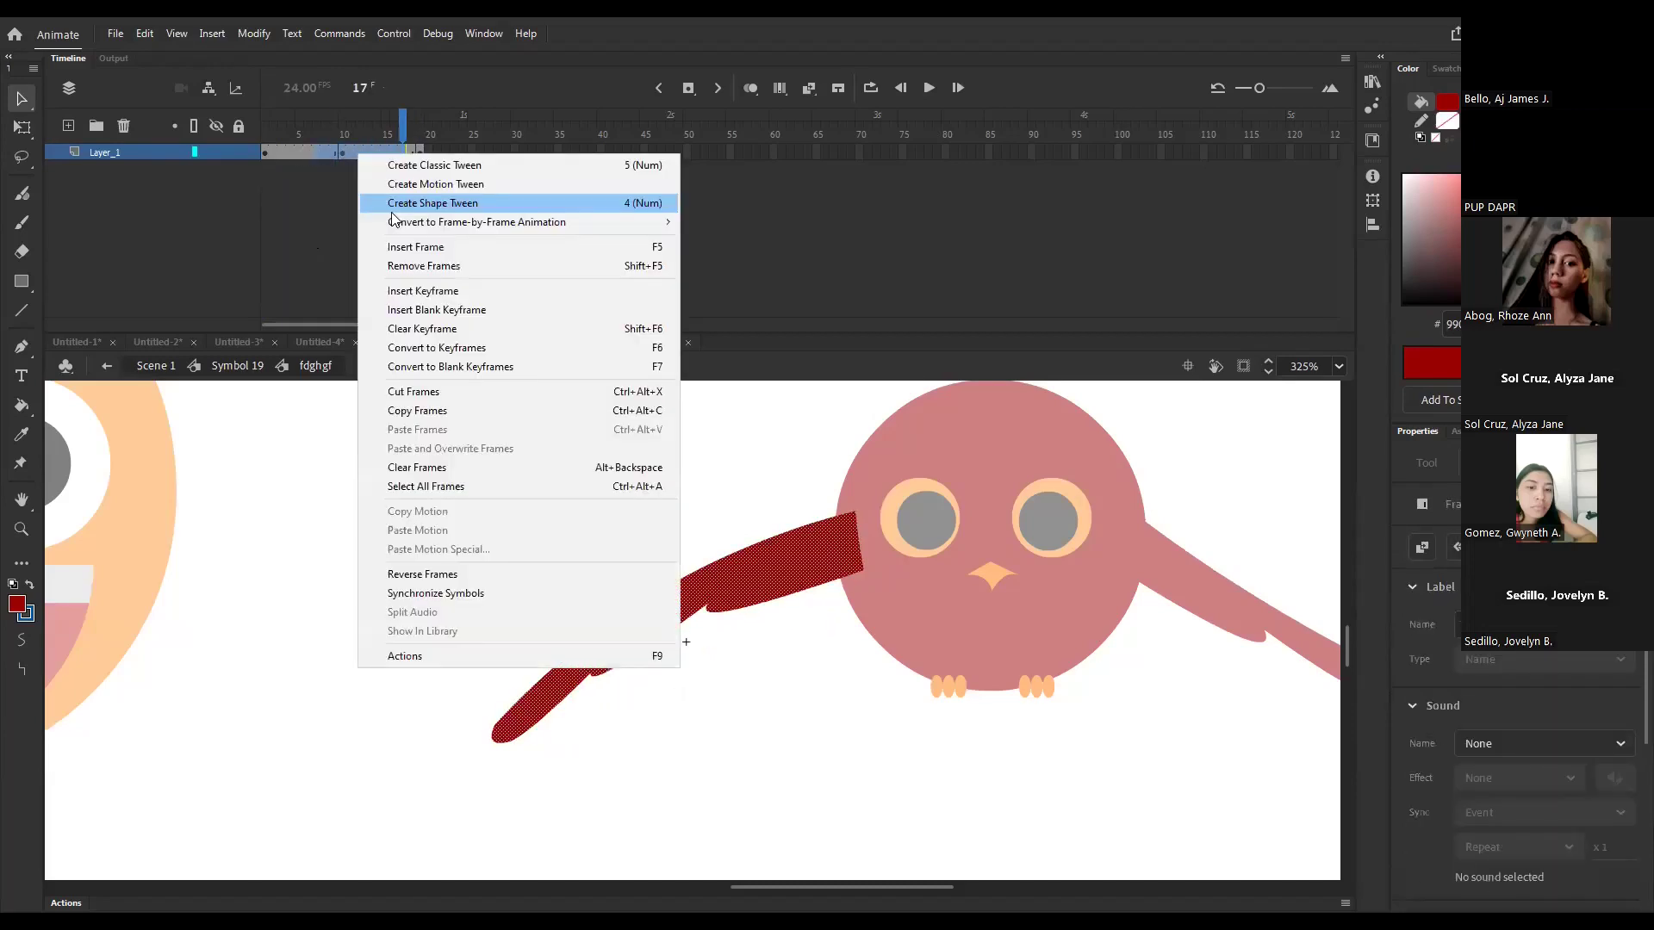
{"action": "left_click", "coordinate": [396, 205]}
{"action": "left_click", "coordinate": [264, 147]}
{"action": "left_click", "coordinate": [274, 541]}
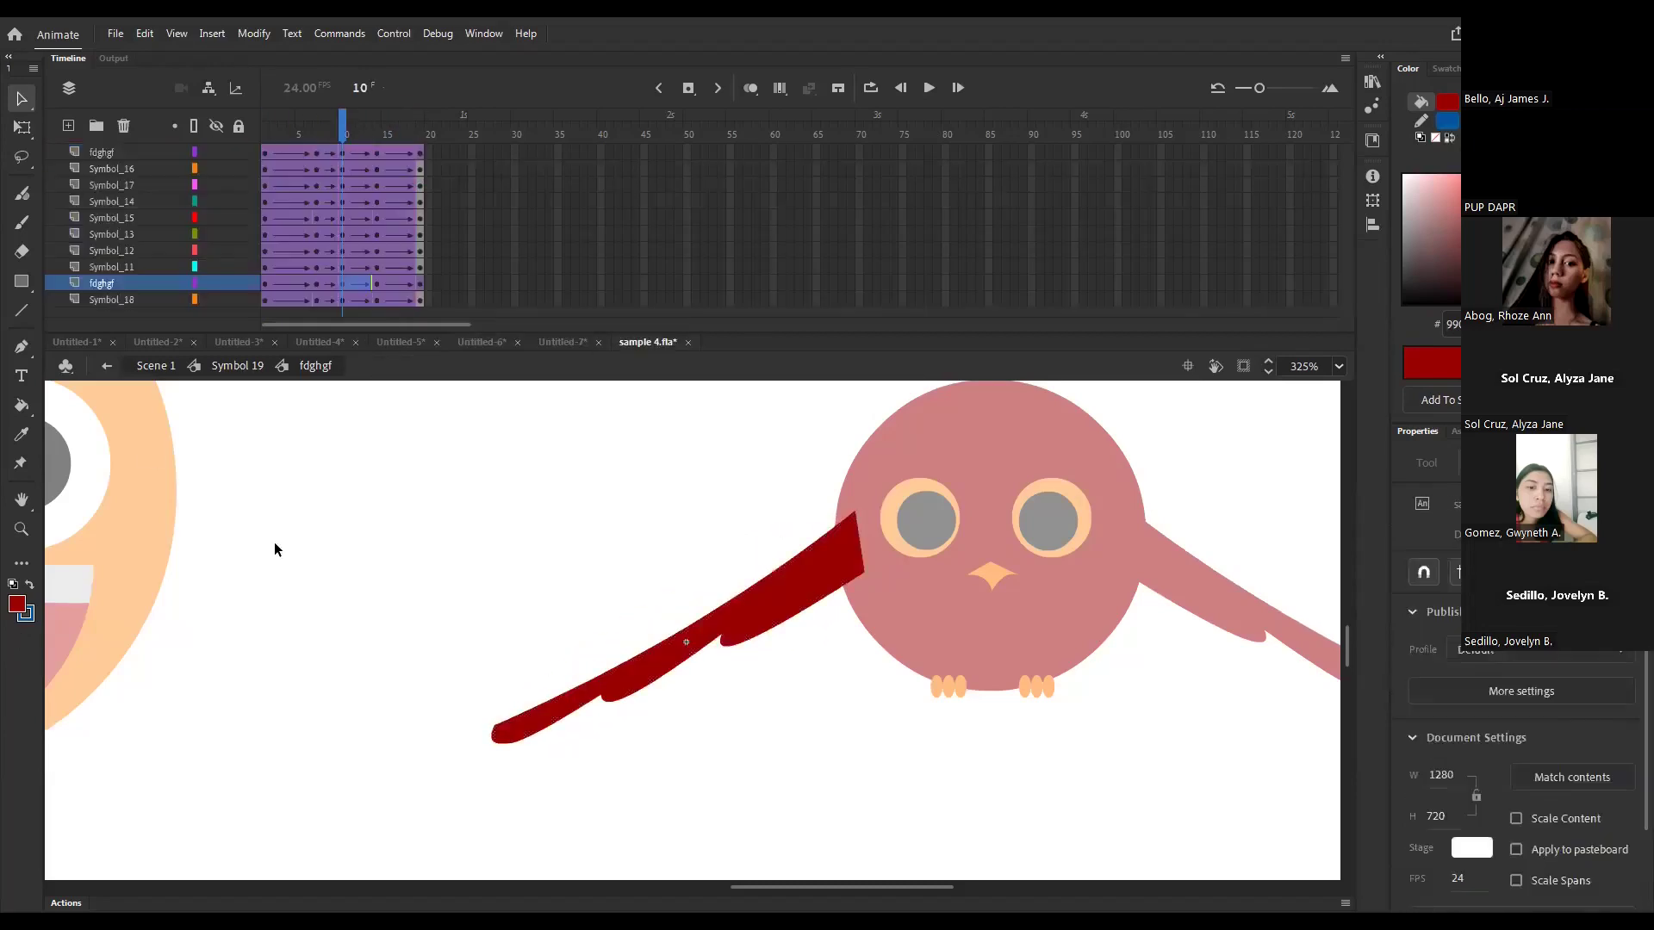
{"action": "double_click", "coordinate": [274, 541]}
{"action": "key", "text": "Return"}
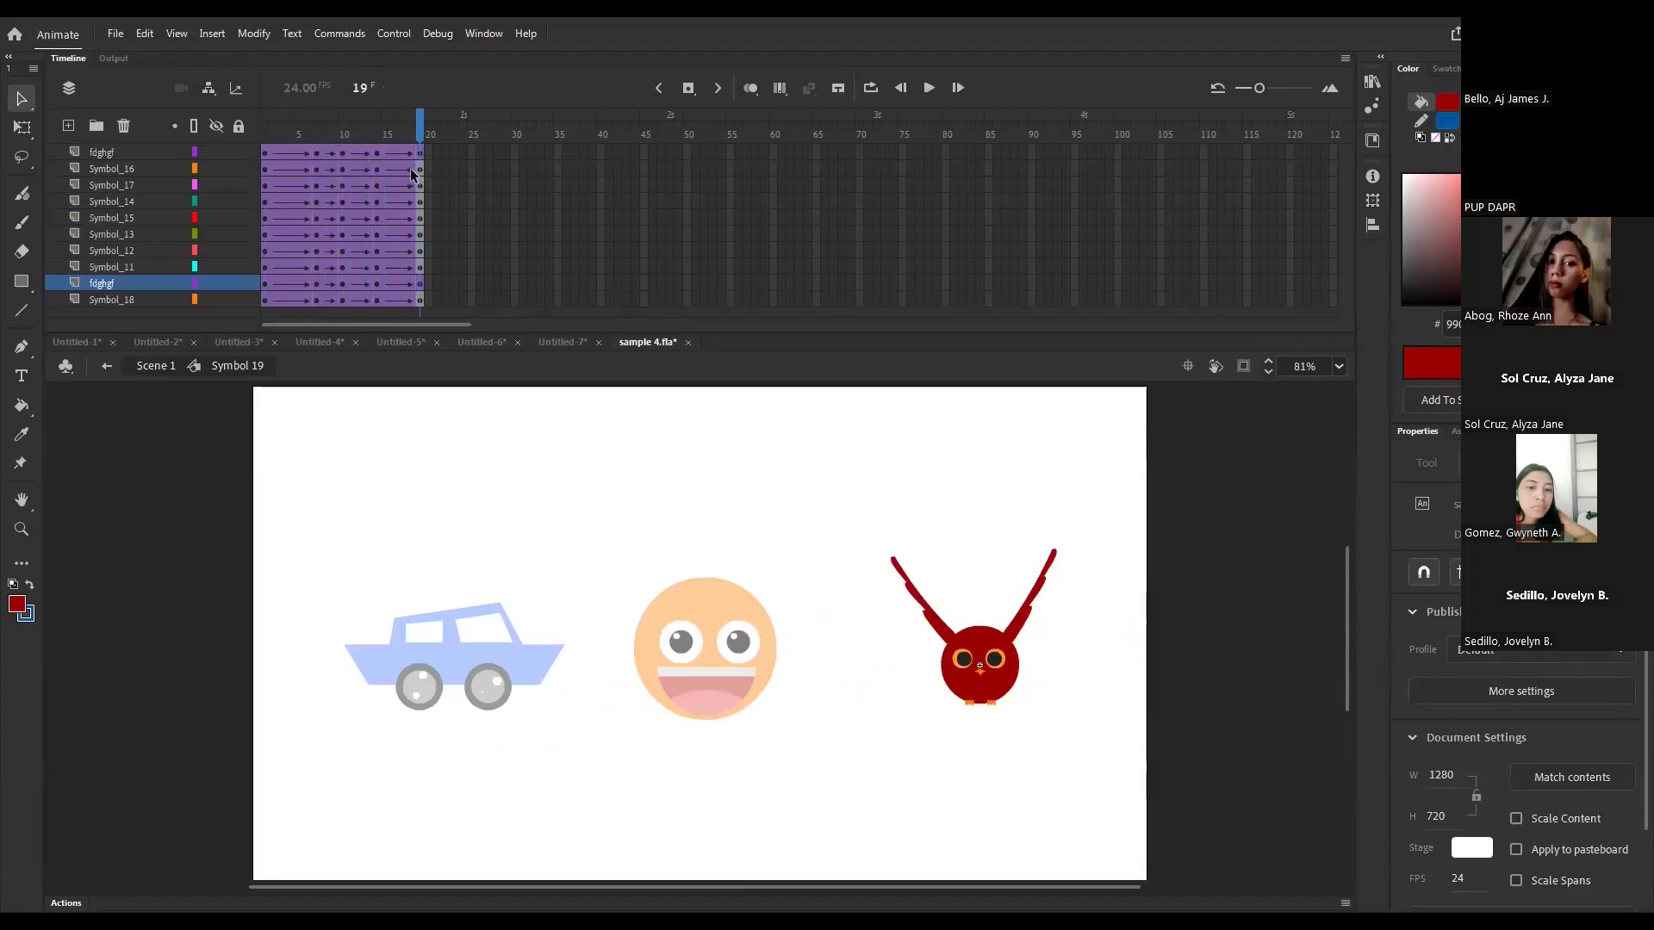
- Apply a classic tween to the frame 19 keyframes on all of the bird's layers
{"action": "left_click", "coordinate": [420, 300]}
{"action": "right_click", "coordinate": [420, 304]}
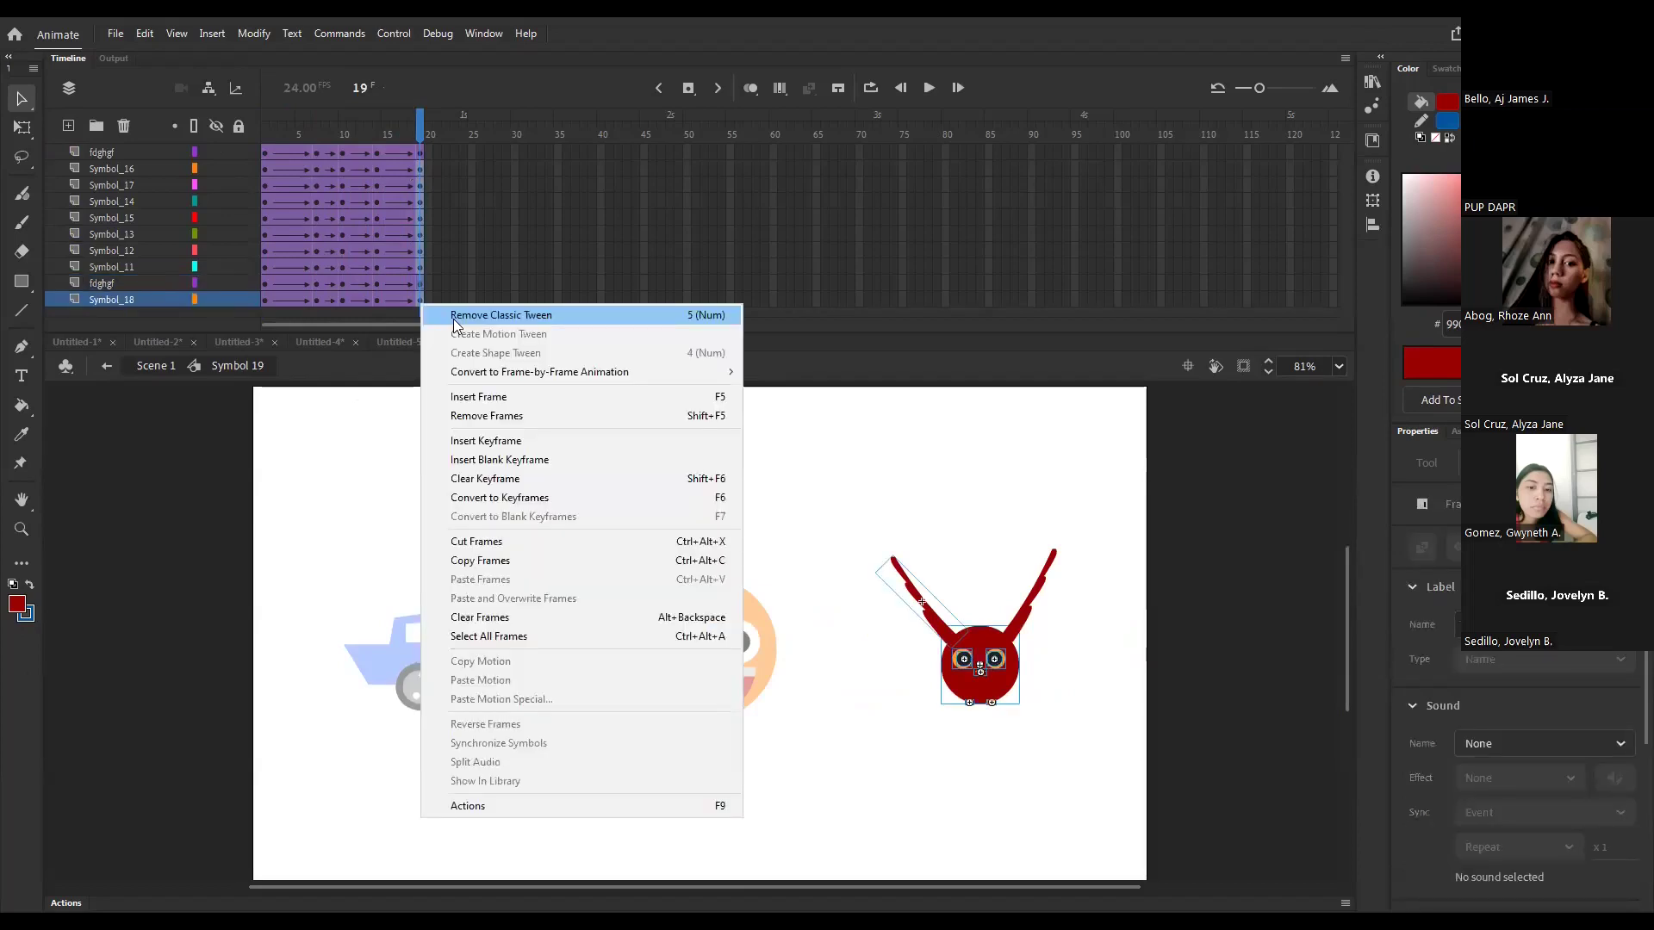
{"action": "left_click", "coordinate": [453, 316]}
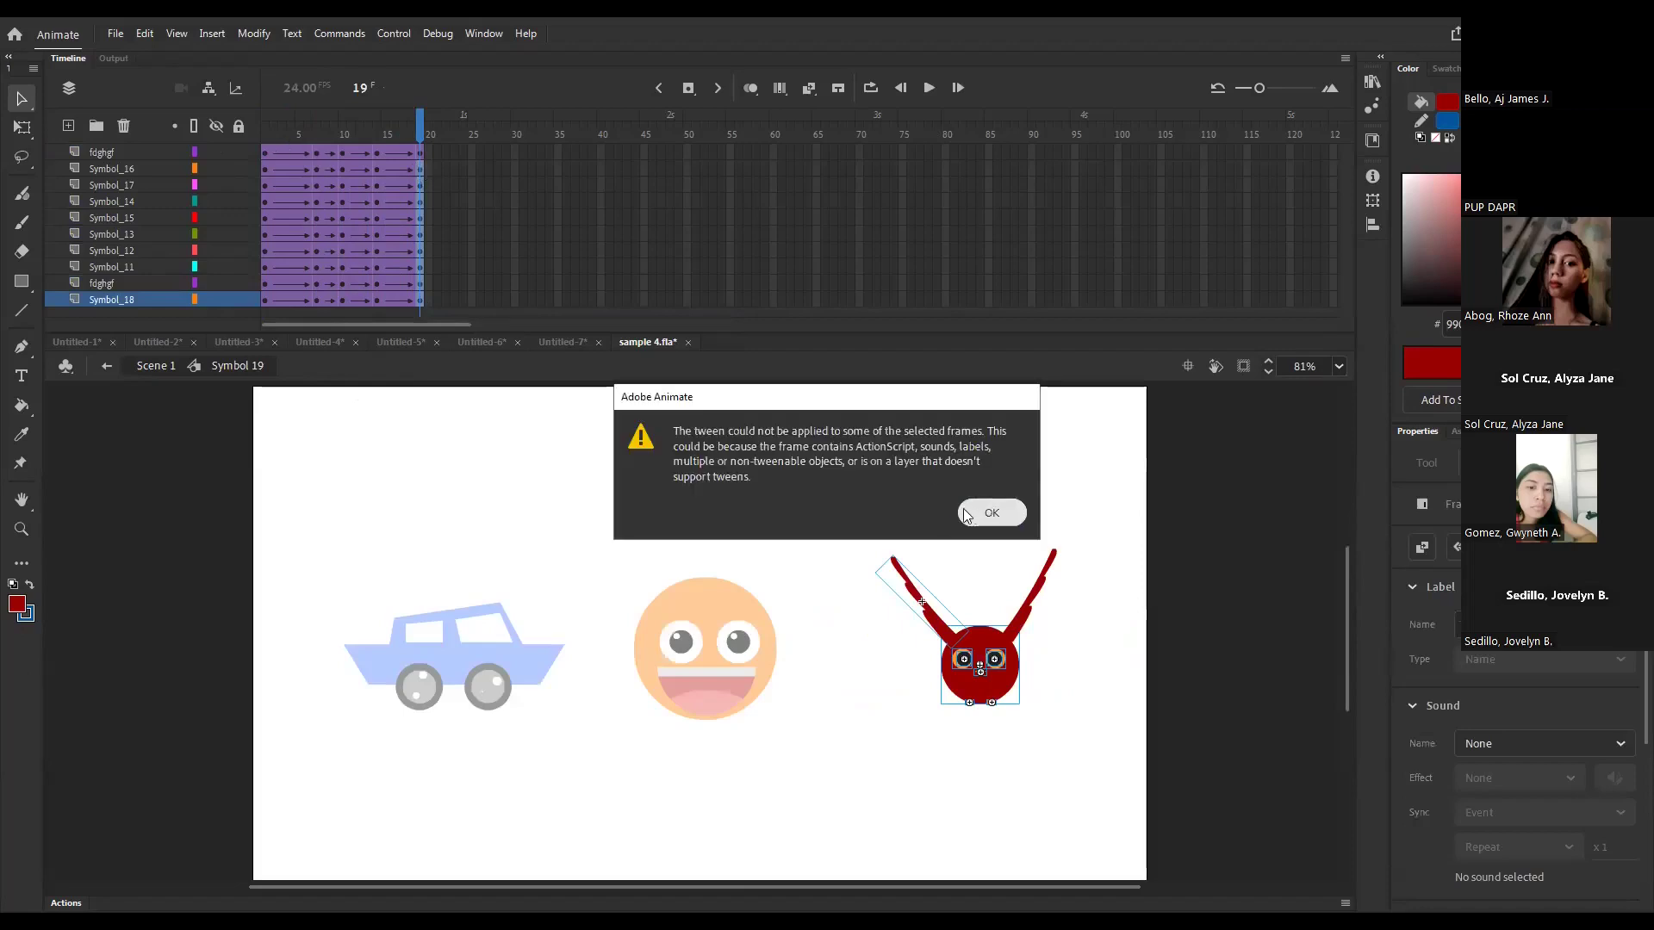
{"action": "left_click", "coordinate": [974, 515]}
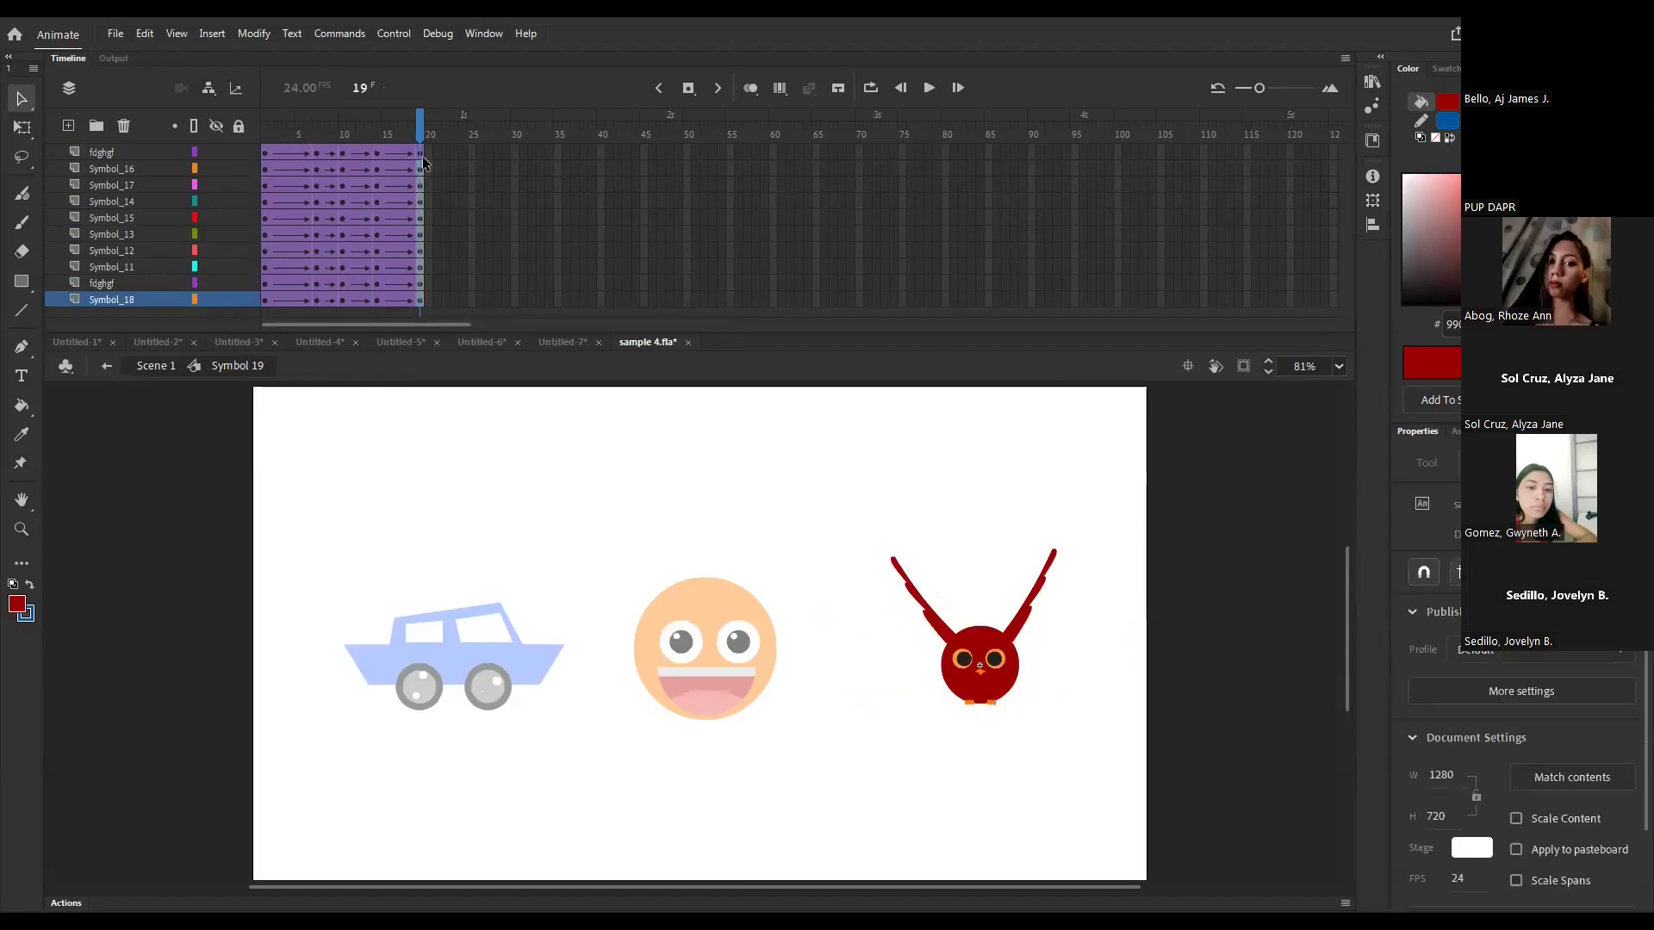
{"action": "left_click", "coordinate": [418, 299]}
{"action": "right_click", "coordinate": [428, 301]}
{"action": "left_click", "coordinate": [457, 311]}
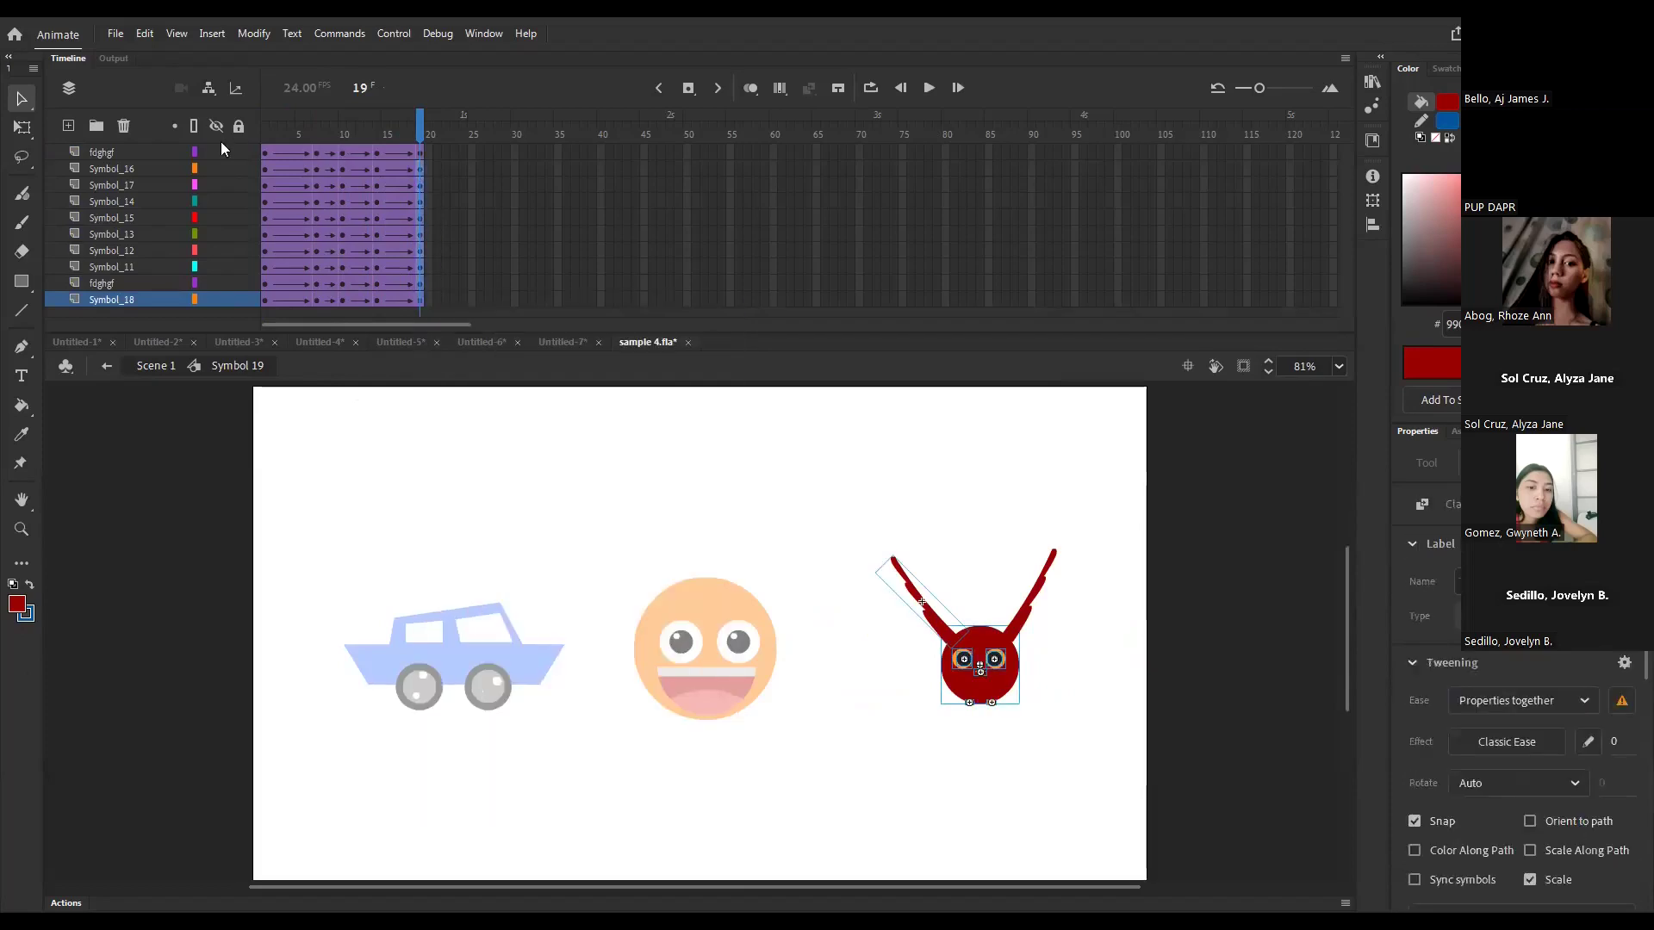
- Enable Sync symbols for the tweens on all of the bird's layers and test the movie
{"action": "left_click", "coordinate": [108, 149]}
{"action": "left_click", "coordinate": [121, 298], "text": "shift"}
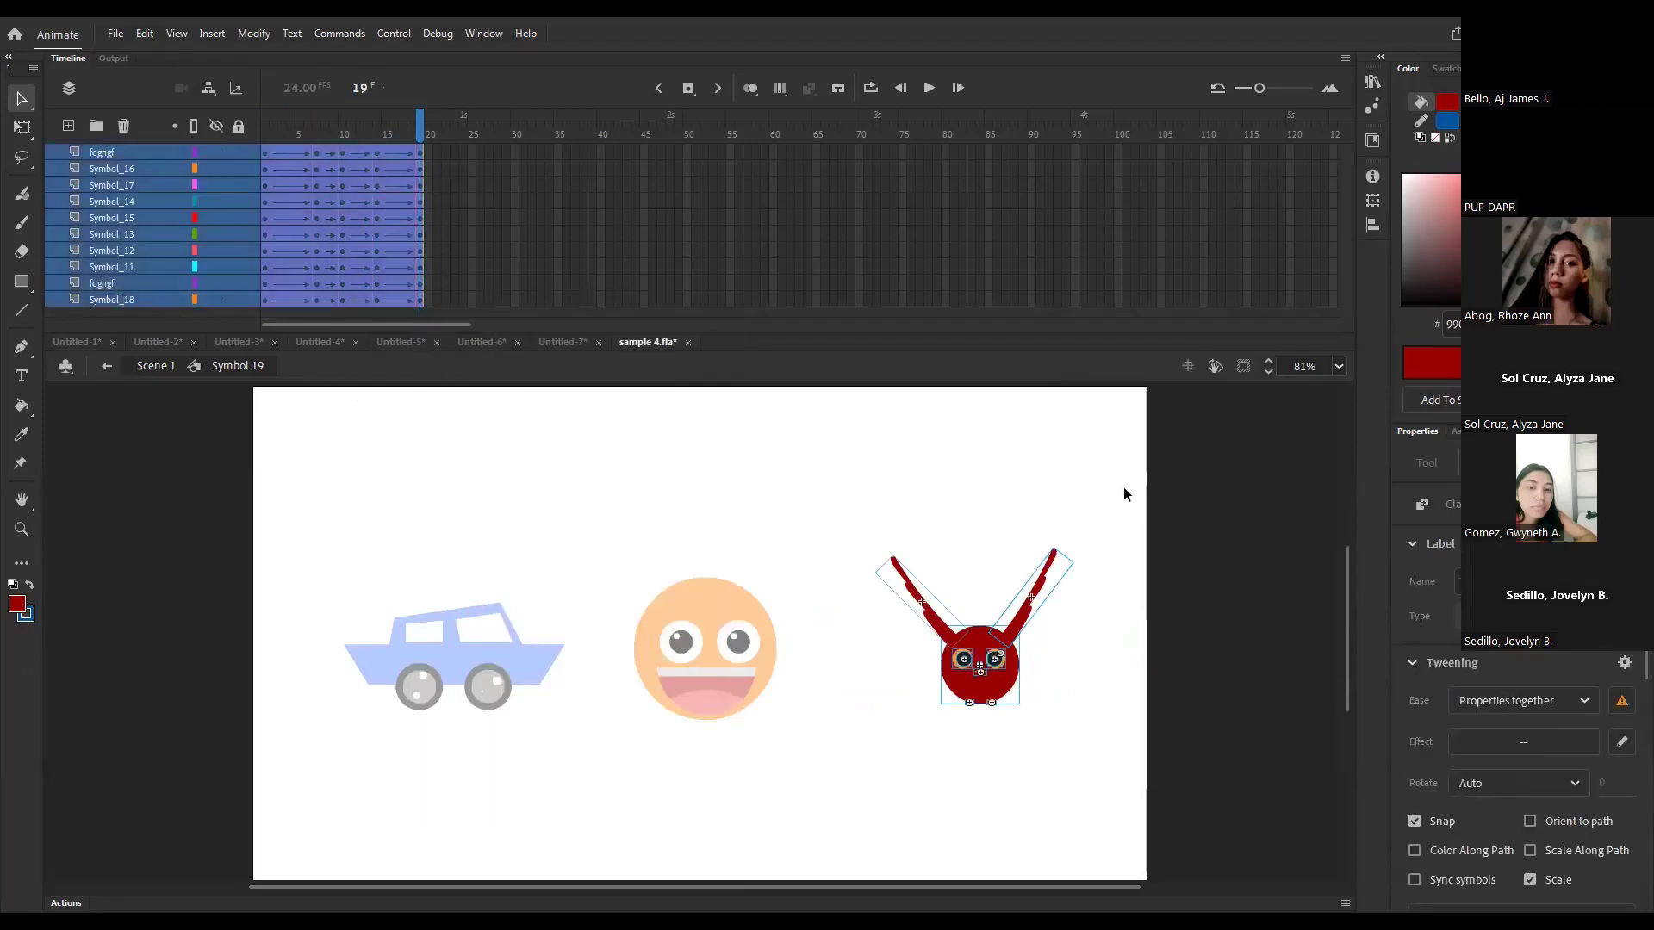
{"action": "left_click", "coordinate": [1414, 877]}
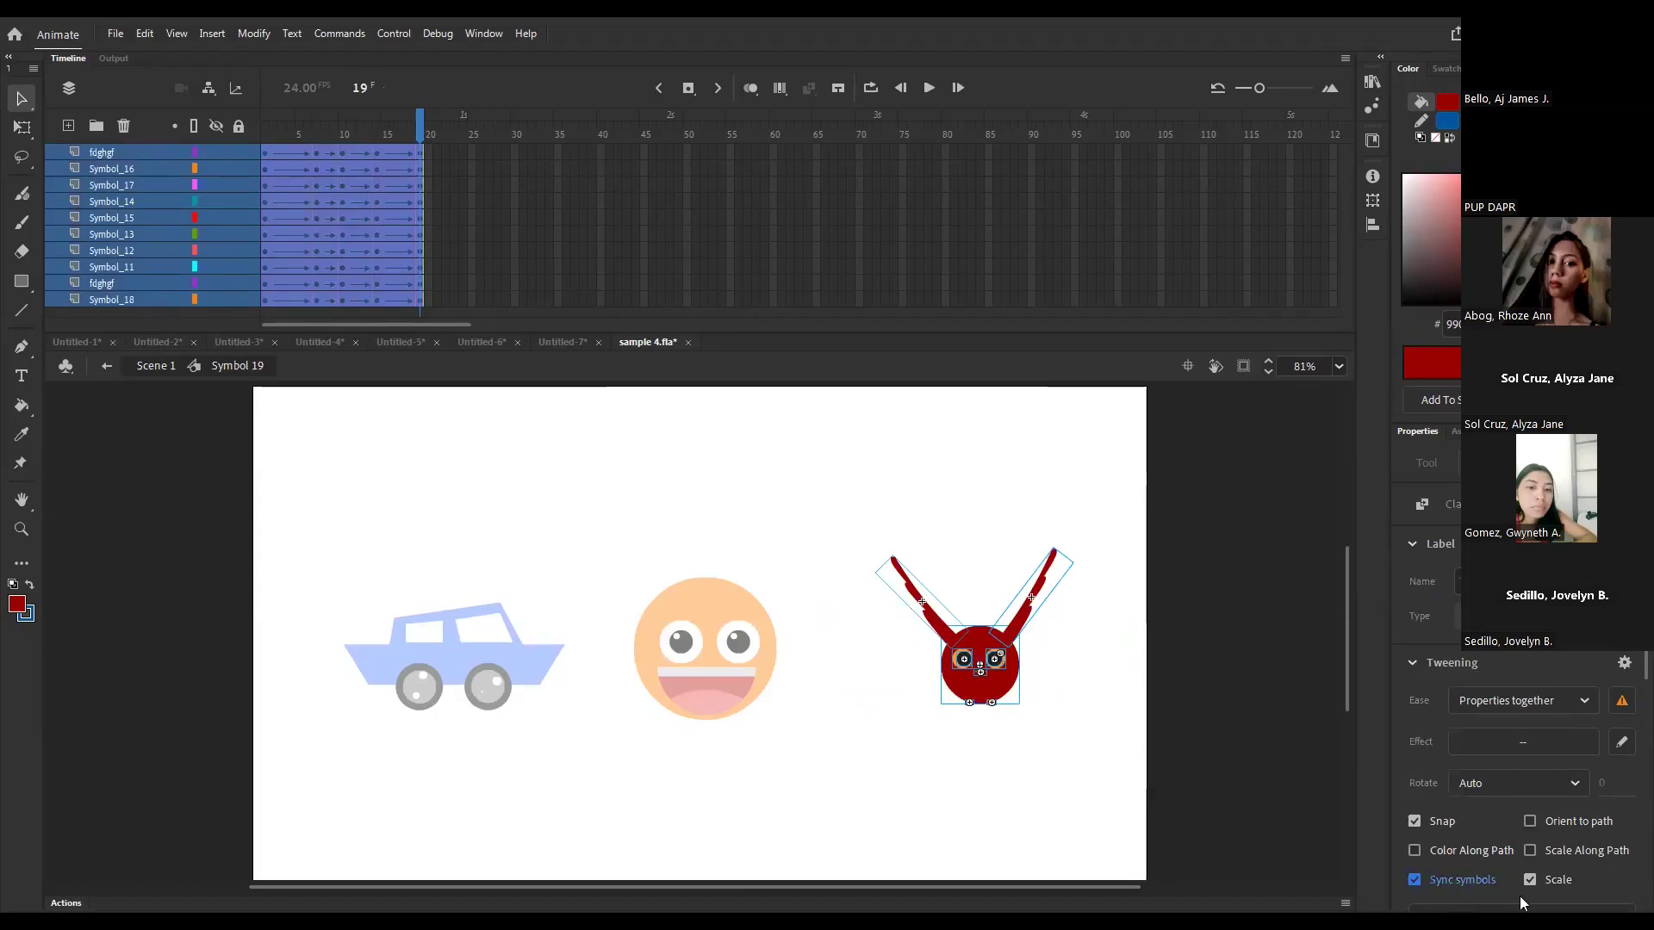
{"action": "left_click", "coordinate": [895, 768]}
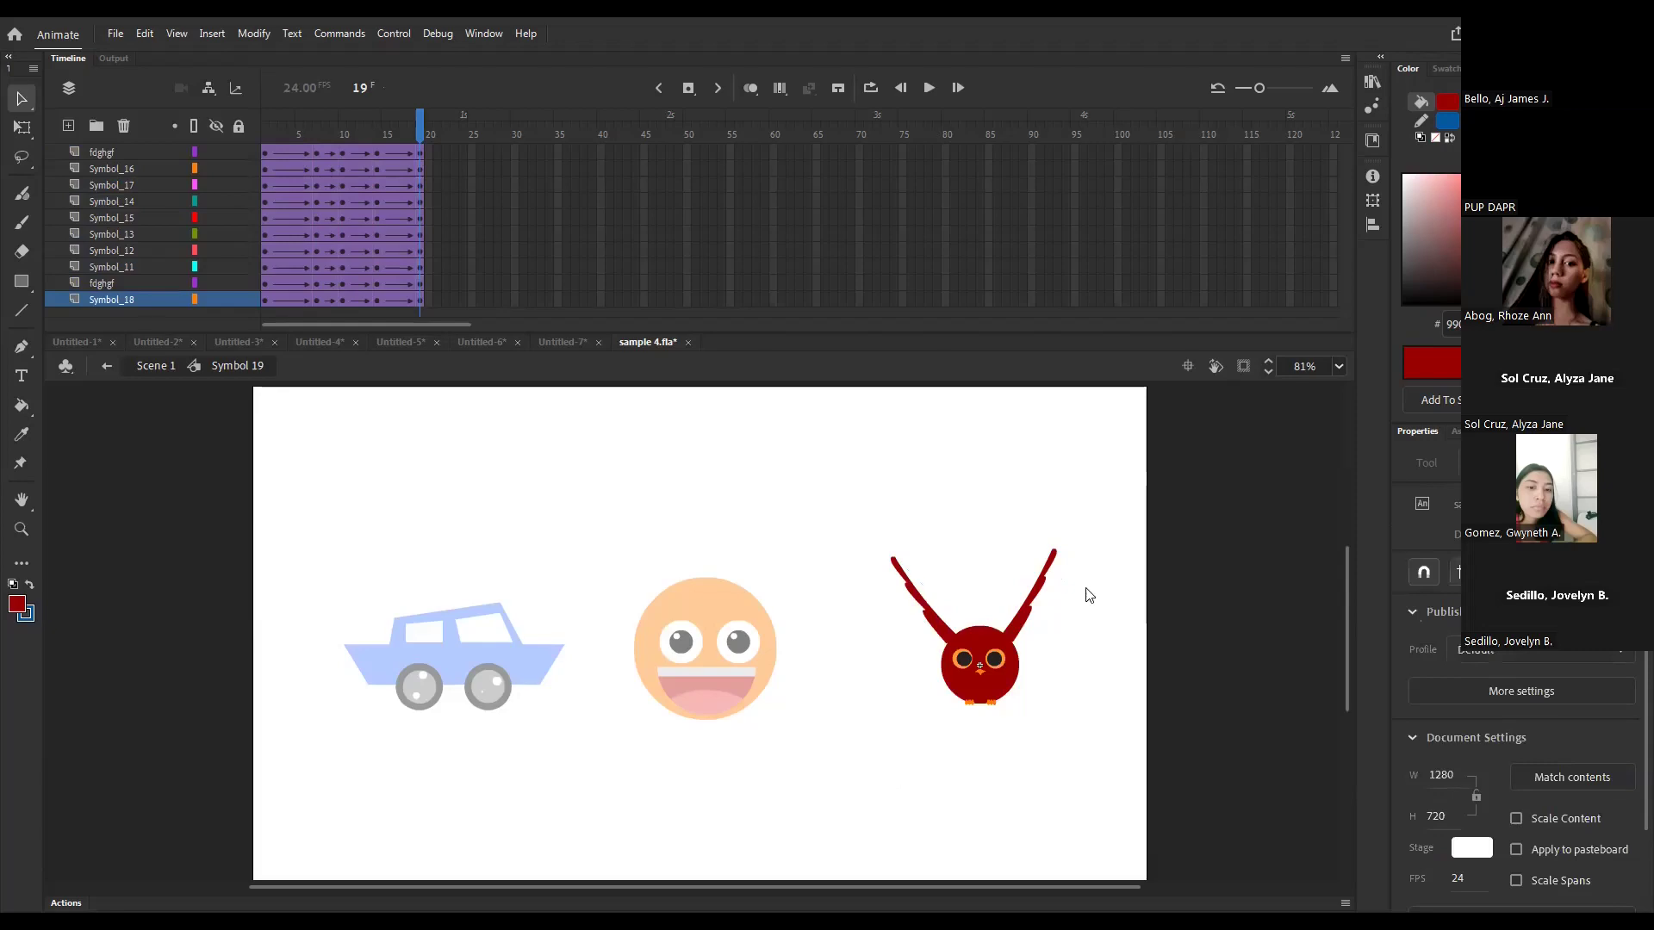
{"action": "key", "text": "ctrl+Return"}
{"action": "left_click", "coordinate": [1350, 136]}
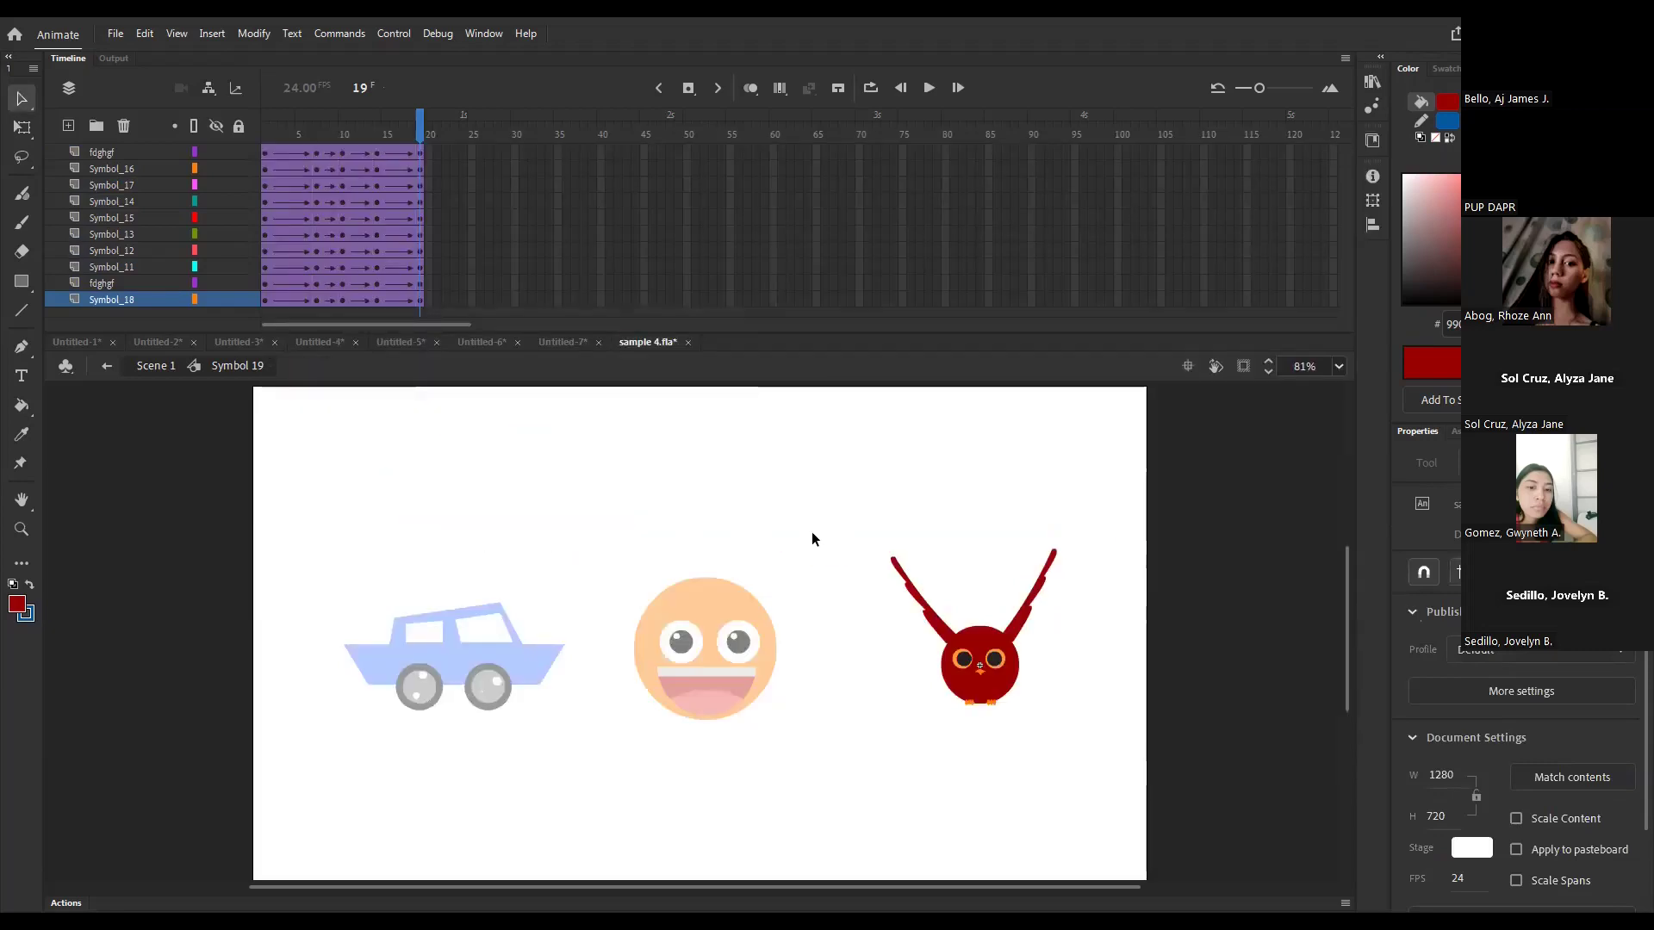
- Clear the keyframes at frames 7 and 14 on all of the bird's layers
{"action": "left_click_drag", "start_coordinate": [864, 510], "coordinate": [1136, 817]}
{"action": "left_click_drag", "start_coordinate": [506, 665], "coordinate": [851, 661]}
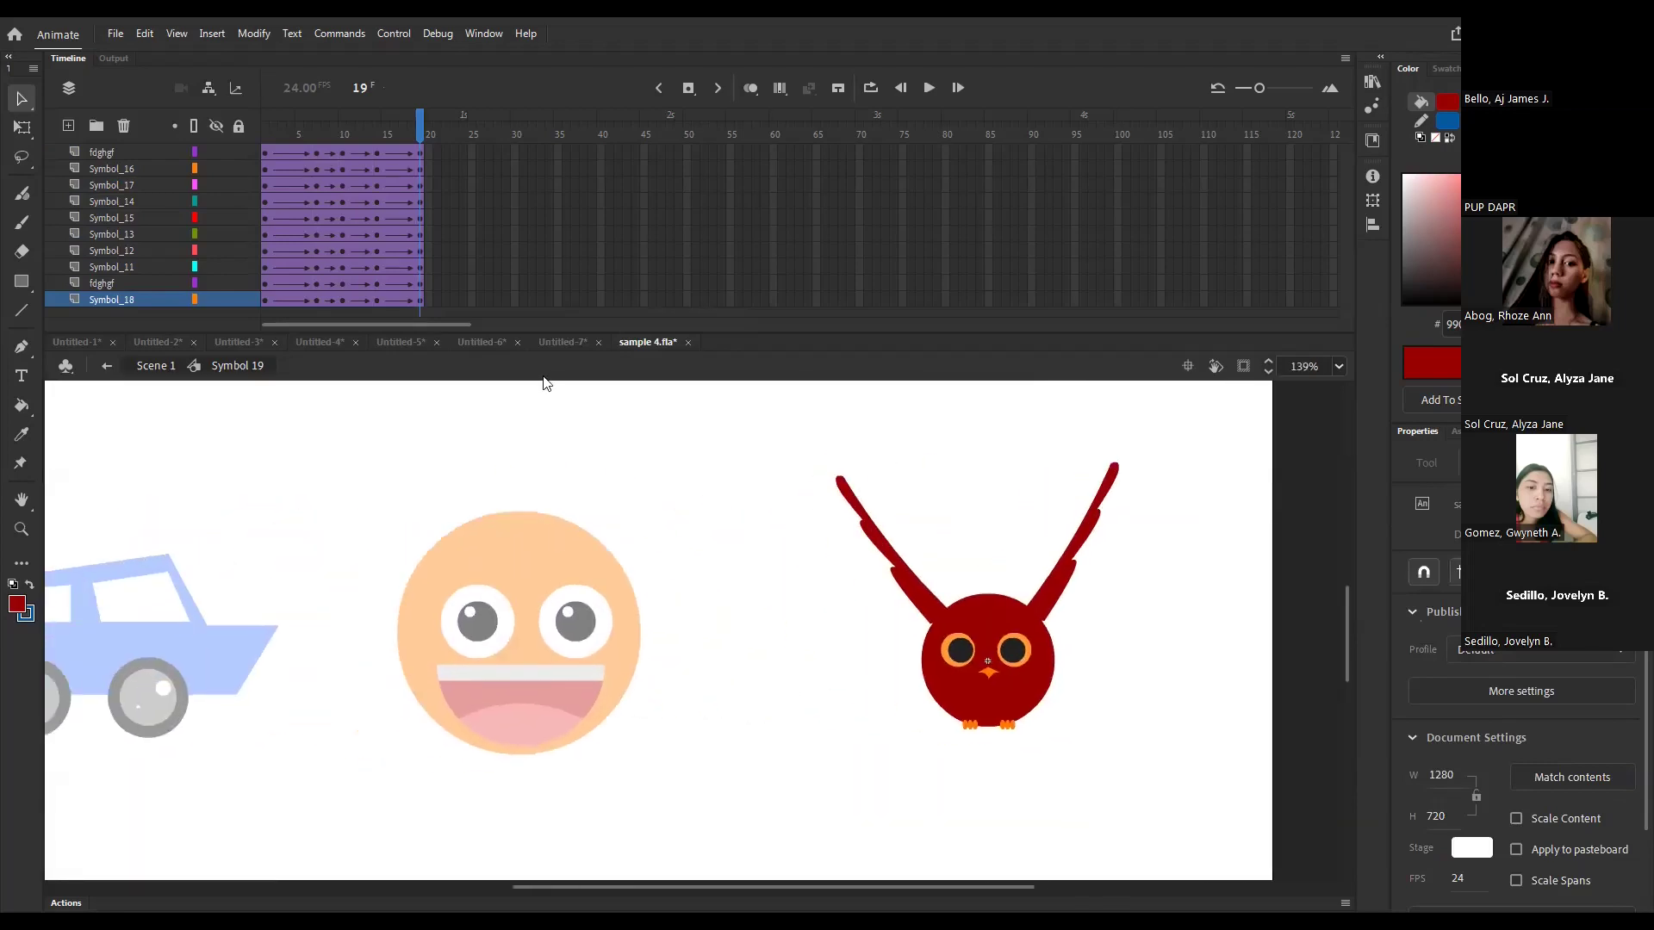
{"action": "left_click_drag", "start_coordinate": [300, 118], "coordinate": [315, 291]}
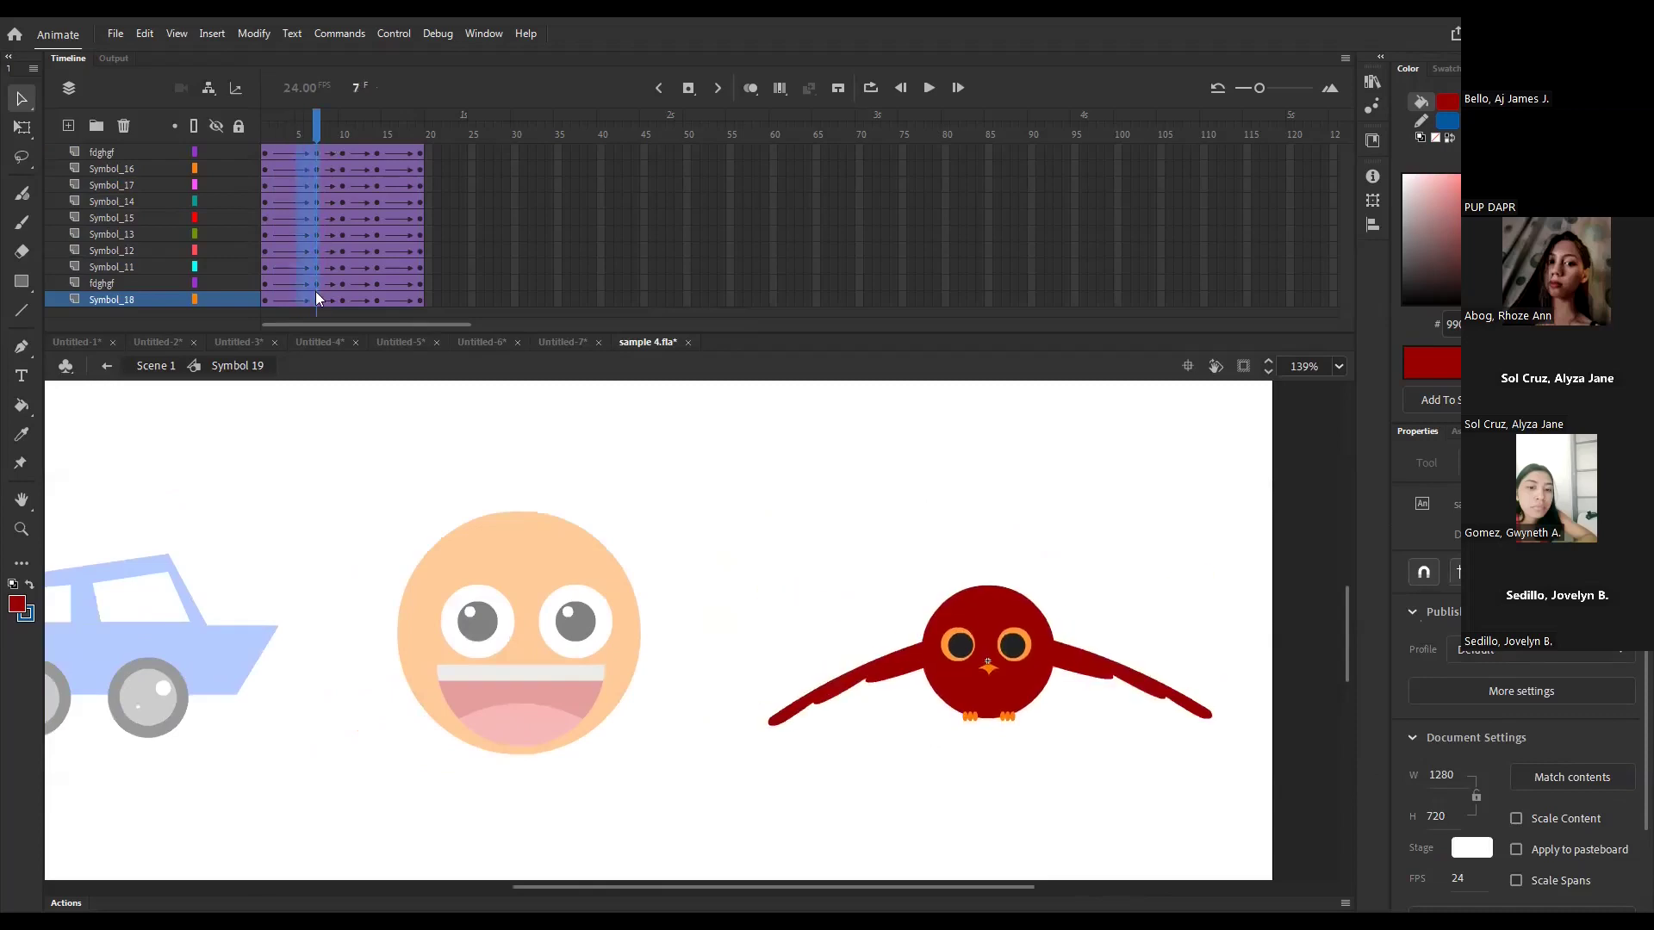
{"action": "key", "text": "shift+F6"}
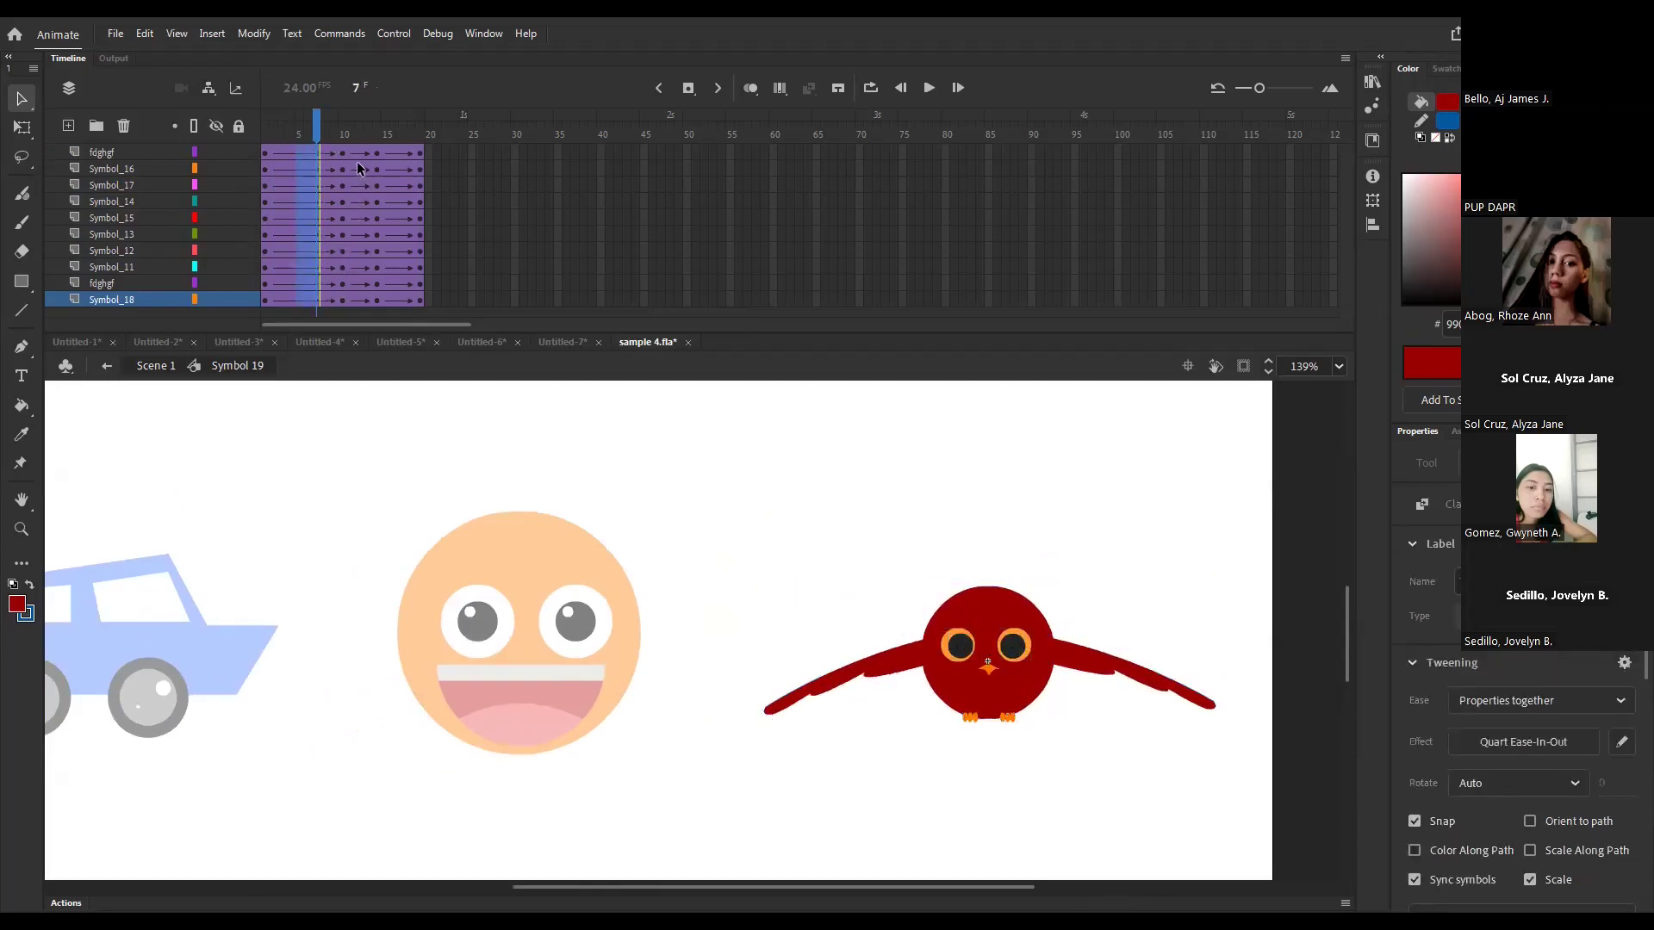
{"action": "left_click_drag", "start_coordinate": [360, 151], "coordinate": [386, 303]}
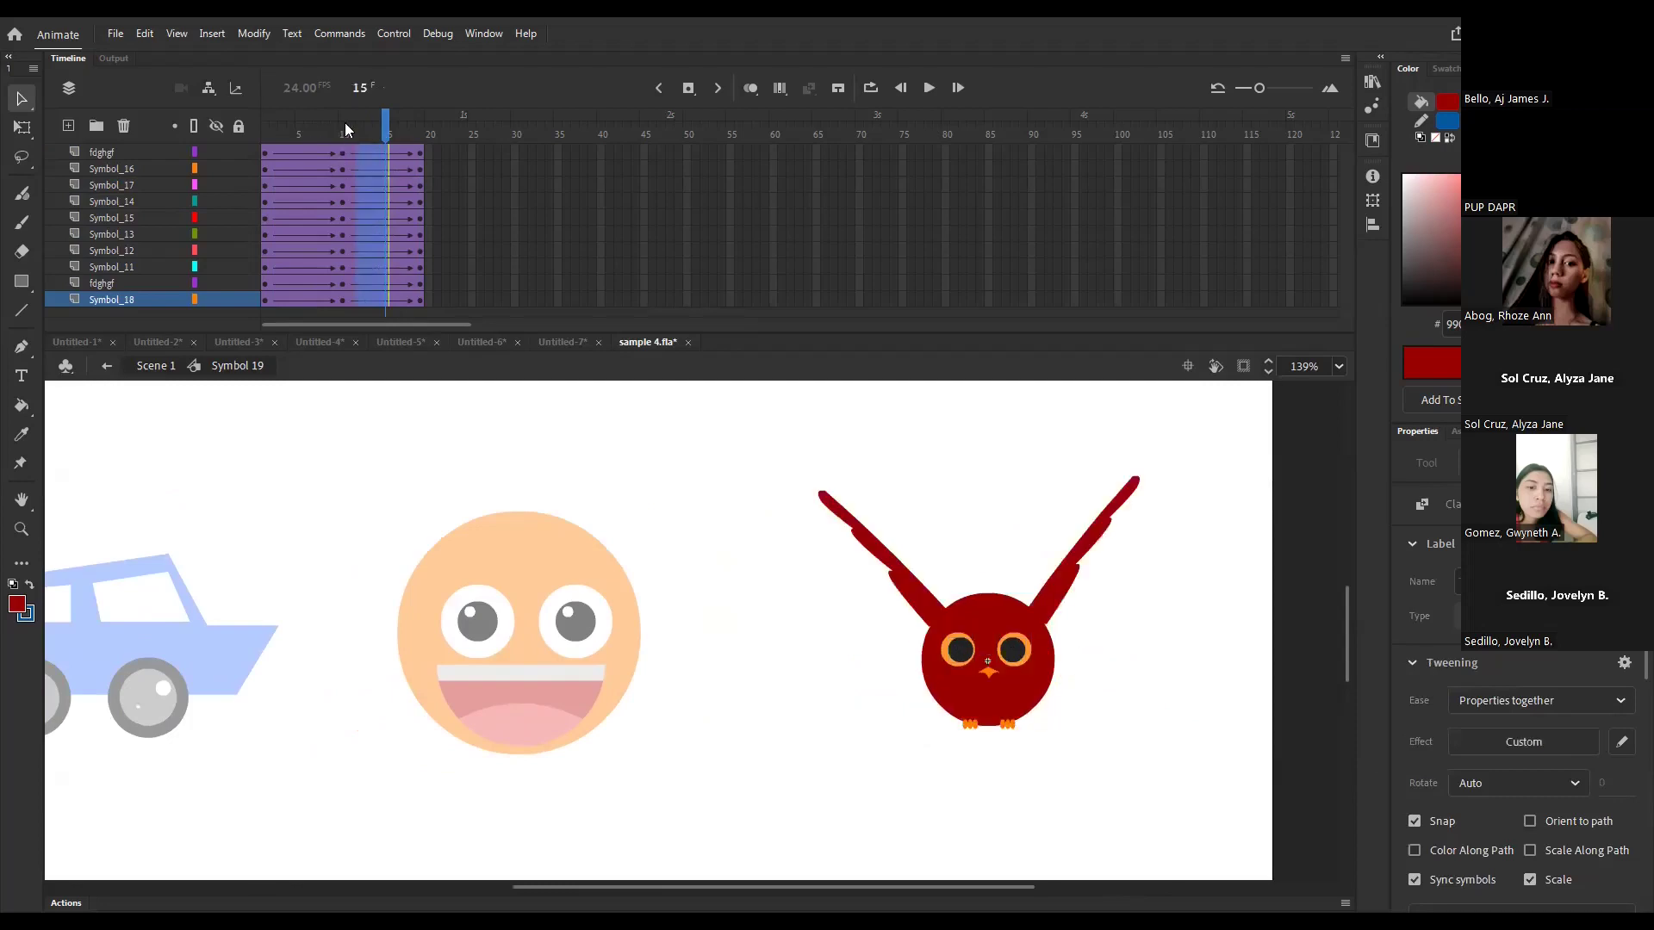
- Compare the bent wing shapes and poses between frames 1, 10 and 19 of the bird symbol
{"action": "left_click", "coordinate": [345, 123]}
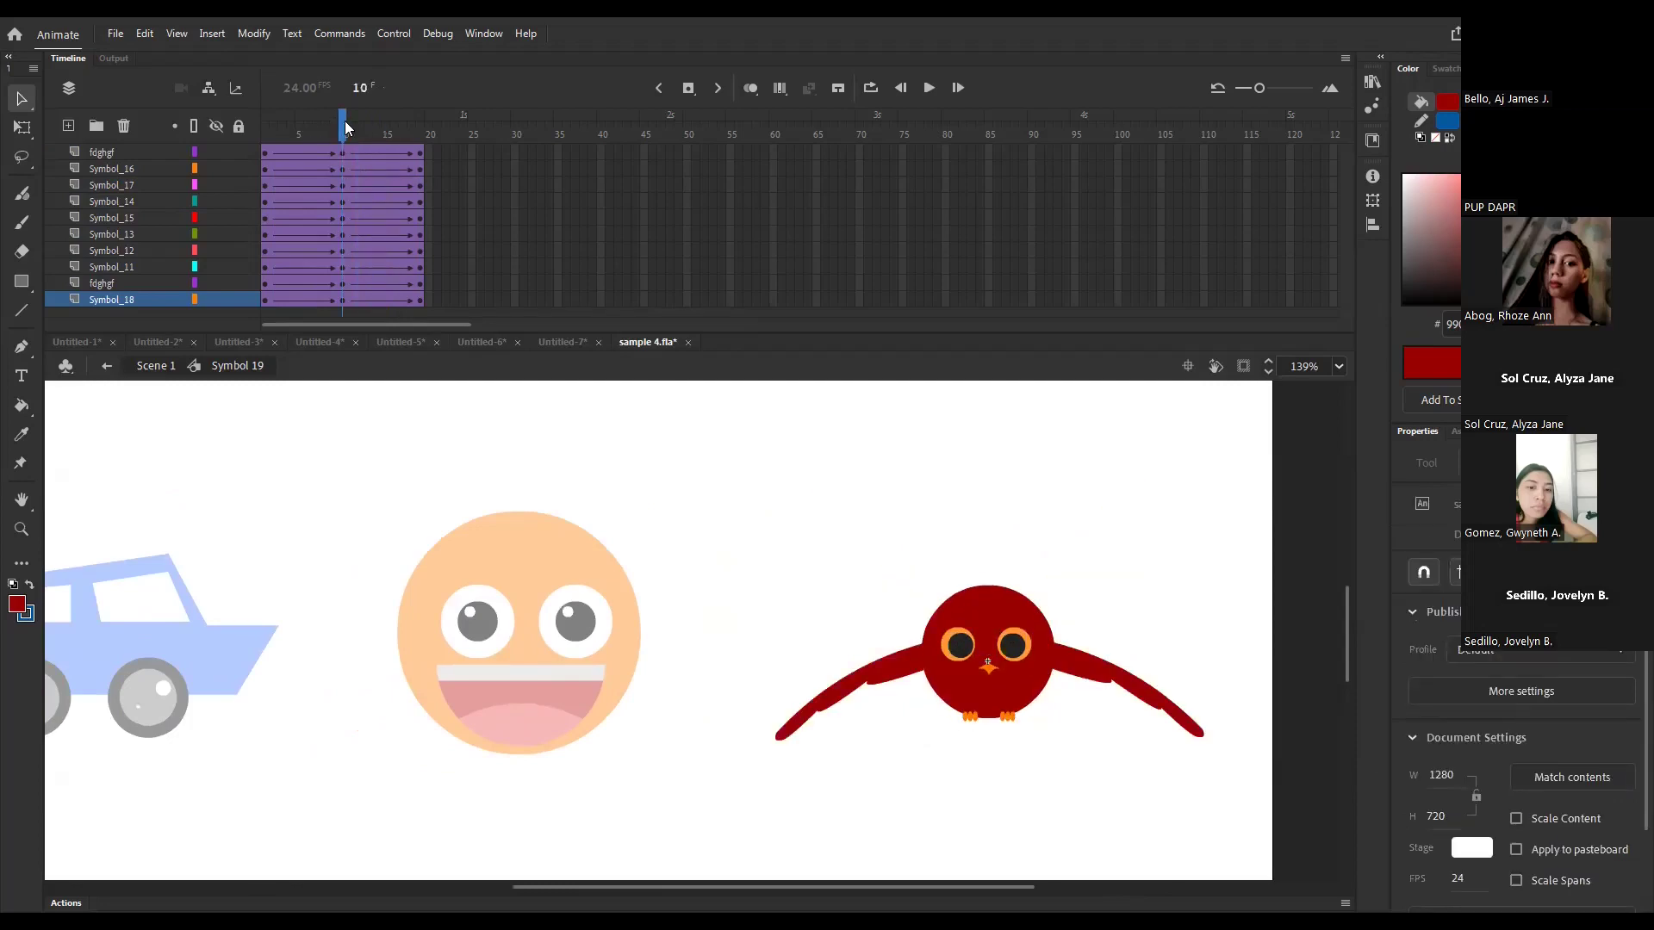
{"action": "left_click_drag", "start_coordinate": [342, 133], "coordinate": [265, 172]}
{"action": "left_click_drag", "start_coordinate": [765, 470], "coordinate": [1028, 752]}
{"action": "left_click_drag", "start_coordinate": [277, 131], "coordinate": [426, 167]}
{"action": "left_click_drag", "start_coordinate": [494, 721], "coordinate": [913, 376]}
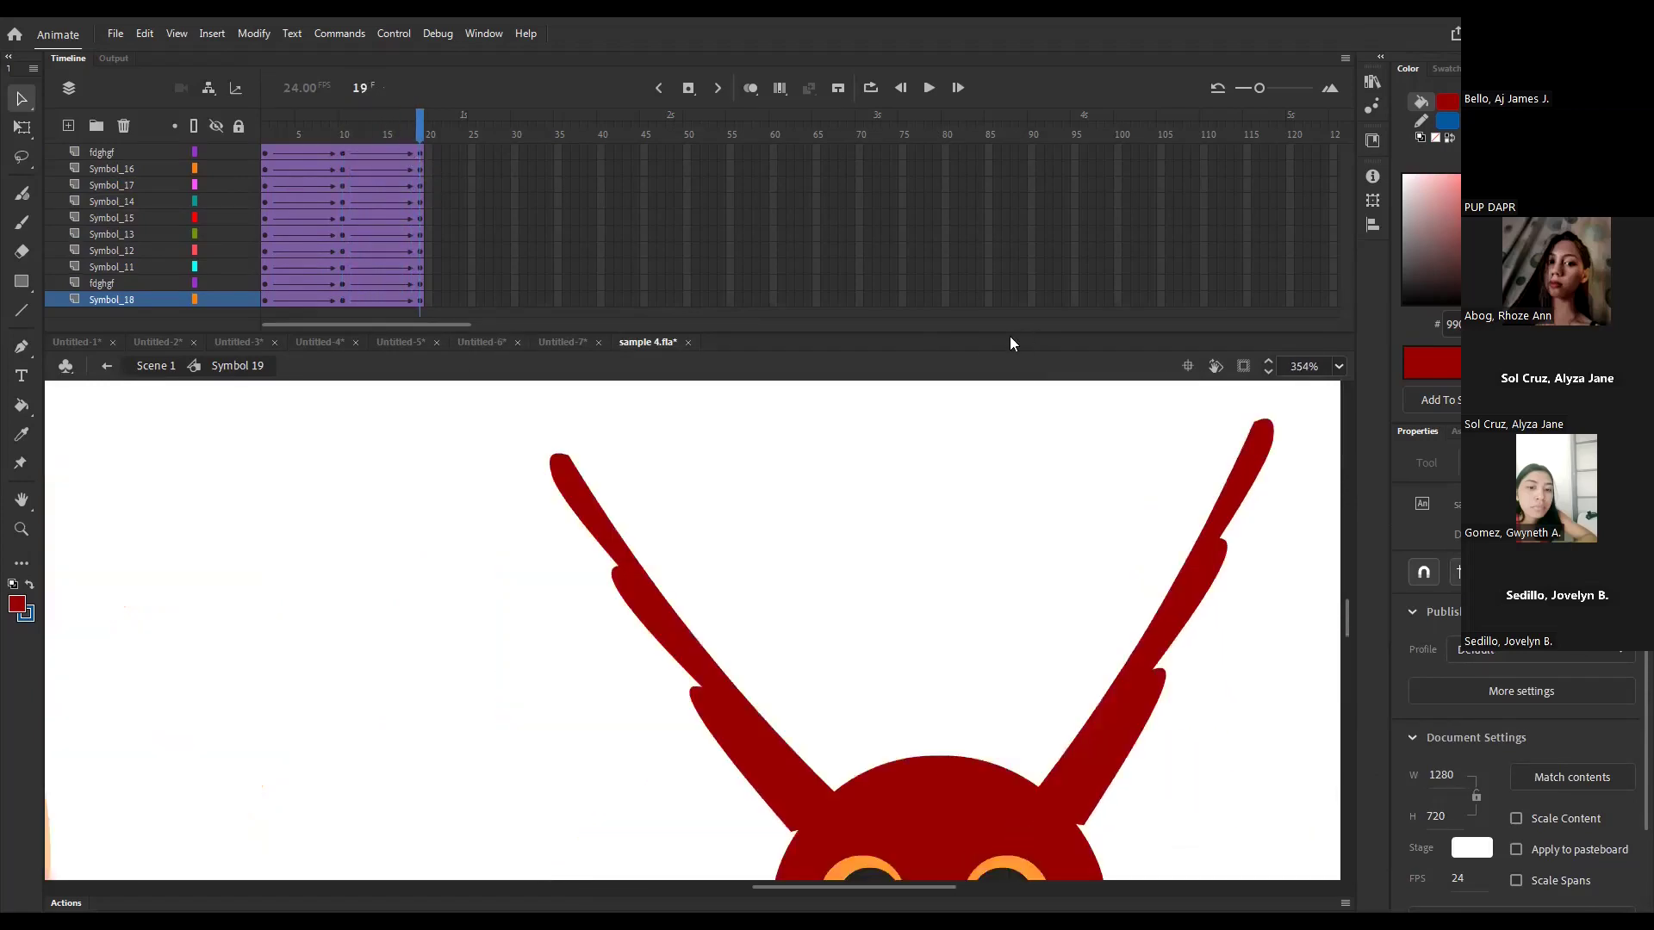
{"action": "left_click", "coordinate": [342, 135]}
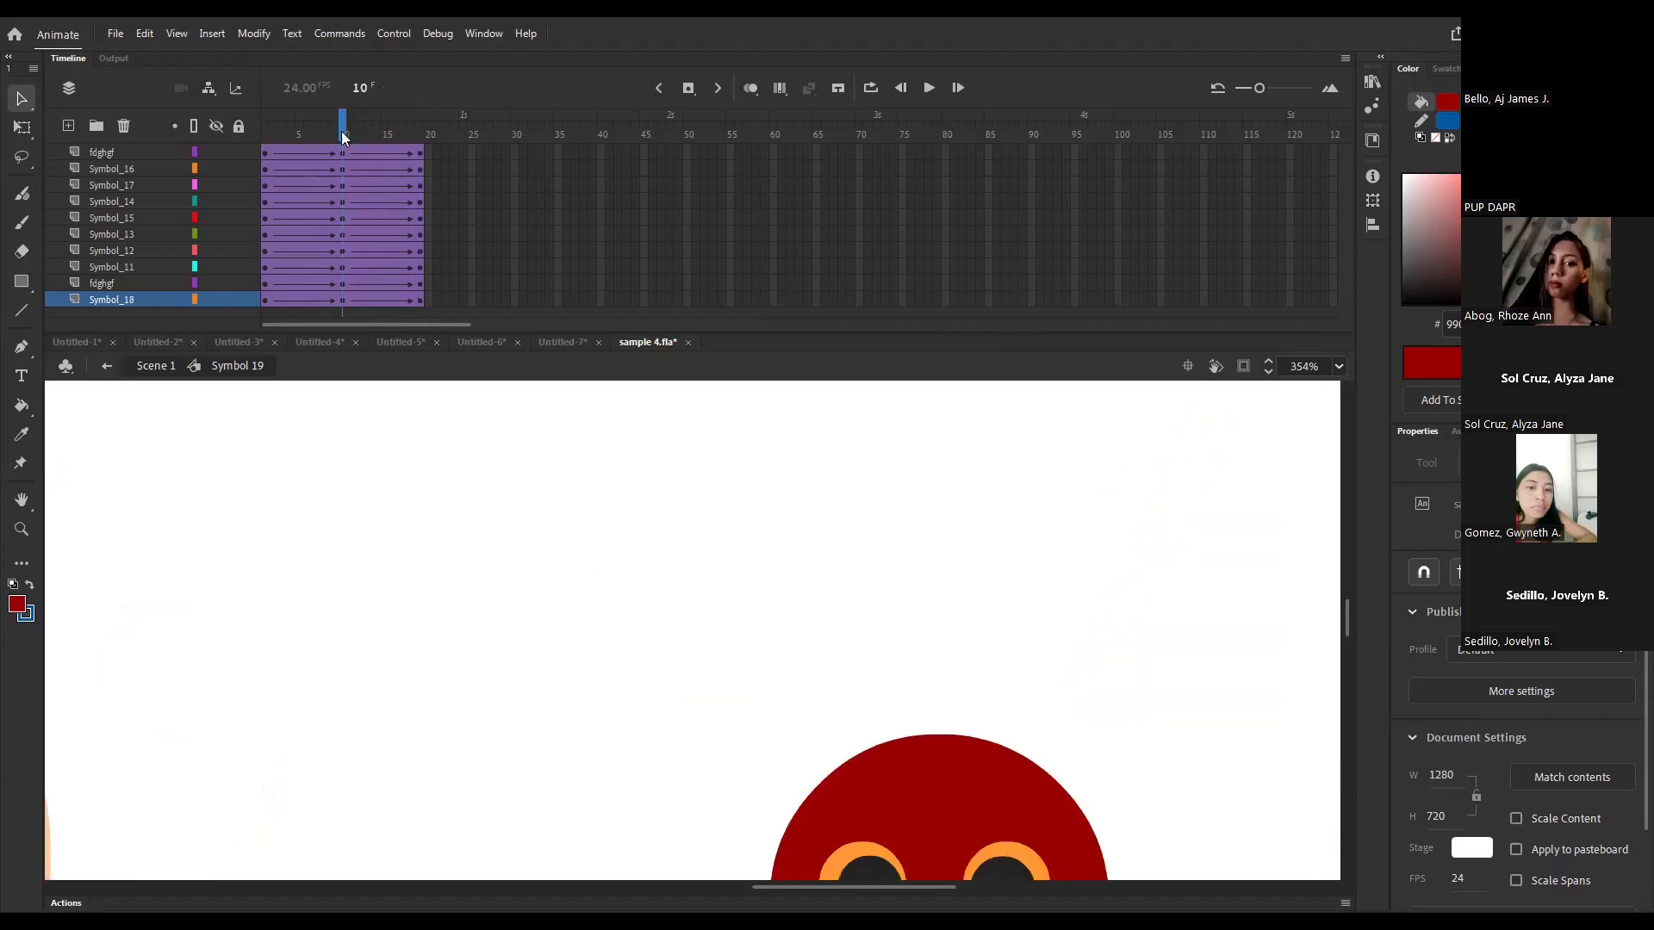
{"action": "left_click_drag", "start_coordinate": [342, 135], "coordinate": [437, 155]}
{"action": "mouse_move", "coordinate": [266, 125]}
{"action": "left_mouse_down"}
{"action": "mouse_move", "coordinate": [307, 136]}
{"action": "mouse_move", "coordinate": [252, 125]}
{"action": "left_mouse_up"}
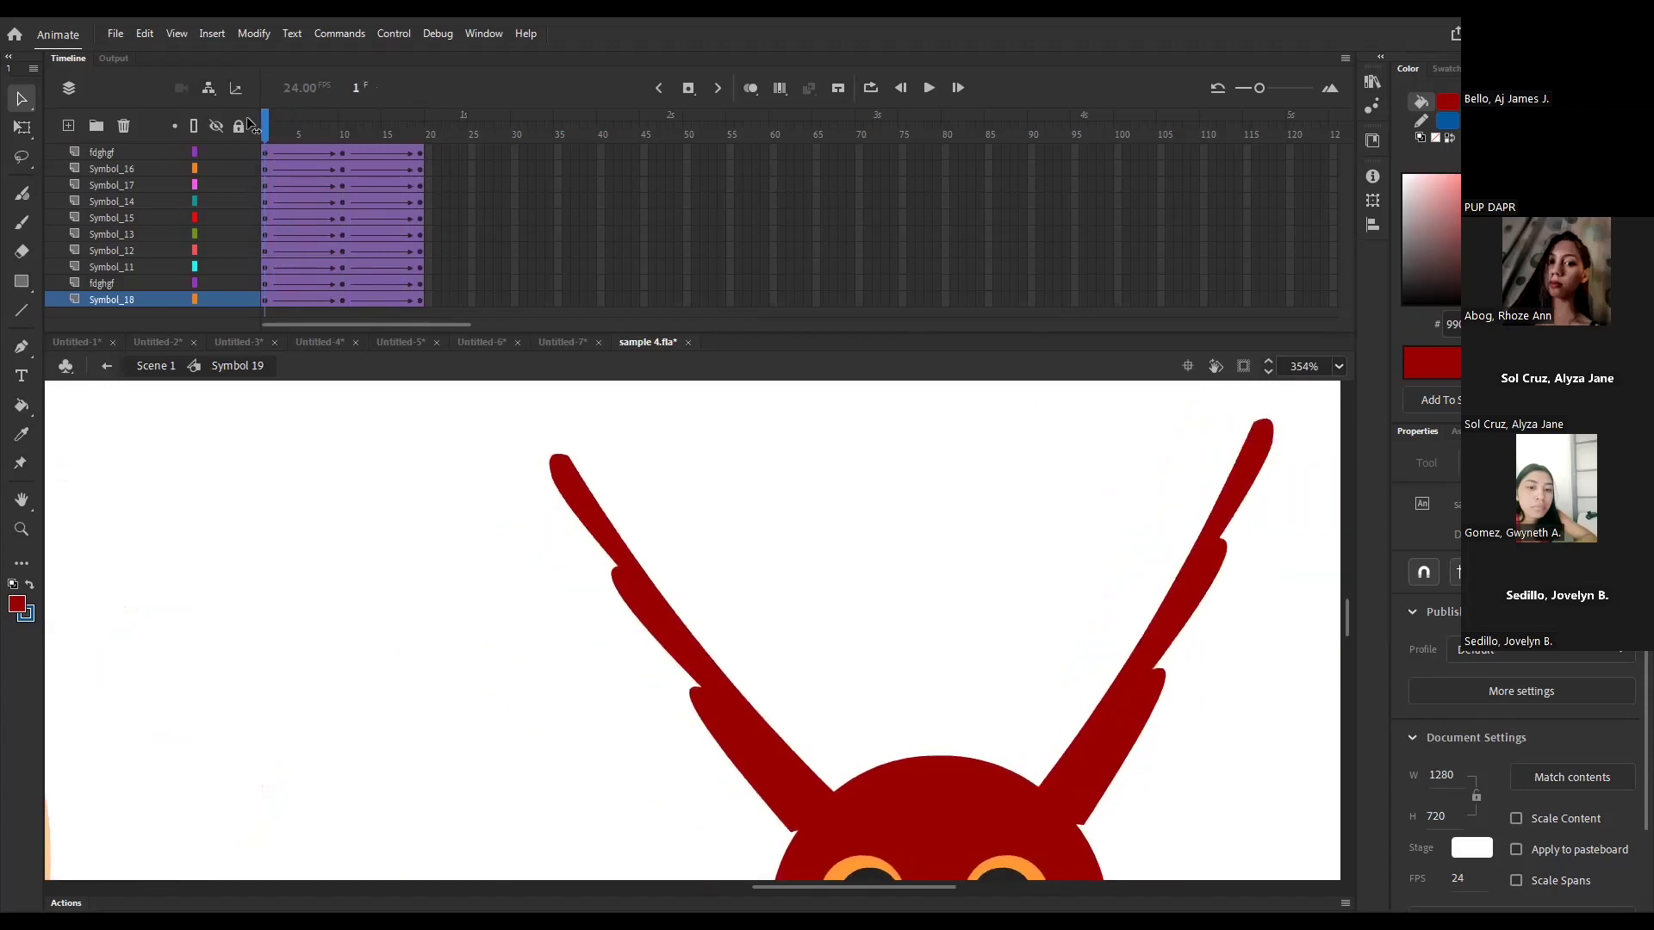
- Copy the wing symbol's frame 1 shape to frame 6 so the bend starts there, and return to the bird symbol
{"action": "double_click", "coordinate": [561, 483]}
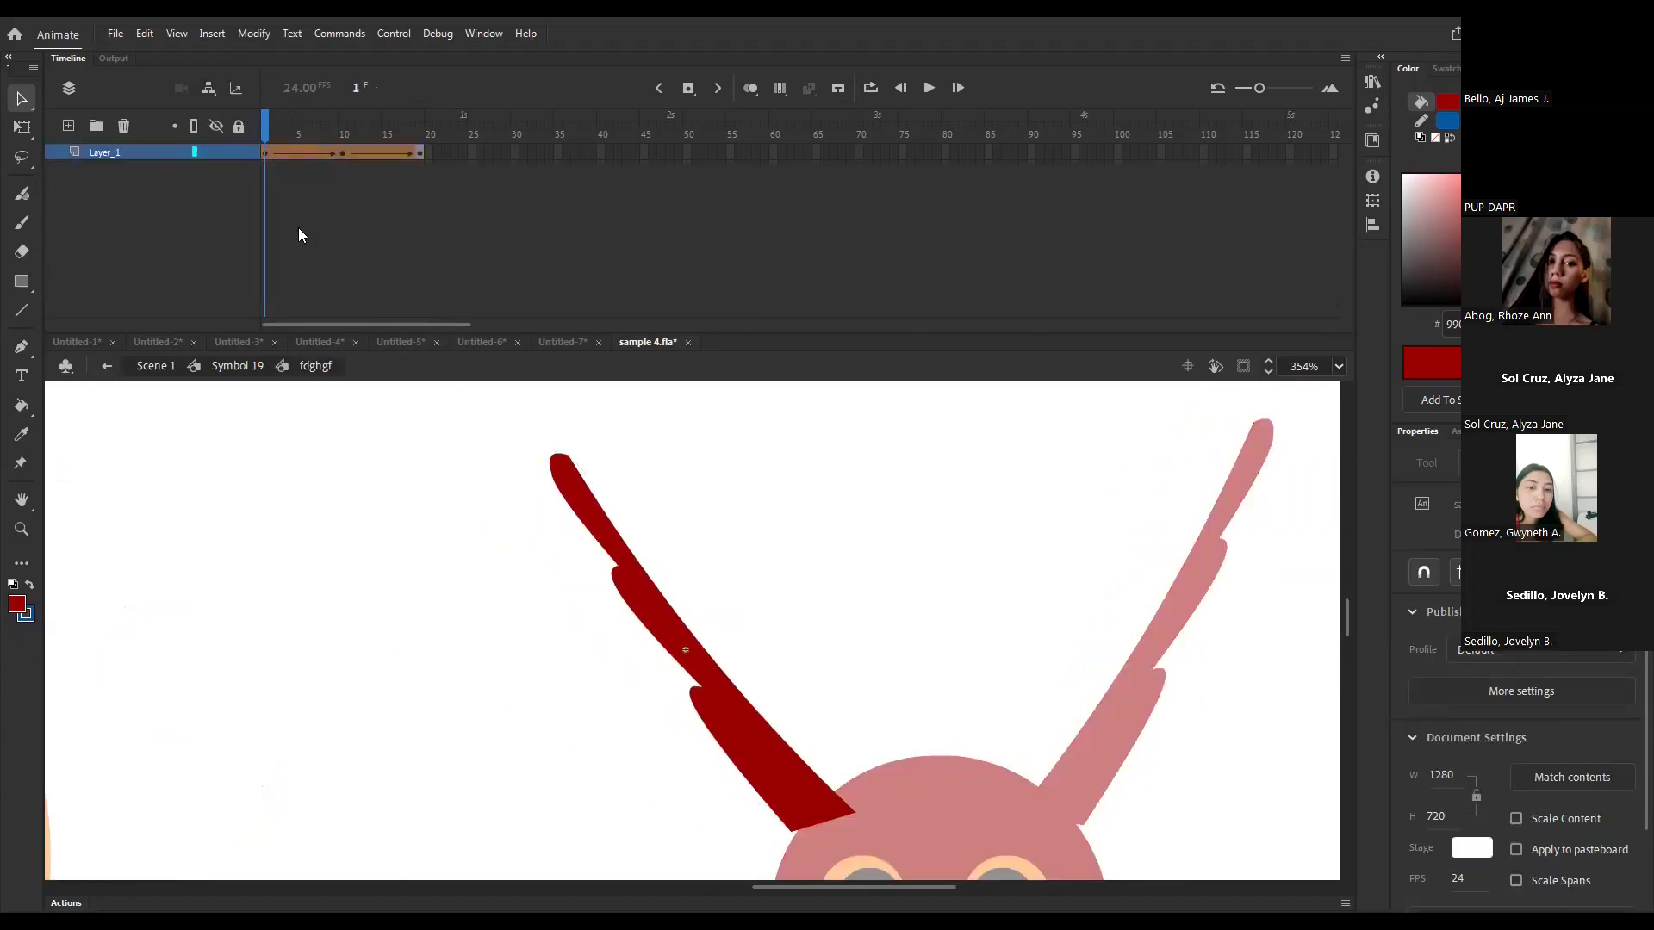
{"action": "left_click", "coordinate": [264, 153]}
{"action": "left_click", "coordinate": [305, 153]}
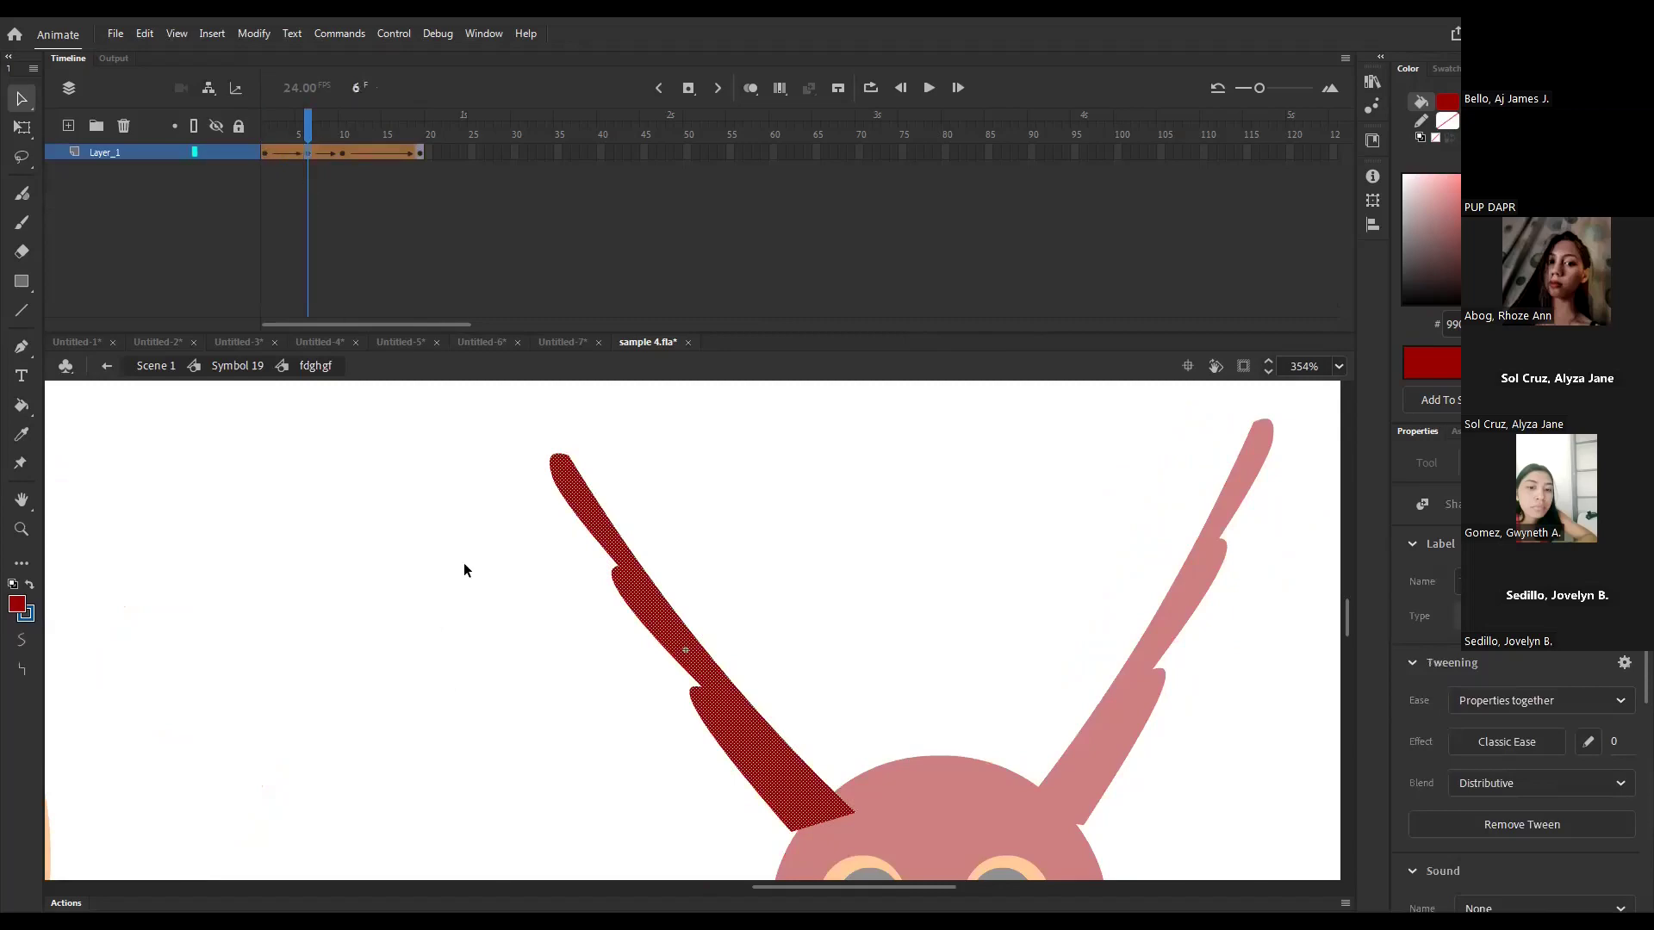
{"action": "left_click", "coordinate": [464, 562]}
{"action": "double_click", "coordinate": [387, 530]}
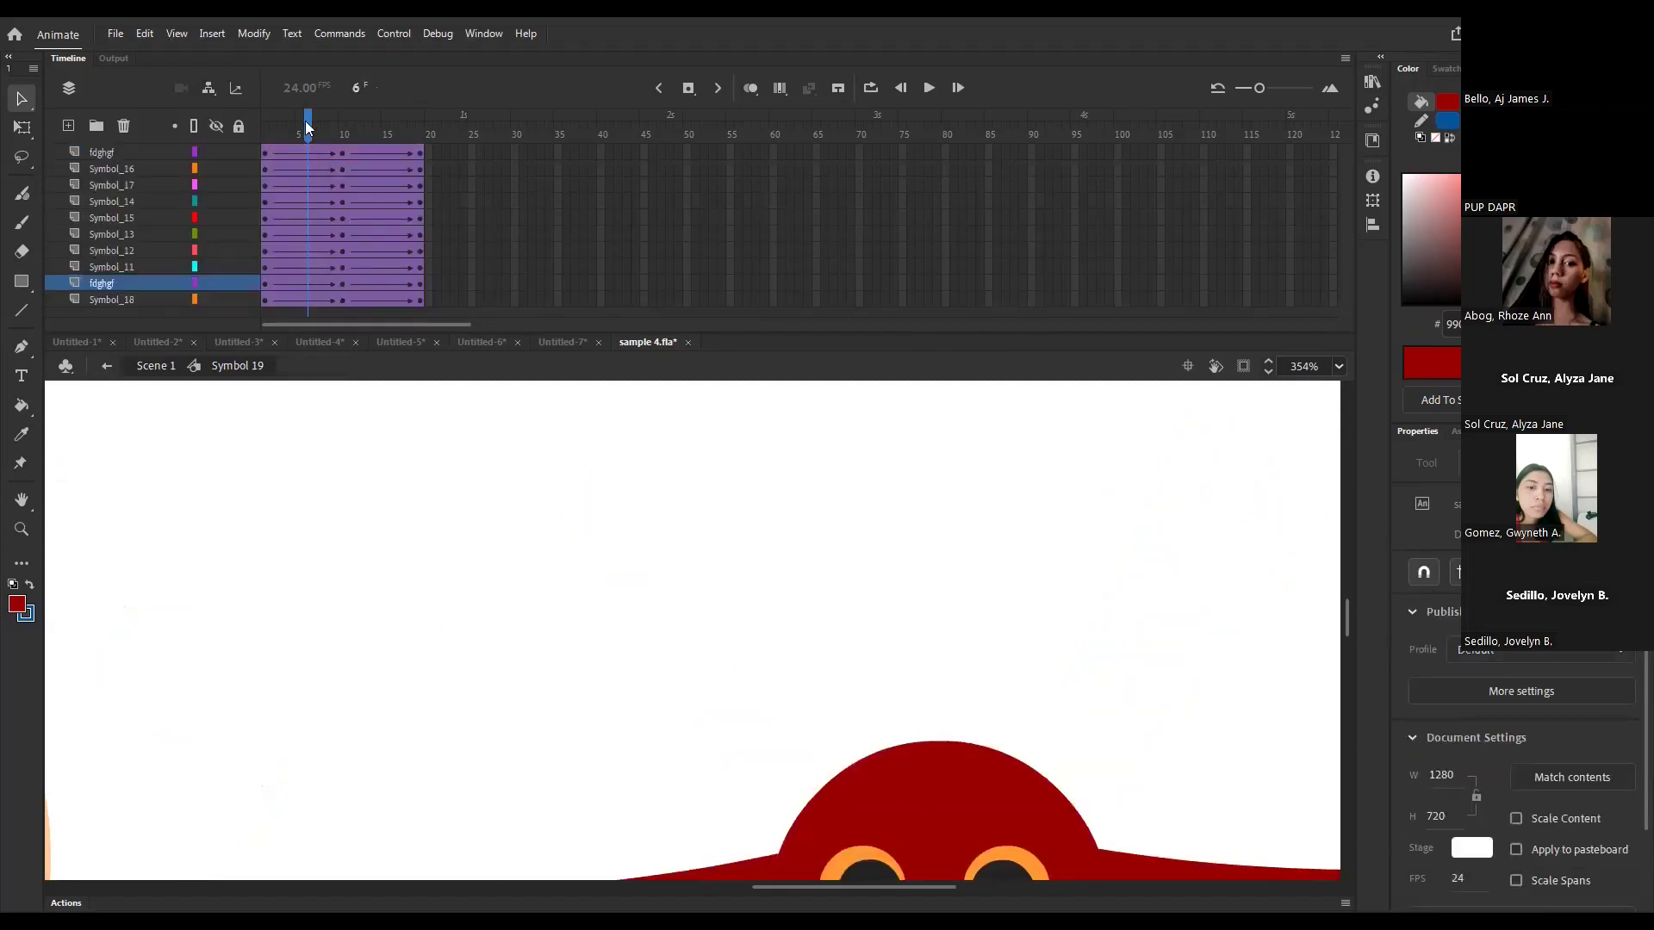
- Play the bird's flap on the timeline and check it in a movie test
{"action": "left_click_drag", "start_coordinate": [305, 127], "coordinate": [264, 152]}
{"action": "left_click", "coordinate": [491, 630], "text": "ctrl+alt"}
{"action": "key", "text": "Return"}
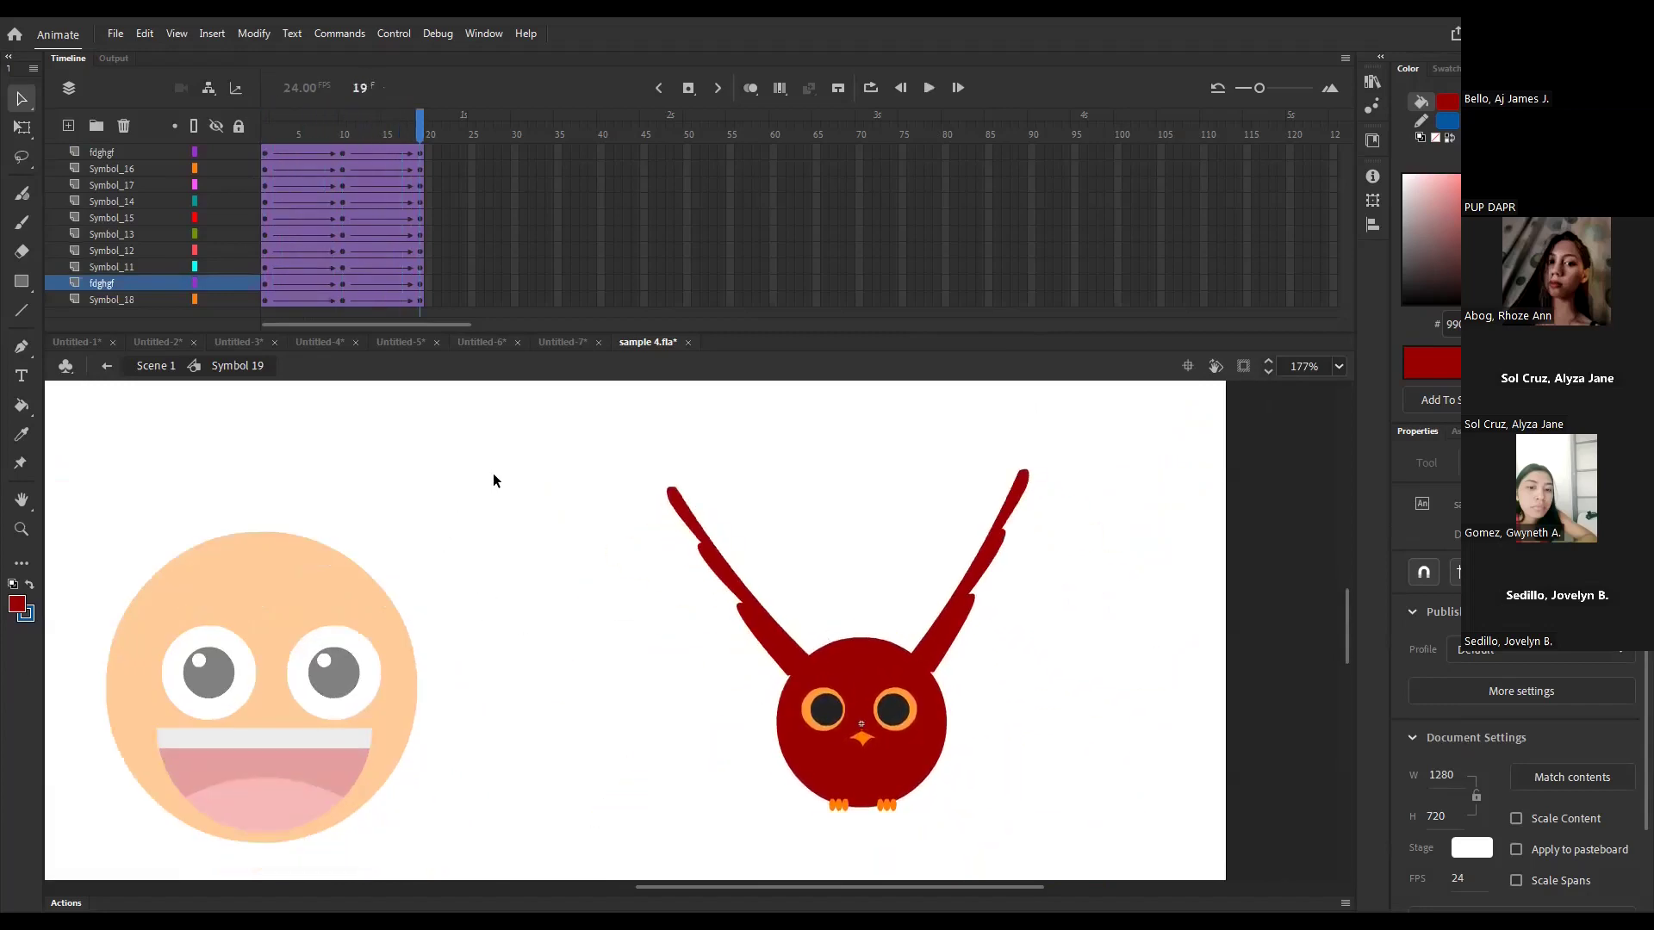
{"action": "key", "text": "ctrl+Return"}
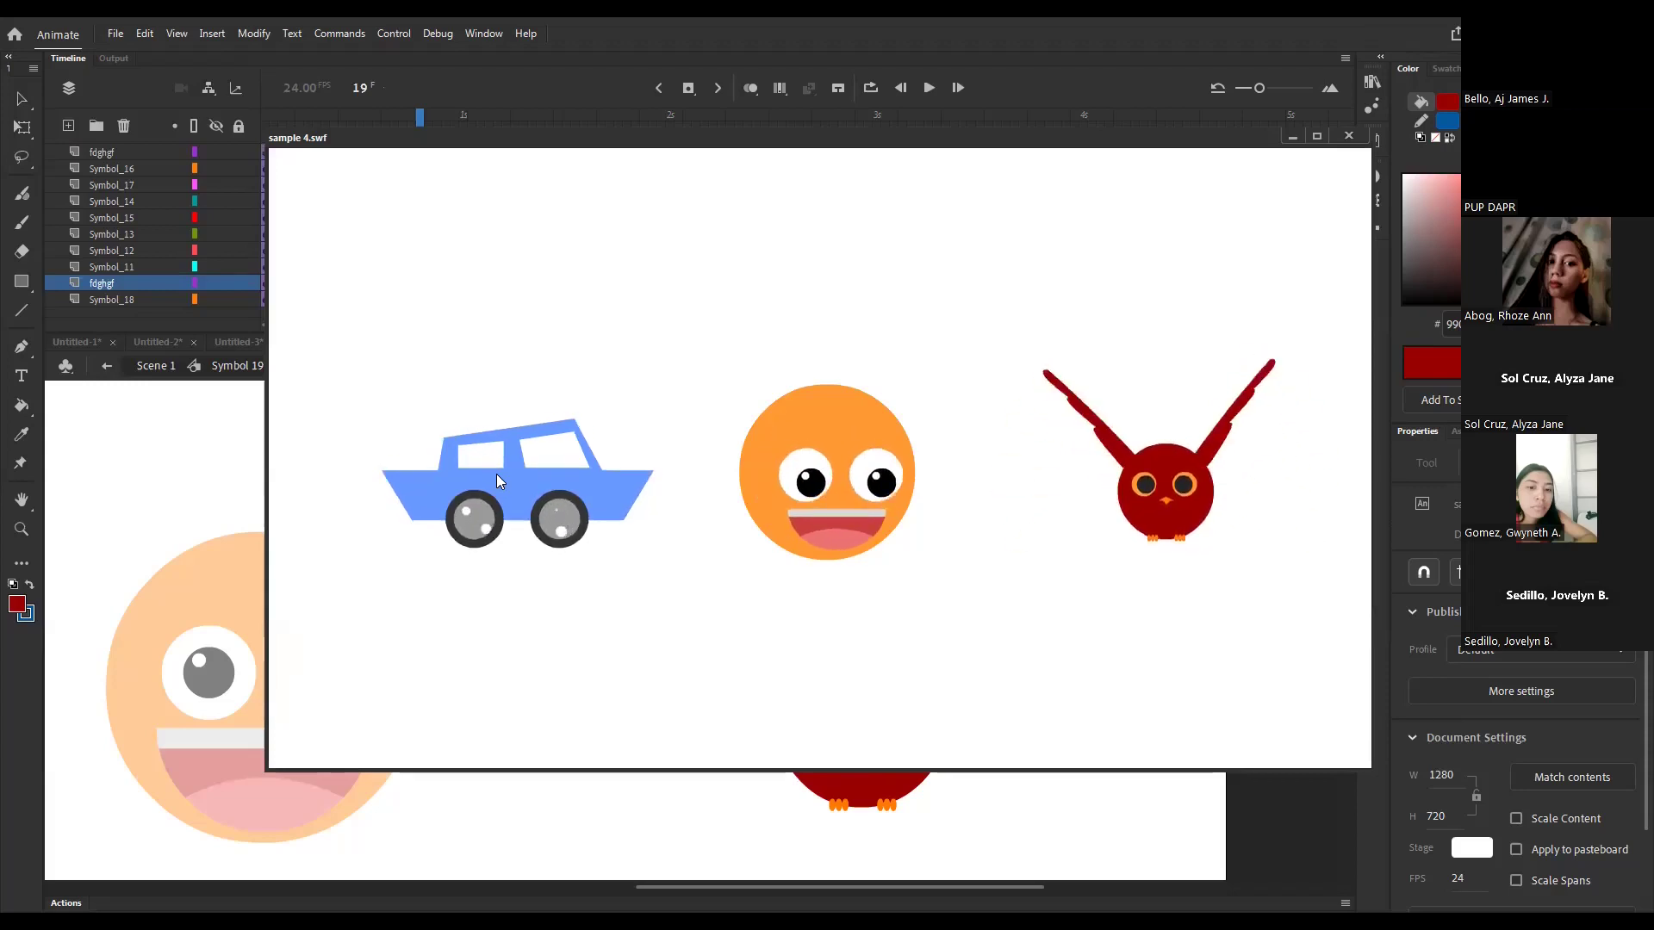
{"action": "left_click", "coordinate": [1349, 135]}
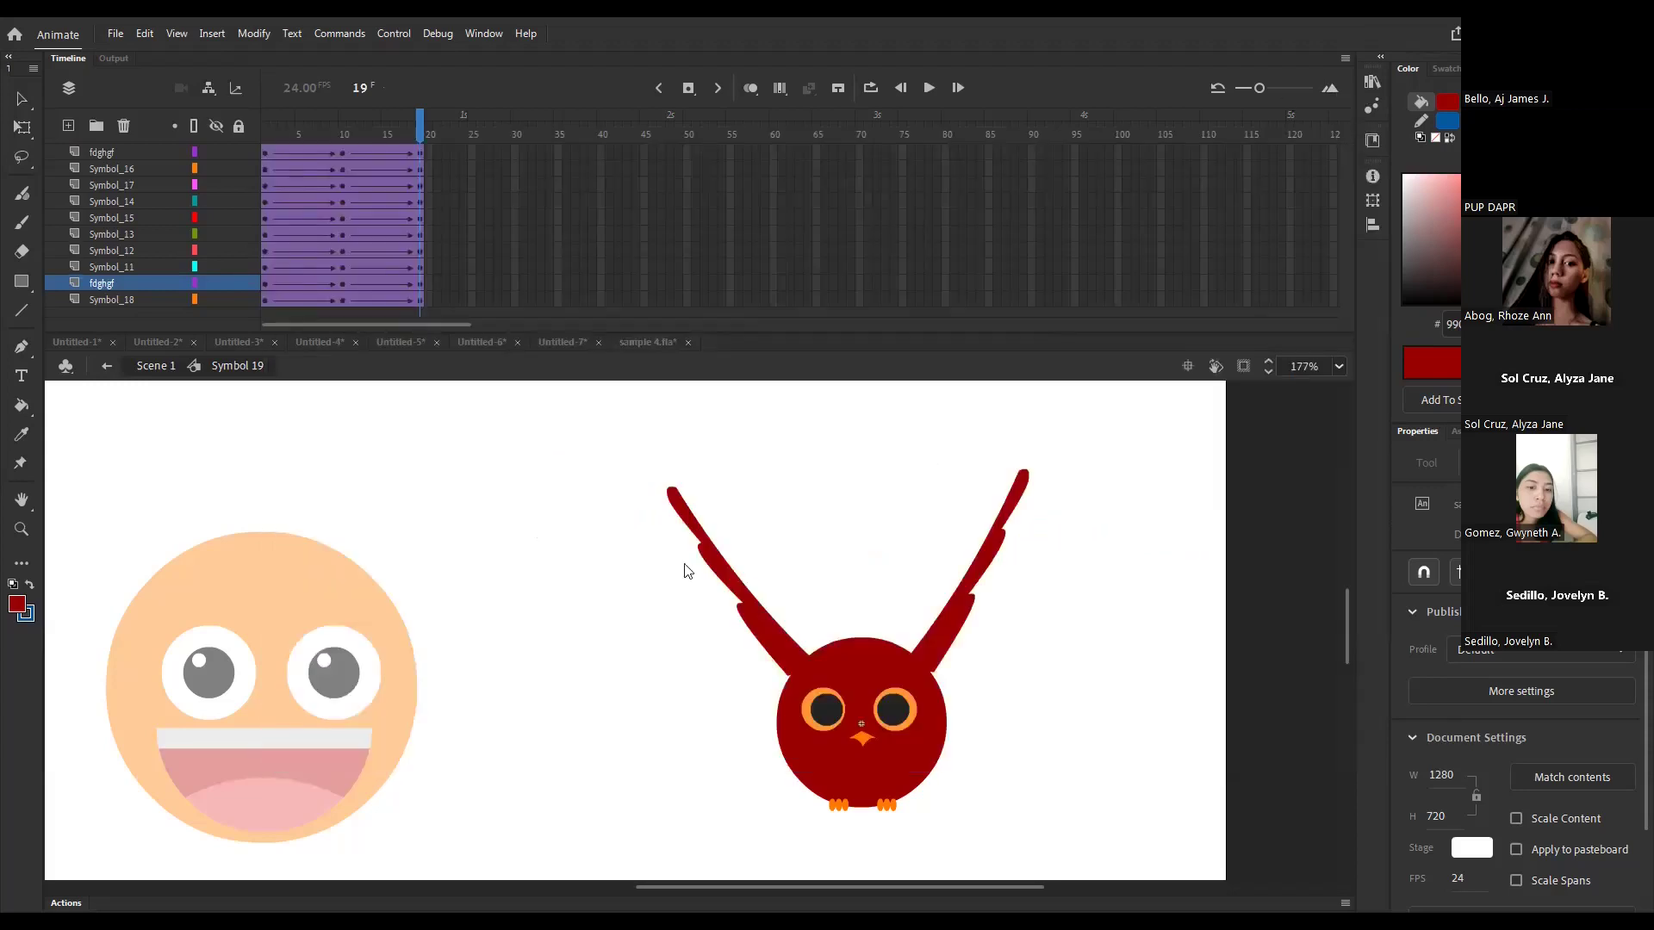